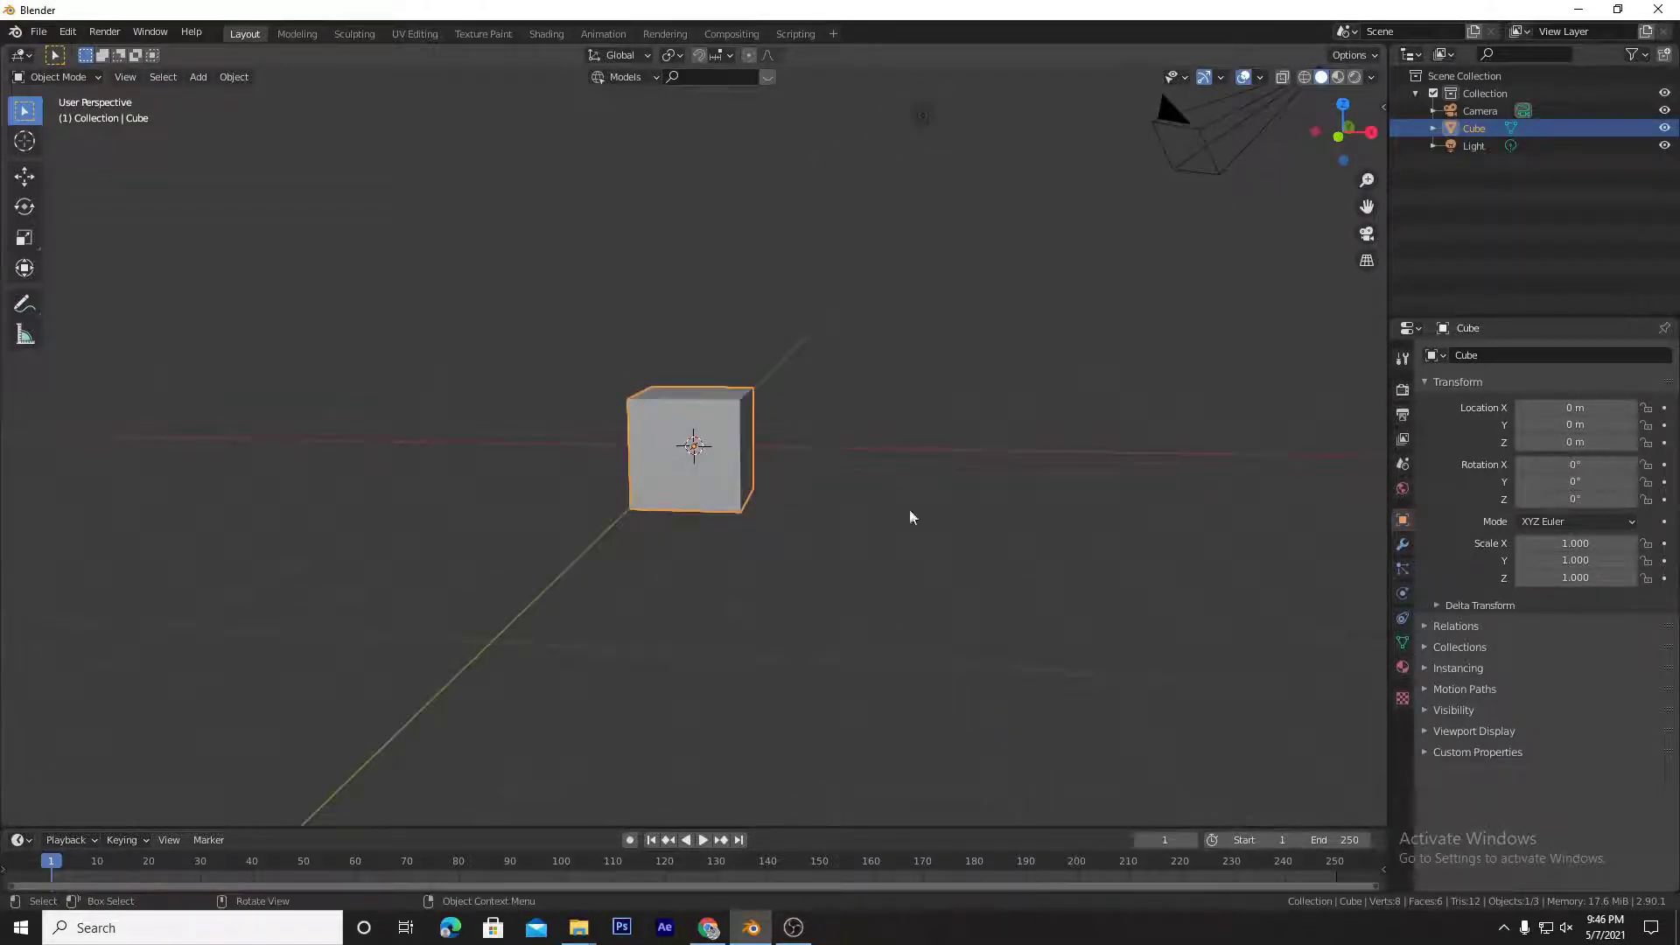
# Step: Delete the default cube and the light from the scene
pyautogui.moveTo(809, 552); pyautogui.dragTo(751, 563, button='middle')
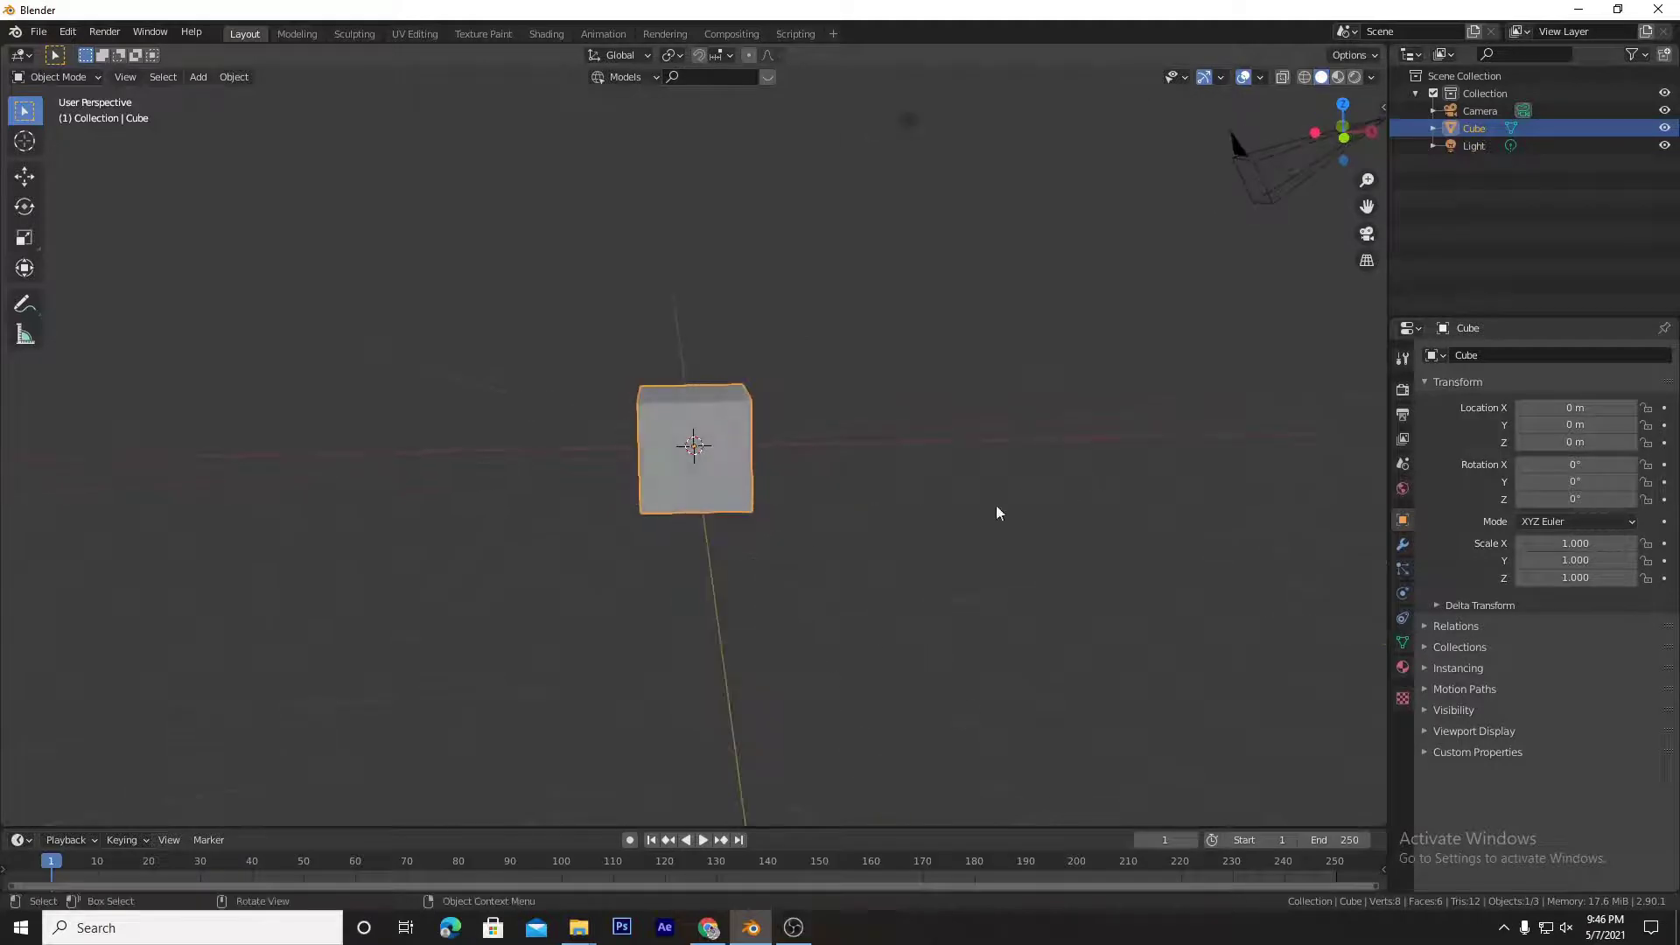
pyautogui.moveTo(1026, 502); pyautogui.dragTo(933, 520, button='middle')
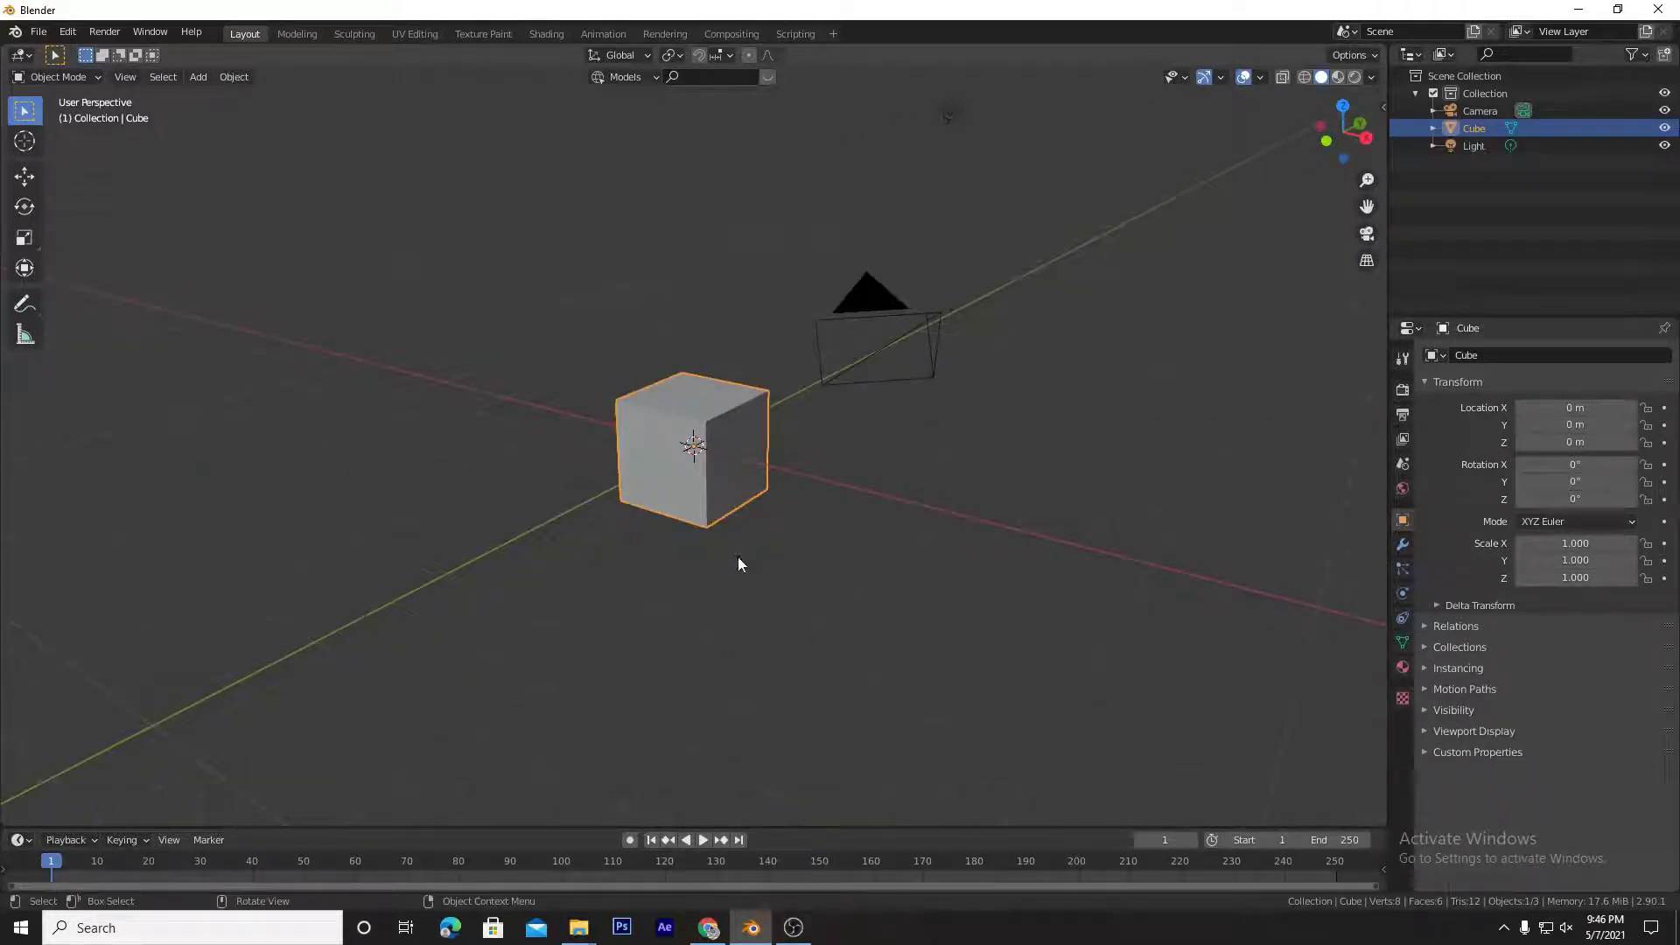
pyautogui.moveTo(738, 557); pyautogui.dragTo(842, 536, button='middle')
pyautogui.press('x')
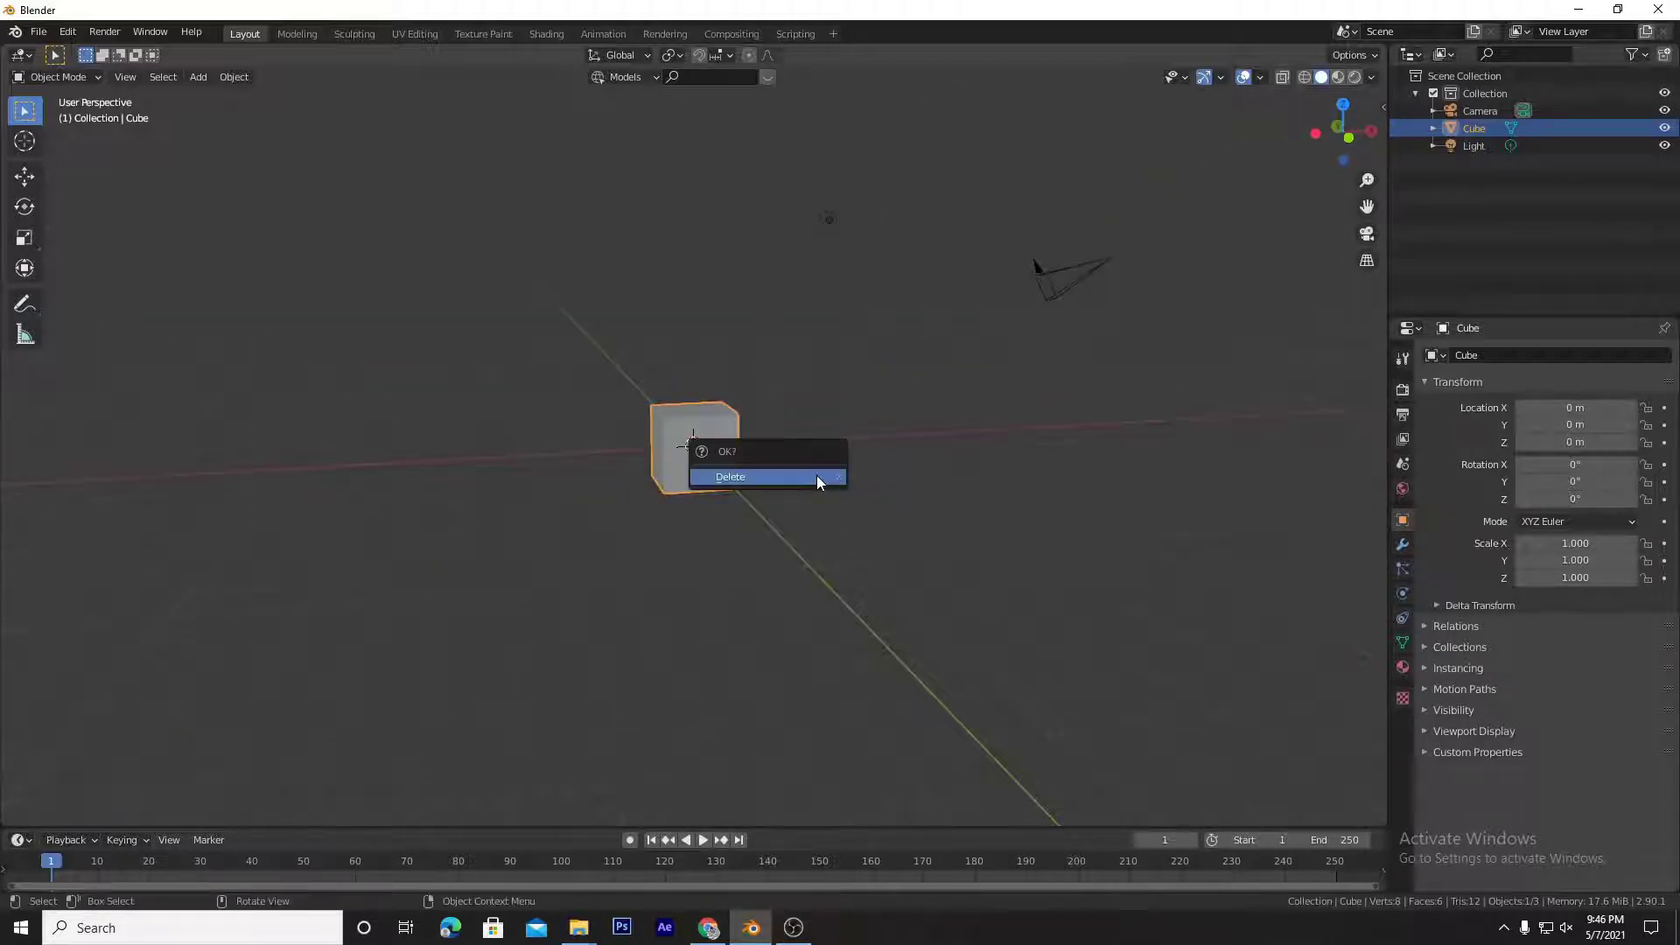
pyautogui.click(817, 476)
pyautogui.moveTo(788, 182); pyautogui.dragTo(878, 266)
pyautogui.press('x')
pyautogui.click(879, 266)
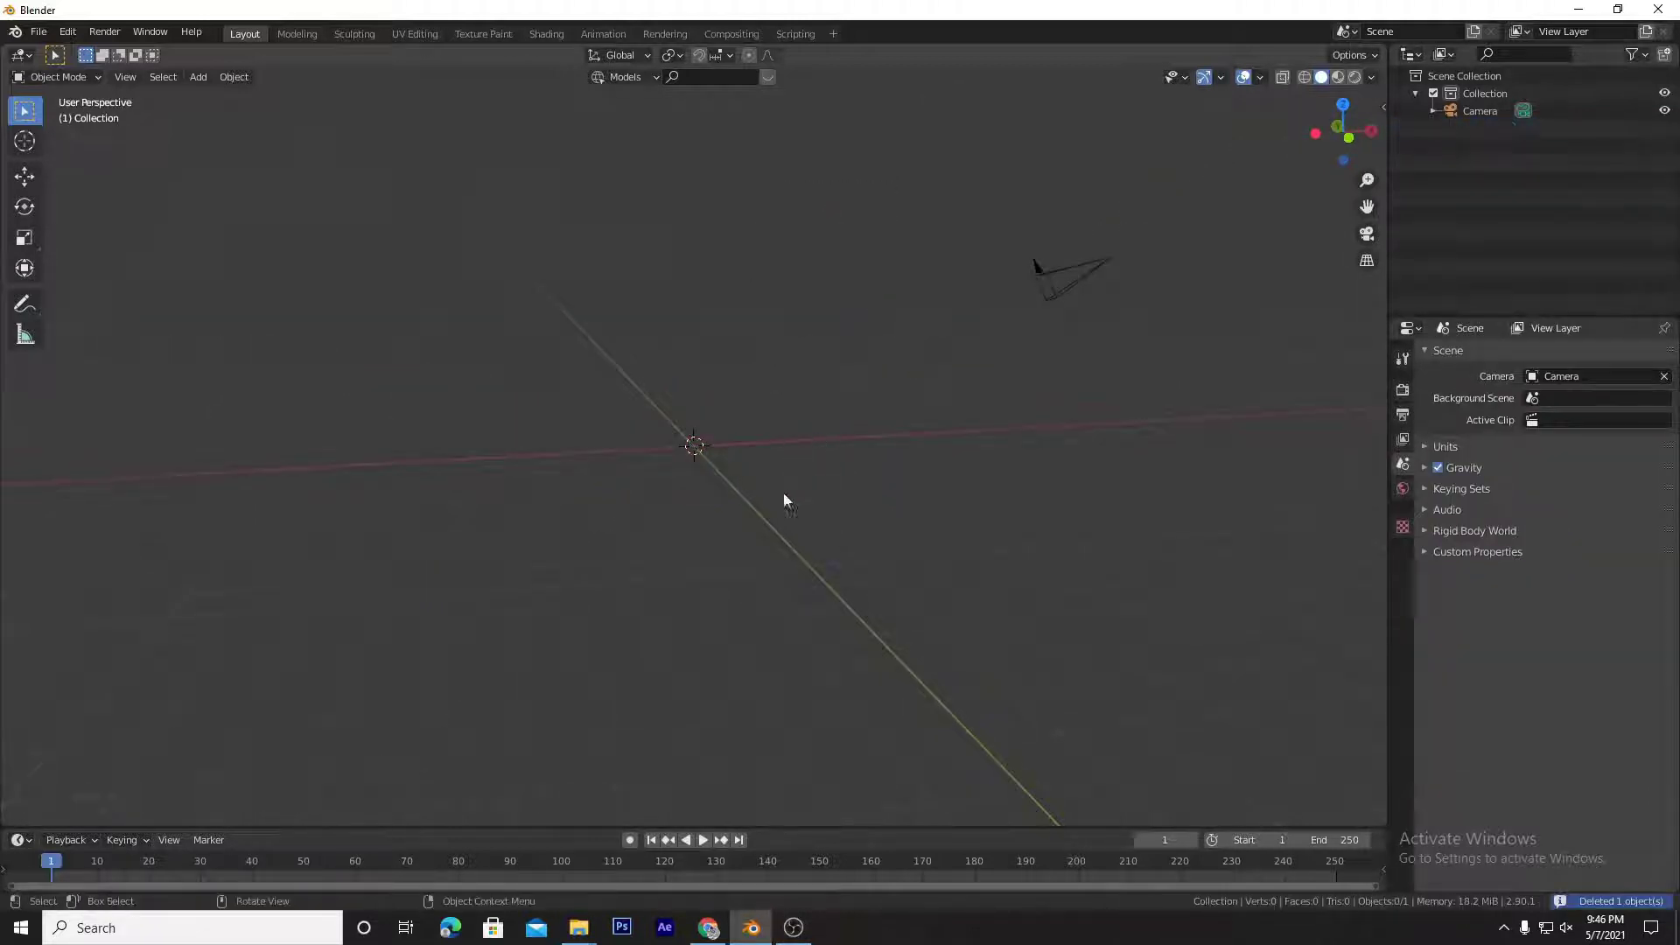
# Step: Add a UV sphere at the origin in front view and scale it up uniformly to about 1.455
pyautogui.moveTo(784, 492); pyautogui.dragTo(833, 397, button='middle')
pyautogui.press('KP_1')
pyautogui.hotkey('shift', 'a')
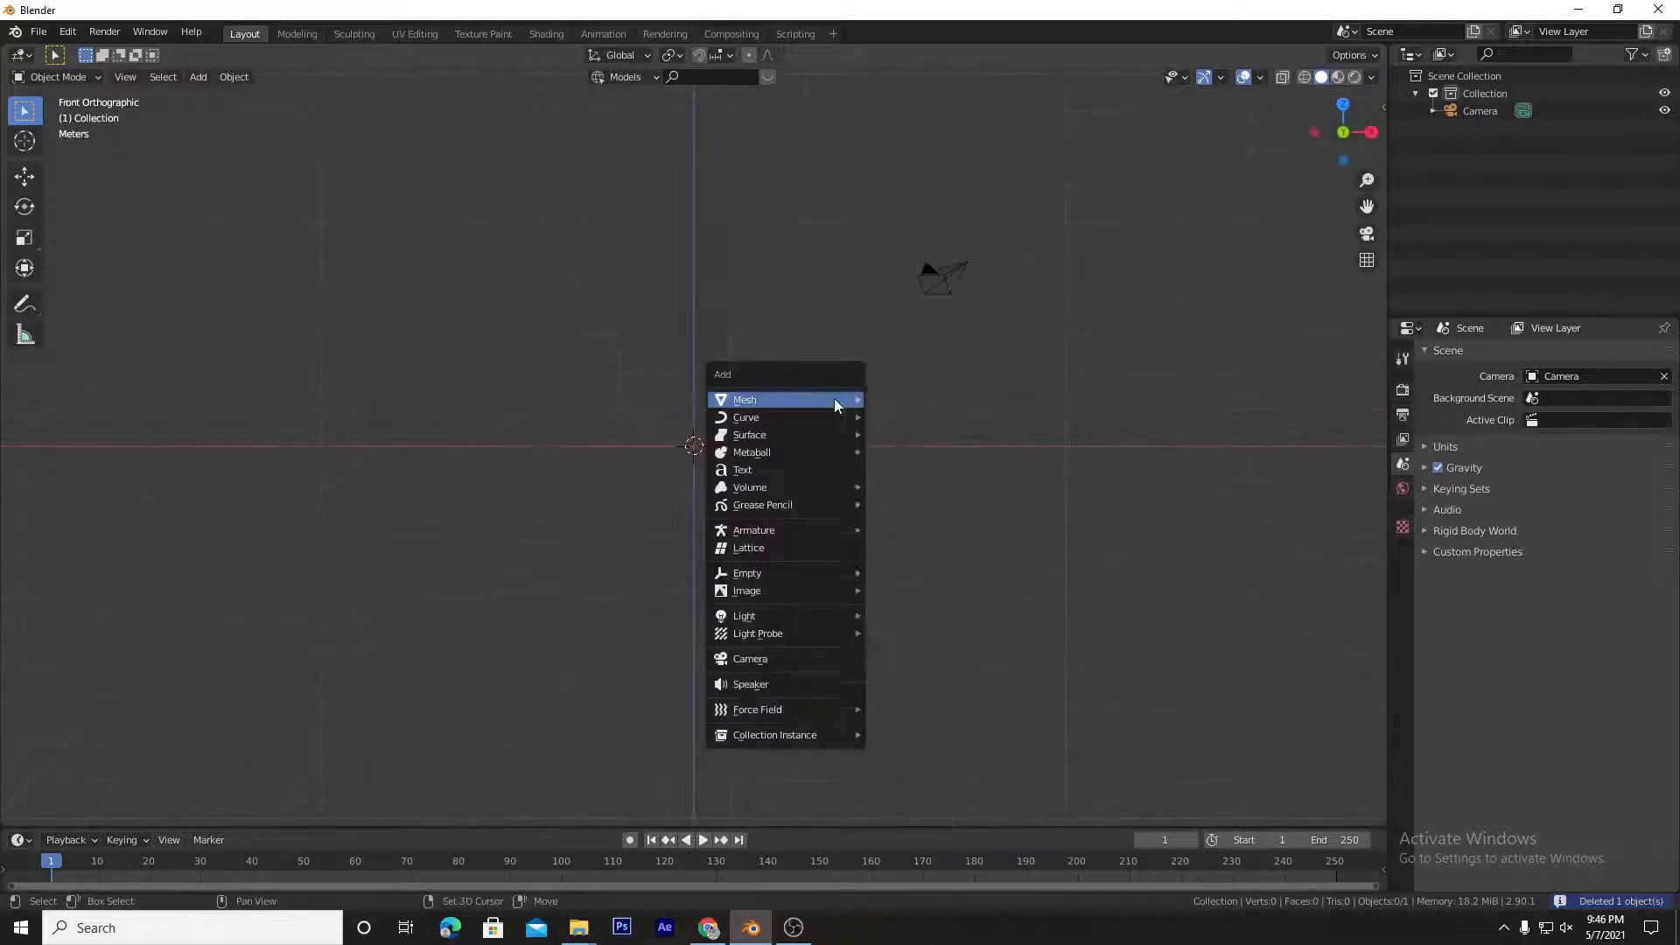
pyautogui.moveTo(833, 400)
pyautogui.click(914, 452)
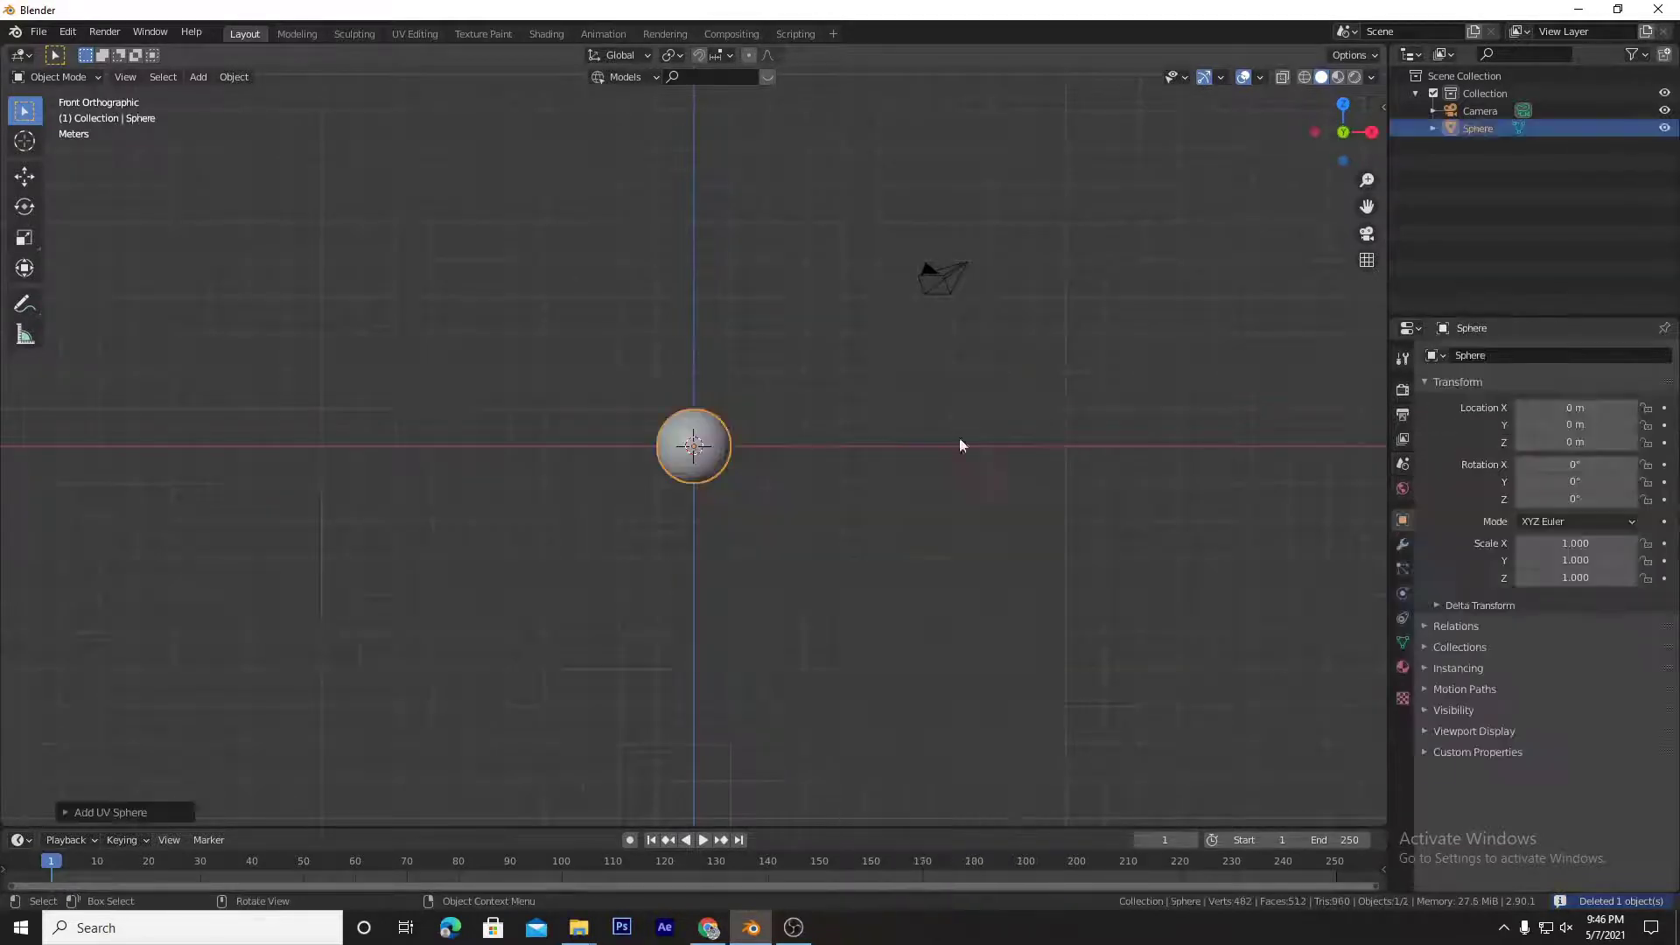
pyautogui.scroll(4, 763, 450)
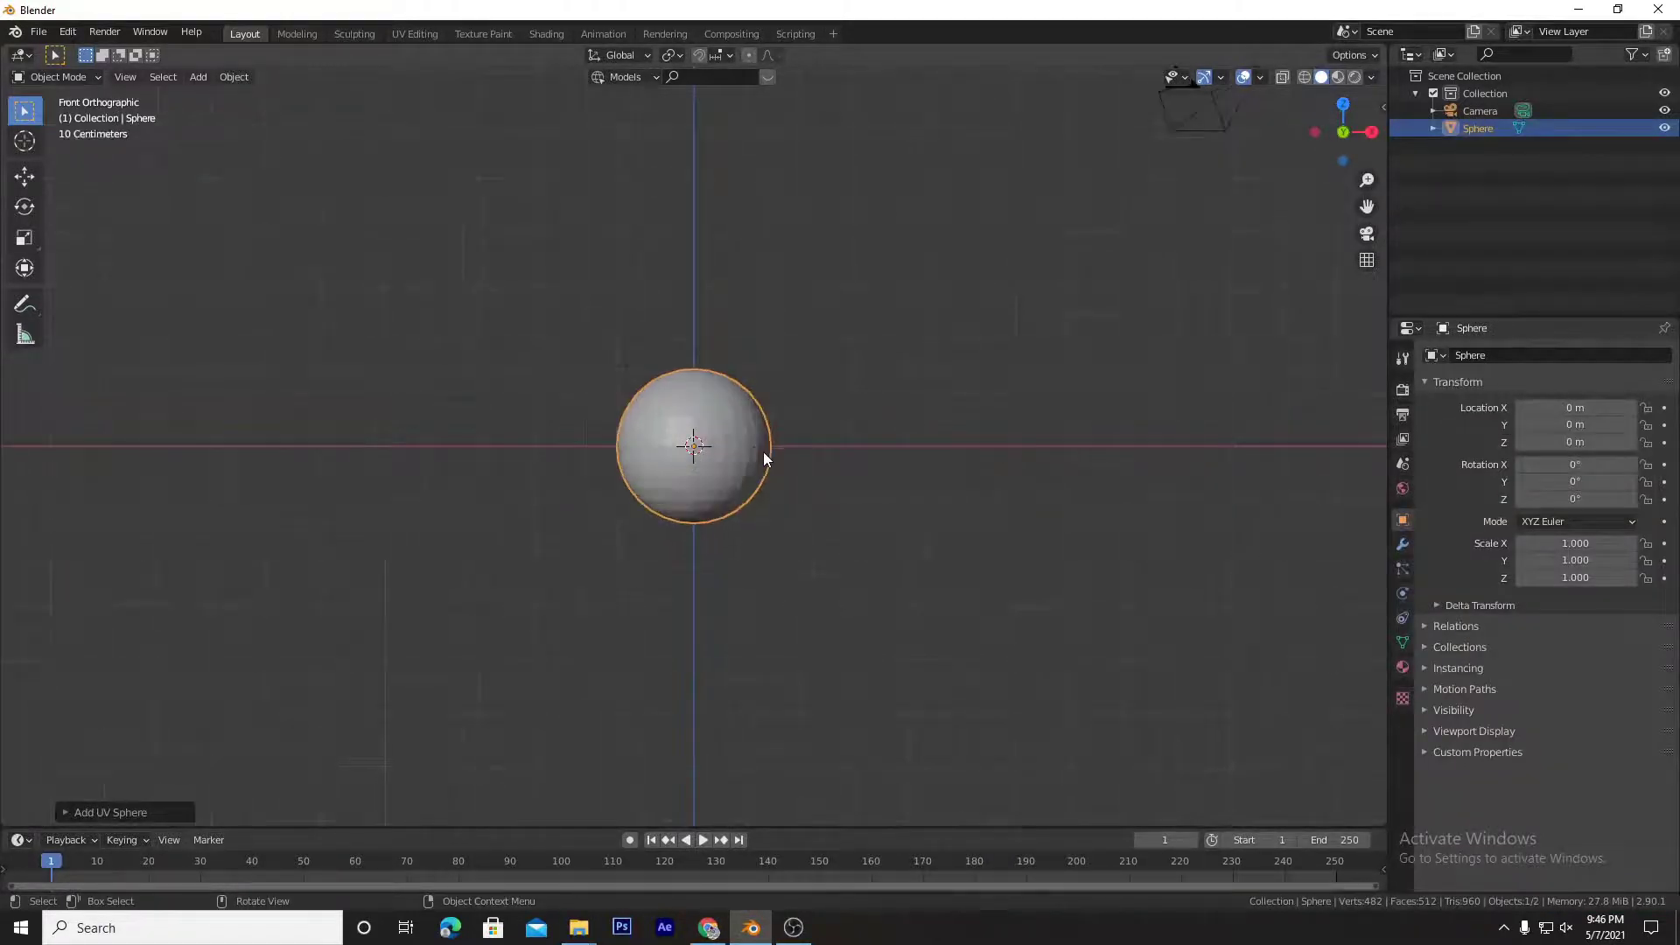
pyautogui.press('s')
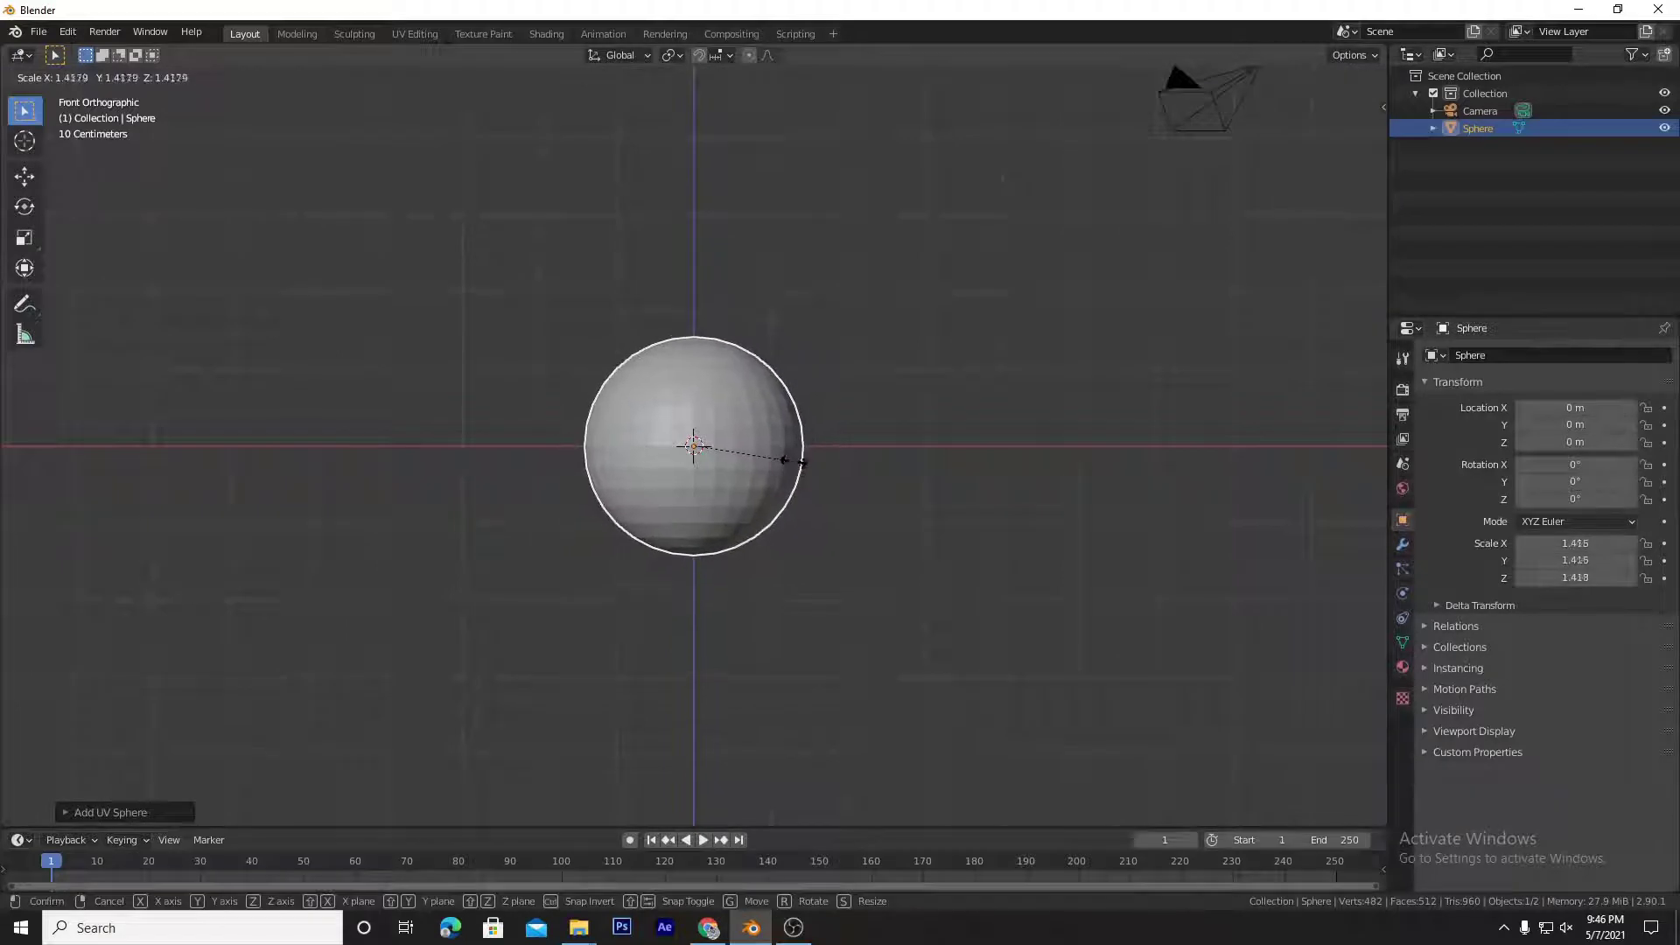
pyautogui.click(777, 444)
# Step: Give the sphere a level 1 subdivision surface and shade it smooth
pyautogui.hotkey('ctrl', '1')
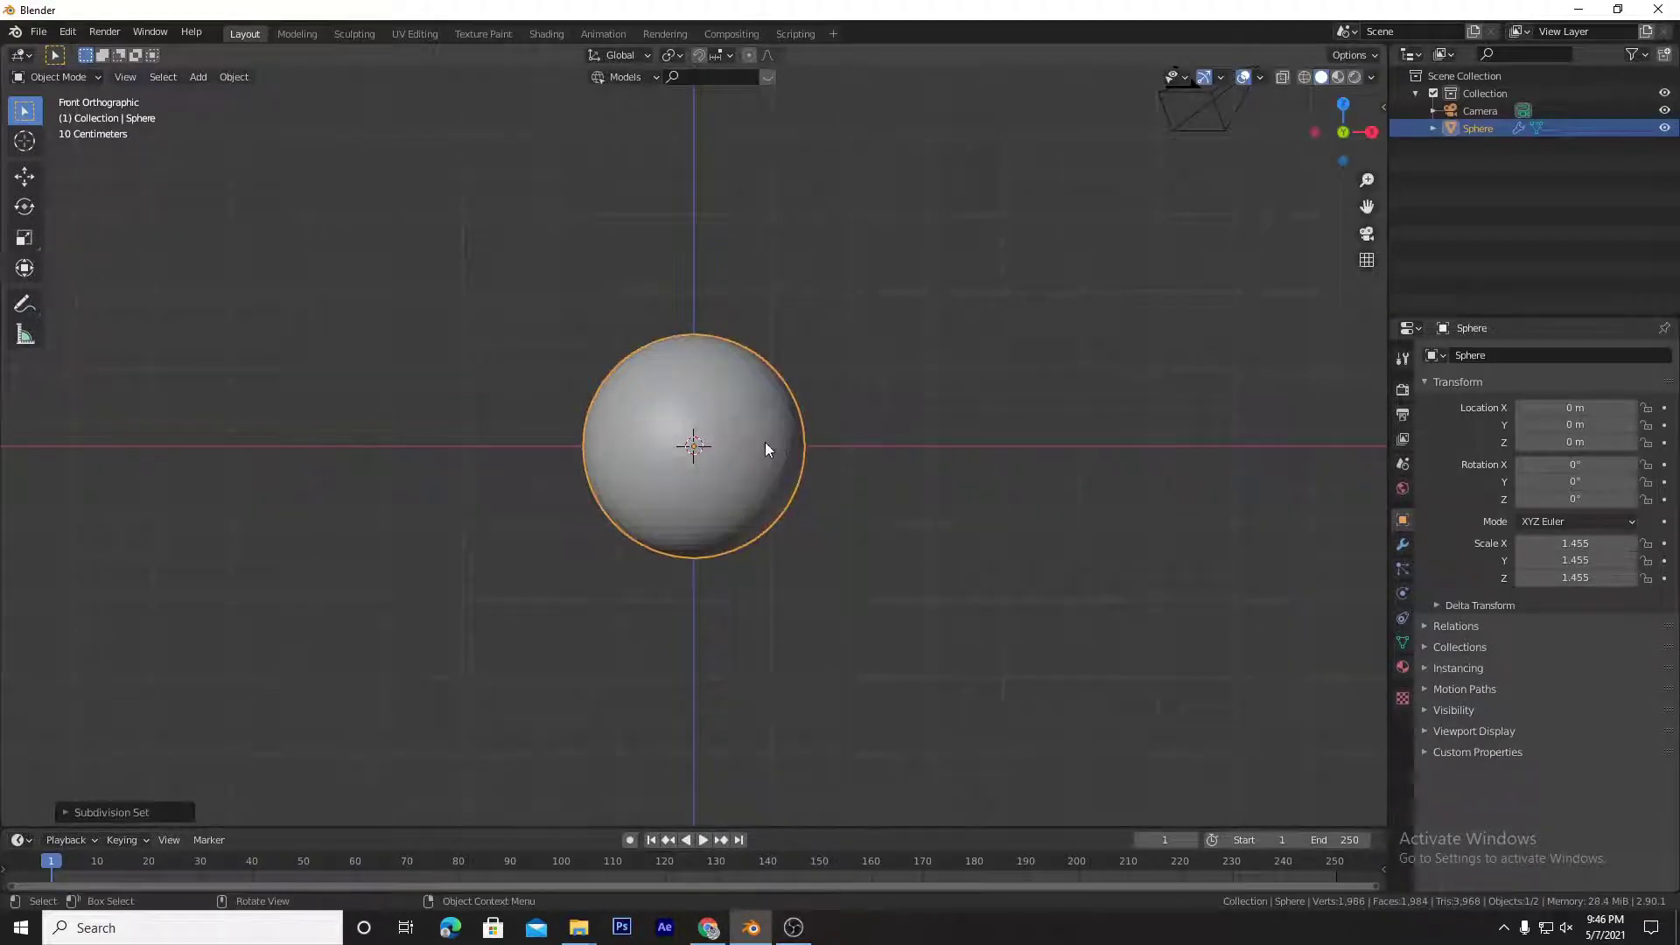
pyautogui.rightClick(765, 442)
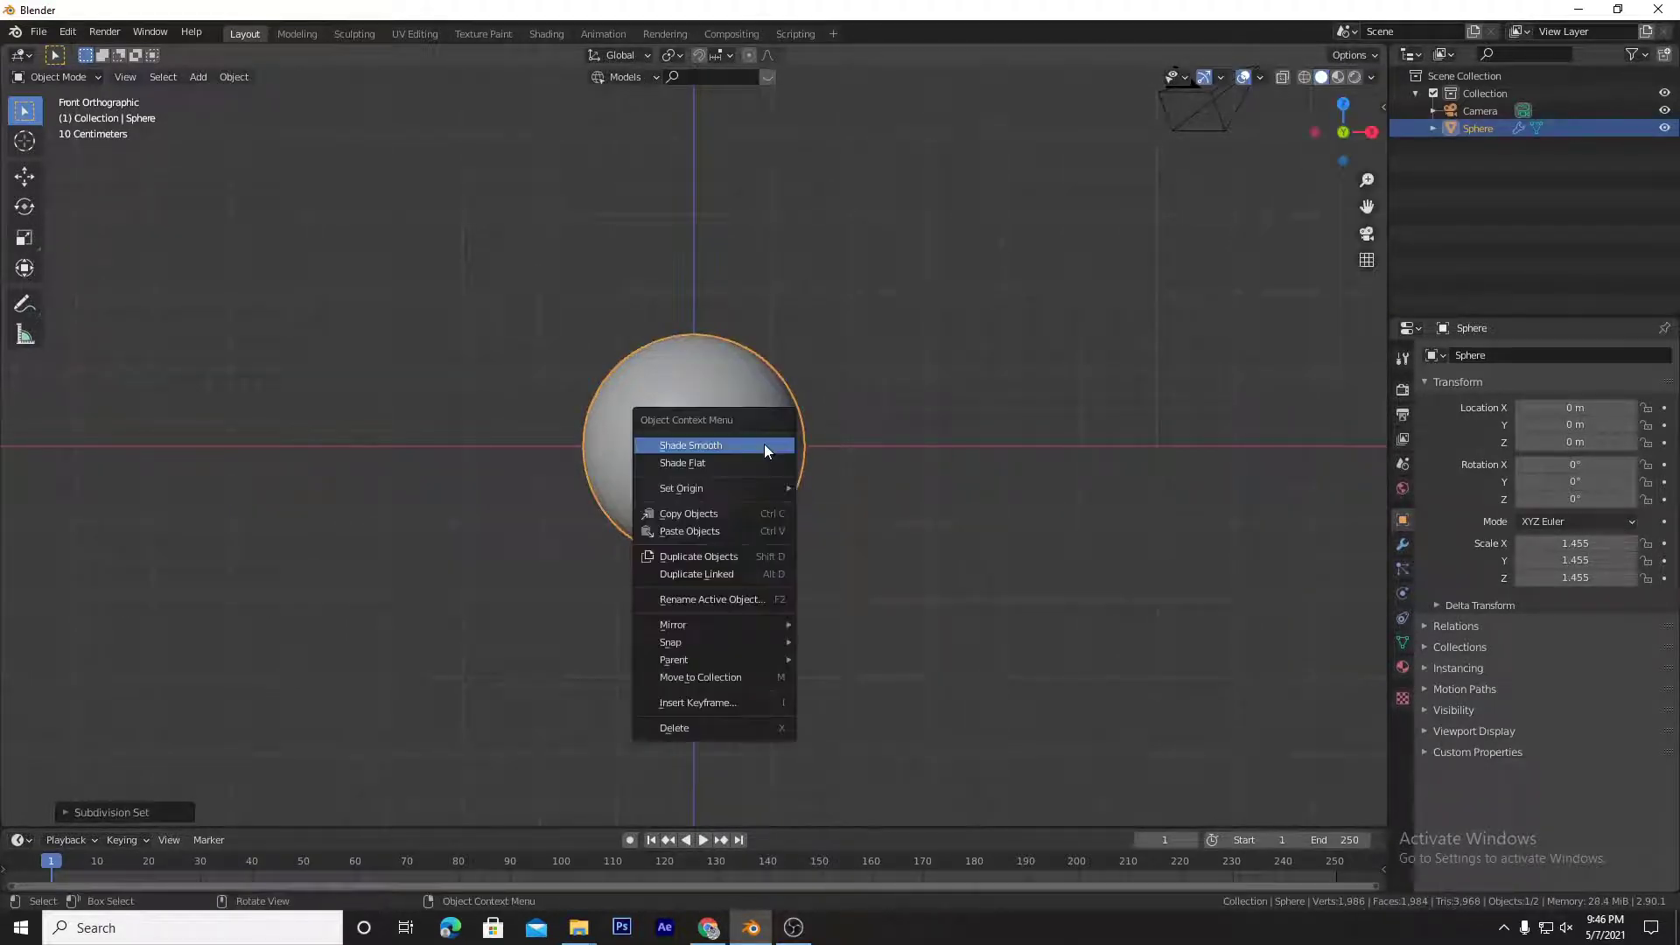
pyautogui.click(765, 443)
pyautogui.moveTo(910, 345)
pyautogui.mouseDown(button='middle')
pyautogui.moveTo(894, 402)
pyautogui.moveTo(916, 343)
pyautogui.moveTo(900, 338)
pyautogui.mouseUp(button='middle')
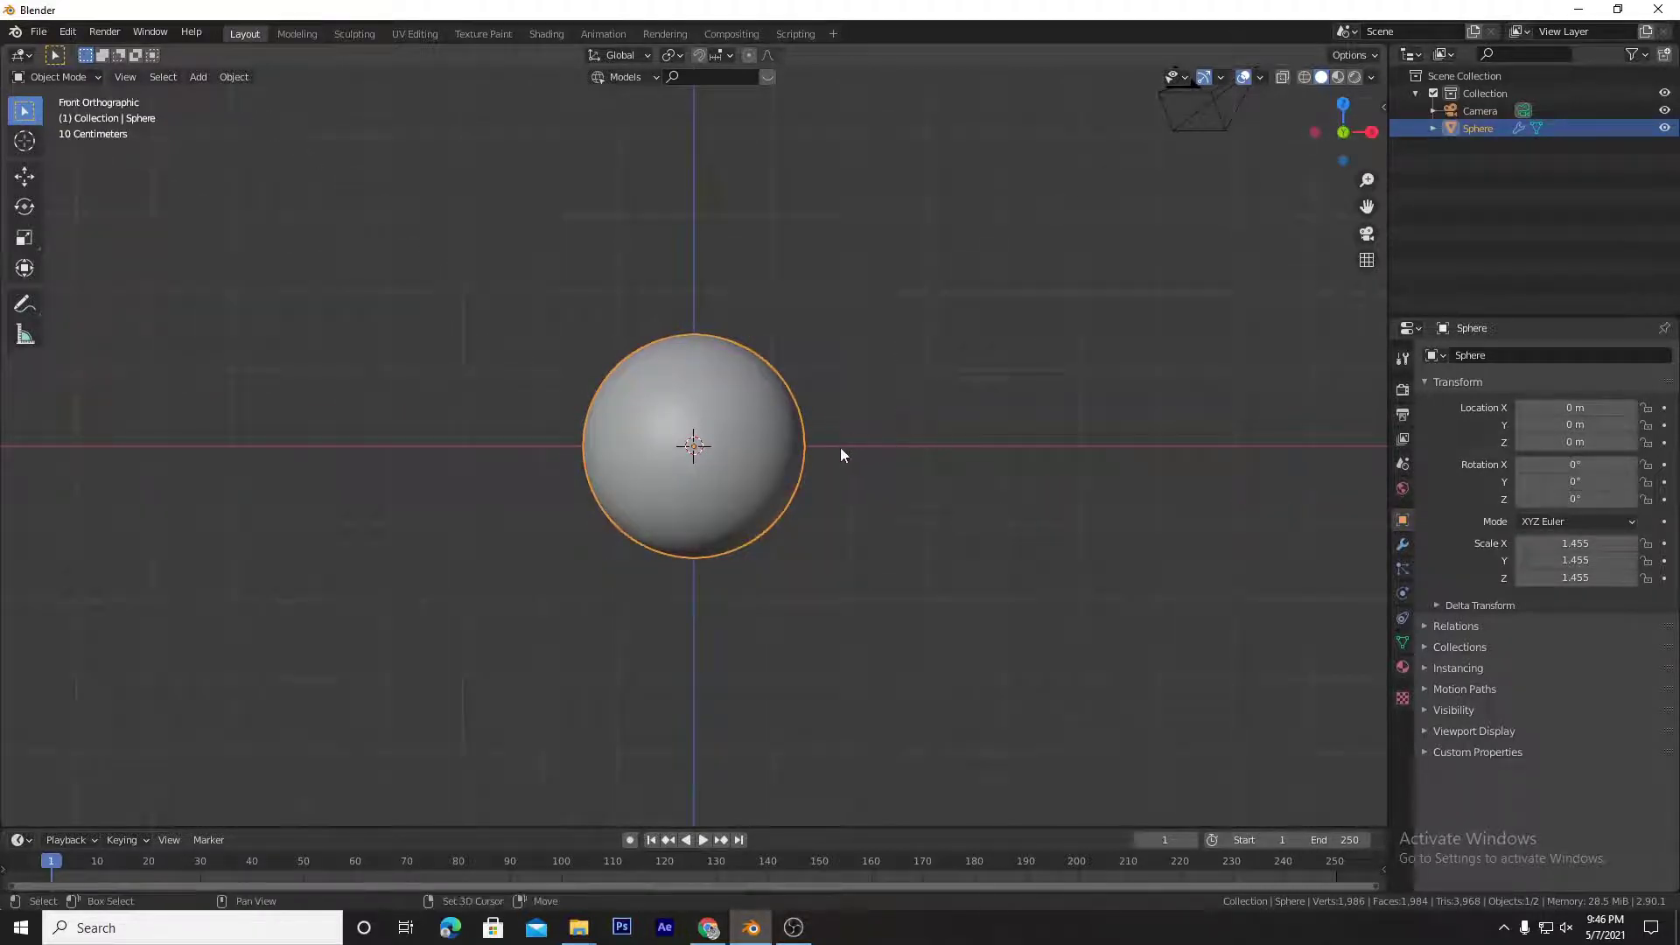
# Step: Add a cube, scale it down to about 0.684, and move it along X to about 2.62 m, beside the sphere
pyautogui.hotkey('shift', 'a')
pyautogui.click(954, 461)
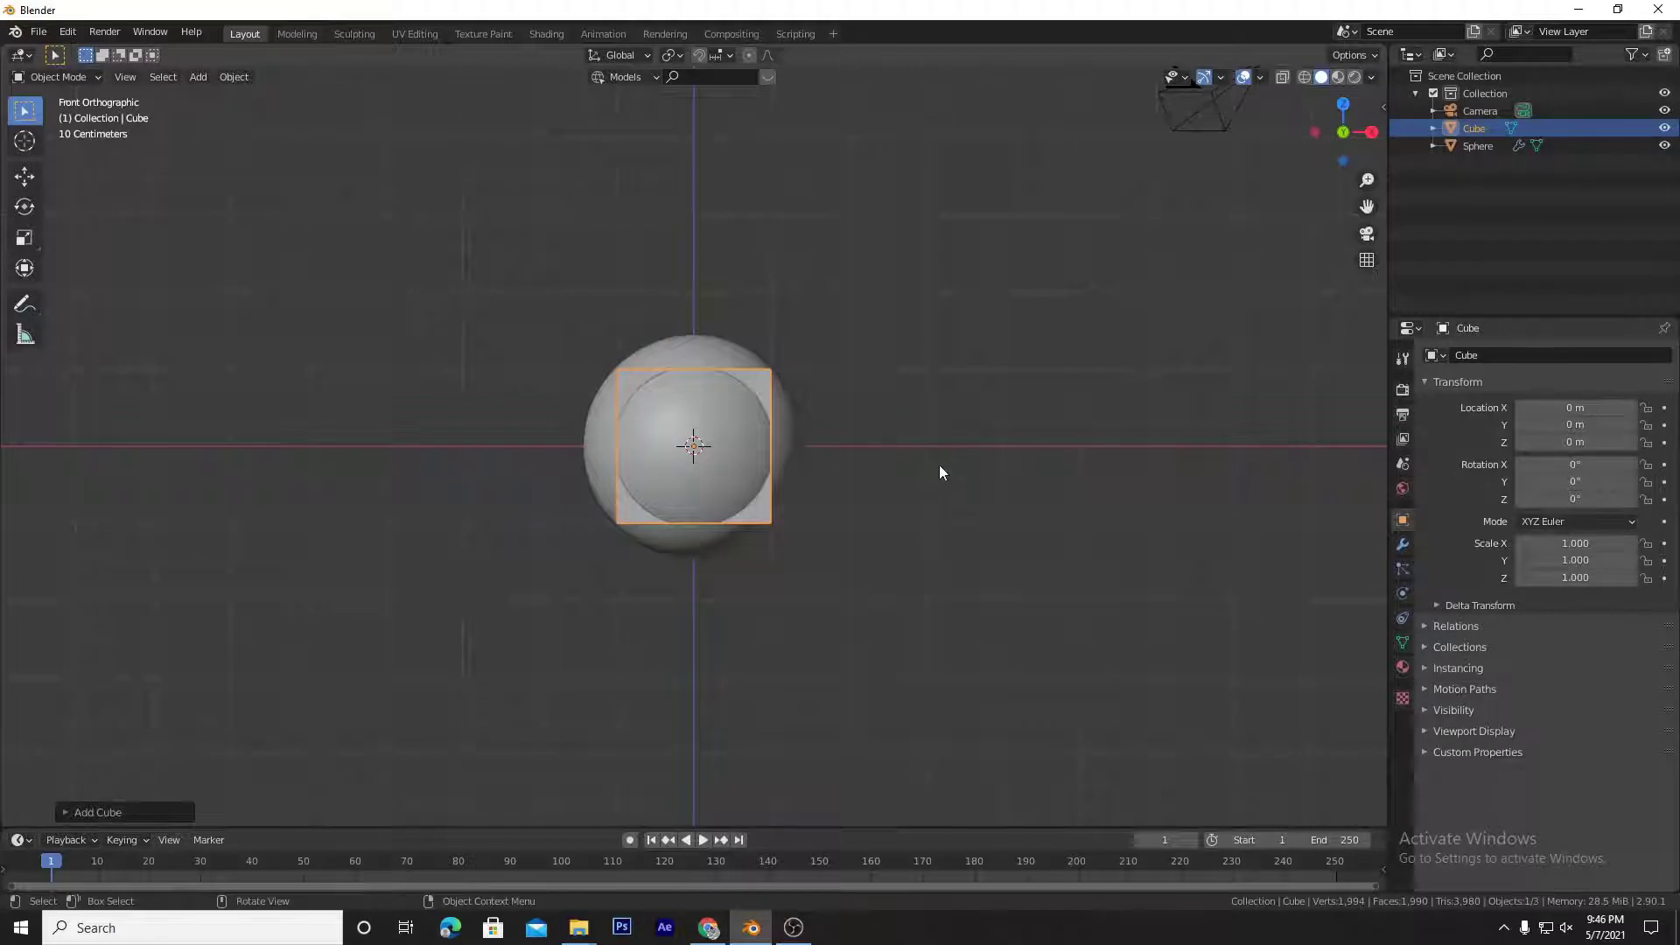
pyautogui.press('s')
pyautogui.click(855, 450)
pyautogui.press('g')
pyautogui.press('x')
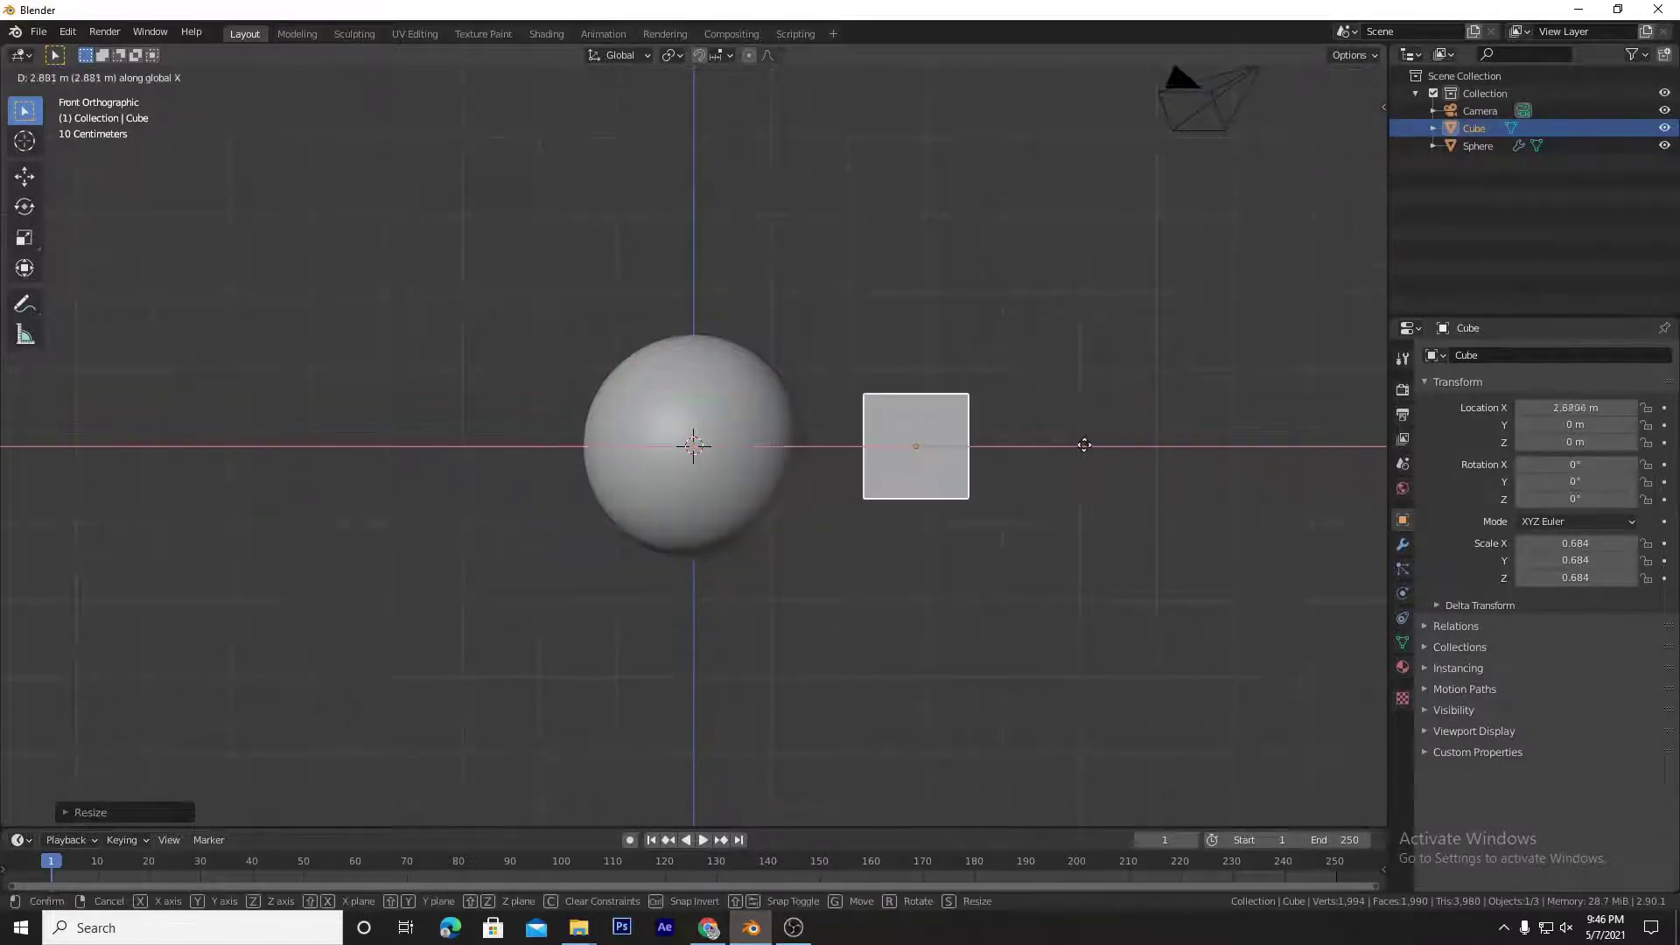
pyautogui.click(1064, 446)
# Step: Narrow the cube by scaling it to about 0.388 in X and 0.318 in Y
pyautogui.press('s')
pyautogui.press('x')
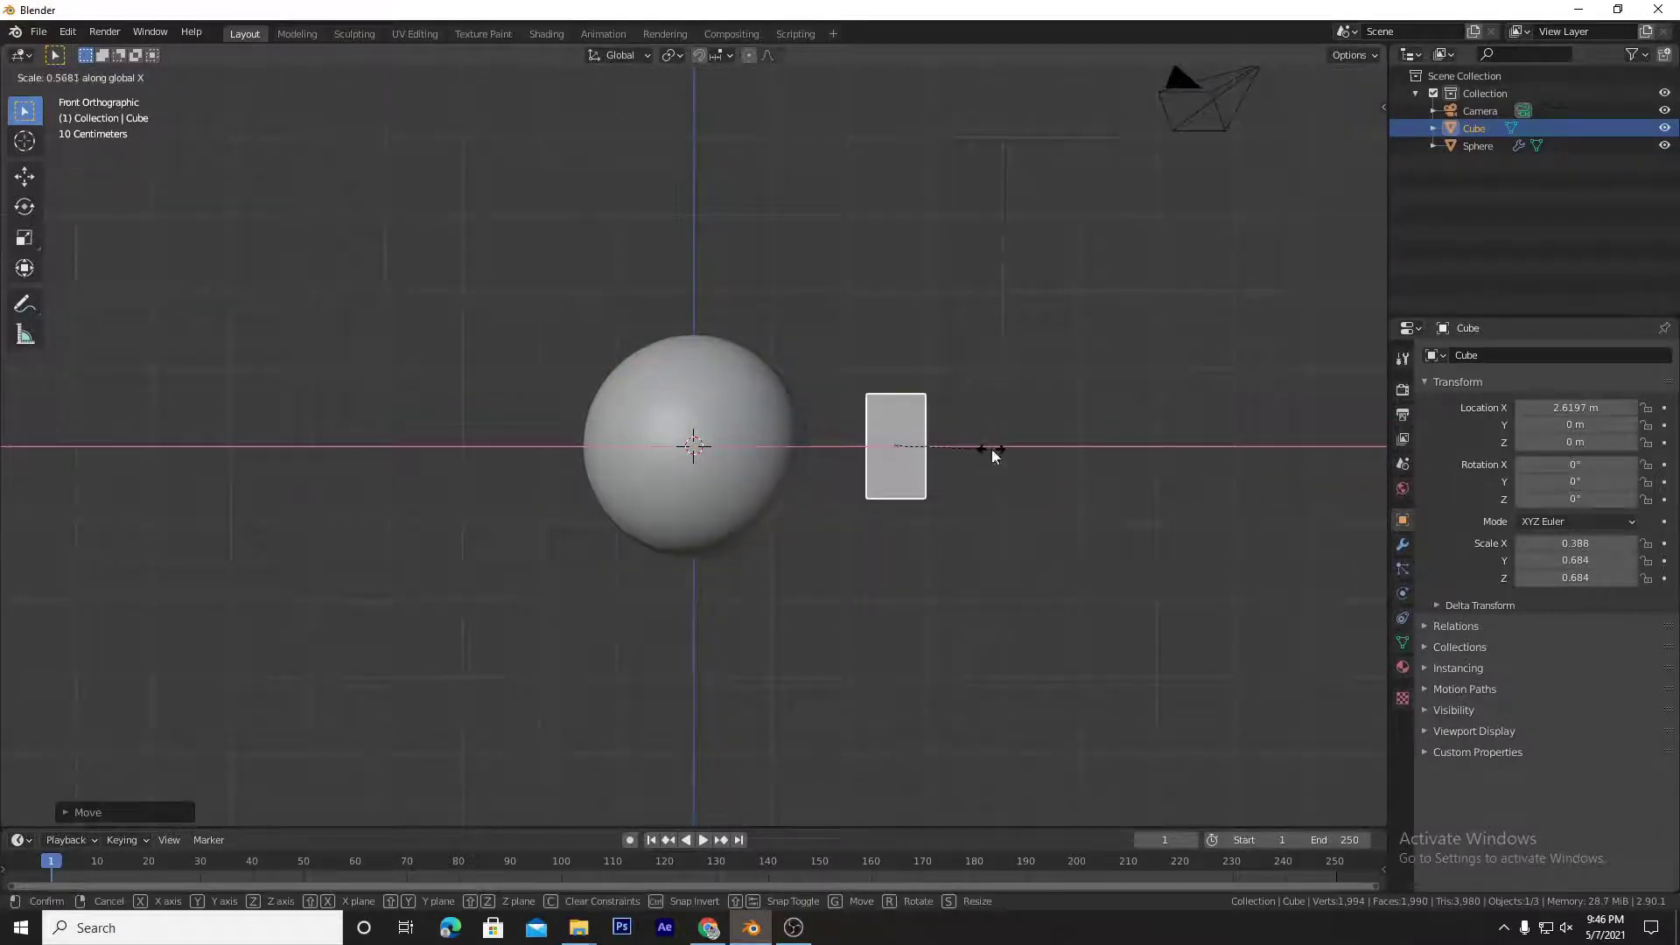
pyautogui.click(991, 449)
pyautogui.moveTo(990, 449); pyautogui.dragTo(1084, 454, button='middle')
pyautogui.press('s')
pyautogui.press('y')
pyautogui.click(884, 481)
pyautogui.press('KP_1')
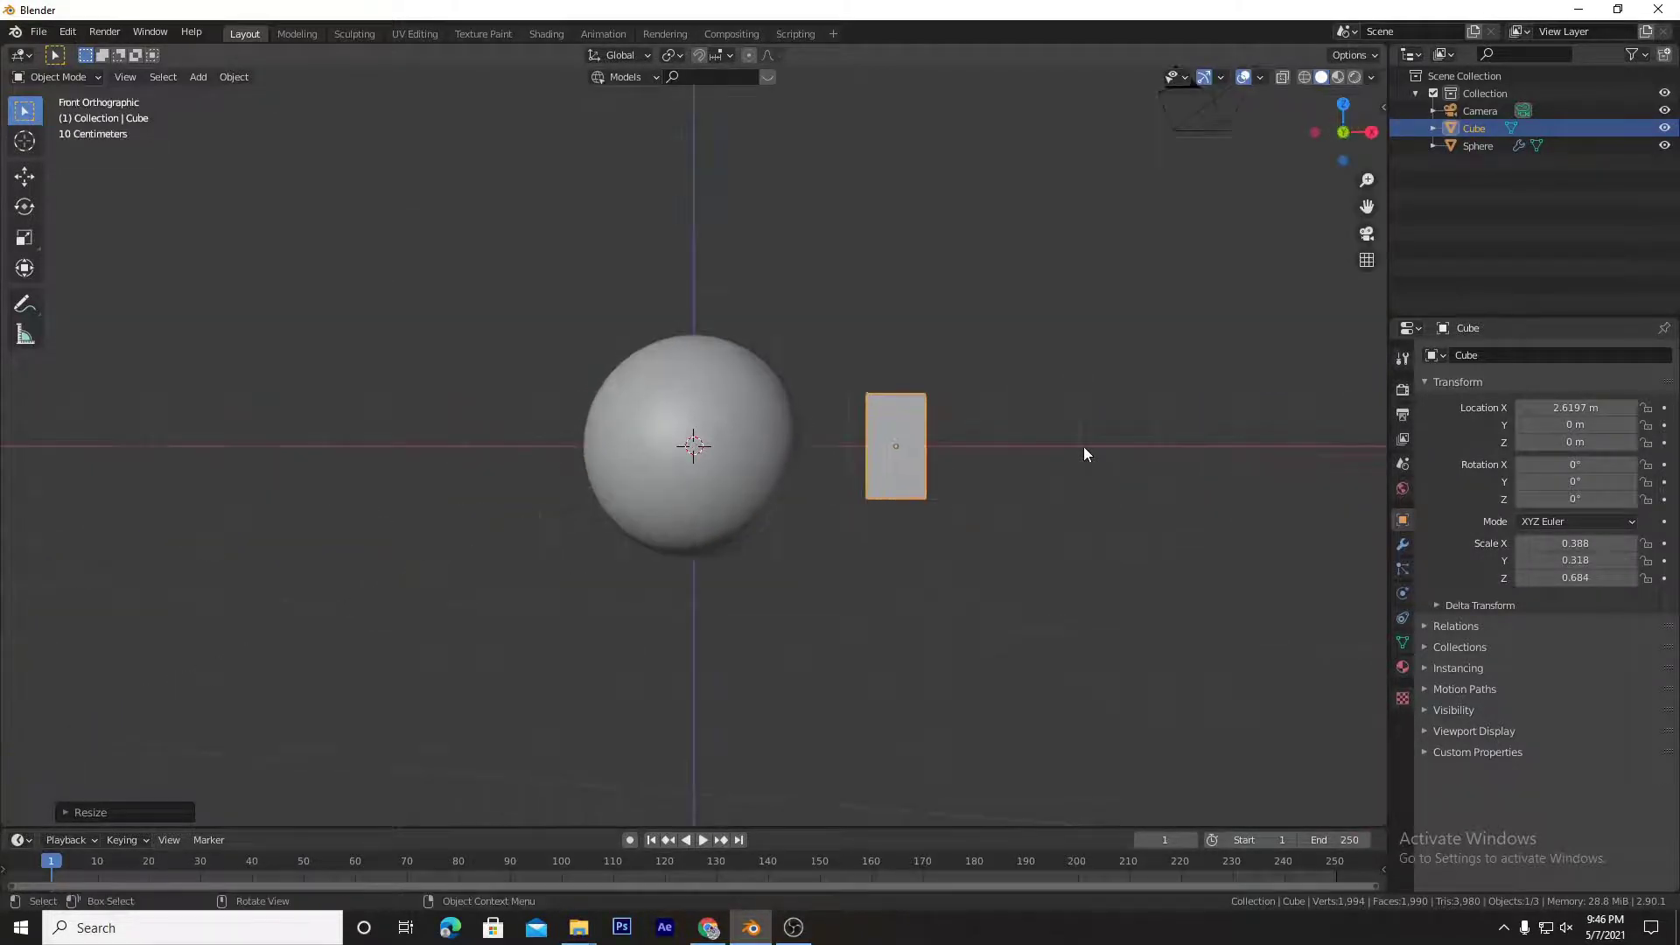
# Step: Enlarge the cube into a tall block scaled to about 0.427 in X, 0.431 in Y and 1.302 in Z
pyautogui.press('s')
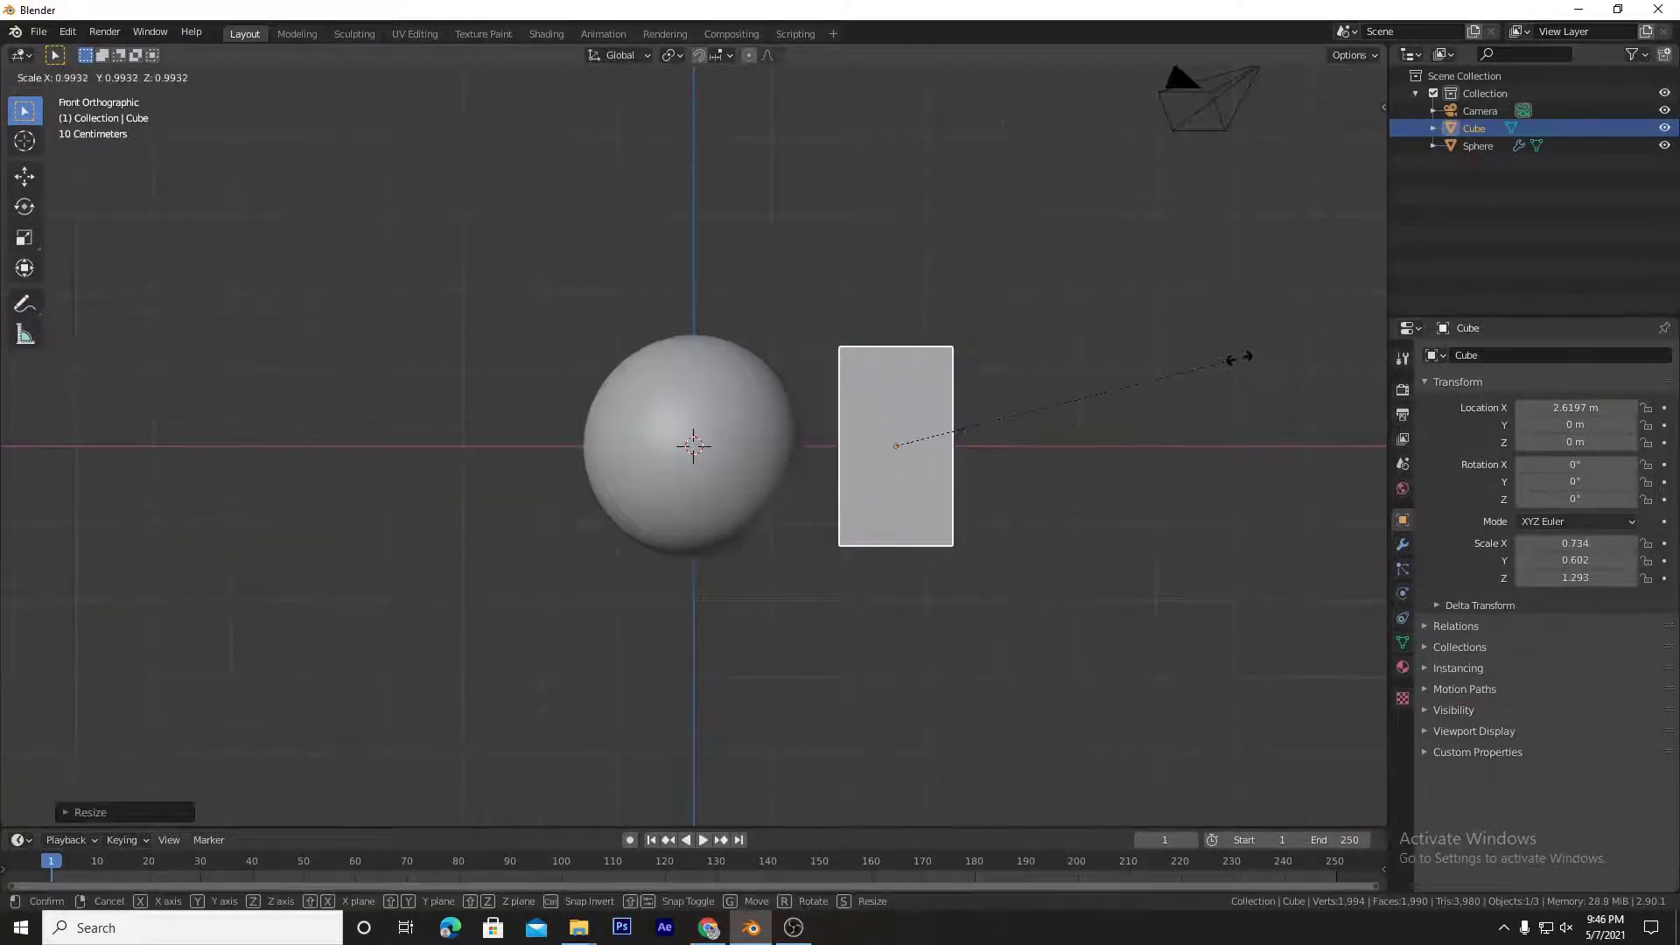
pyautogui.press('x')
pyautogui.click(1092, 378)
pyautogui.moveTo(1092, 378); pyautogui.dragTo(830, 463, button='middle')
pyautogui.press('s')
pyautogui.press('y')
pyautogui.click(847, 460)
pyautogui.press('KP_1')
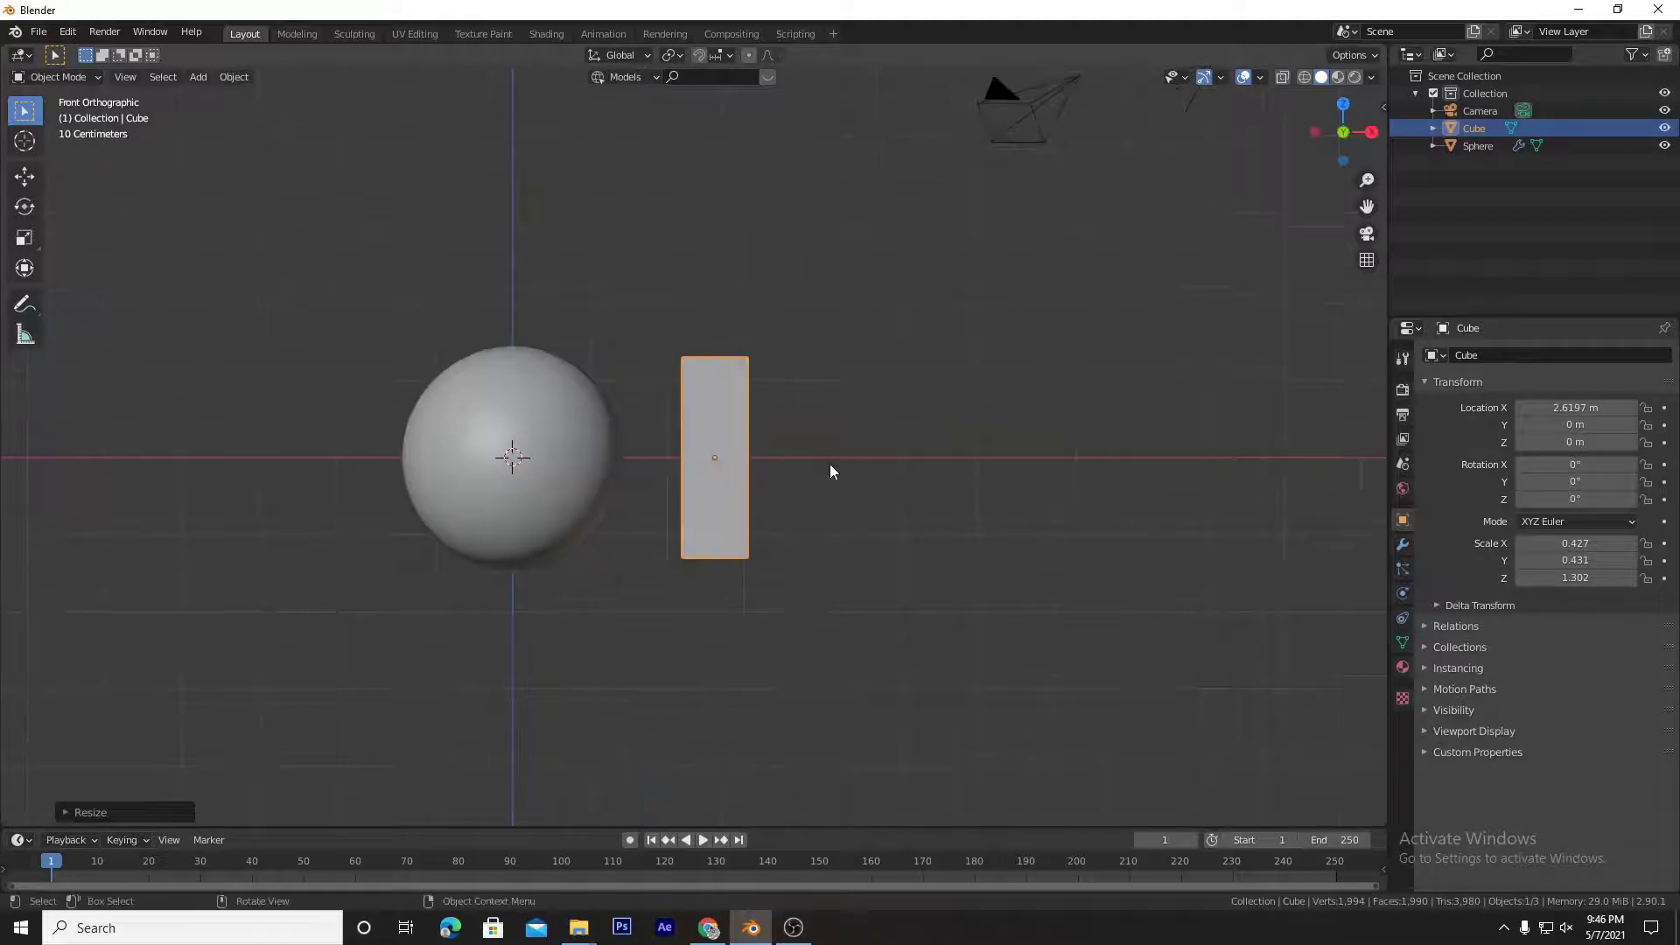
# Step: Duplicate the block's whole mesh in Edit Mode and place the copy along X, away from the sphere
pyautogui.press('Tab')
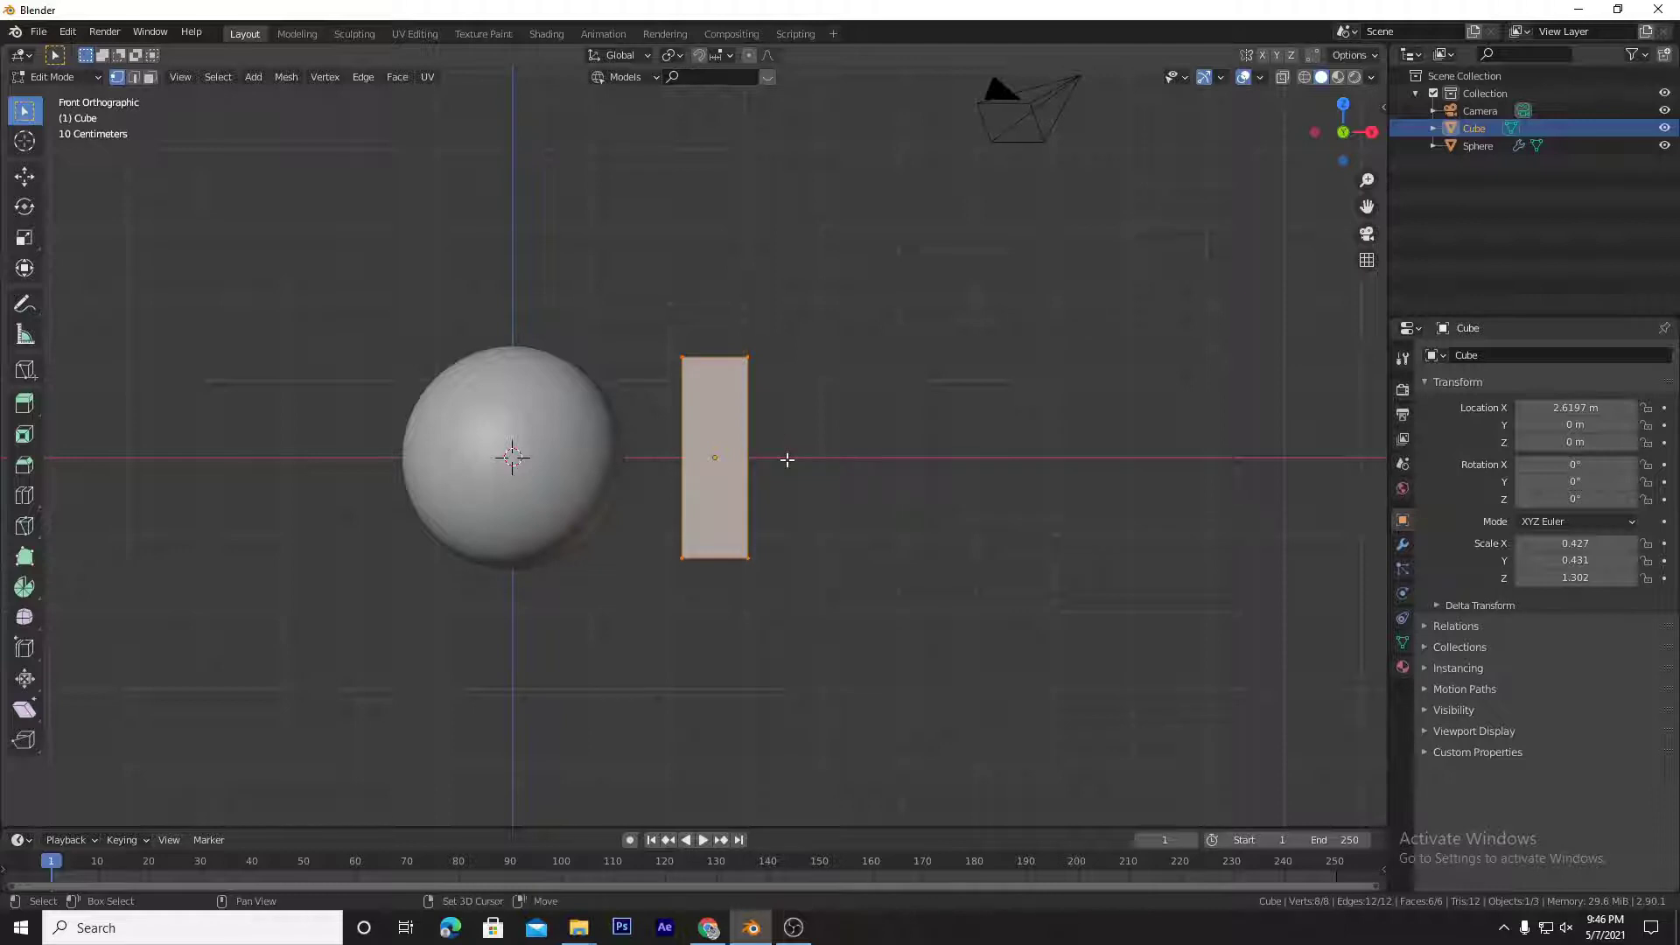
pyautogui.hotkey('shift', 'd')
pyautogui.press('x')
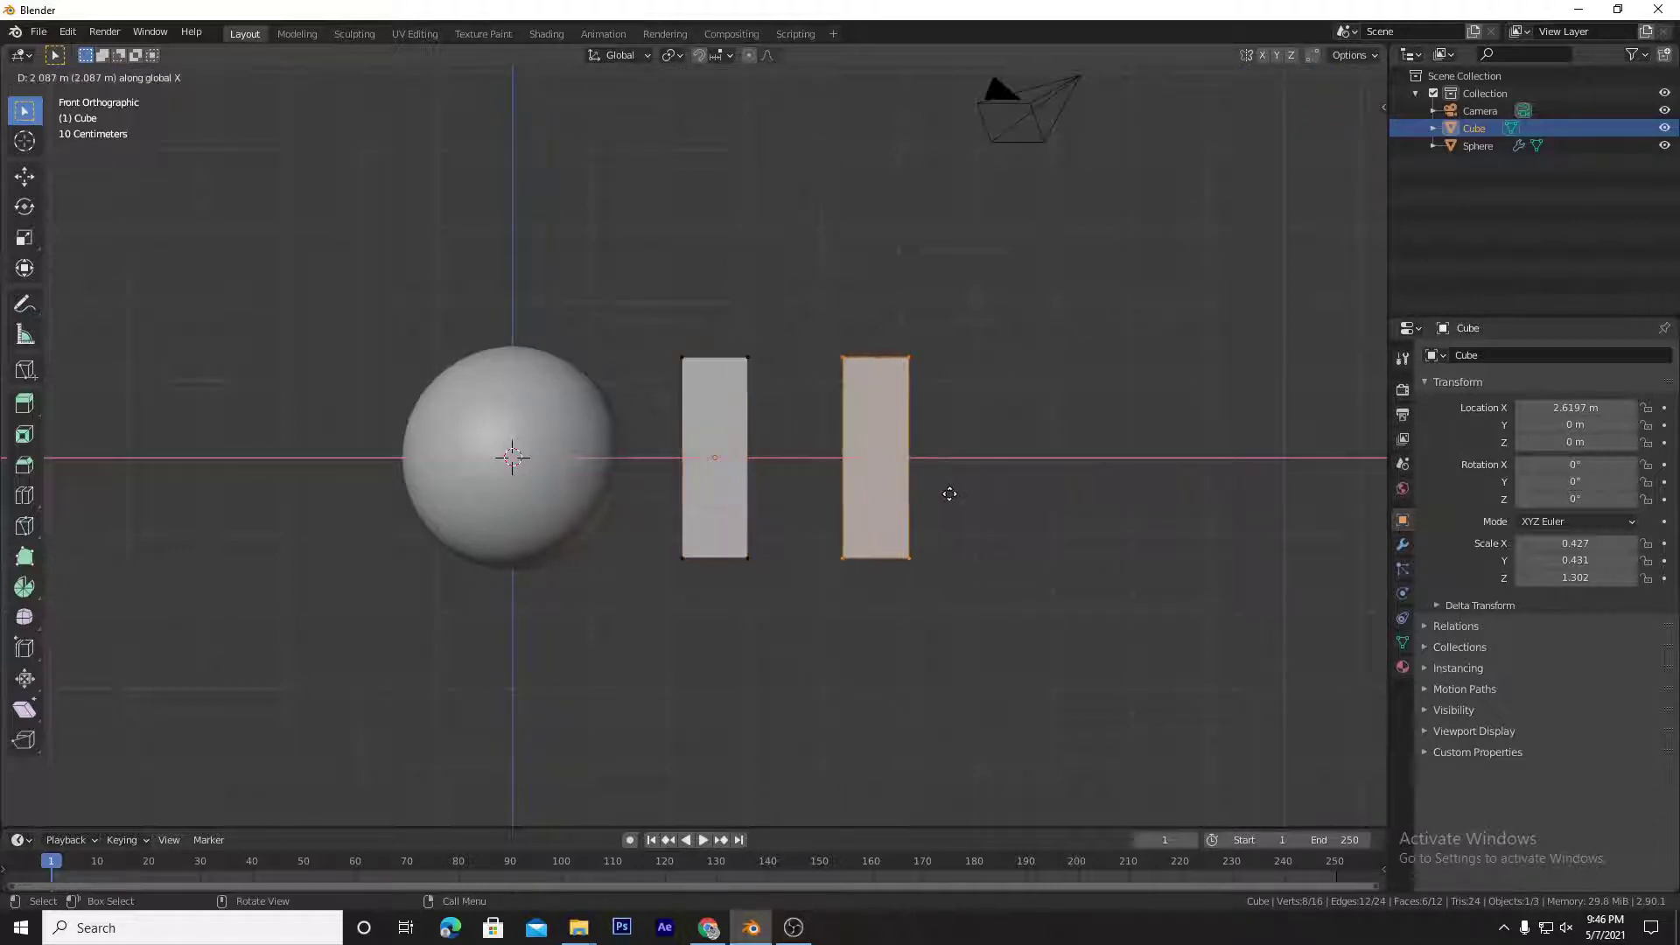
pyautogui.click(964, 497)
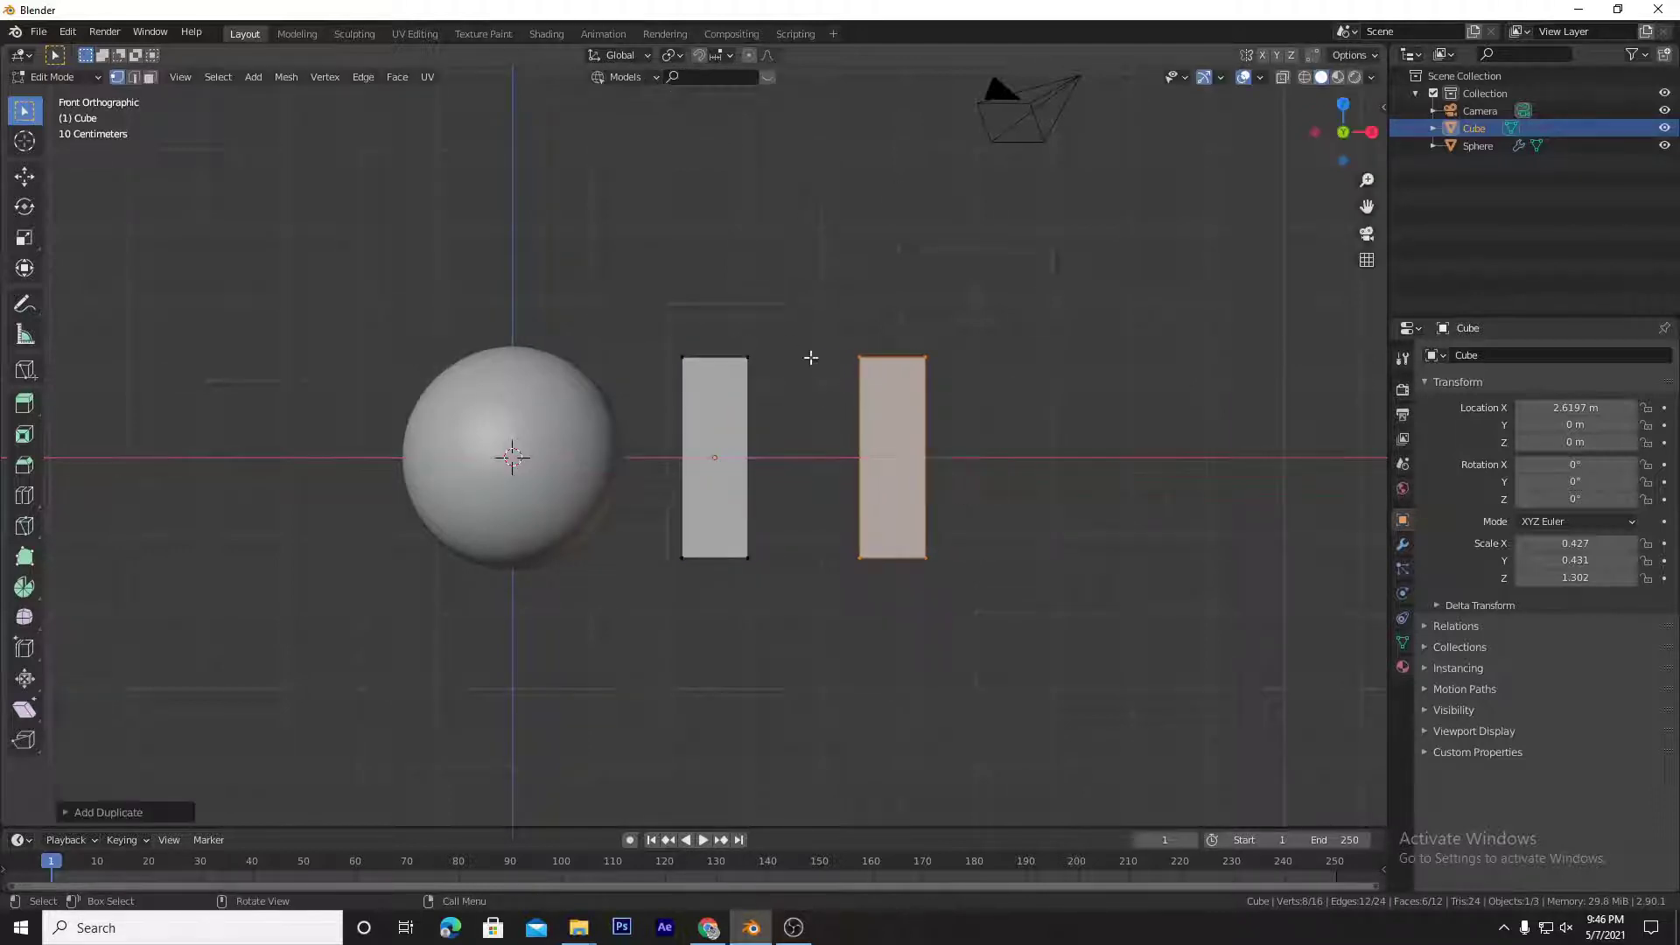
# Step: Connect the top faces of the two blocks with Bridge Edge Loops
pyautogui.moveTo(811, 358); pyautogui.dragTo(811, 443, button='middle')
pyautogui.press('3')
pyautogui.click(731, 376)
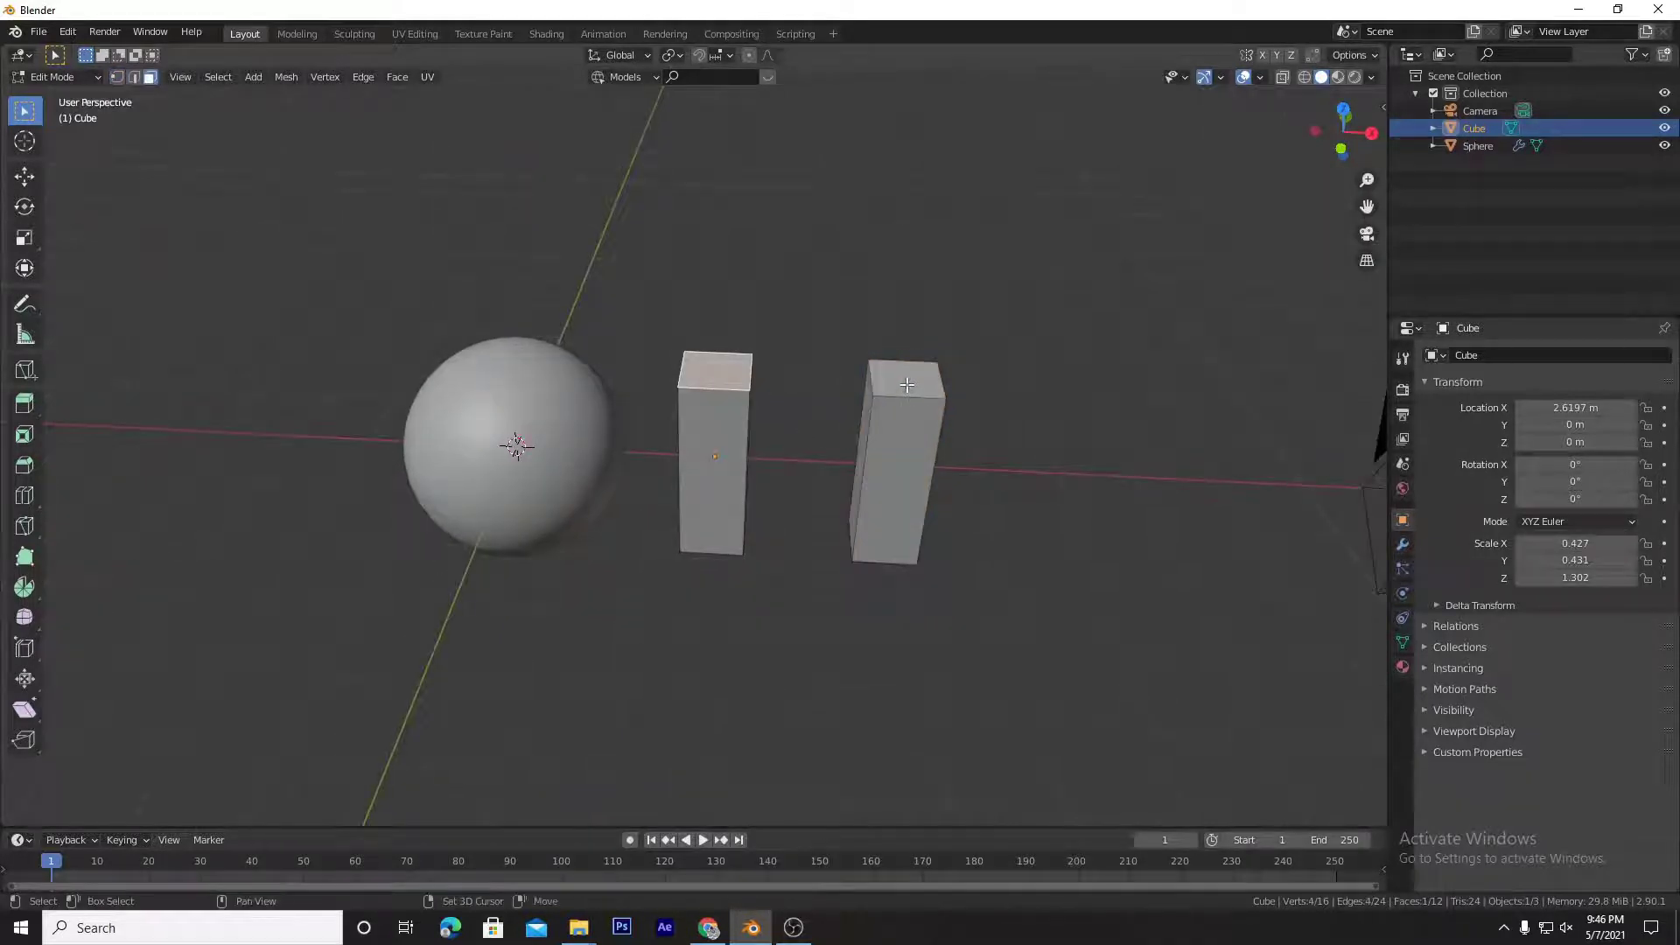
pyautogui.keyDown('shift'); pyautogui.click(907, 386); pyautogui.keyUp('shift')
pyautogui.moveTo(799, 528); pyautogui.dragTo(795, 434, button='middle')
pyautogui.press('F3')
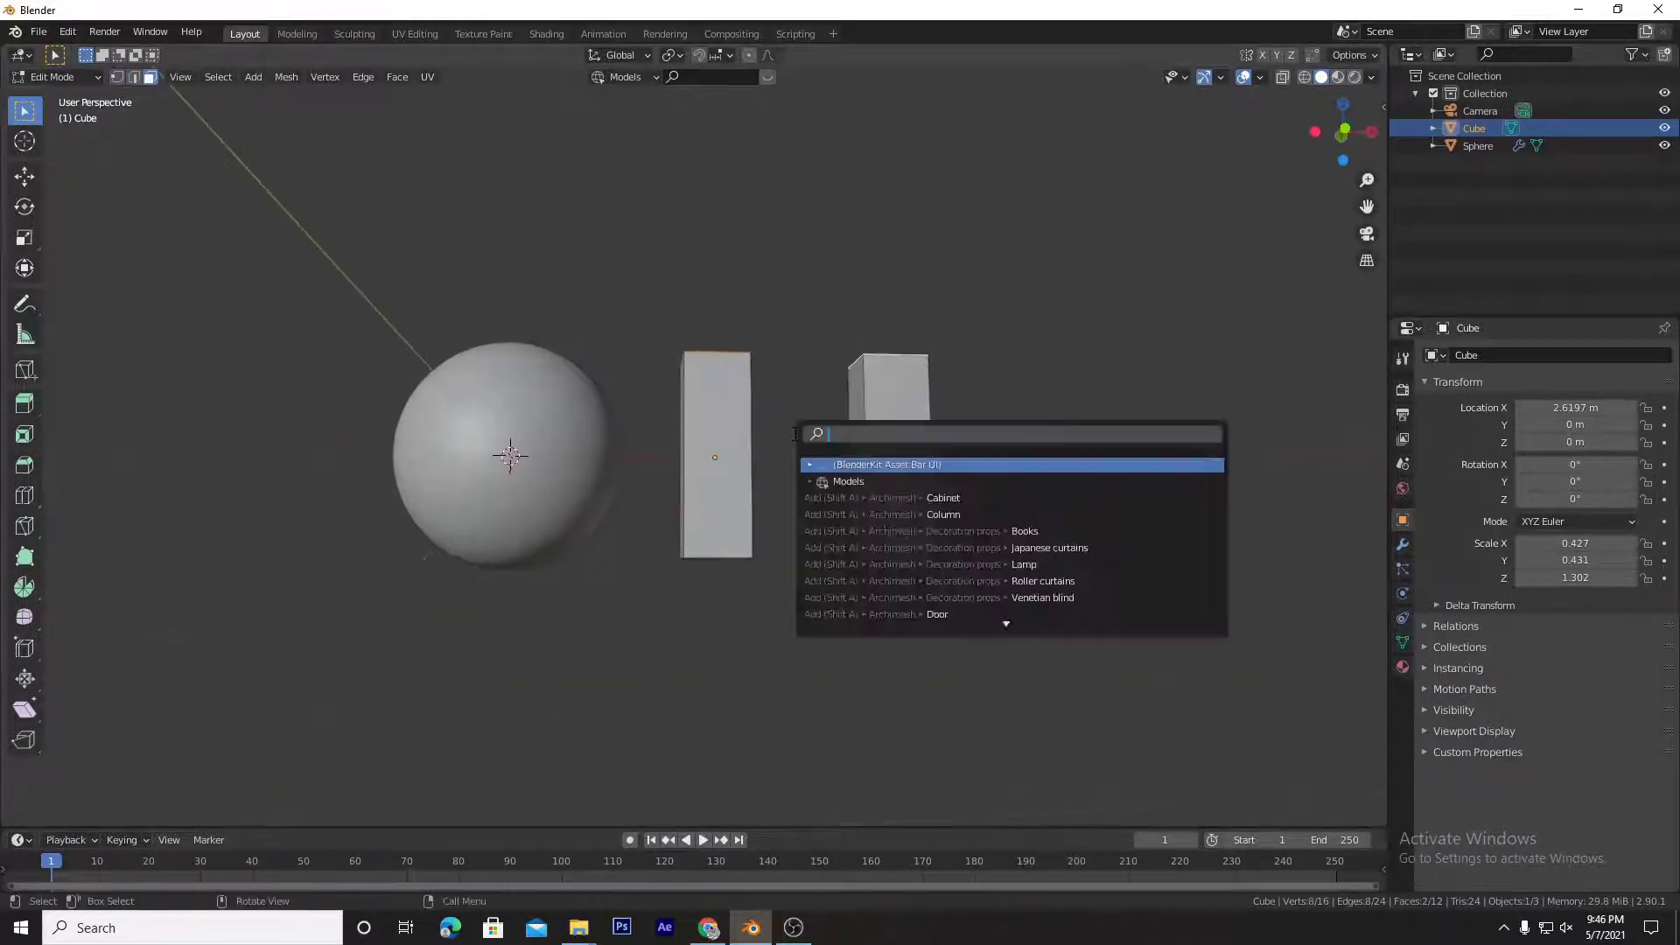
pyautogui.write('brid')
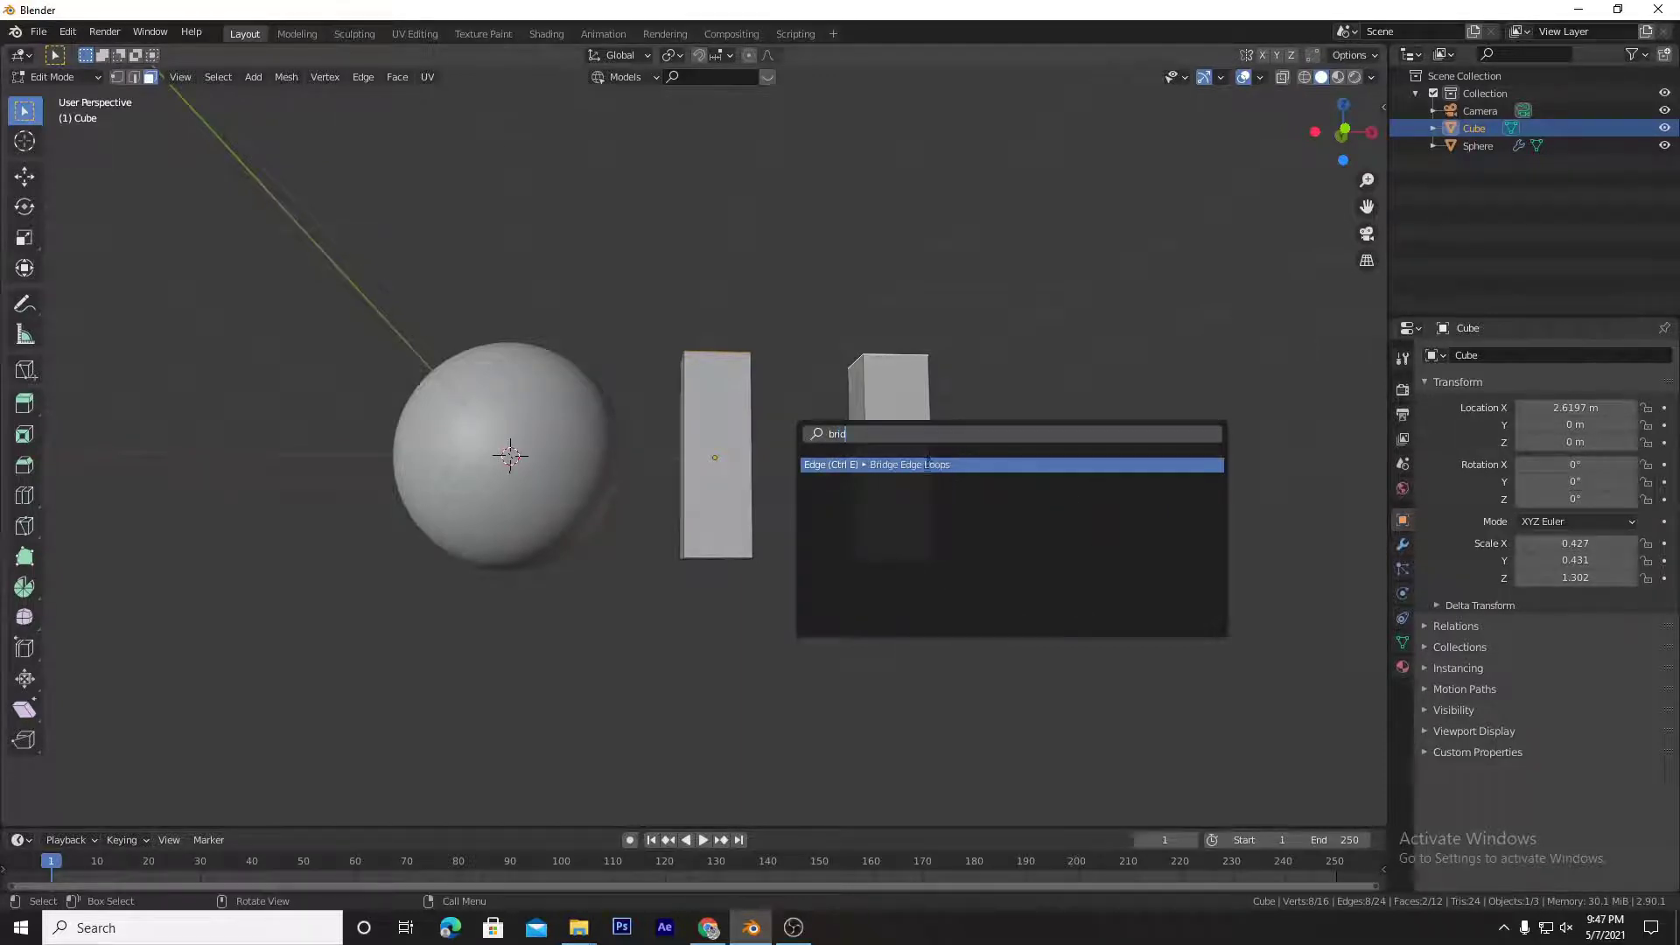
pyautogui.click(929, 463)
pyautogui.moveTo(928, 464); pyautogui.dragTo(877, 482, button='middle')
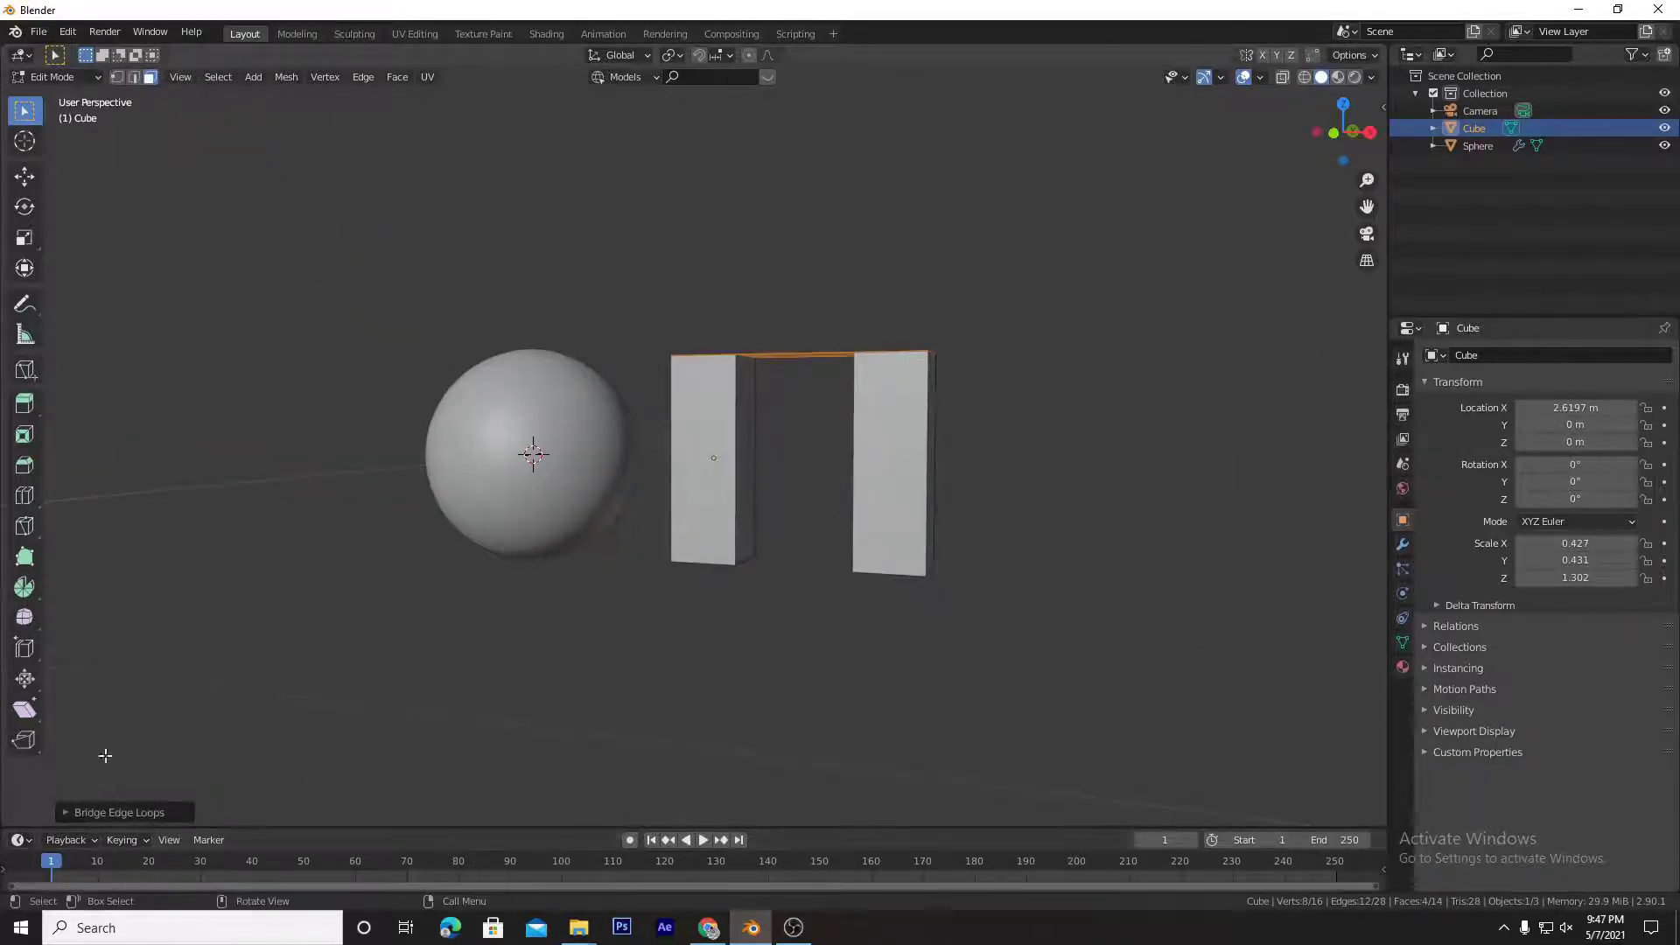
# Step: Set the bridge's interpolation to Blend Surface and its number of cuts to 12
pyautogui.click(142, 811)
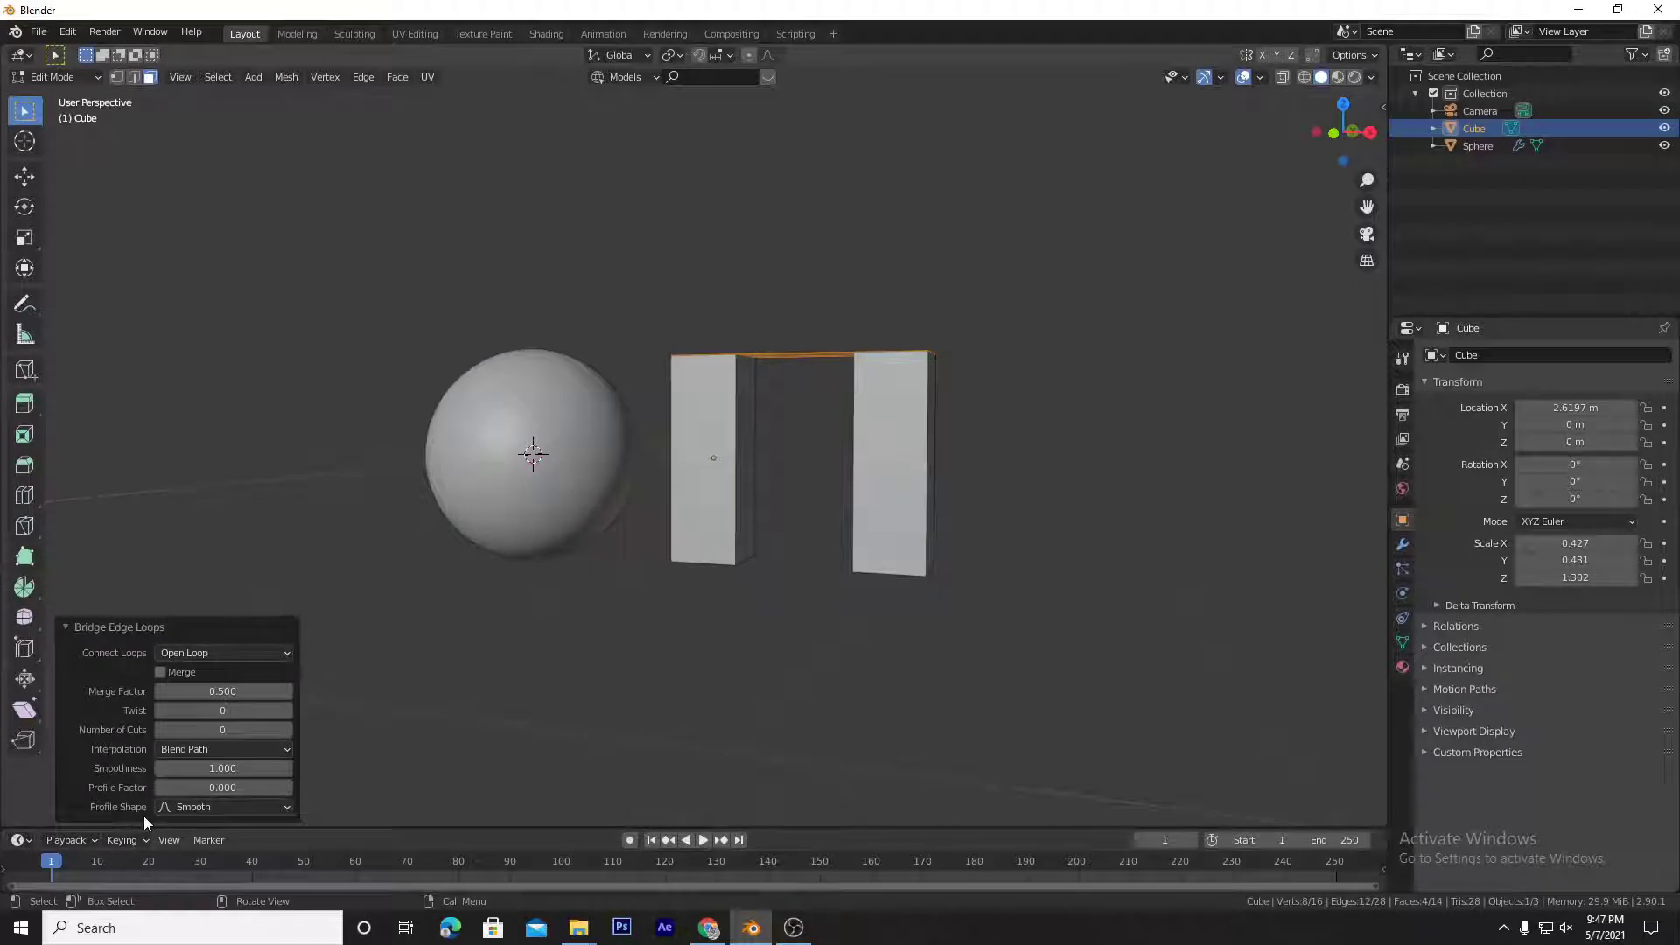
pyautogui.click(226, 750)
pyautogui.click(221, 809)
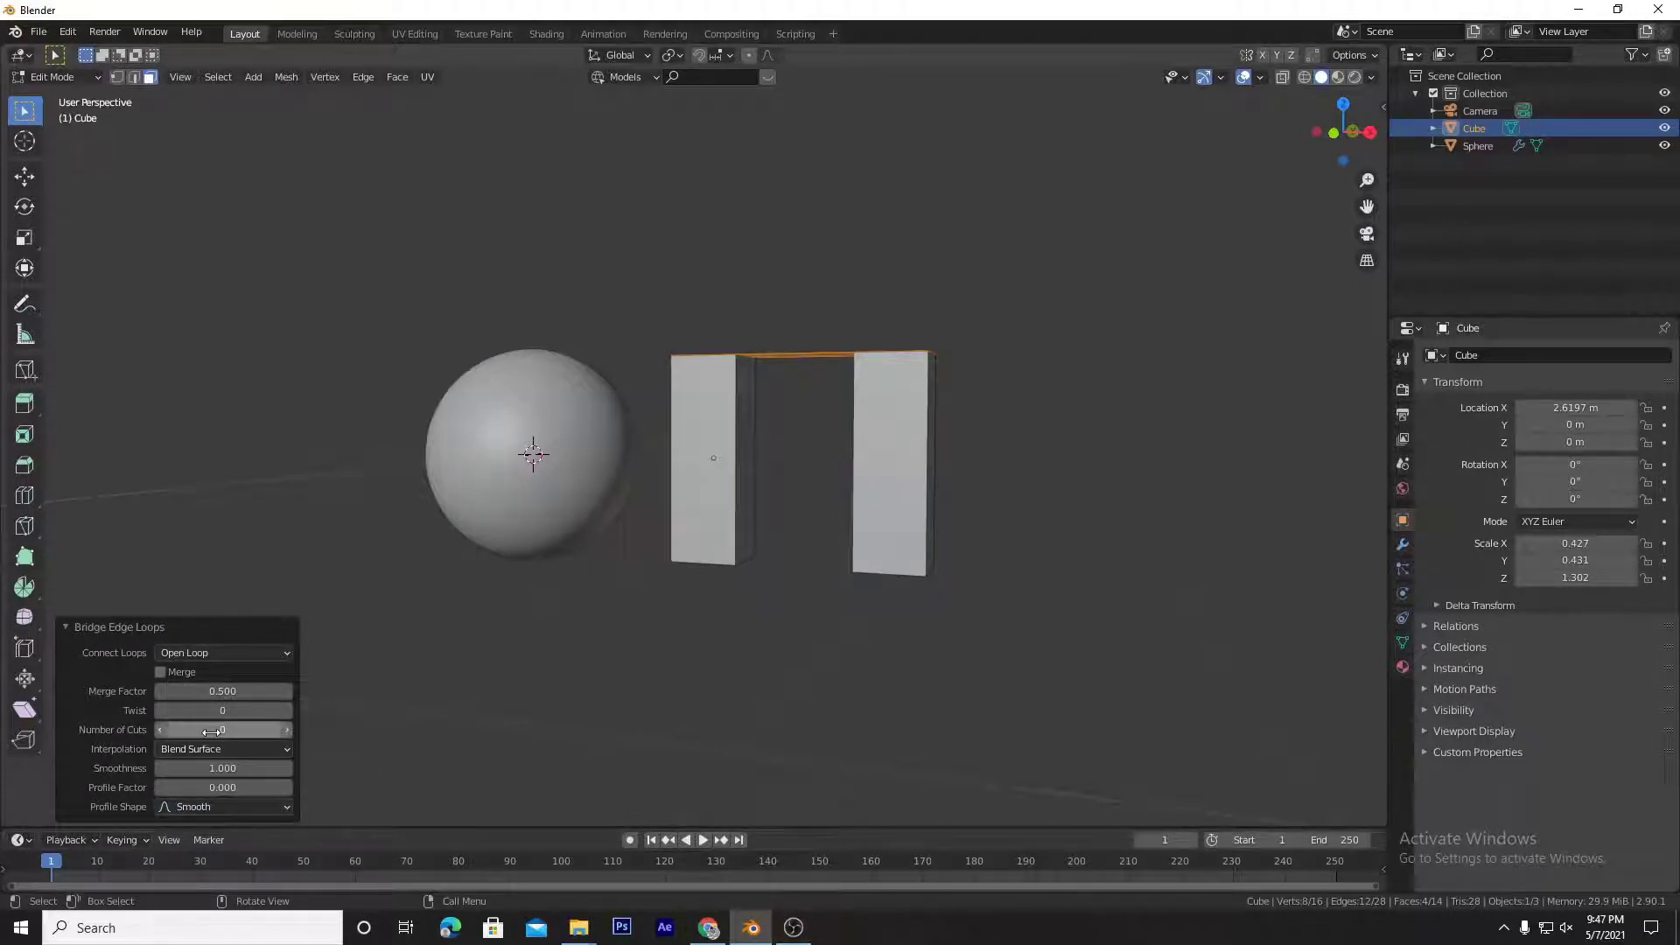
pyautogui.moveTo(212, 731); pyautogui.dragTo(288, 731)
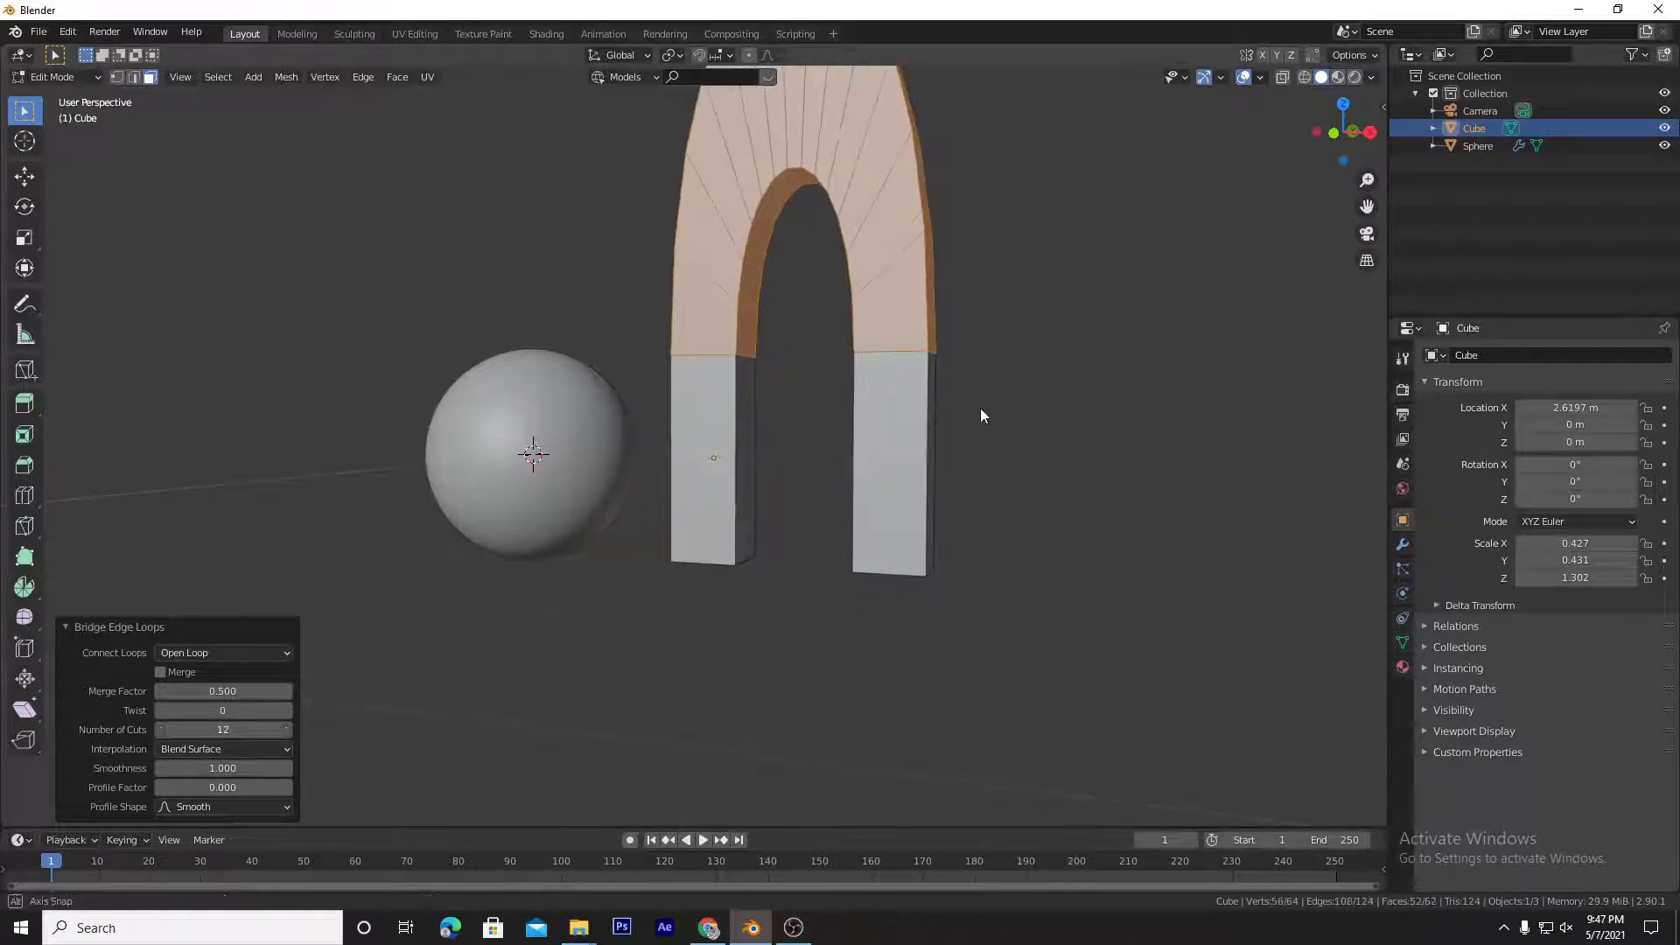
pyautogui.moveTo(980, 408); pyautogui.dragTo(1020, 407, button='middle')
# Step: Flatten the arch object in Object Mode by scaling it along Z by about 0.344
pyautogui.press('KP_1')
pyautogui.press('Tab')
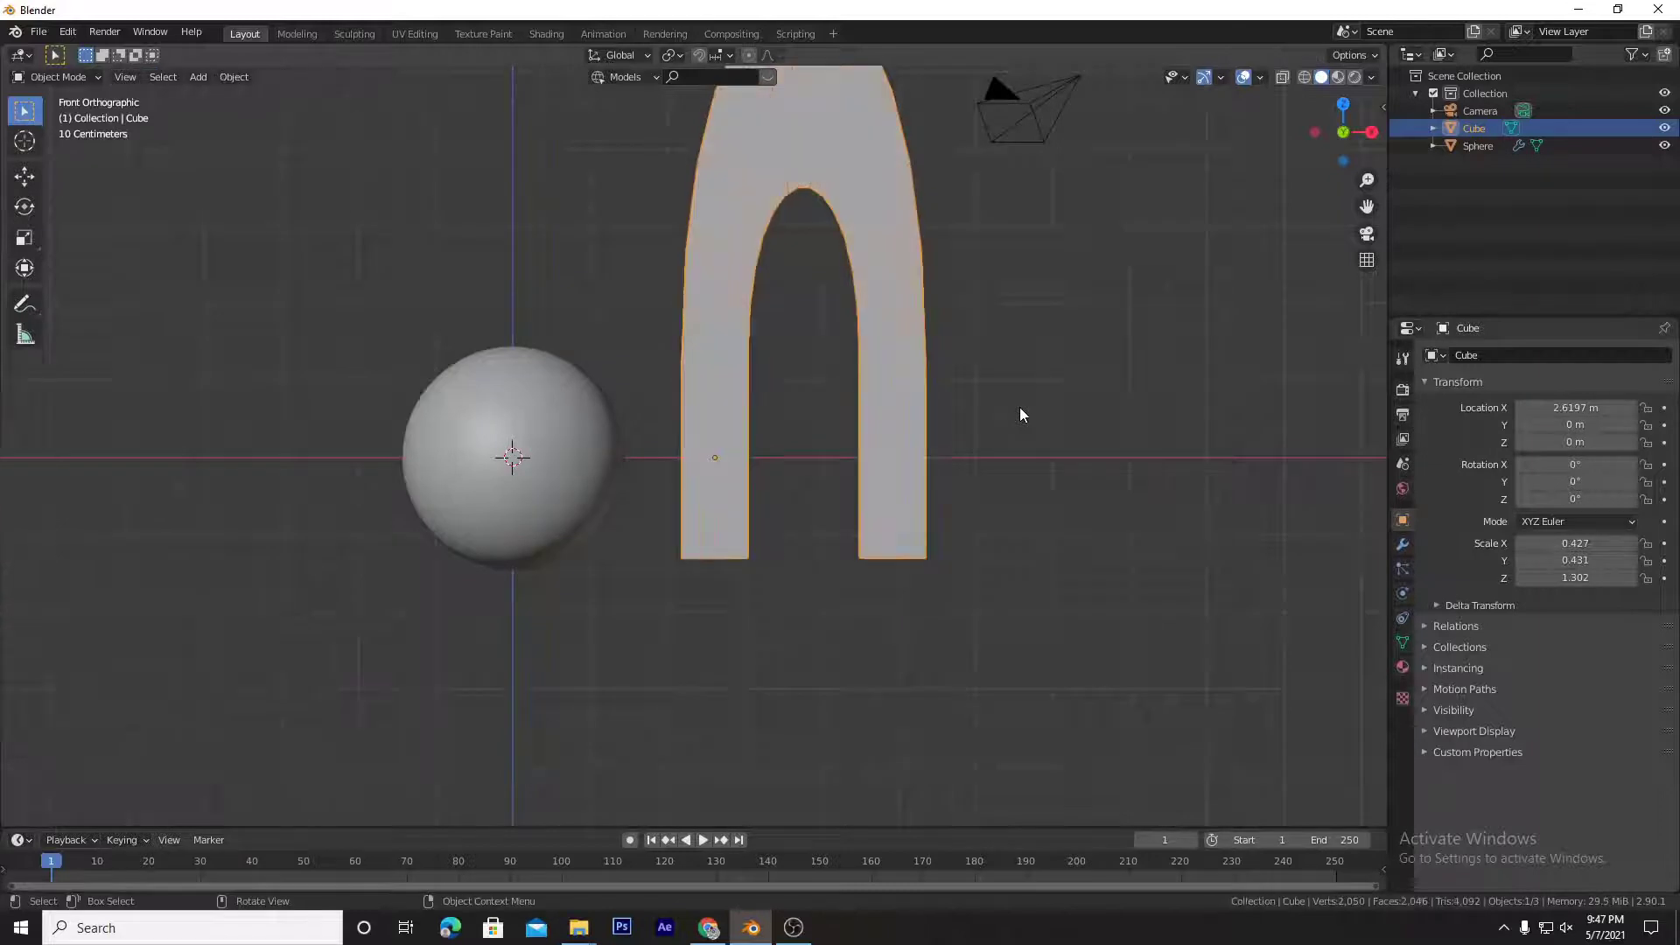
pyautogui.press('s')
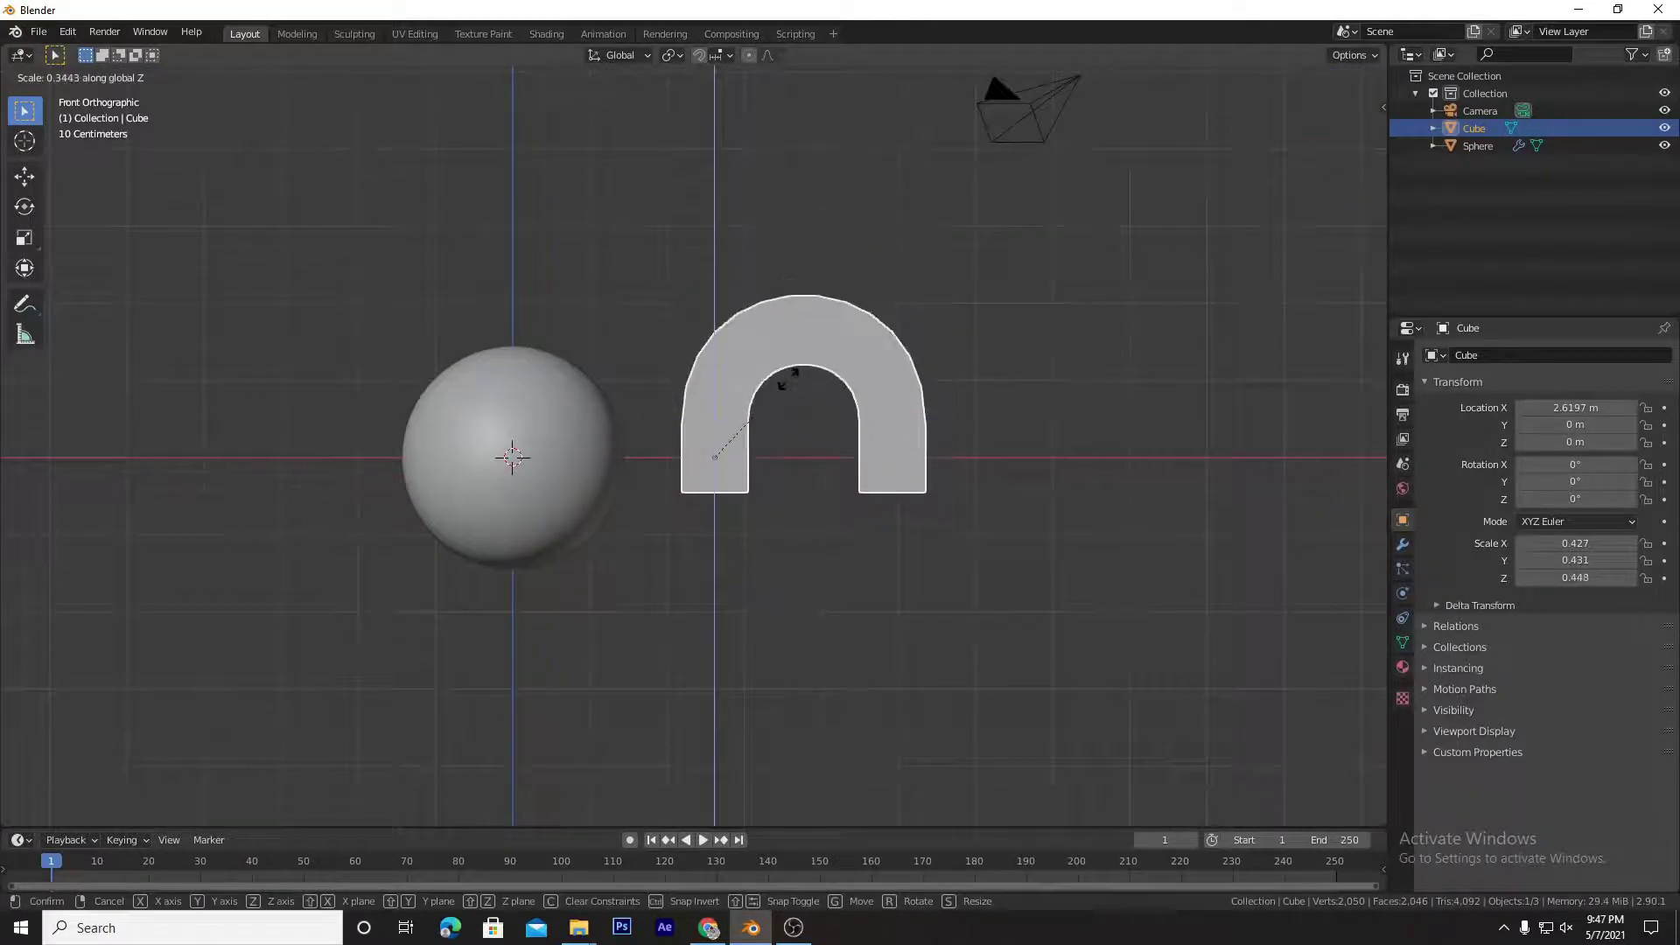
pyautogui.click(790, 386)
pyautogui.moveTo(789, 386); pyautogui.dragTo(915, 435, button='middle')
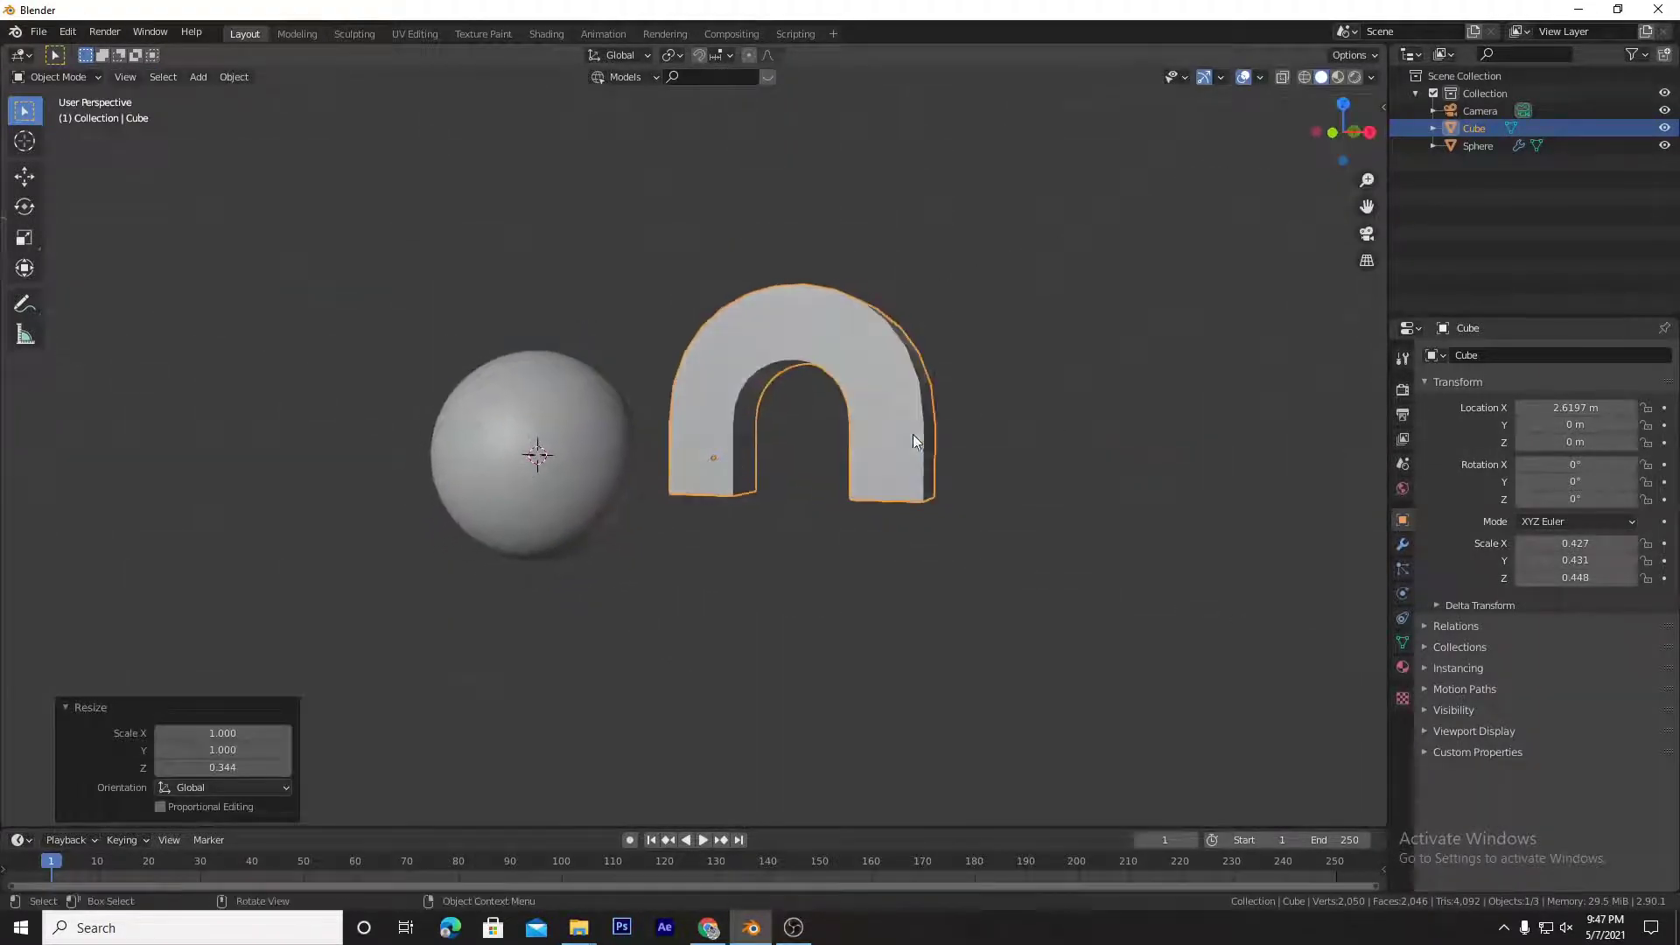
# Step: Shade the arch smooth and enable Auto Smooth at 30° in its normals settings
pyautogui.rightClick(880, 418)
pyautogui.click(880, 418)
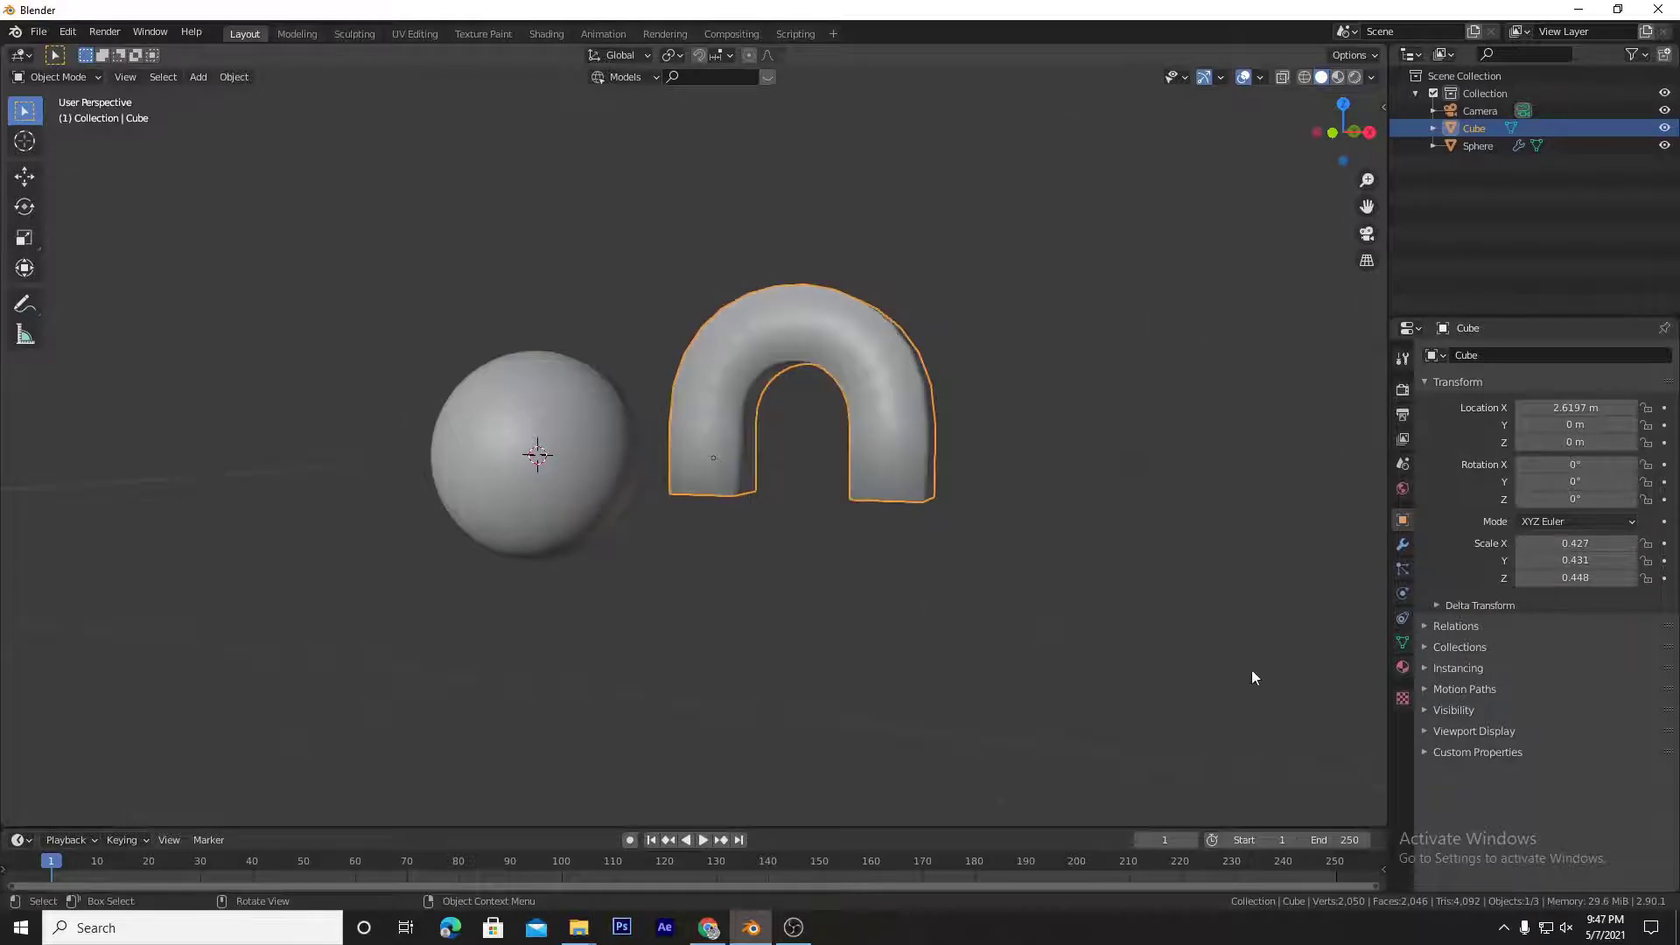
pyautogui.click(1400, 642)
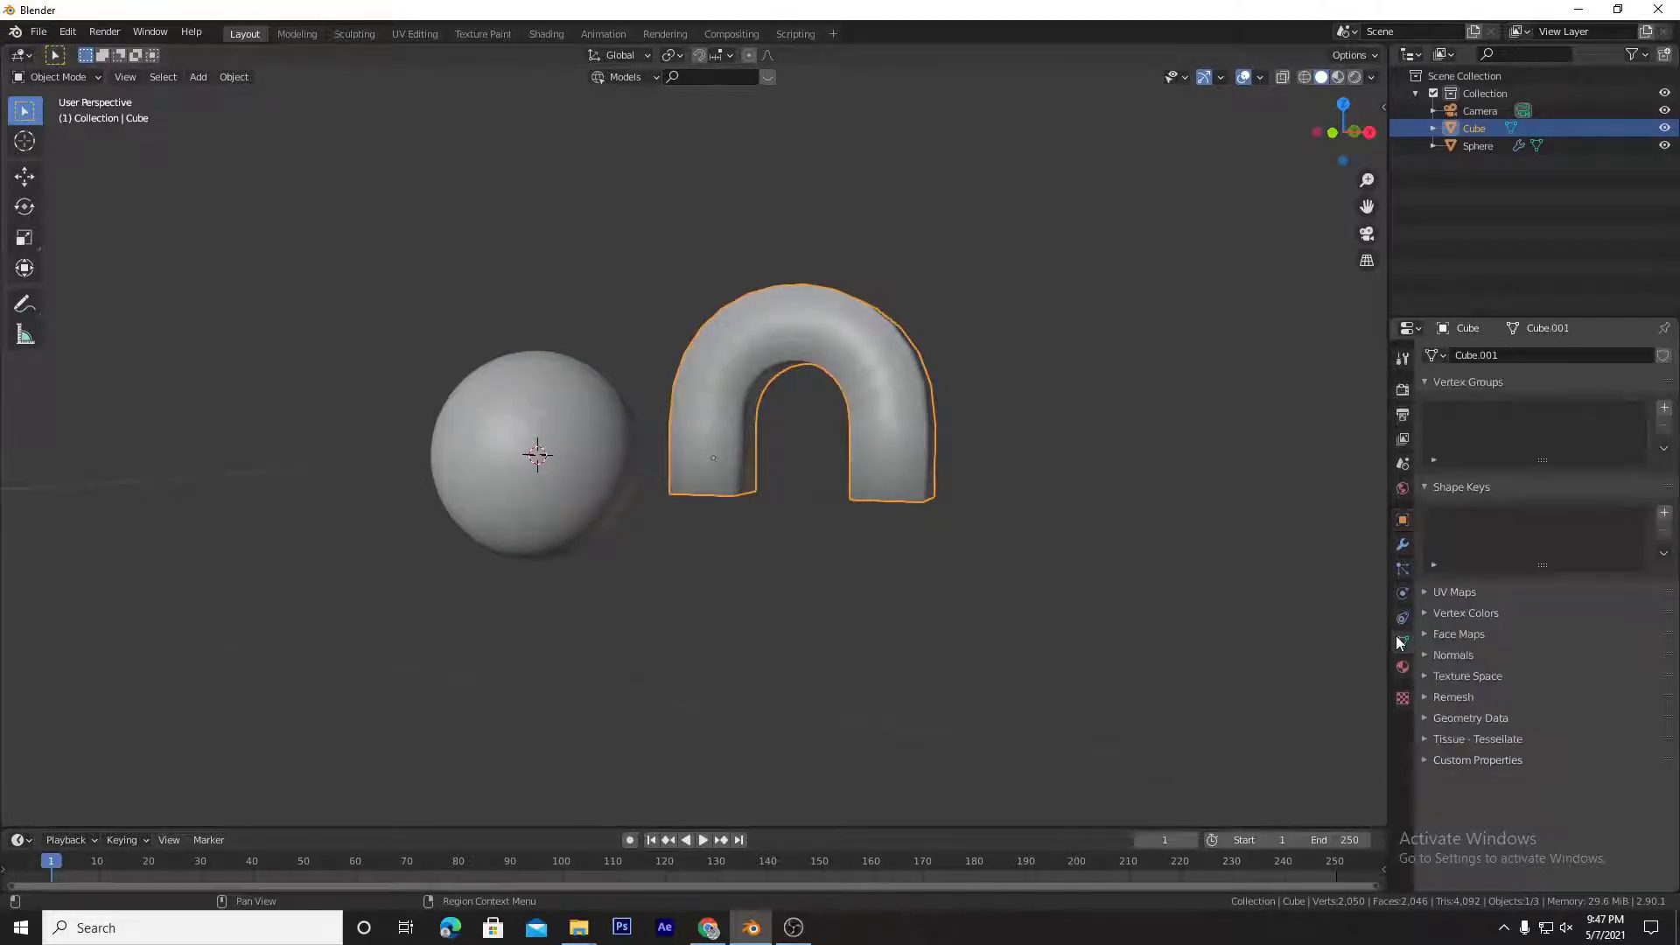
pyautogui.click(1454, 656)
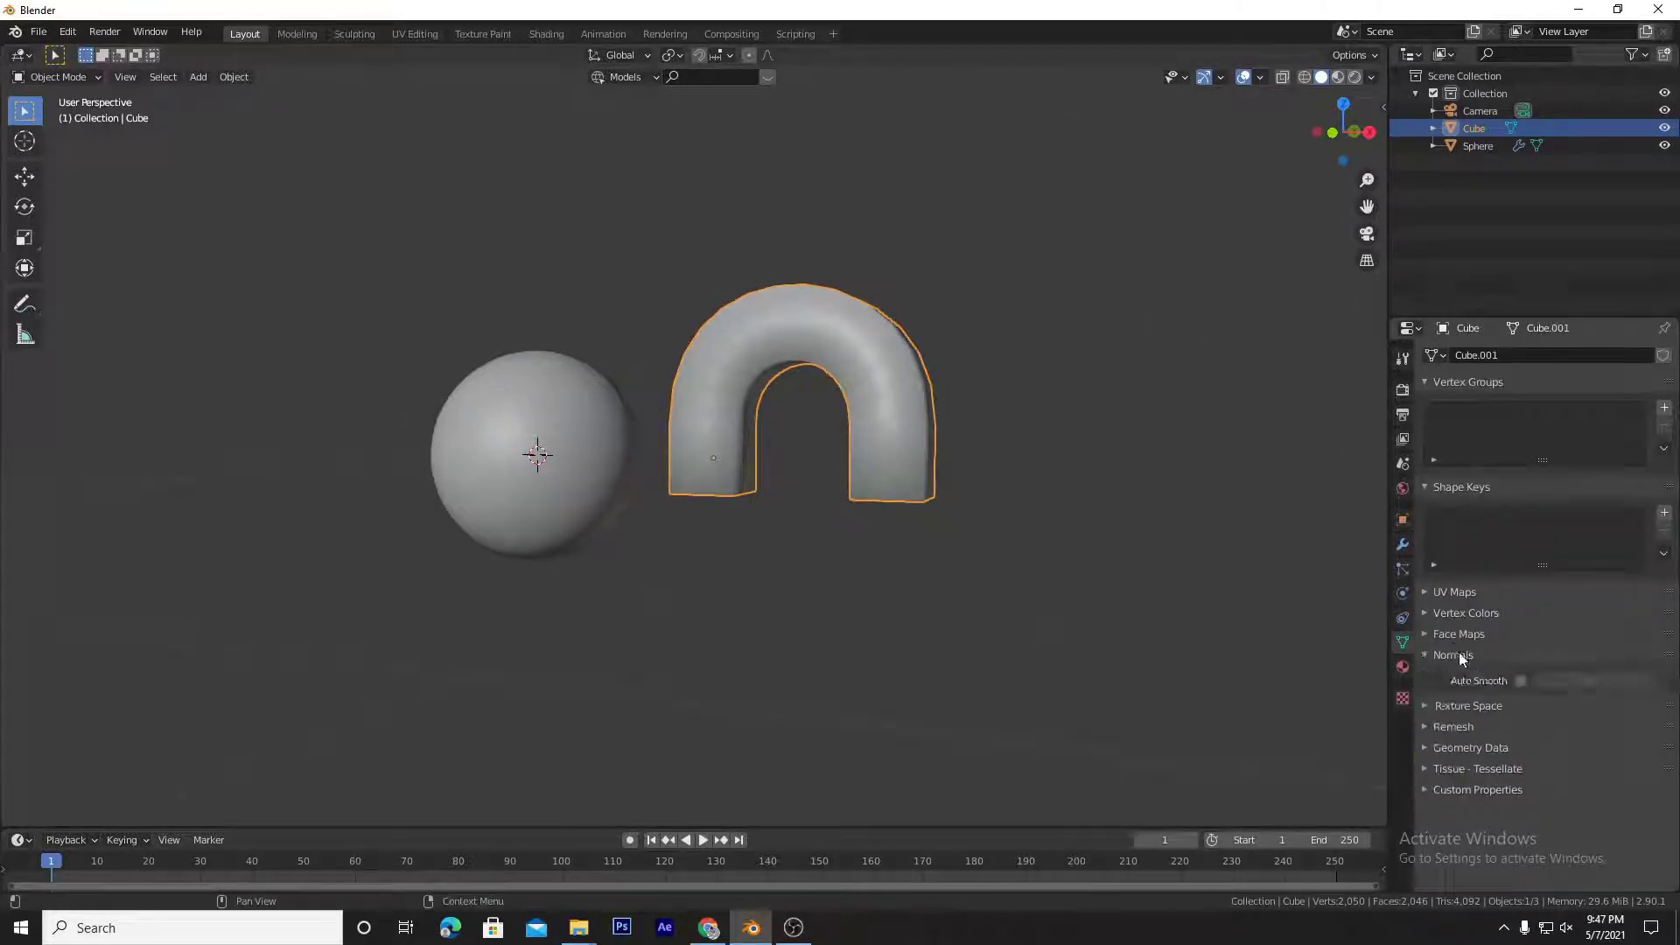
pyautogui.click(1522, 681)
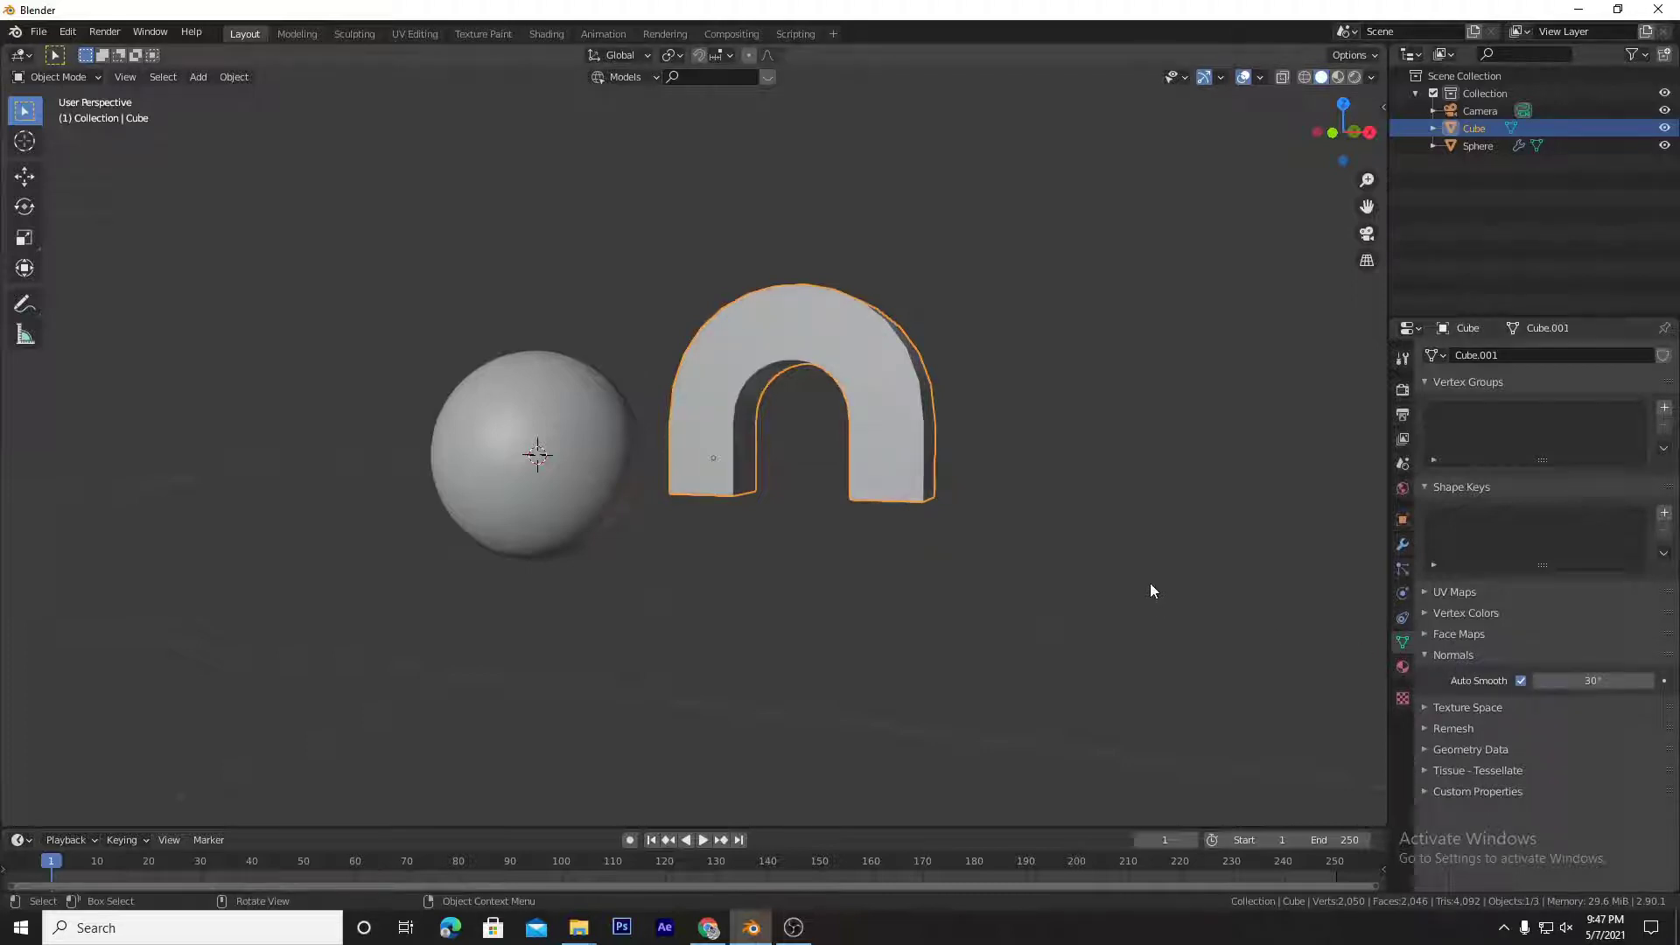
pyautogui.moveTo(1129, 548); pyautogui.dragTo(1028, 424, button='middle')
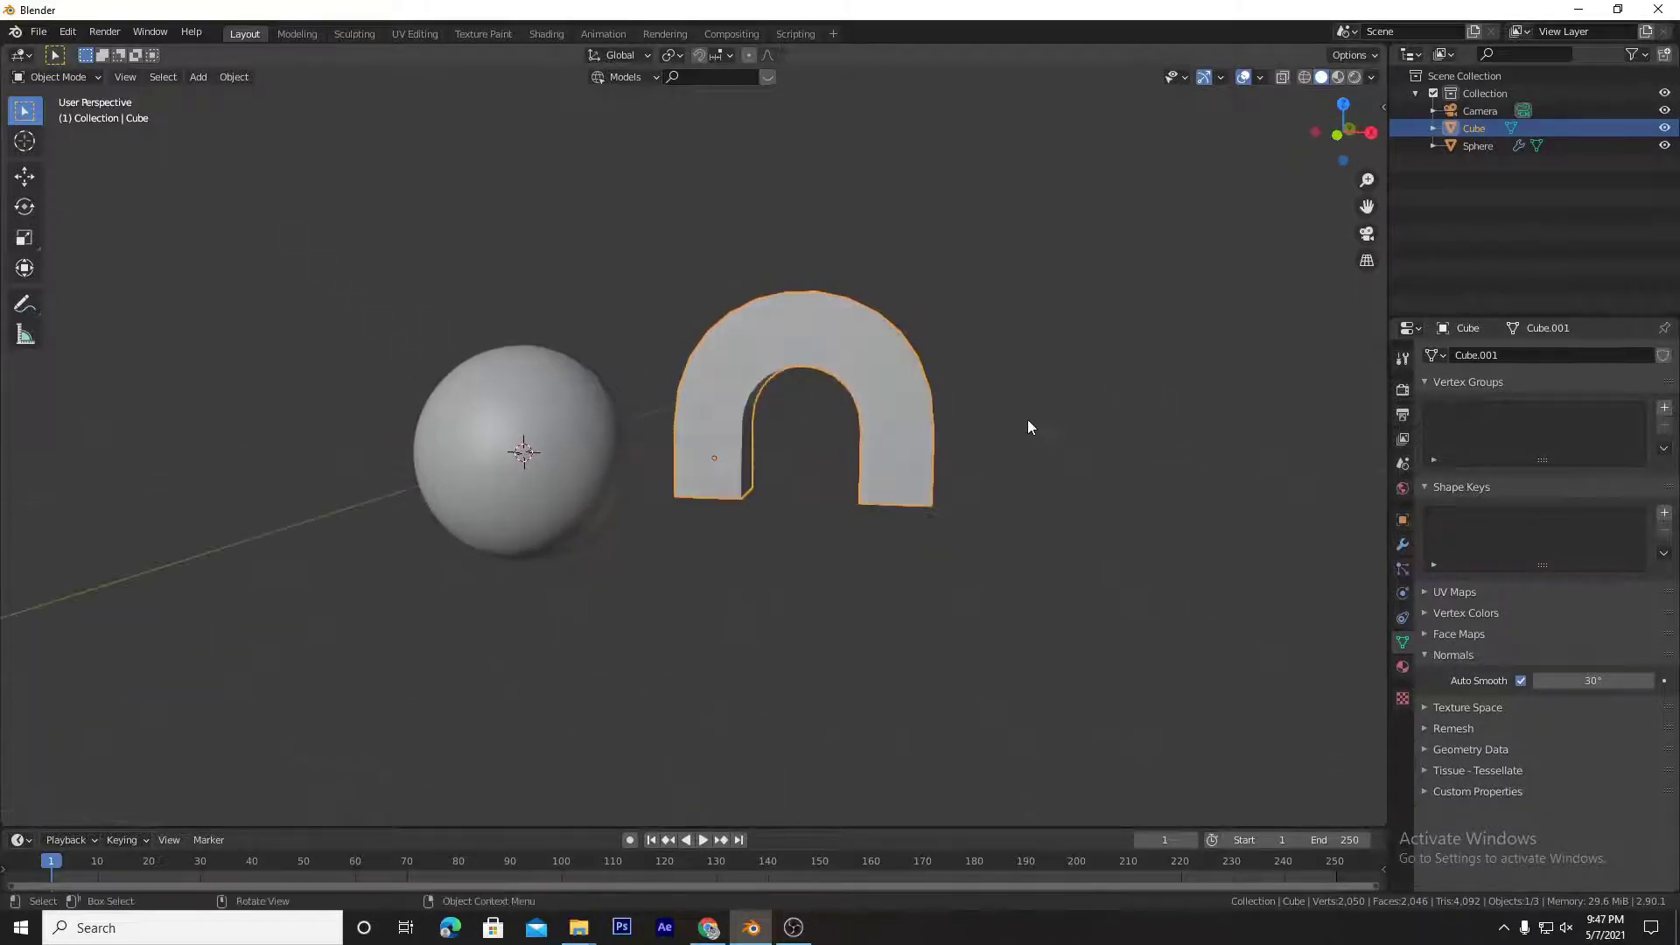
pyautogui.press('KP_1')
pyautogui.press('s')
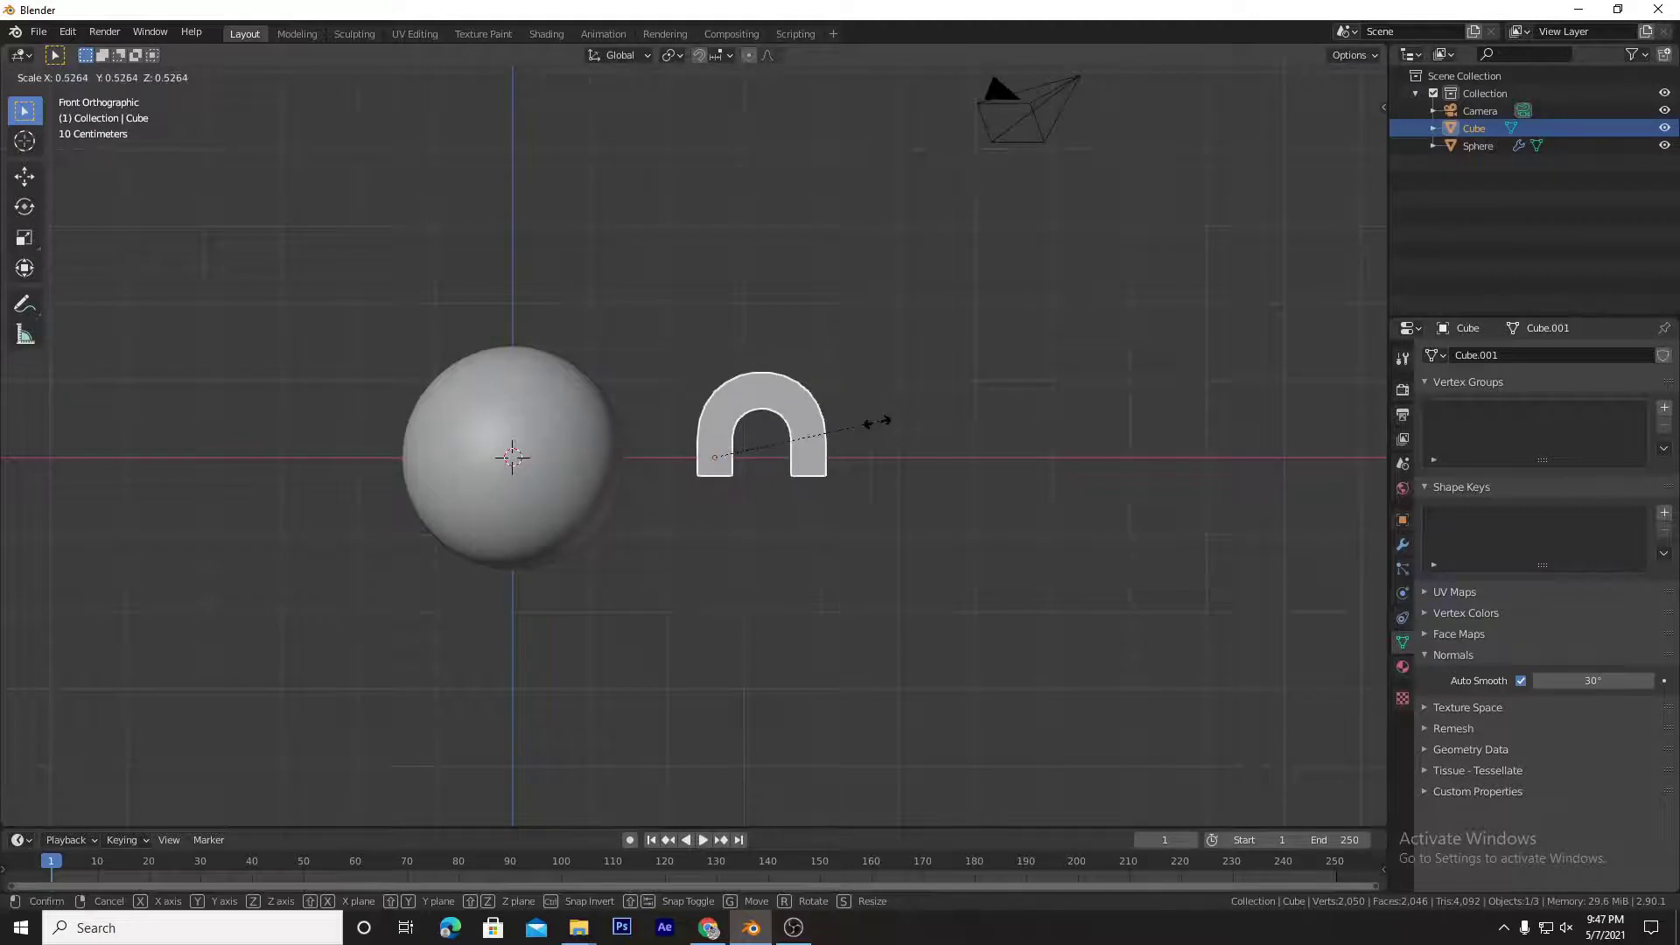
pyautogui.click(877, 422)
pyautogui.press('s')
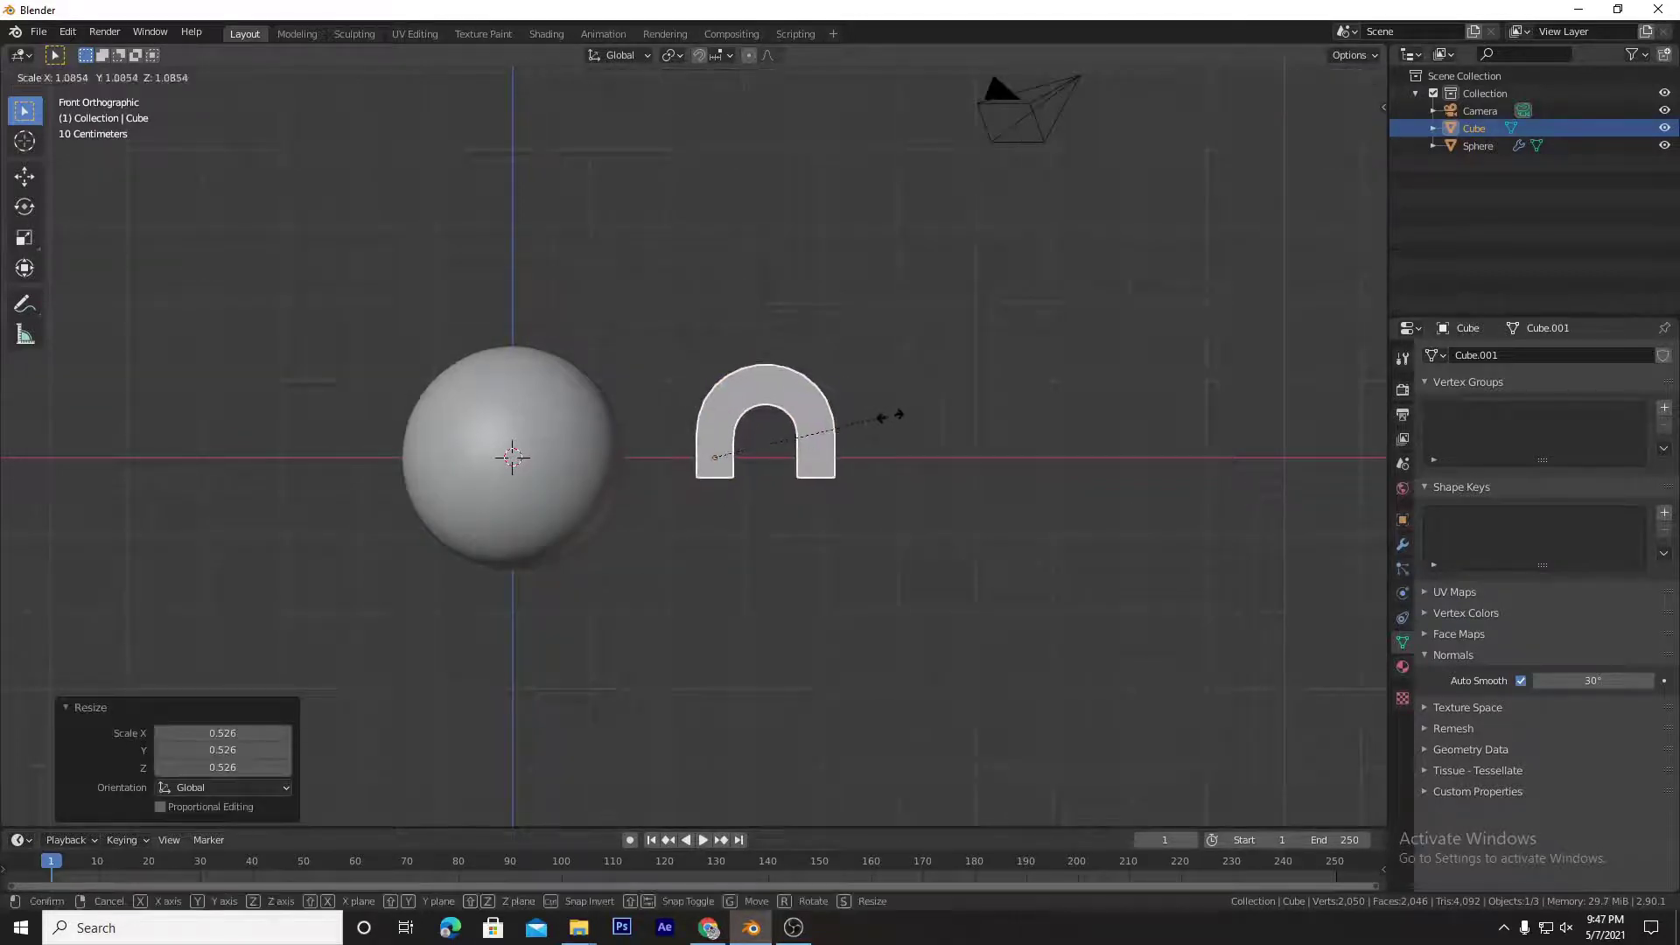
pyautogui.press('z')
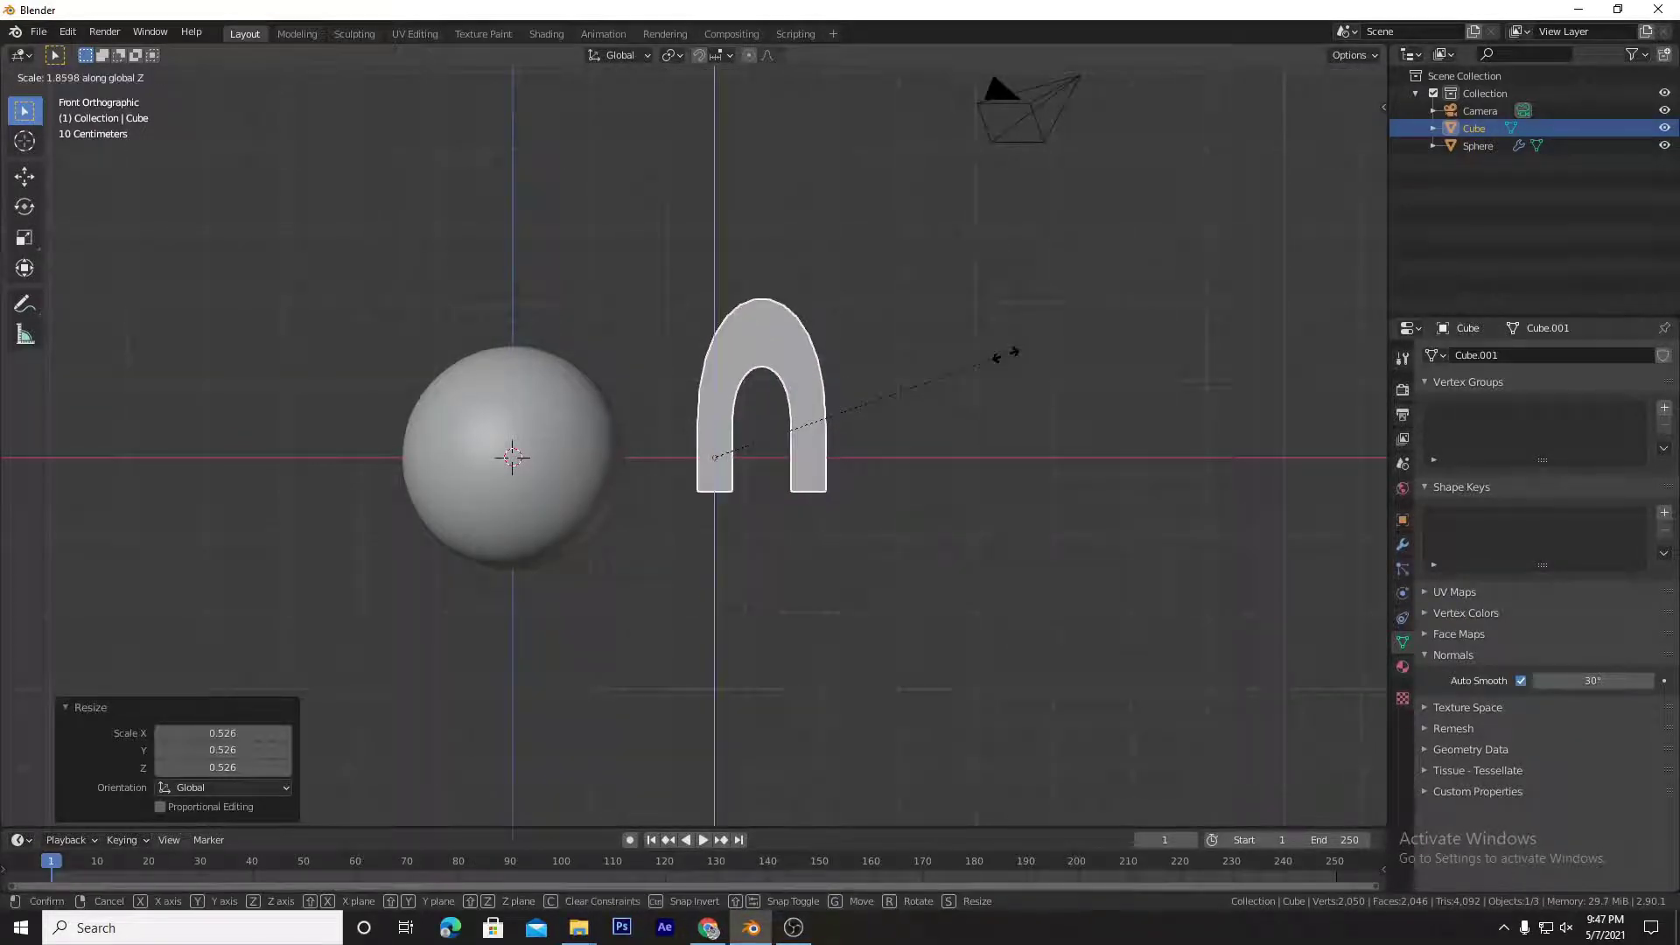
pyautogui.click(1004, 353)
pyautogui.press('r')
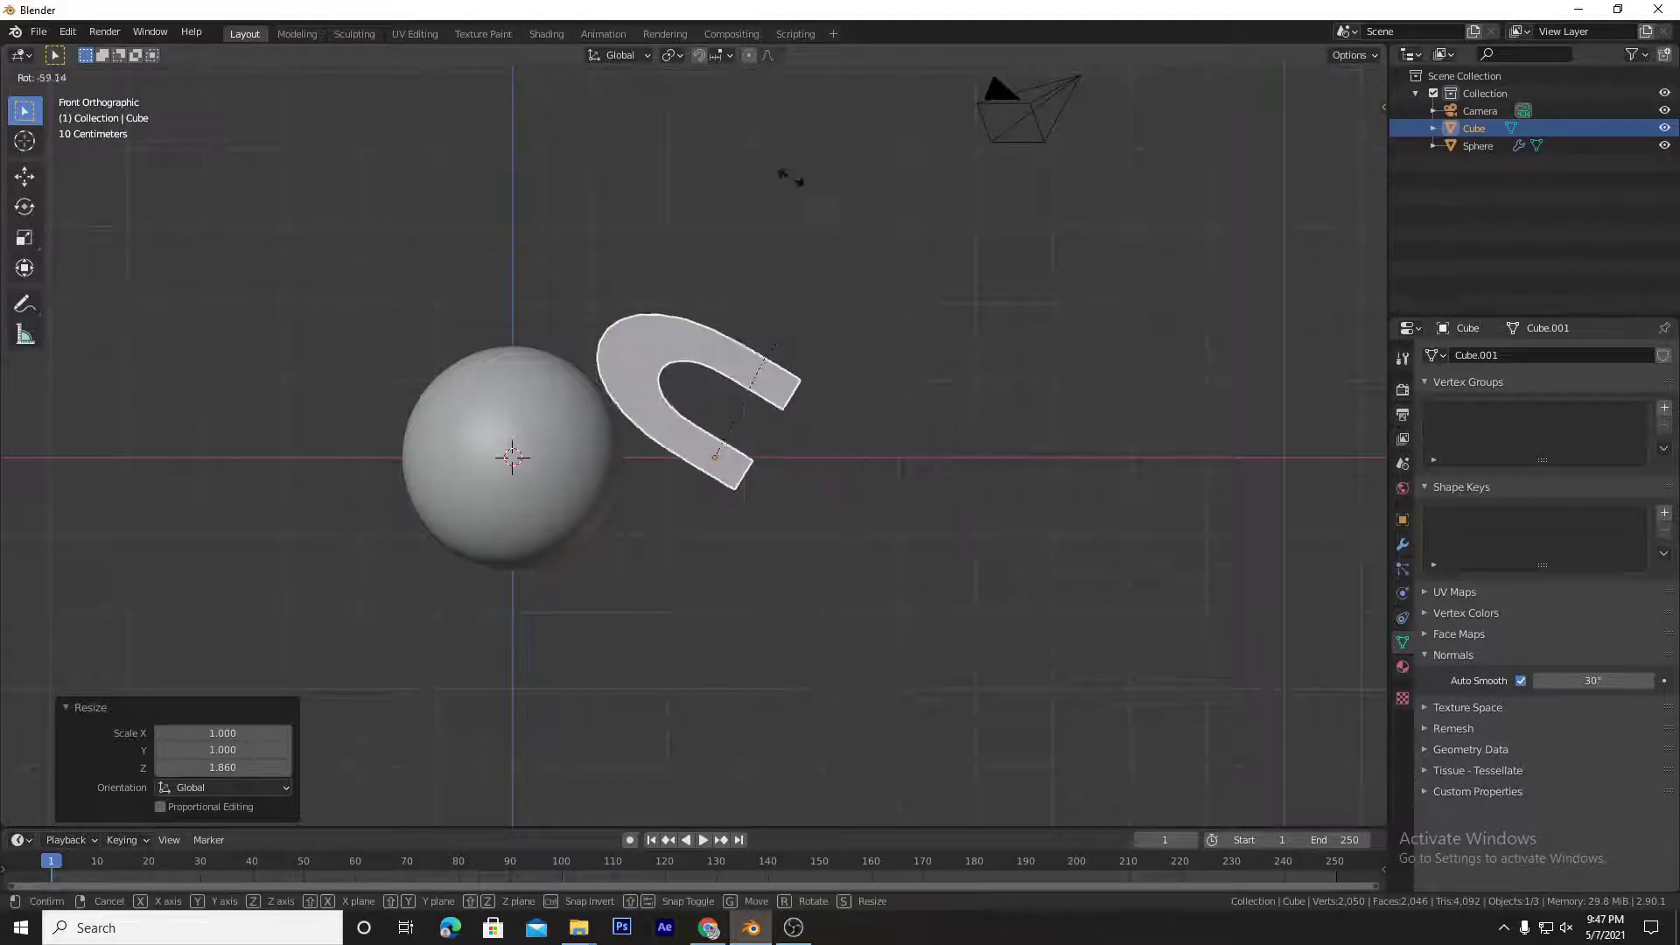
pyautogui.press('Escape')
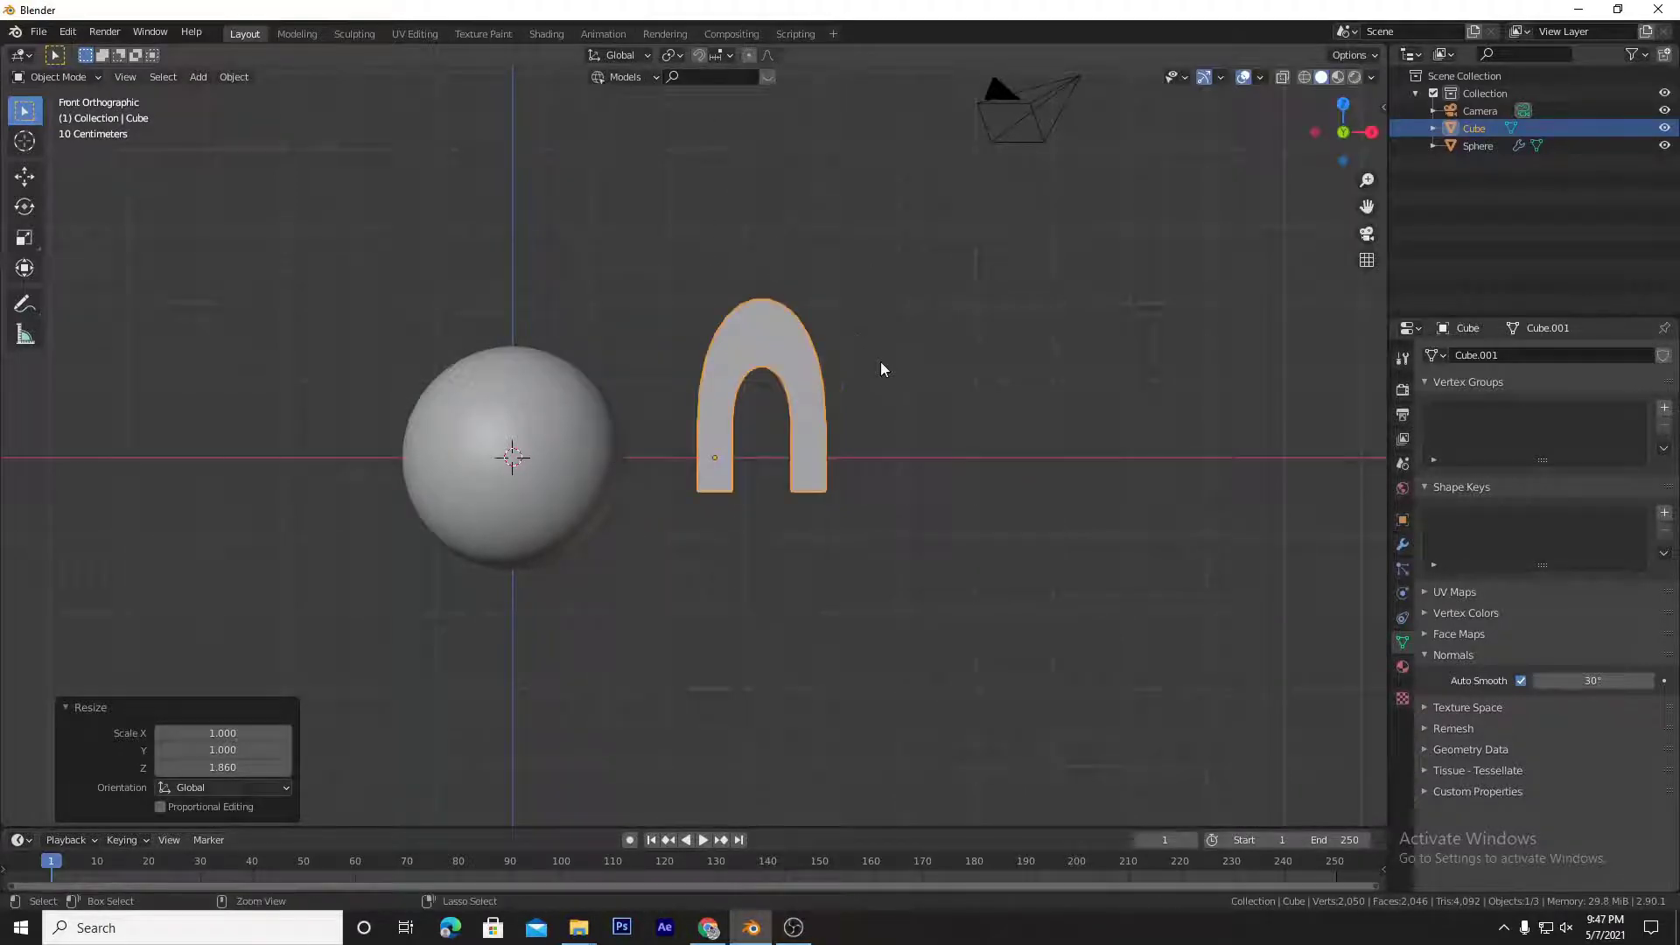
pyautogui.press('s')
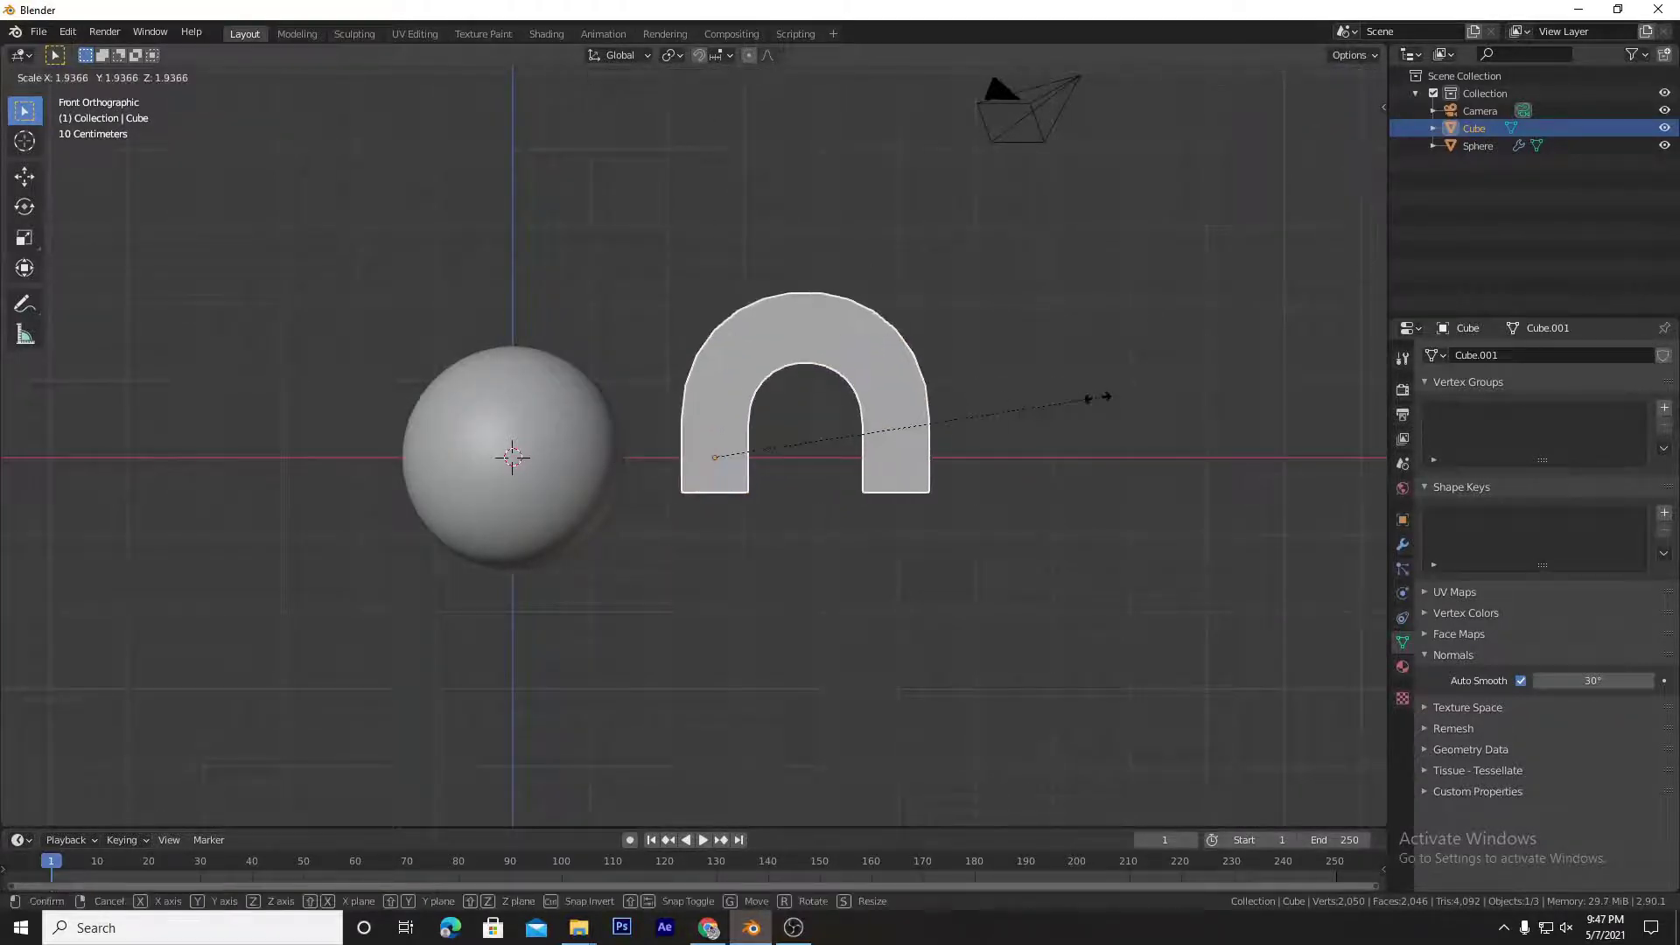
pyautogui.press('Escape')
# Step: In Edit Mode, lengthen the arch's legs by moving both bottom end faces down about 1.3 m along Z
pyautogui.press('Tab')
pyautogui.press('s')
pyautogui.press('z')
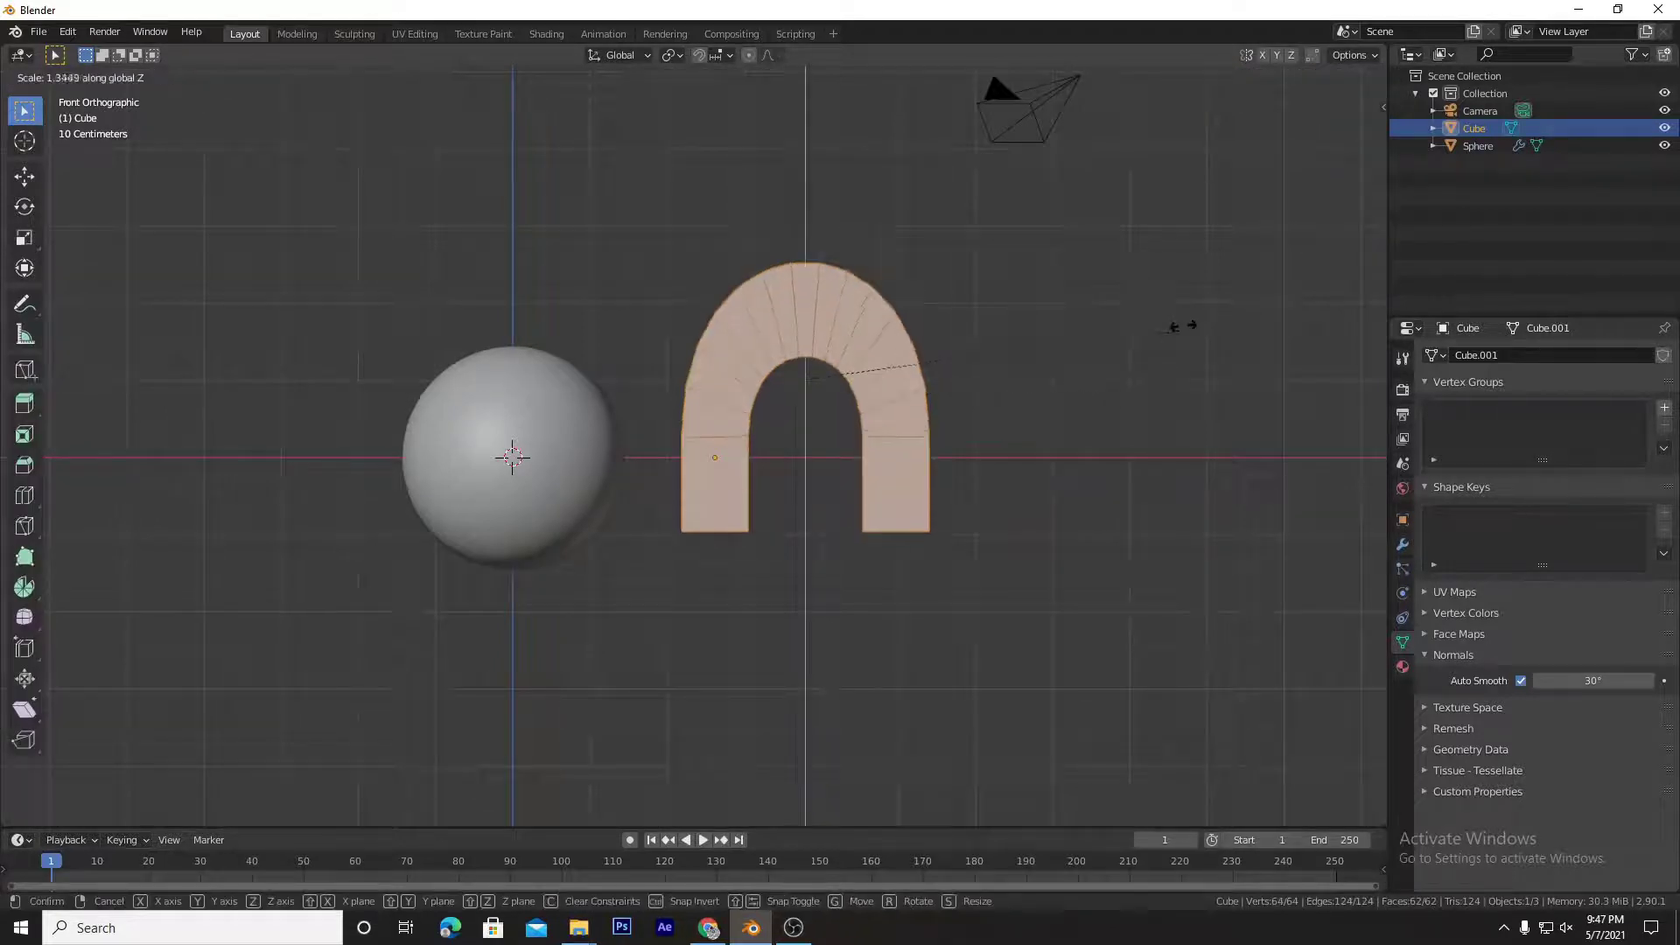
pyautogui.rightClick(1215, 278)
pyautogui.moveTo(875, 592); pyautogui.dragTo(911, 571, button='middle')
pyautogui.click(828, 500)
pyautogui.click(743, 471)
pyautogui.keyDown('shift'); pyautogui.click(904, 461); pyautogui.keyUp('shift')
pyautogui.press('KP_1')
pyautogui.press('g')
pyautogui.press('z')
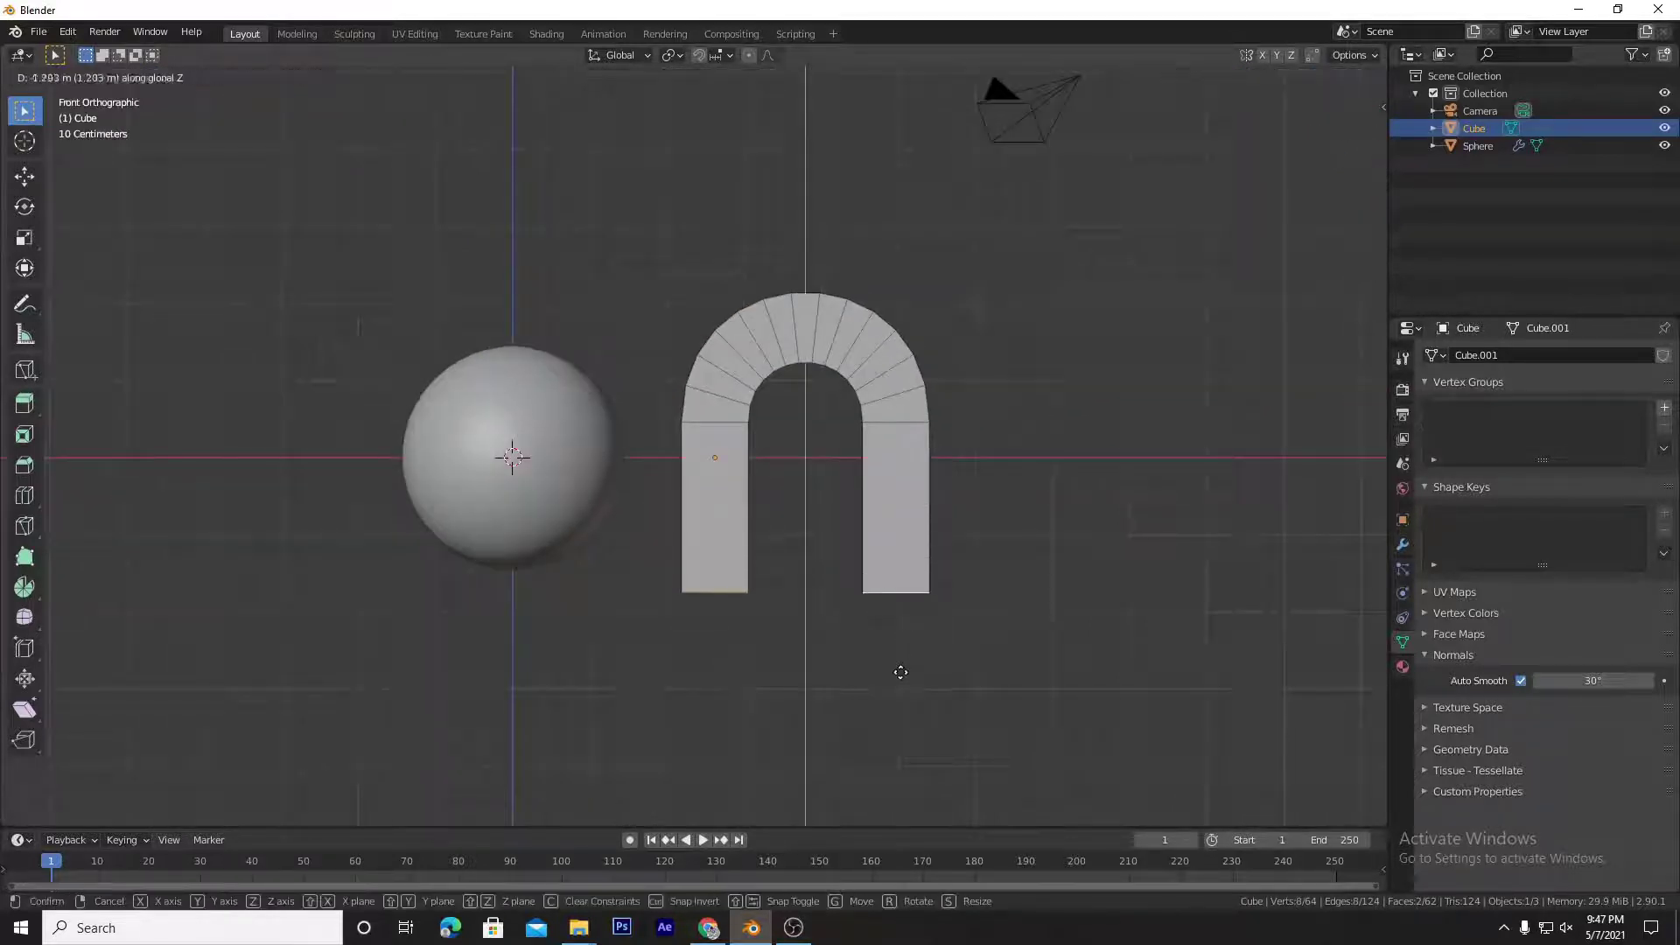
pyautogui.click(901, 672)
# Step: In Object Mode, scale the arch uniformly by about 0.434 and rotate it about -101° in the front view
pyautogui.press('Tab')
pyautogui.press('s')
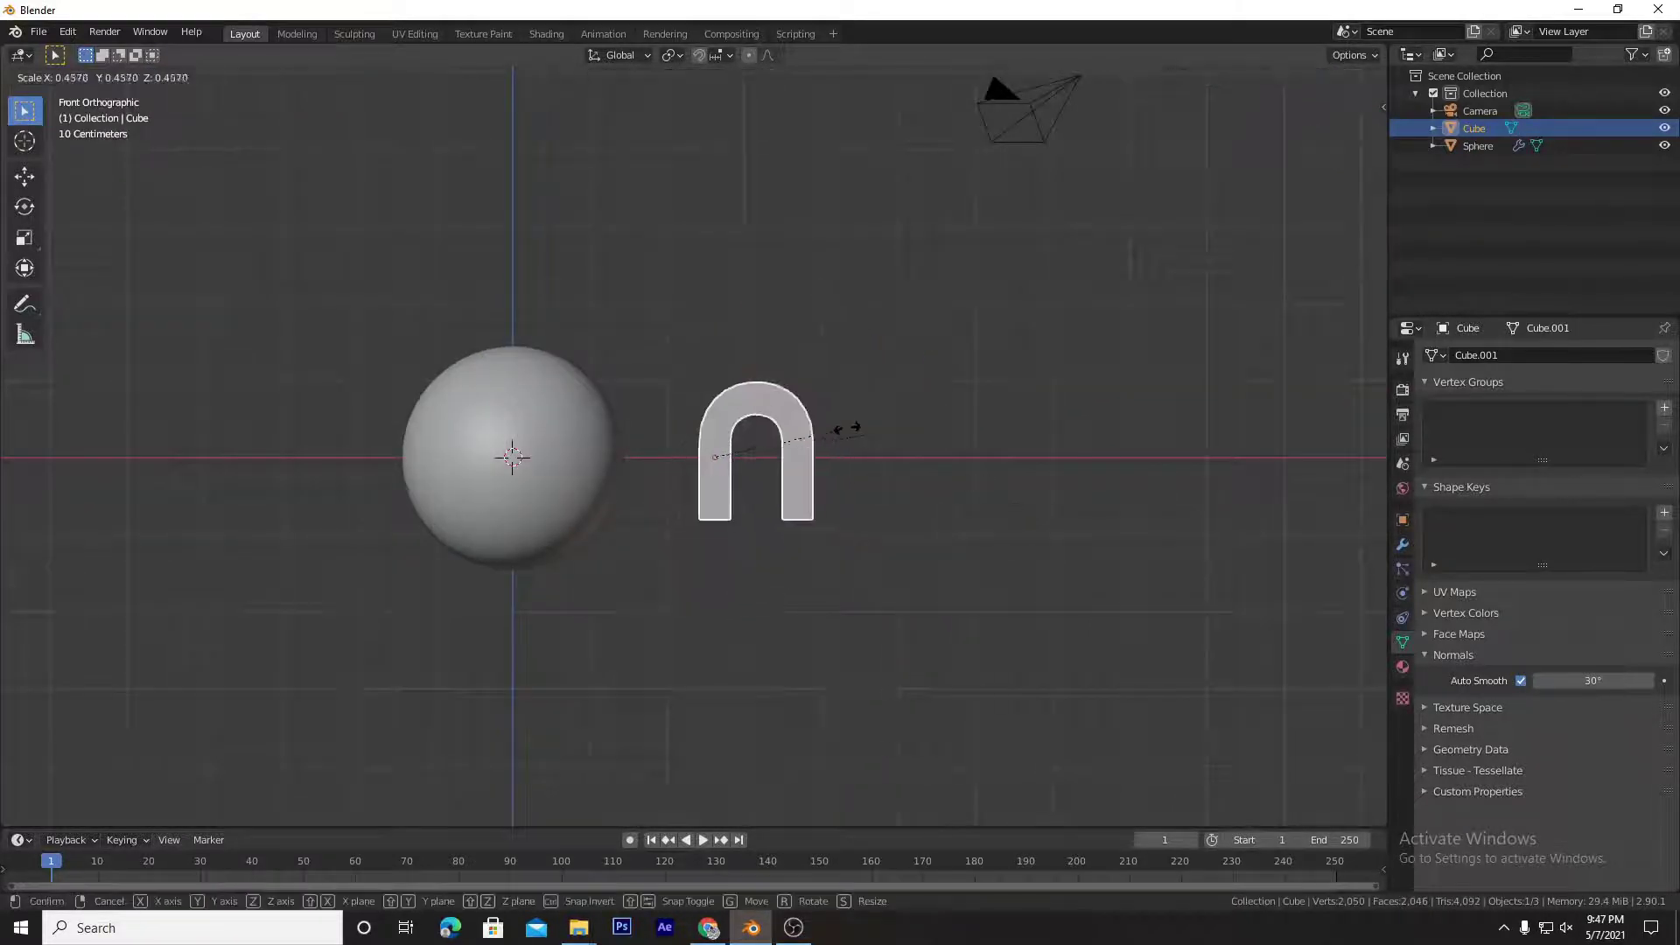
pyautogui.click(840, 430)
pyautogui.press('r')
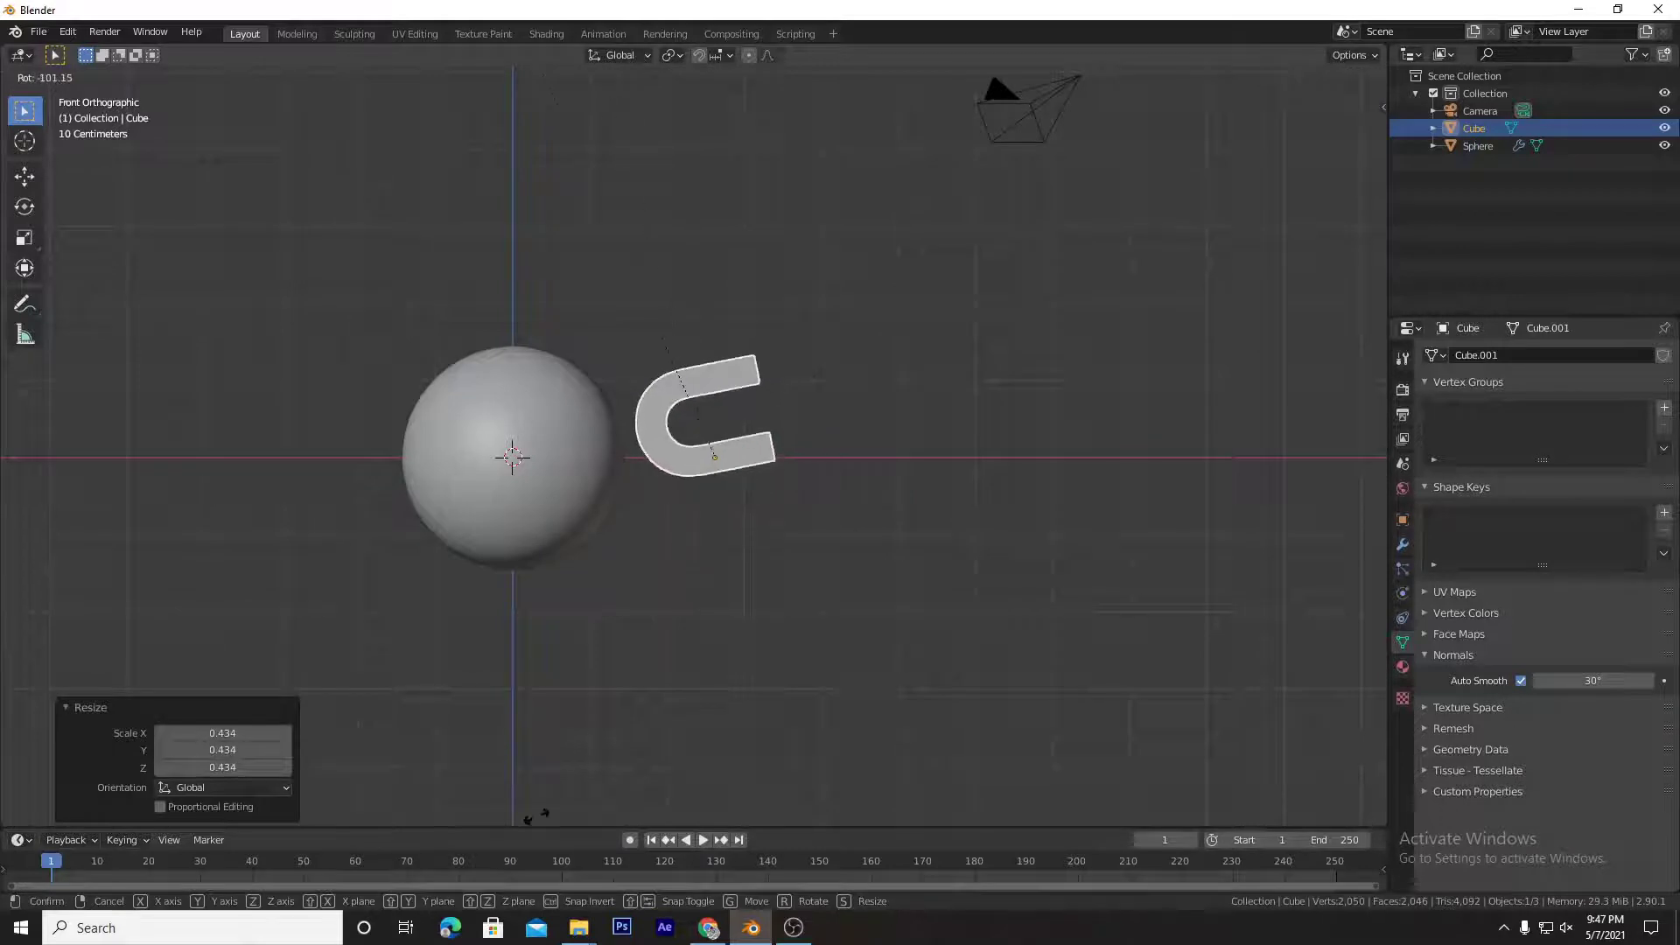
pyautogui.click(536, 814)
# Step: Place the arch's curved end against the sphere's +X side and enlarge the arch by about 1.209
pyautogui.press('g')
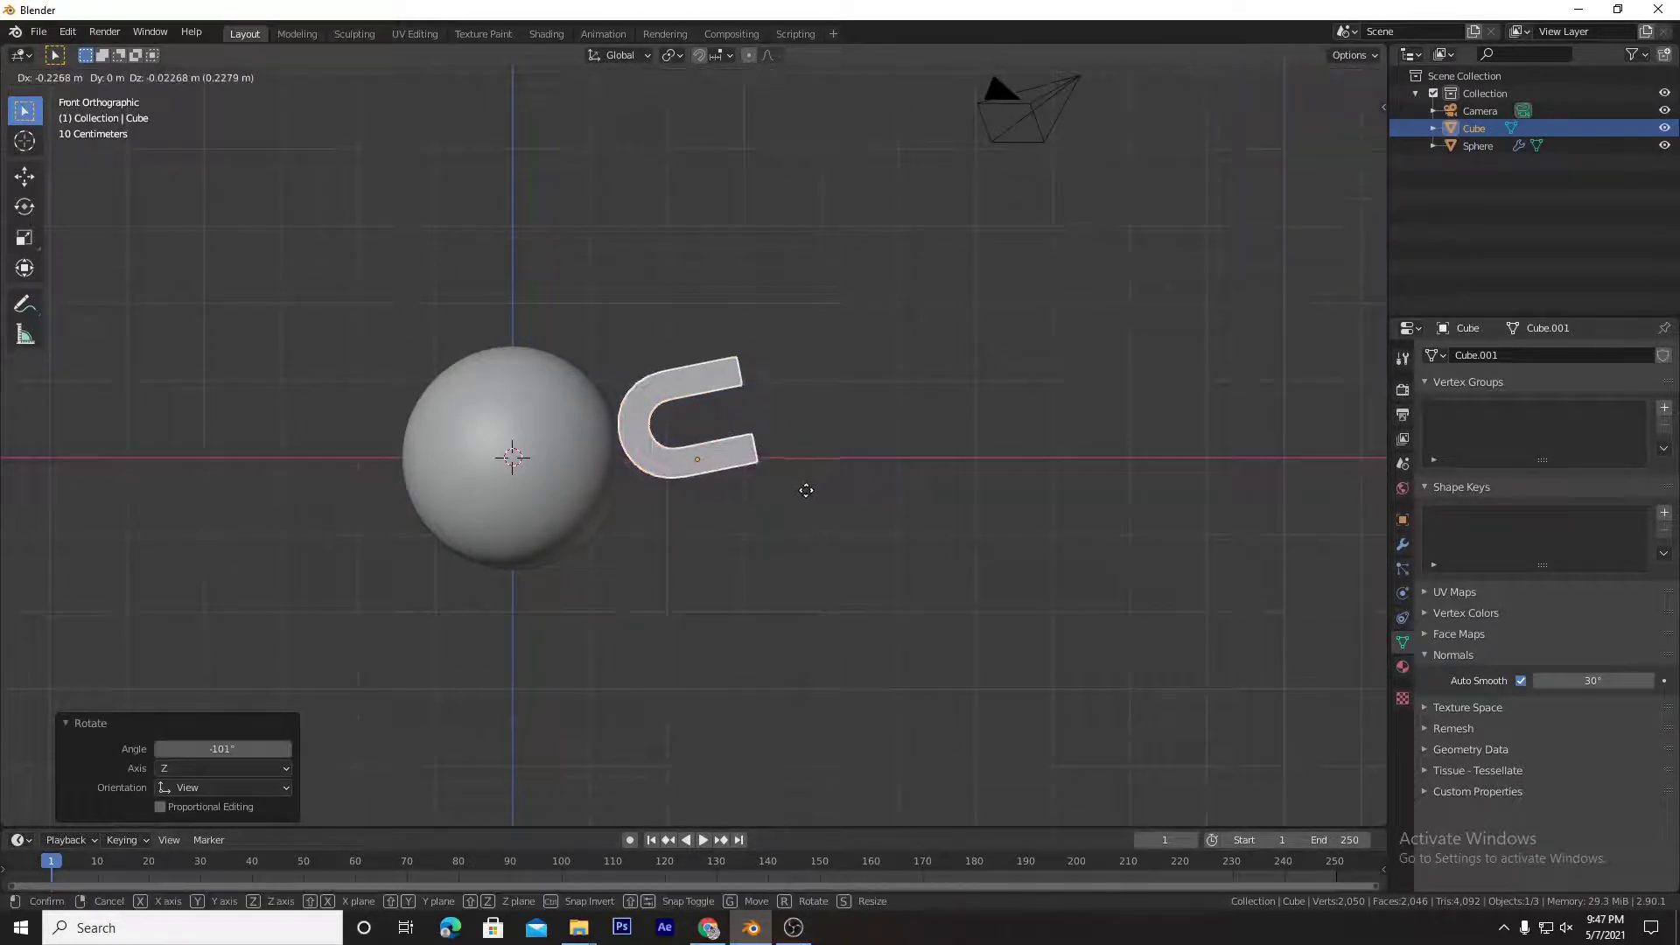
pyautogui.click(802, 494)
pyautogui.press('s')
pyautogui.click(866, 480)
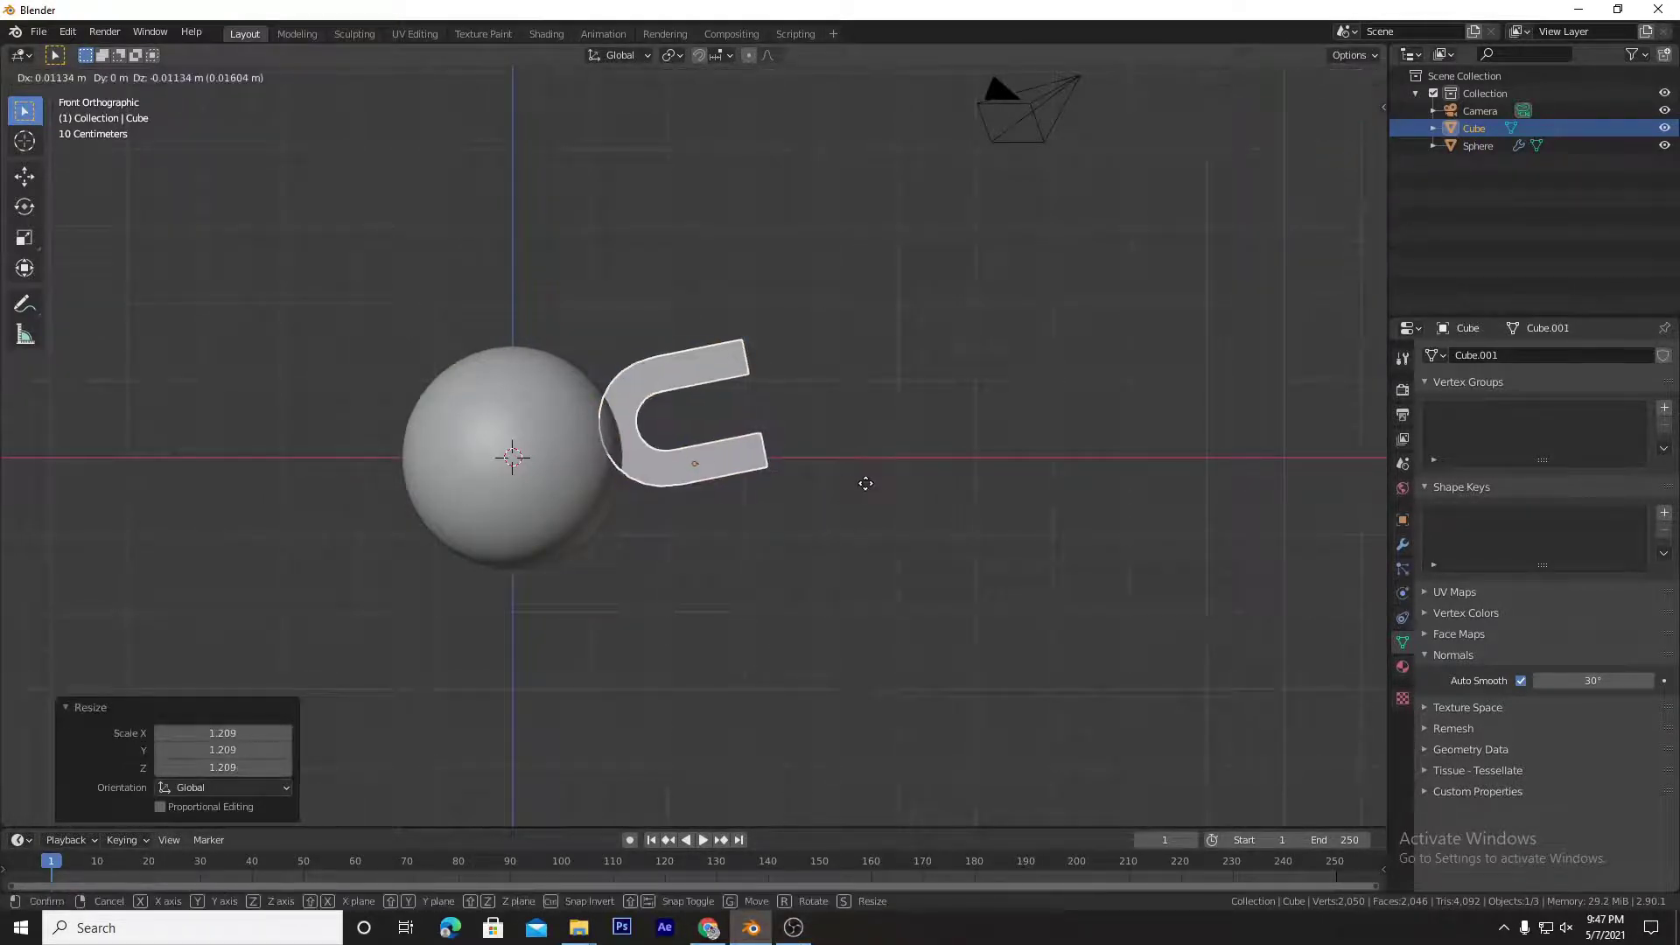
pyautogui.press('g')
pyautogui.press('x')
pyautogui.click(877, 489)
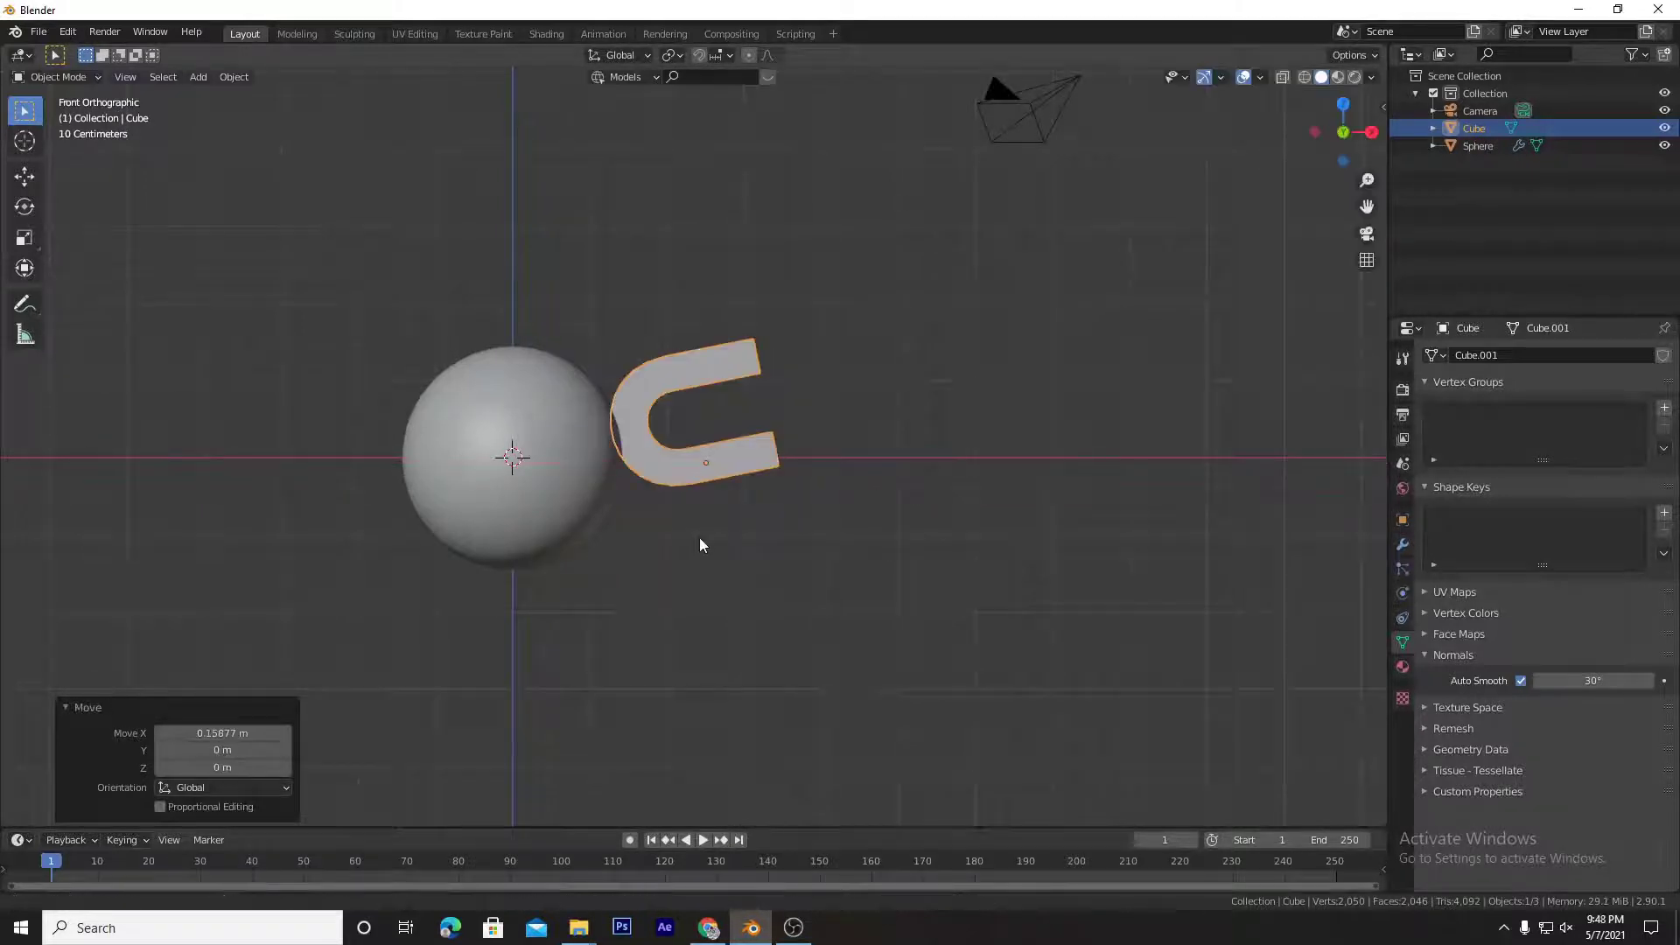
# Step: Duplicate the arch and place the copy on the sphere's opposite side, about -4.93 m along X
pyautogui.keyDown('shift'); pyautogui.moveTo(700, 537); pyautogui.dragTo(934, 530, button='middle'); pyautogui.keyUp('shift')
pyautogui.hotkey('shift', 'd')
pyautogui.press('x')
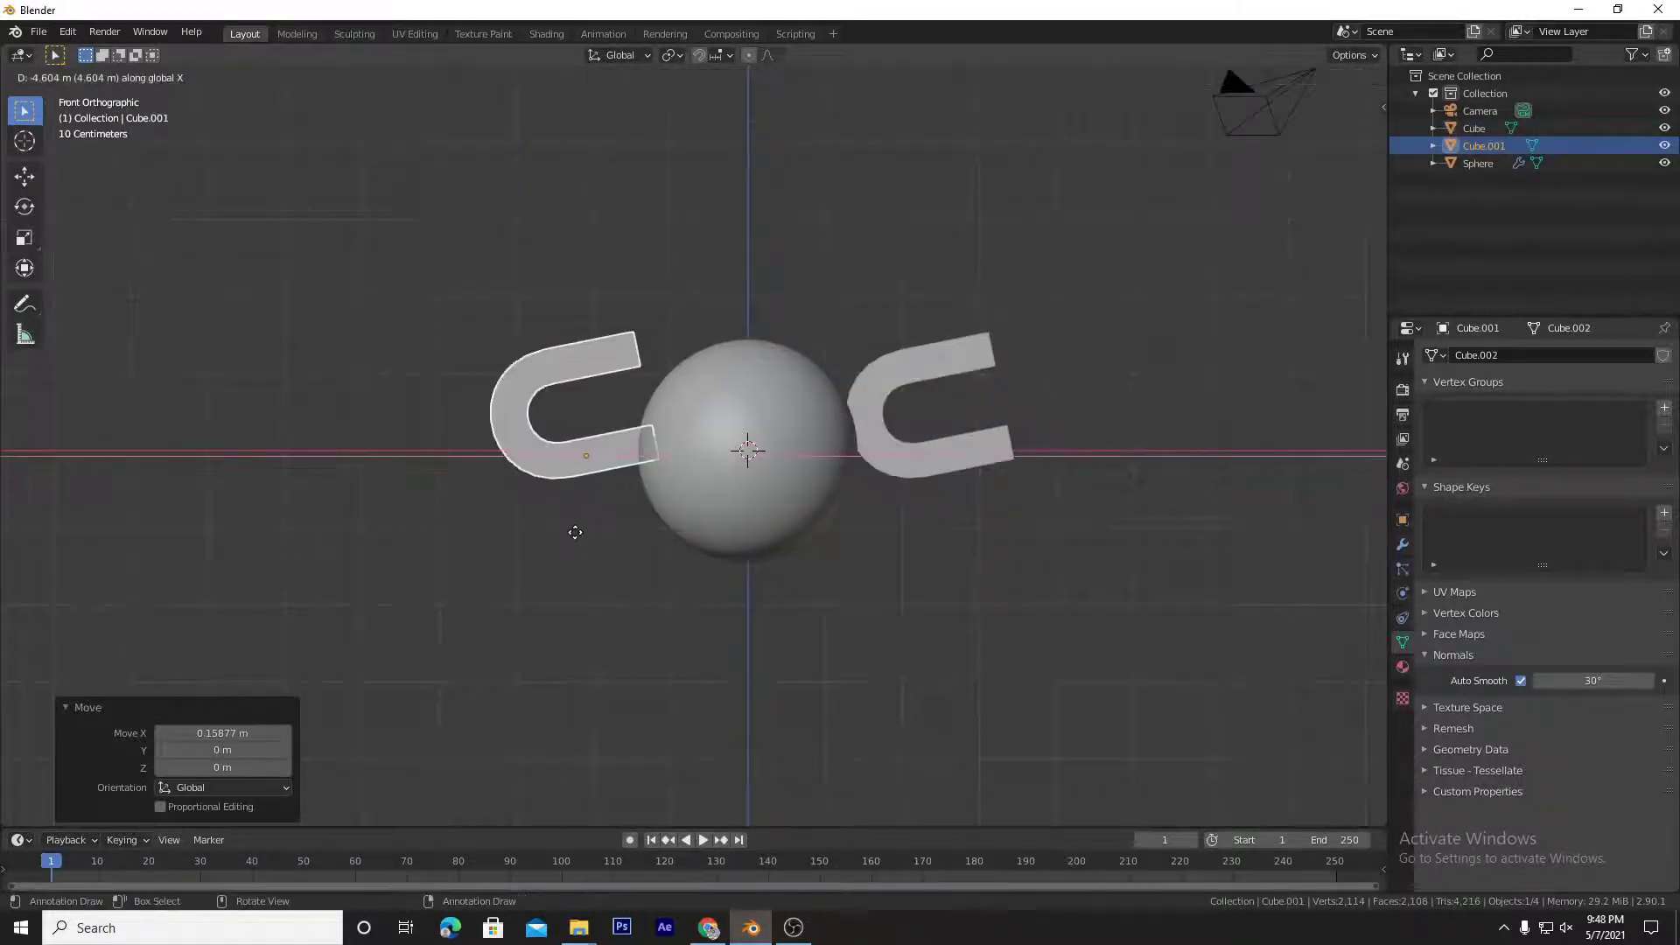
pyautogui.click(554, 538)
# Step: Rotate the duplicated arch 180° about Z and shift it about -0.07 m along X to meet the sphere
pyautogui.write('rz180')
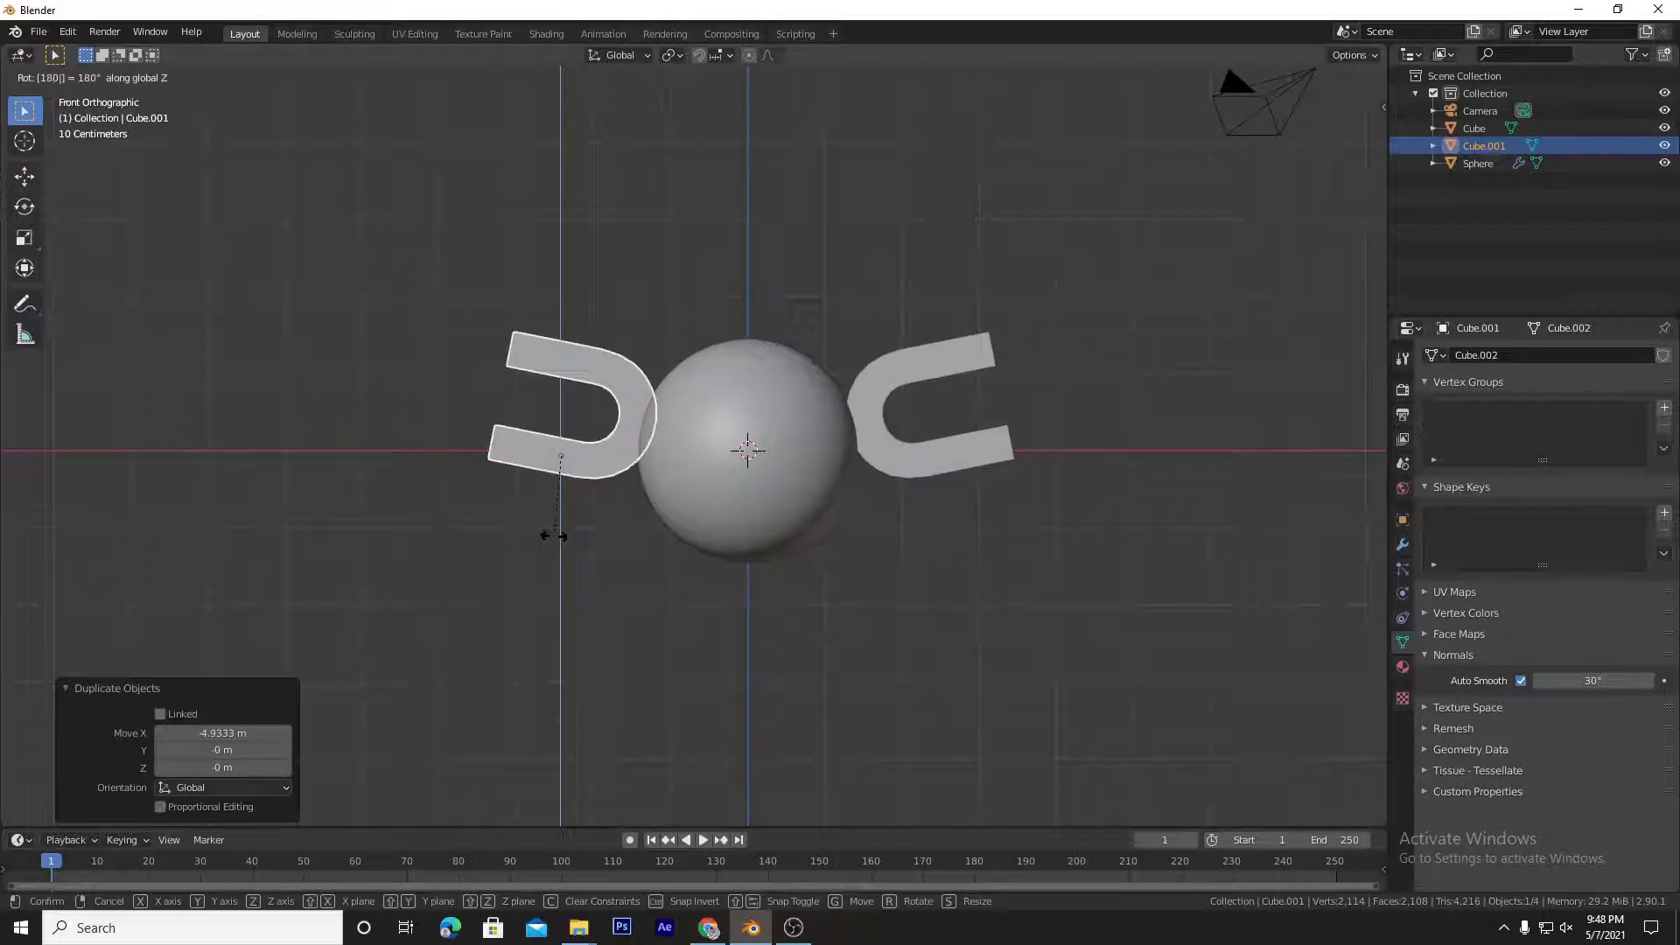
pyautogui.press('Return')
pyautogui.press('g')
pyautogui.press('x')
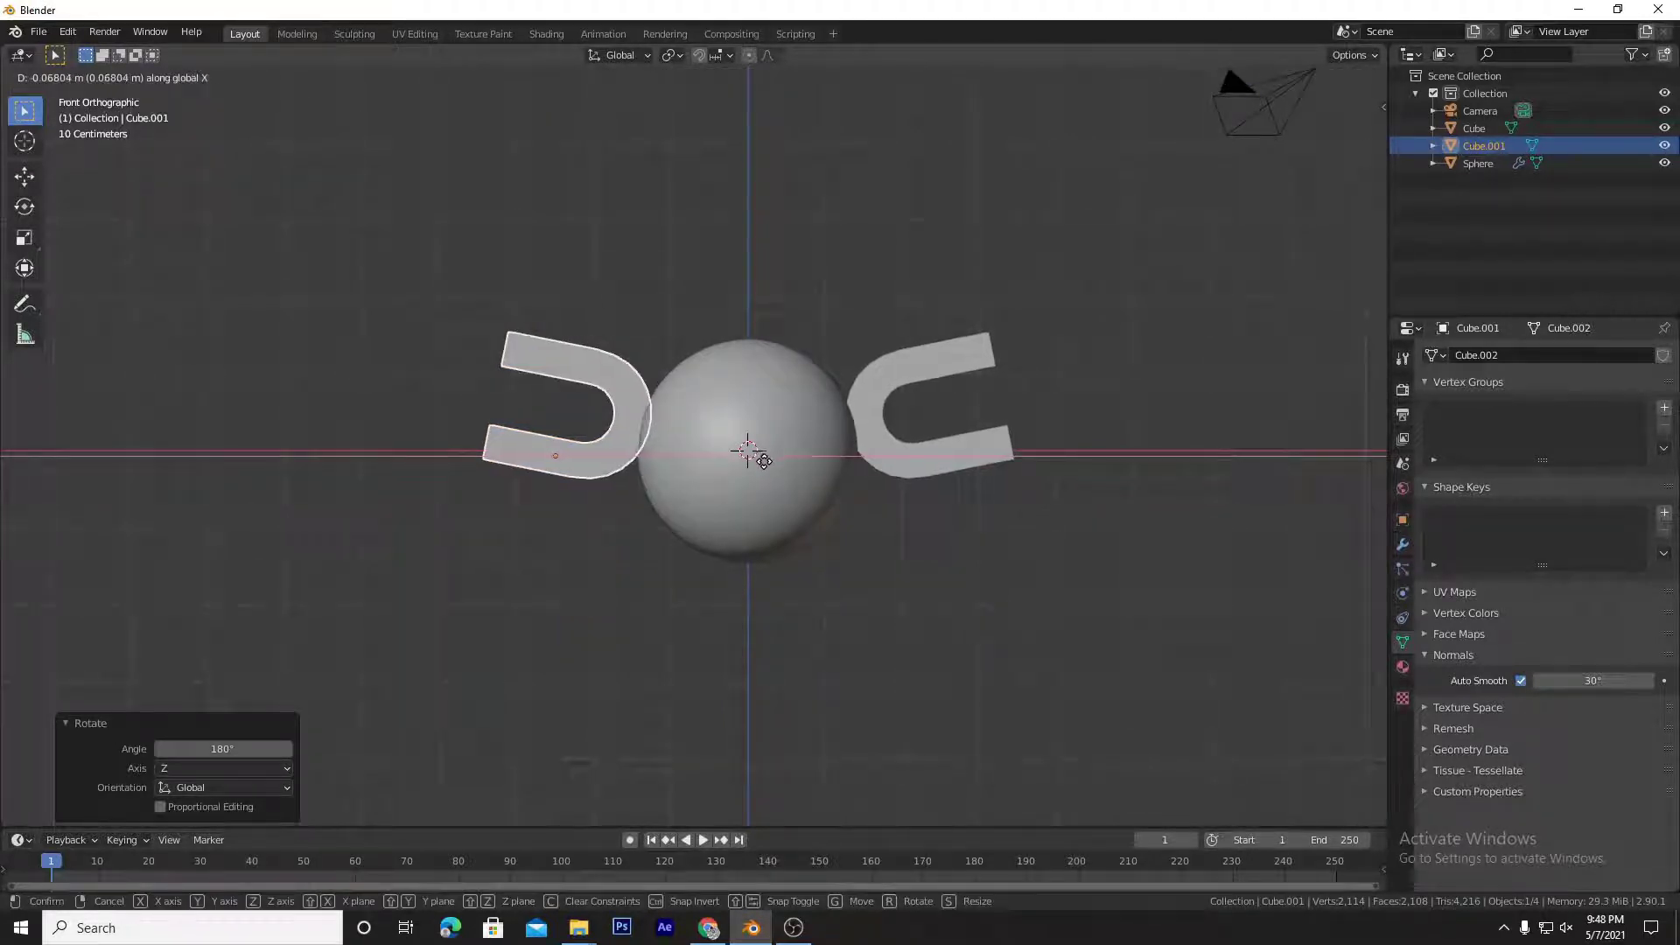
pyautogui.click(765, 464)
# Step: Add a mesh circle at the world origin and rotate it 90° about X
pyautogui.click(923, 730)
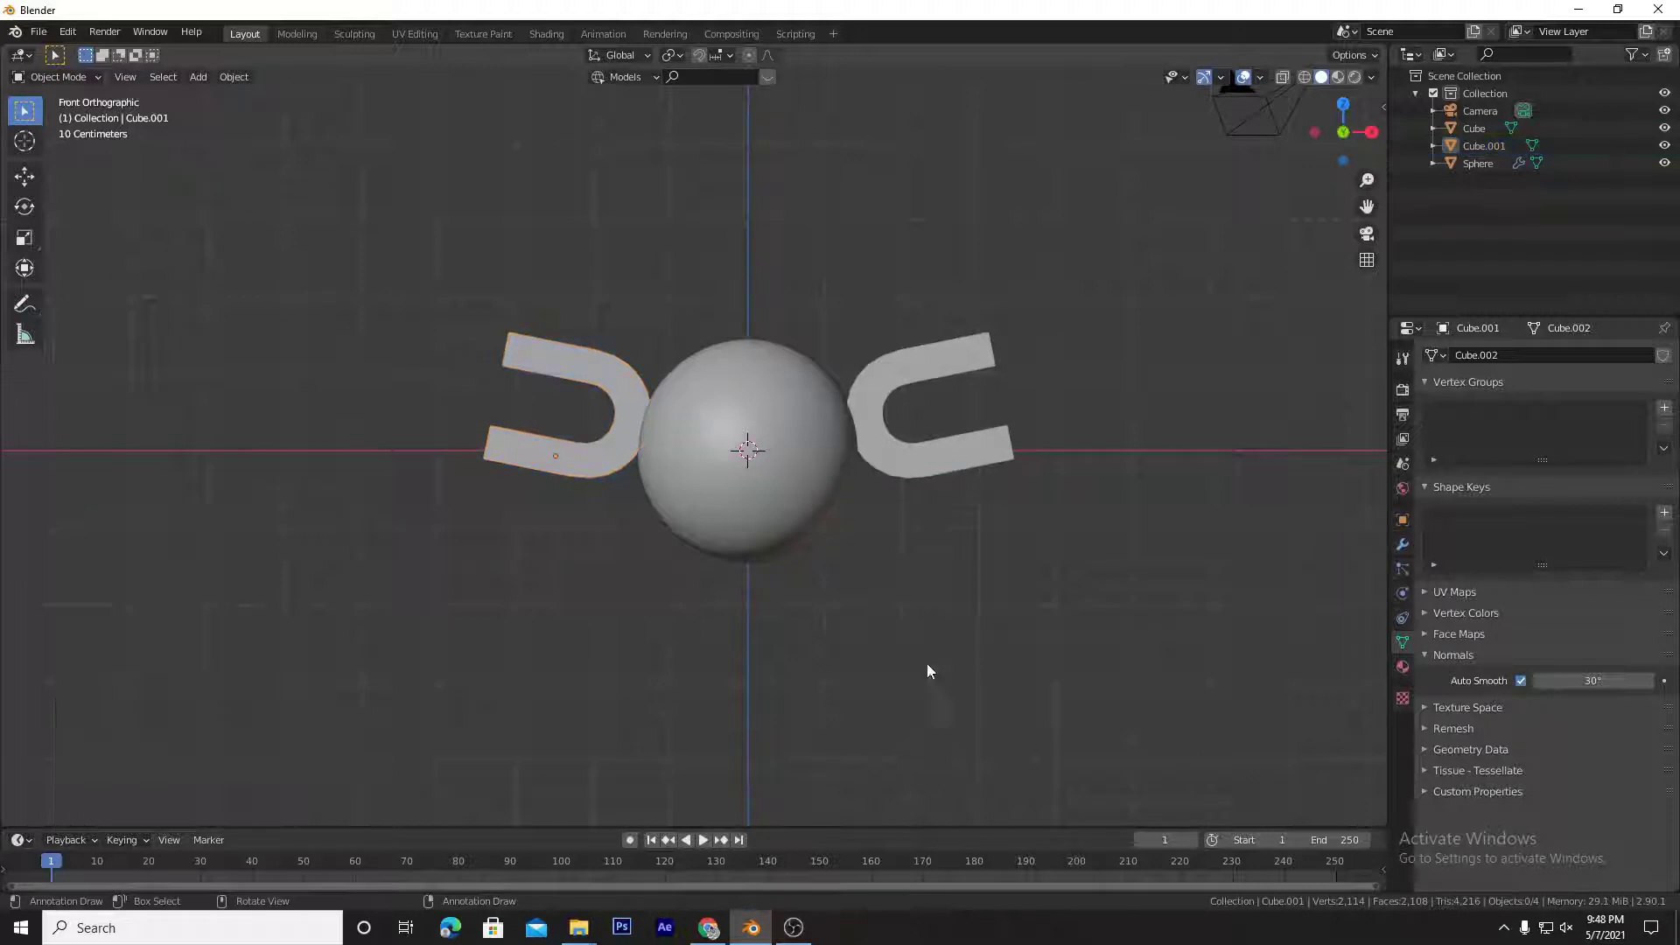
pyautogui.hotkey('shift', 's')
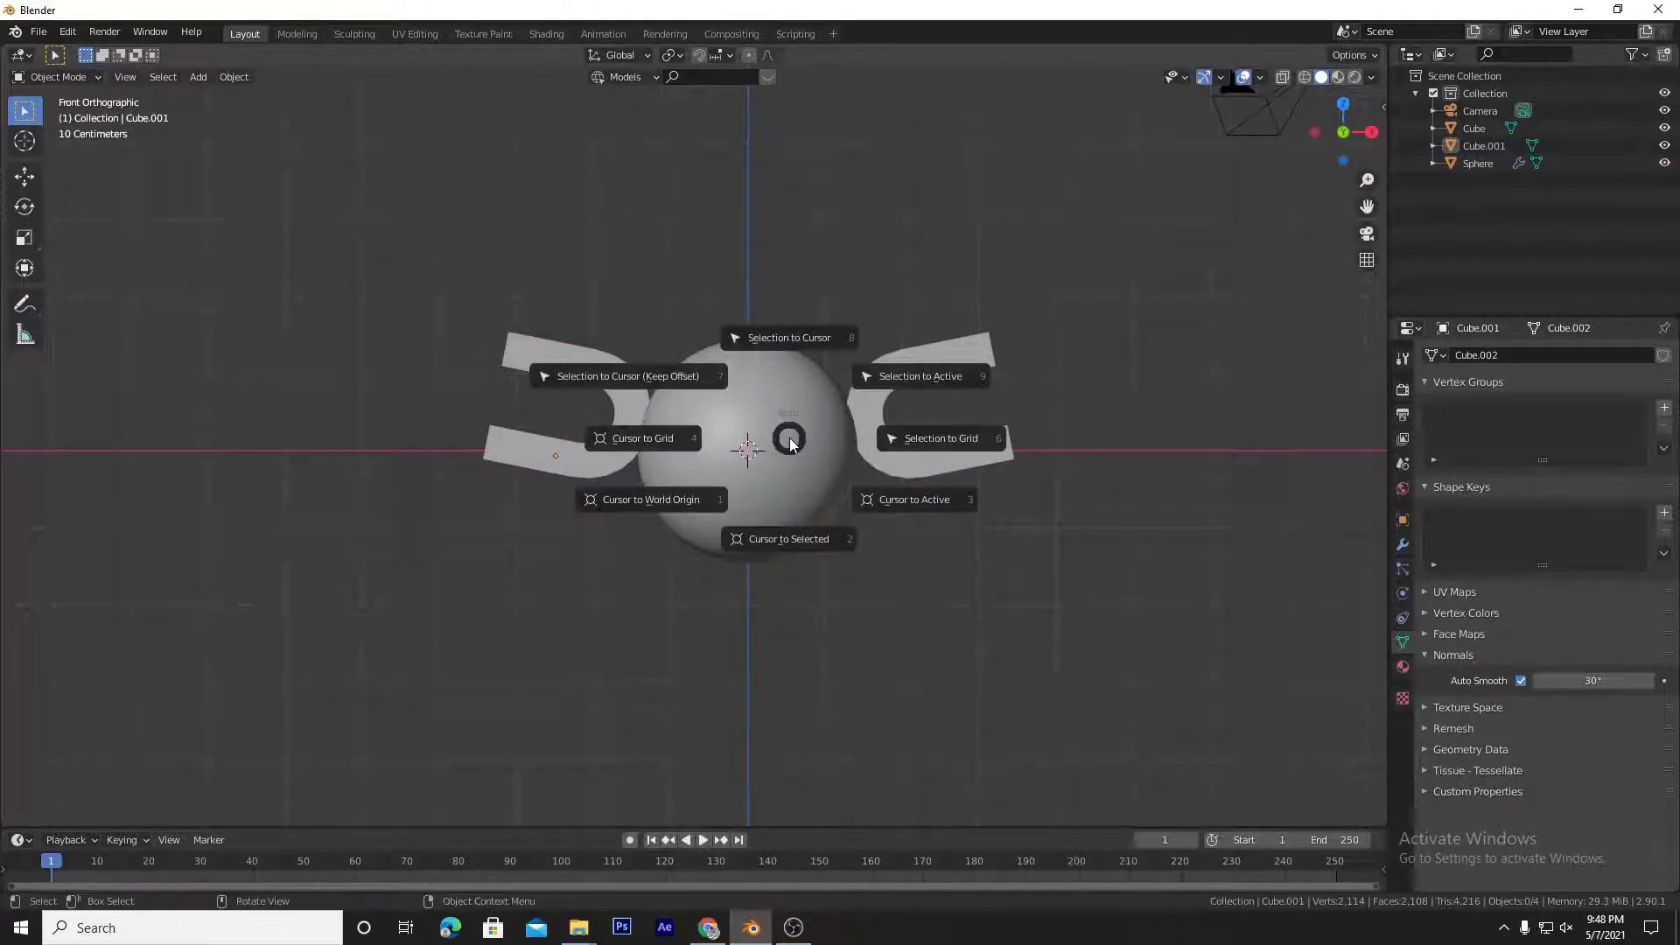
pyautogui.click(789, 439)
pyautogui.hotkey('shift', 'a')
pyautogui.moveTo(790, 438)
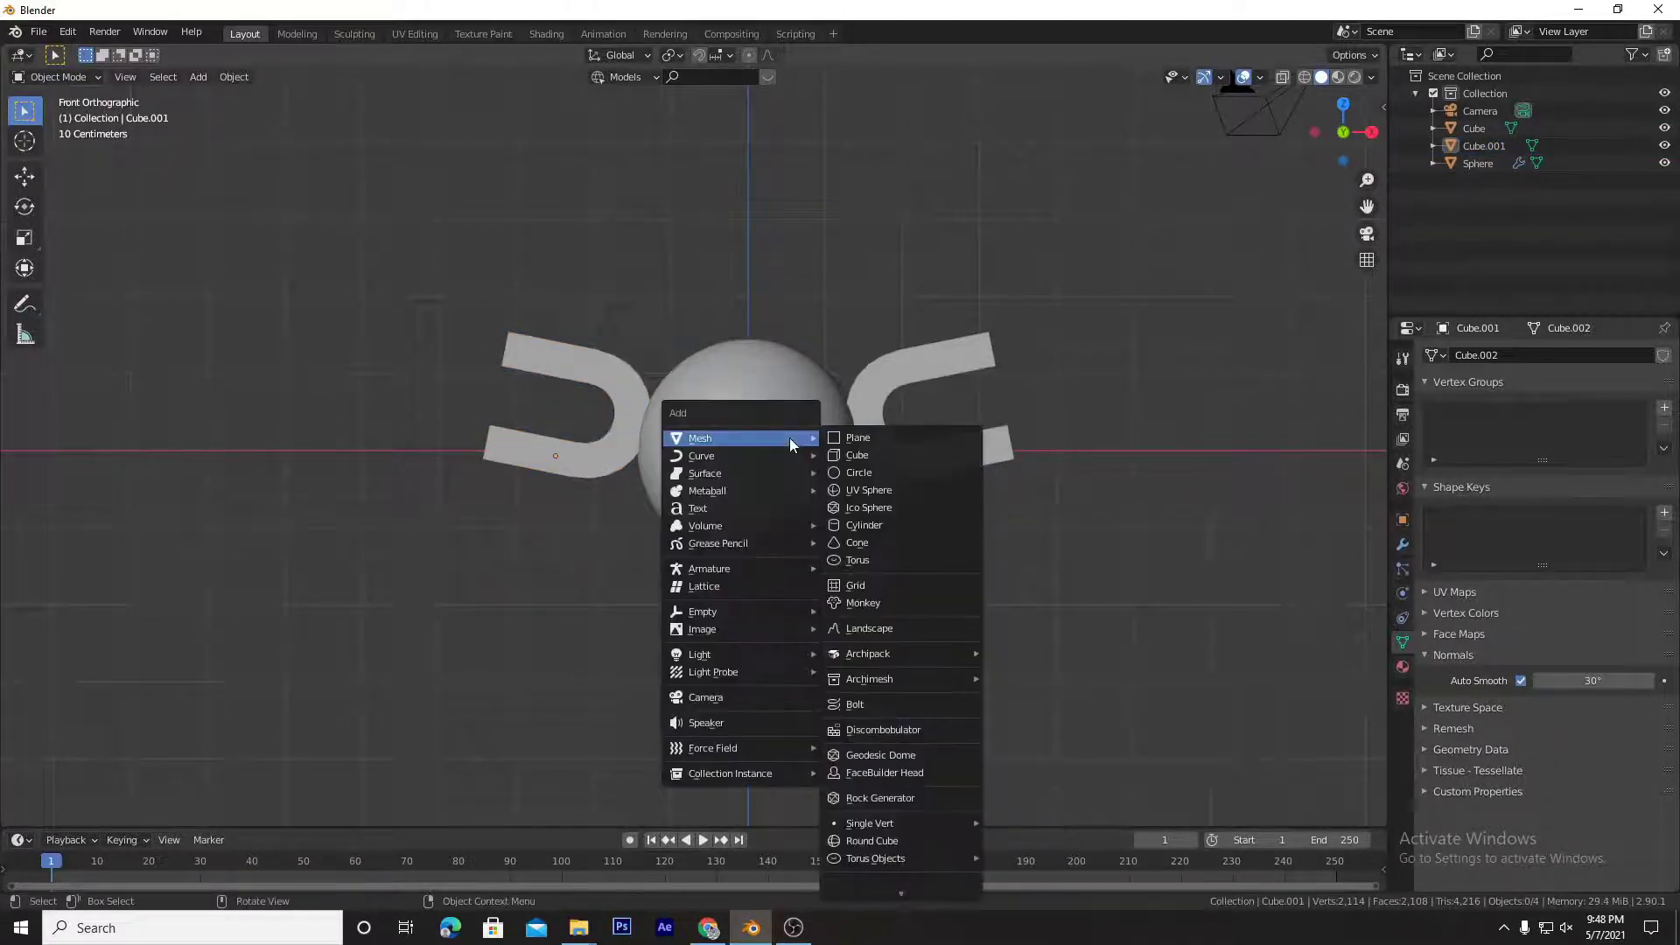
pyautogui.click(877, 471)
pyautogui.press('r')
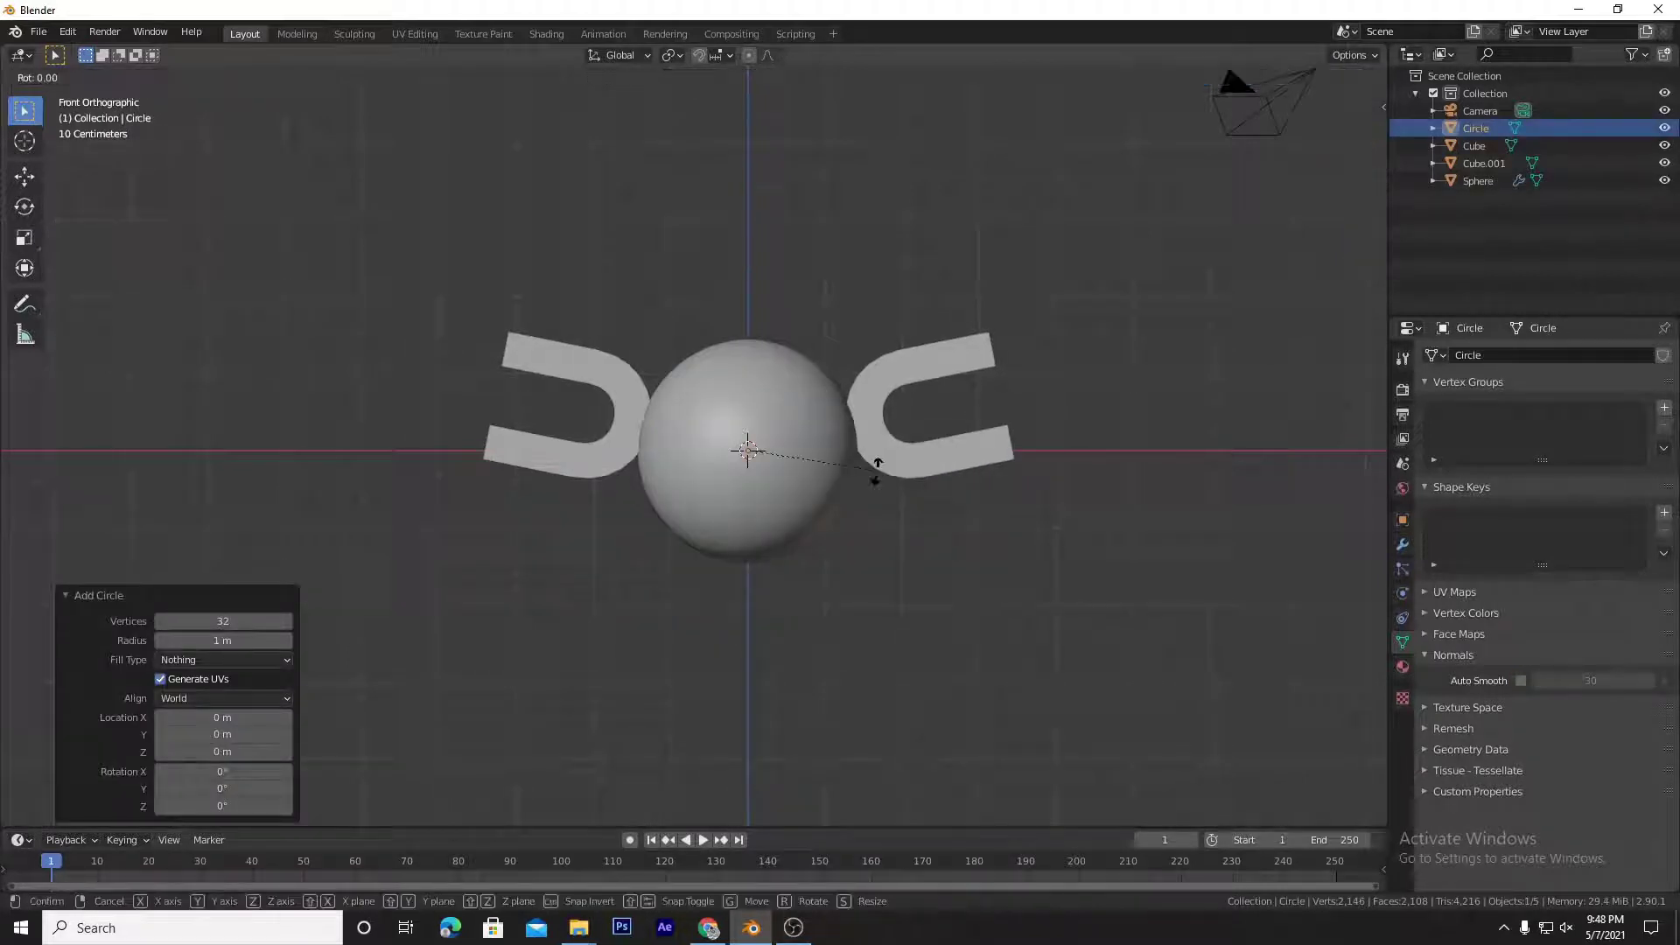
pyautogui.press('x')
pyautogui.press('9')
pyautogui.press('Return')
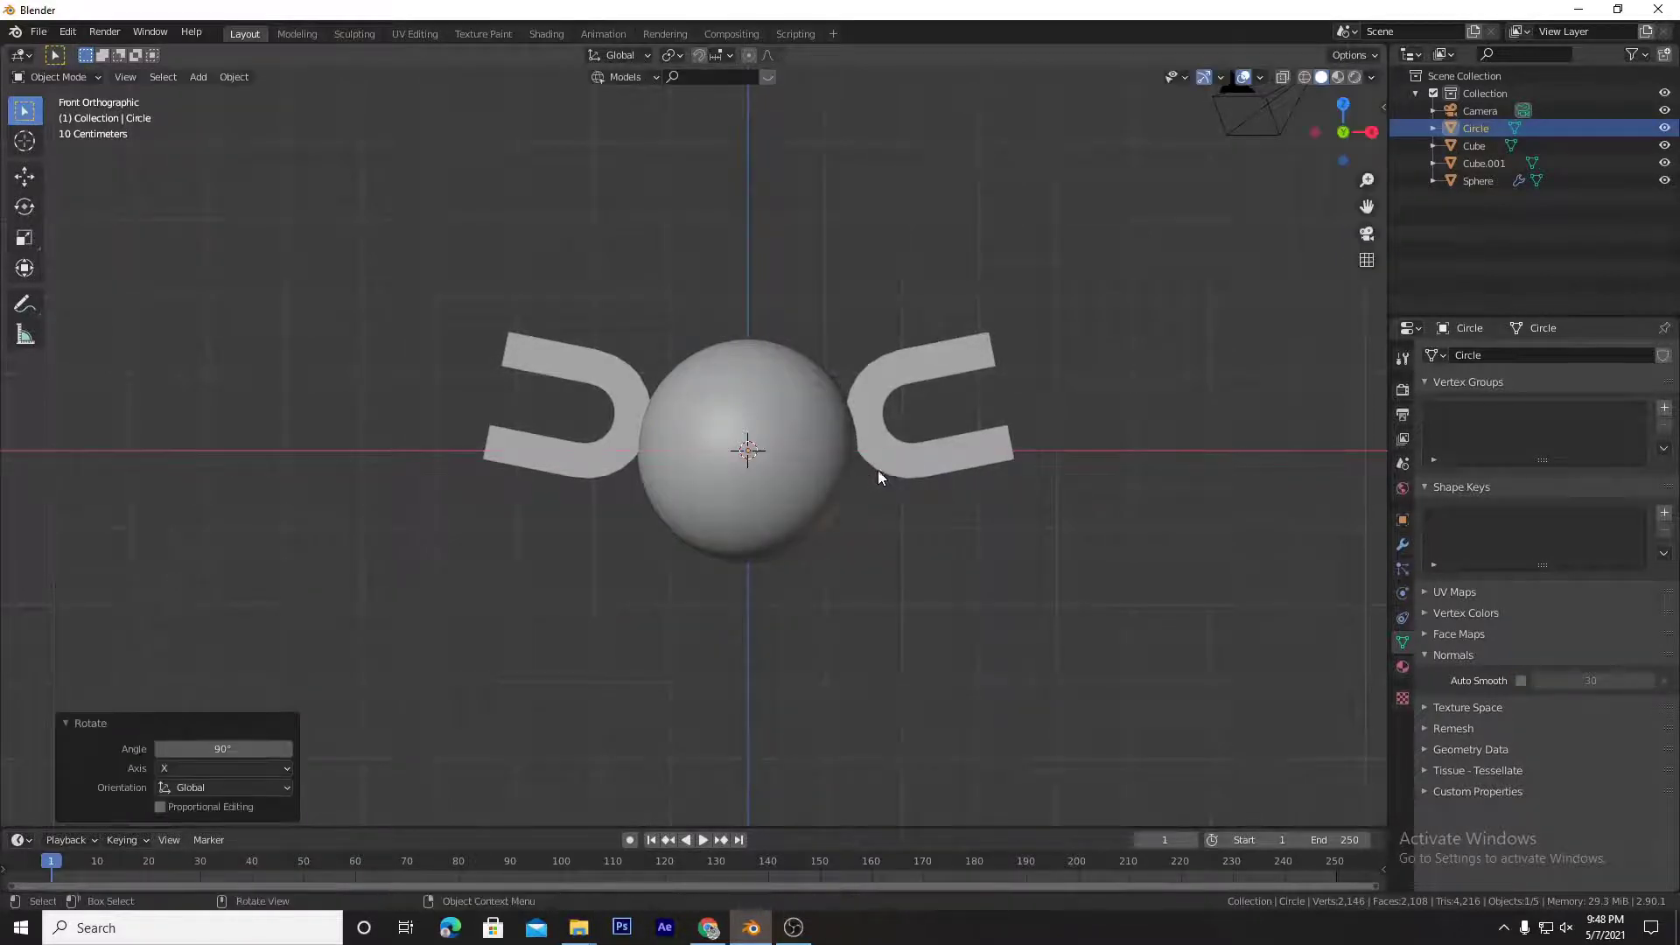
# Step: Move the circle along Y until it sits in front of the sphere
pyautogui.press('g')
pyautogui.press('y')
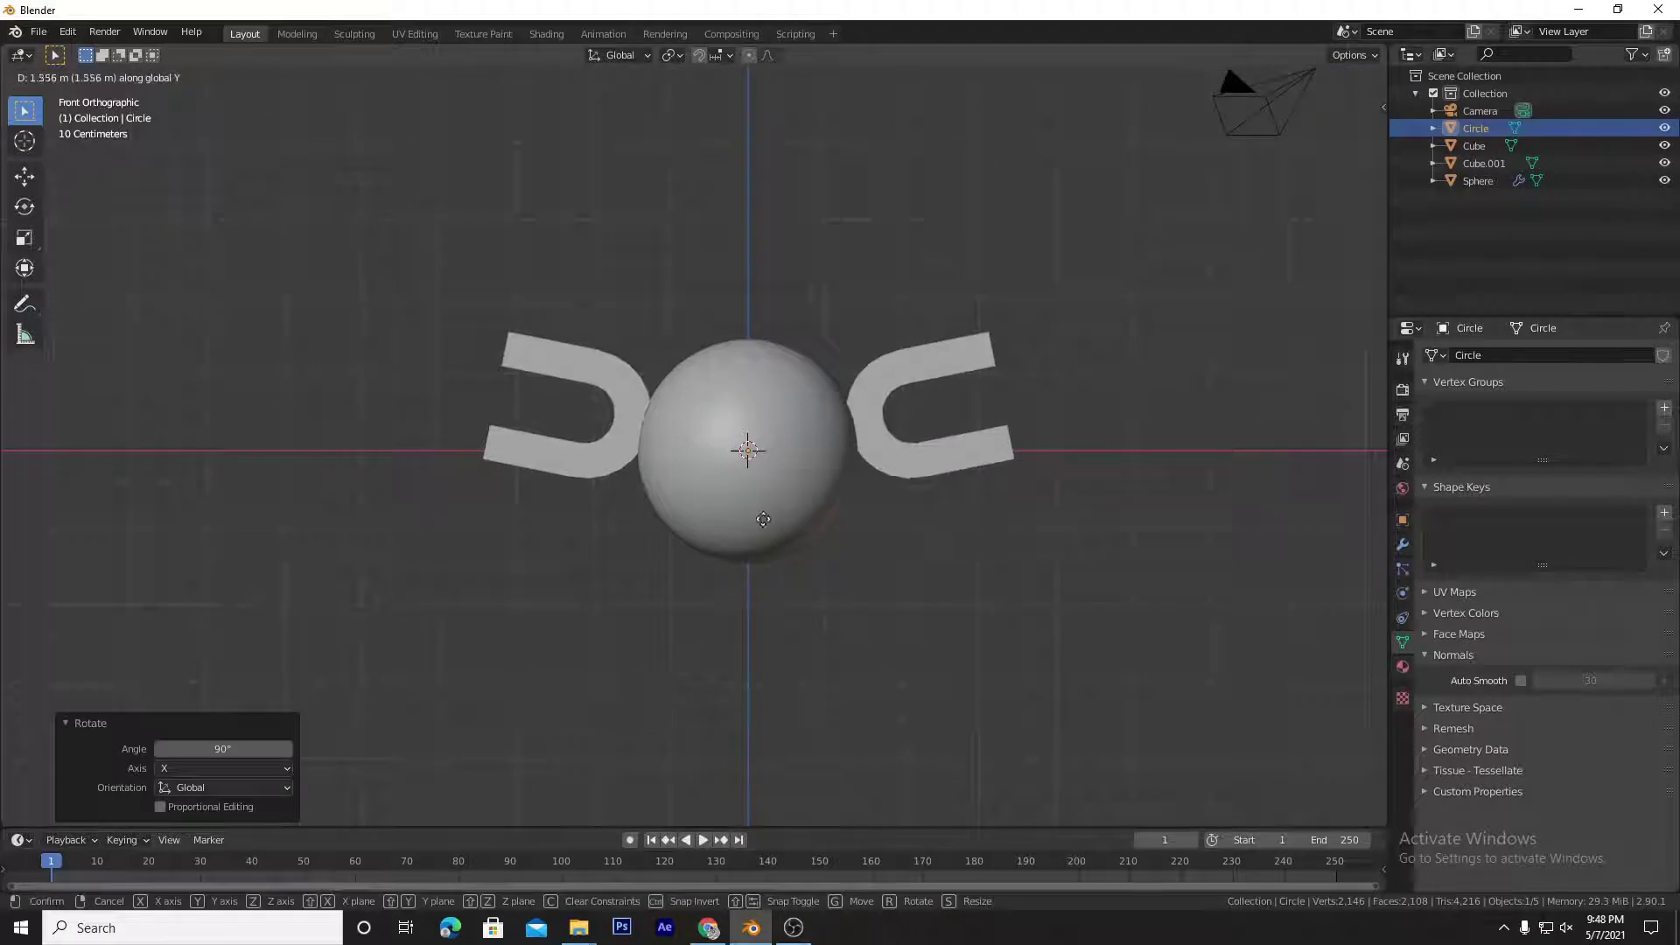
pyautogui.click(898, 610)
pyautogui.moveTo(898, 610); pyautogui.dragTo(933, 518, button='middle')
pyautogui.press('g')
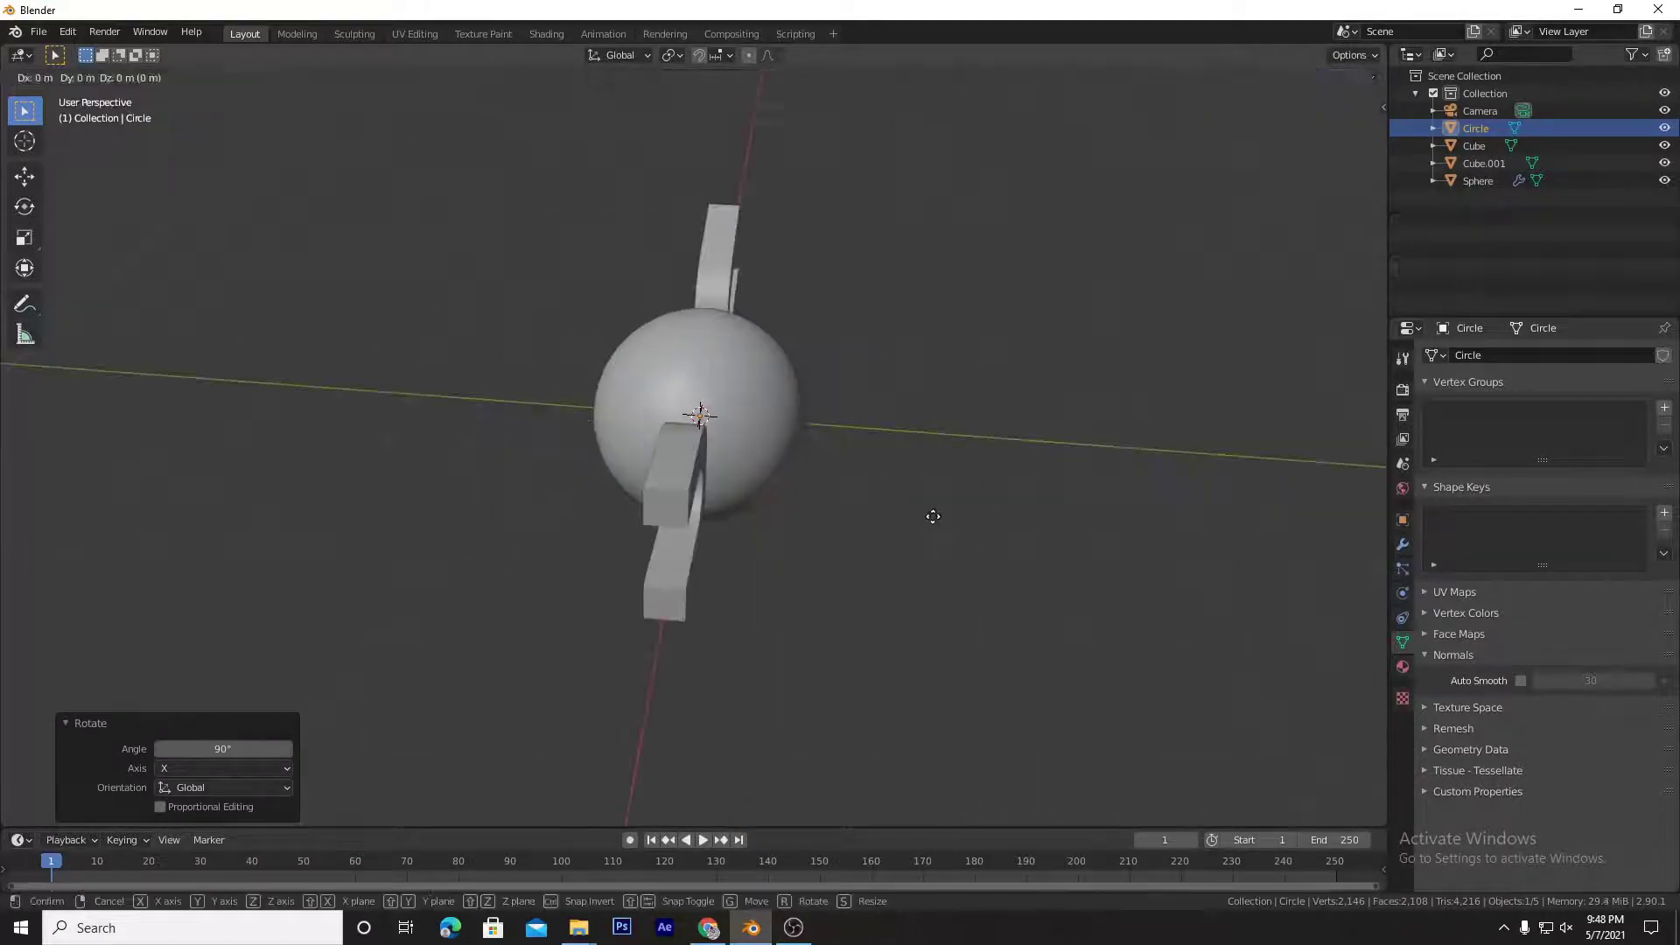
pyautogui.press('y')
pyautogui.click(1047, 536)
pyautogui.moveTo(1047, 537); pyautogui.dragTo(910, 544, button='middle')
pyautogui.press('KP_1')
pyautogui.press('g')
pyautogui.press('y')
pyautogui.click(1028, 574)
# Step: In Edit Mode, fill the circle with a face and select that face
pyautogui.press('Tab')
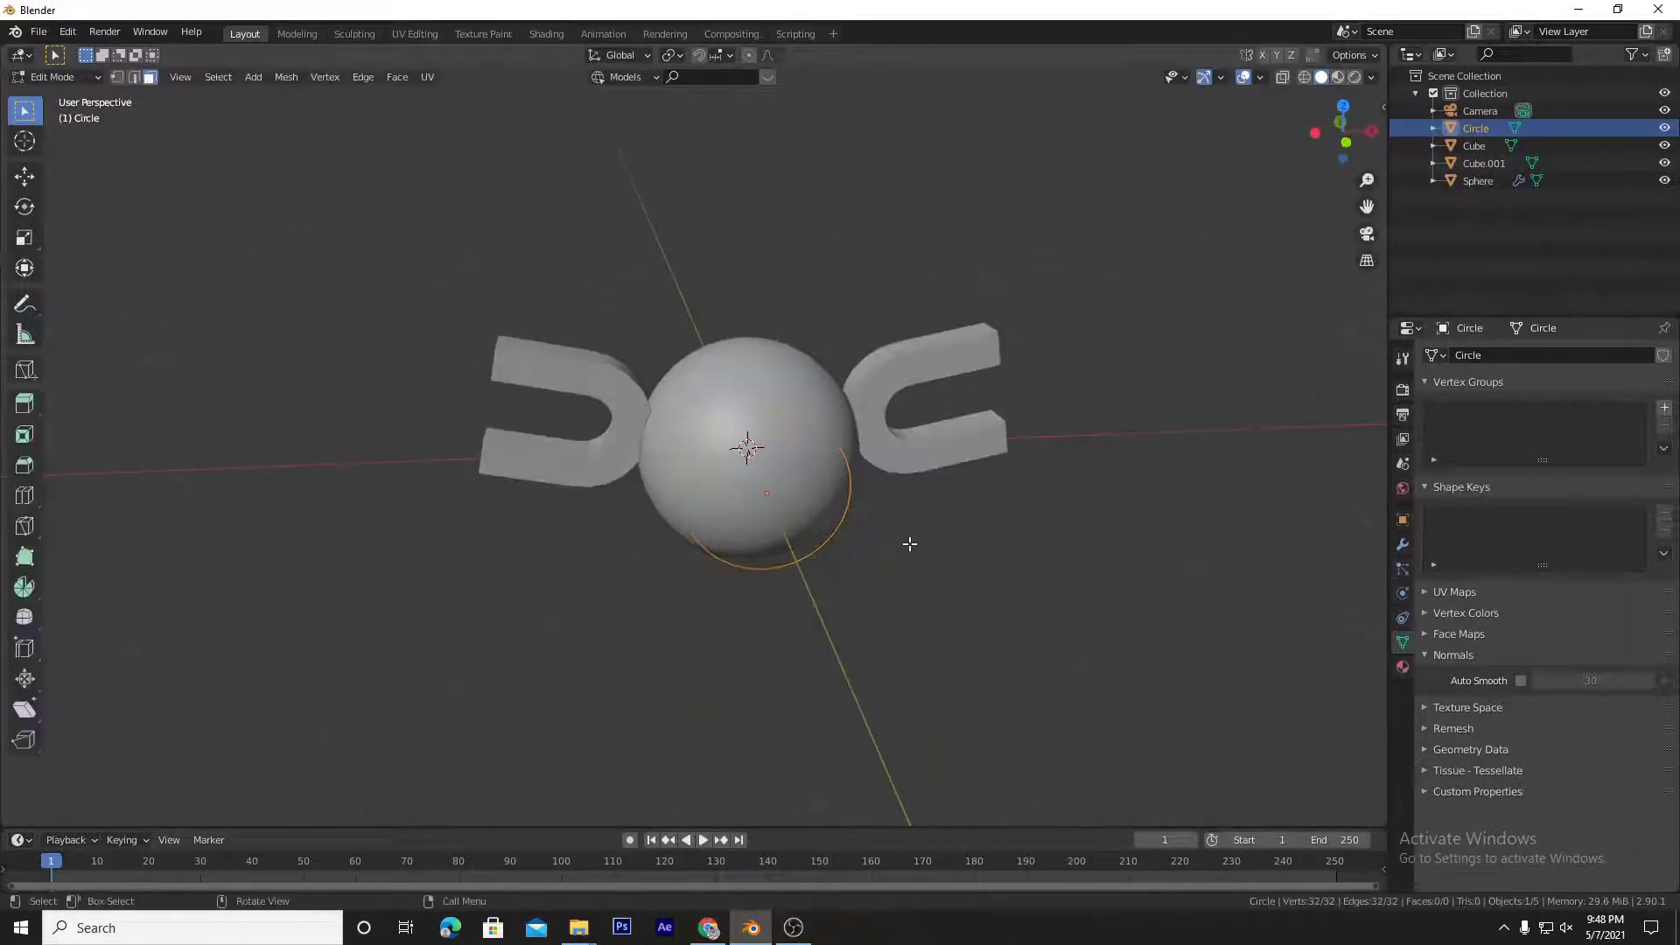
pyautogui.press('f')
pyautogui.hotkey('alt', 'a')
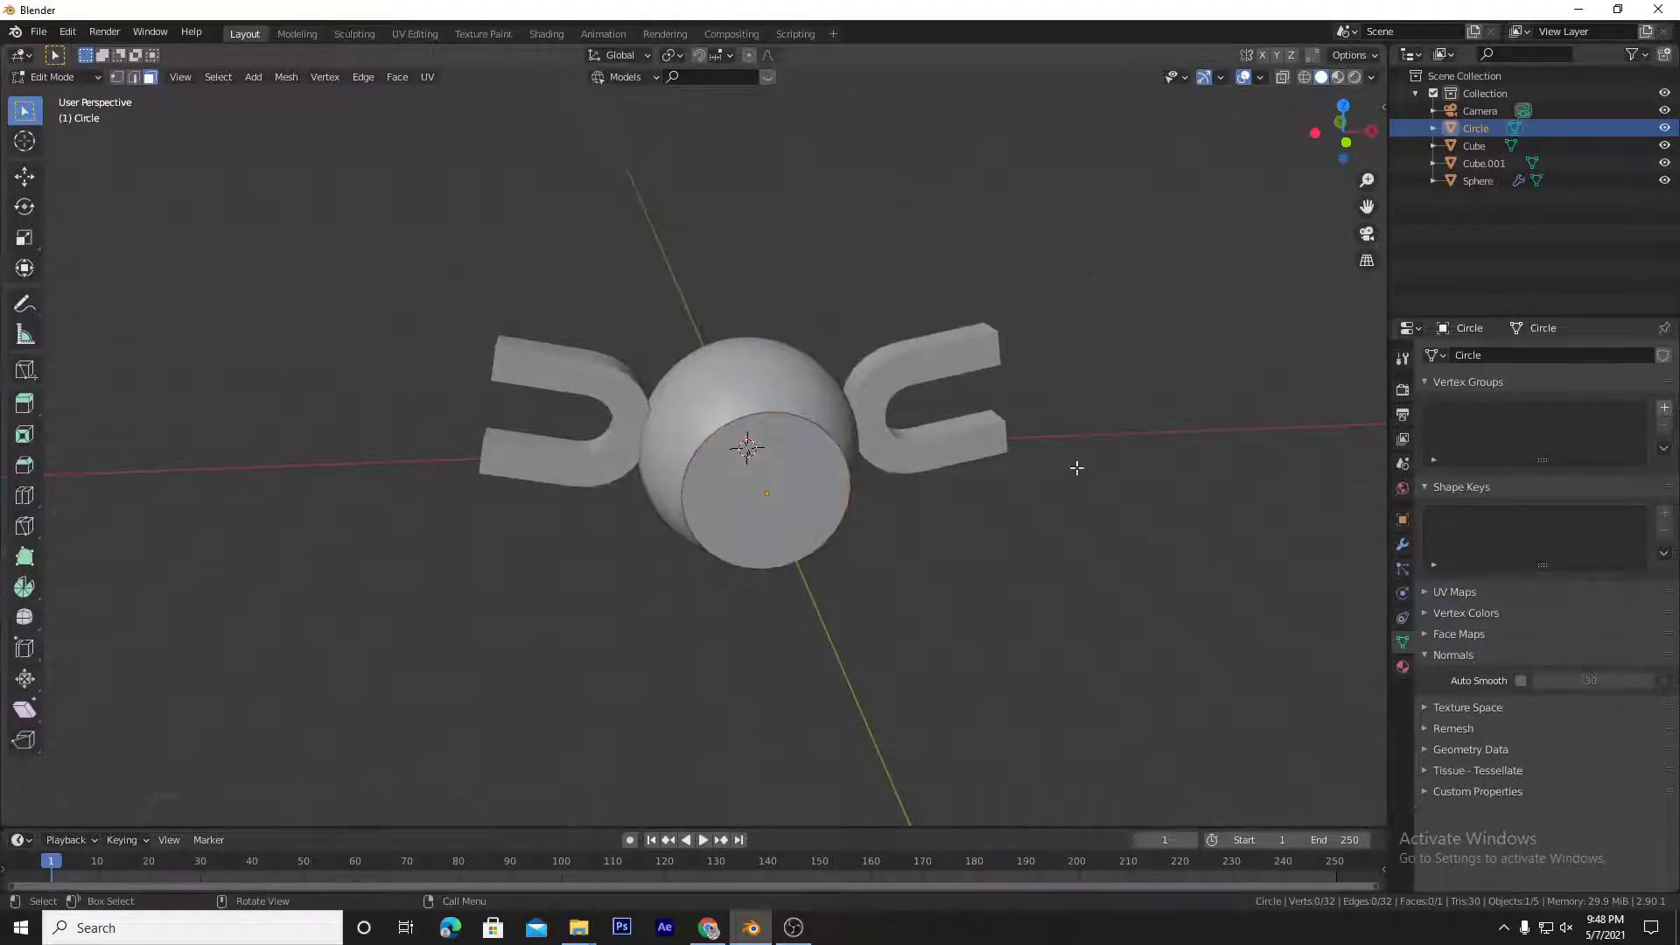
pyautogui.click(803, 562)
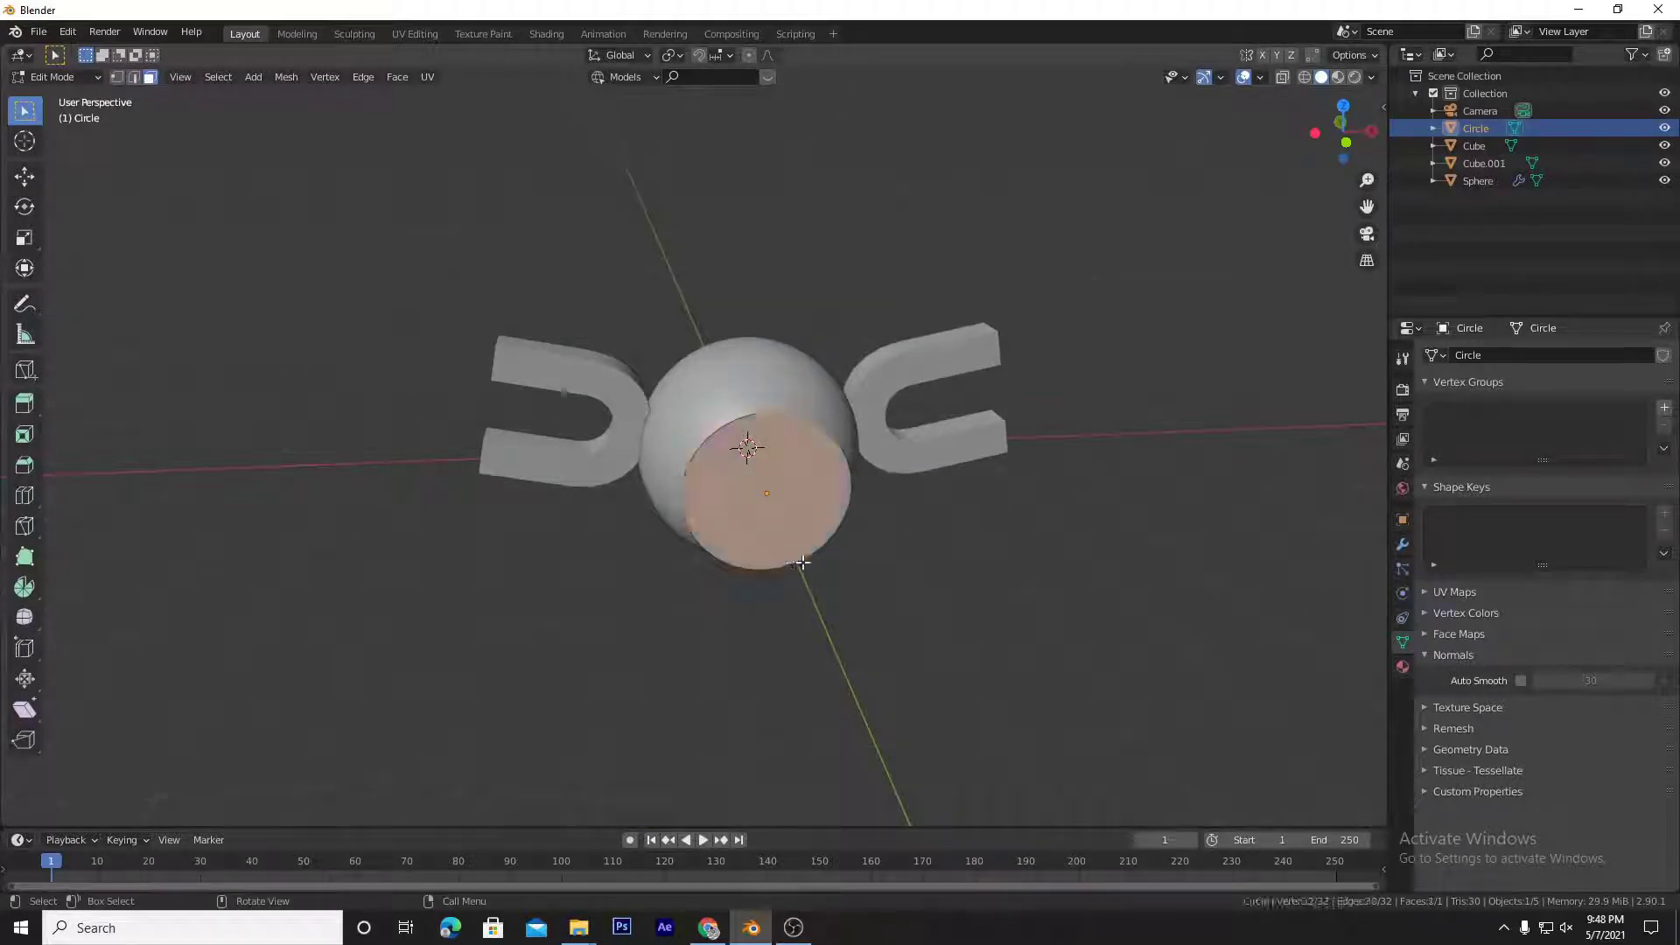
# Step: Inset the circle's face five times into concentric rings, from about 0.22 m thick at the outside to about 0.055 m at the centre
pyautogui.press('i')
pyautogui.click(909, 557)
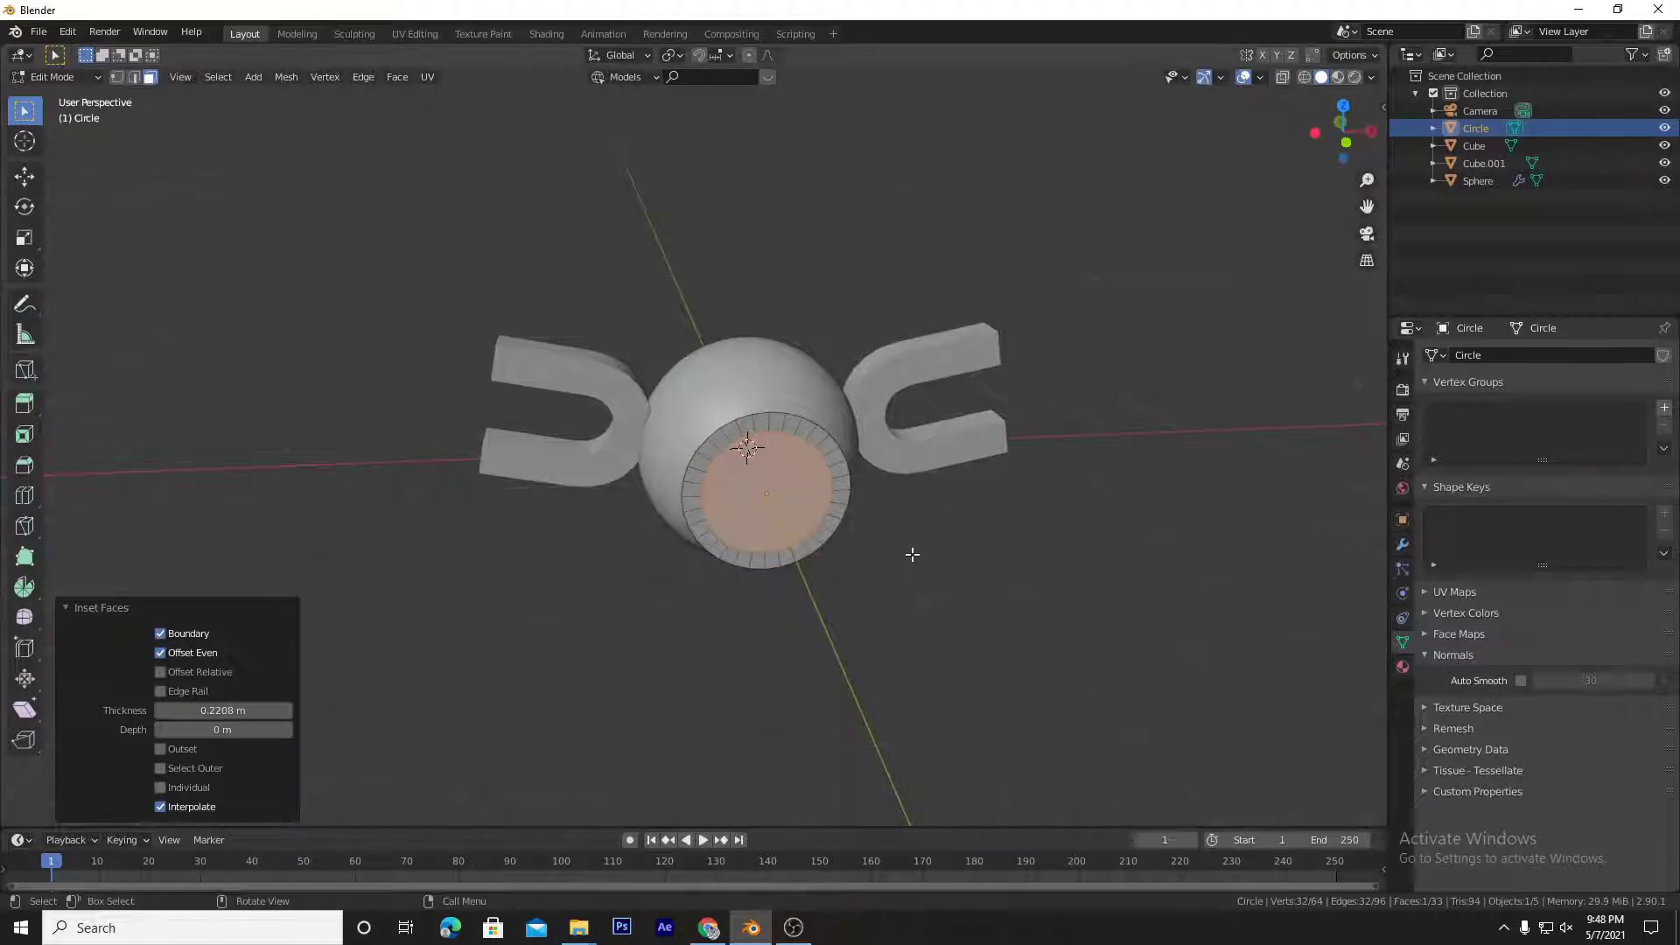
pyautogui.press('i')
pyautogui.click(891, 549)
pyautogui.press('i')
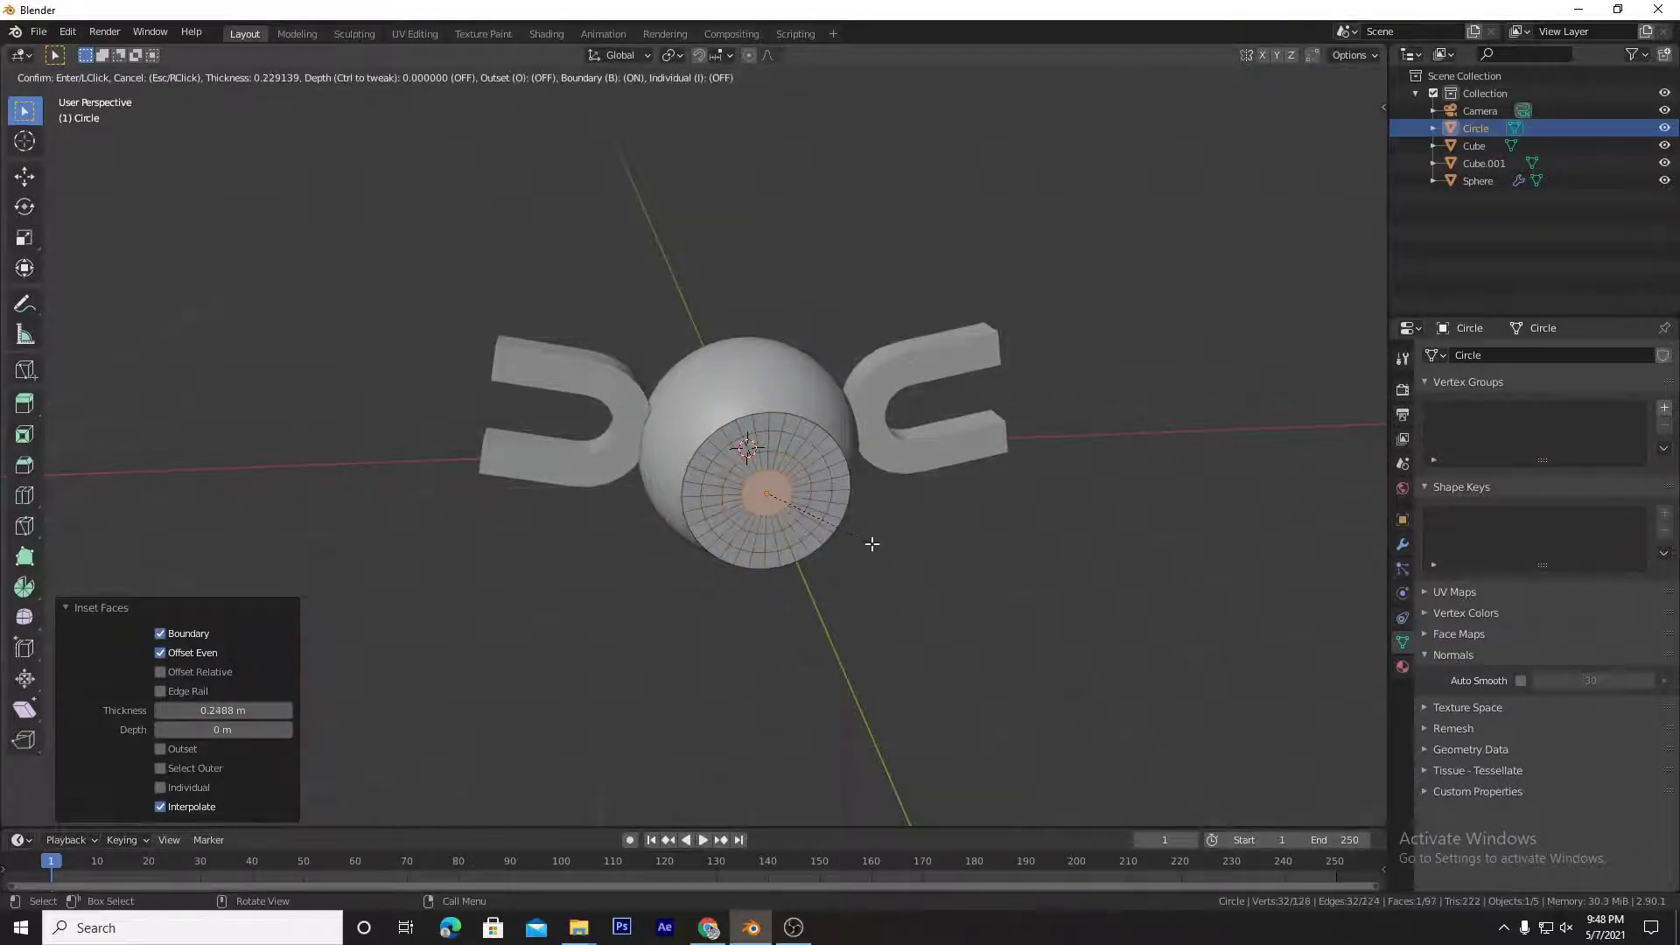
pyautogui.click(872, 543)
pyautogui.press('i')
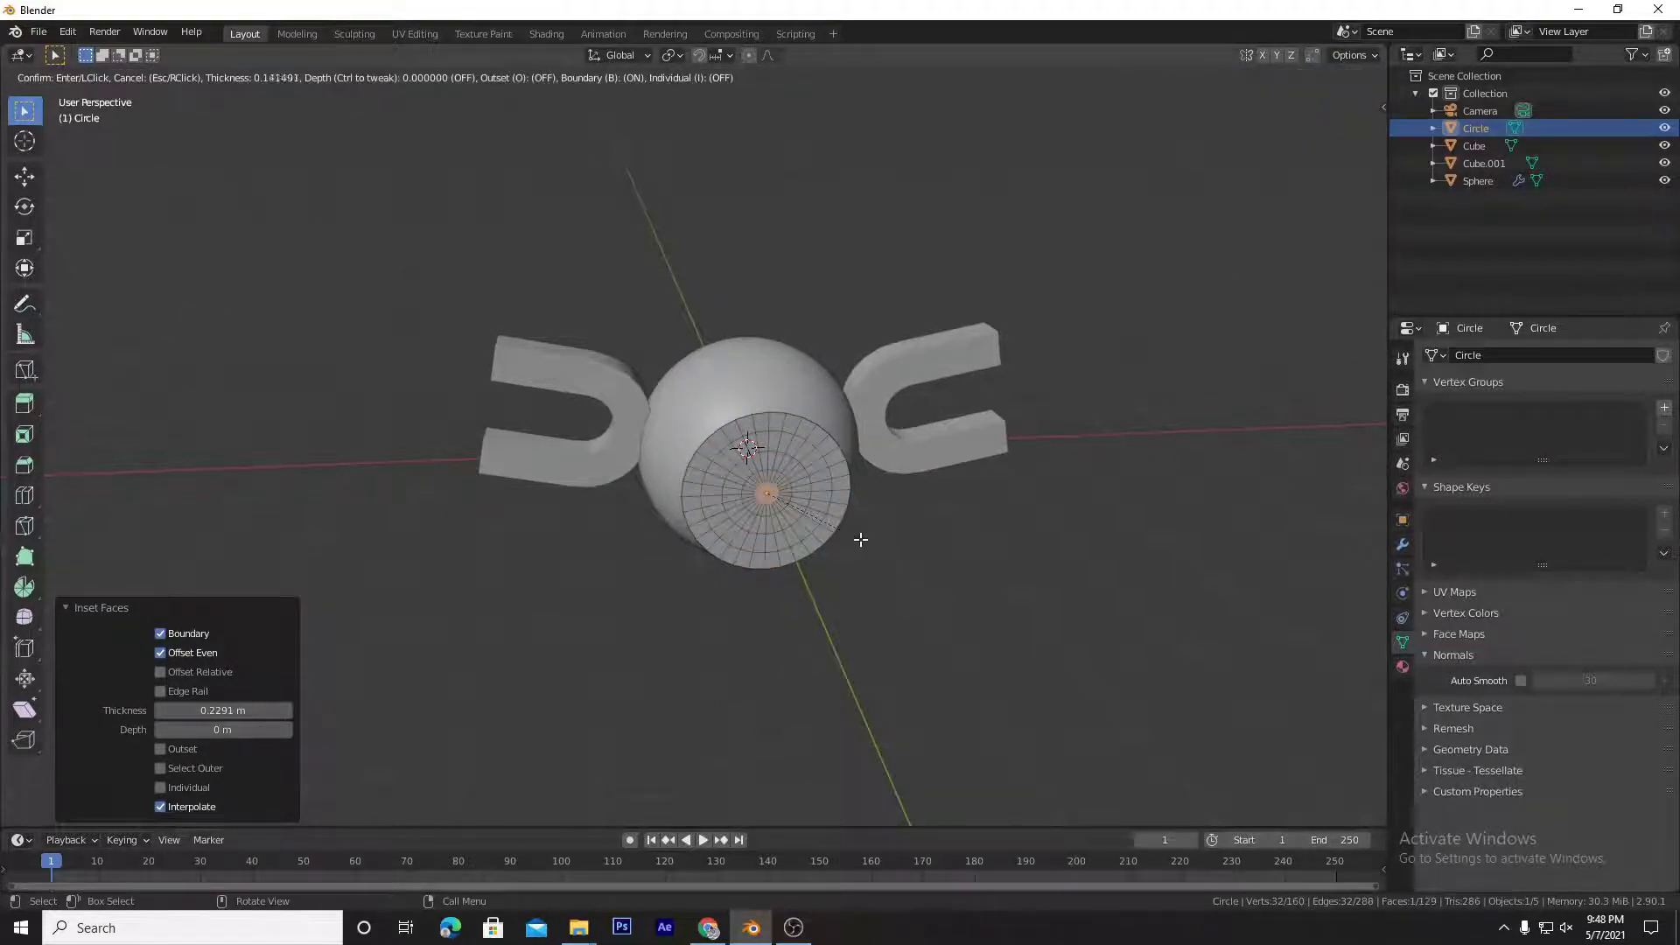
pyautogui.click(861, 540)
pyautogui.press('i')
pyautogui.click(856, 537)
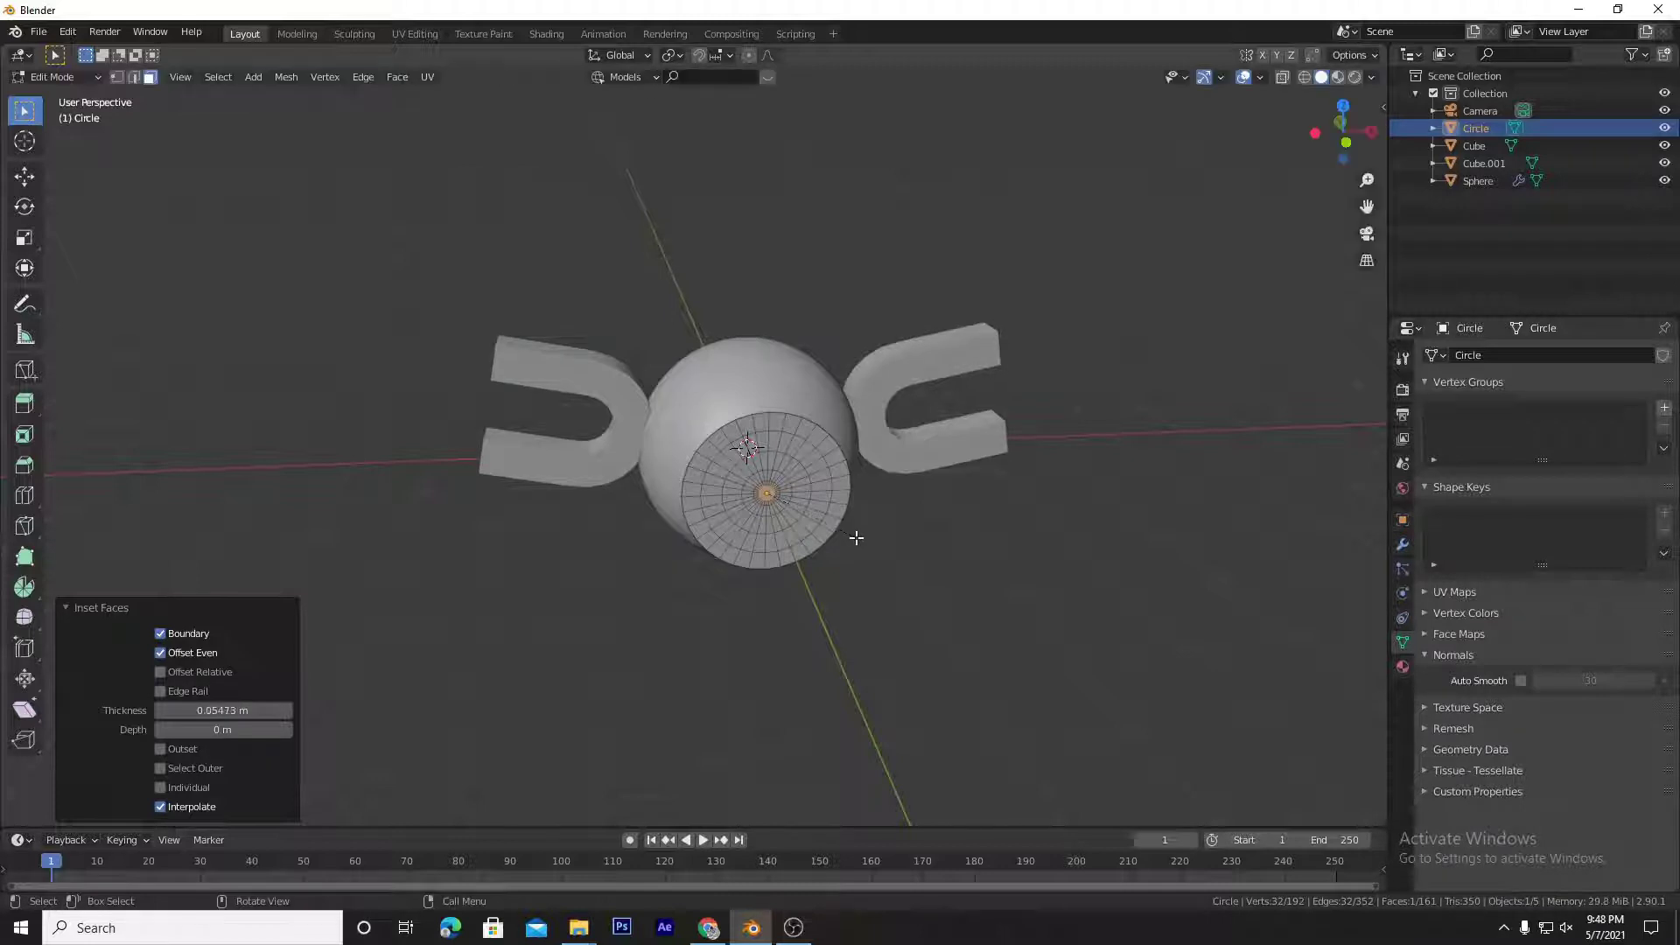
# Step: Merge the vertices of the innermost face at its center
pyautogui.press('i')
pyautogui.rightClick(849, 535)
pyautogui.rightClick(849, 535)
pyautogui.press('m')
pyautogui.click(962, 397)
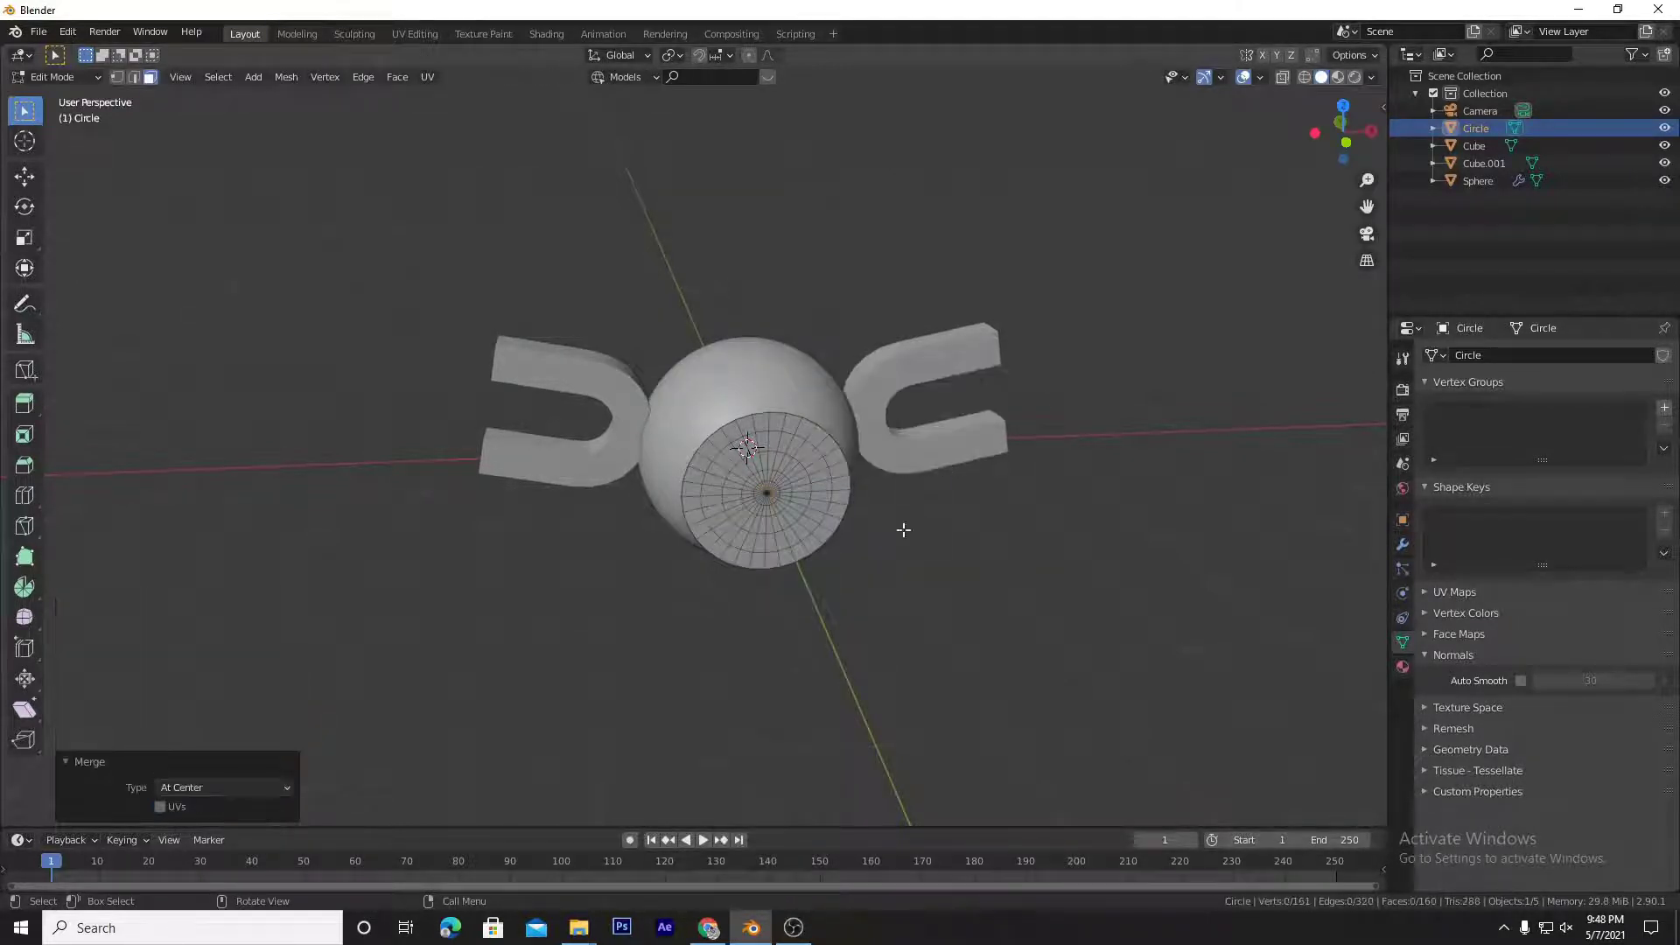
# Step: Enable proportional editing and pull the disc's center vertex outward along Y with a proportional size of 1.77 to form a dome
pyautogui.press('Tab')
pyautogui.press('Tab')
pyautogui.press('1')
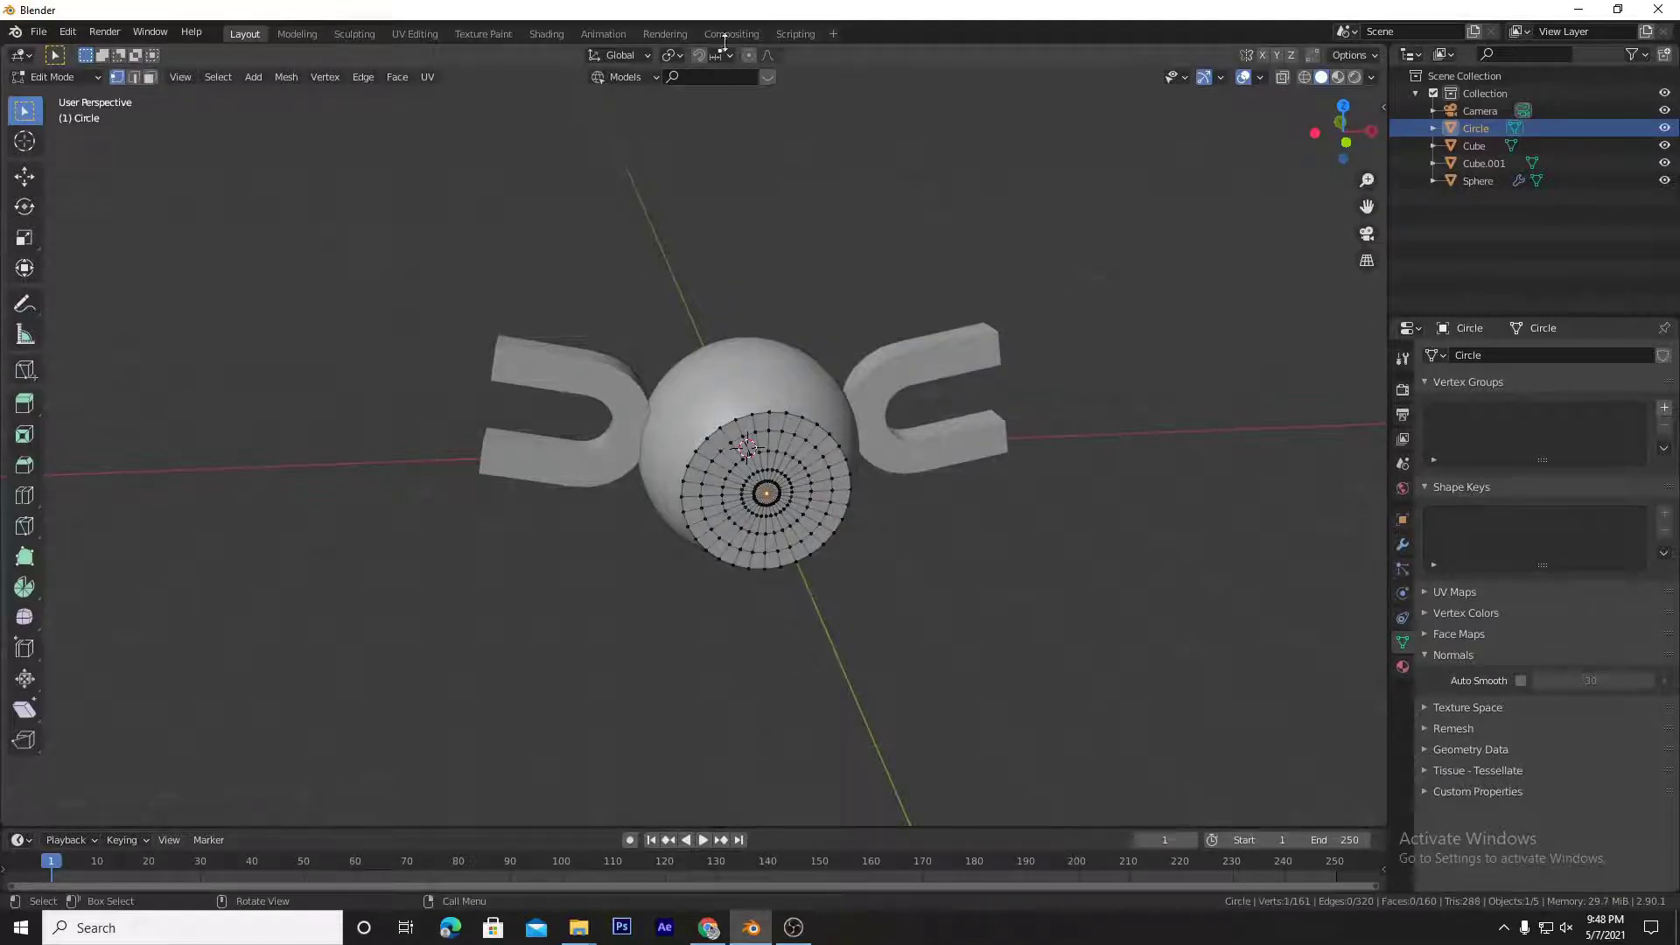
pyautogui.click(750, 55)
pyautogui.moveTo(786, 402); pyautogui.dragTo(840, 429, button='middle')
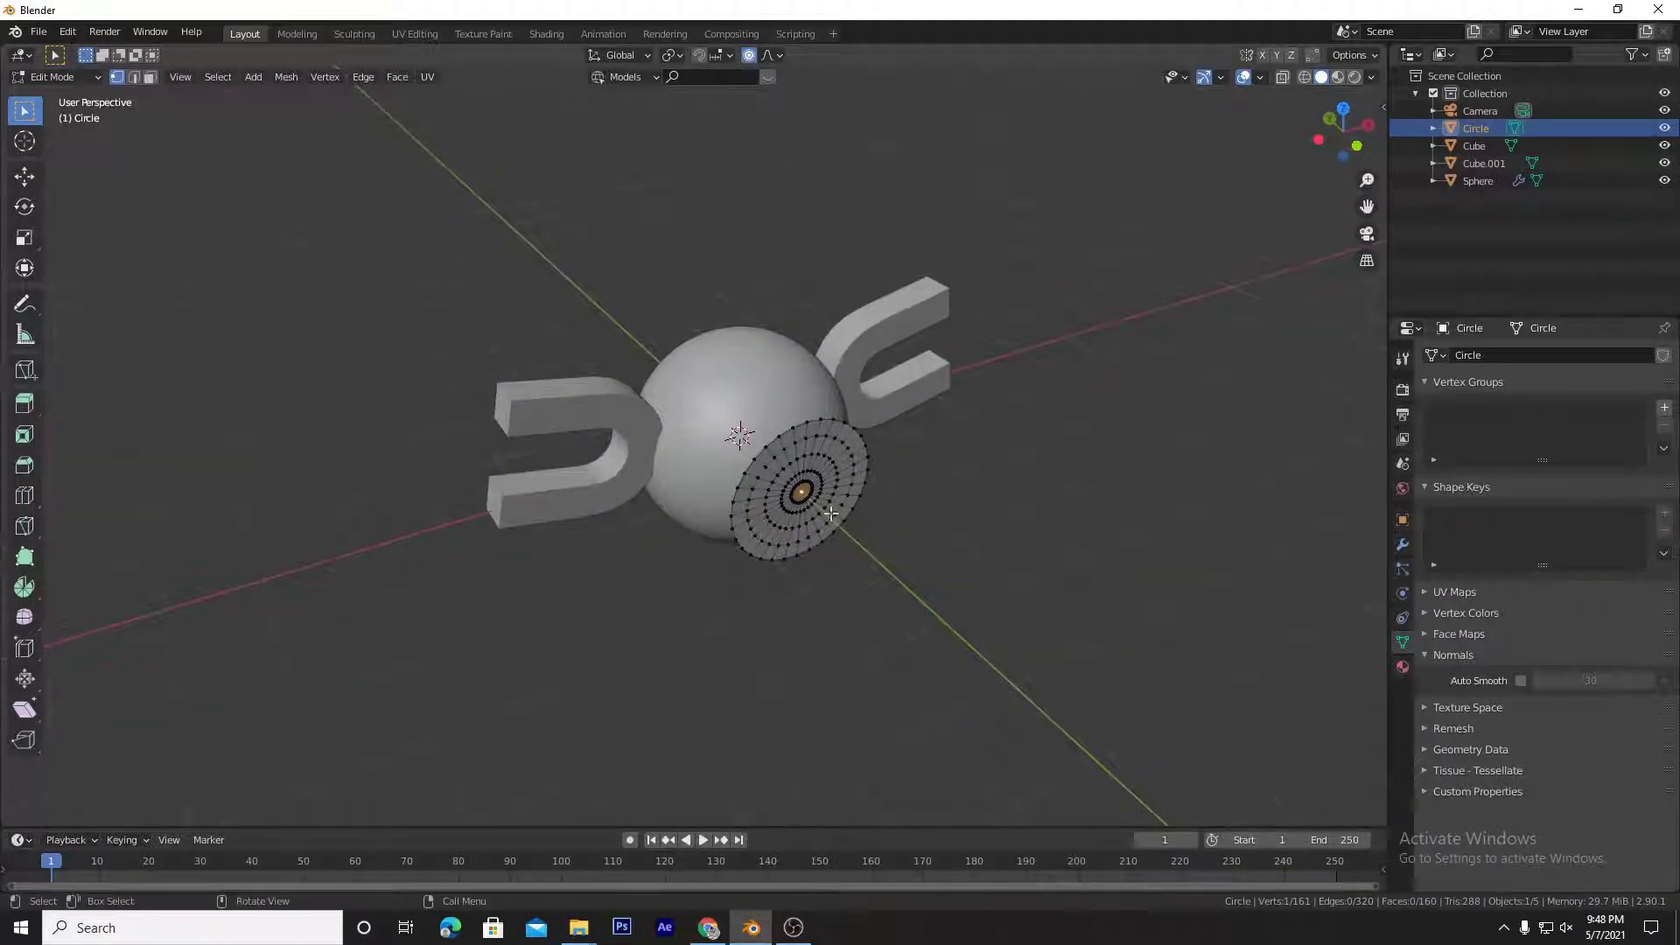
pyautogui.press('g')
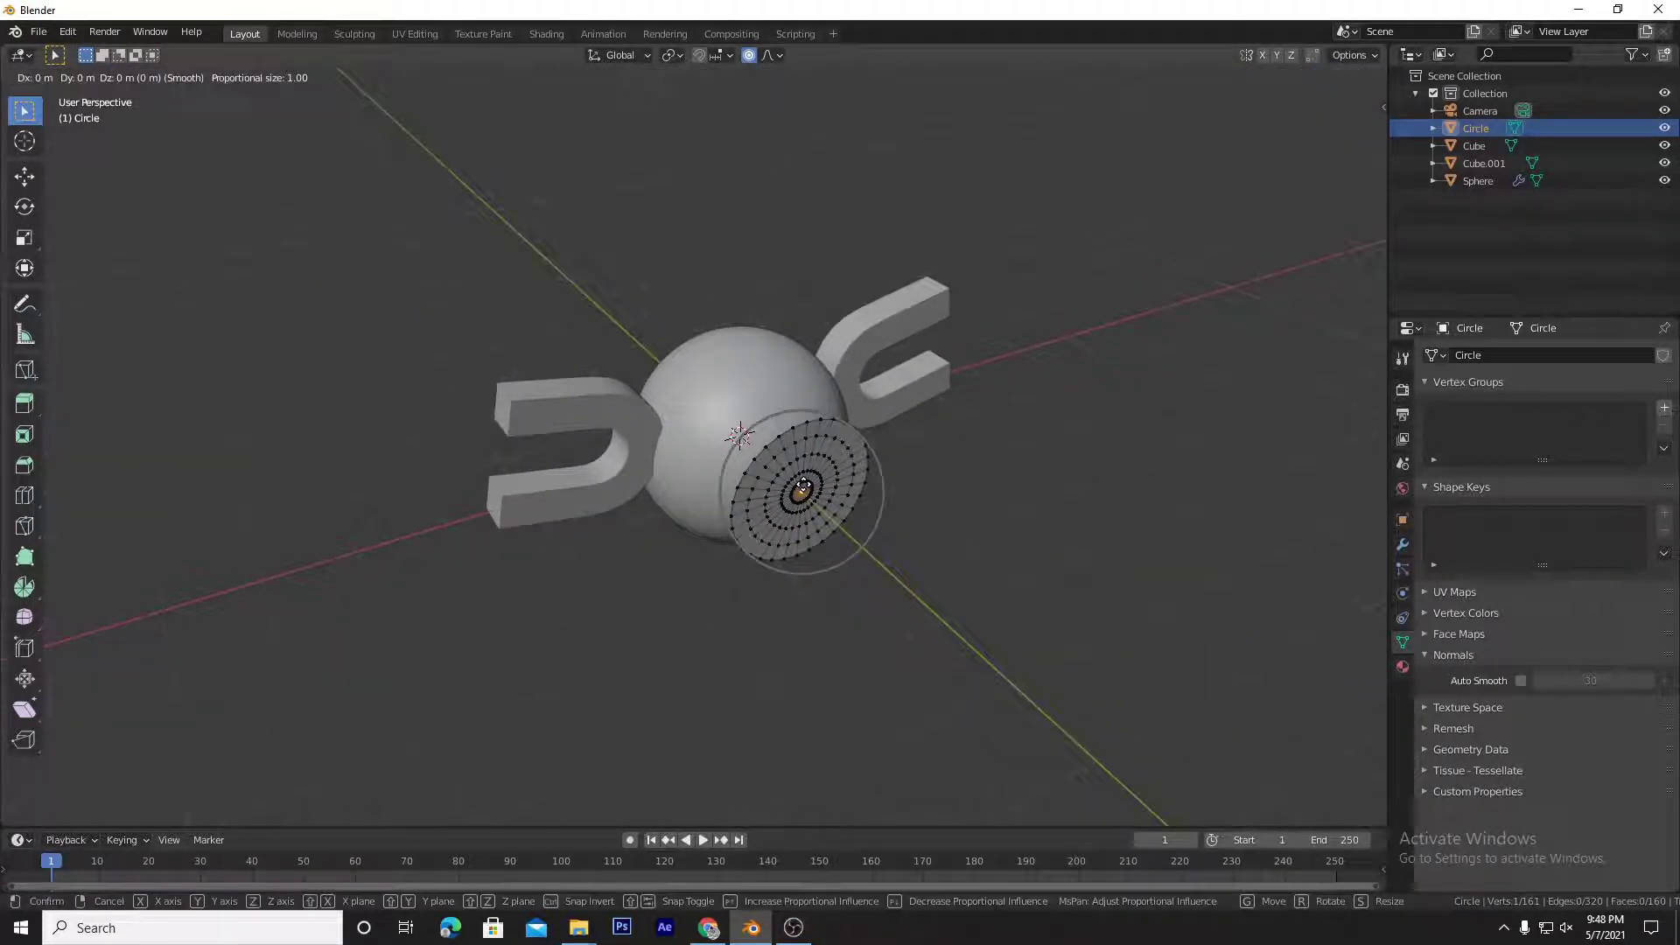
pyautogui.scroll(-1, 803, 487)
pyautogui.scroll(-5, 804, 487)
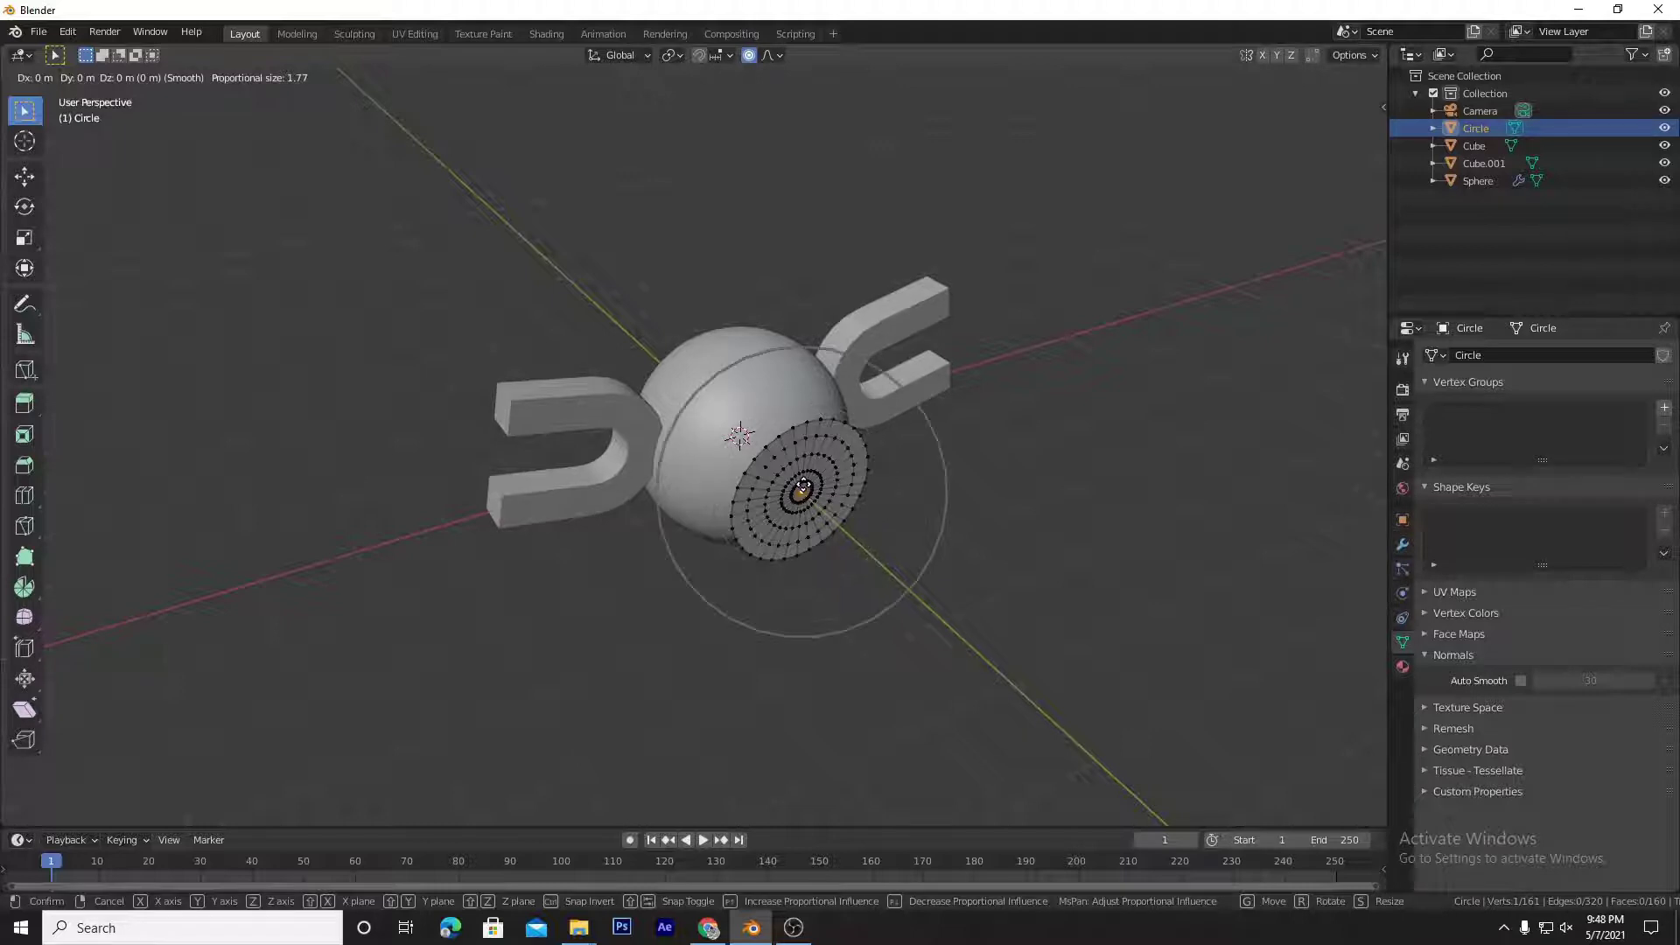
pyautogui.press('y')
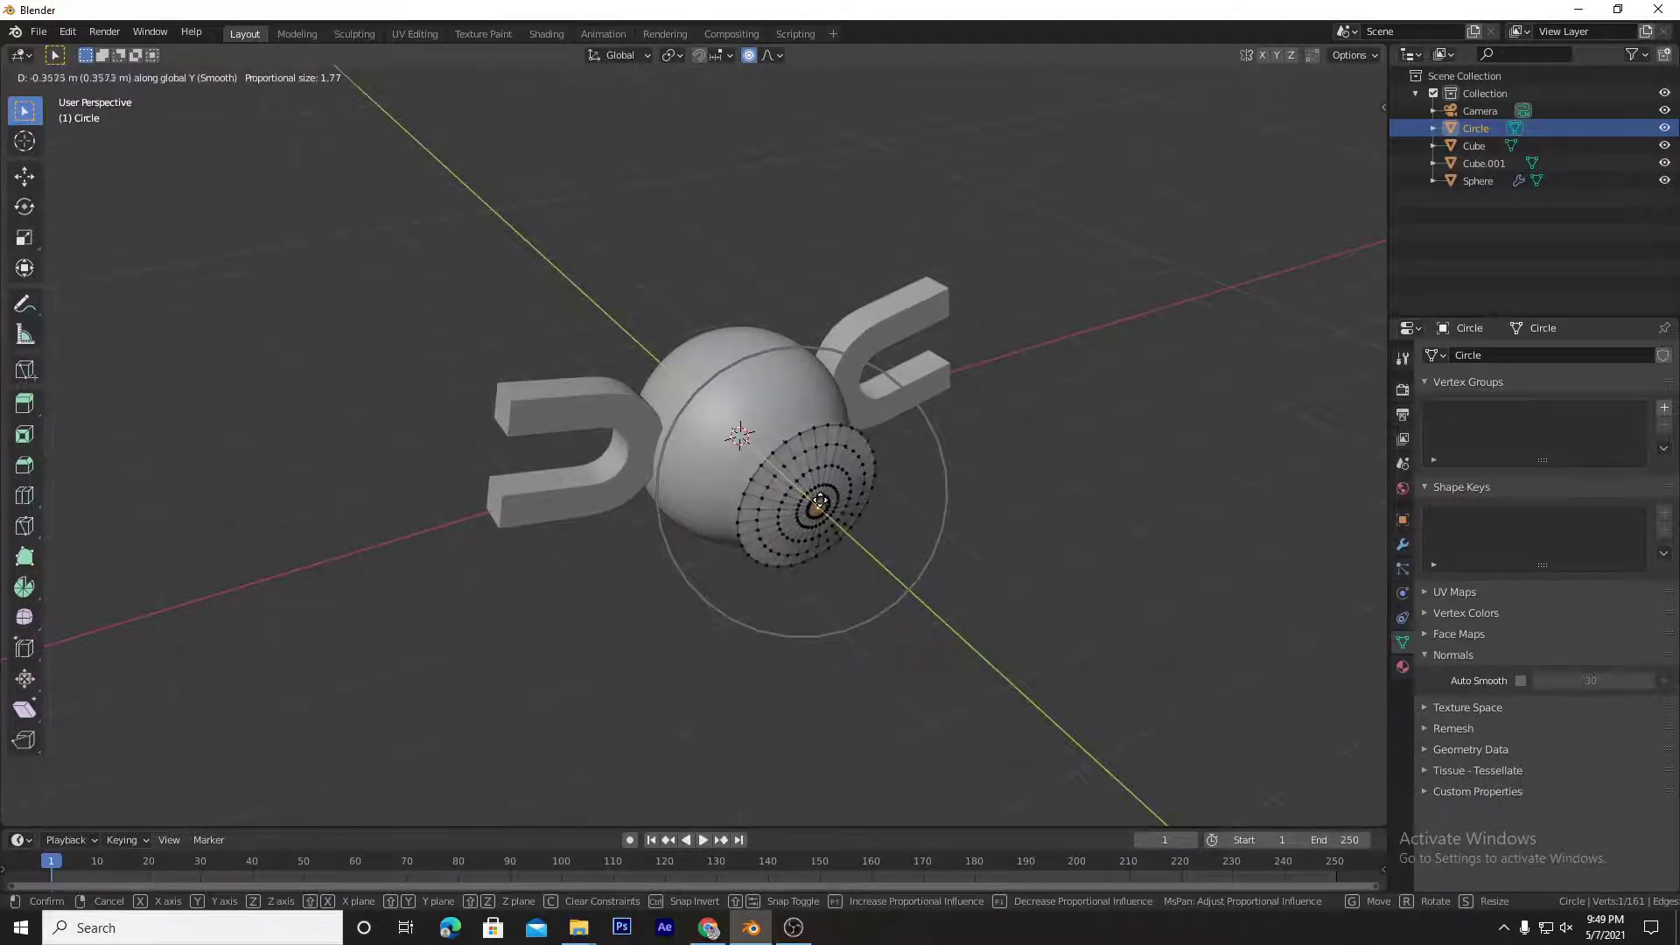
pyautogui.click(823, 505)
# Step: Move the disc's center vertex slightly back toward the sphere along Y with proportional editing
pyautogui.press('Tab')
pyautogui.moveTo(1022, 523)
pyautogui.mouseDown(button='middle')
pyautogui.moveTo(1195, 490)
pyautogui.moveTo(870, 500)
pyautogui.moveTo(1022, 522)
pyautogui.mouseUp(button='middle')
pyautogui.press('Tab')
pyautogui.scroll(6, 1045, 551)
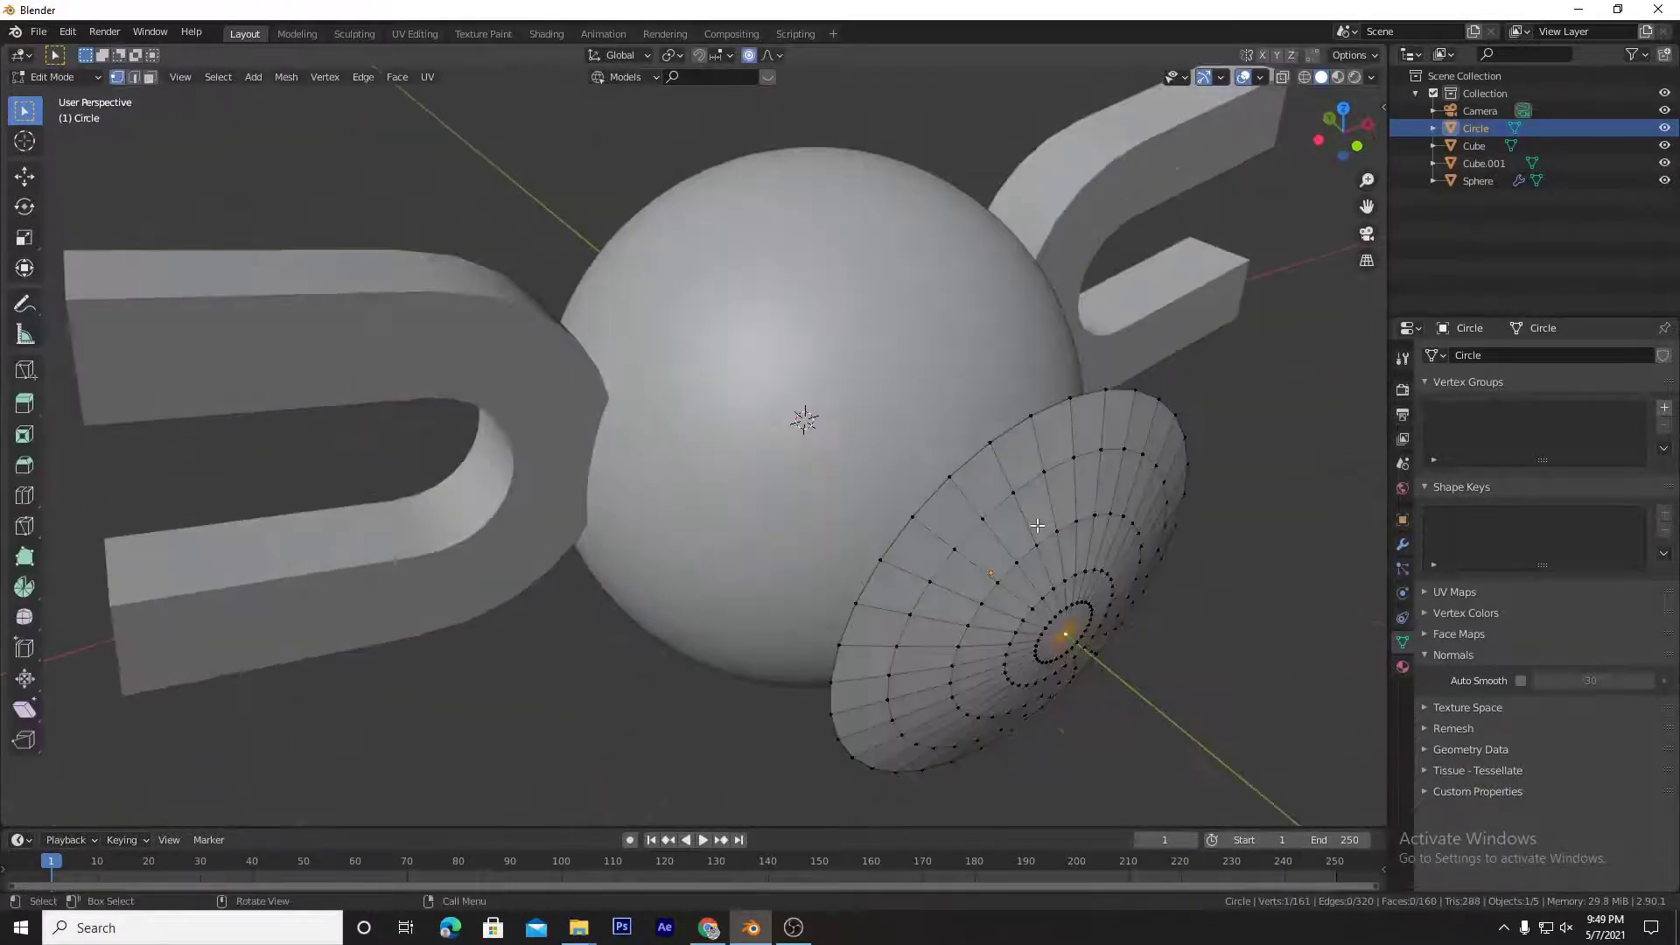
pyautogui.scroll(-5, 1113, 616)
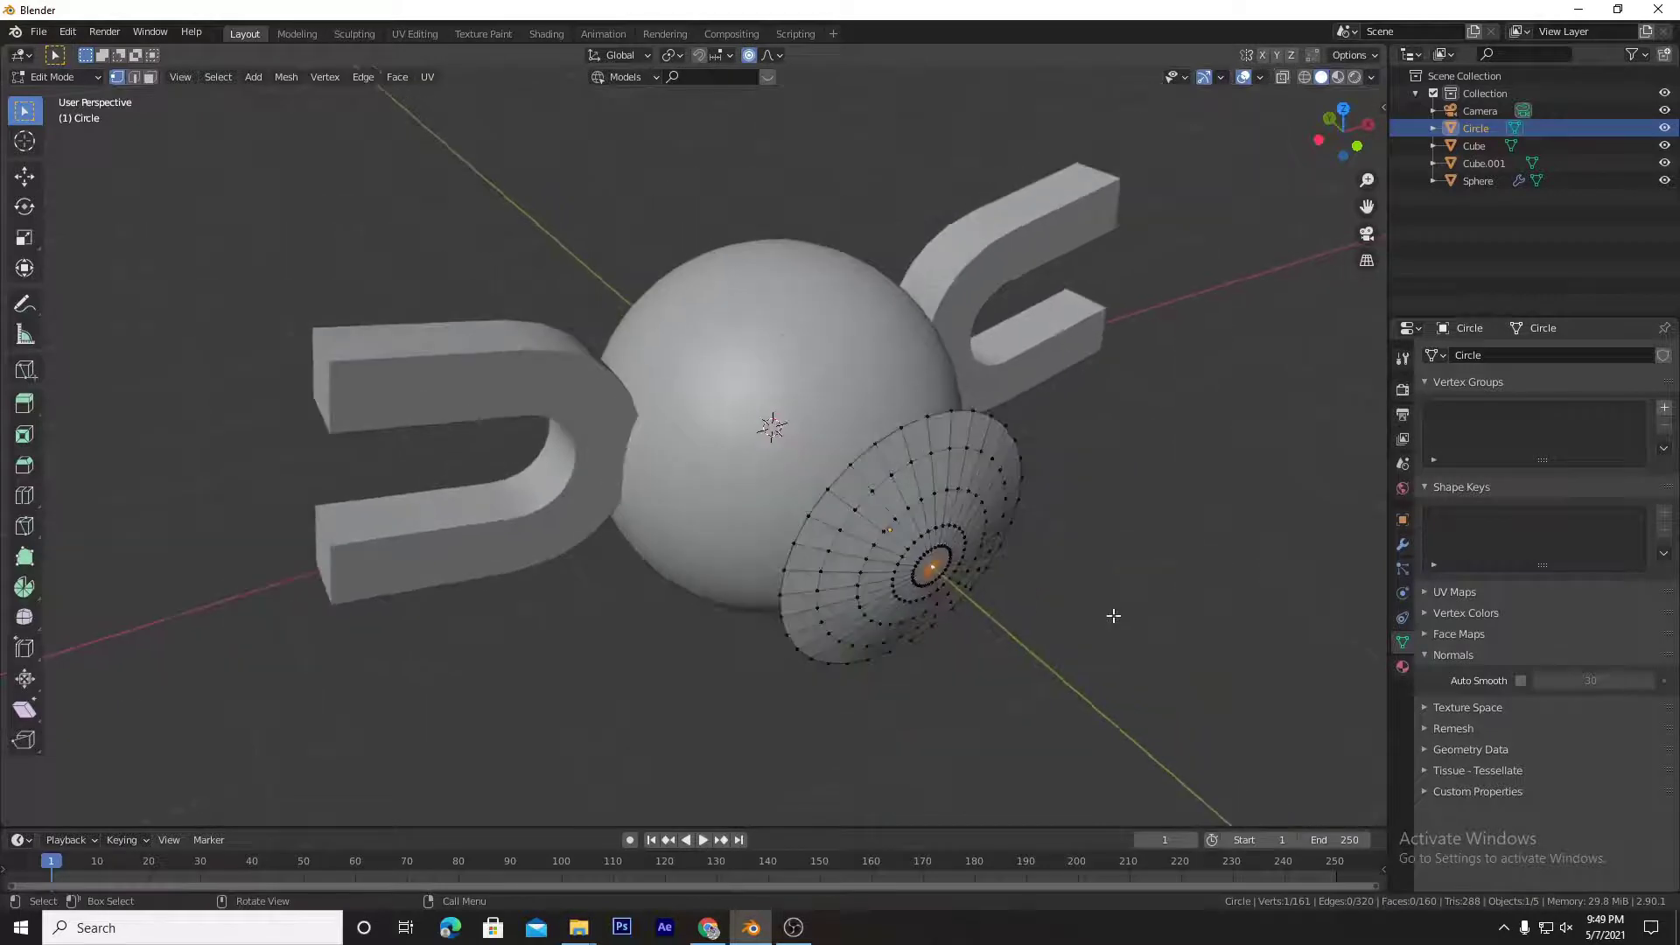
pyautogui.press('g')
pyautogui.press('y')
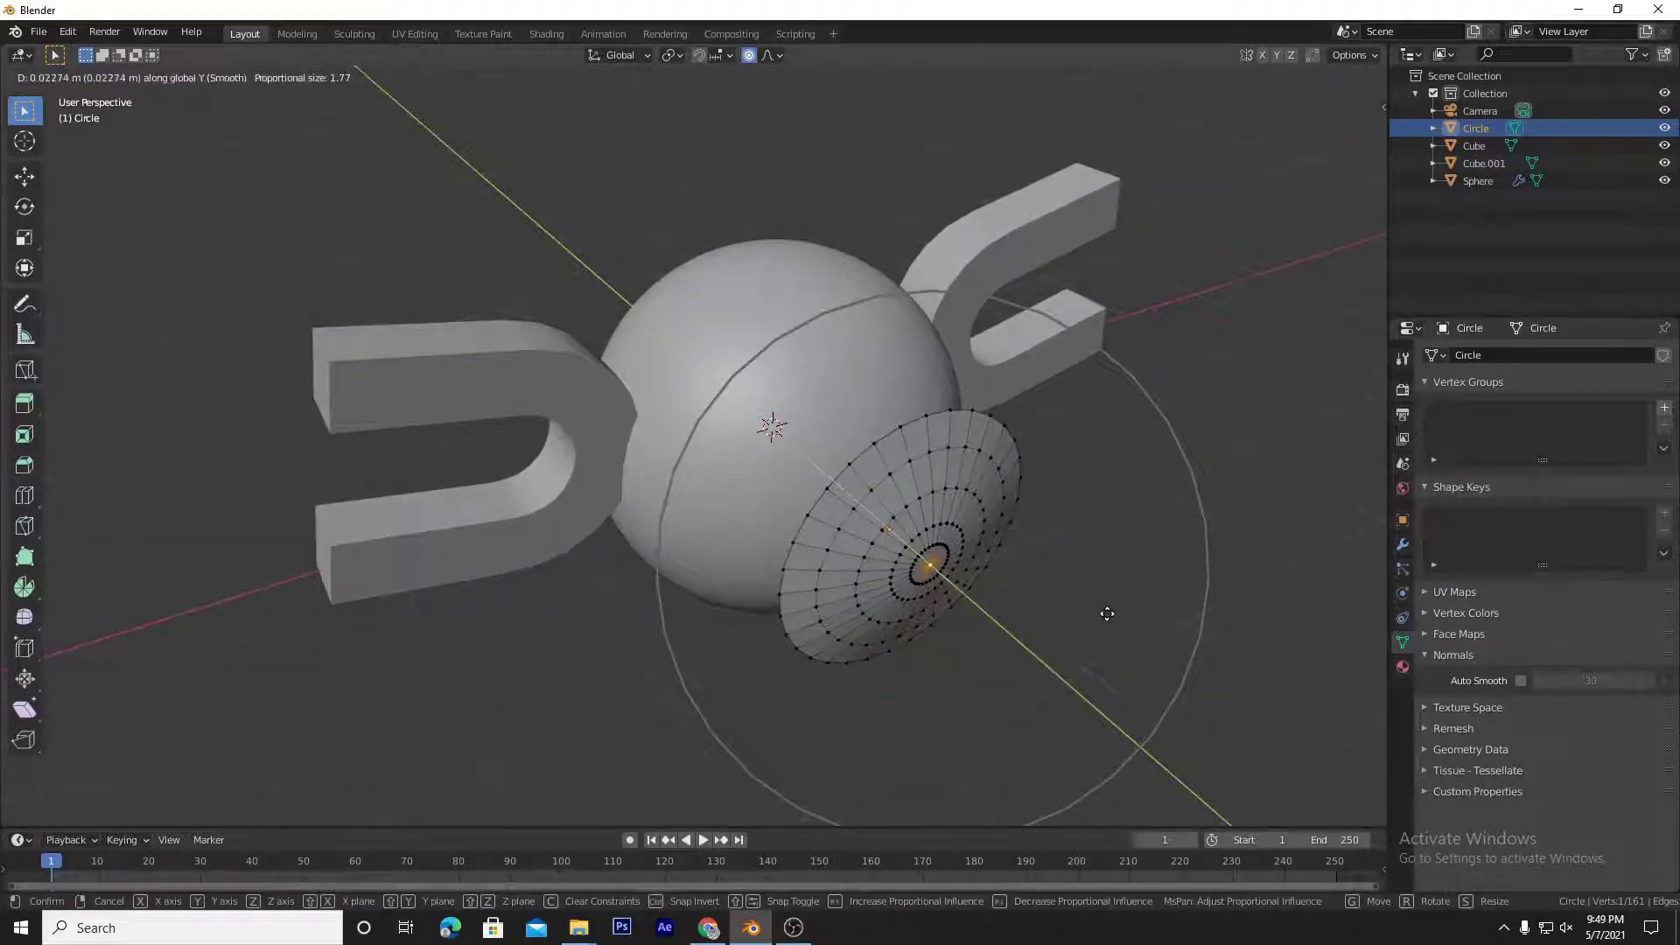
pyautogui.click(1106, 611)
# Step: Select the disc's entire mesh and extrude it by about 0.06 m to give it thickness
pyautogui.press('Tab')
pyautogui.scroll(-2, 1219, 607)
pyautogui.moveTo(1219, 607); pyautogui.dragTo(785, 510, button='middle')
pyautogui.press('Tab')
pyautogui.press('a')
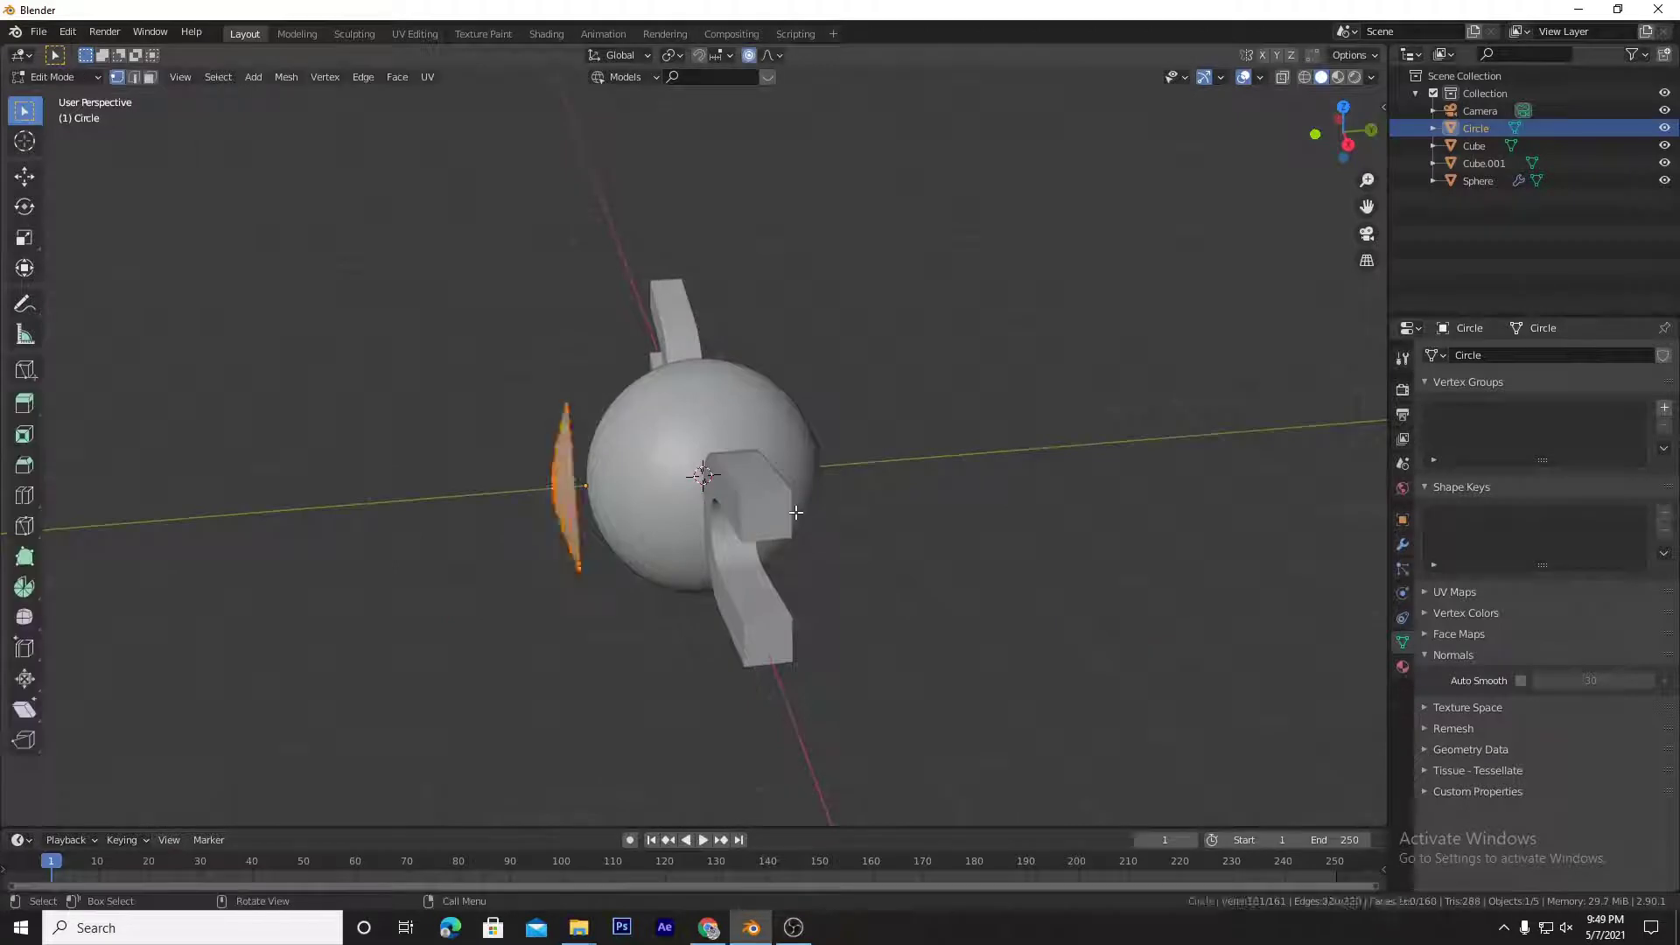
pyautogui.press('e')
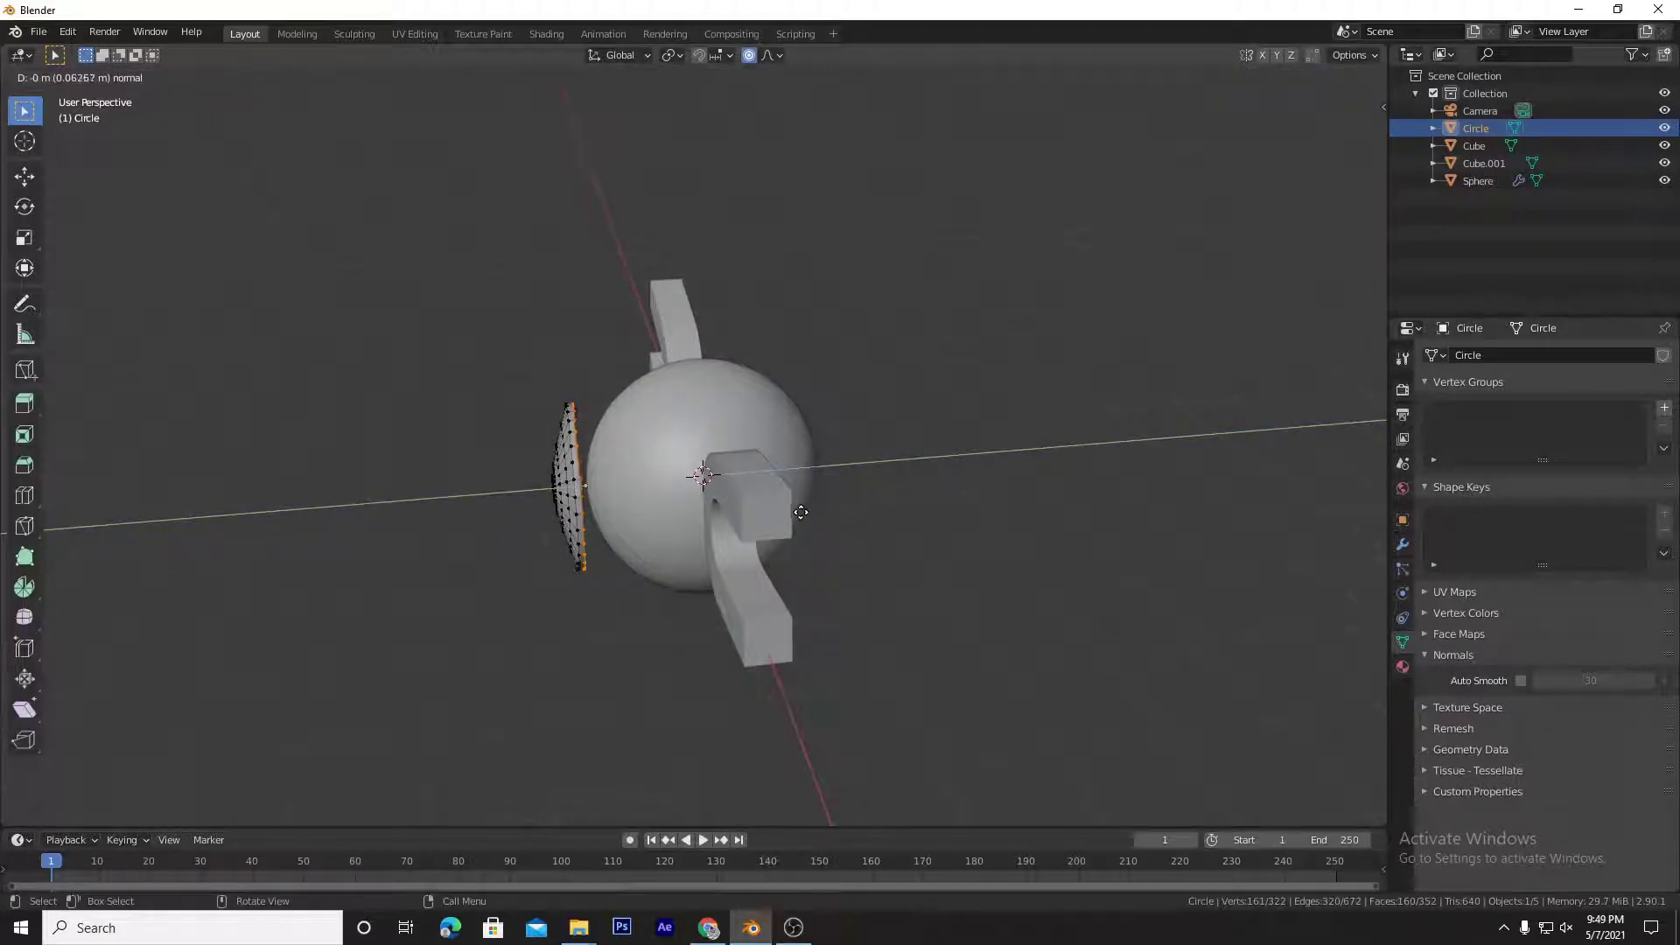
pyautogui.click(801, 512)
pyautogui.press('Tab')
# Step: Scale the disc to 0.932 and move it about 0.37 m along Y against the sphere's front
pyautogui.moveTo(717, 543); pyautogui.dragTo(933, 585, button='middle')
pyautogui.press('s')
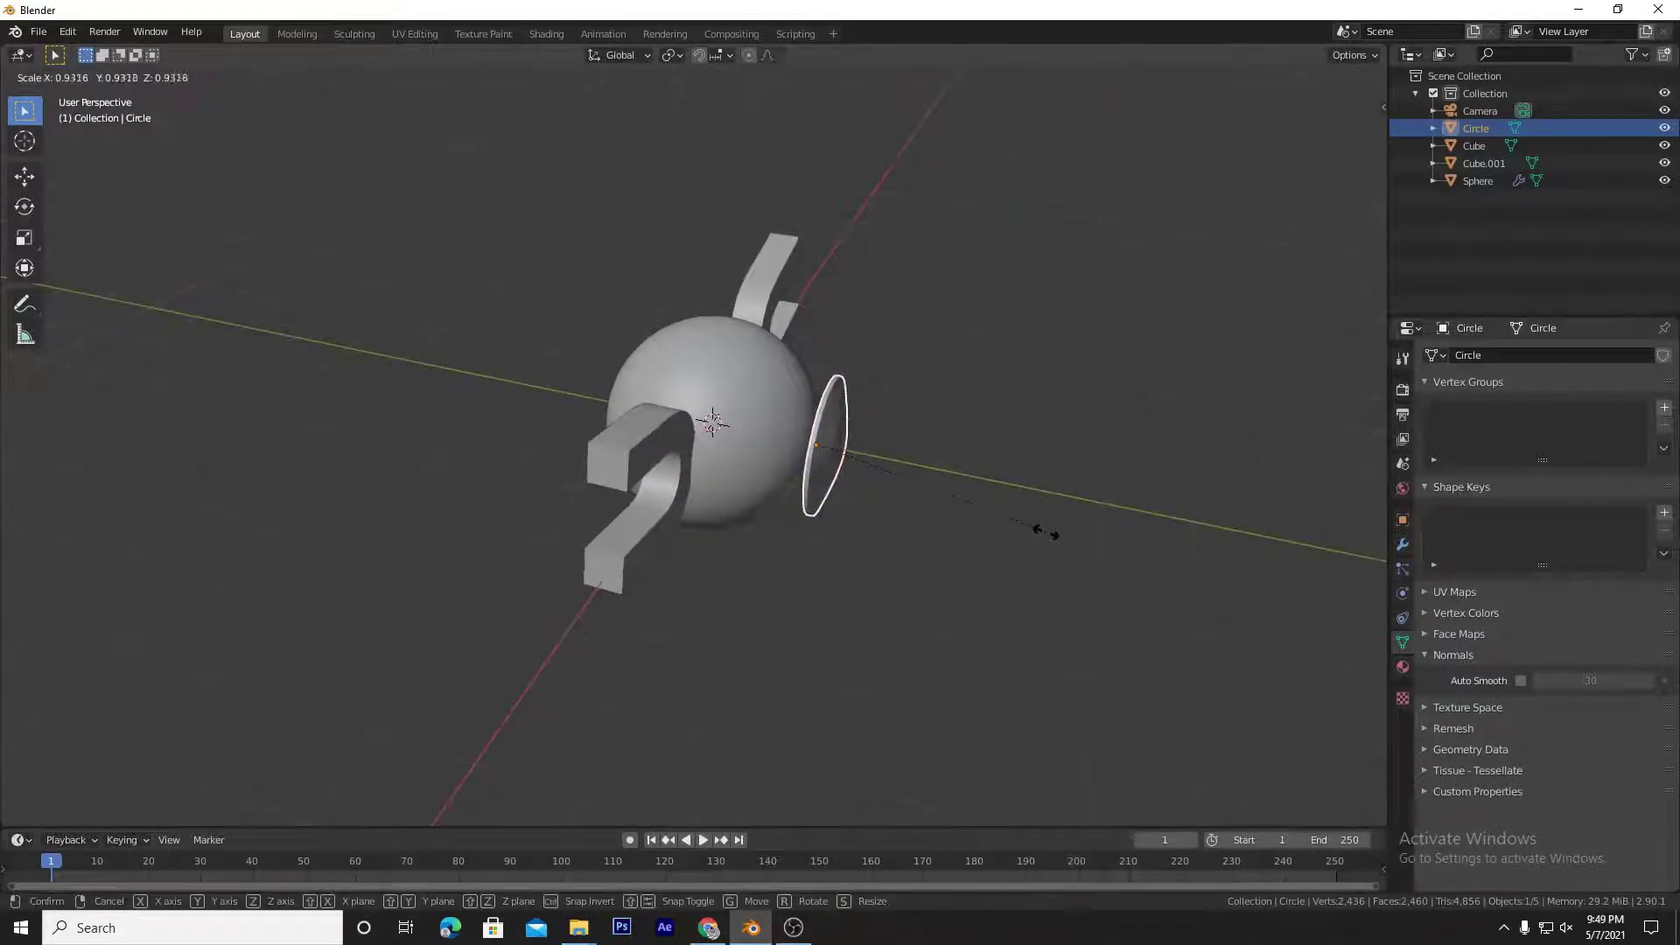
pyautogui.click(1047, 531)
pyautogui.press('g')
pyautogui.press('y')
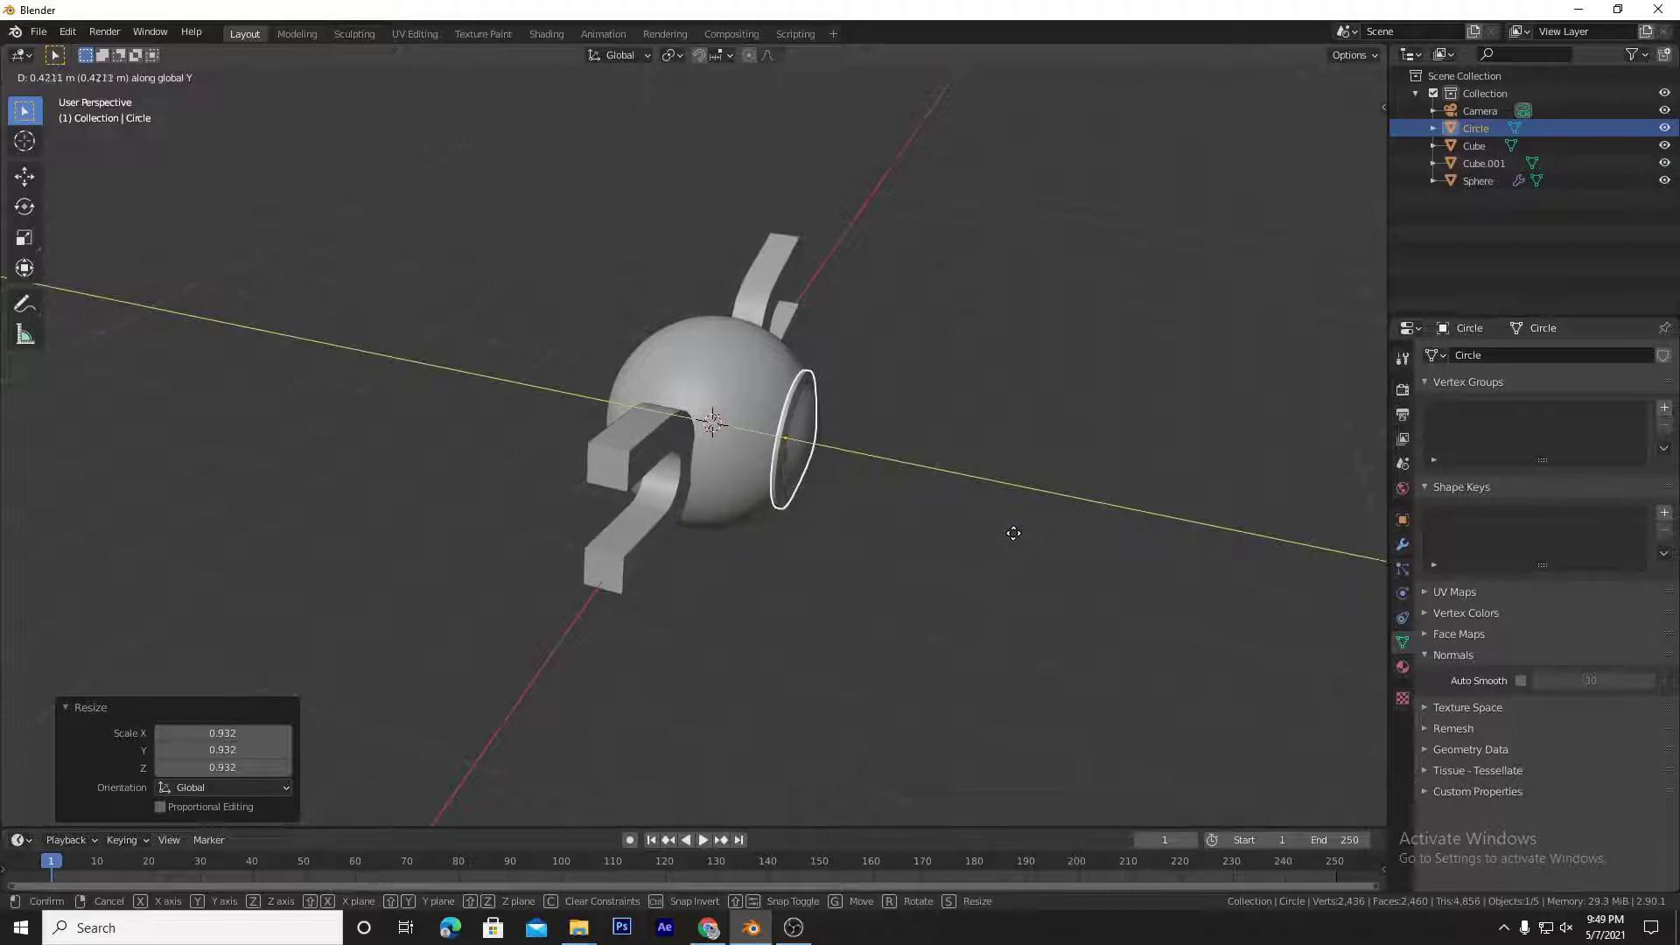
pyautogui.click(973, 530)
# Step: Shade the disc smooth and apply a level 1 subdivision to it
pyautogui.scroll(2, 973, 525)
pyautogui.moveTo(973, 525); pyautogui.dragTo(812, 478, button='middle')
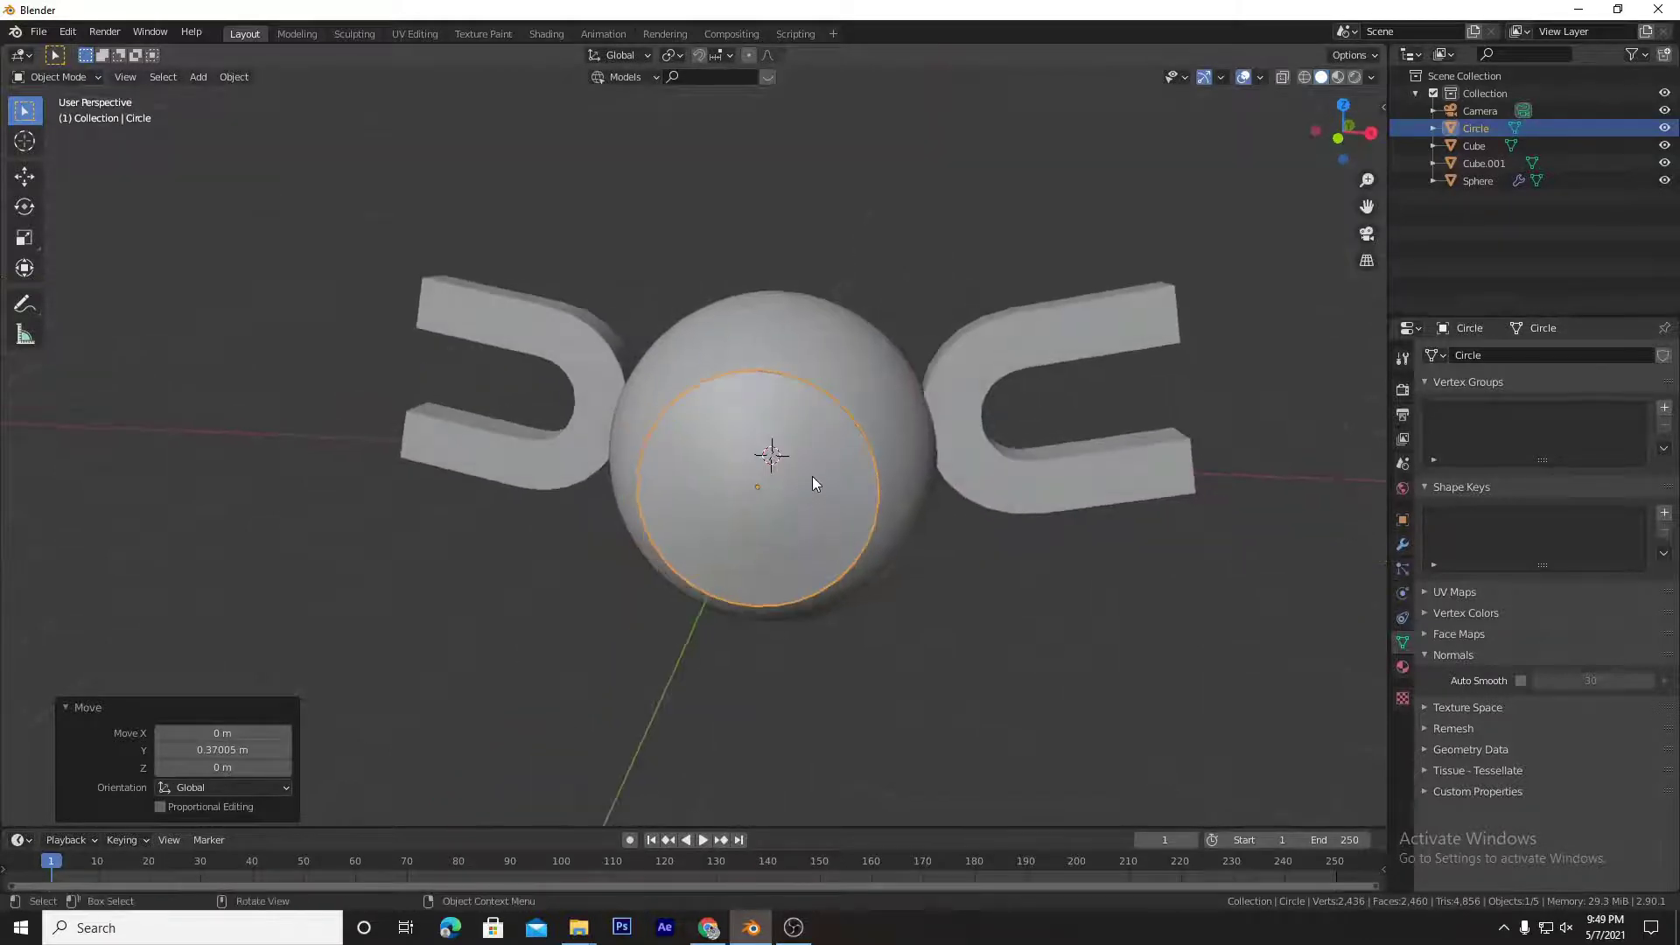
pyautogui.rightClick(812, 476)
pyautogui.click(812, 477)
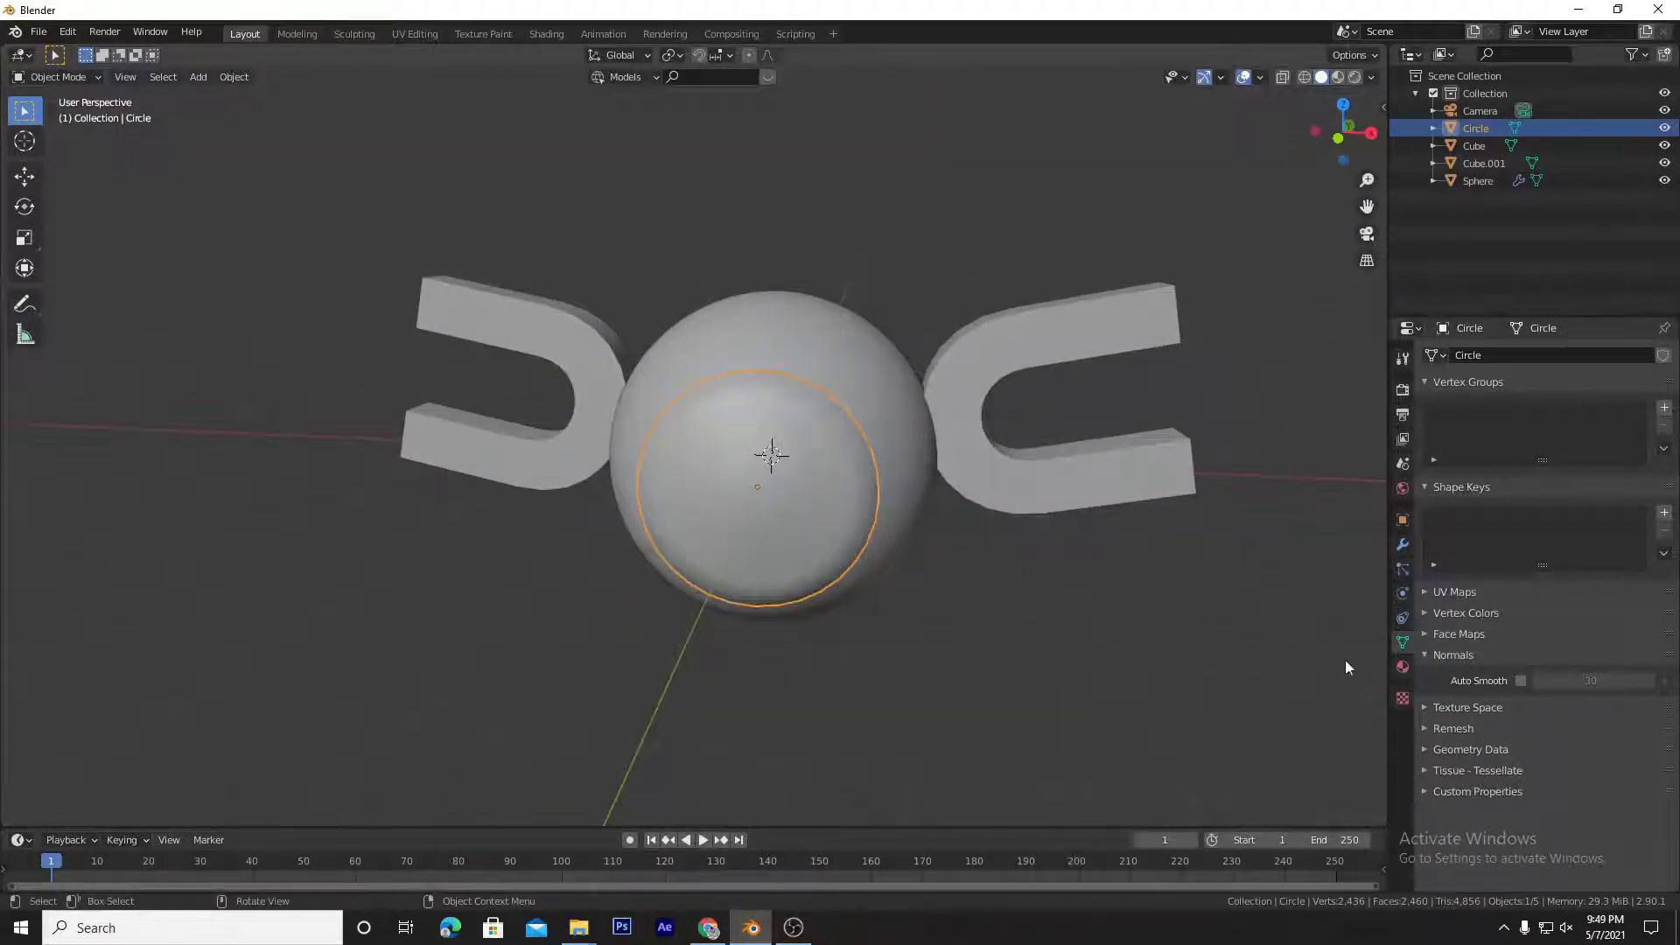
pyautogui.moveTo(1007, 643); pyautogui.dragTo(953, 727, button='middle')
pyautogui.hotkey('ctrl', '1')
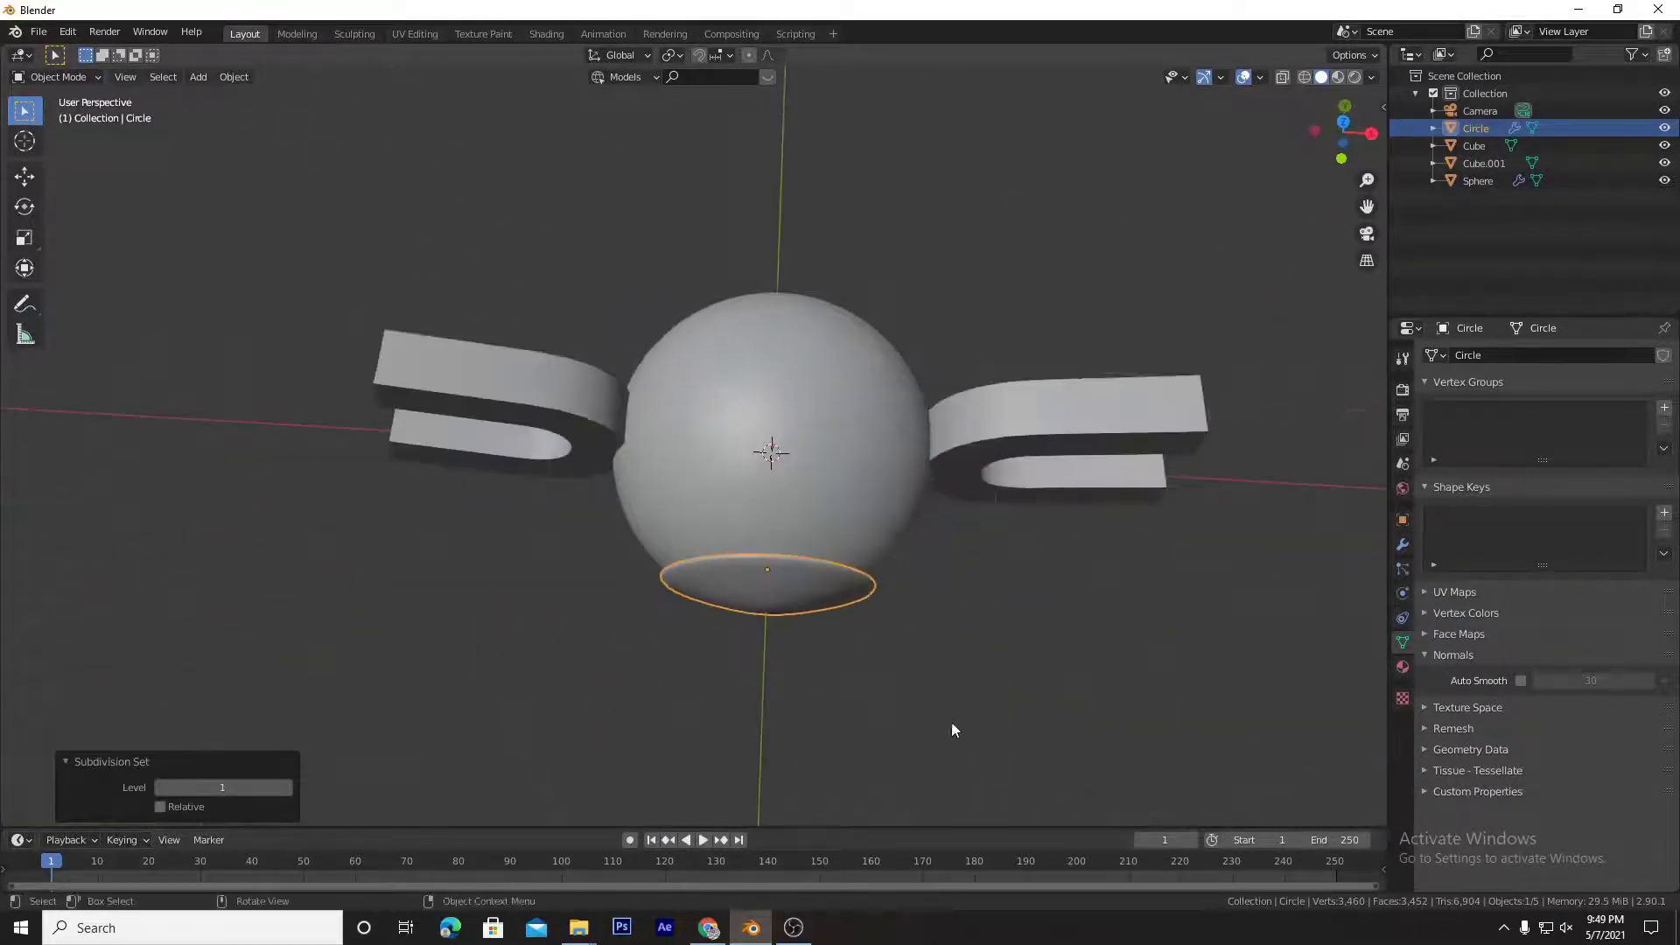
pyautogui.moveTo(912, 596); pyautogui.dragTo(928, 520, button='middle')
pyautogui.click(922, 520)
pyautogui.moveTo(1019, 684); pyautogui.dragTo(848, 498, button='middle')
pyautogui.click(986, 632)
pyautogui.click(891, 559)
pyautogui.moveTo(891, 558); pyautogui.dragTo(821, 564, button='middle')
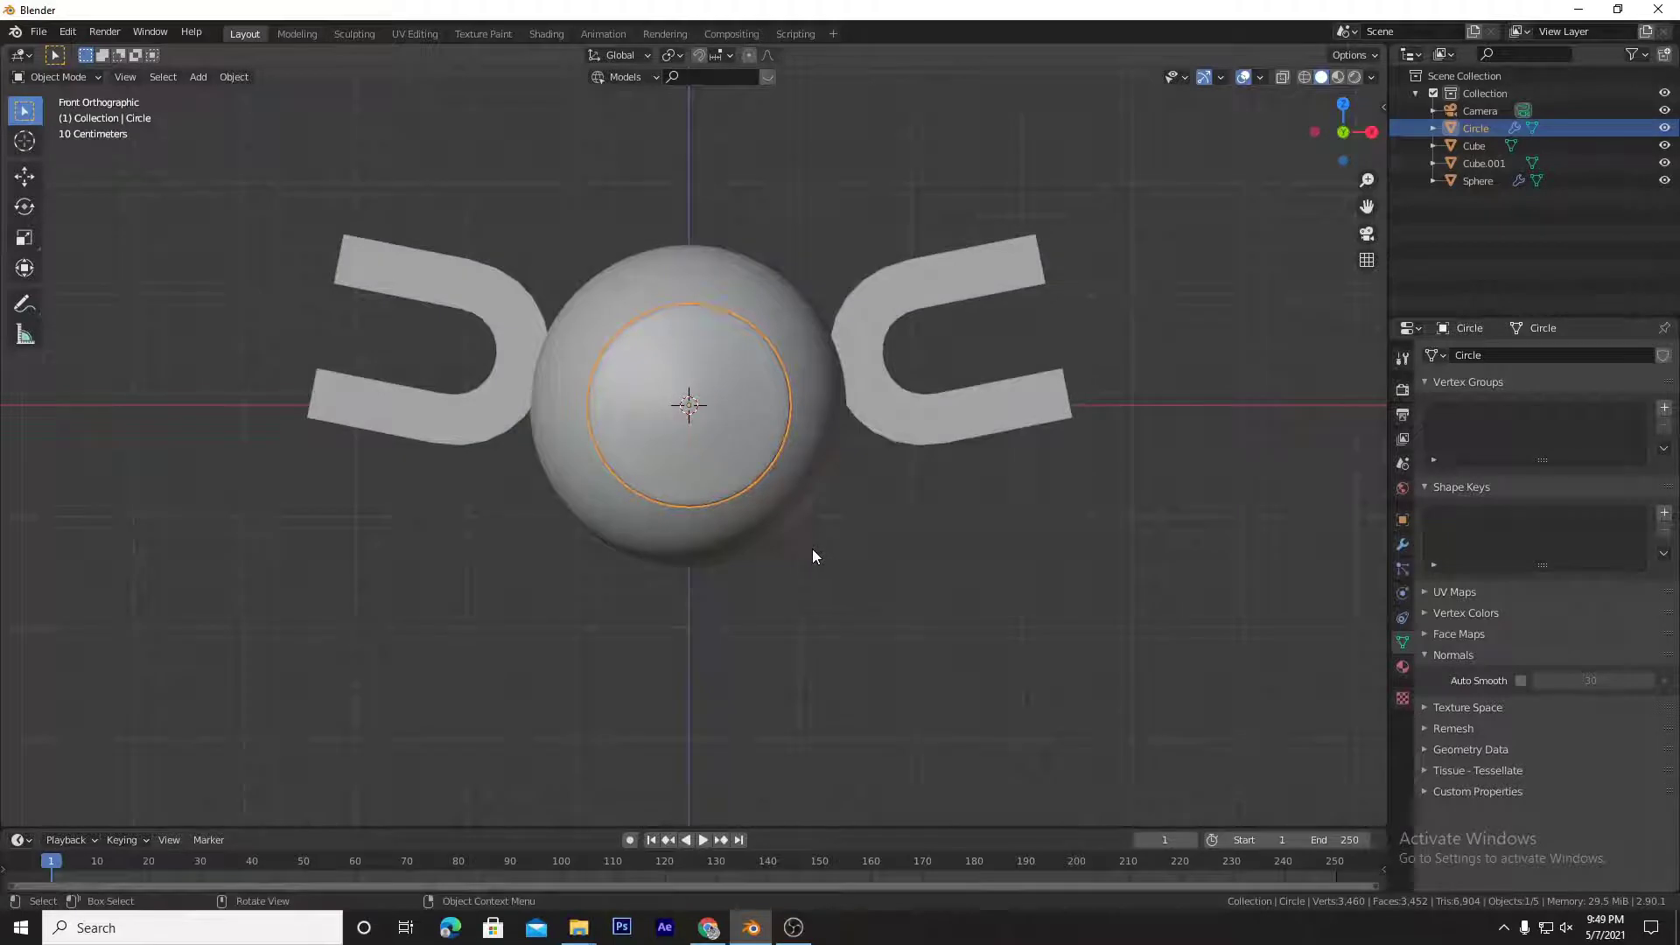
pyautogui.hotkey('shift', 'a')
pyautogui.moveTo(691, 399)
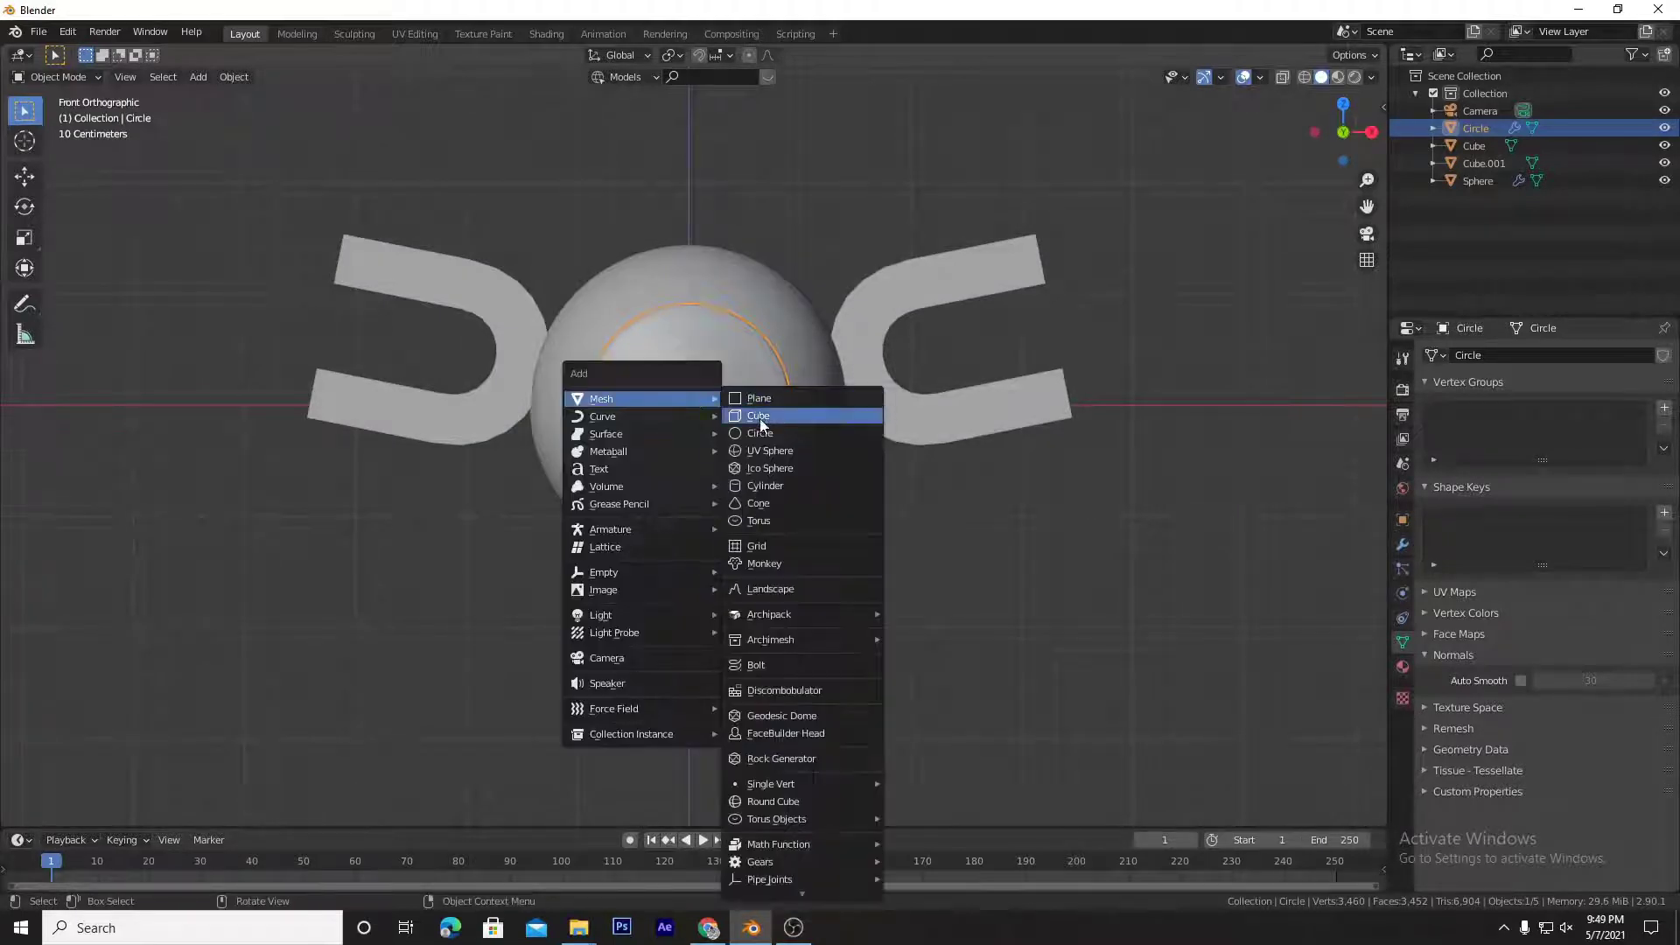
pyautogui.click(758, 451)
pyautogui.press('s')
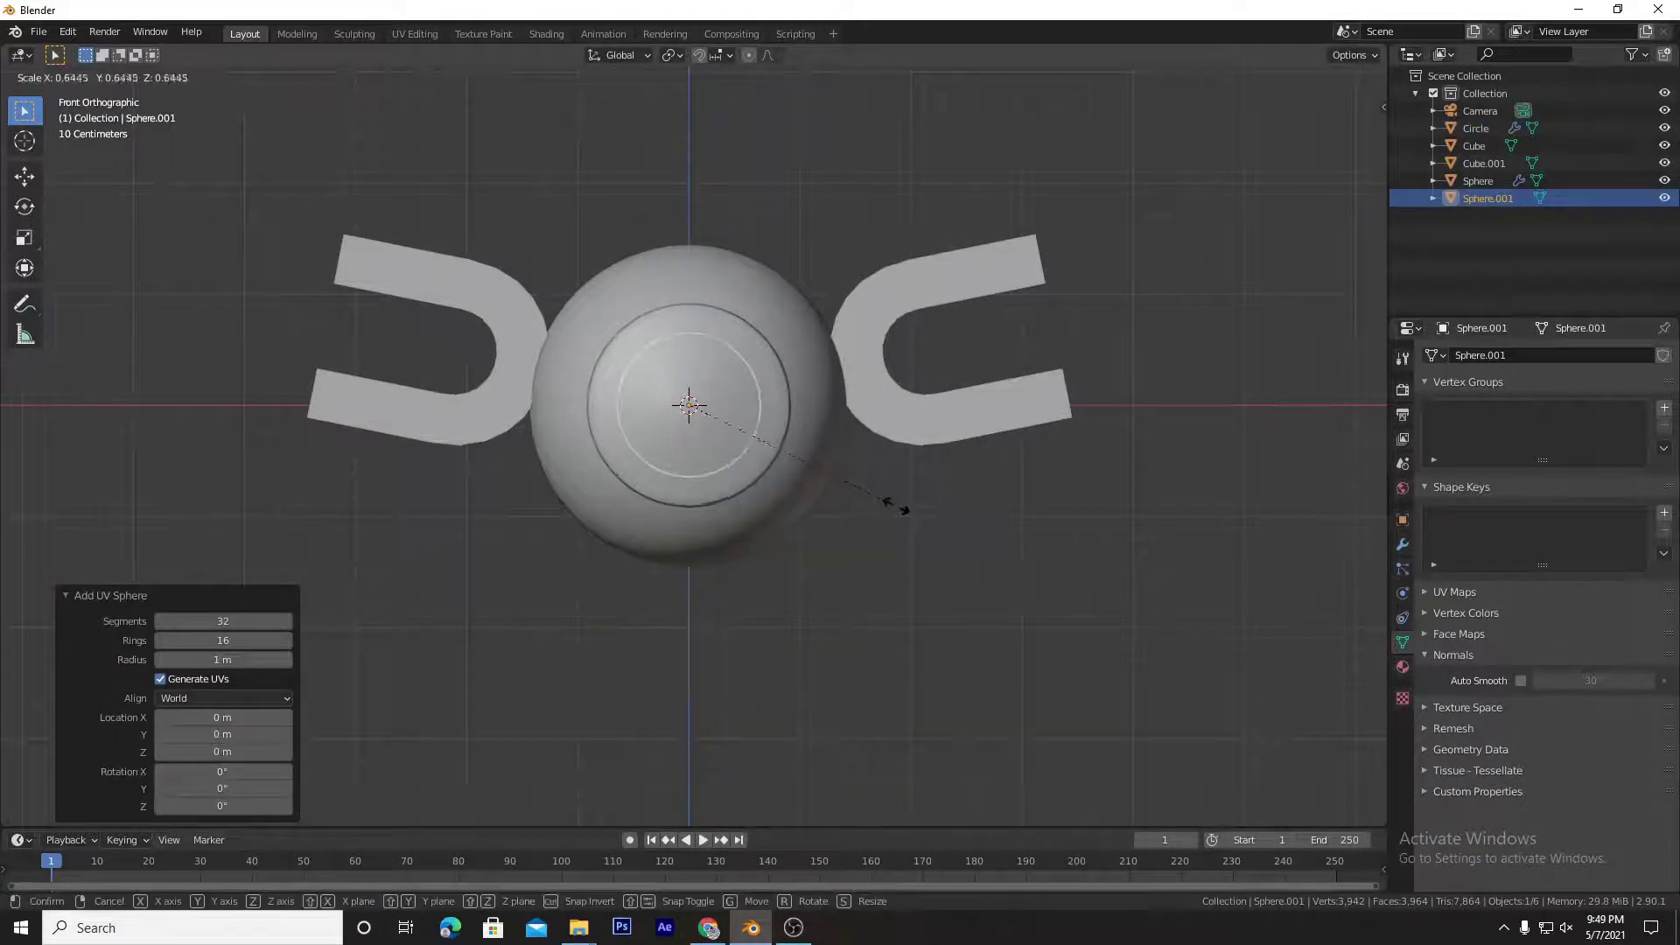
pyautogui.click(896, 505)
pyautogui.rightClick(897, 505)
pyautogui.press('x')
pyautogui.click(737, 370)
# Step: Add a UV sphere and move it about 2.26 m along negative Y, out in front of the disc
pyautogui.hotkey('shift', 'a')
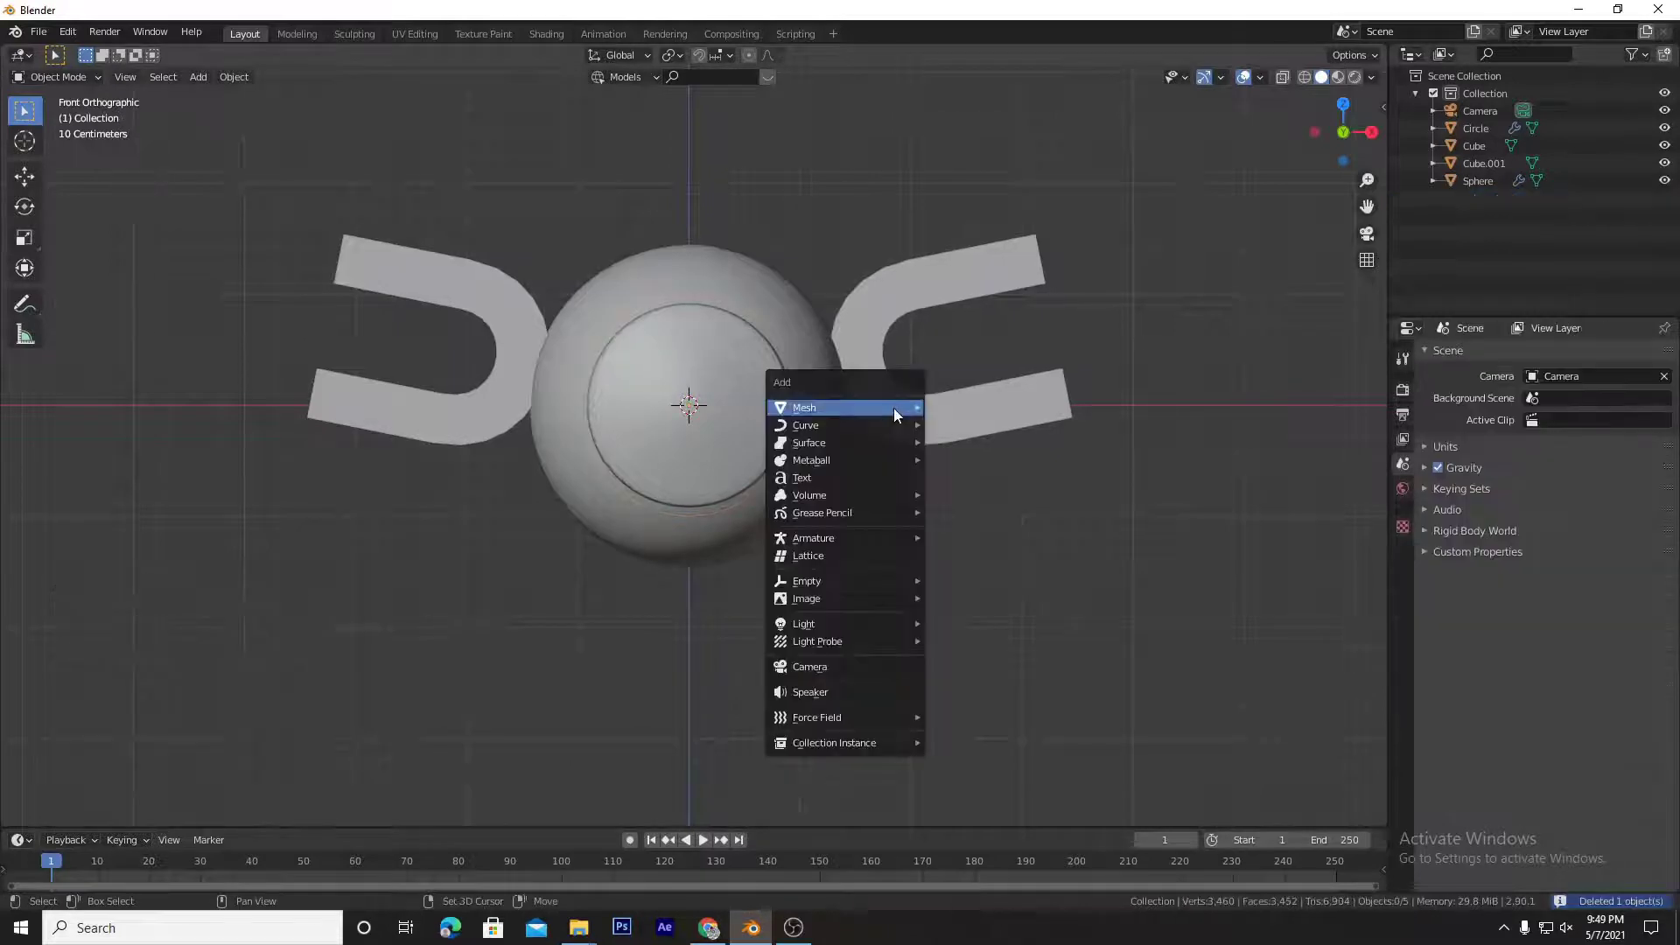
pyautogui.moveTo(833, 404)
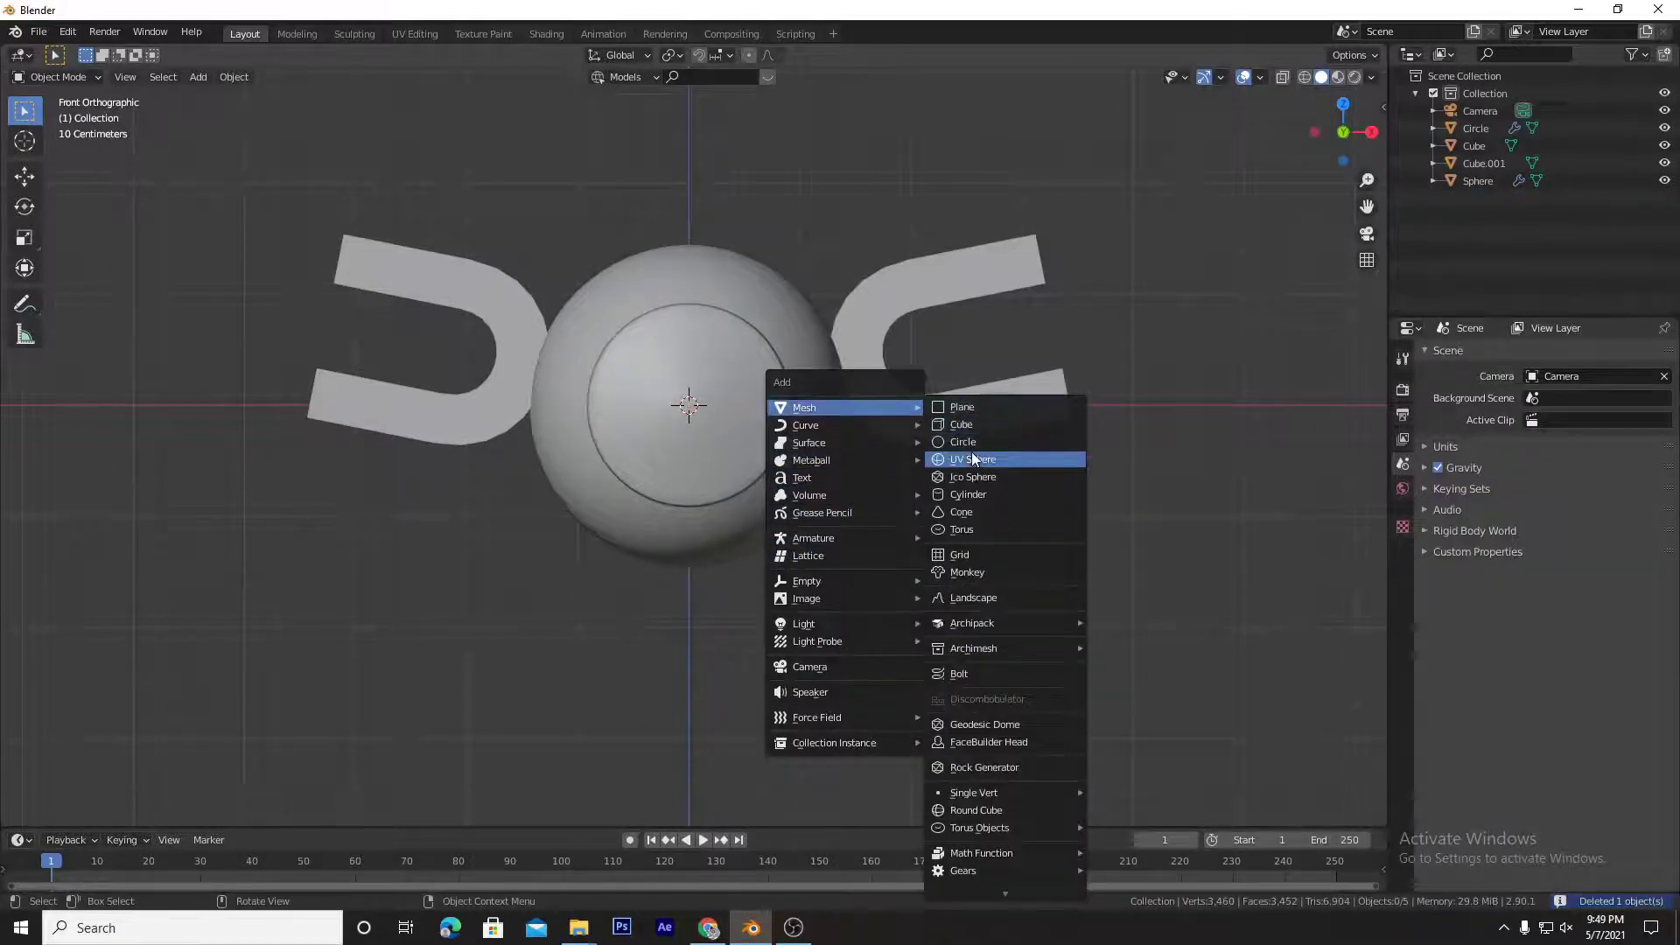
pyautogui.click(971, 452)
pyautogui.press('s')
pyautogui.click(846, 441)
pyautogui.rightClick(846, 439)
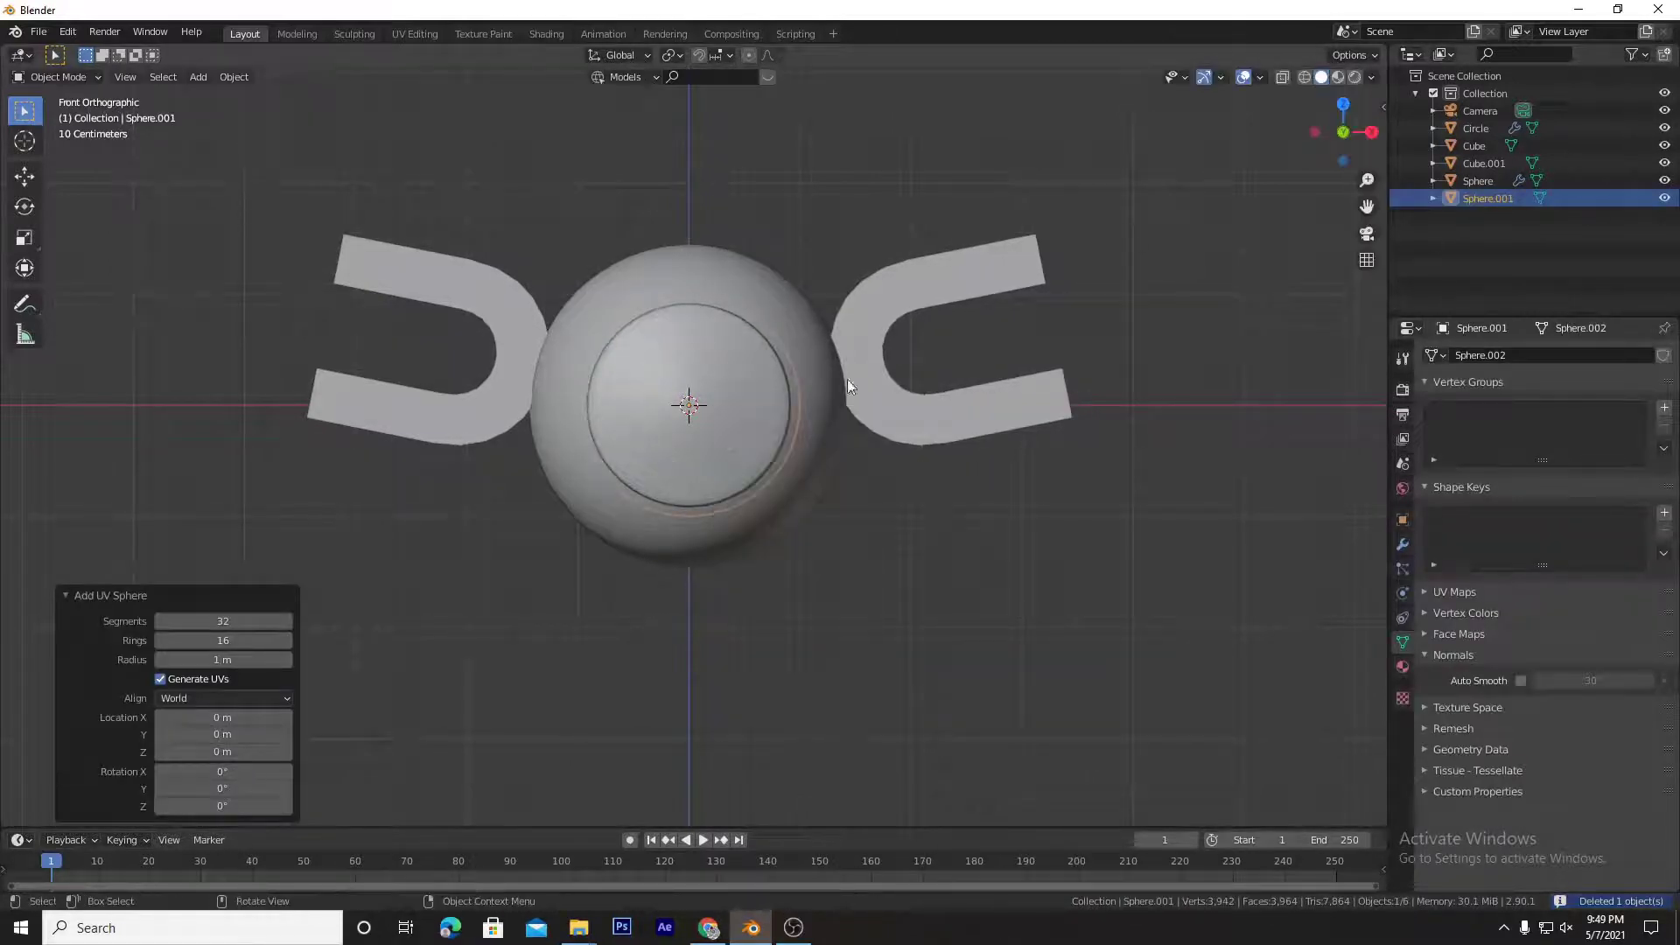
pyautogui.moveTo(848, 452); pyautogui.dragTo(969, 518, button='middle')
pyautogui.press('g')
pyautogui.press('y')
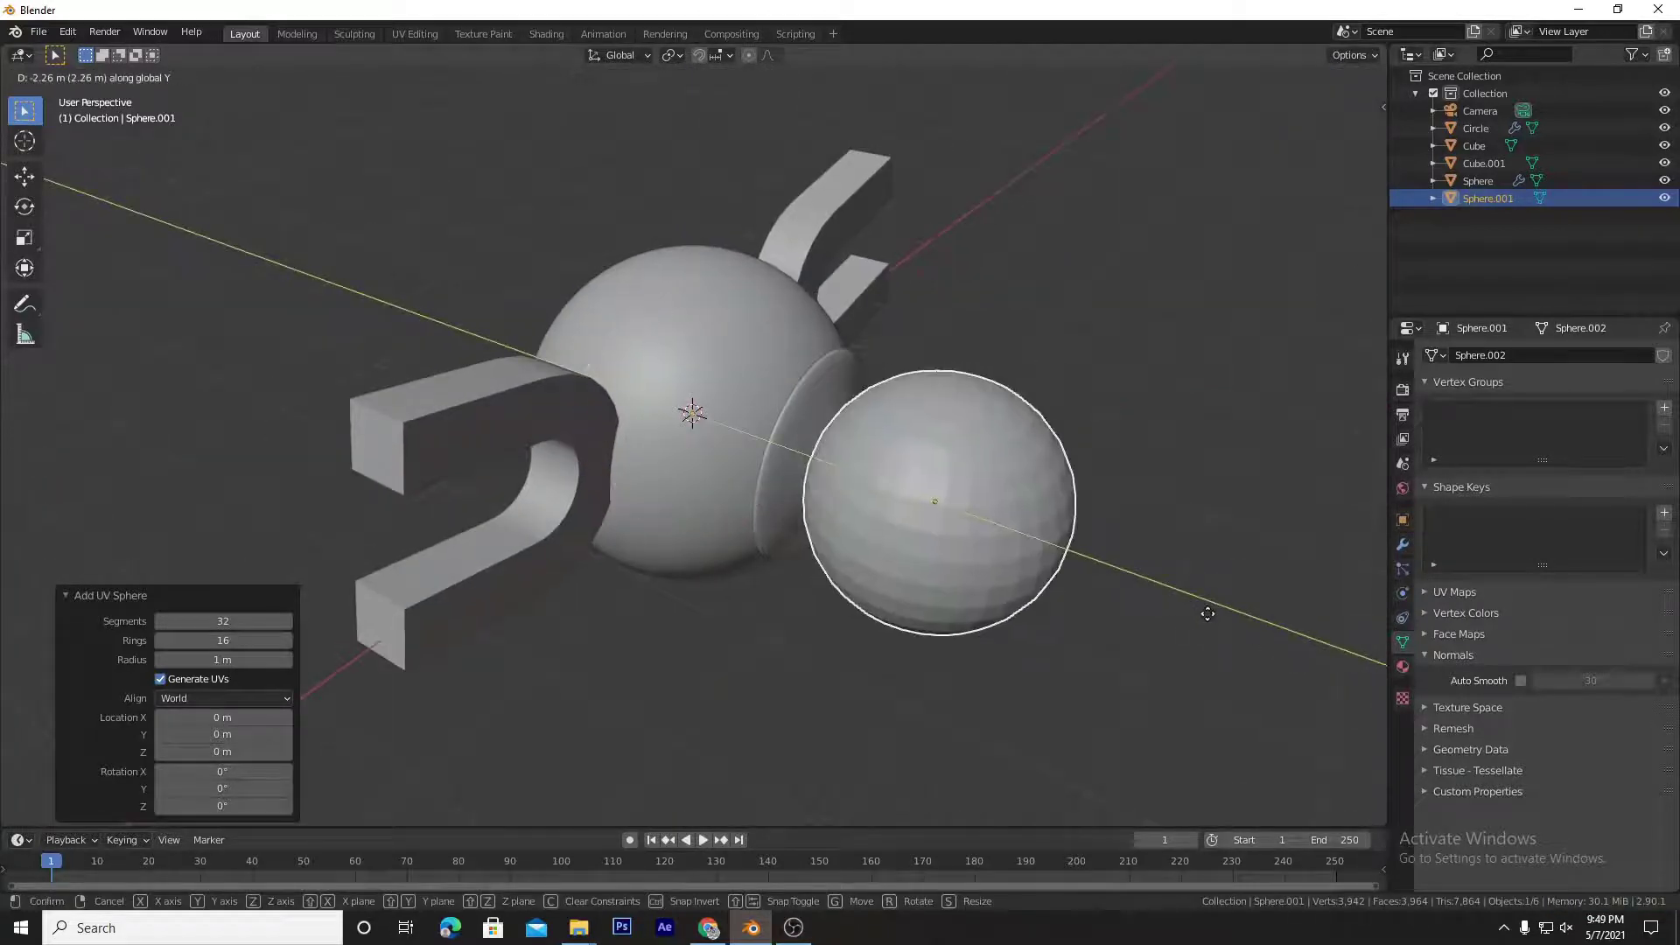
pyautogui.click(1208, 613)
# Step: Scale the new UV sphere to 0.084 and move it back along Y until it sits on the disc's center
pyautogui.press('s')
pyautogui.click(949, 521)
pyautogui.press('KP_5')
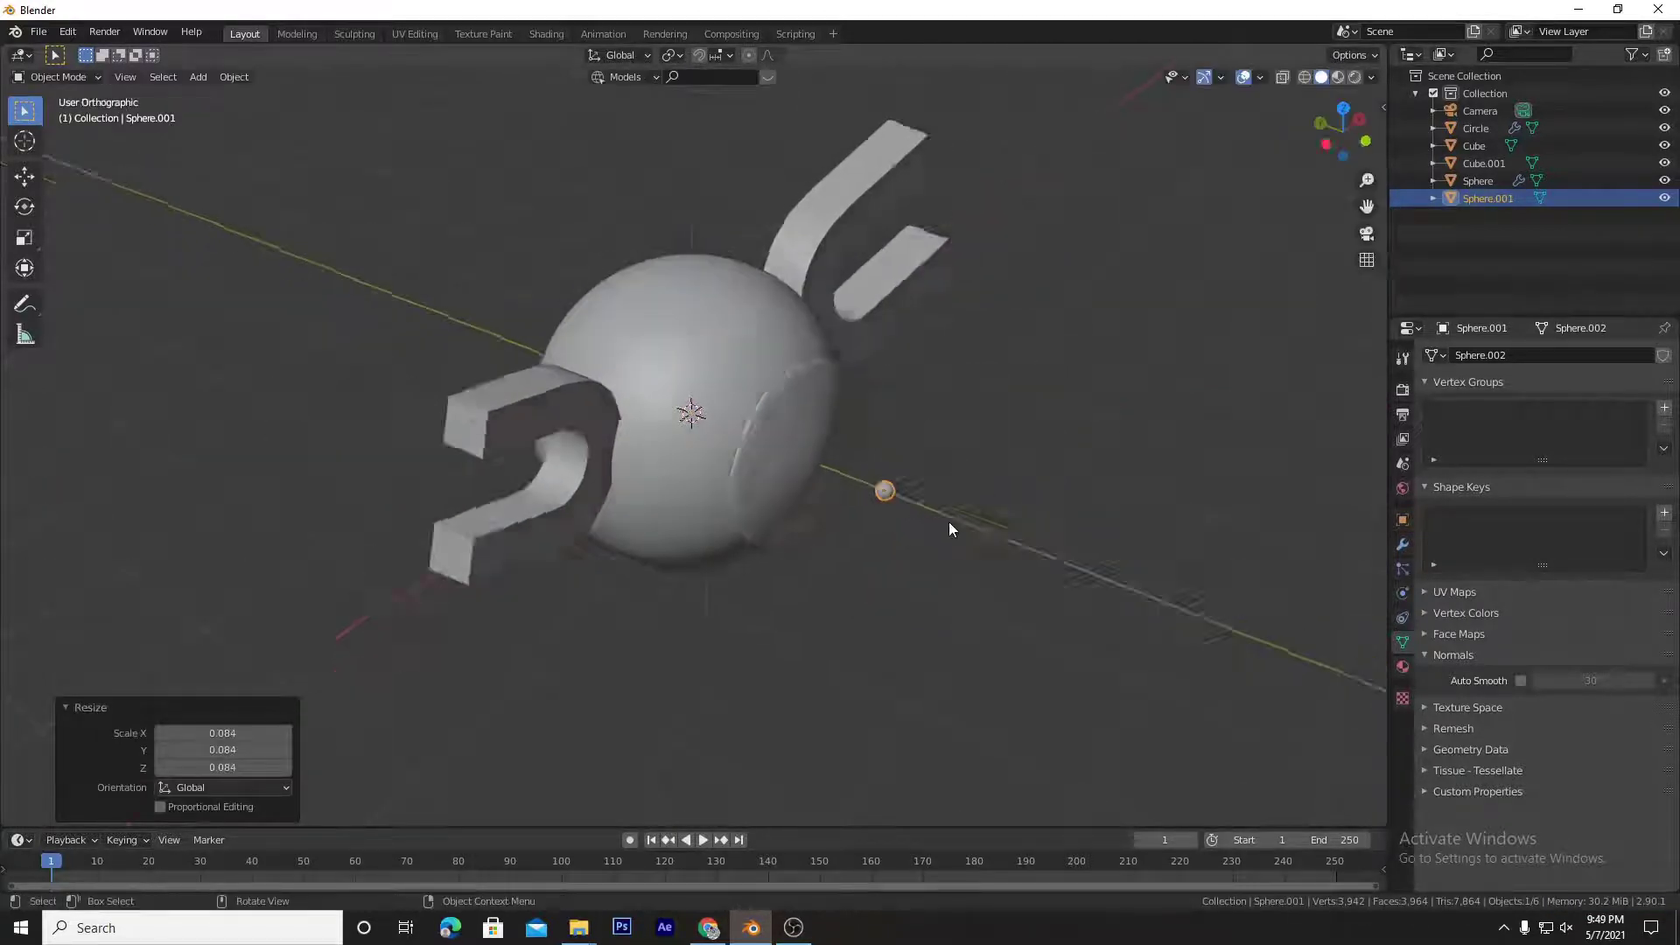
pyautogui.press('KP_1')
pyautogui.press('g')
pyautogui.press('y')
pyautogui.click(962, 538)
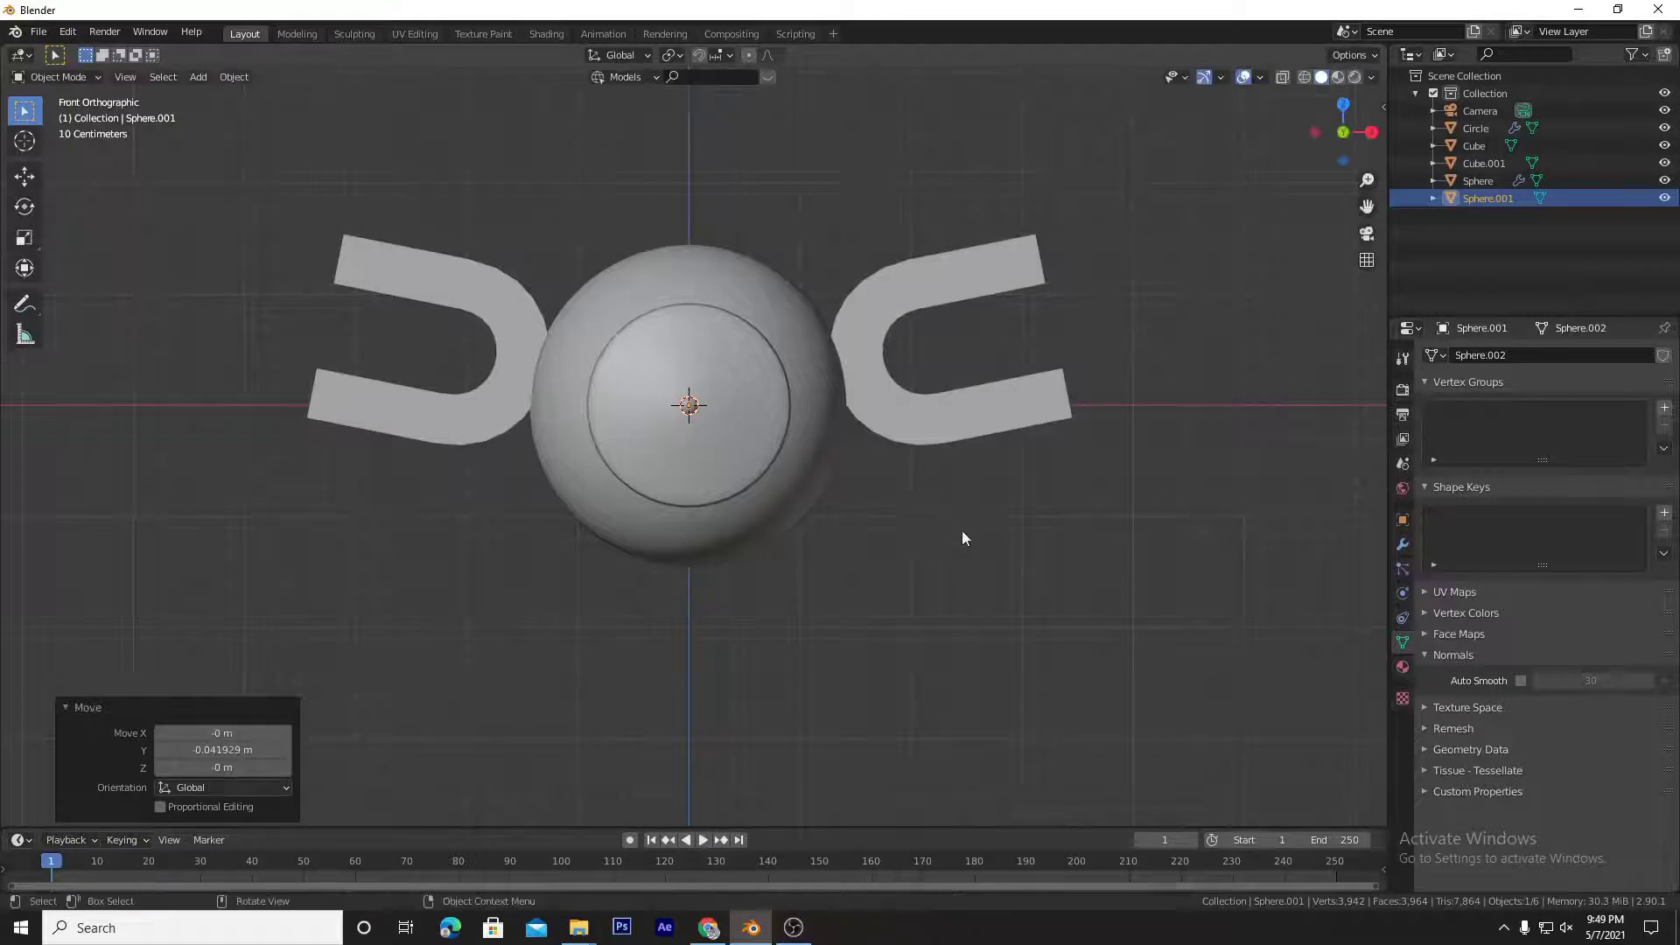
pyautogui.moveTo(963, 539); pyautogui.dragTo(1085, 564, button='middle')
pyautogui.press('g')
pyautogui.press('y')
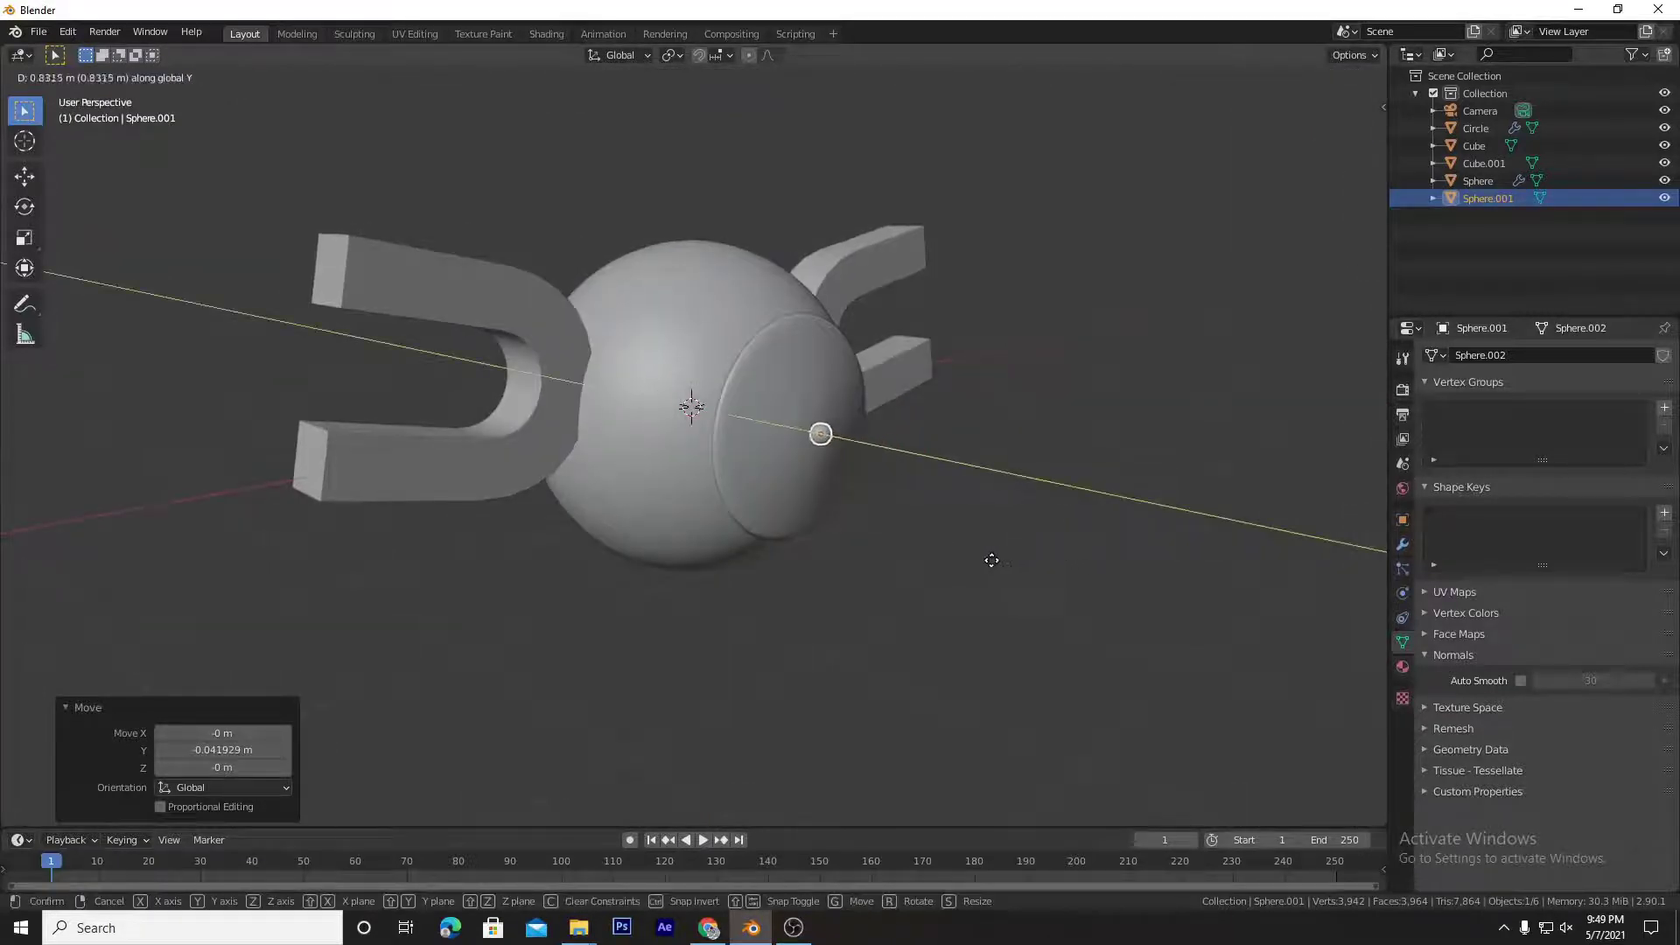
pyautogui.click(1011, 555)
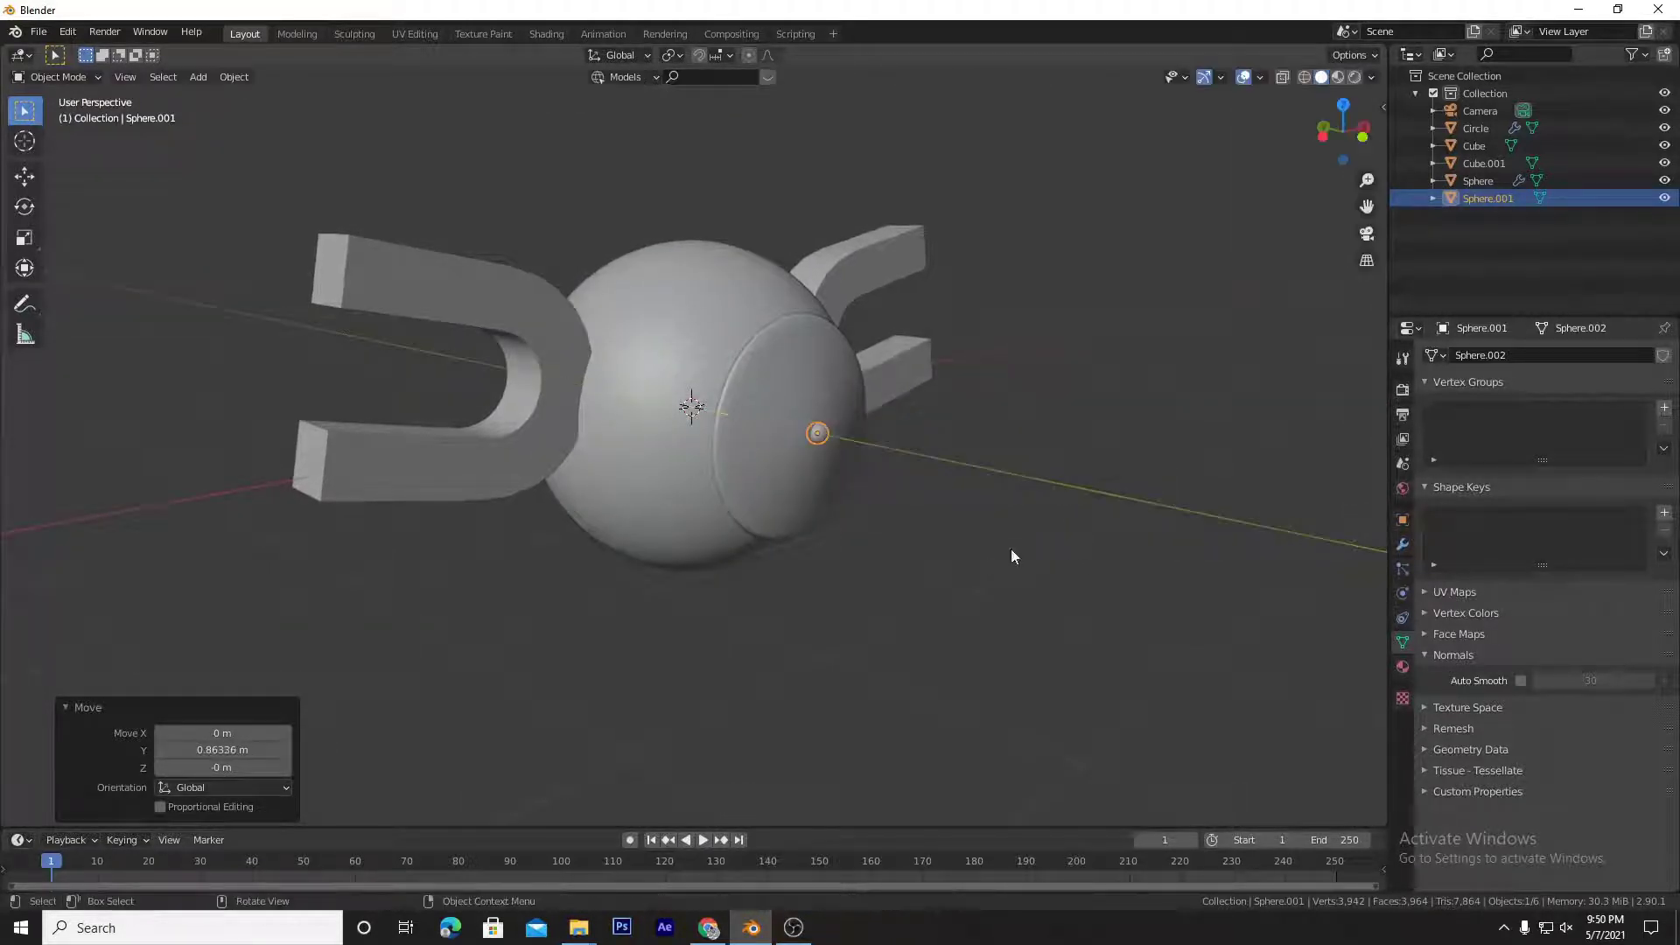
# Step: Shade the small sphere at the disc's center smooth
pyautogui.click(1049, 487)
pyautogui.moveTo(1049, 487); pyautogui.dragTo(886, 462, button='middle')
pyautogui.click(665, 416)
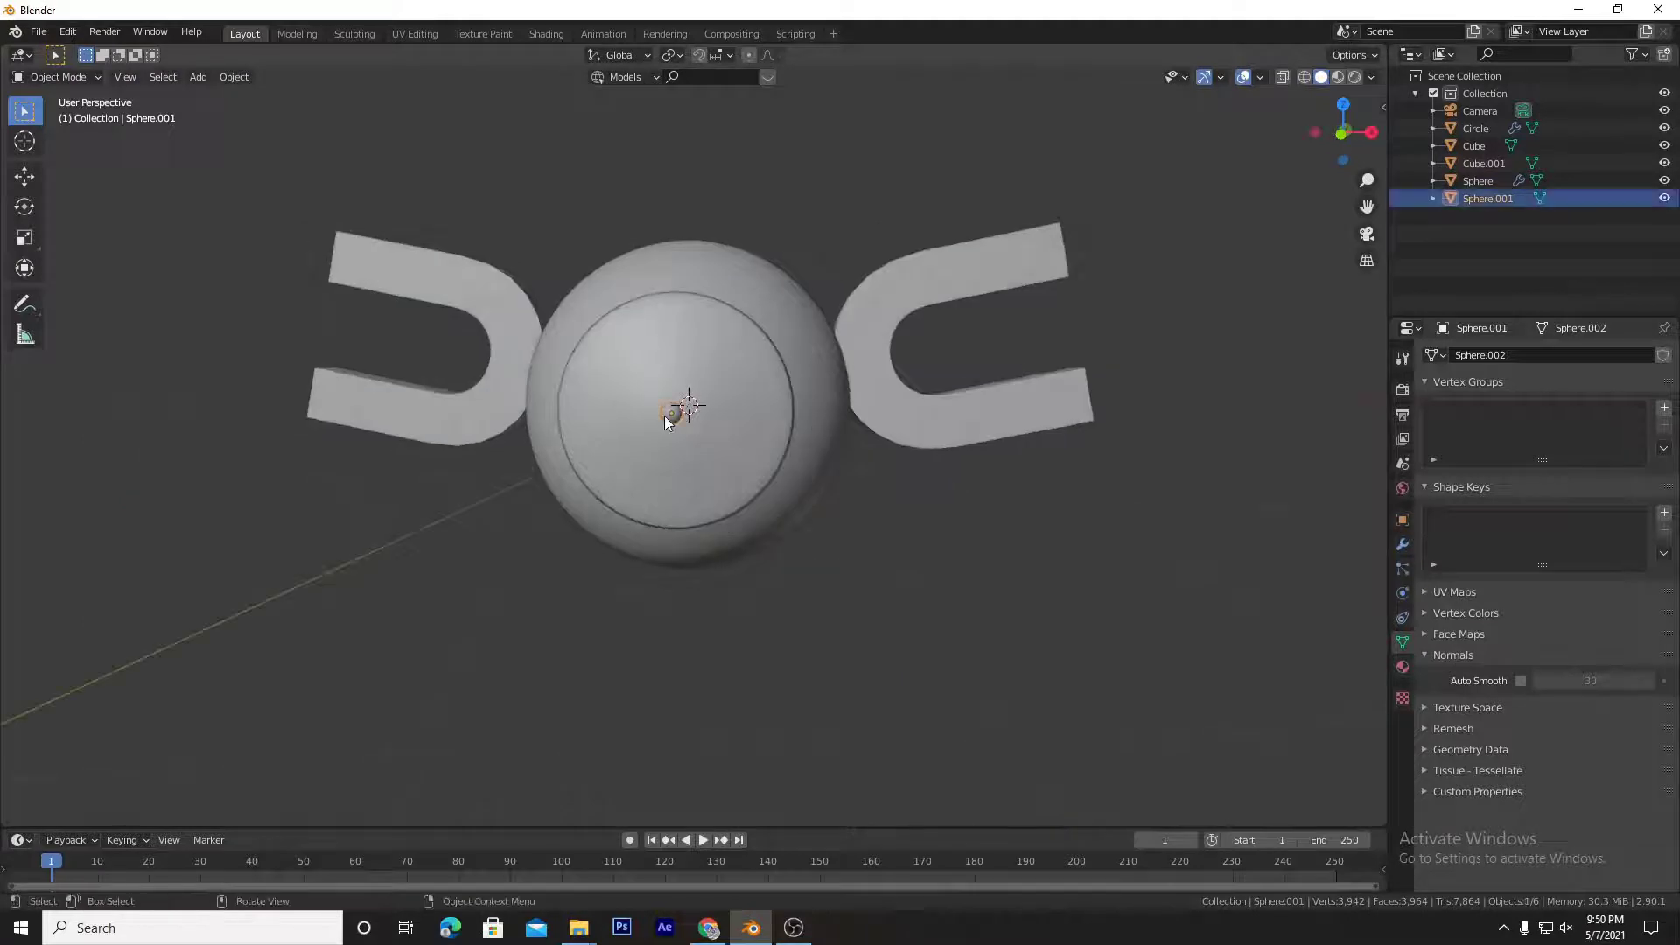
pyautogui.rightClick(664, 417)
# Step: In front view, place the 3D cursor at the top of the large sphere and add a Bolt mesh there
pyautogui.press('KP_1')
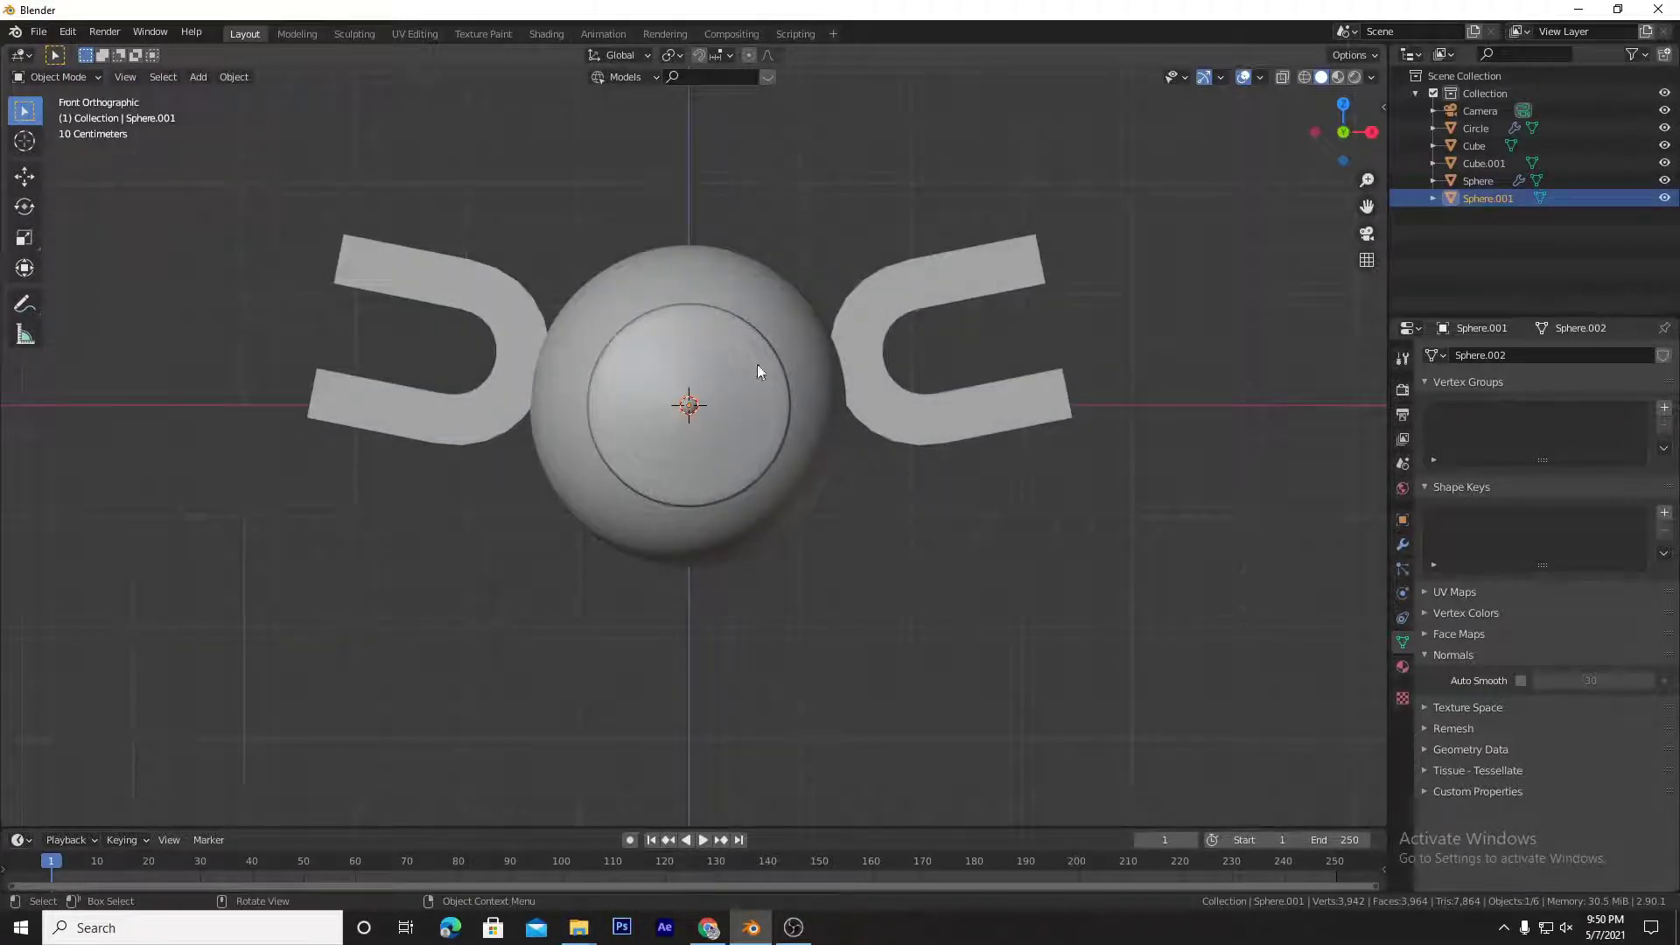
pyautogui.keyDown('shift'); pyautogui.rightClick(685, 242); pyautogui.keyUp('shift')
pyautogui.hotkey('shift', 'a')
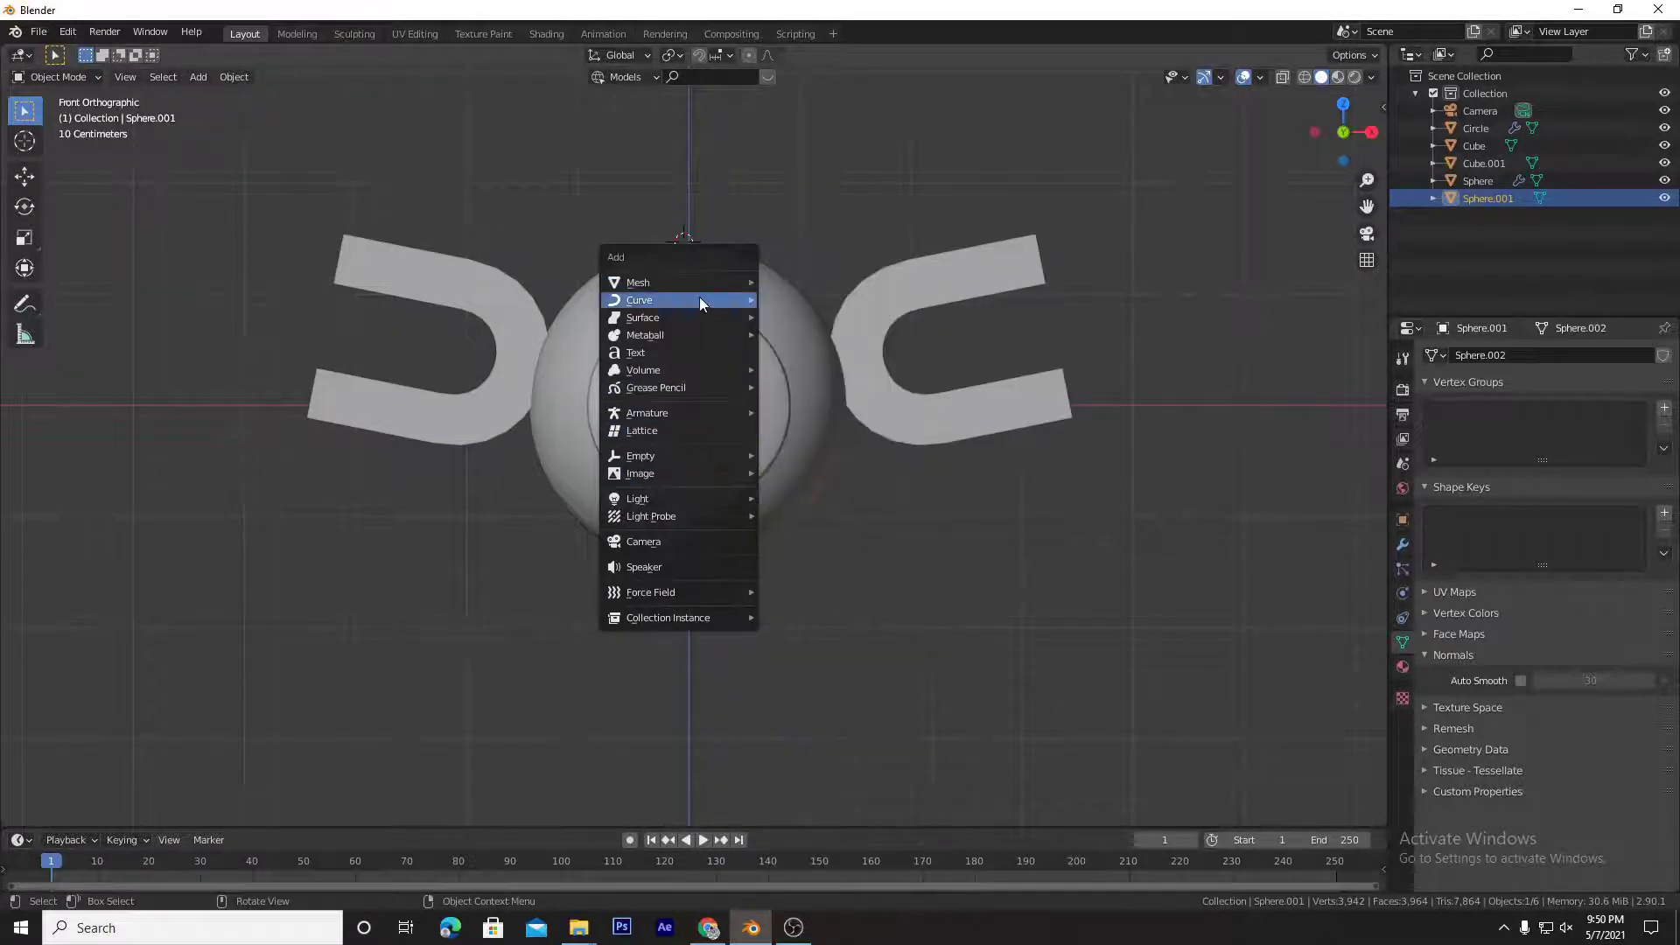
pyautogui.moveTo(746, 285)
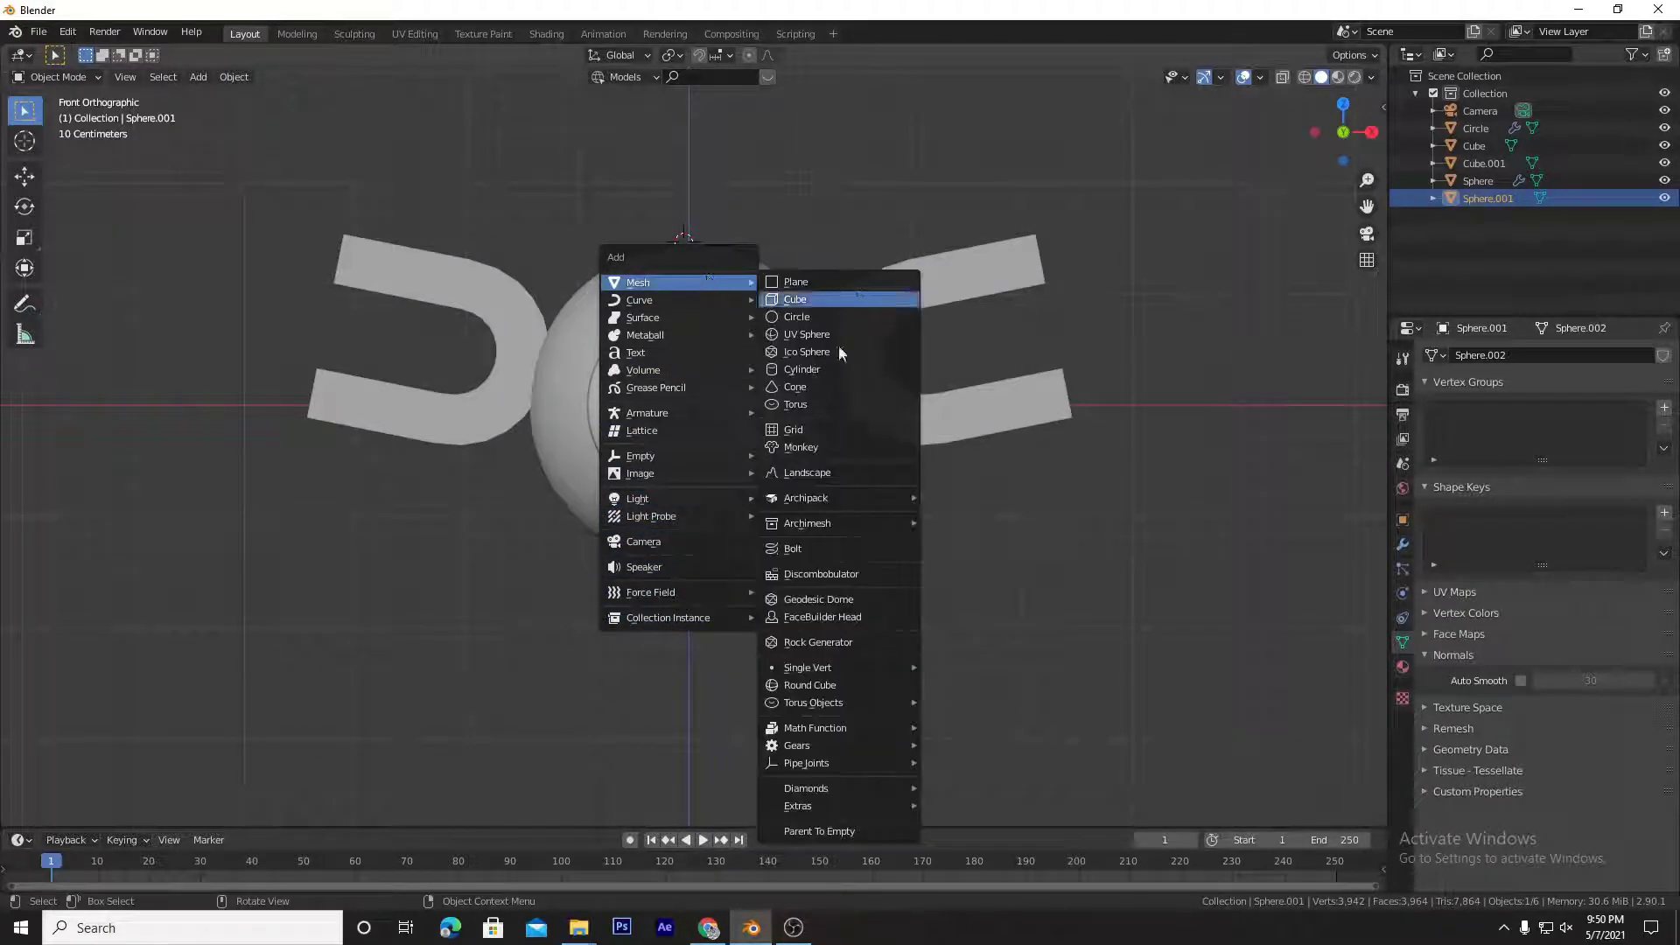
pyautogui.moveTo(855, 760)
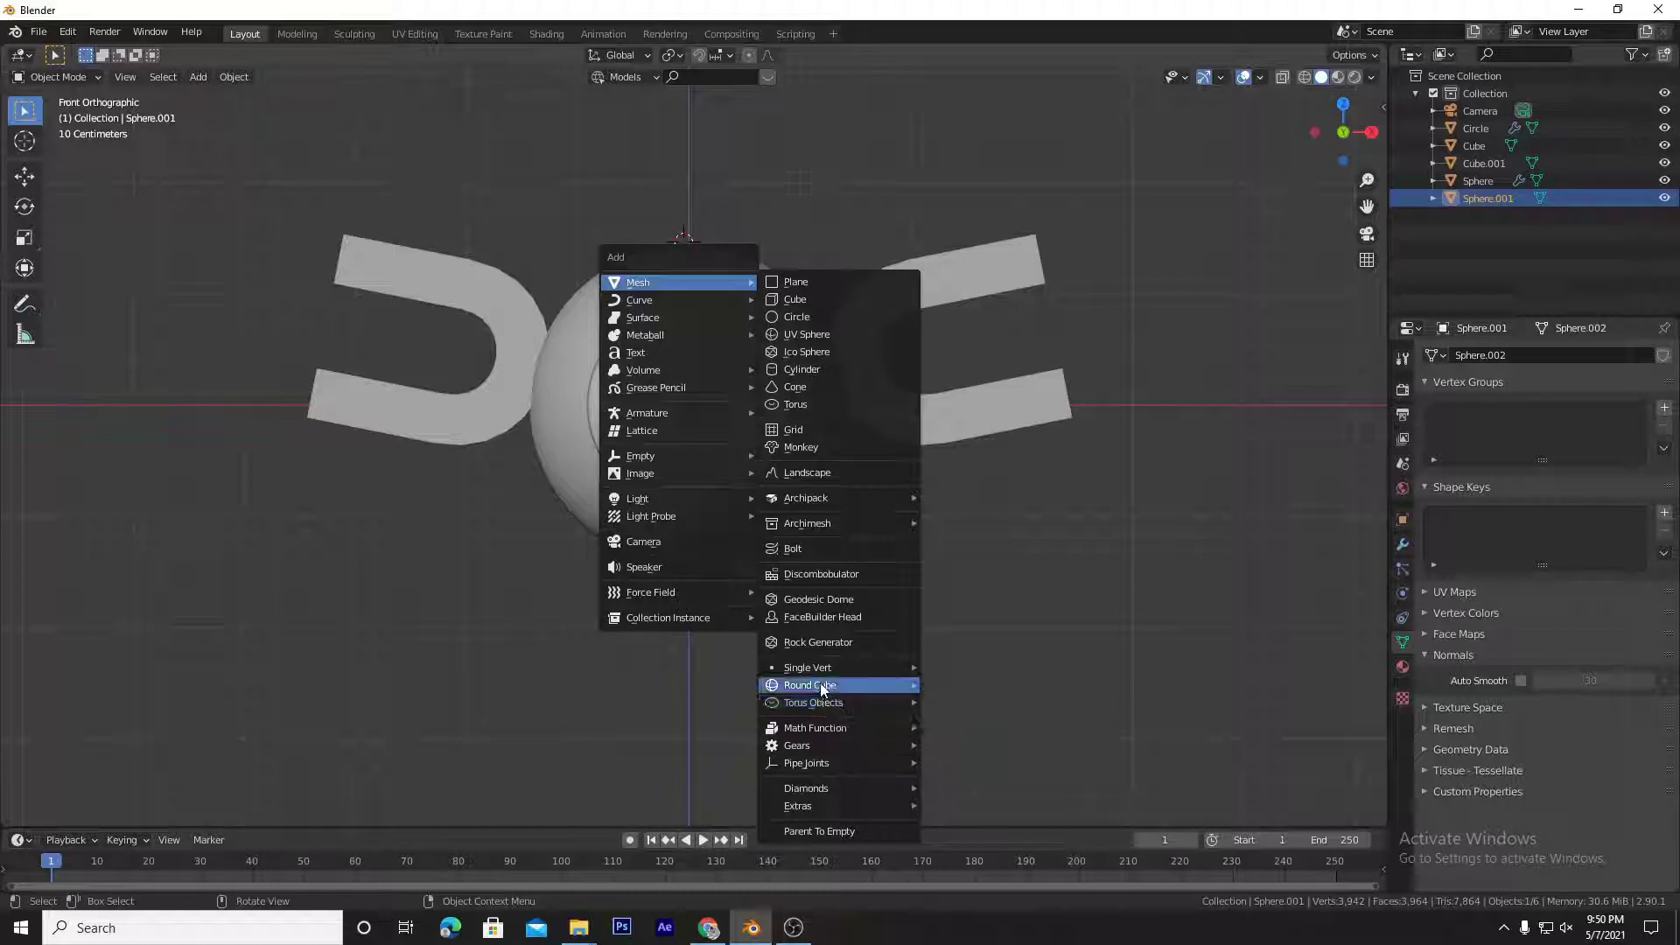
pyautogui.click(810, 551)
# Step: Scale the bolt to 0.126 and lower it about 0.24 m along Z into the top of the sphere
pyautogui.press('s')
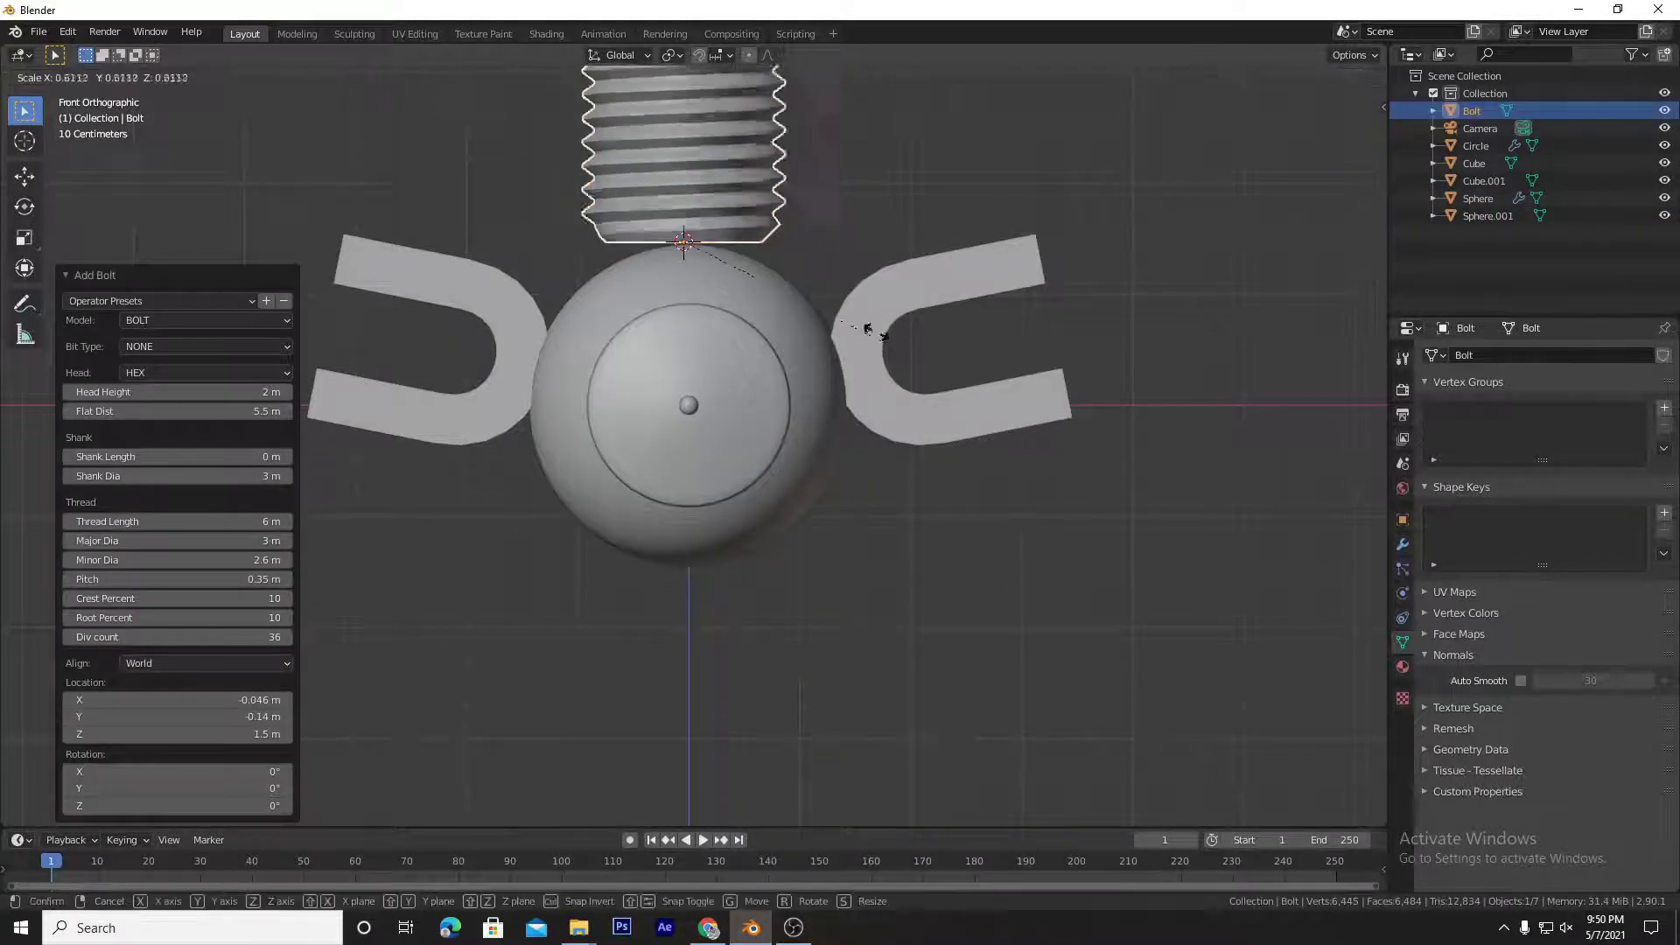
pyautogui.click(734, 253)
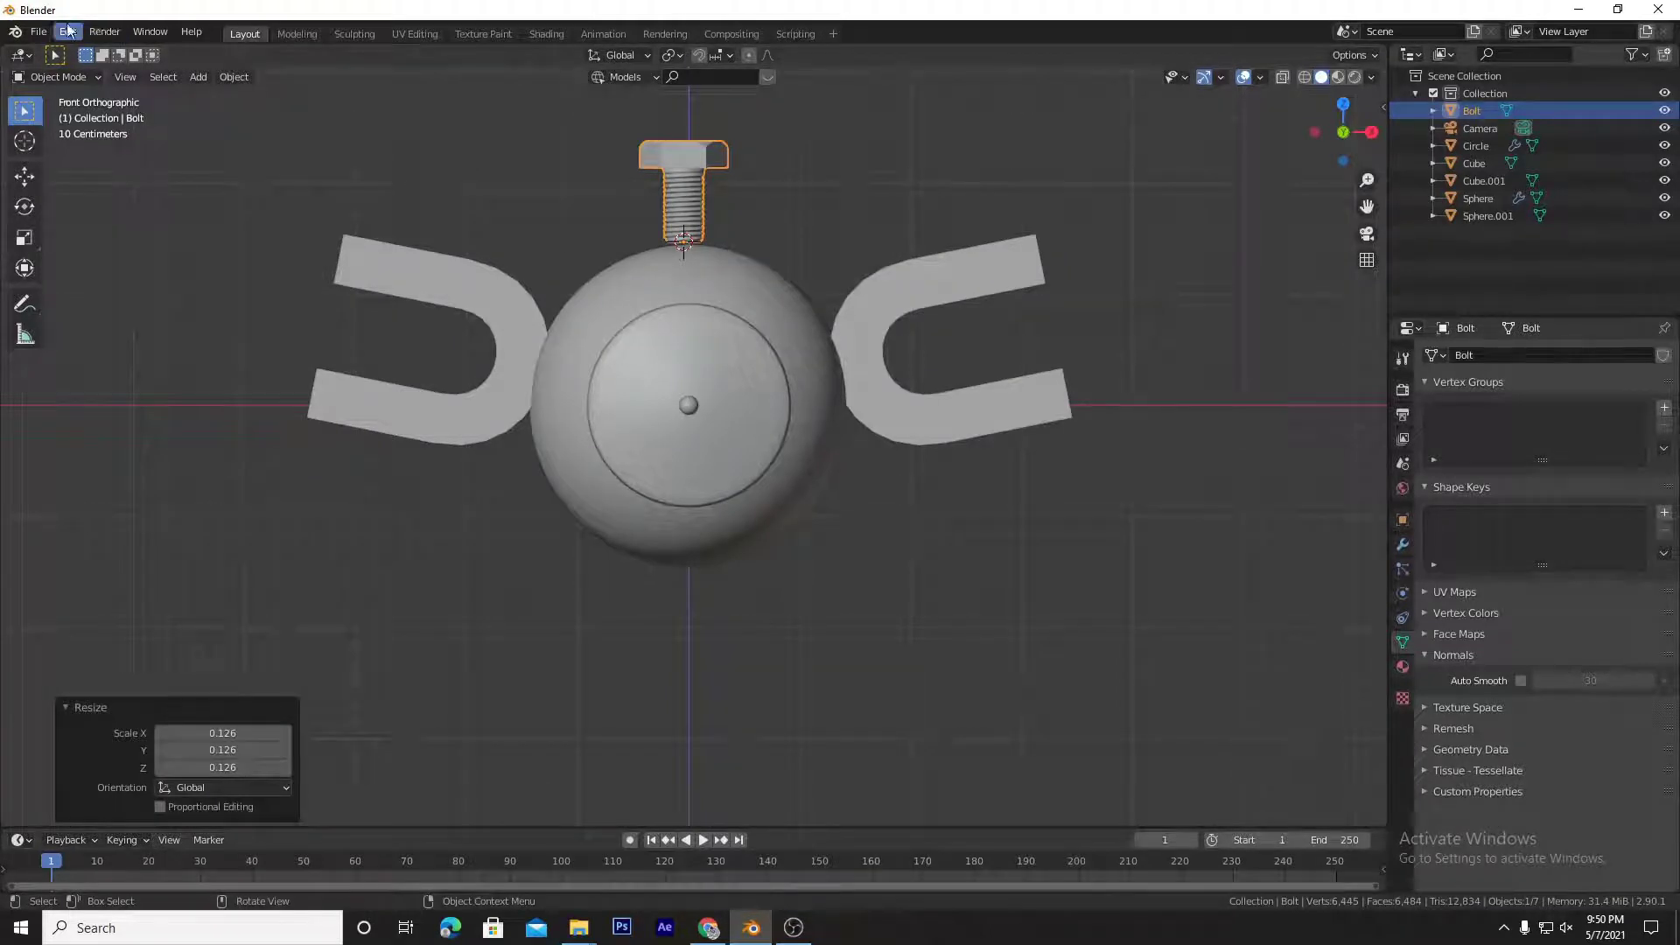
pyautogui.press('g')
pyautogui.press('z')
pyautogui.click(756, 307)
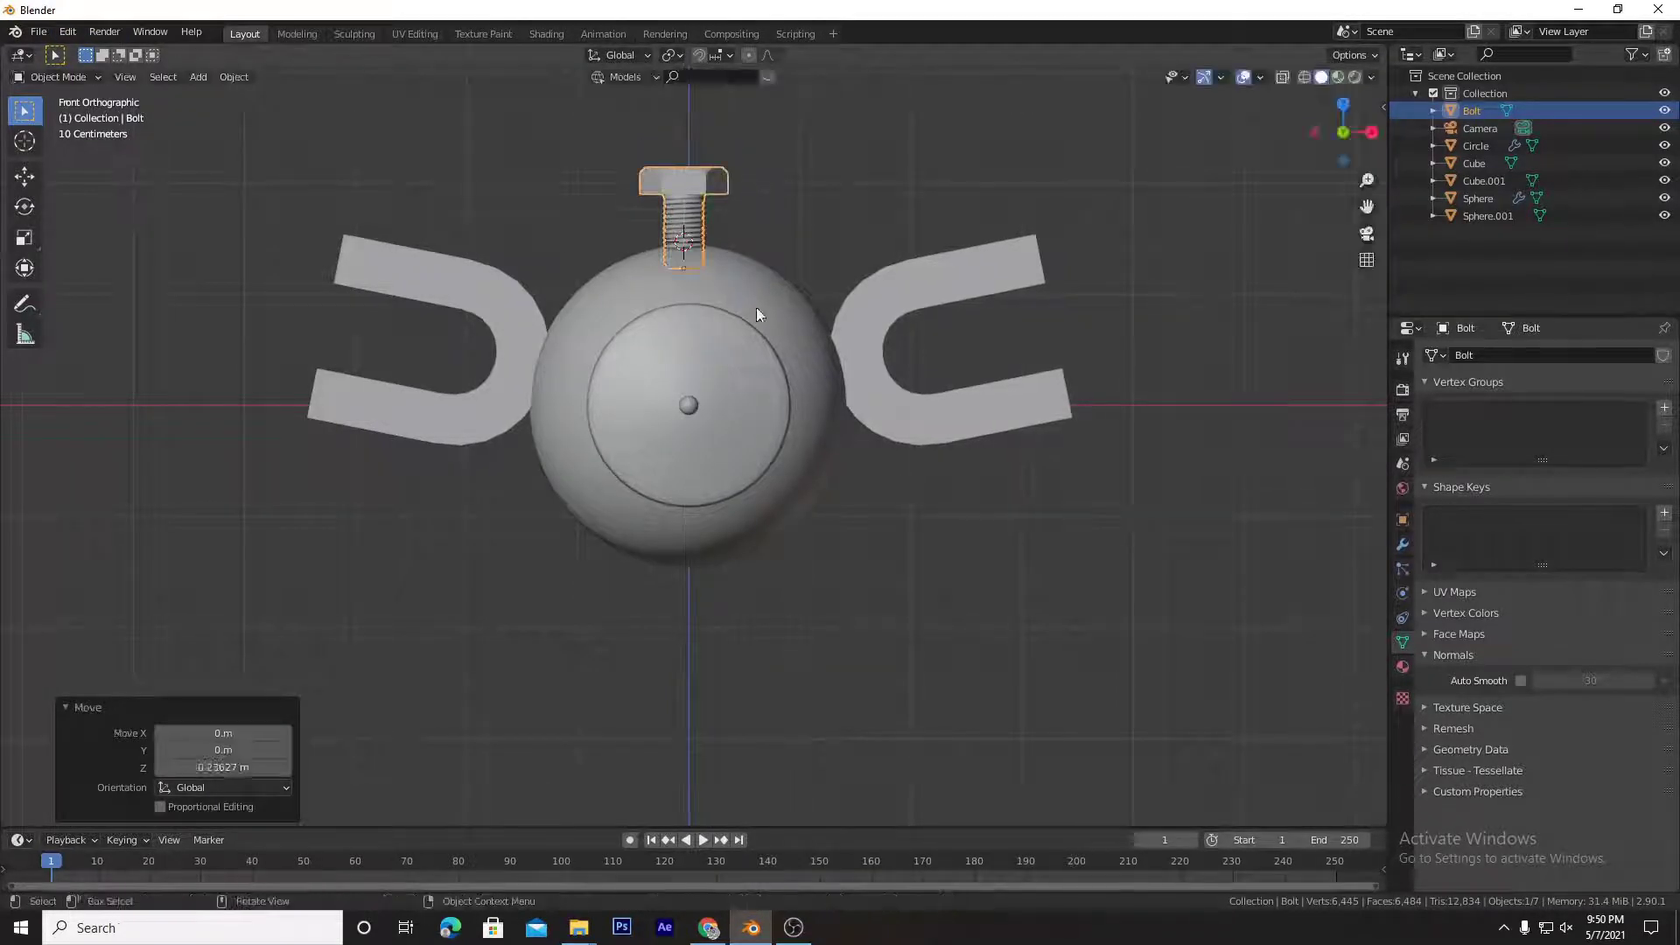
# Step: Scale the top bolt to 0.694 and adjust its height along Z so its tip sits in the sphere
pyautogui.press('s')
pyautogui.click(816, 296)
pyautogui.press('g')
pyautogui.press('z')
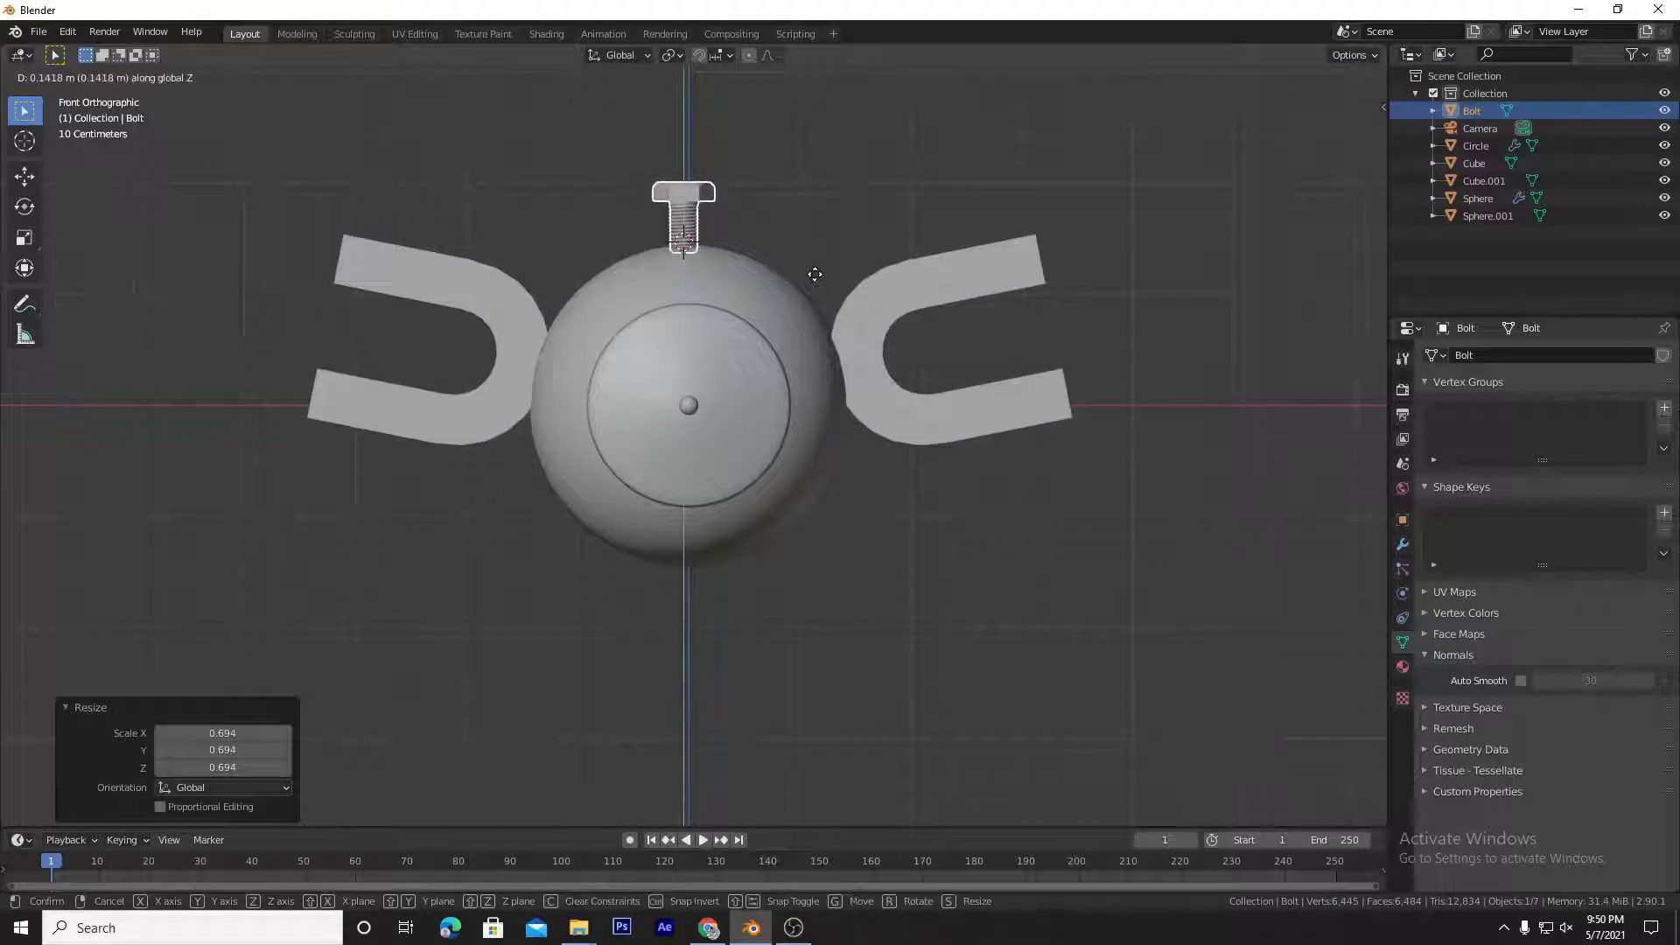
pyautogui.click(813, 290)
# Step: Shift the top bolt about 0.15 m along Y and tilt it by -7.1° in front view
pyautogui.moveTo(811, 291); pyautogui.dragTo(757, 353, button='middle')
pyautogui.press('g')
pyautogui.press('y')
pyautogui.click(986, 375)
pyautogui.press('KP_1')
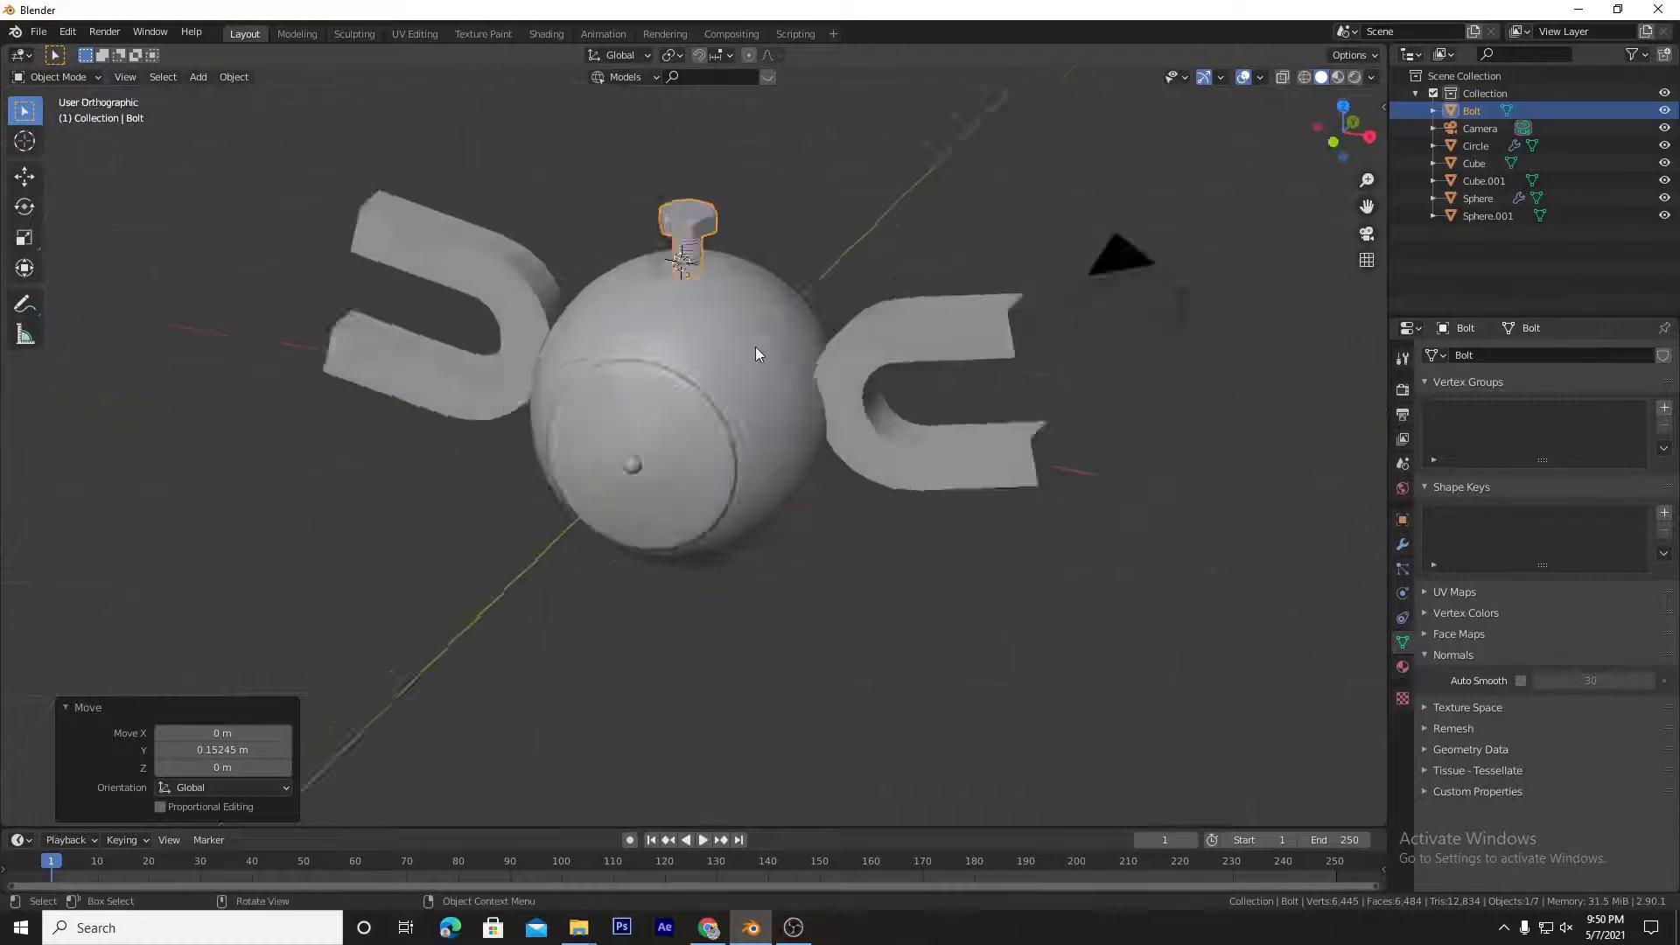
pyautogui.press('r')
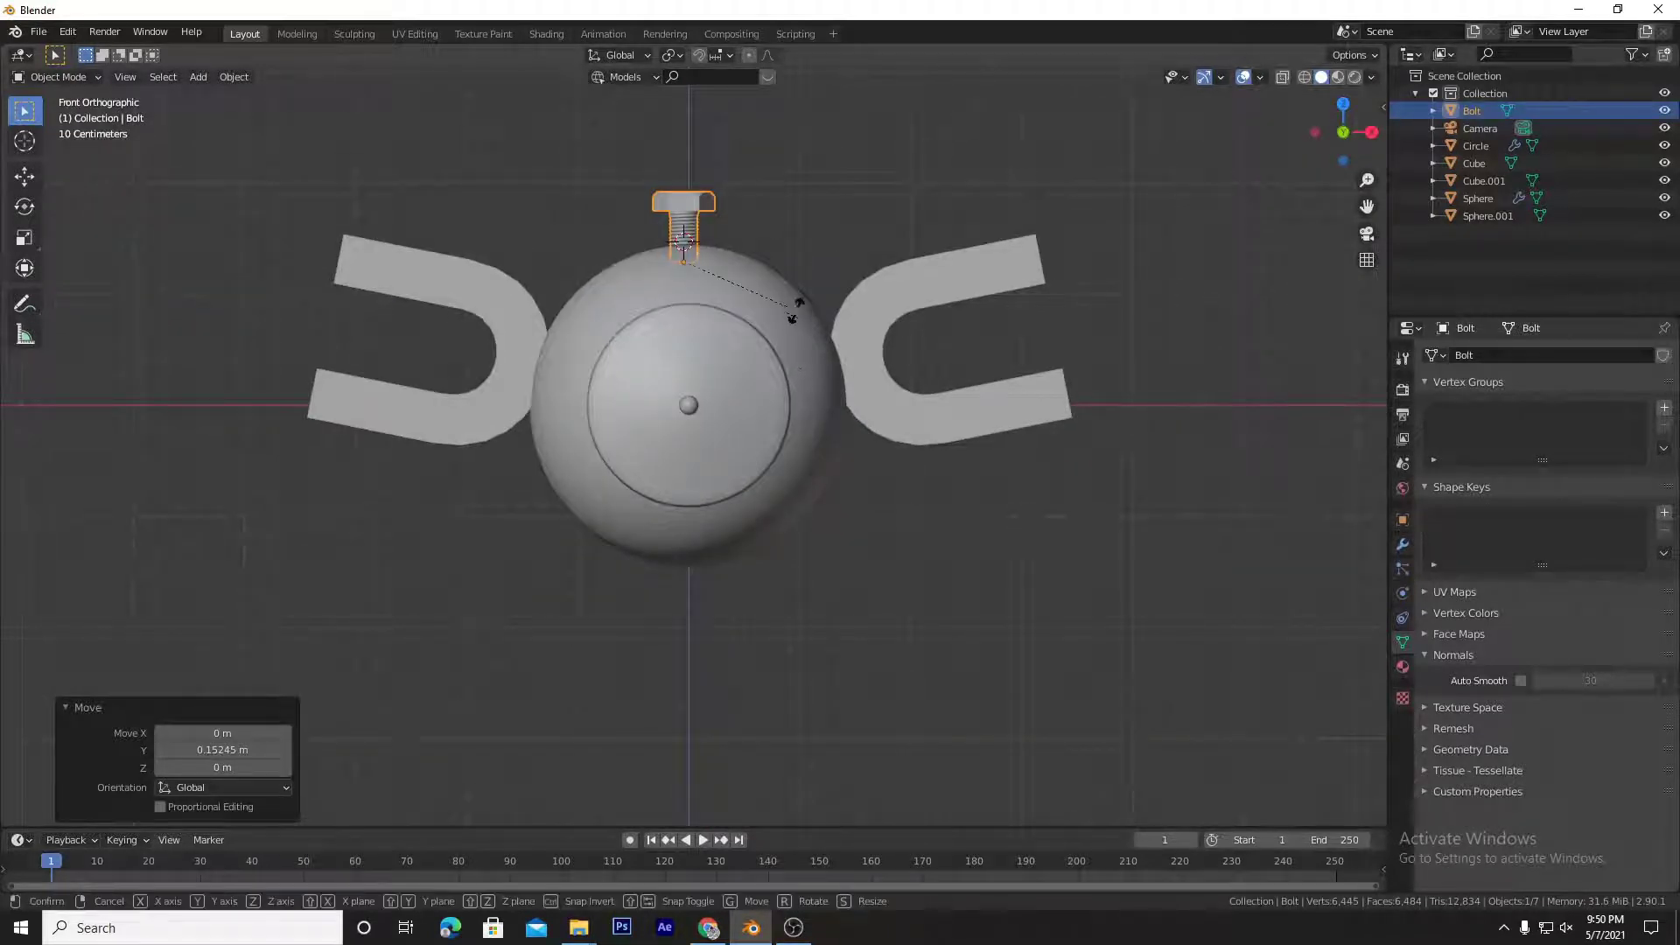
pyautogui.click(829, 352)
# Step: Duplicate the bolt and place the copy at the sphere's lower left, about 0.99 m along X and 2.84 m down along Z
pyautogui.hotkey('shift', 'd')
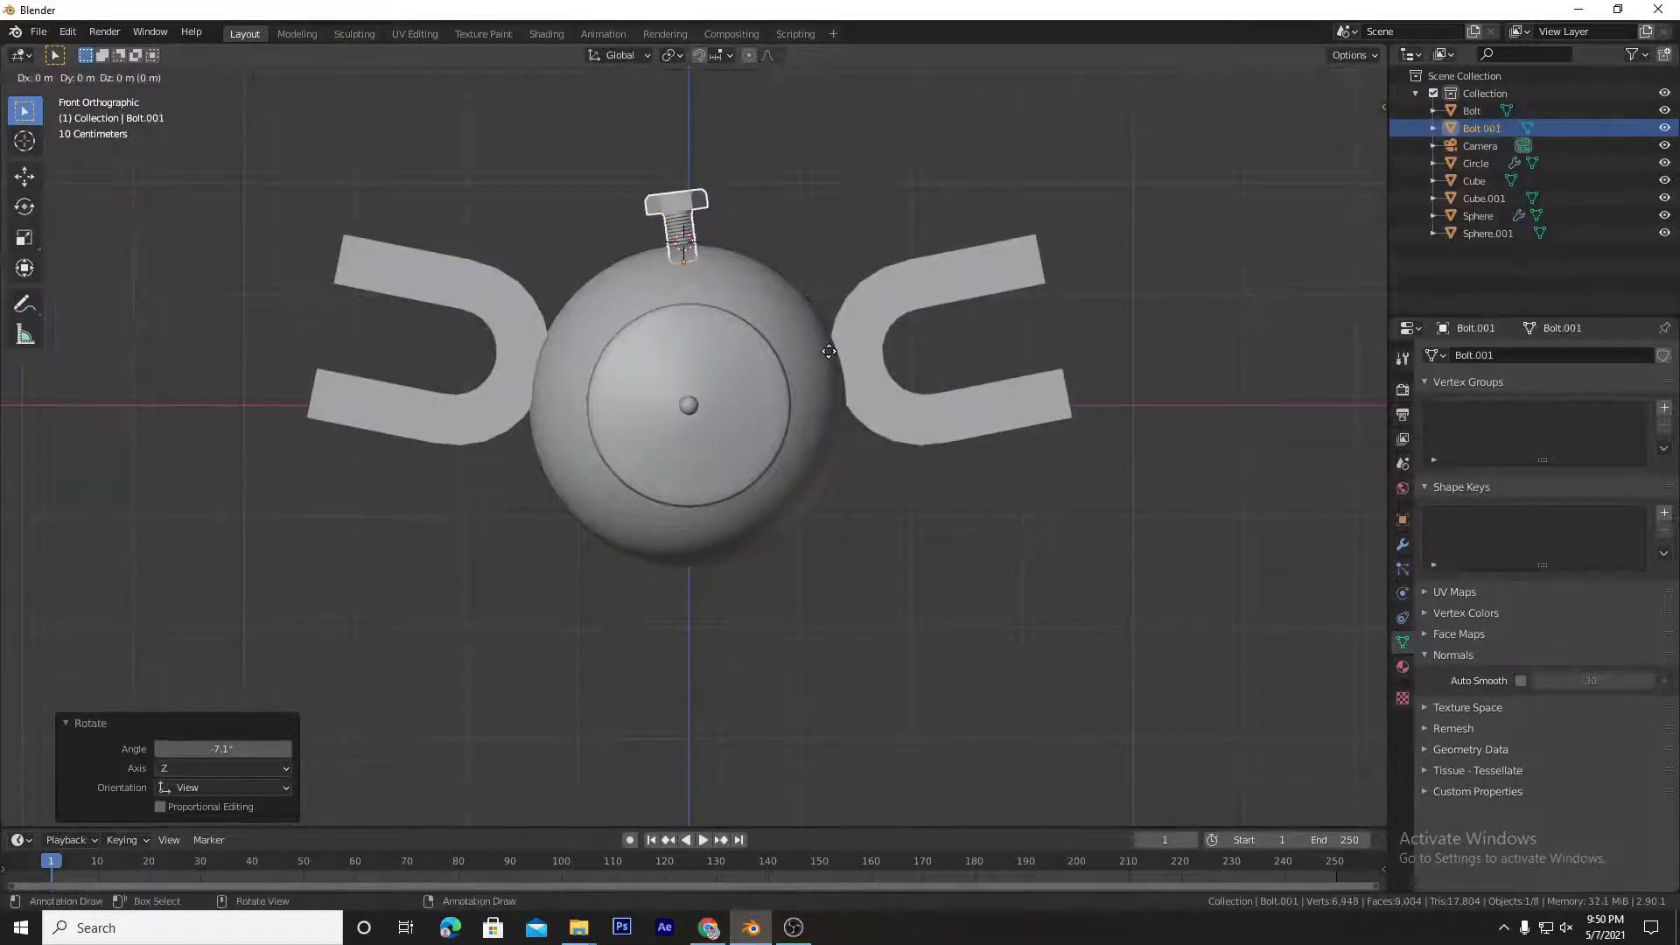
pyautogui.press('x')
pyautogui.click(720, 519)
pyautogui.press('g')
pyautogui.press('z')
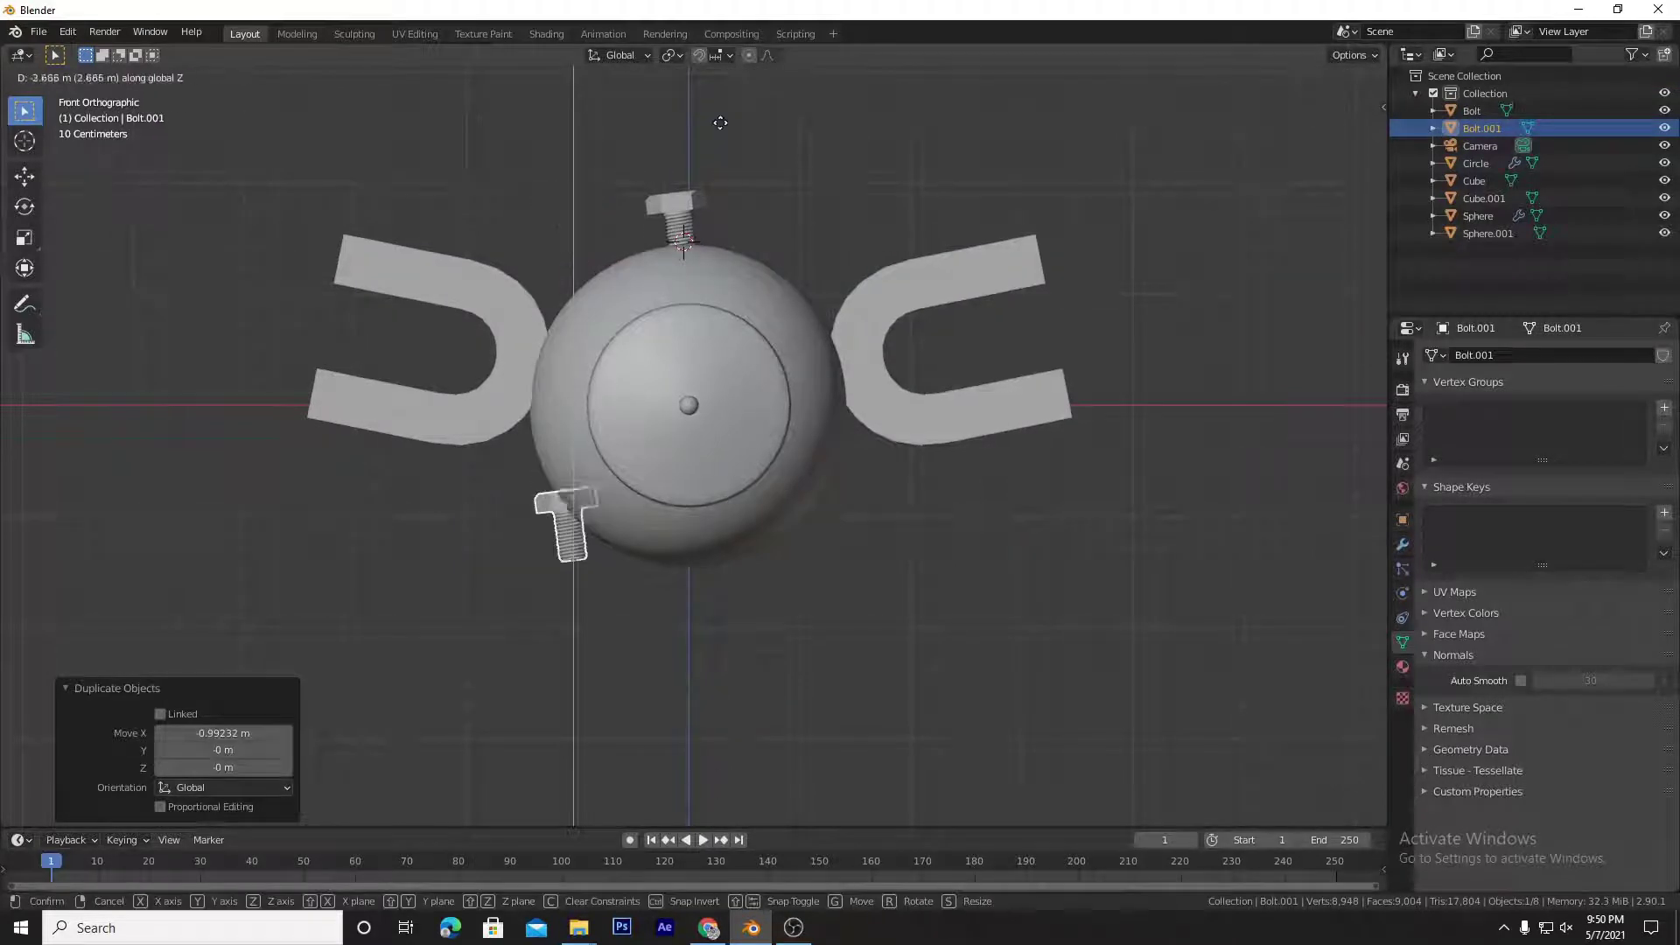
pyautogui.click(720, 84)
pyautogui.press('g')
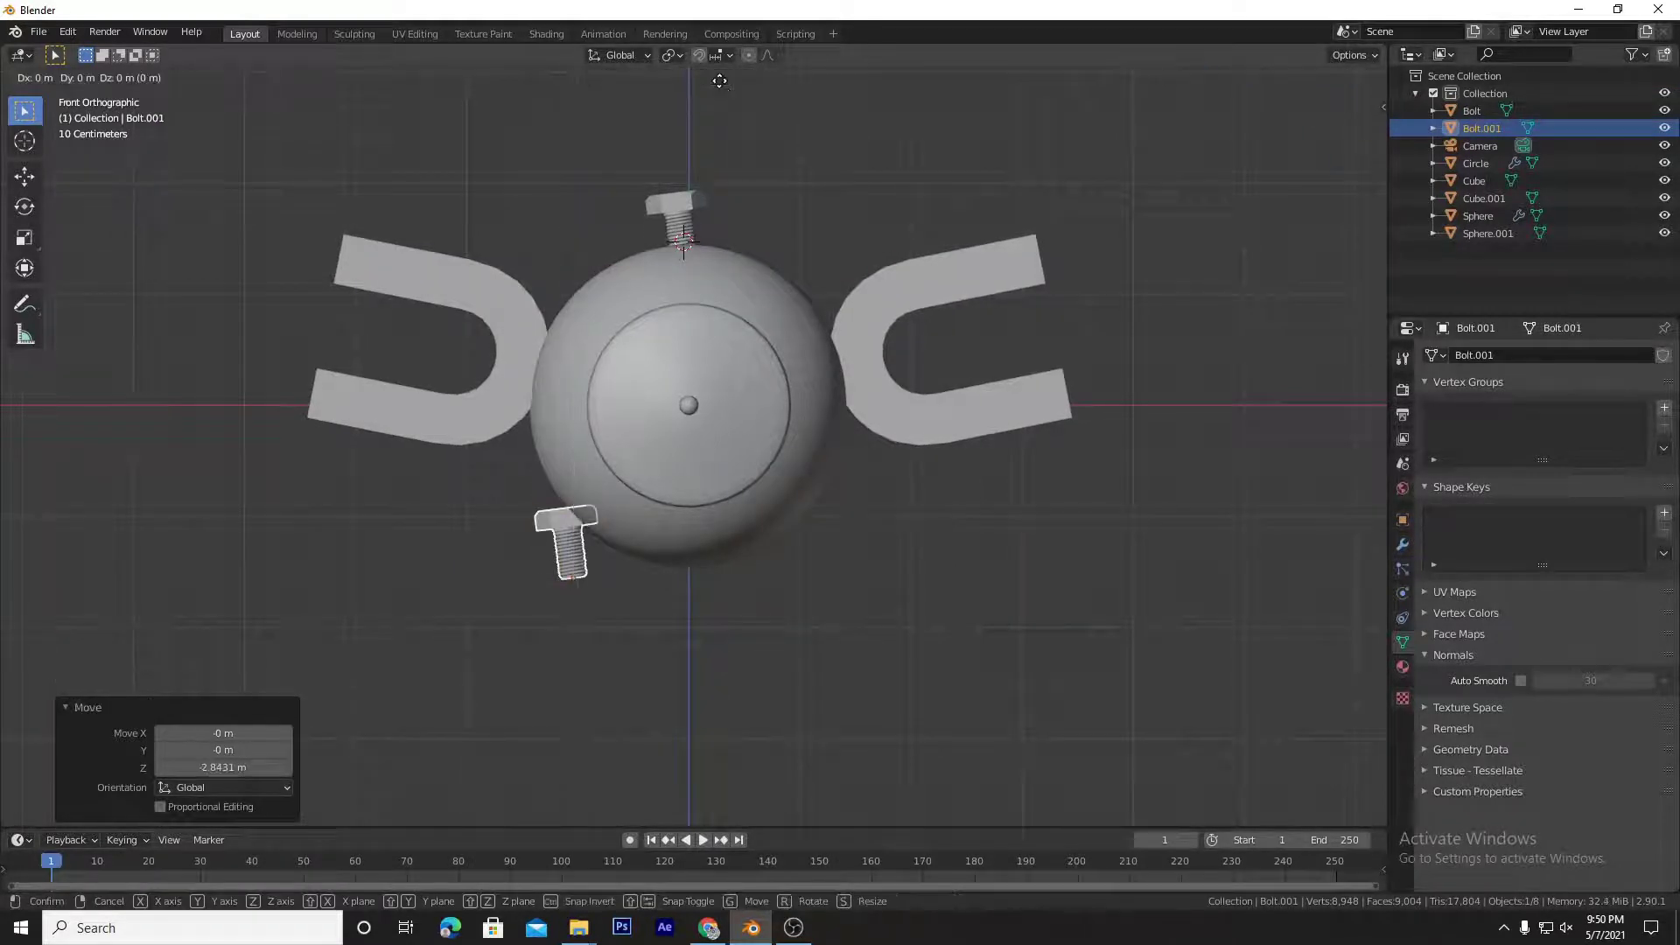
pyautogui.press('Escape')
# Step: Rotate the copied bolt 90° about X and move it about 0.37 m along X and 0.69 m up onto the sphere
pyautogui.write('rx9')
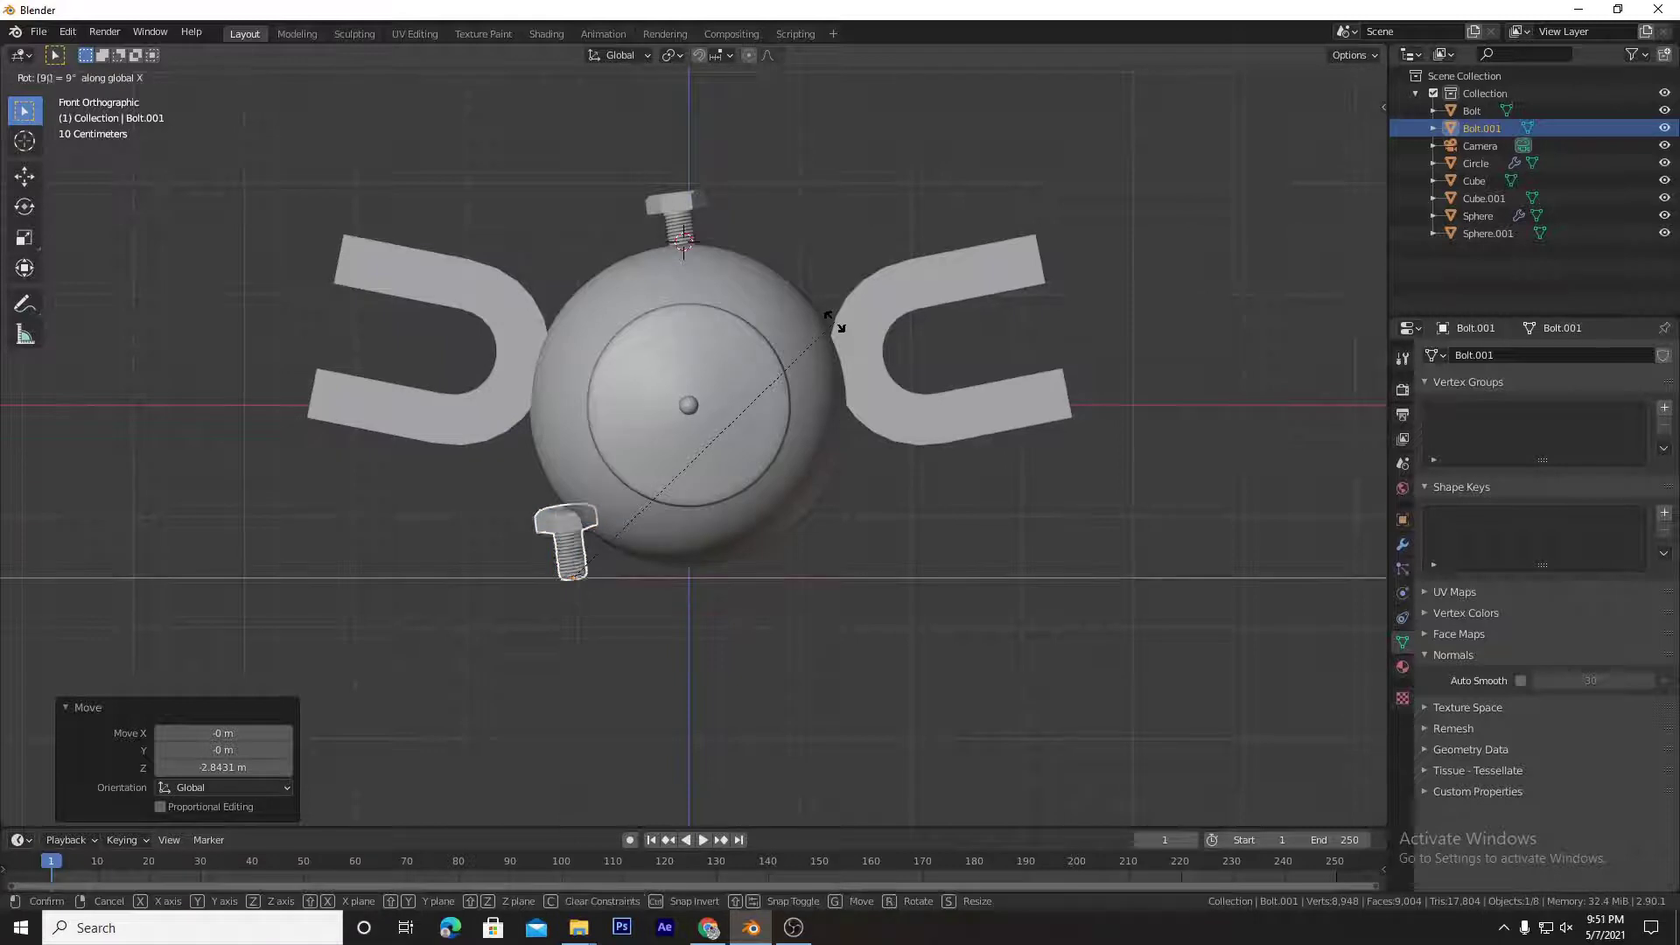
pyautogui.write('0')
pyautogui.click(835, 322)
pyautogui.press('g')
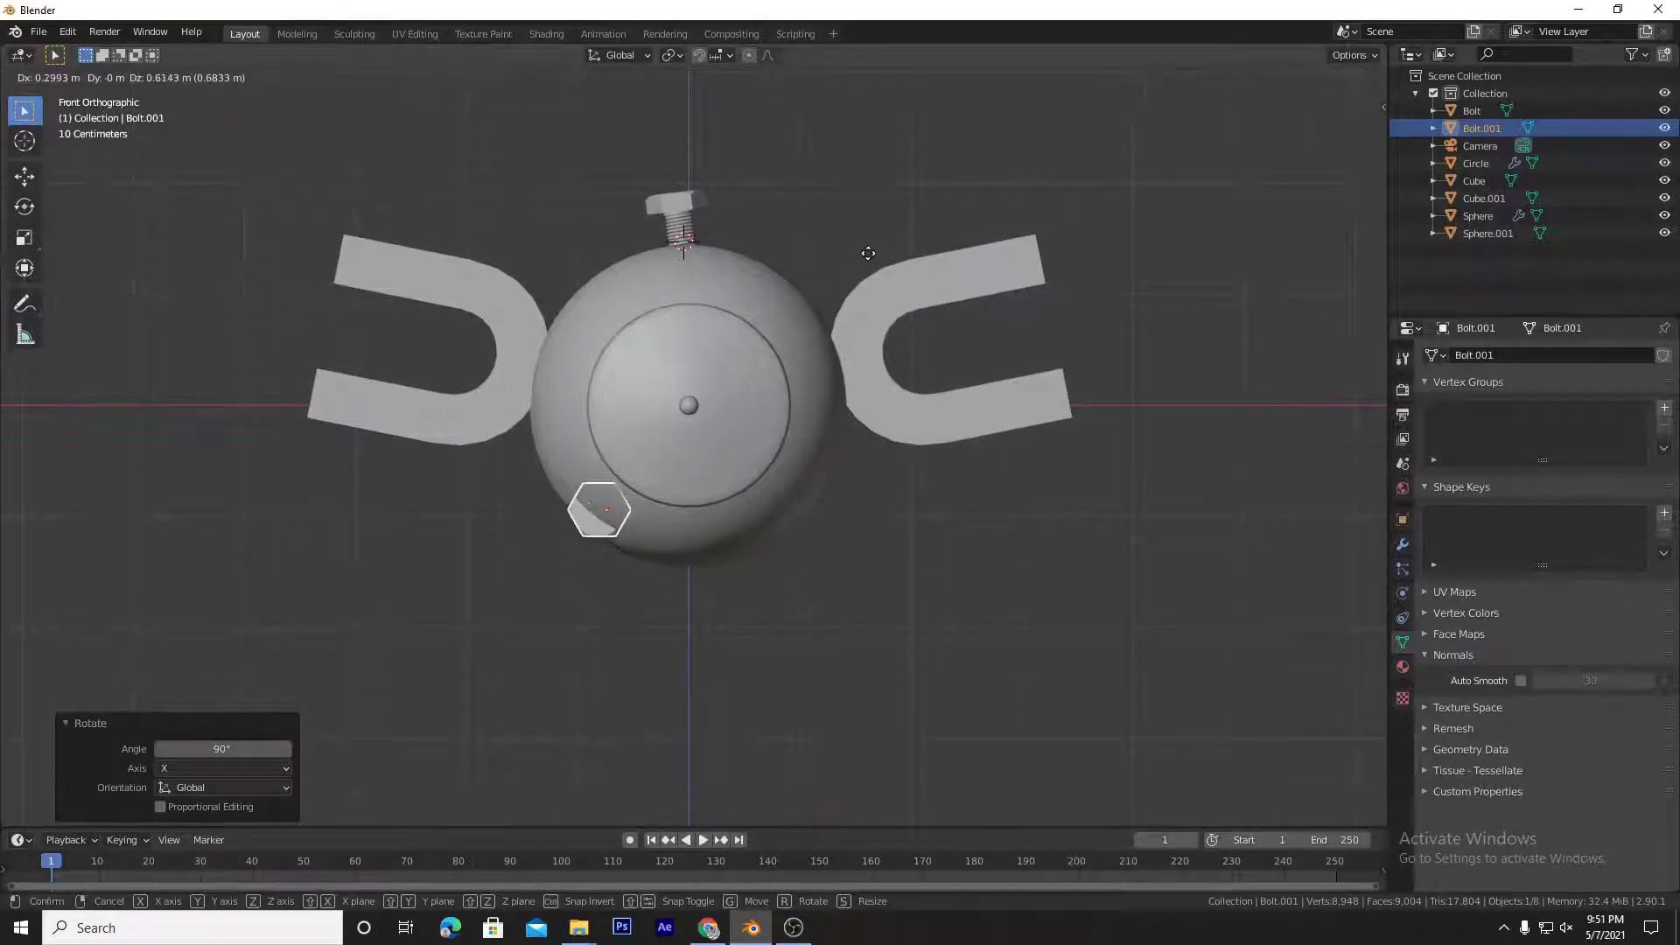
pyautogui.click(873, 248)
# Step: Move the copied bolt about 0.80 m along Y toward the front of the sphere
pyautogui.moveTo(823, 380); pyautogui.dragTo(1006, 442, button='middle')
pyautogui.press('g')
pyautogui.press('y')
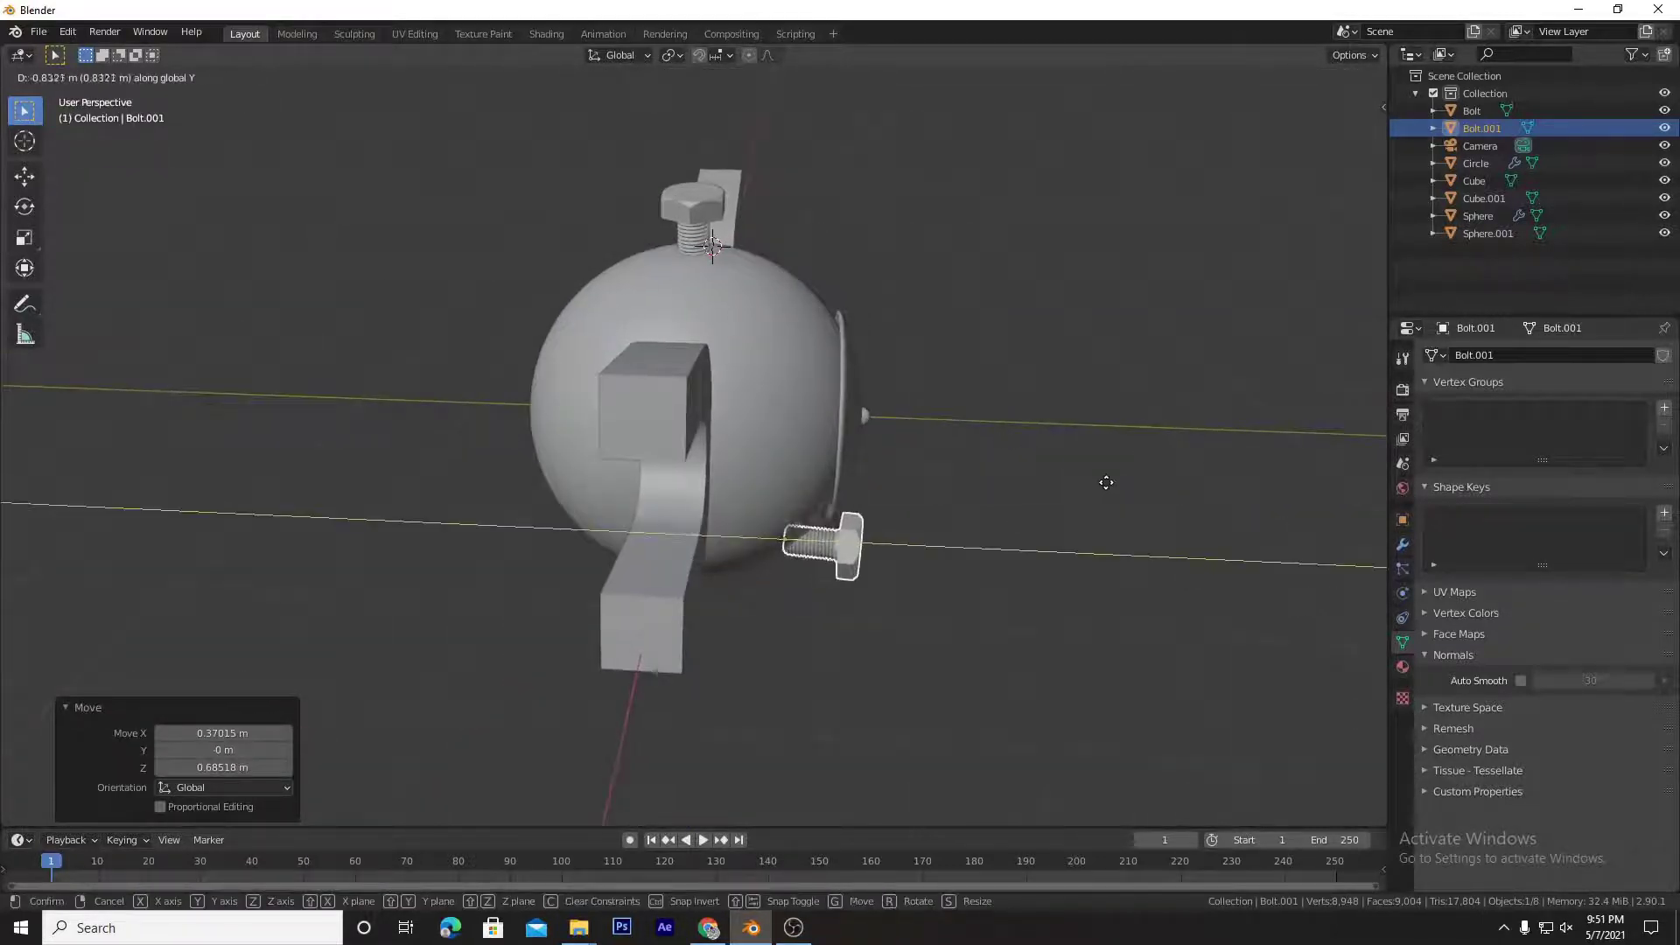
pyautogui.click(1097, 482)
# Step: Tilt the copied bolt in side view and reposition it against the sphere's lower-left surface
pyautogui.press('r')
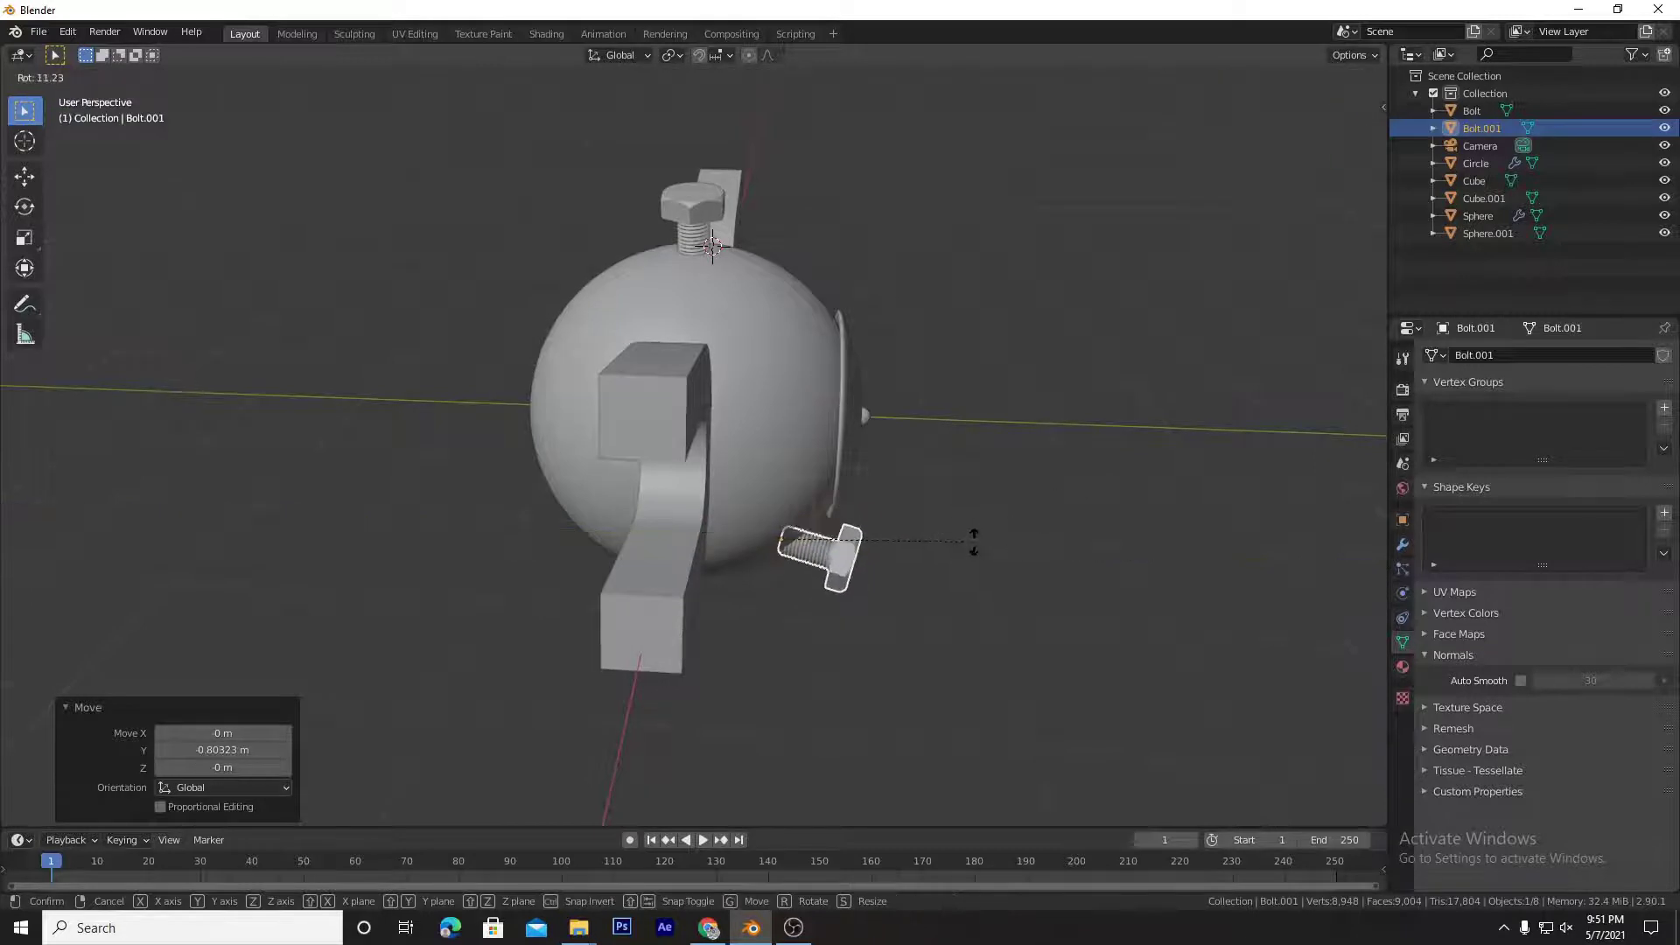
pyautogui.click(971, 539)
pyautogui.press('g')
pyautogui.click(978, 527)
pyautogui.moveTo(977, 525); pyautogui.dragTo(763, 502, button='middle')
pyautogui.press('g')
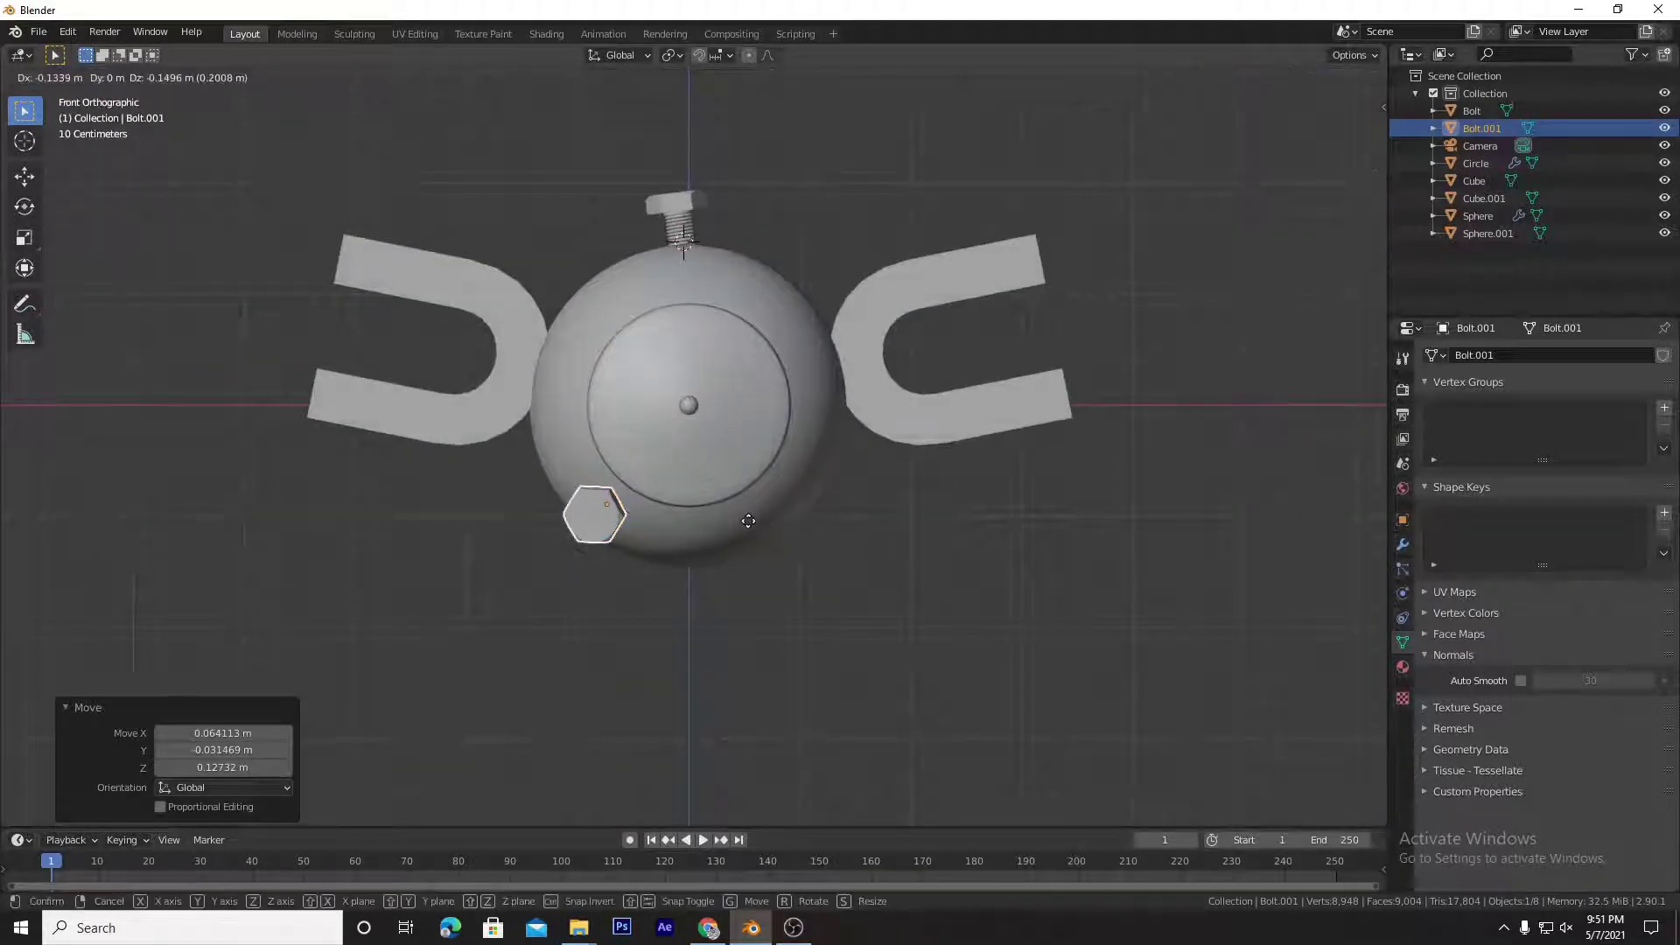
pyautogui.click(755, 526)
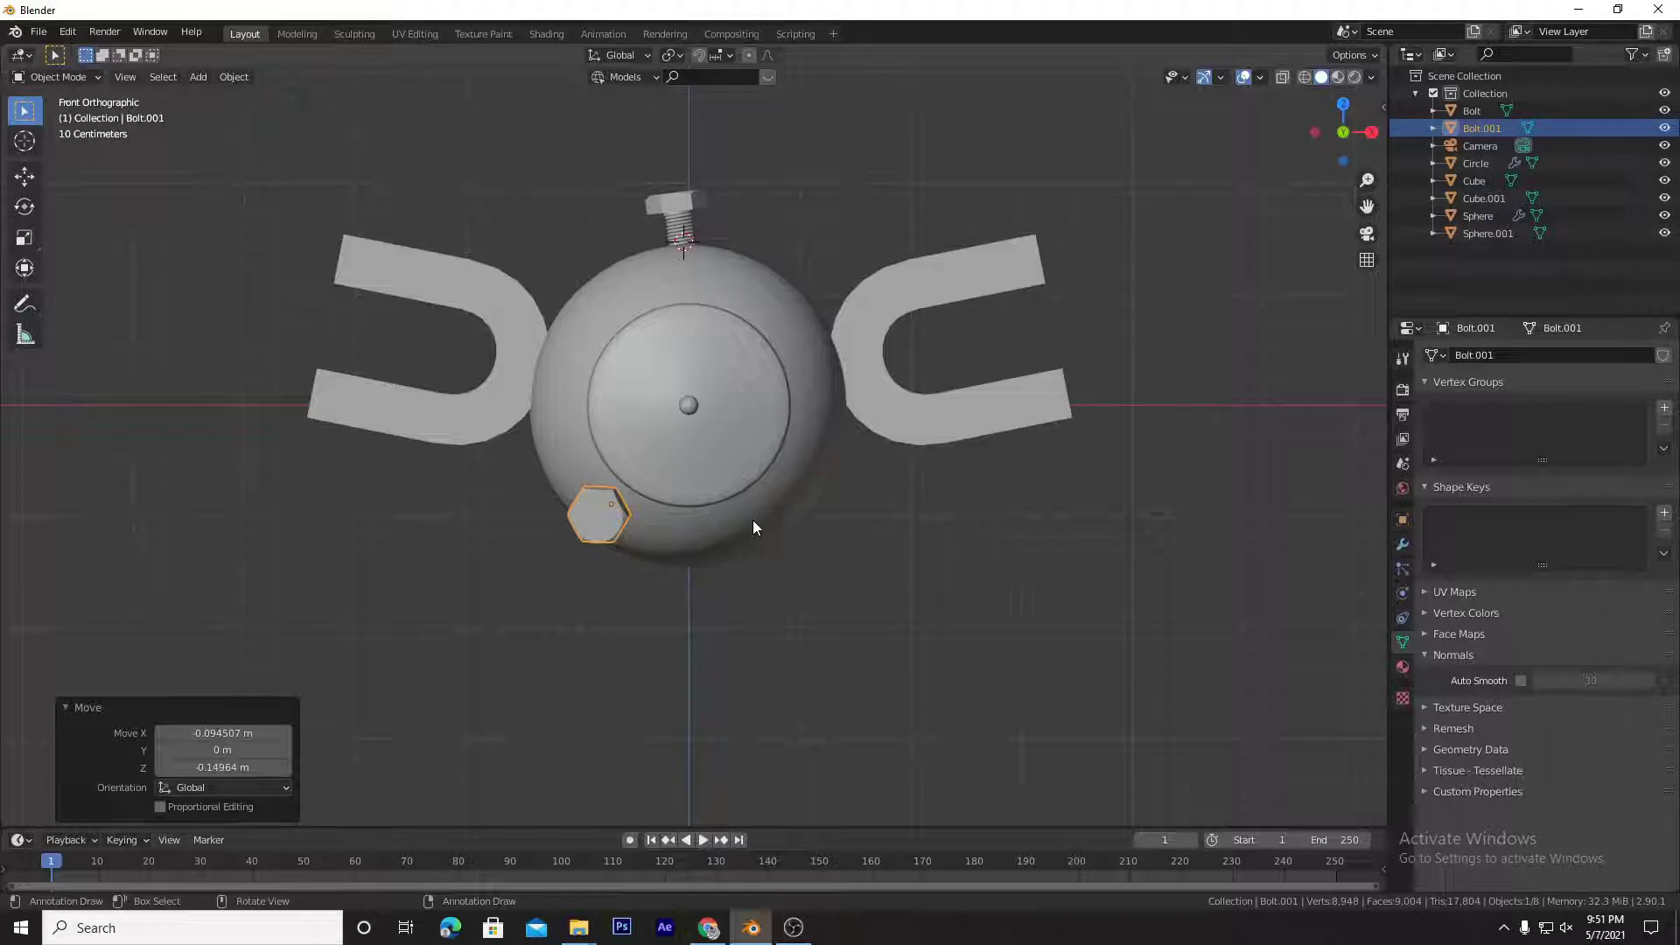
# Step: Rotate the lower-left bolt 21.3° in front view and 19.3° about X so it points outward and down
pyautogui.press('r')
pyautogui.click(815, 512)
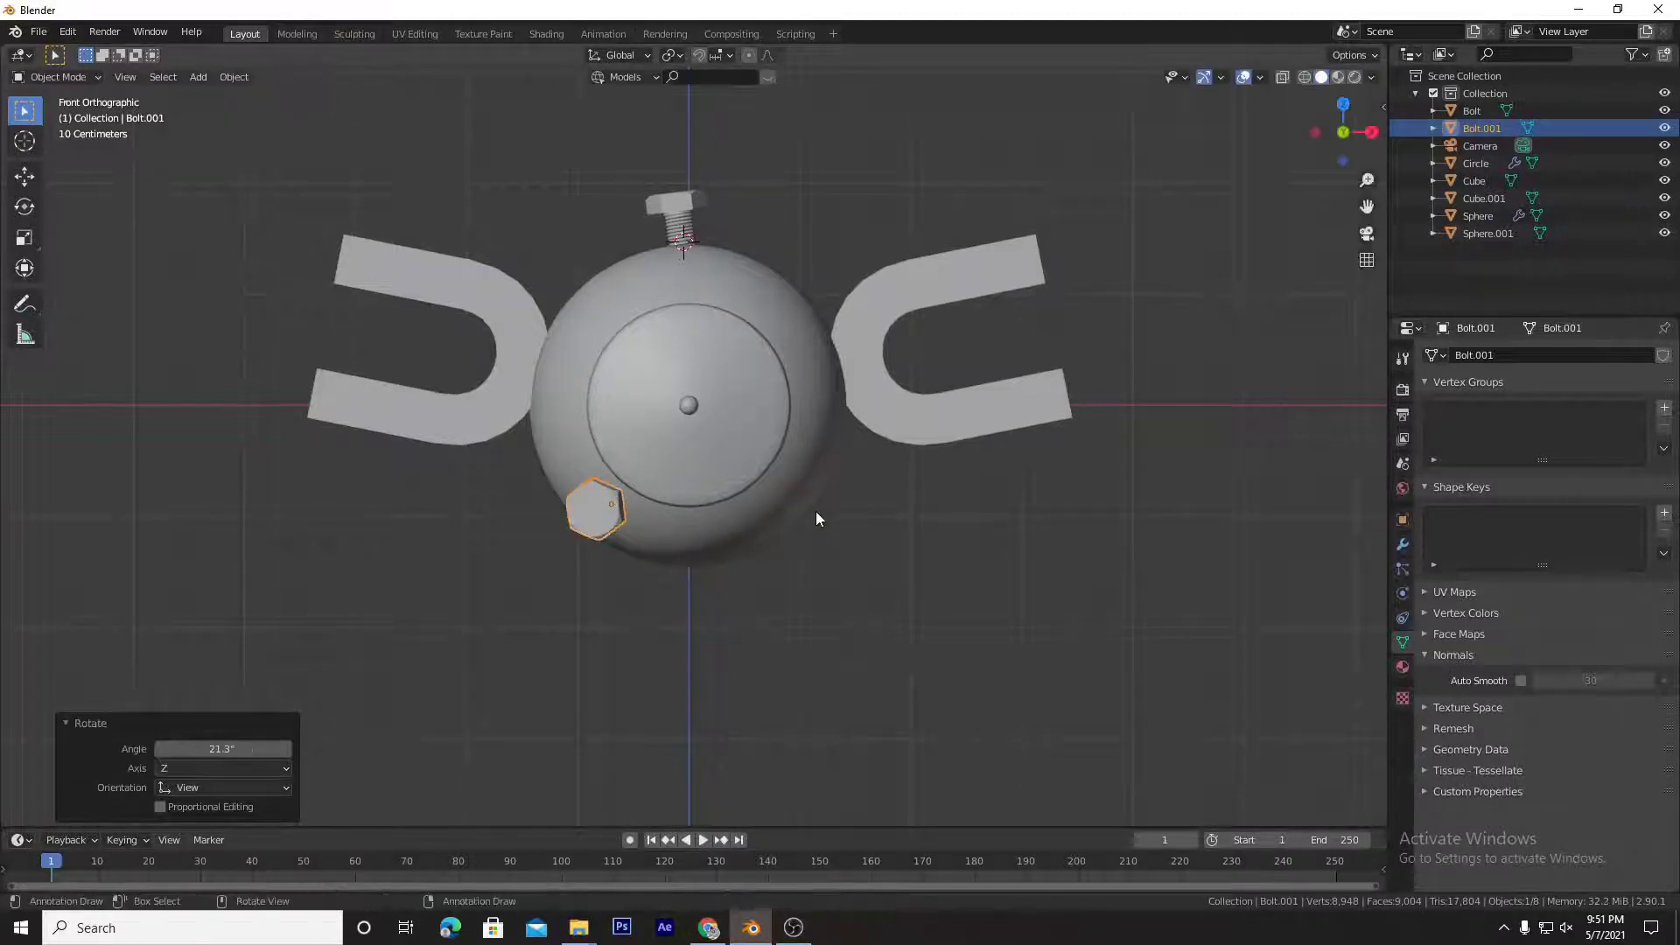
pyautogui.press('r')
pyautogui.press('x')
pyautogui.click(771, 553)
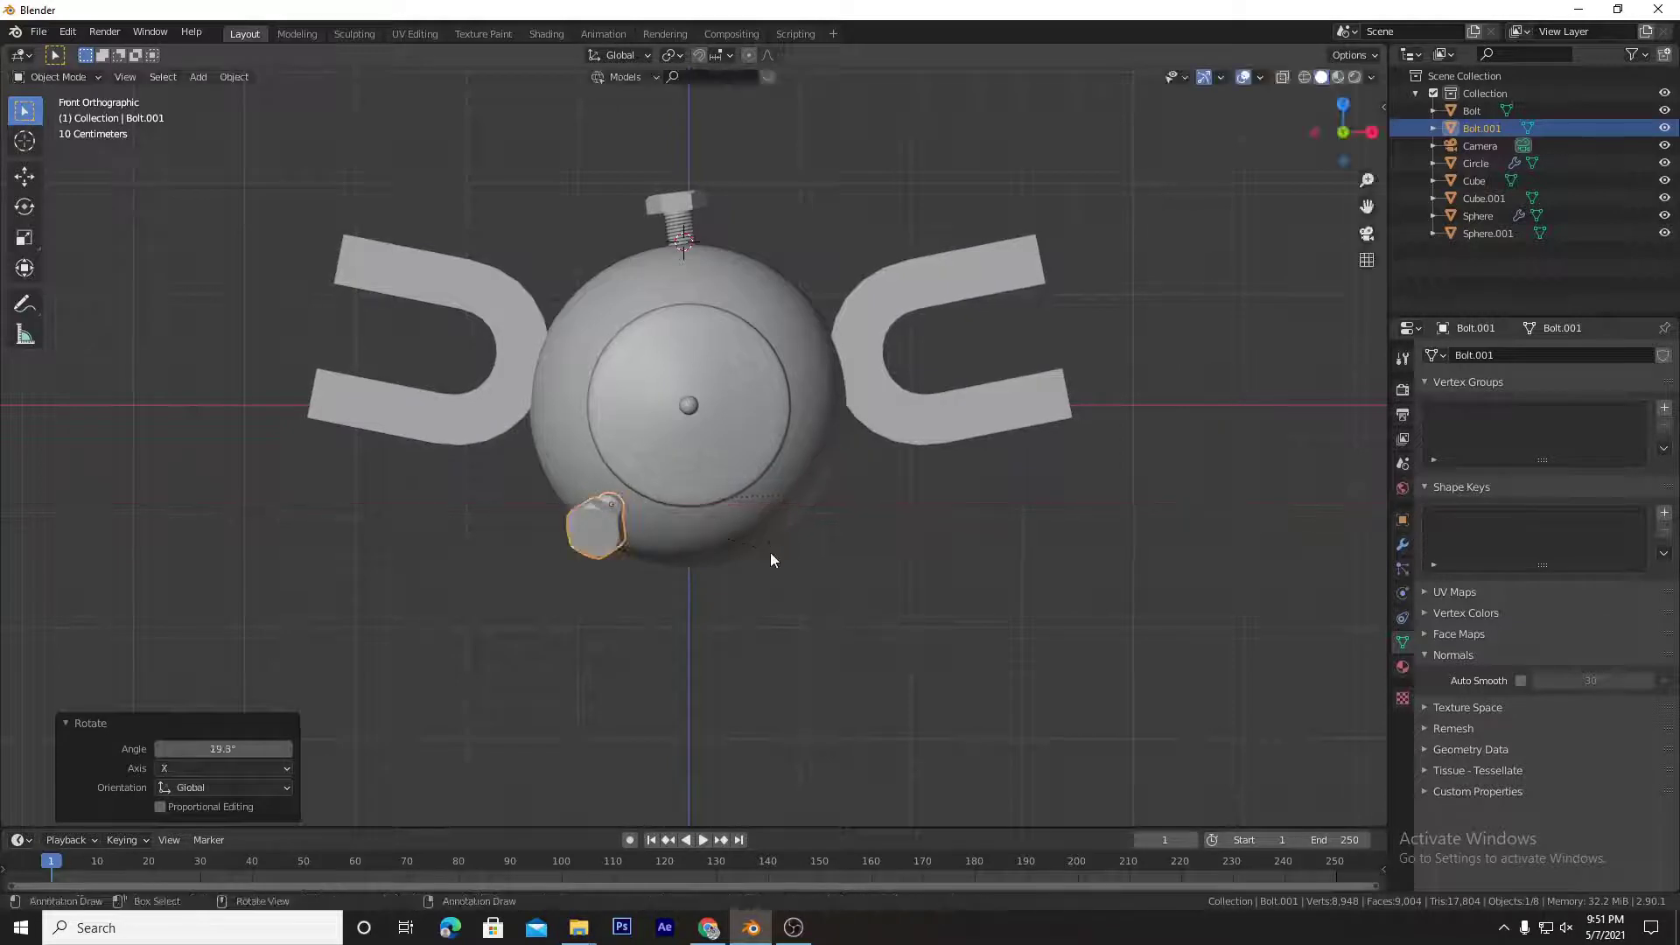
# Step: Nudge the lower-left bolt into the sphere, about 0.03 m in X, 0.07 m in Y and 0.03 m in Z
pyautogui.moveTo(770, 553); pyautogui.dragTo(685, 516, button='middle')
pyautogui.scroll(-3, 935, 598)
pyautogui.press('g')
pyautogui.click(937, 589)
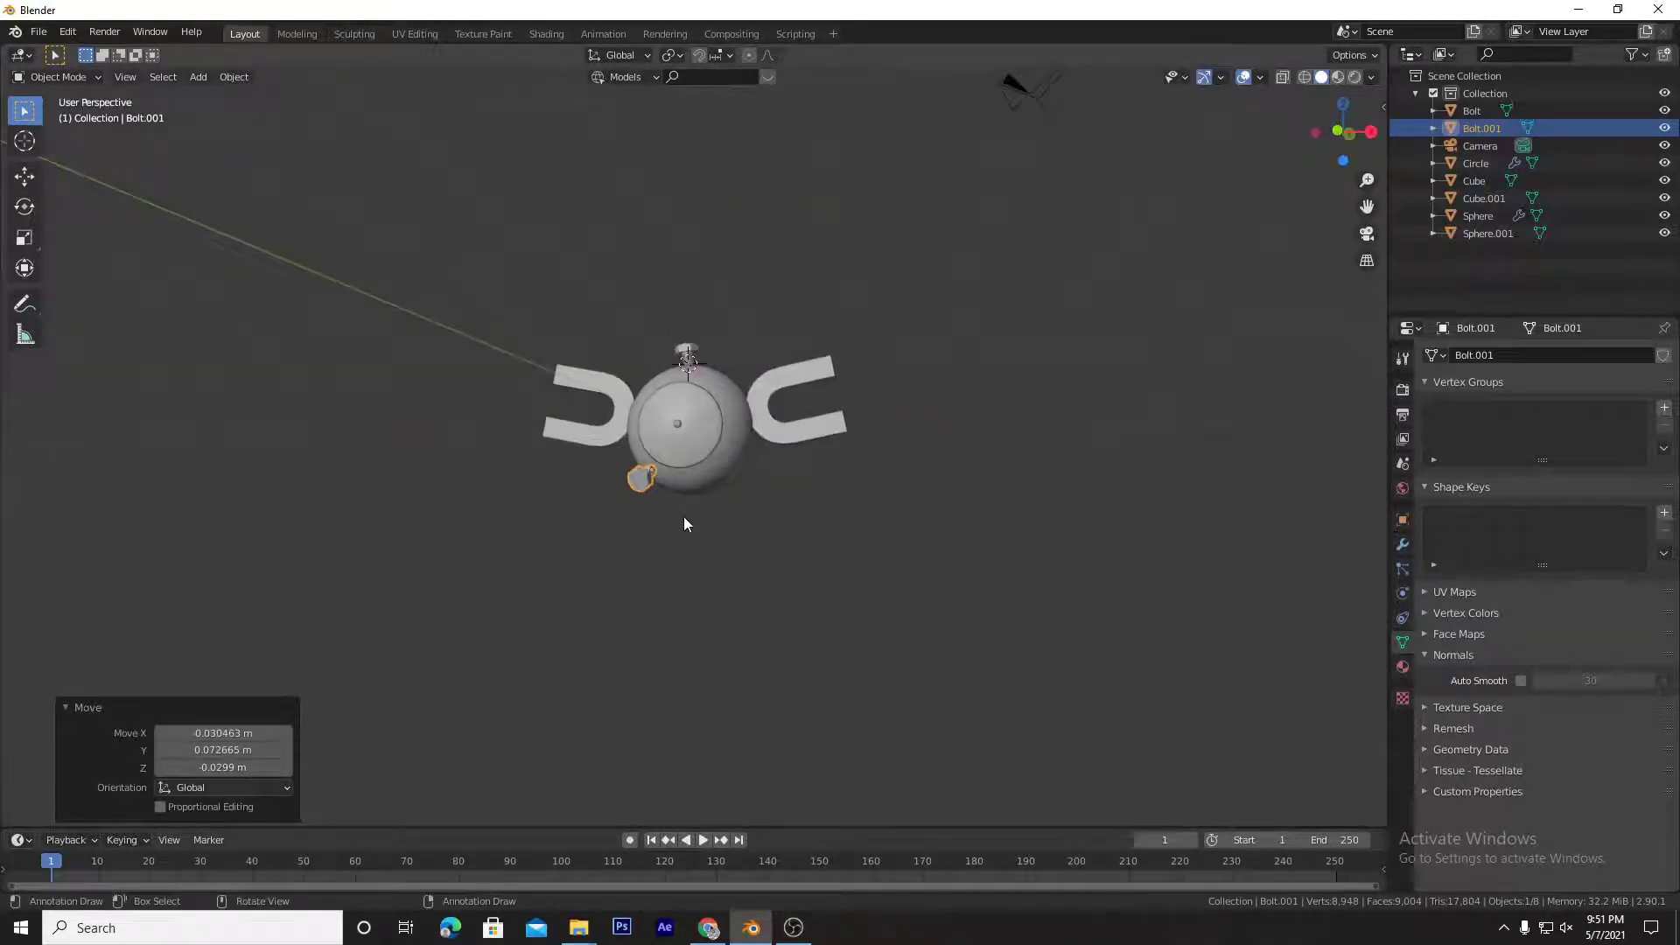
# Step: Duplicate the lower-left bolt about 1.39 m along X to the opposite side of the sphere
pyautogui.scroll(5, 685, 516)
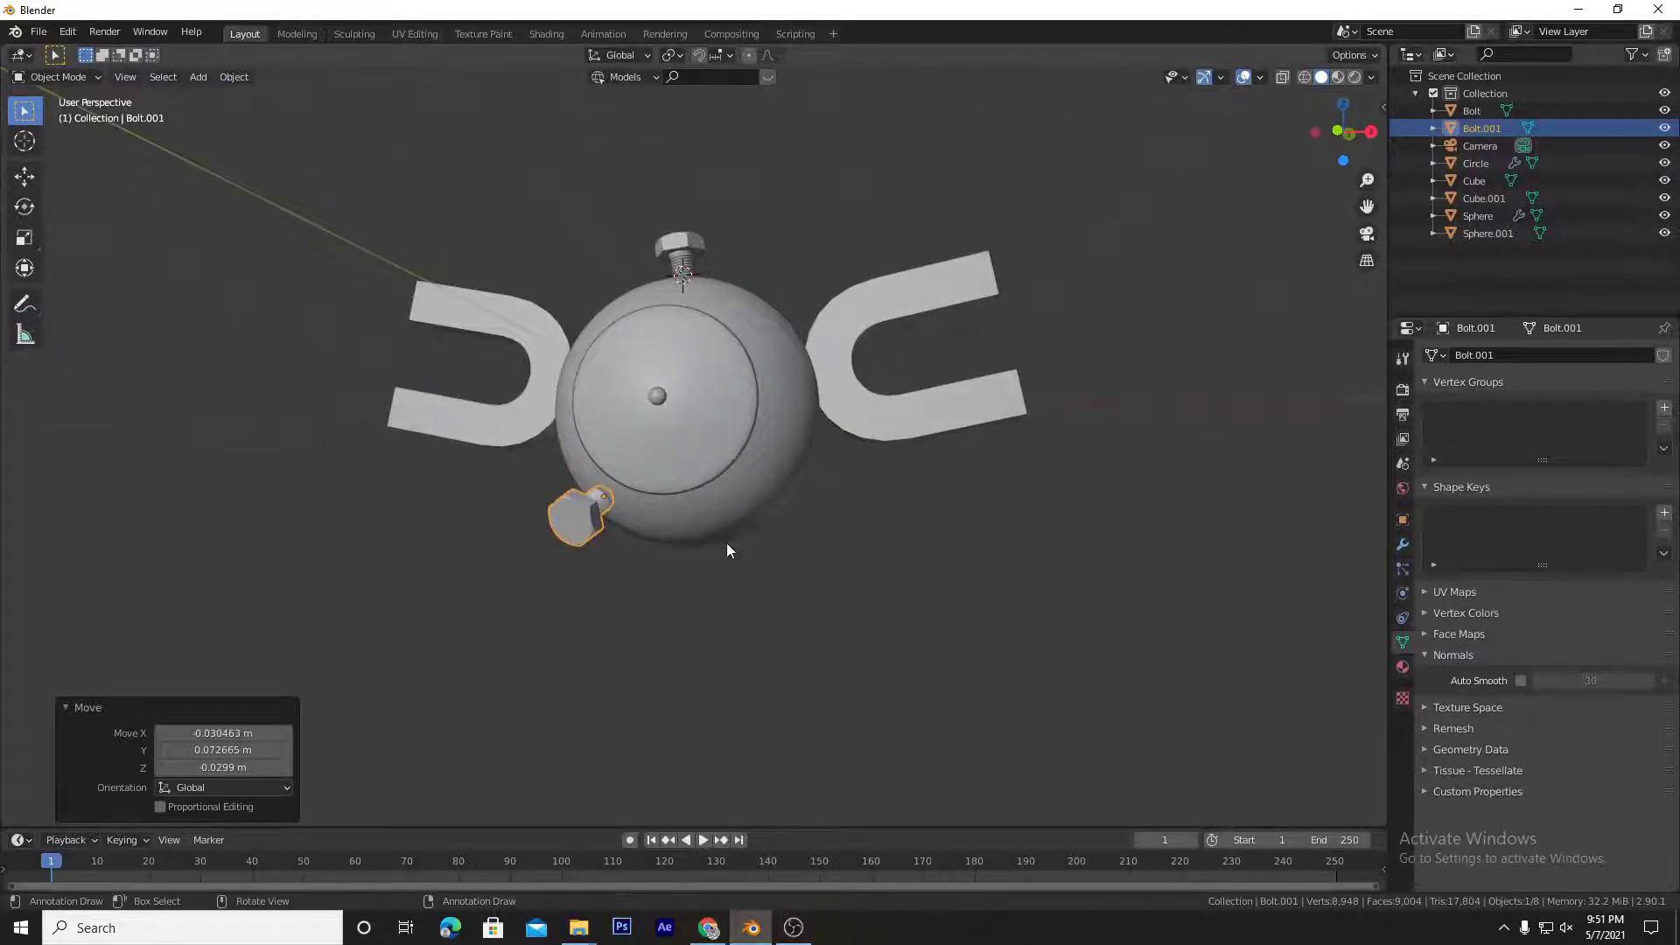
pyautogui.moveTo(727, 542); pyautogui.dragTo(737, 606, button='middle')
pyautogui.hotkey('shift', 'd')
pyautogui.press('x')
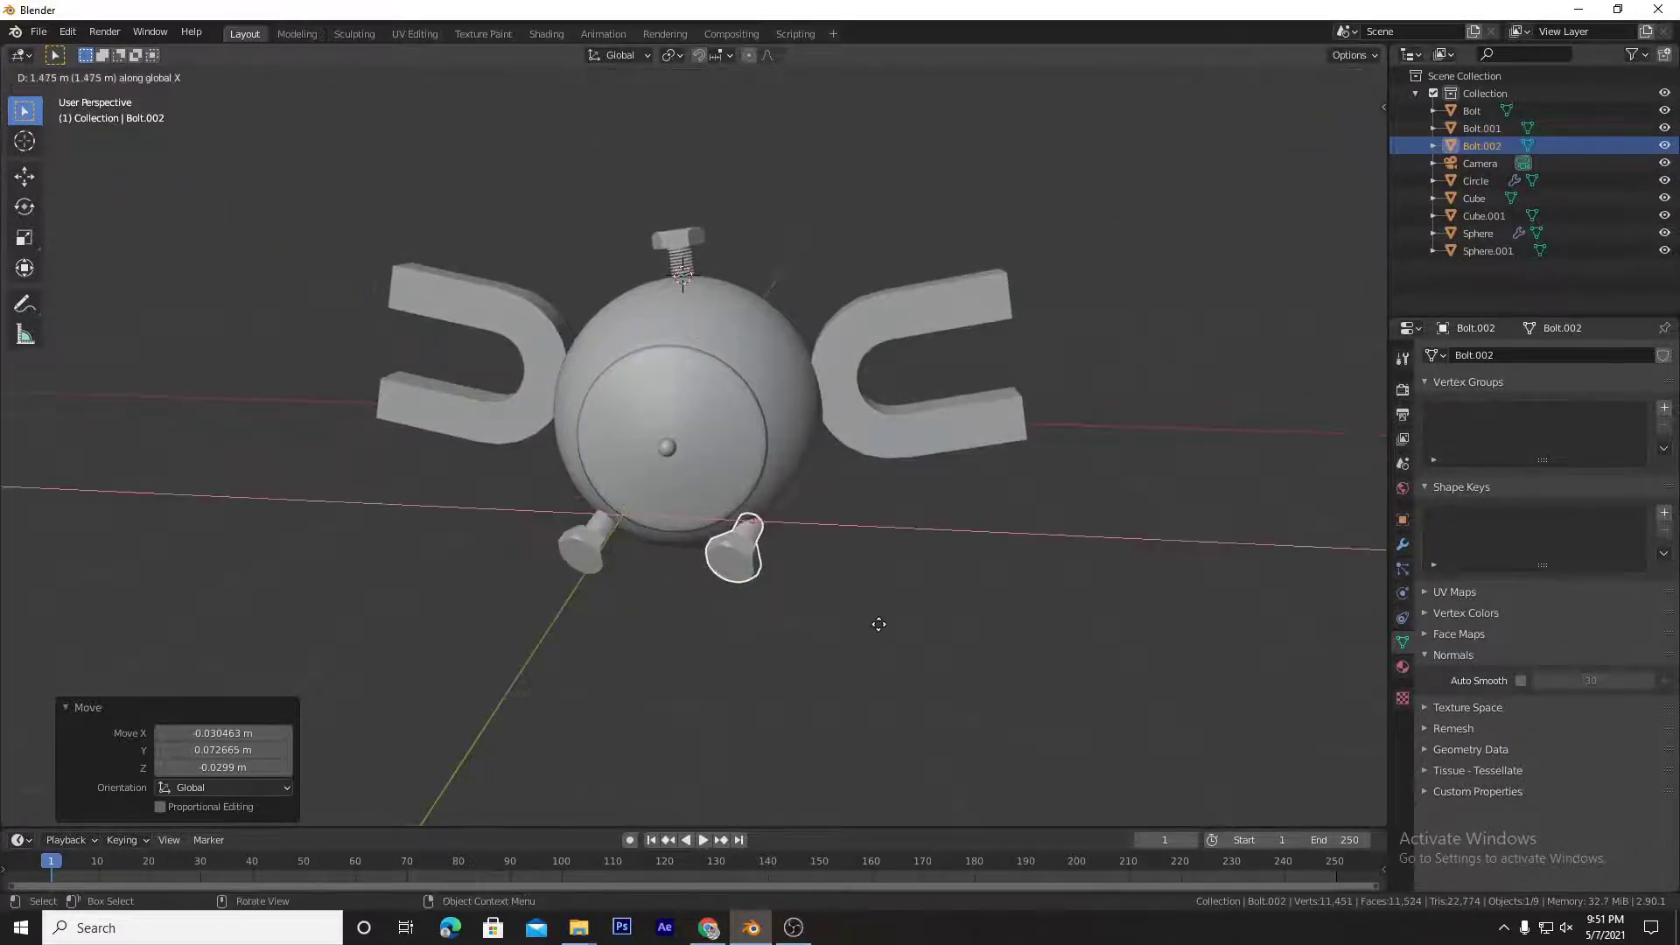
pyautogui.click(870, 624)
# Step: Rotate the lower-right bolt 52.1° about Z so it mirrors the left one, and deselect it in front view
pyautogui.press('r')
pyautogui.press('z')
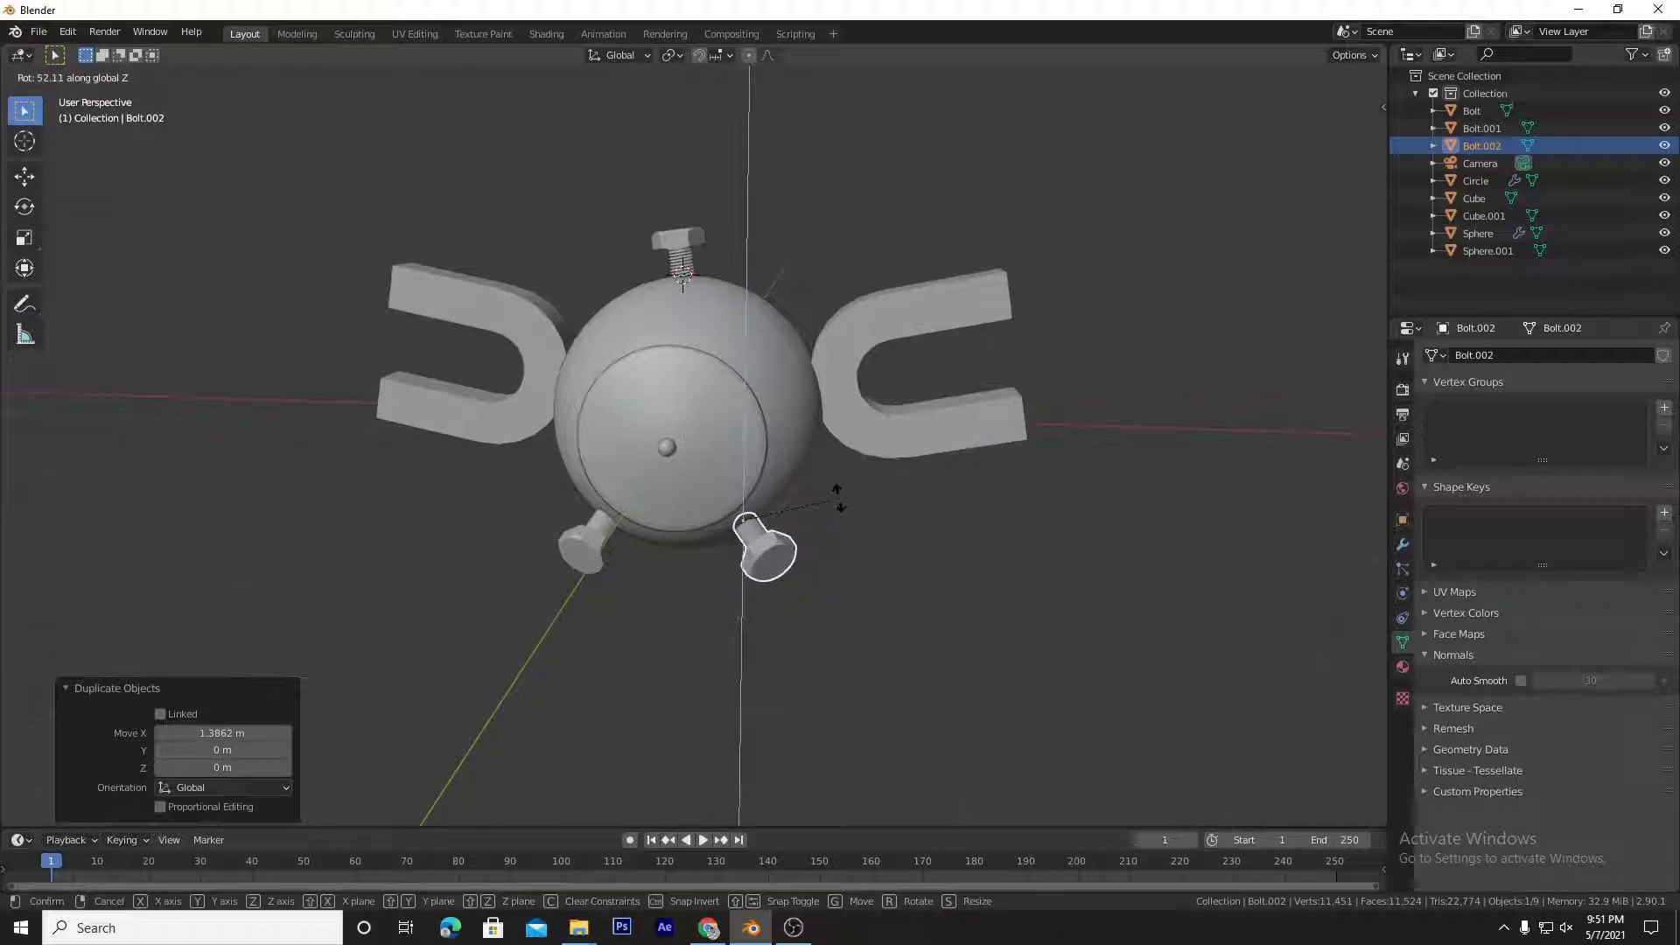
pyautogui.click(840, 496)
pyautogui.moveTo(879, 544); pyautogui.dragTo(917, 554, button='middle')
pyautogui.press('KP_1')
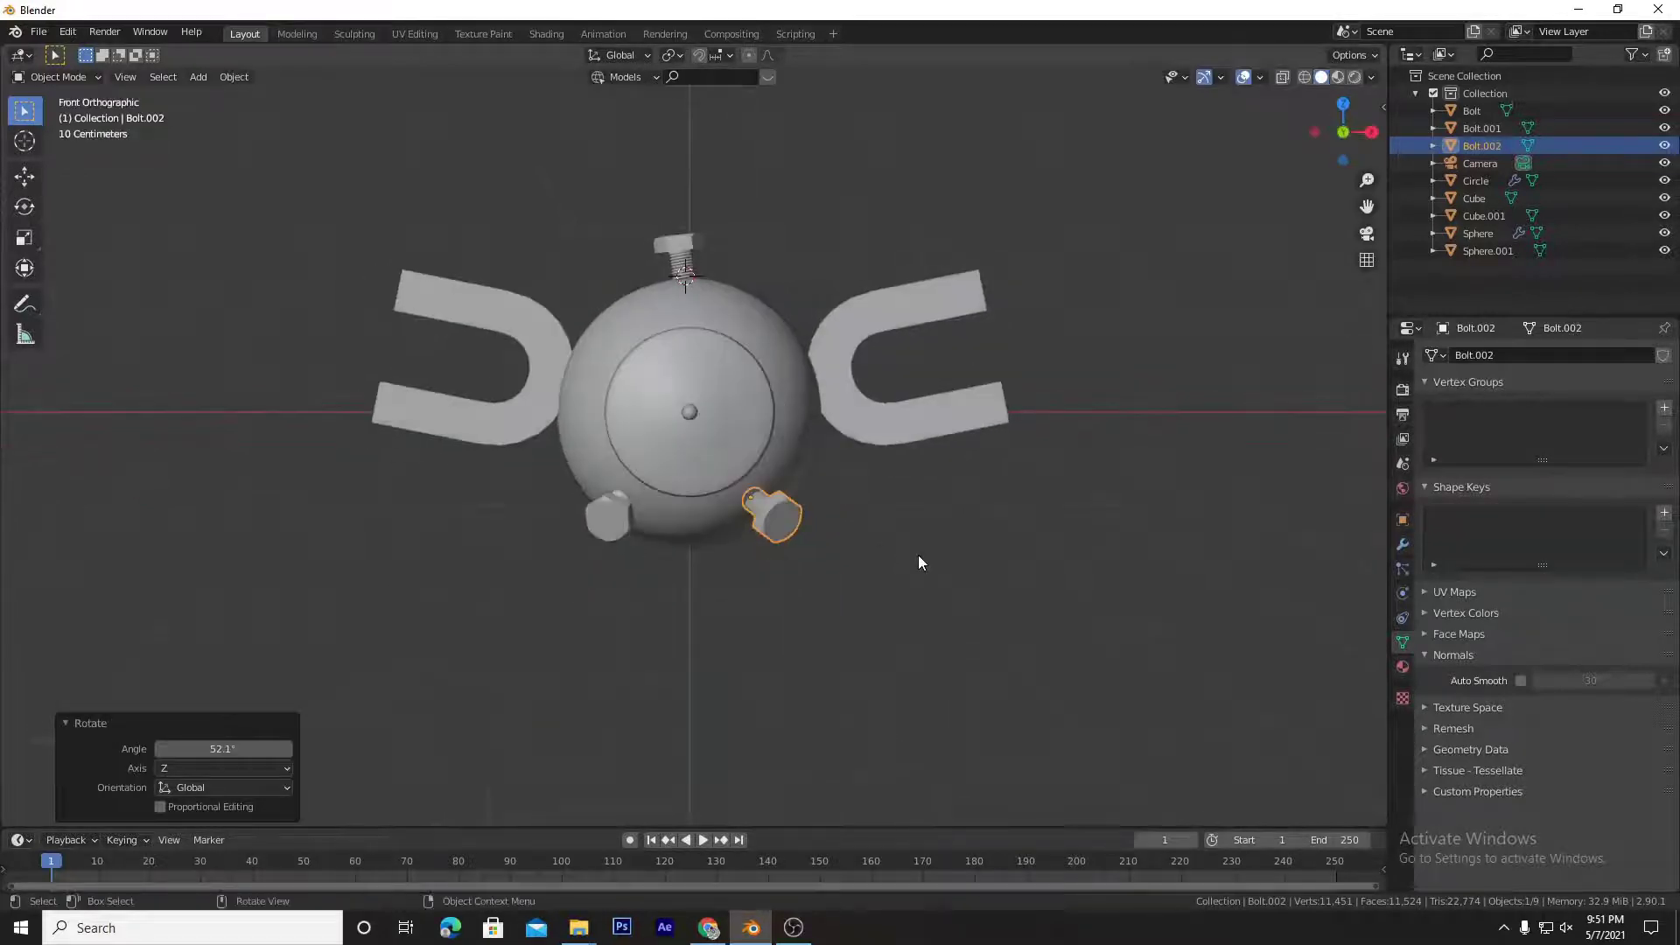
pyautogui.click(1003, 561)
# Step: Examine the lower bolts and the front disc with its small sphere from several angles and distances
pyautogui.moveTo(900, 677); pyautogui.dragTo(838, 590, button='middle')
pyautogui.click(767, 571)
pyautogui.keyDown('shift'); pyautogui.click(825, 503); pyautogui.keyUp('shift')
pyautogui.press('s')
pyautogui.click(876, 541)
pyautogui.click(837, 590)
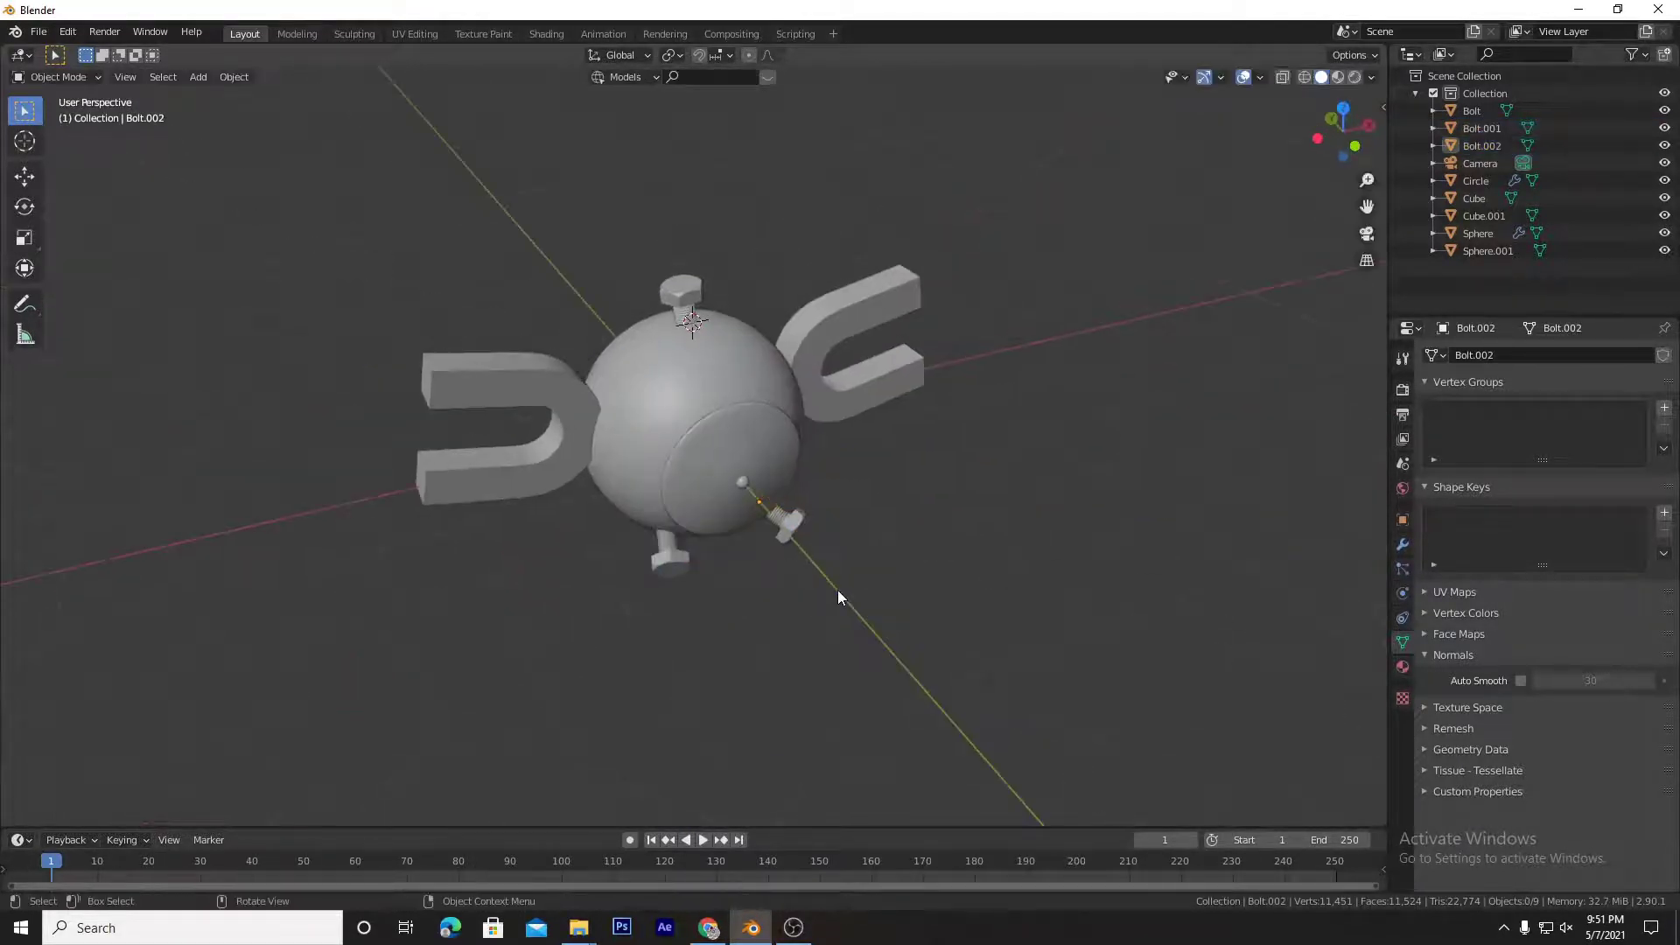
pyautogui.scroll(-1, 838, 590)
pyautogui.scroll(2, 838, 590)
pyautogui.scroll(8, 838, 590)
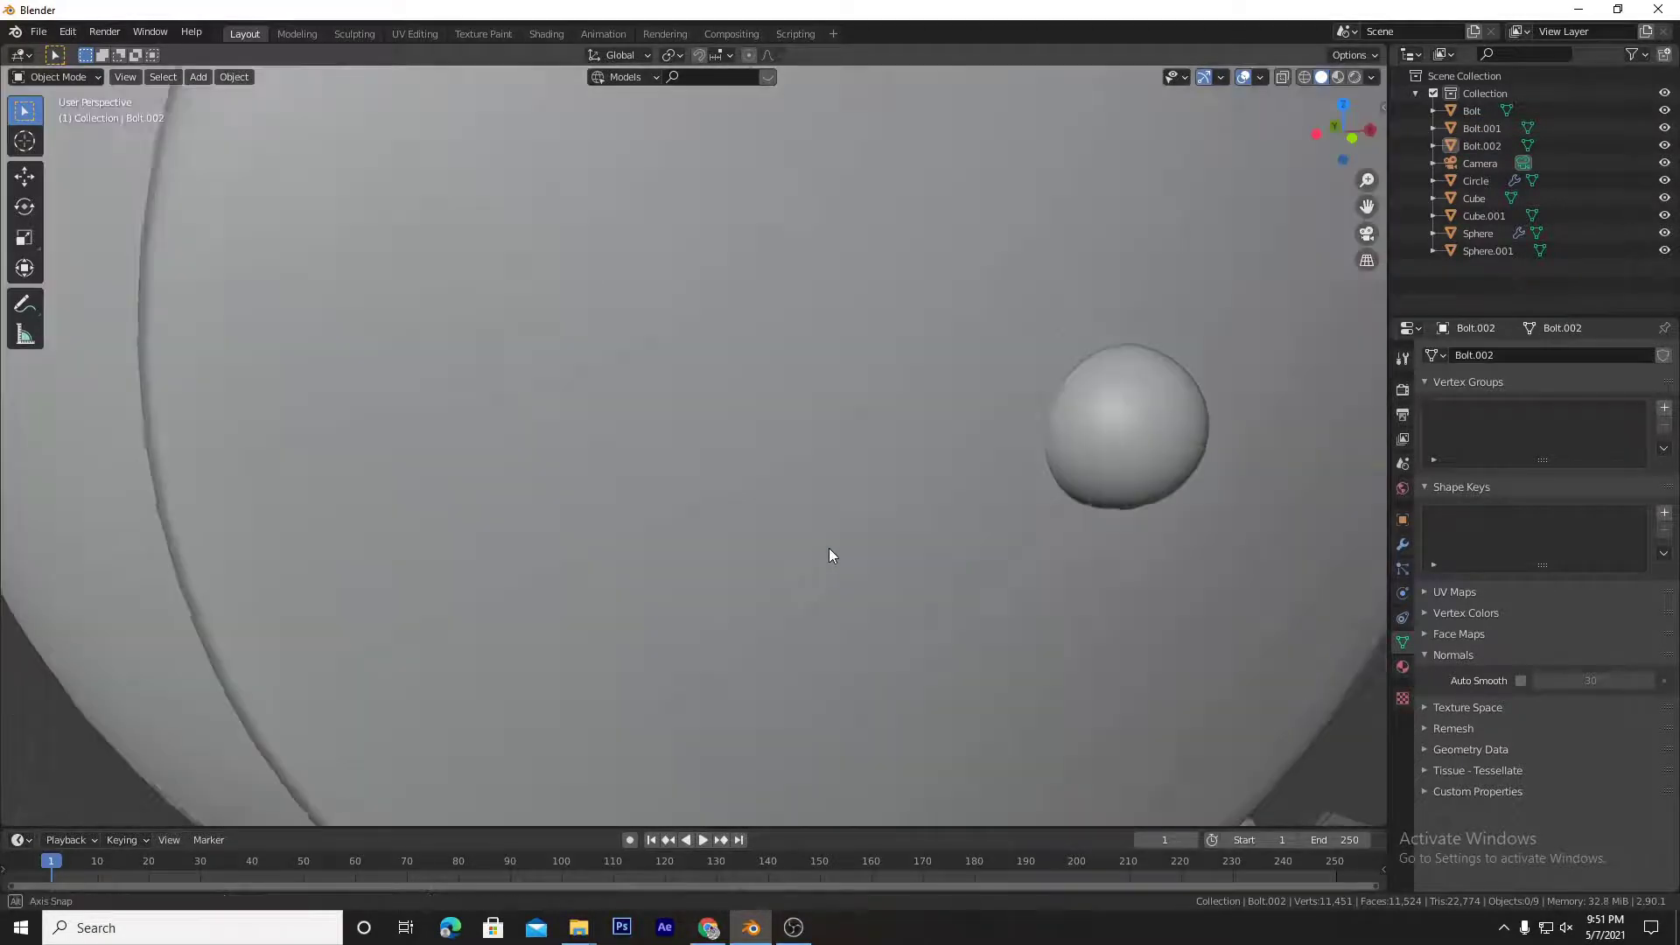
pyautogui.scroll(-6, 829, 555)
pyautogui.moveTo(830, 555); pyautogui.dragTo(854, 471, button='middle')
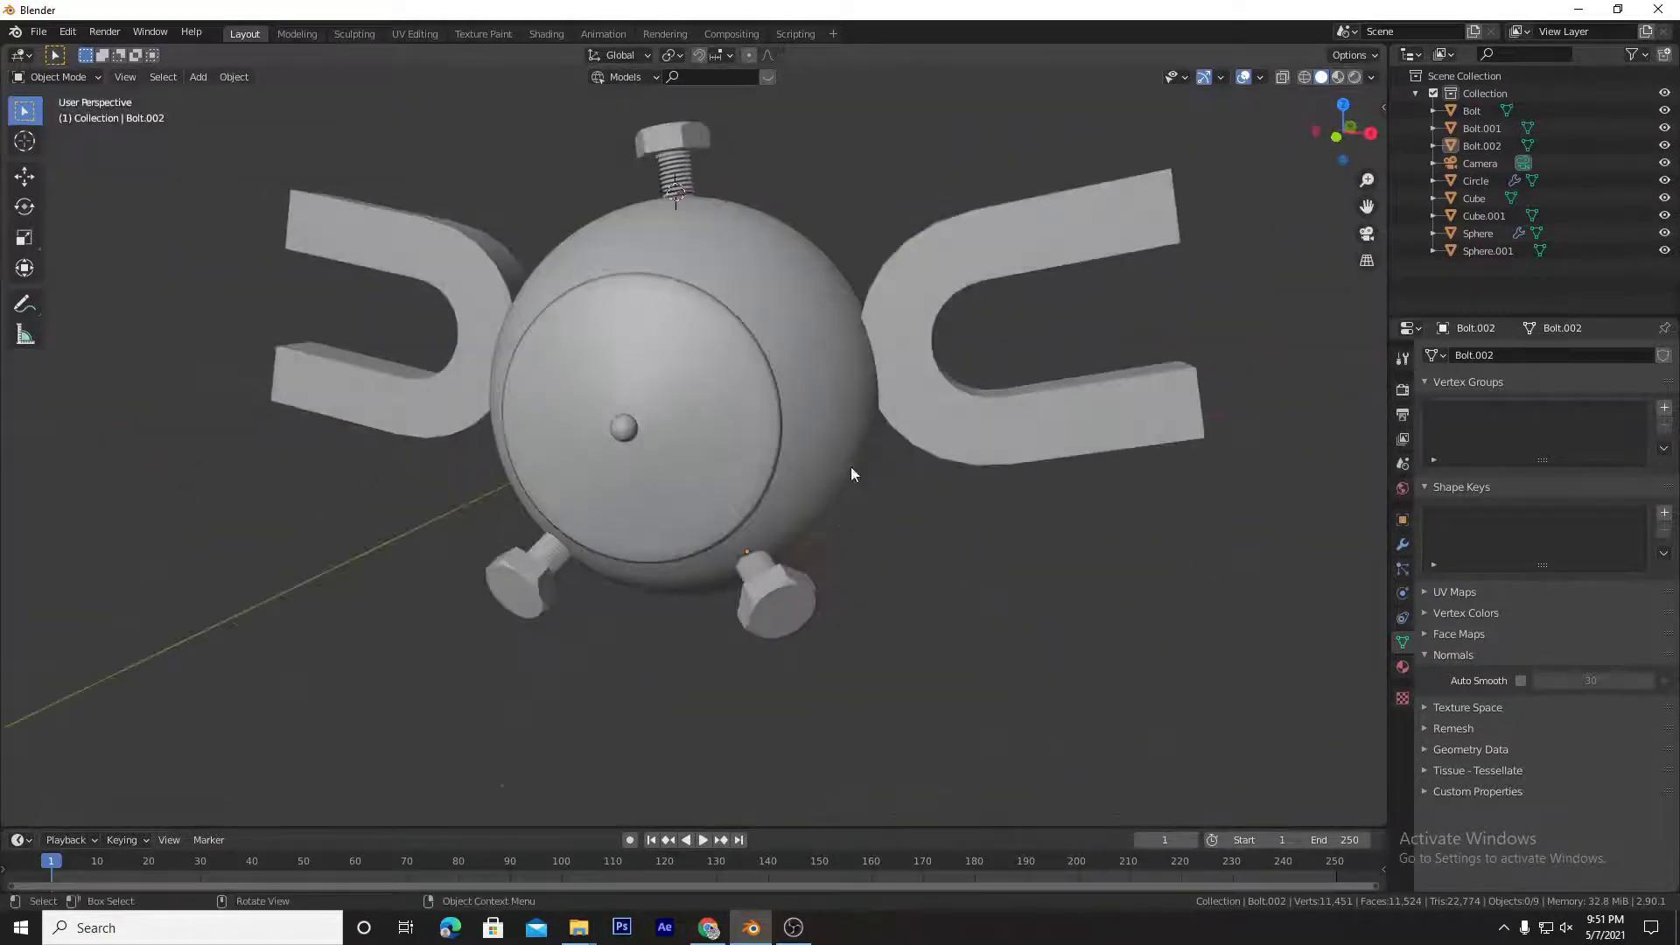
# Step: Isolate the two U-shaped side arches in local view
pyautogui.click(906, 351)
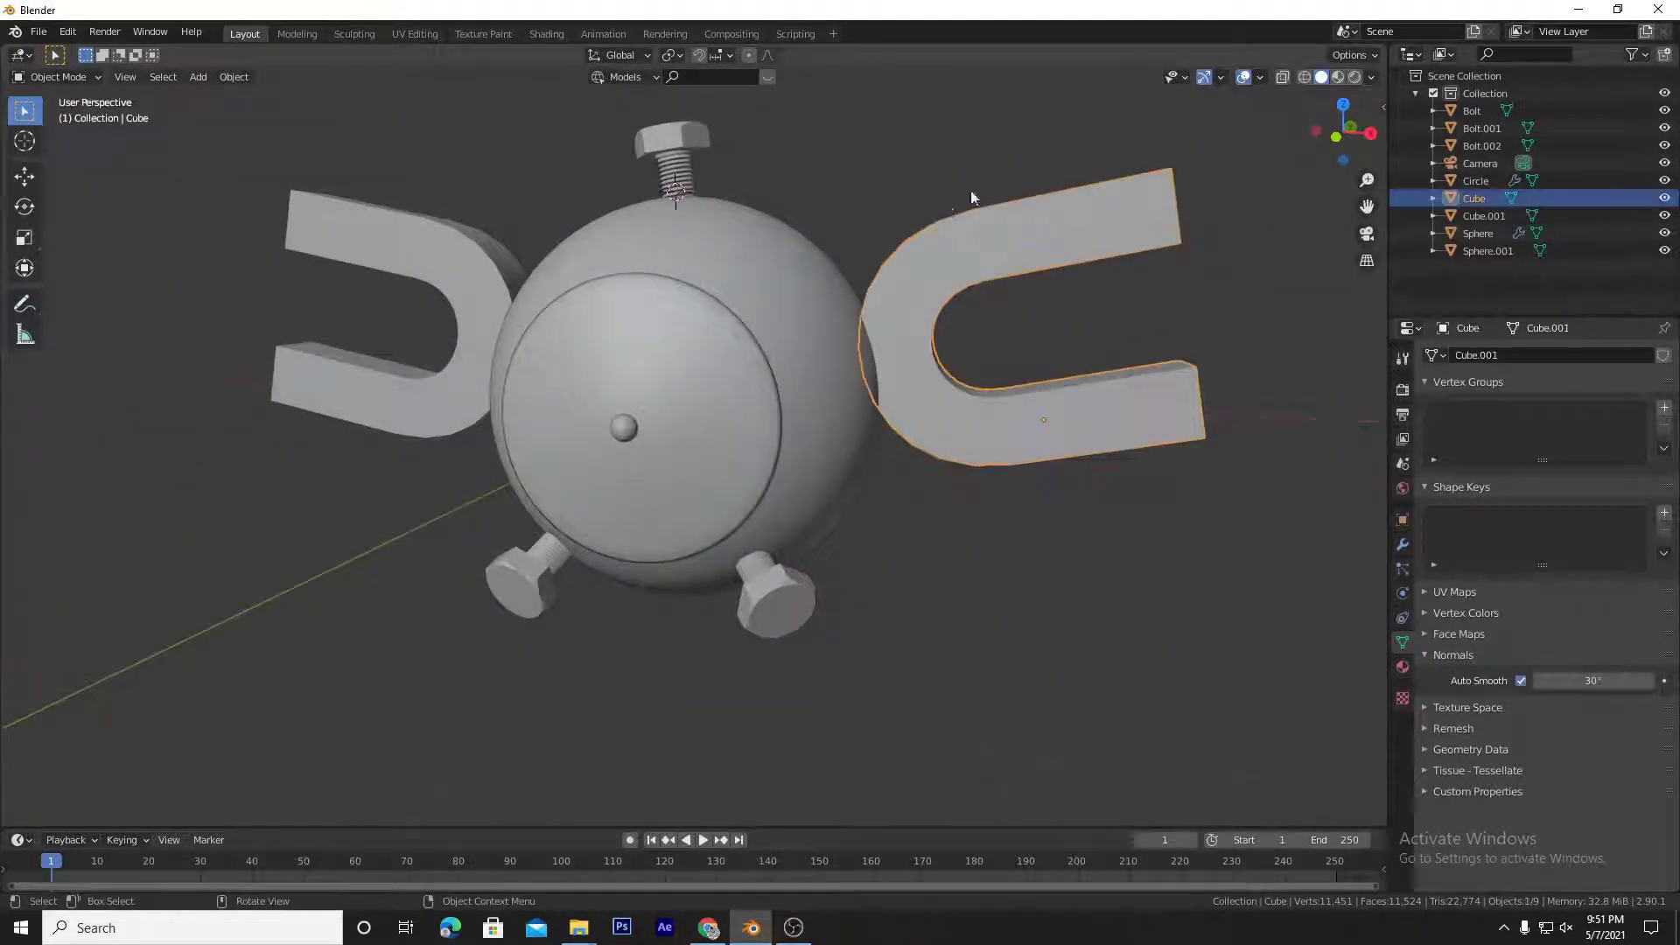
pyautogui.keyDown('shift'); pyautogui.click(462, 261); pyautogui.keyUp('shift')
pyautogui.press('KP_Divide')
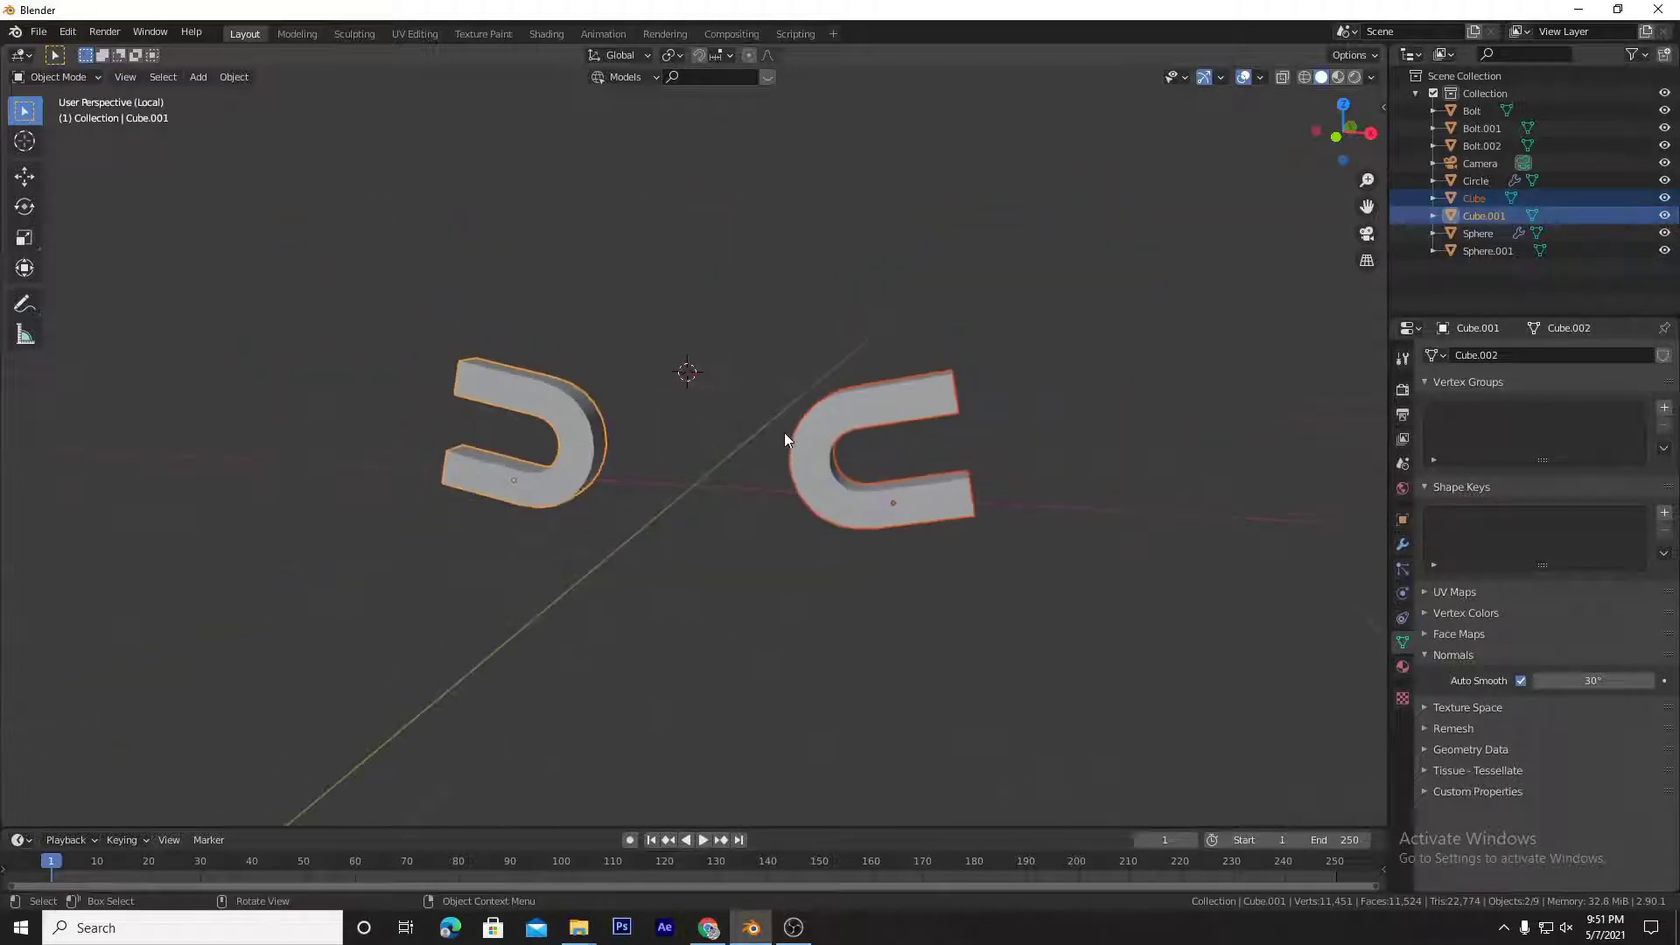
# Step: Snap the 3D cursor to a face on the outer bend of the right-hand arch
pyautogui.moveTo(781, 469); pyautogui.dragTo(828, 433, button='middle')
pyautogui.click(796, 464)
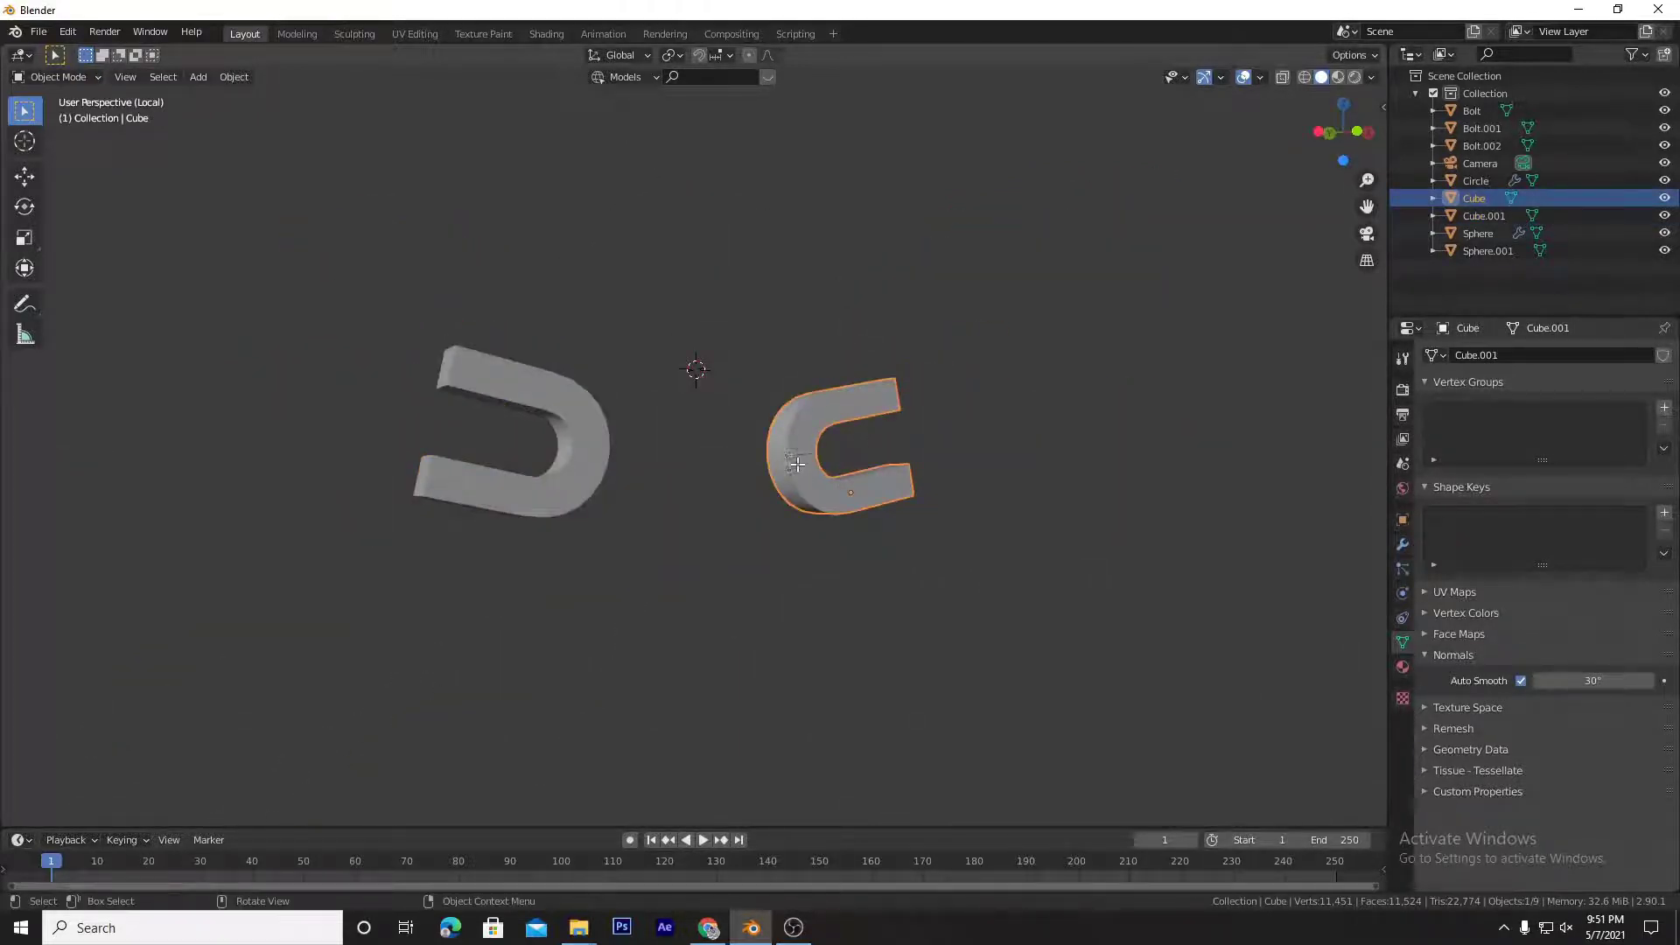
pyautogui.press('Tab')
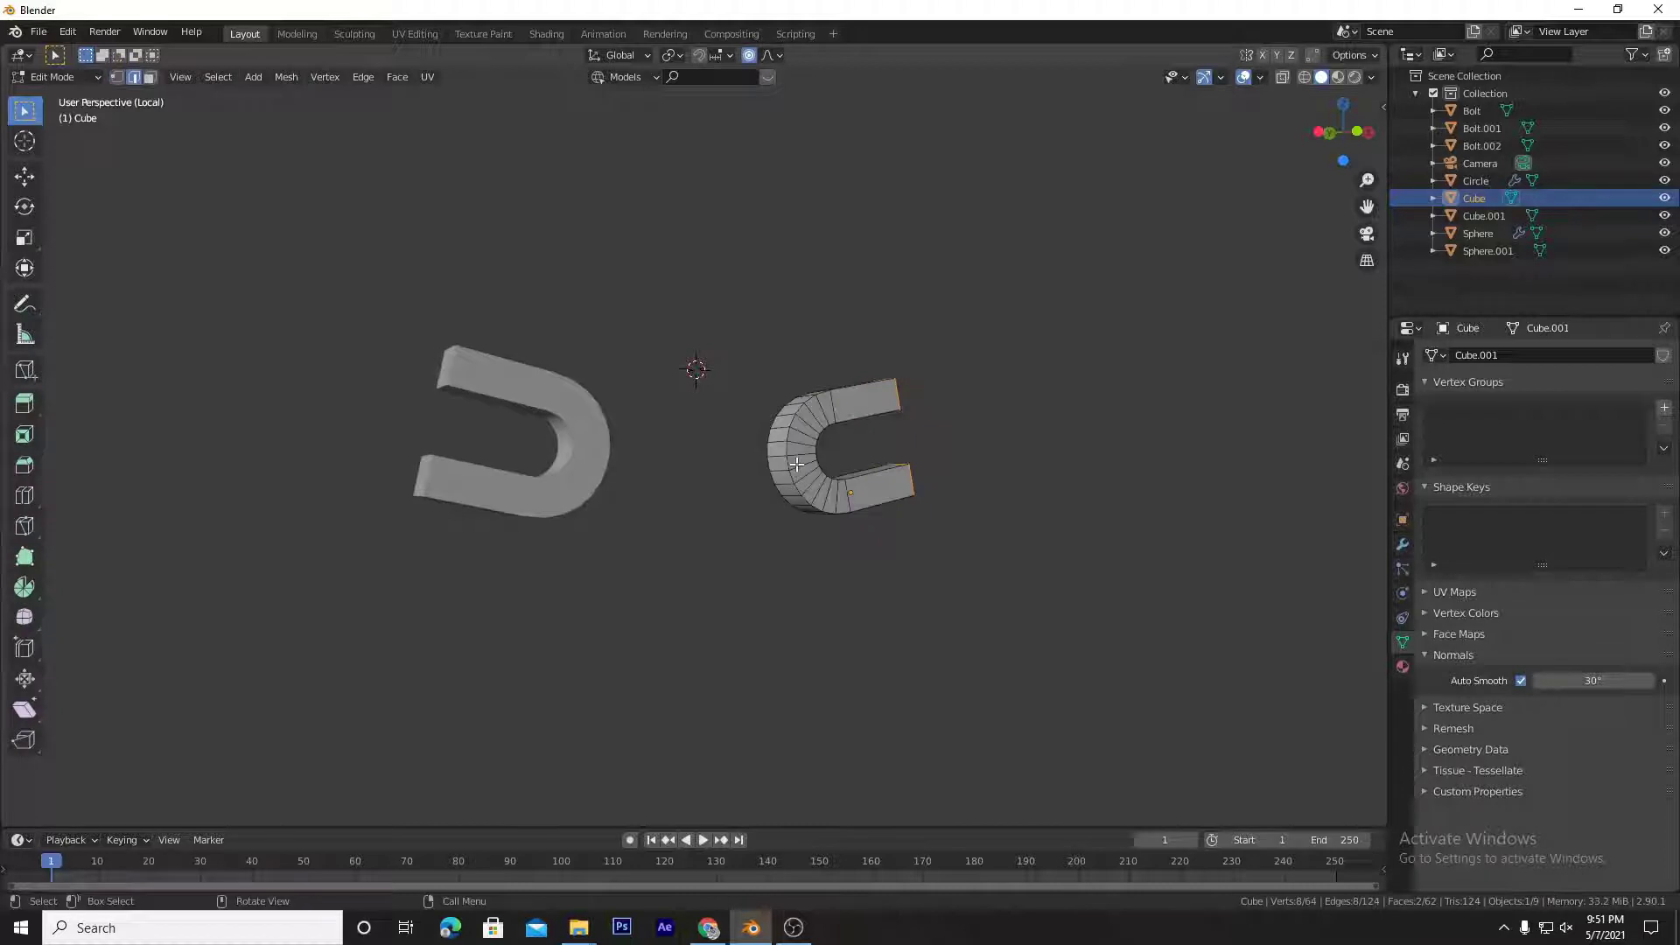
pyautogui.press('3')
pyautogui.click(777, 462)
pyautogui.hotkey('shift', 's')
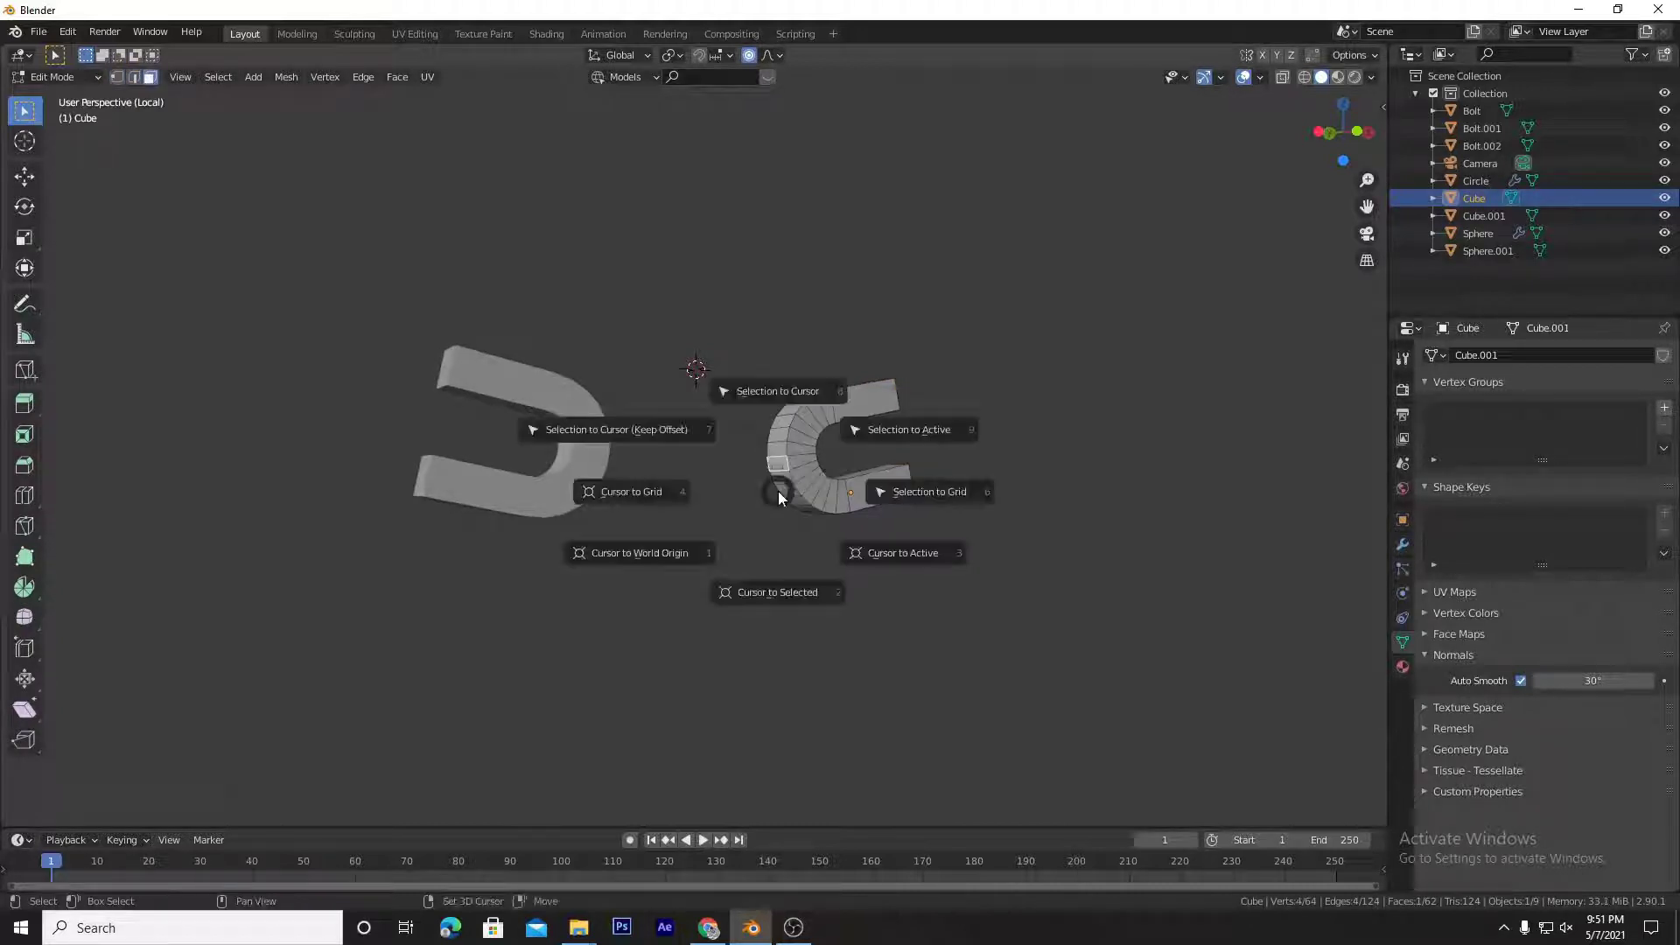
pyautogui.click(774, 549)
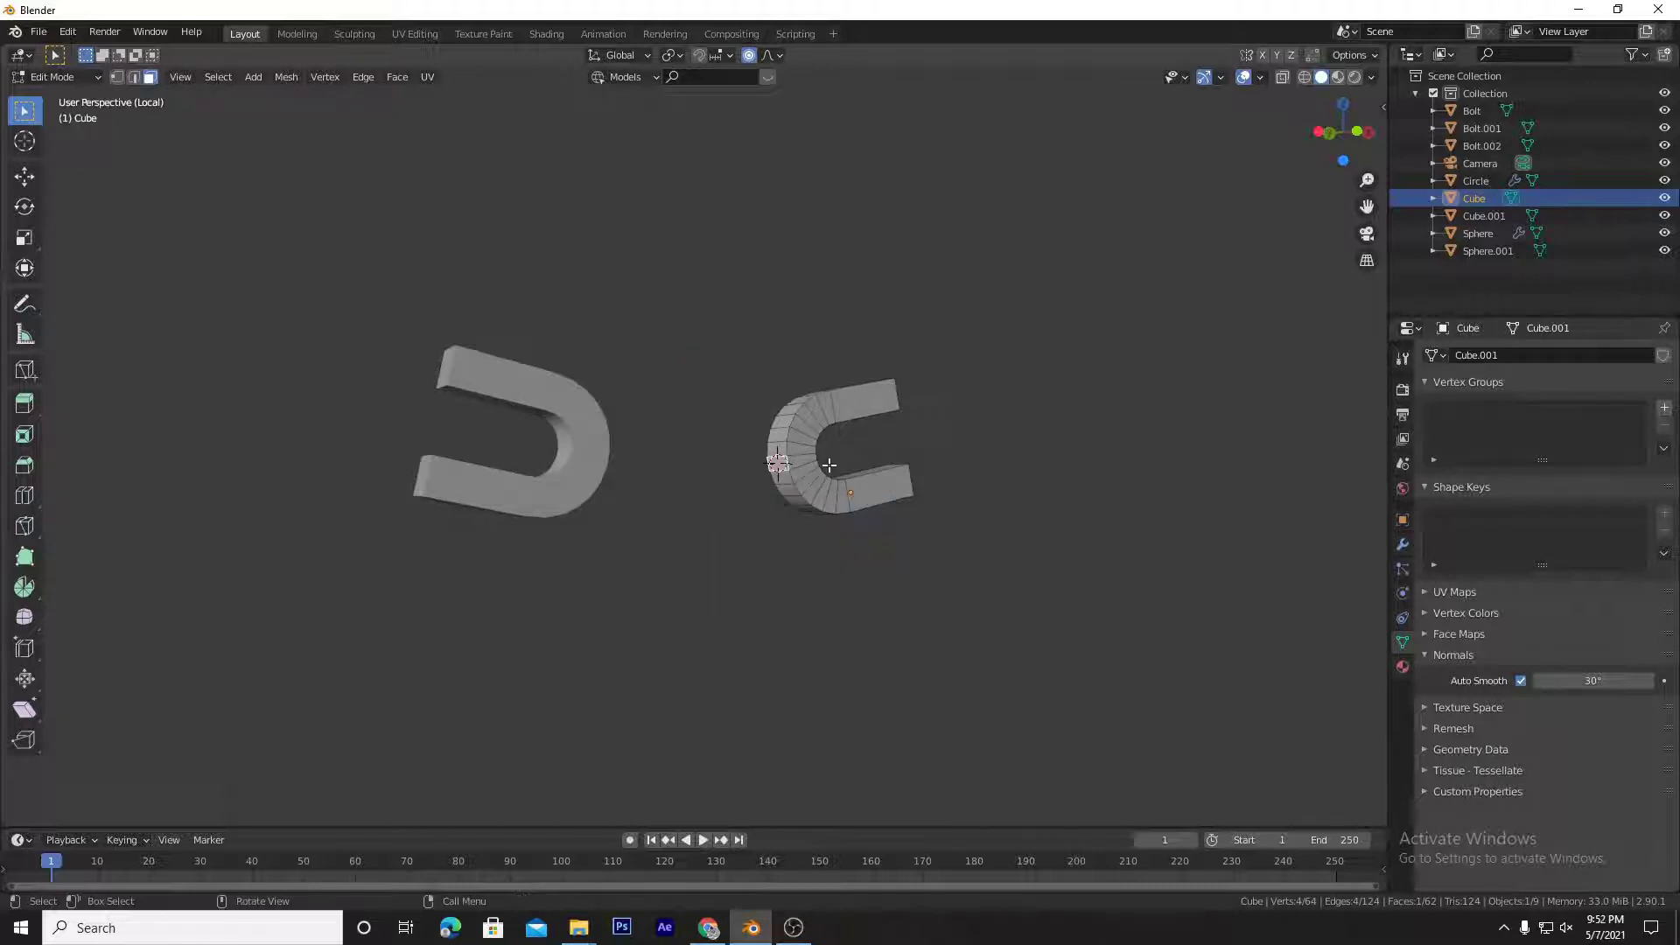
# Step: Set the right-hand arch's origin to the 3D cursor
pyautogui.press('Tab')
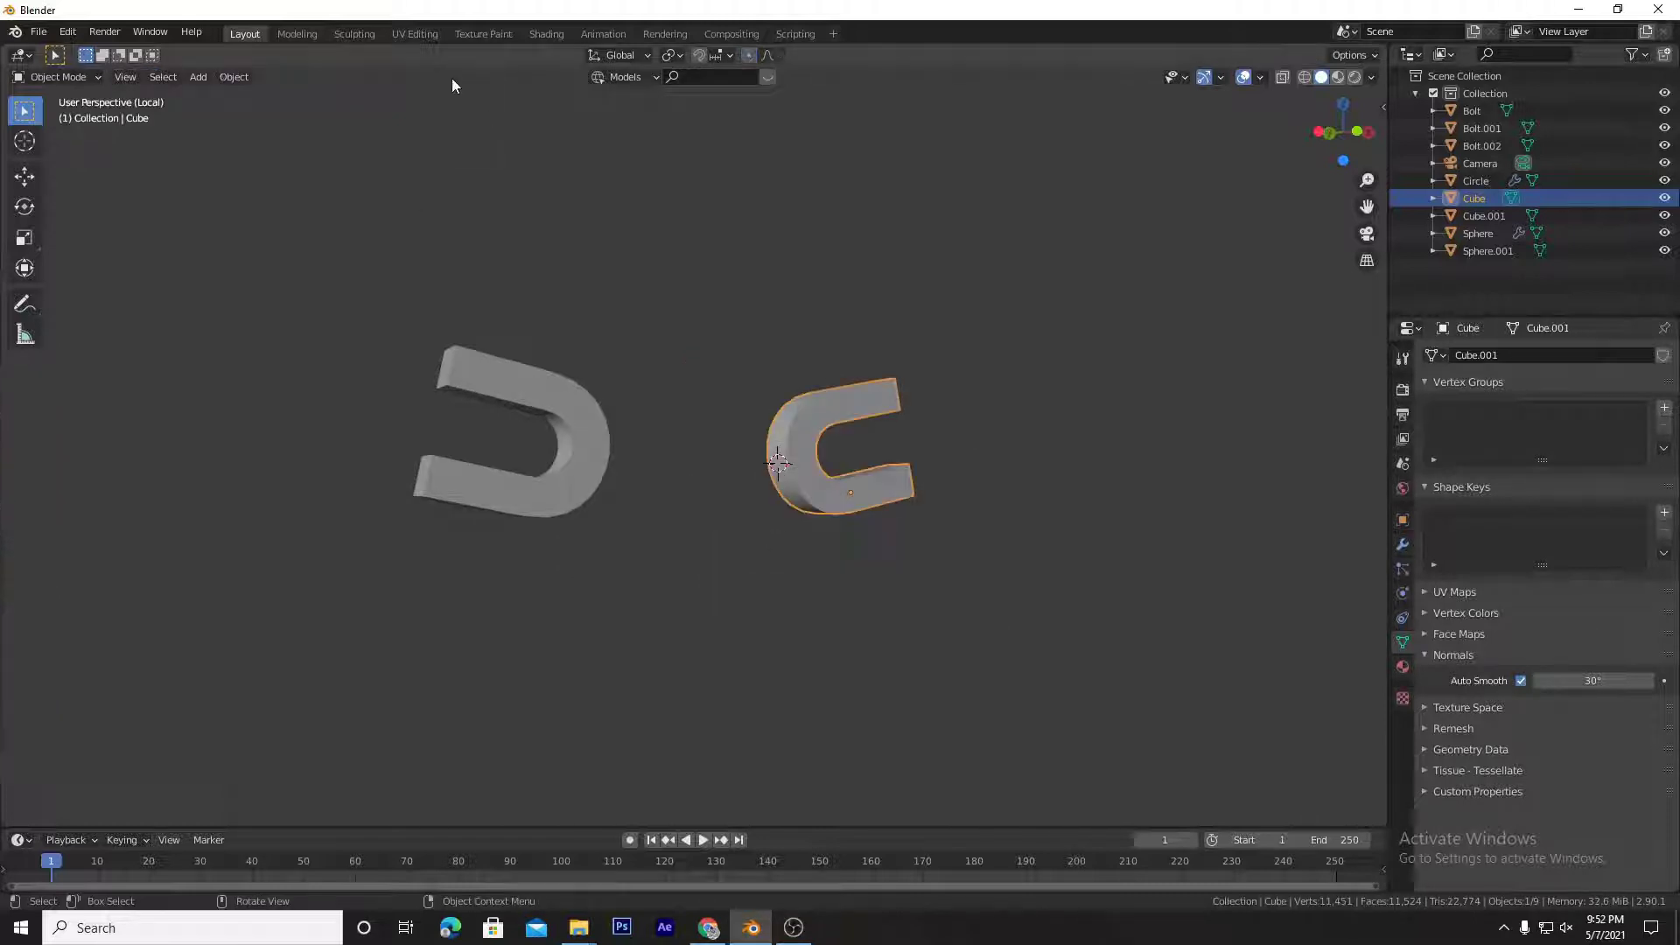
pyautogui.click(249, 77)
pyautogui.moveTo(326, 114)
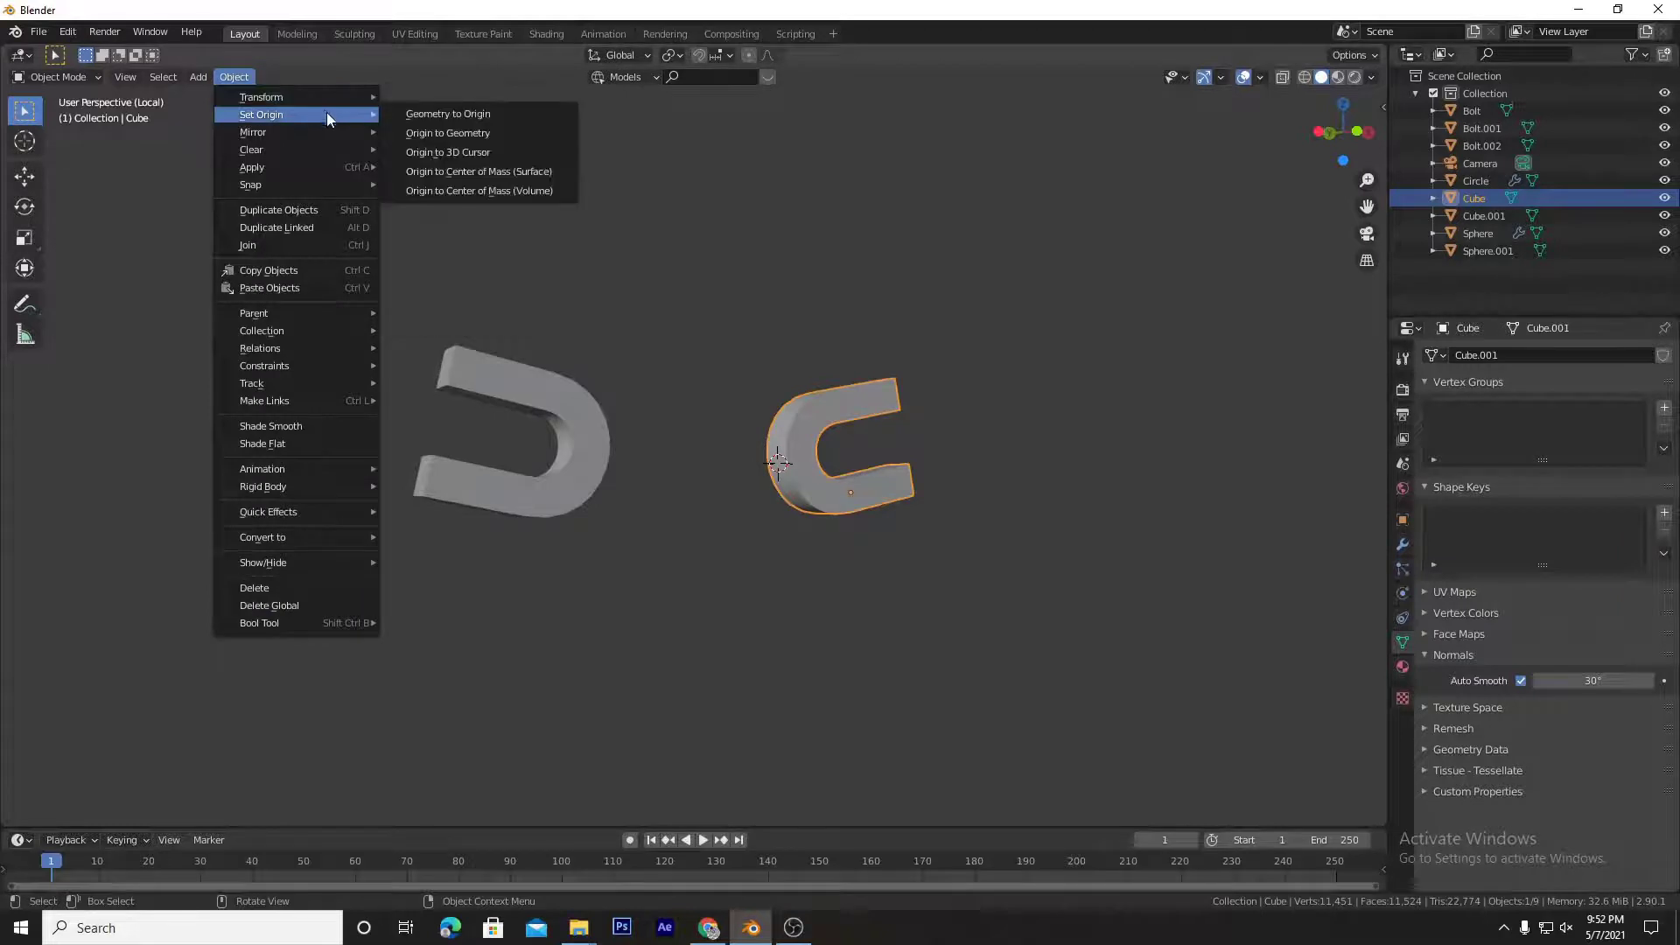
pyautogui.click(455, 152)
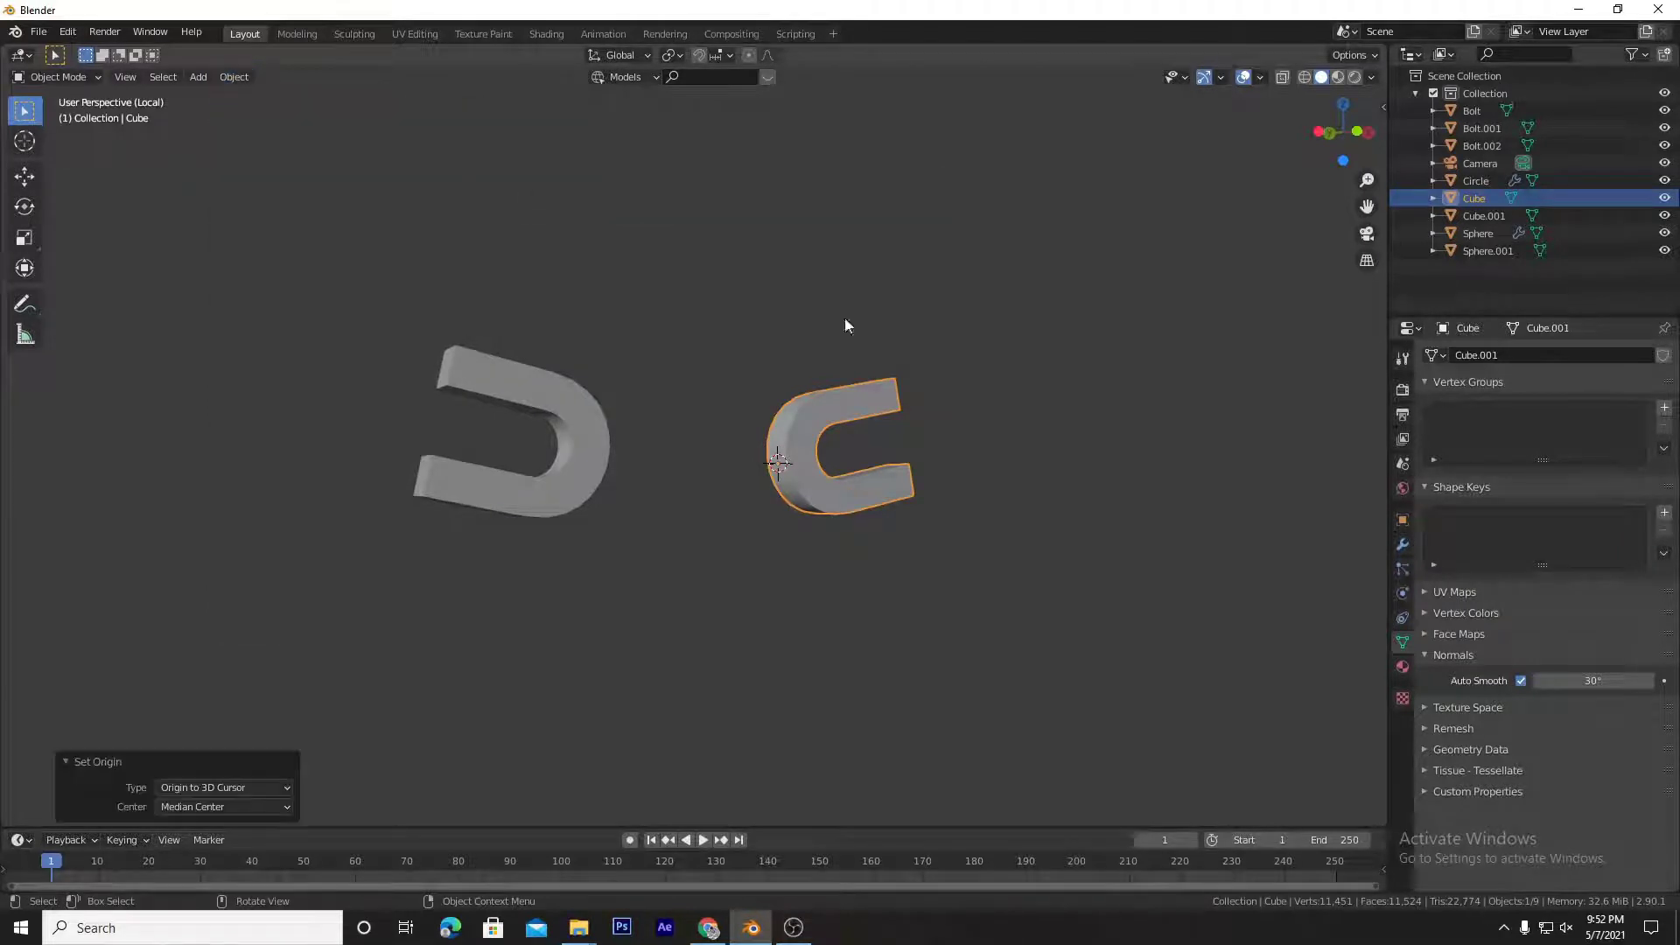
# Step: Snap the 3D cursor to a face on the outer bend of the left-hand arch
pyautogui.click(830, 419)
pyautogui.click(577, 429)
pyautogui.moveTo(578, 429); pyautogui.dragTo(633, 416, button='middle')
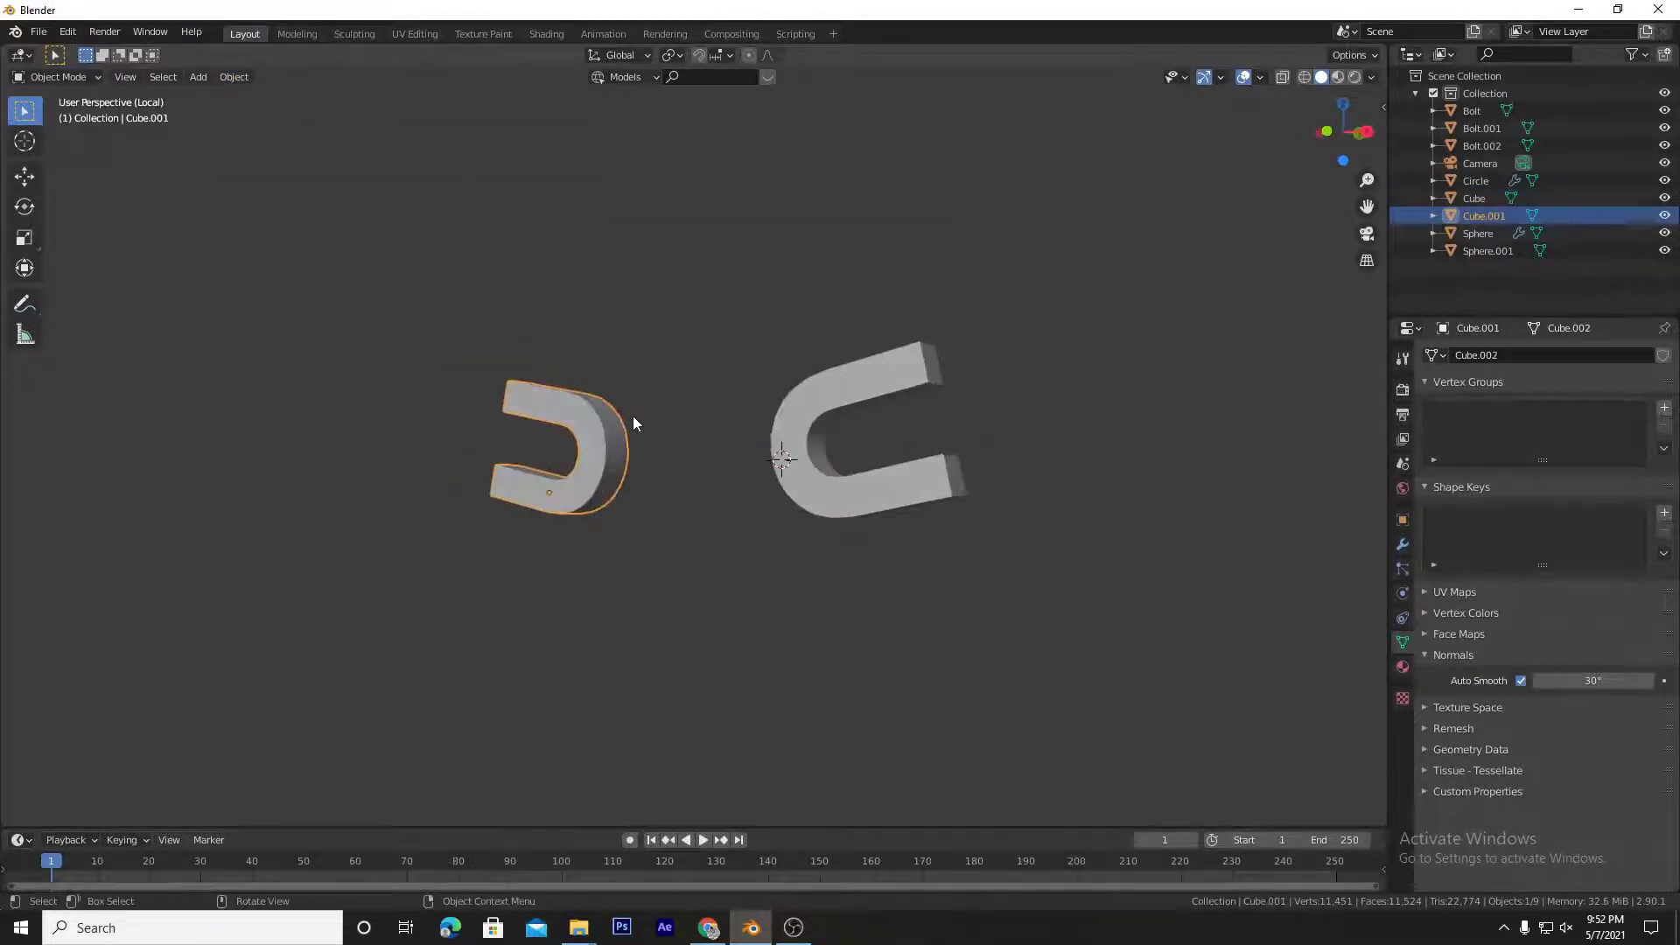
pyautogui.press('Tab')
pyautogui.click(614, 466)
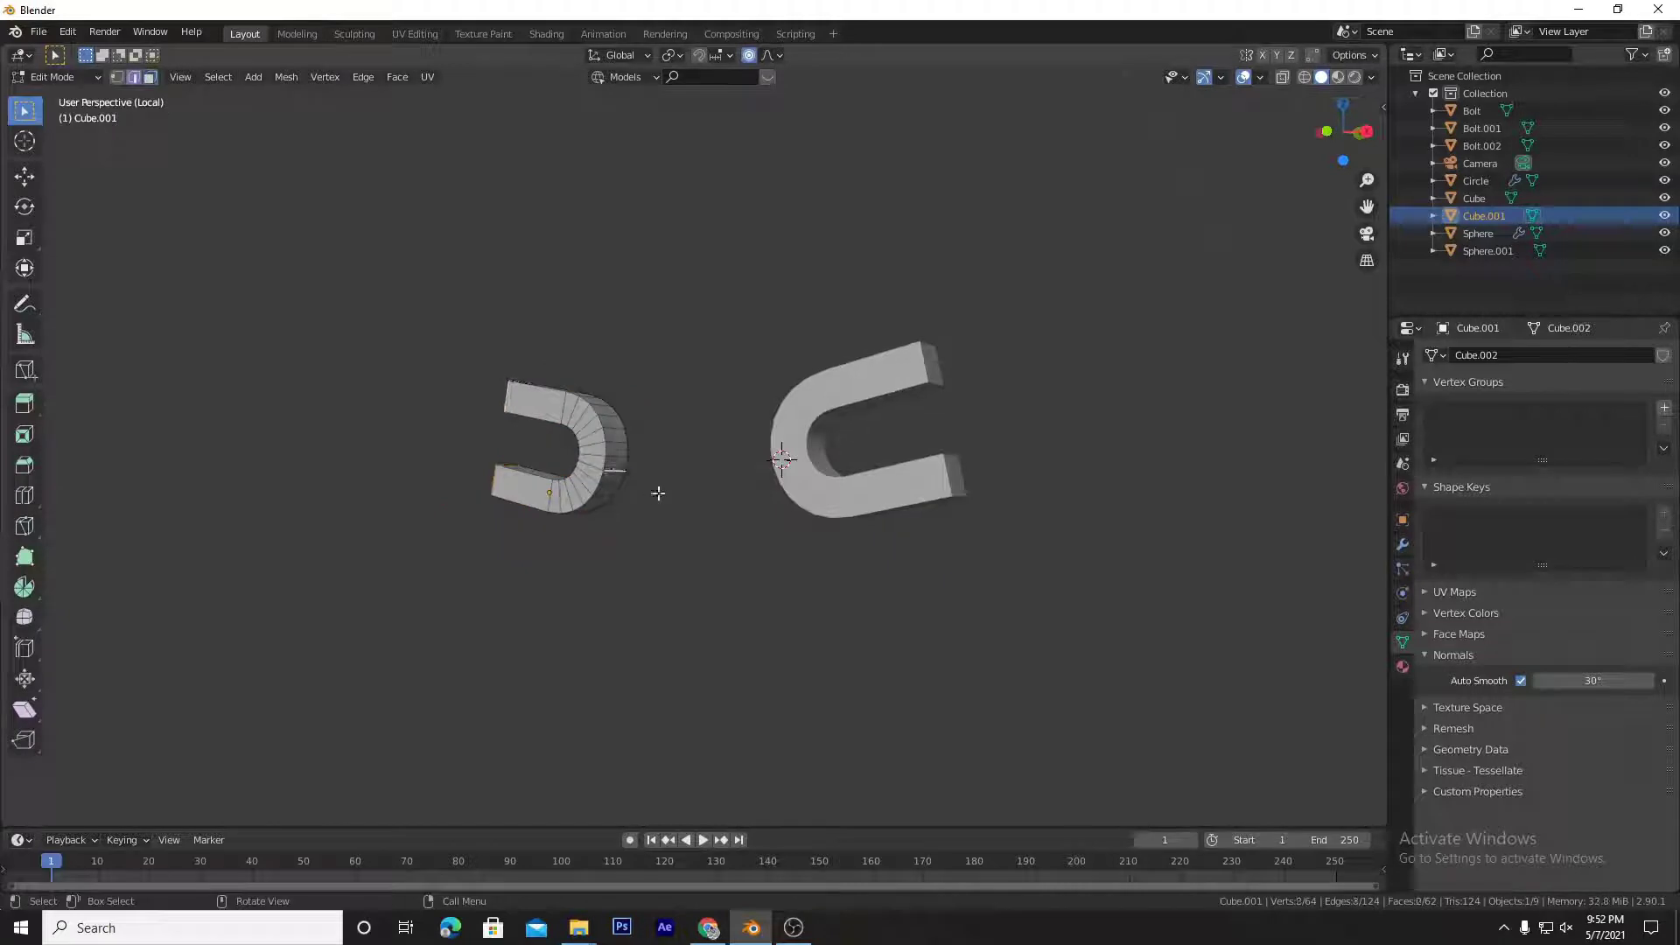
pyautogui.press('3')
pyautogui.click(617, 463)
pyautogui.hotkey('shift', 's')
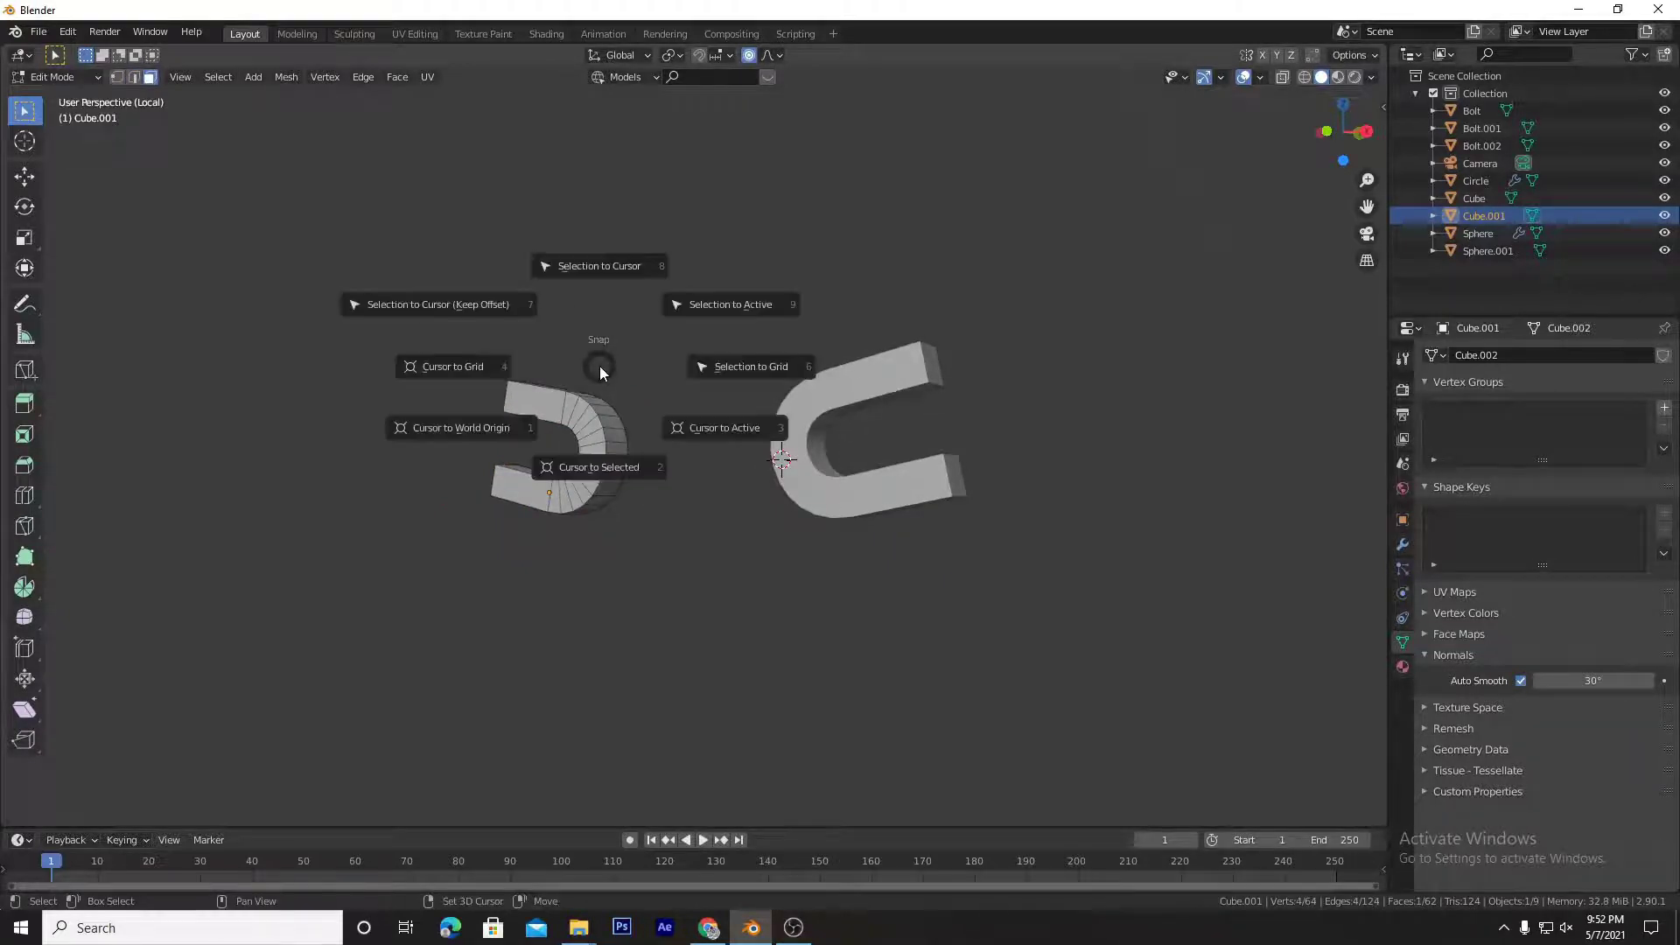
pyautogui.click(601, 436)
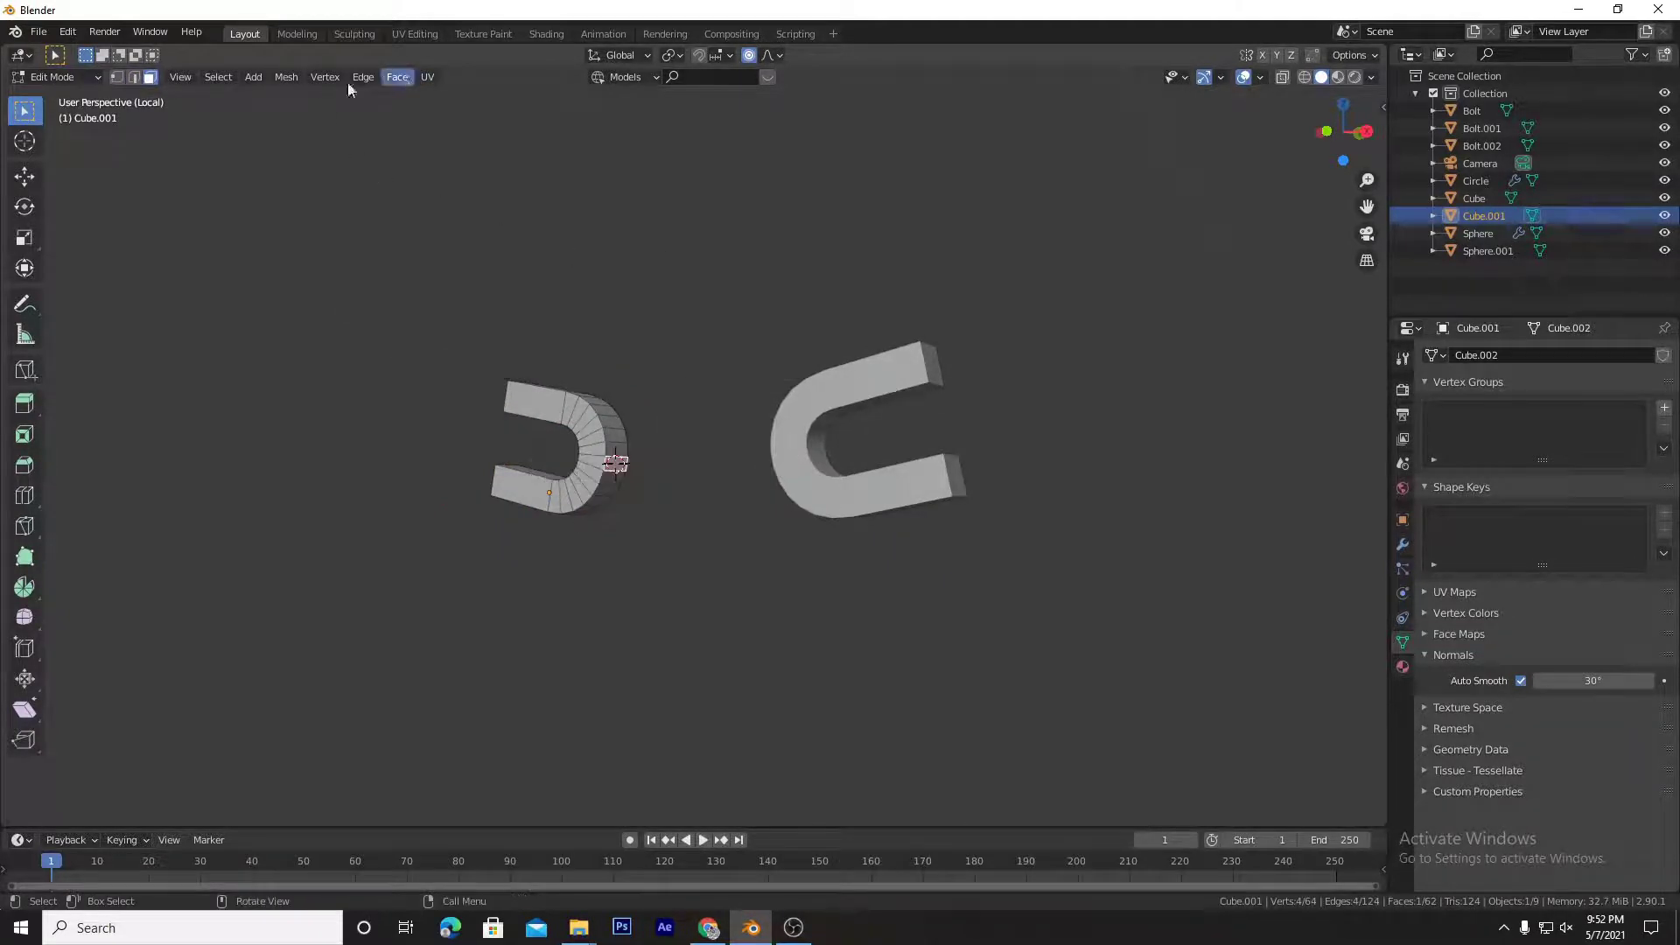
# Step: Set the left-hand arch's origin to the 3D cursor and exit local view
pyautogui.press('Tab')
pyautogui.click(232, 78)
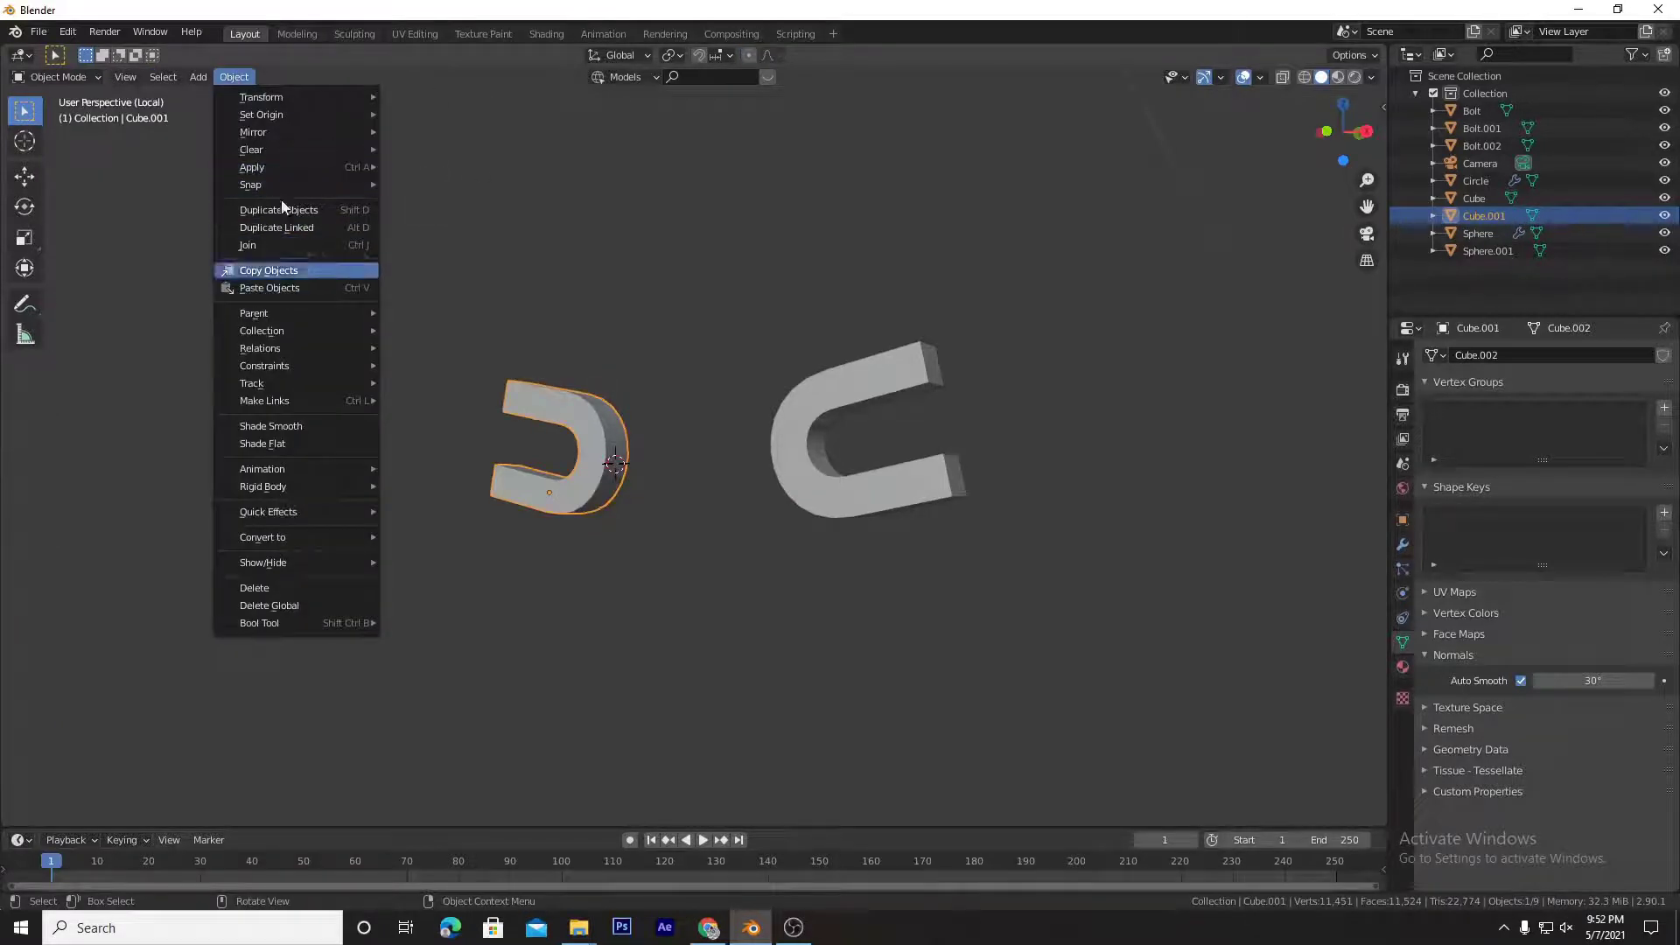
pyautogui.moveTo(310, 114)
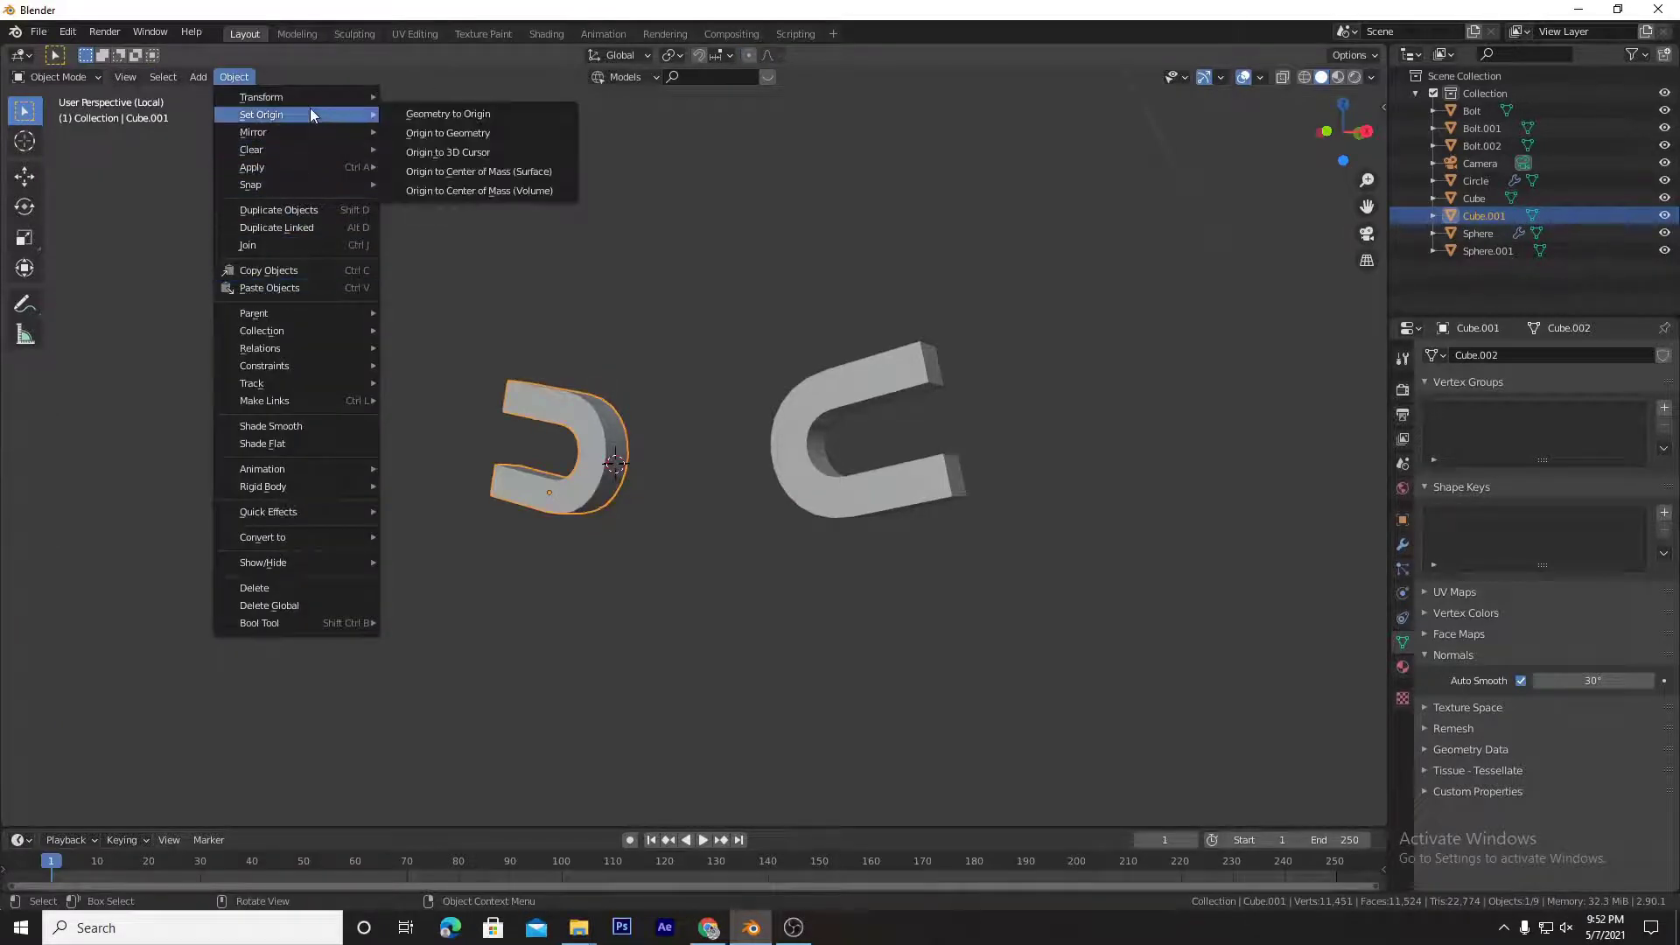
pyautogui.click(441, 152)
pyautogui.moveTo(865, 532); pyautogui.dragTo(839, 514, button='middle')
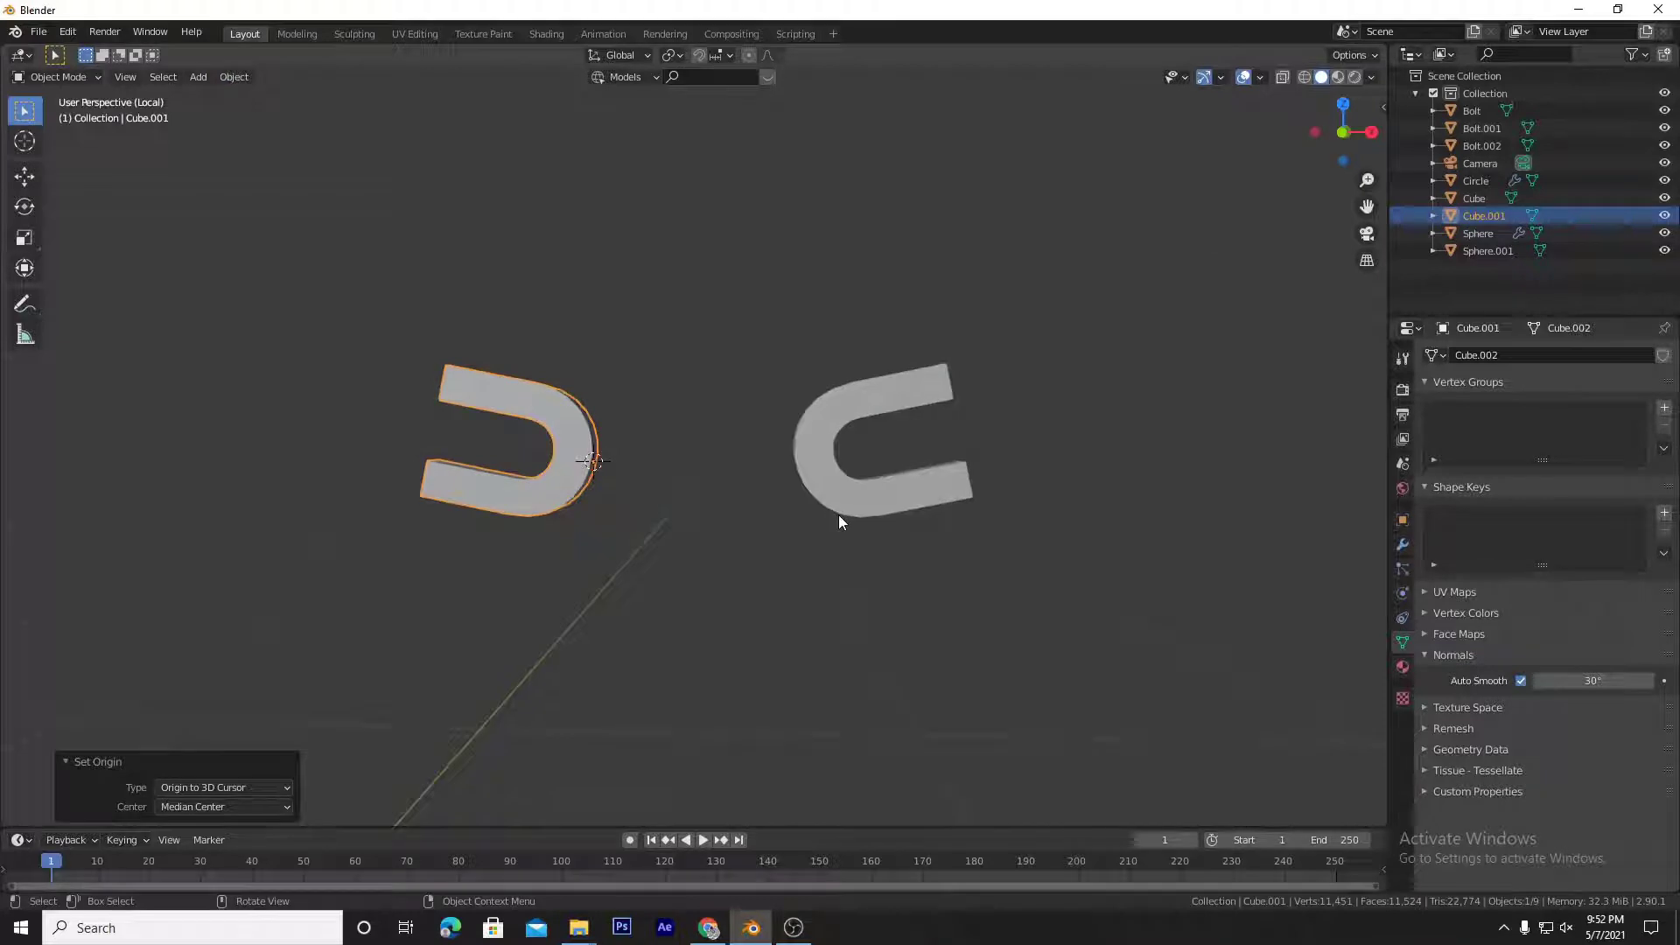
pyautogui.press('KP_Divide')
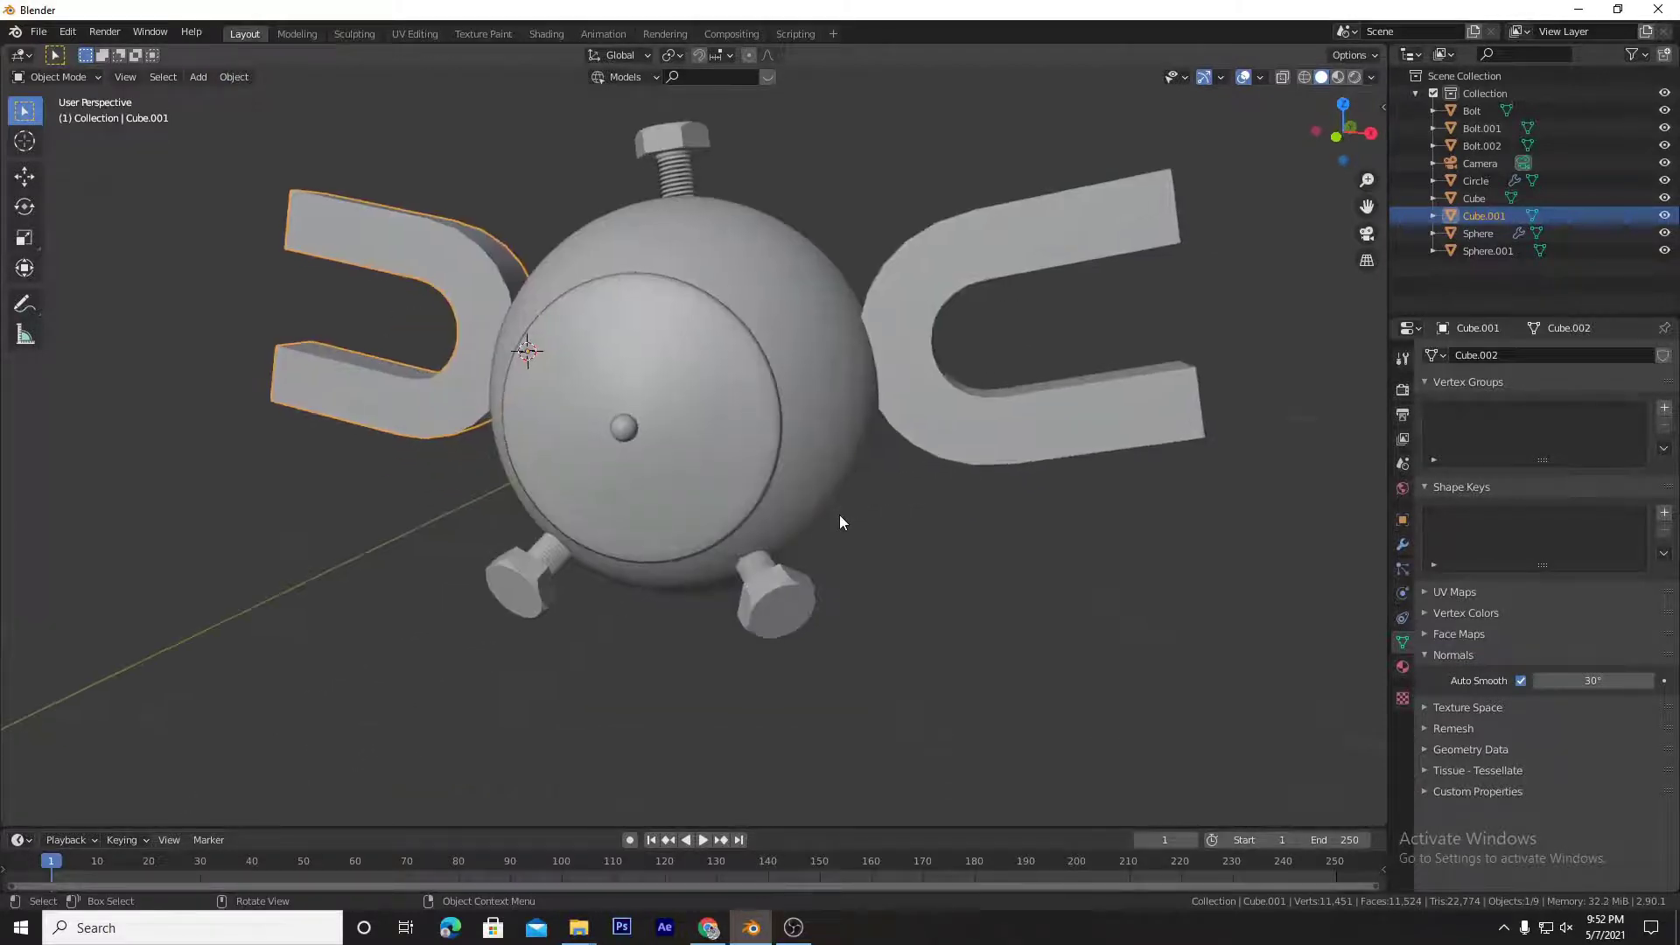
pyautogui.keyDown('shift'); pyautogui.click(979, 394); pyautogui.keyUp('shift')
pyautogui.keyDown('shift'); pyautogui.click(465, 349); pyautogui.keyUp('shift')
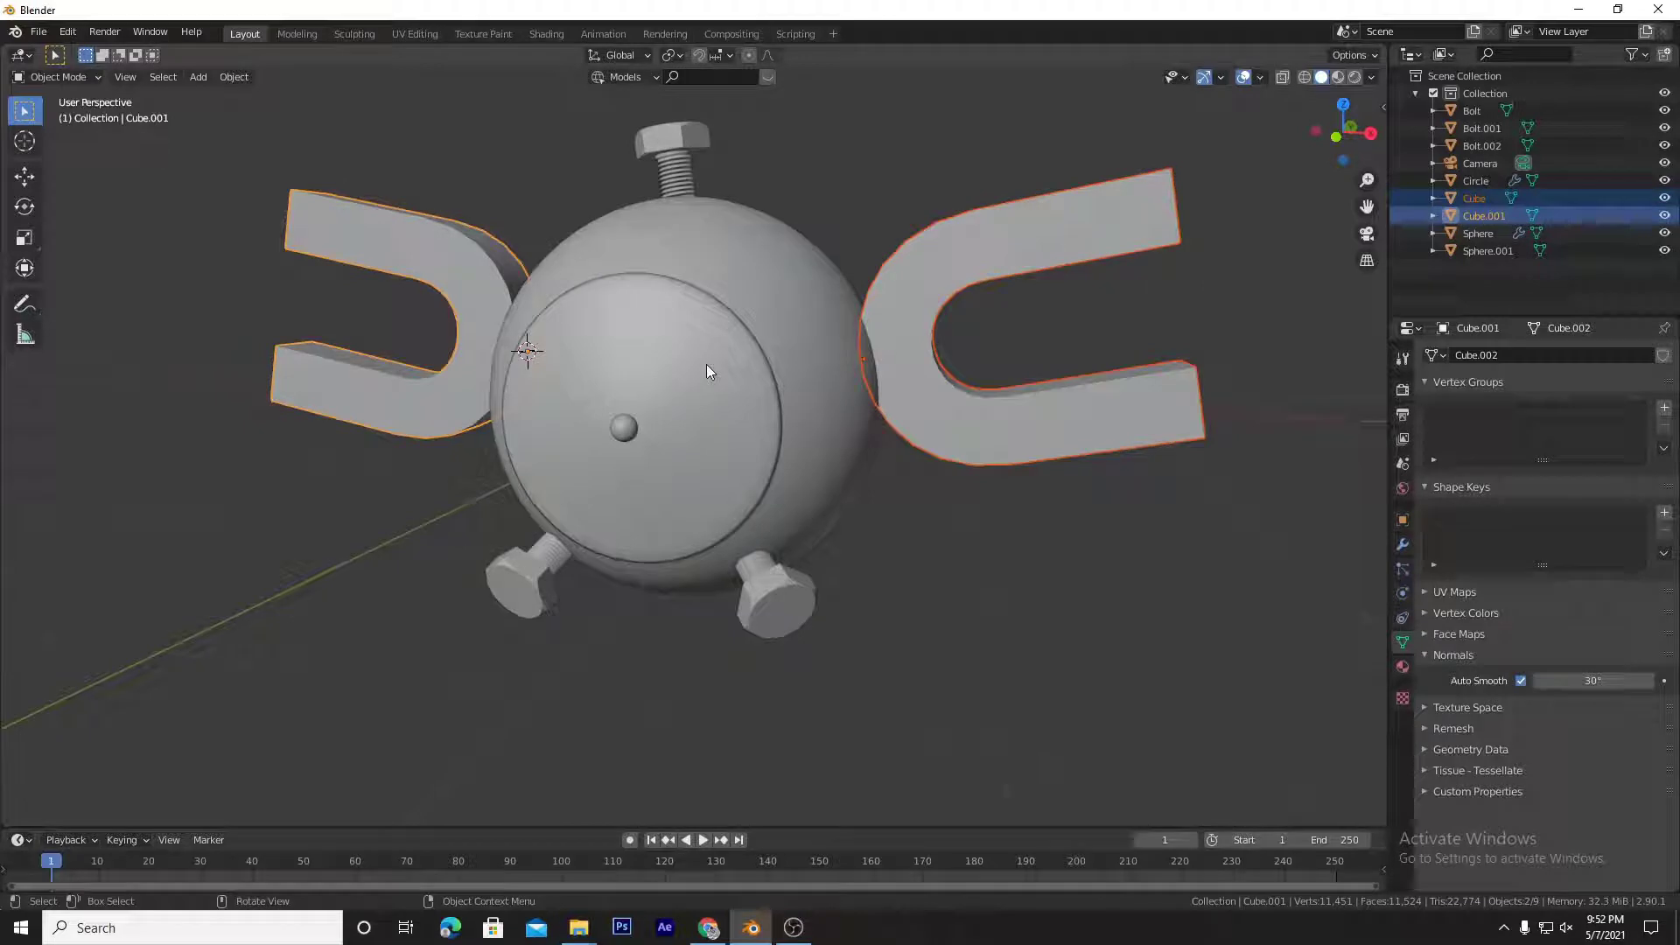
pyautogui.moveTo(707, 364); pyautogui.dragTo(781, 364, button='middle')
pyautogui.click(895, 408)
pyautogui.click(735, 329)
pyautogui.scroll(-5, 781, 364)
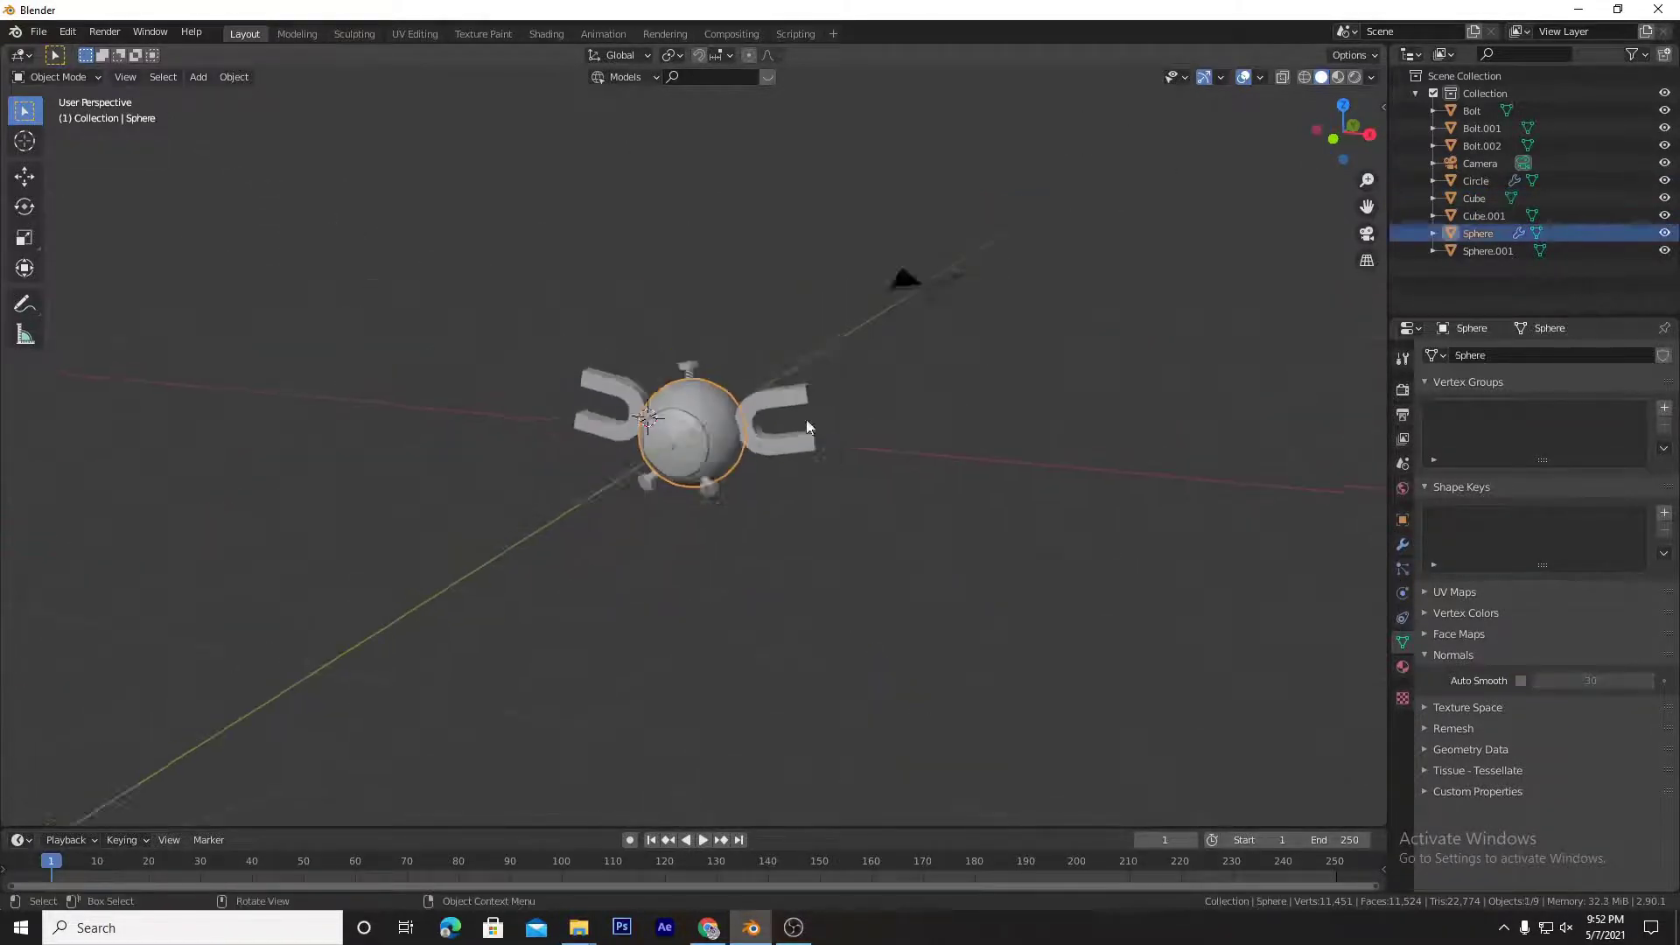
pyautogui.moveTo(807, 426); pyautogui.dragTo(822, 430, button='middle')
pyautogui.scroll(-4, 812, 385)
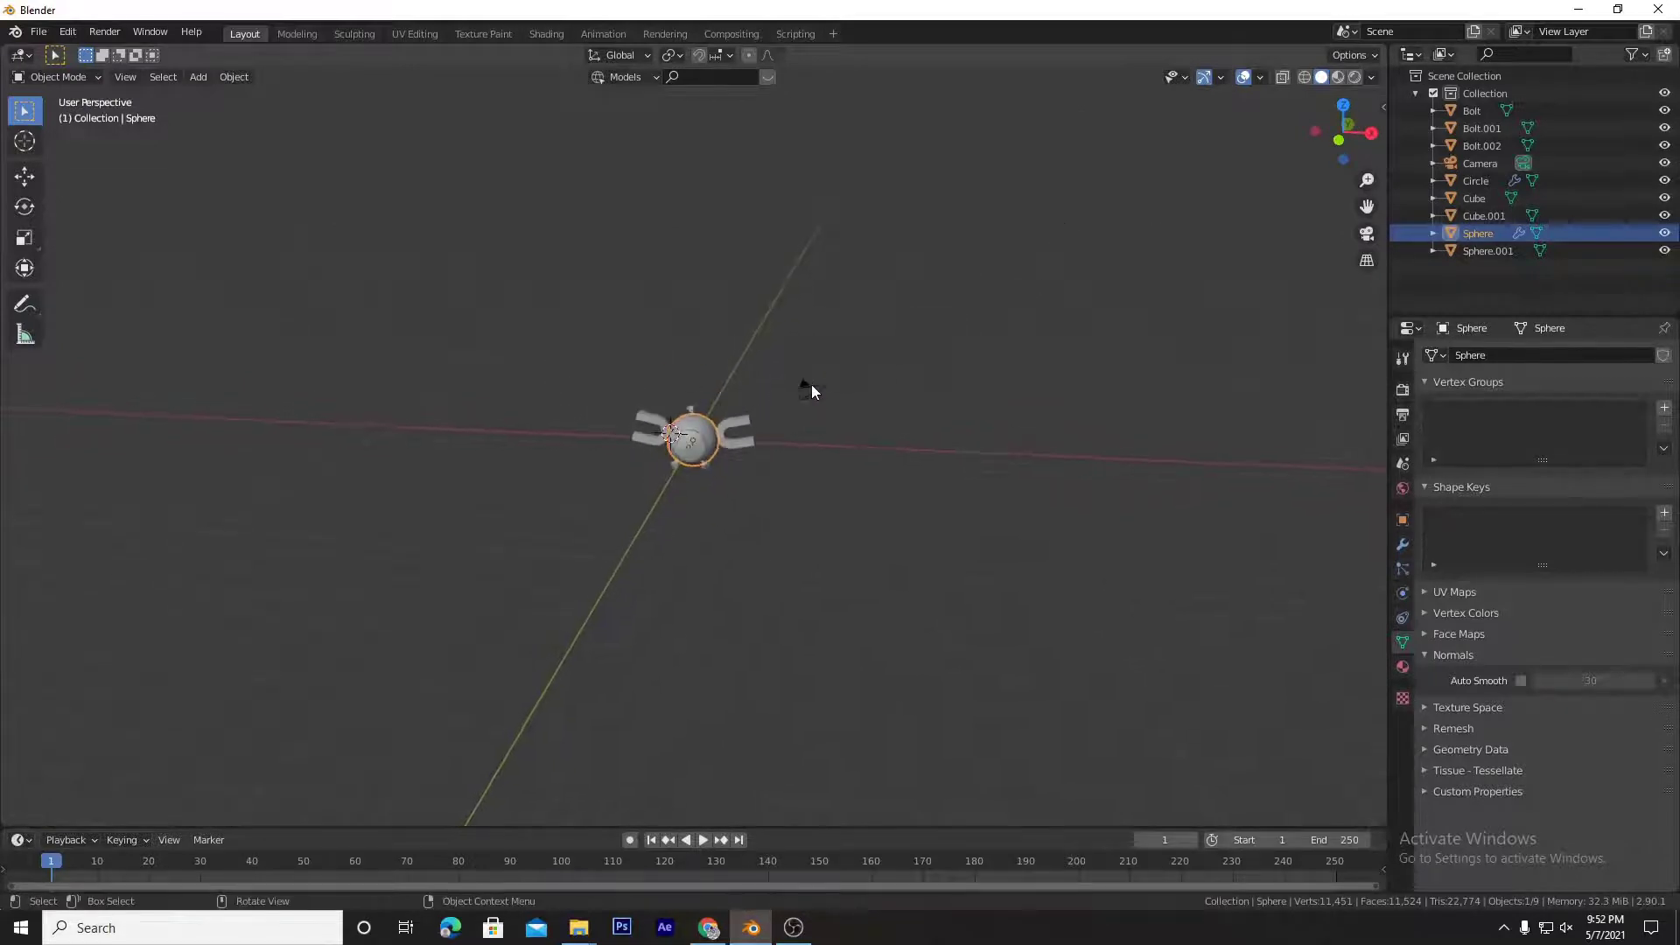
pyautogui.press('KP_Decimal')
# Step: Try rotating the right-hand arch and the left-hand arch about the global Z axis
pyautogui.click(1013, 300)
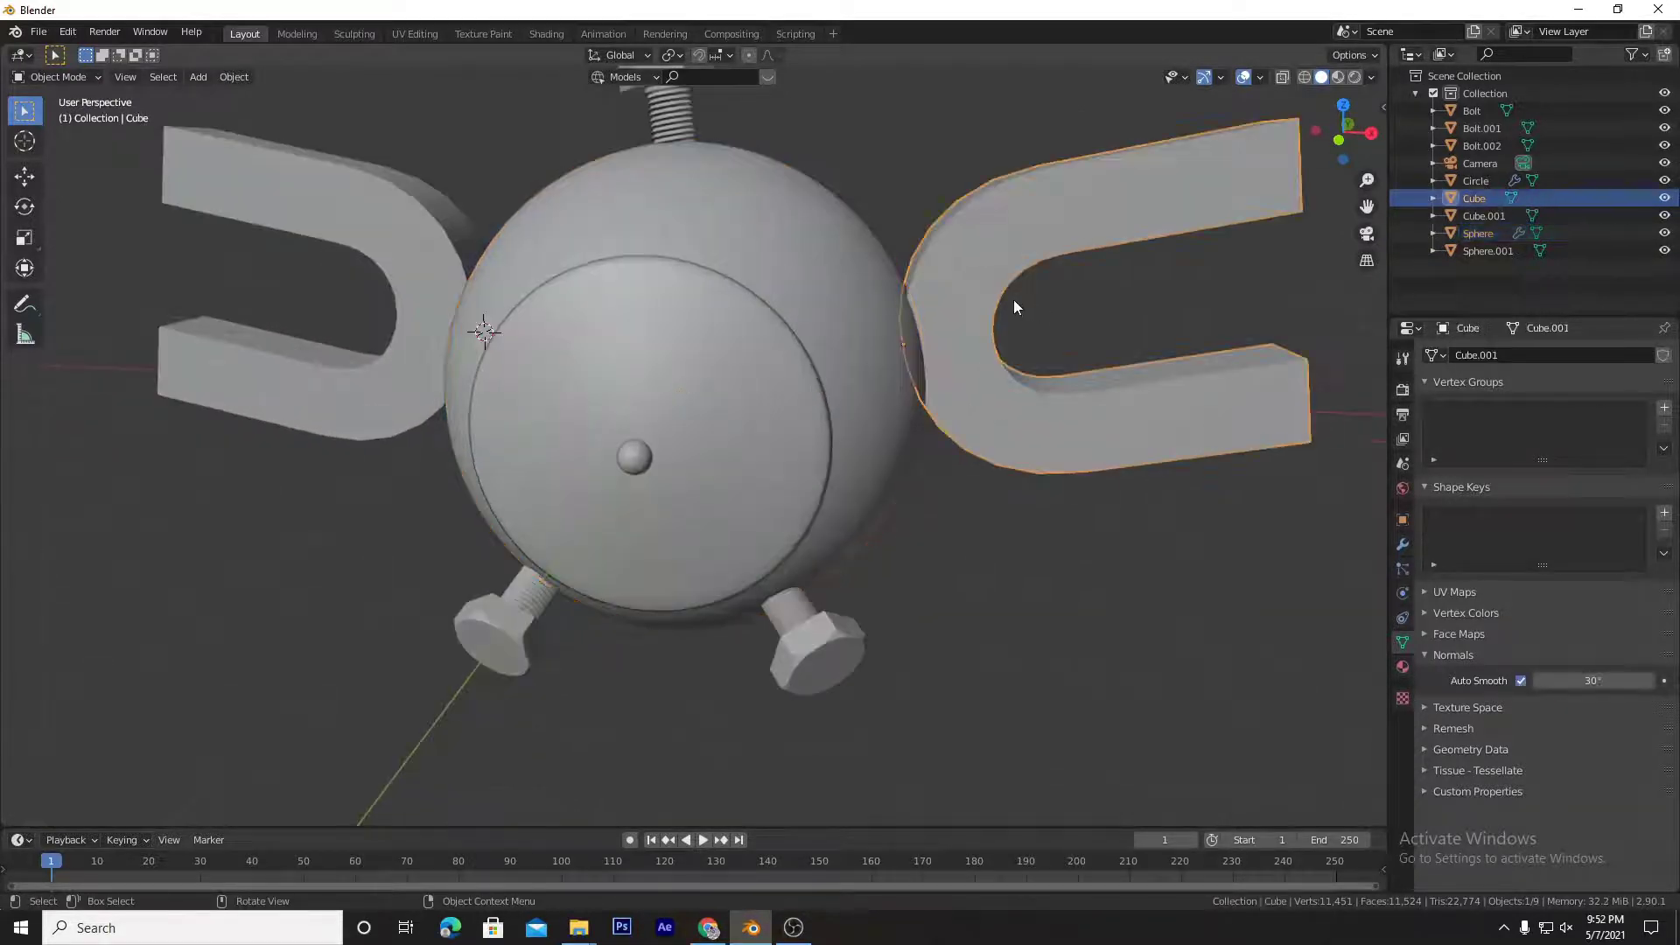
pyautogui.press('r')
pyautogui.press('z')
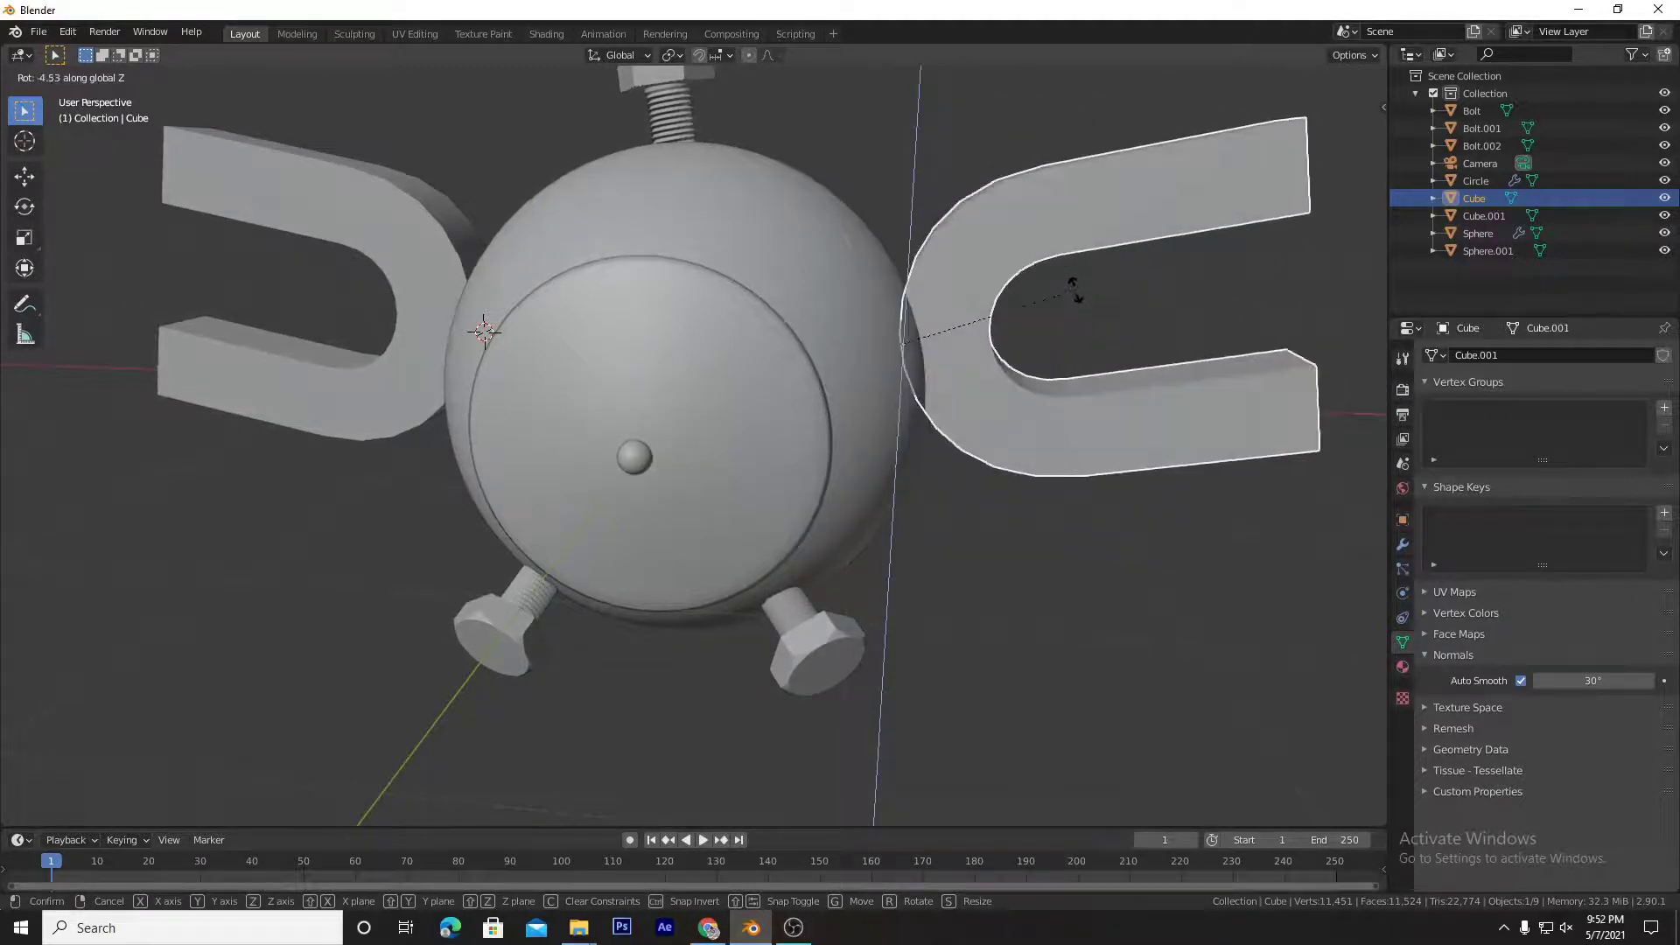
pyautogui.click(1050, 331)
pyautogui.click(422, 311)
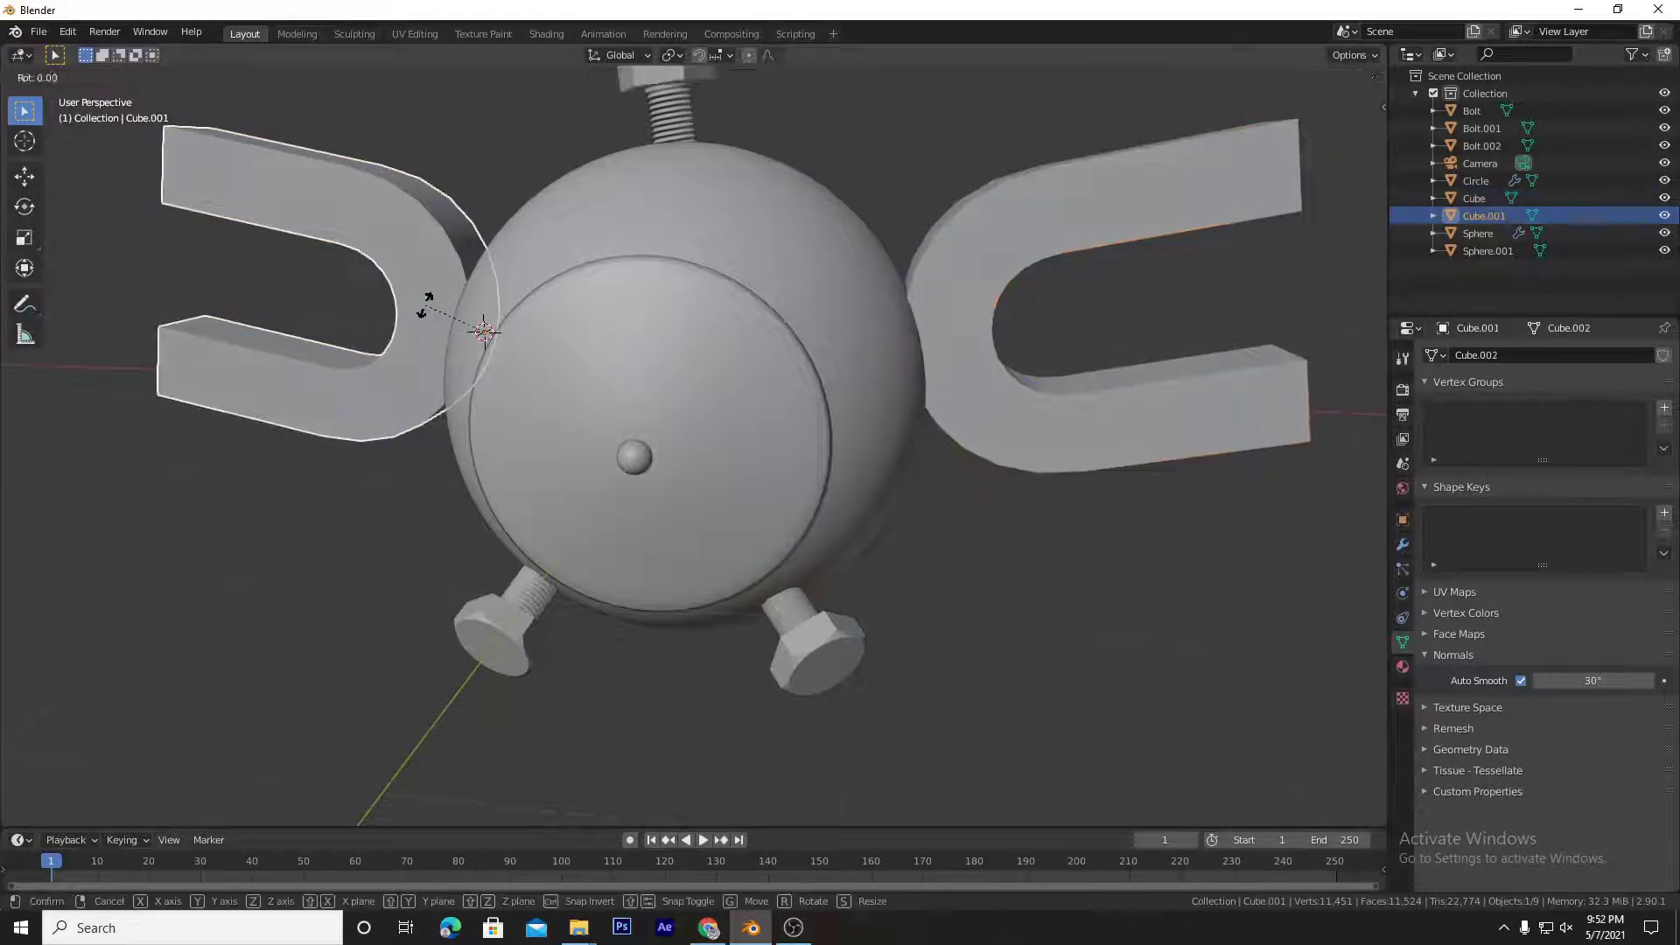
pyautogui.press('r')
pyautogui.press('z')
pyautogui.click(521, 305)
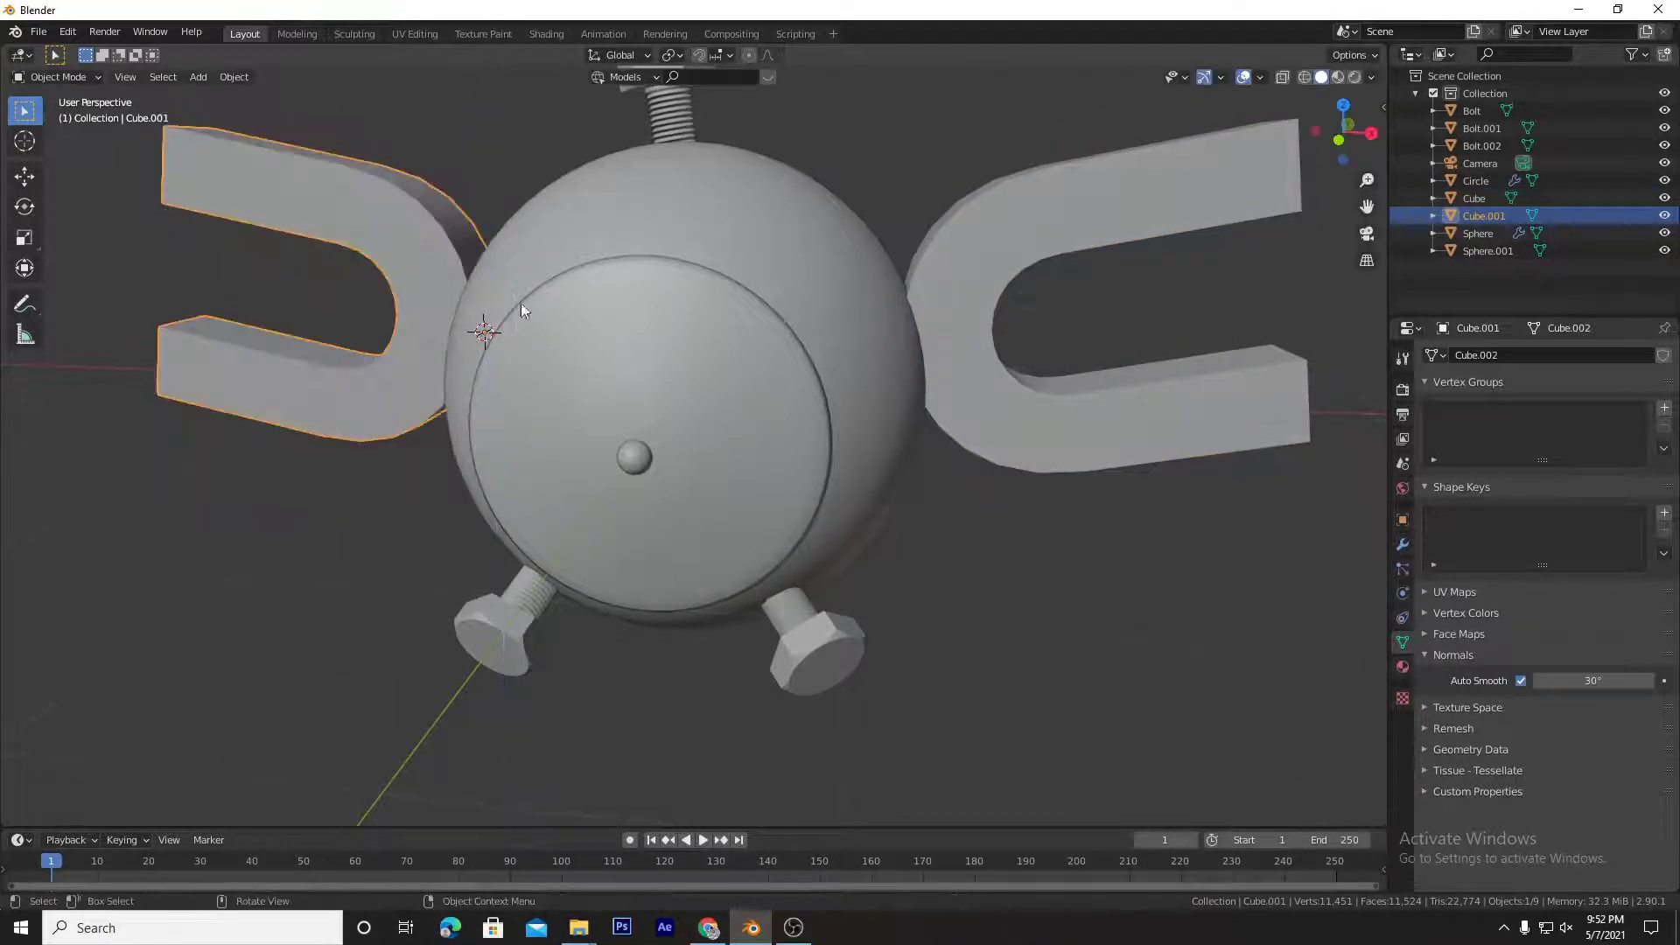
# Step: Try rotating the central sphere about the global Z axis several times
pyautogui.click(847, 426)
pyautogui.press('r')
pyautogui.press('z')
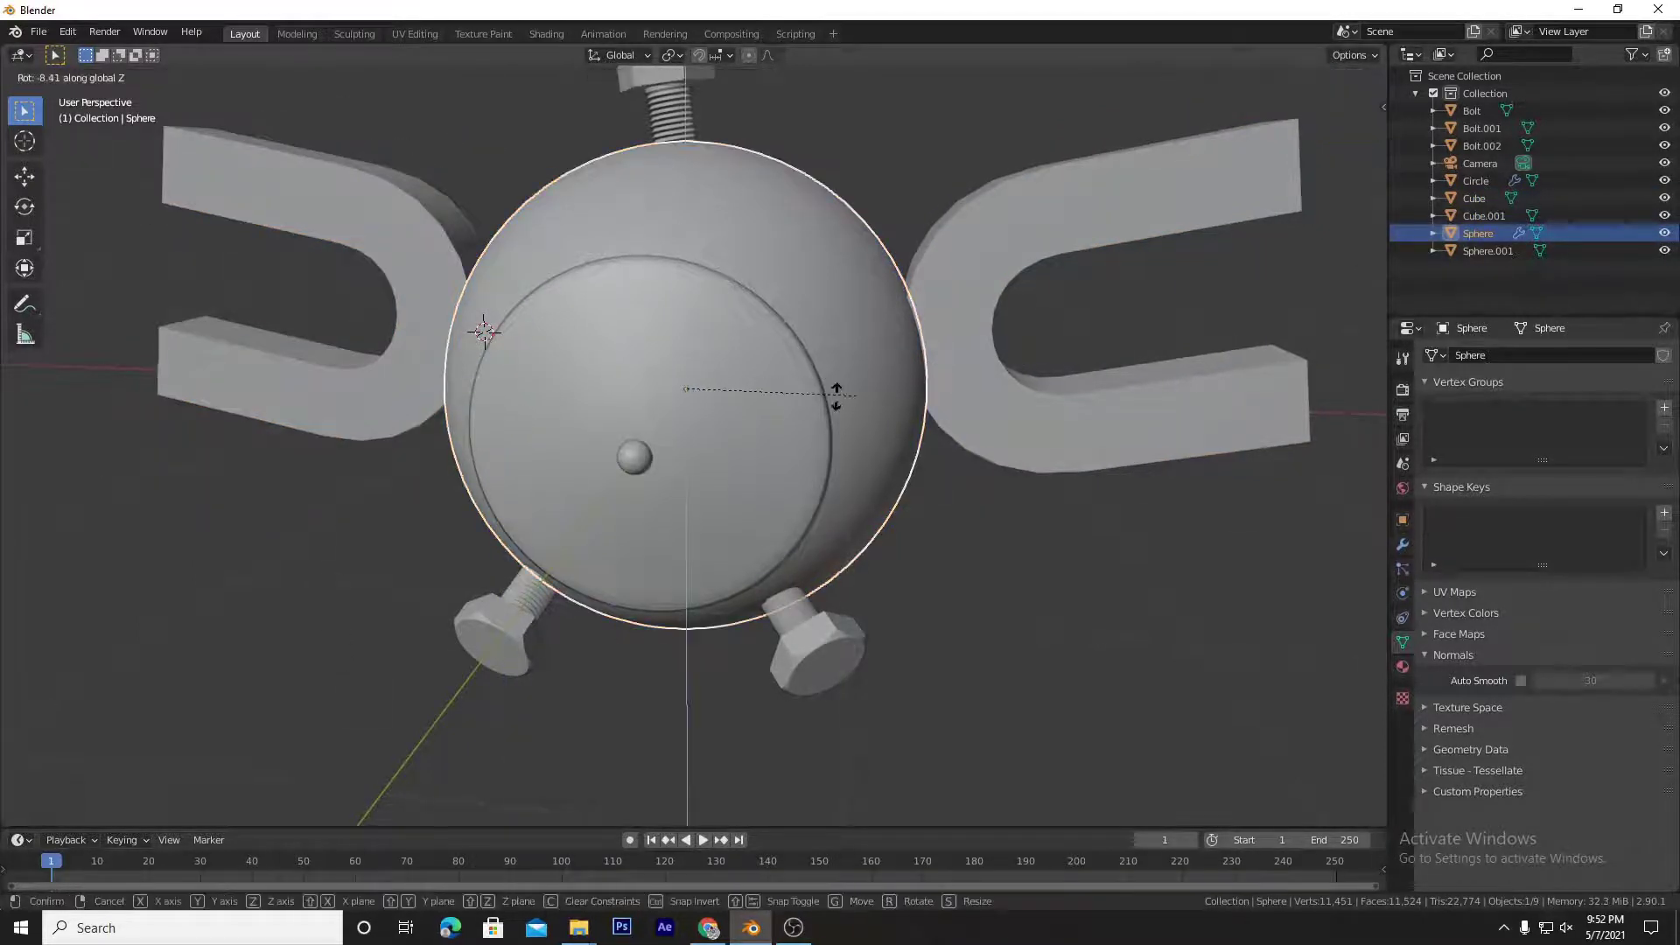
pyautogui.click(954, 437)
pyautogui.scroll(-4, 954, 437)
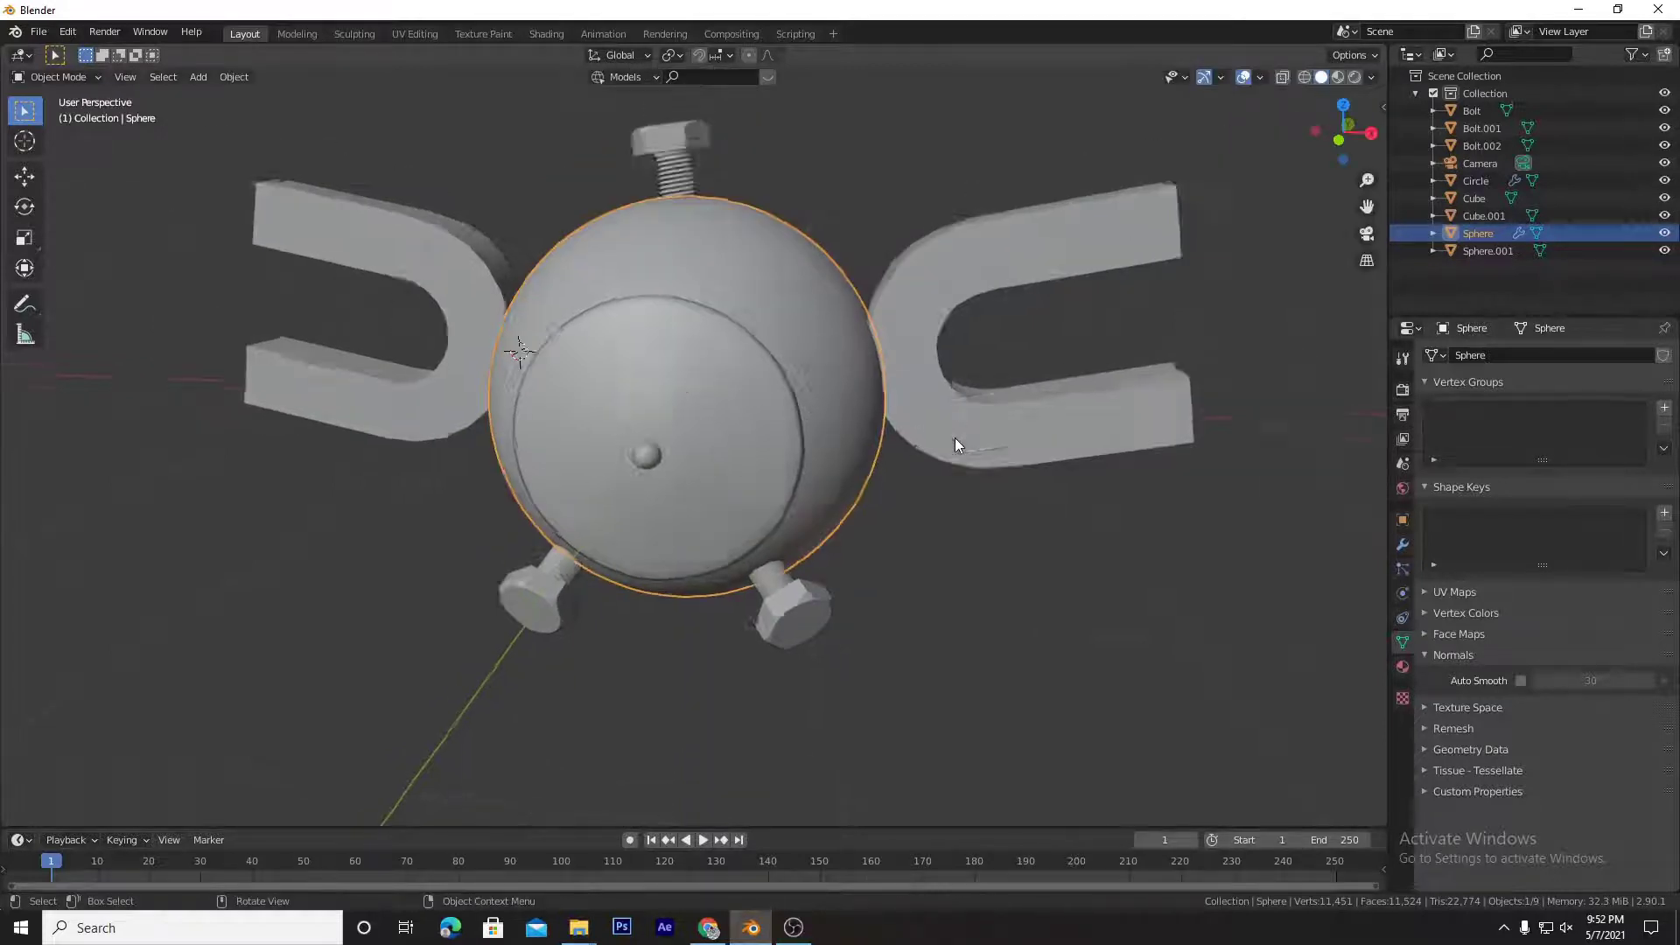
pyautogui.press('r')
pyautogui.press('z')
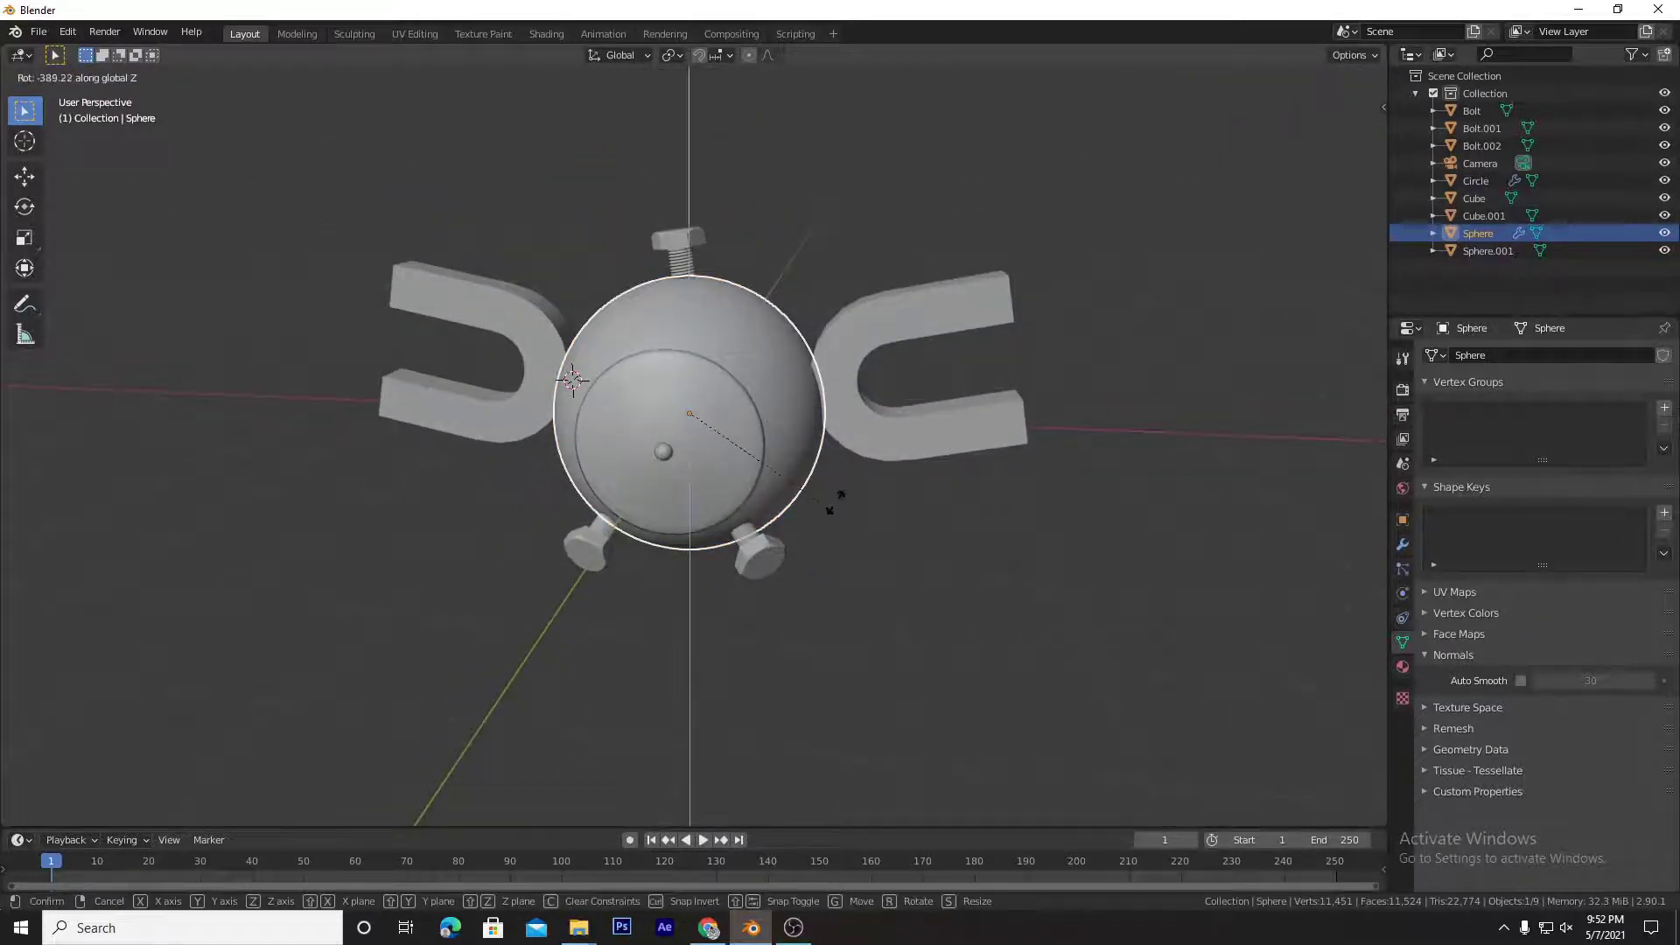
pyautogui.click(836, 501)
pyautogui.press('r')
pyautogui.press('z')
pyautogui.click(871, 500)
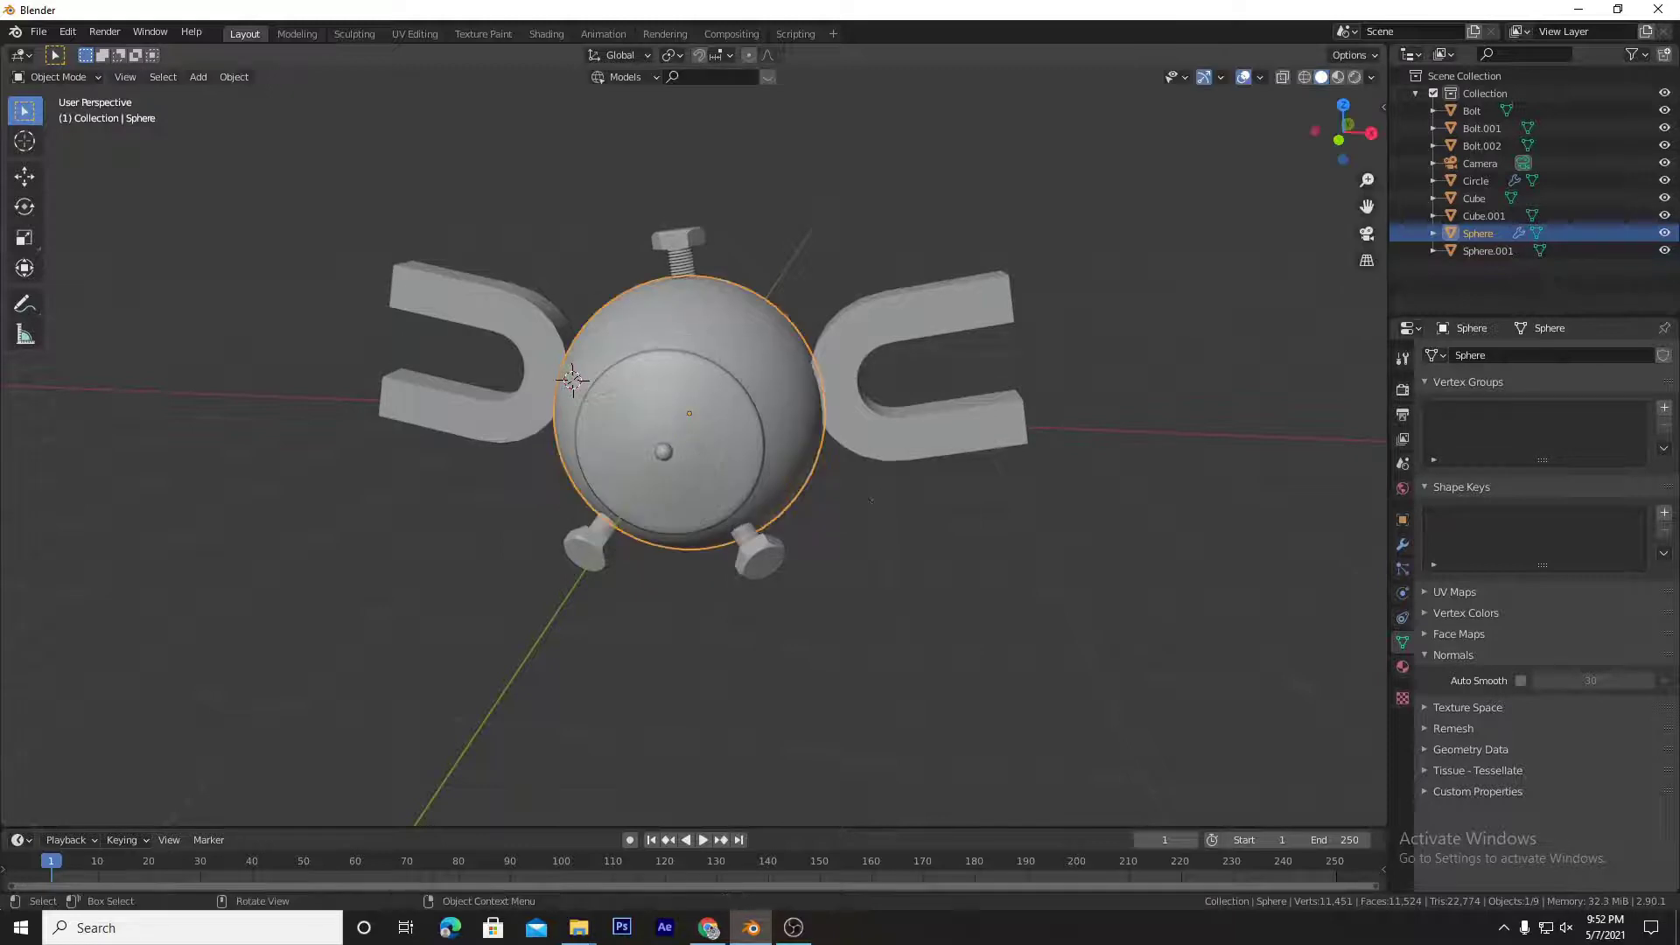
pyautogui.press('r')
pyautogui.press('z')
pyautogui.click(586, 455)
# Step: Set the central sphere's origin to its geometry
pyautogui.click(246, 74)
pyautogui.click(242, 81)
pyautogui.moveTo(265, 114)
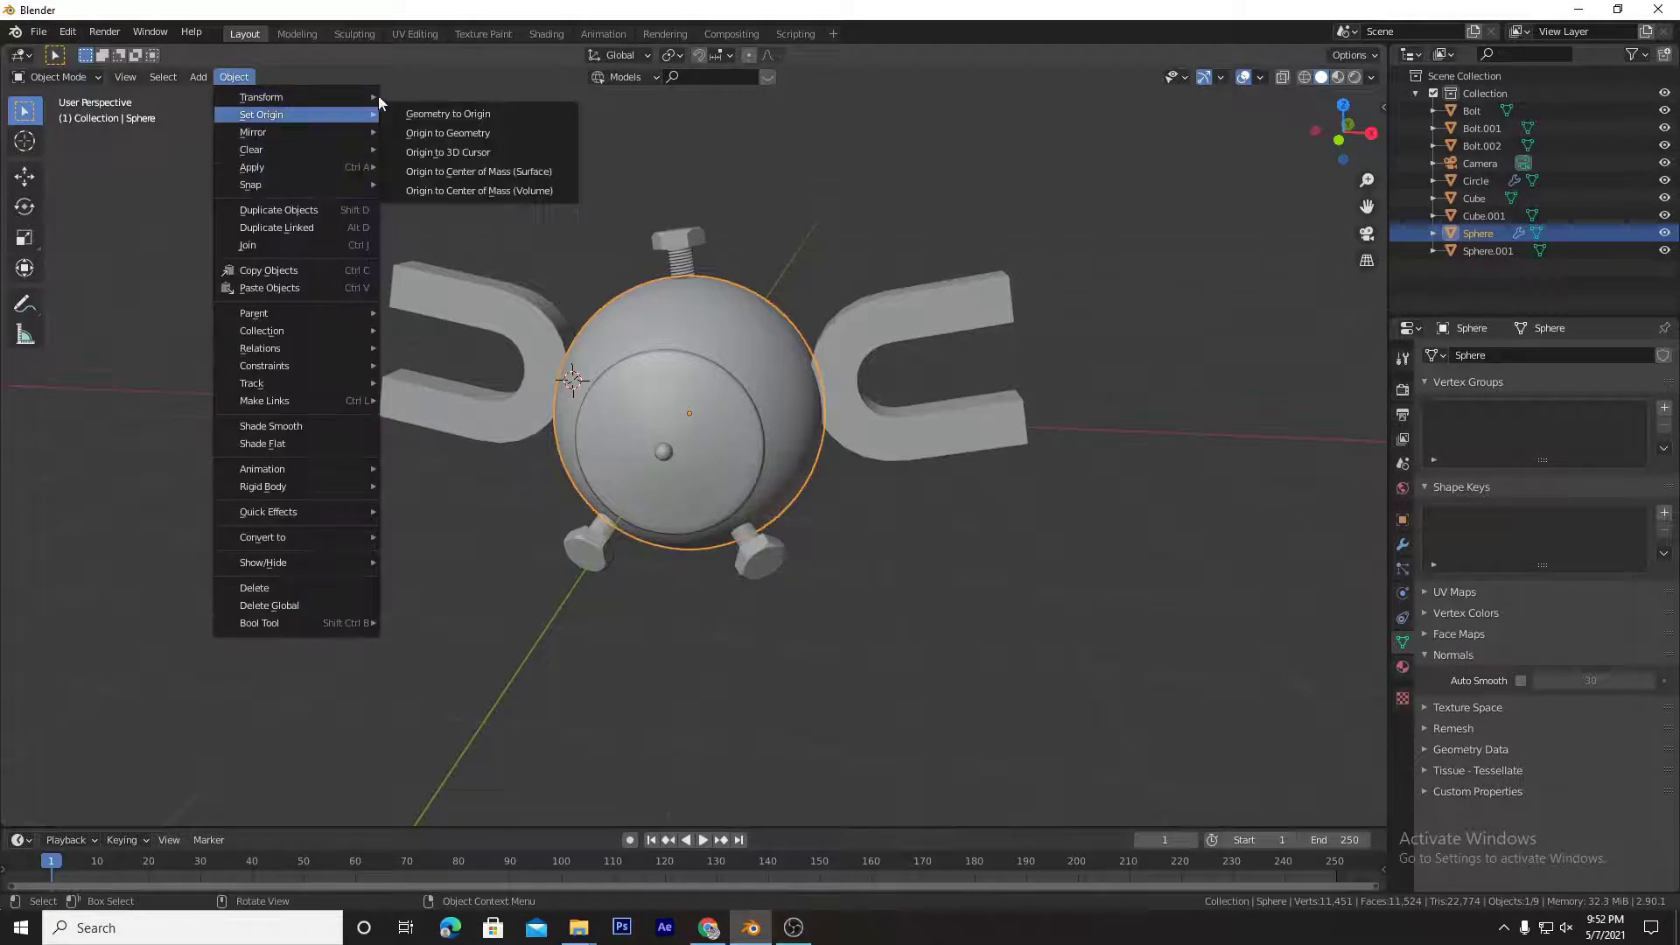
pyautogui.click(507, 138)
# Step: Test the central sphere's rotation about its new origin on the global Z axis
pyautogui.press('r')
pyautogui.press('z')
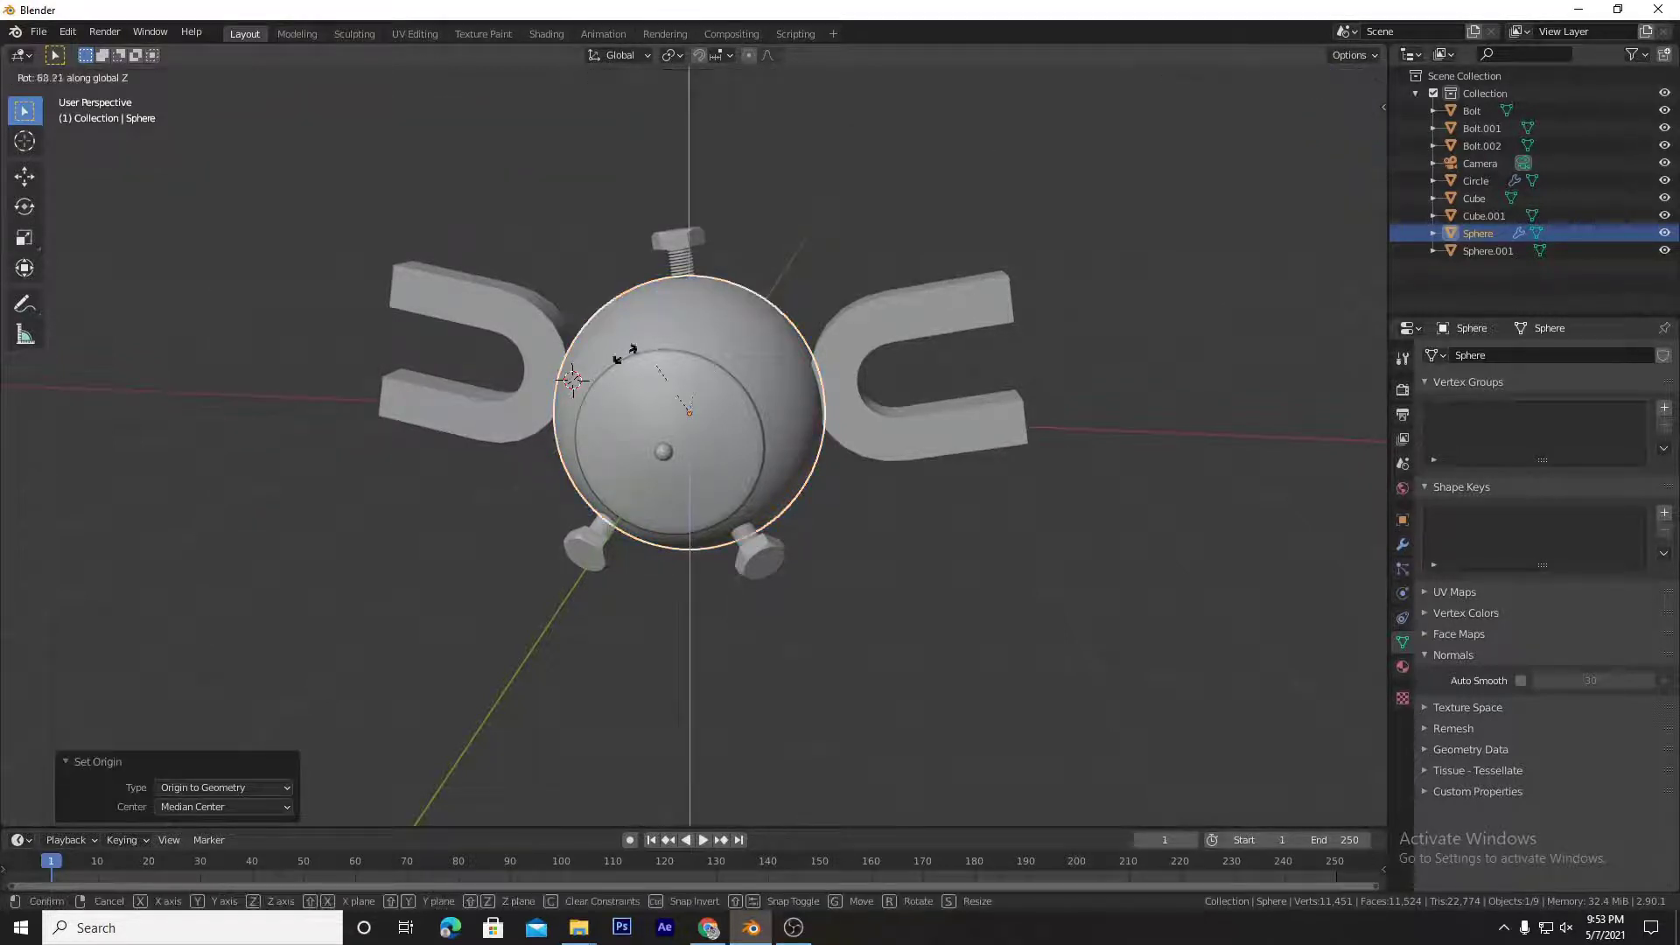
pyautogui.rightClick(375, 376)
pyautogui.moveTo(928, 499); pyautogui.dragTo(994, 537, button='middle')
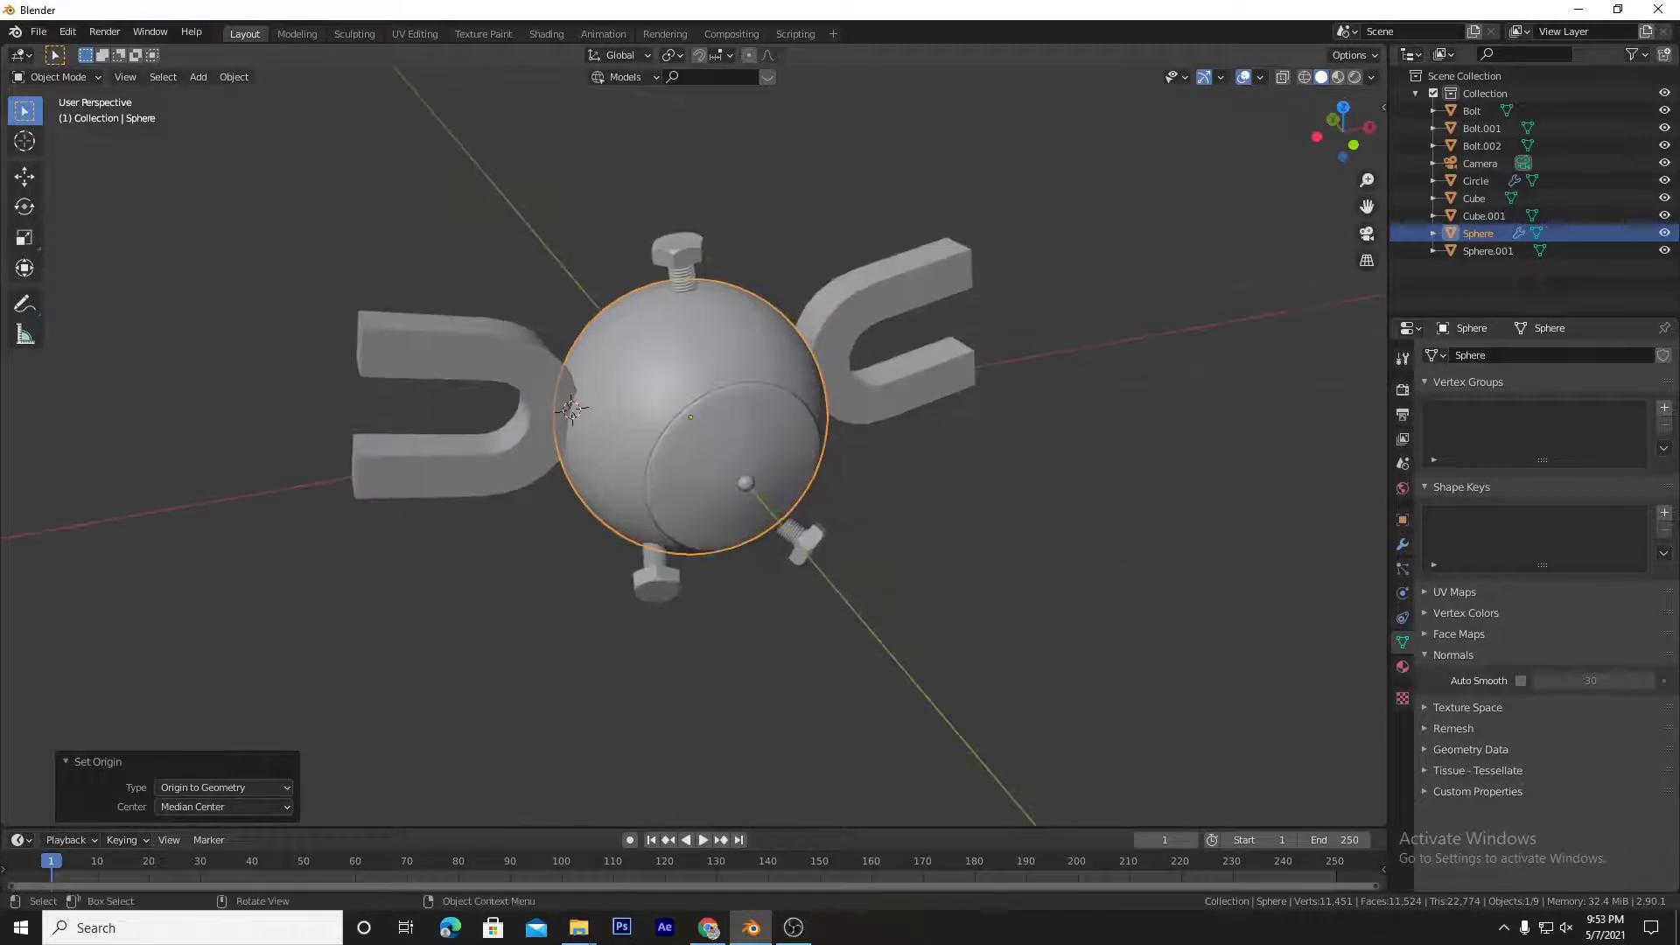
pyautogui.press('r')
pyautogui.rightClick(549, 539)
pyautogui.press('r')
pyautogui.press('z')
pyautogui.rightClick(547, 493)
pyautogui.rightClick(547, 493)
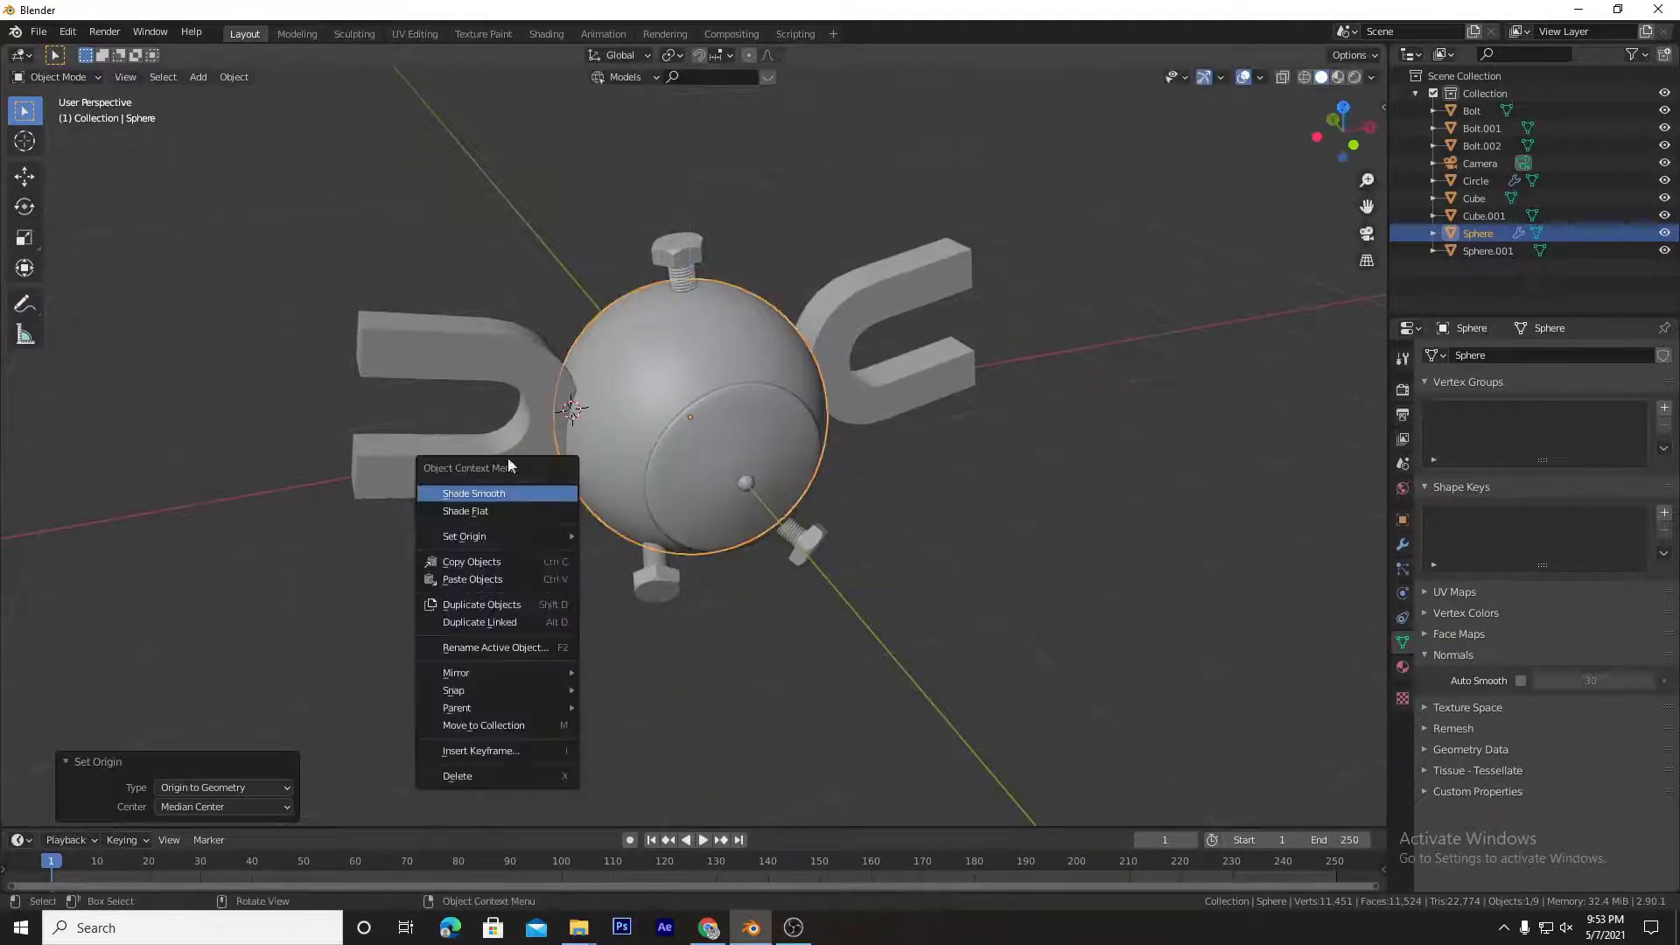
# Step: Test rotating the left-hand arch about the global Z axis around its relocated origin
pyautogui.click(511, 429)
pyautogui.click(519, 451)
pyautogui.press('r')
pyautogui.press('z')
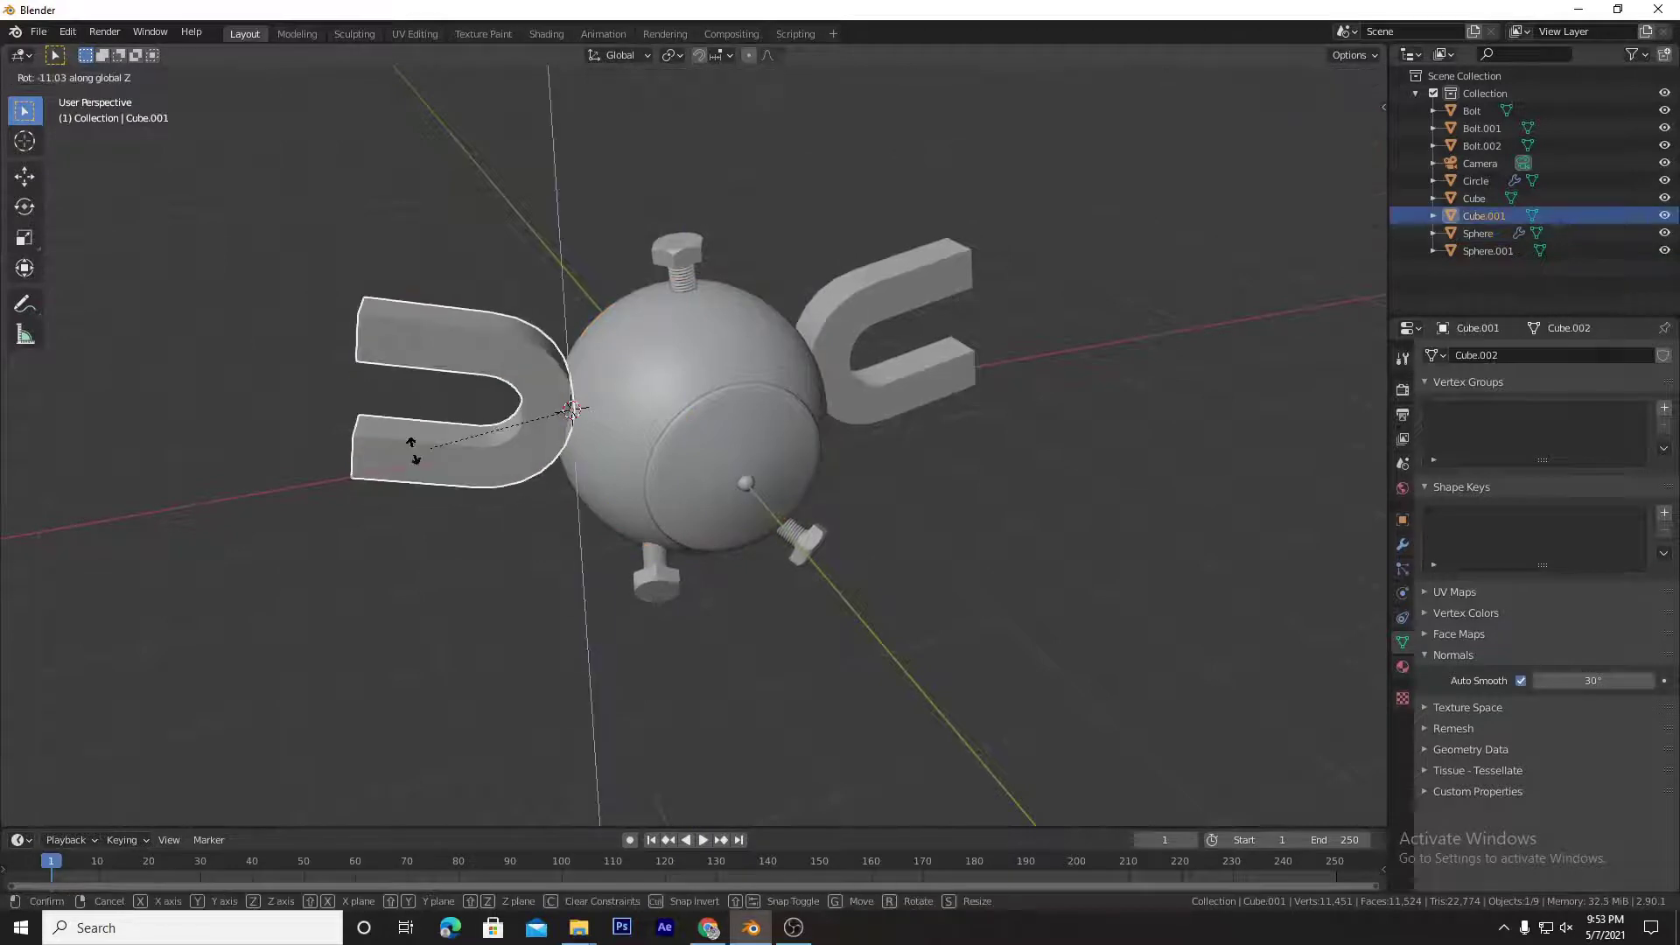
pyautogui.rightClick(362, 433)
pyautogui.rightClick(362, 433)
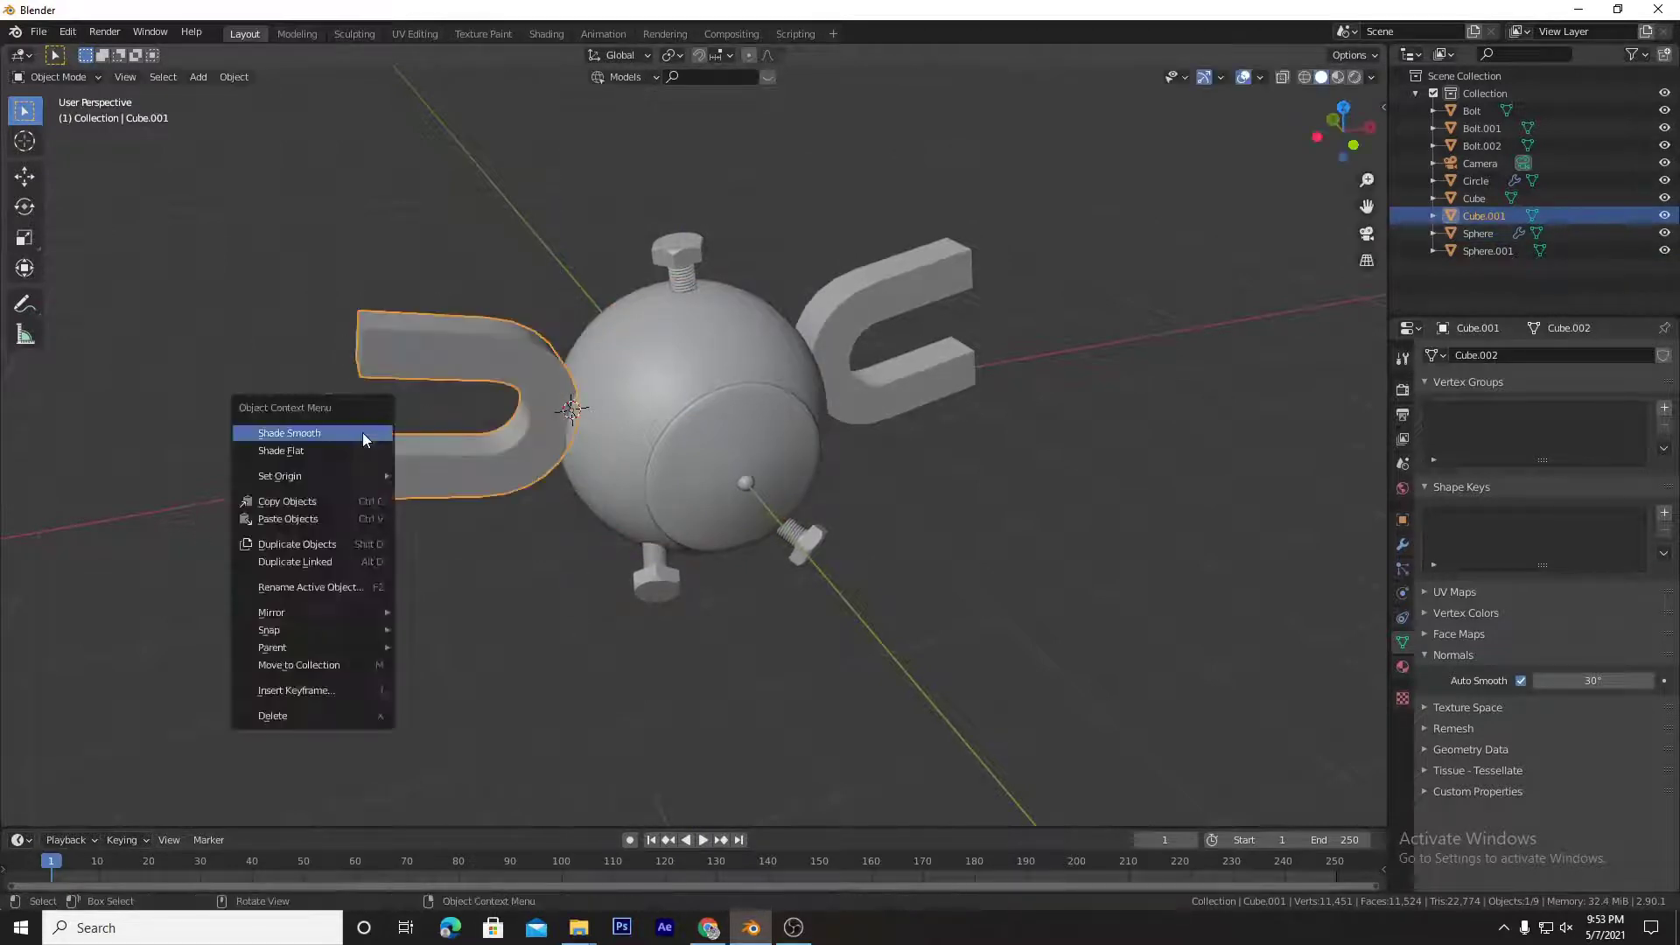
pyautogui.click(989, 530)
# Step: Join the three bolts into the central sphere, keeping the sphere as the active object
pyautogui.scroll(1, 1019, 518)
pyautogui.moveTo(1026, 515); pyautogui.dragTo(899, 469, button='middle')
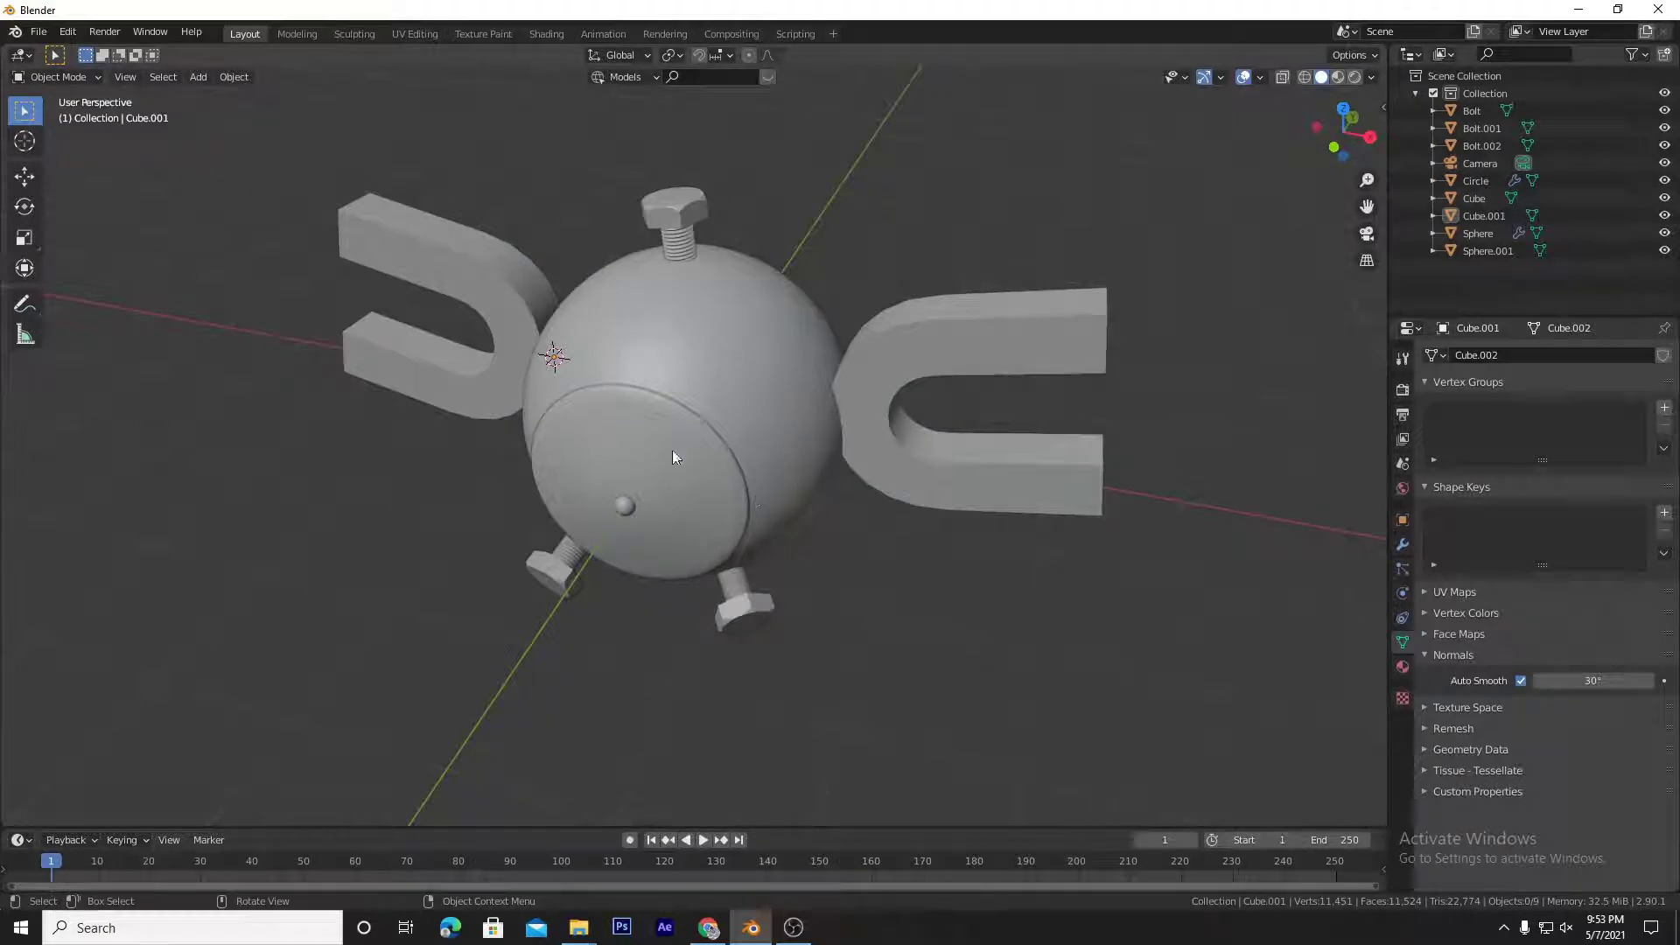
pyautogui.click(695, 428)
pyautogui.keyDown('shift'); pyautogui.click(667, 219); pyautogui.keyUp('shift')
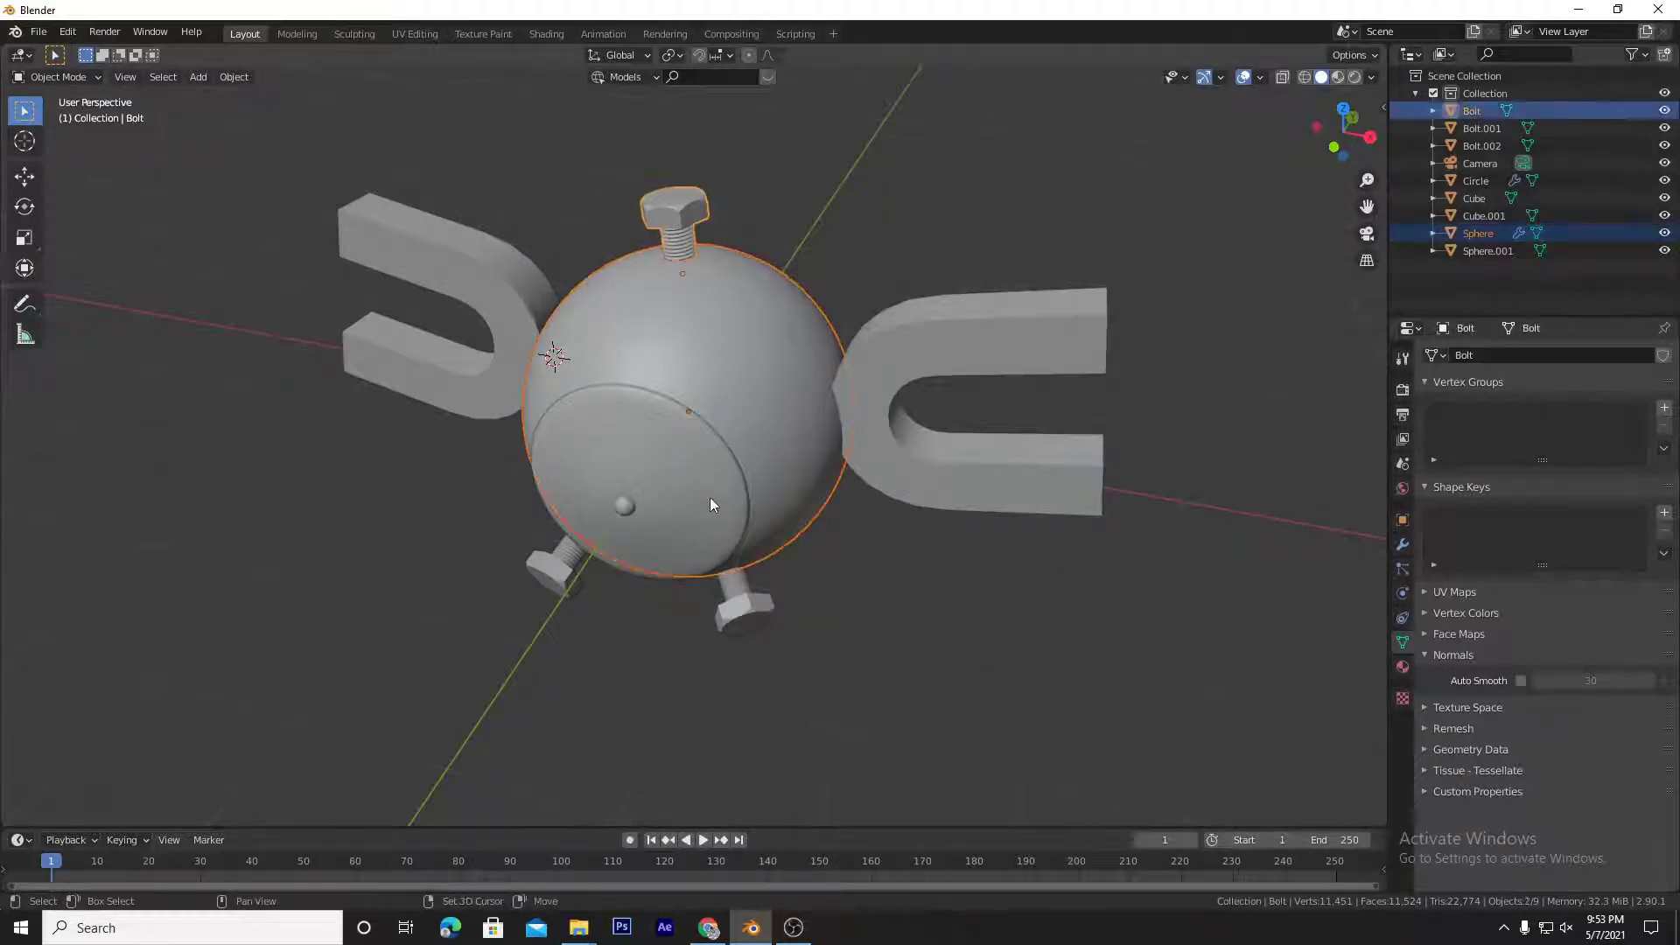
pyautogui.keyDown('shift'); pyautogui.click(716, 612); pyautogui.keyUp('shift')
pyautogui.keyDown('shift'); pyautogui.click(557, 580); pyautogui.keyUp('shift')
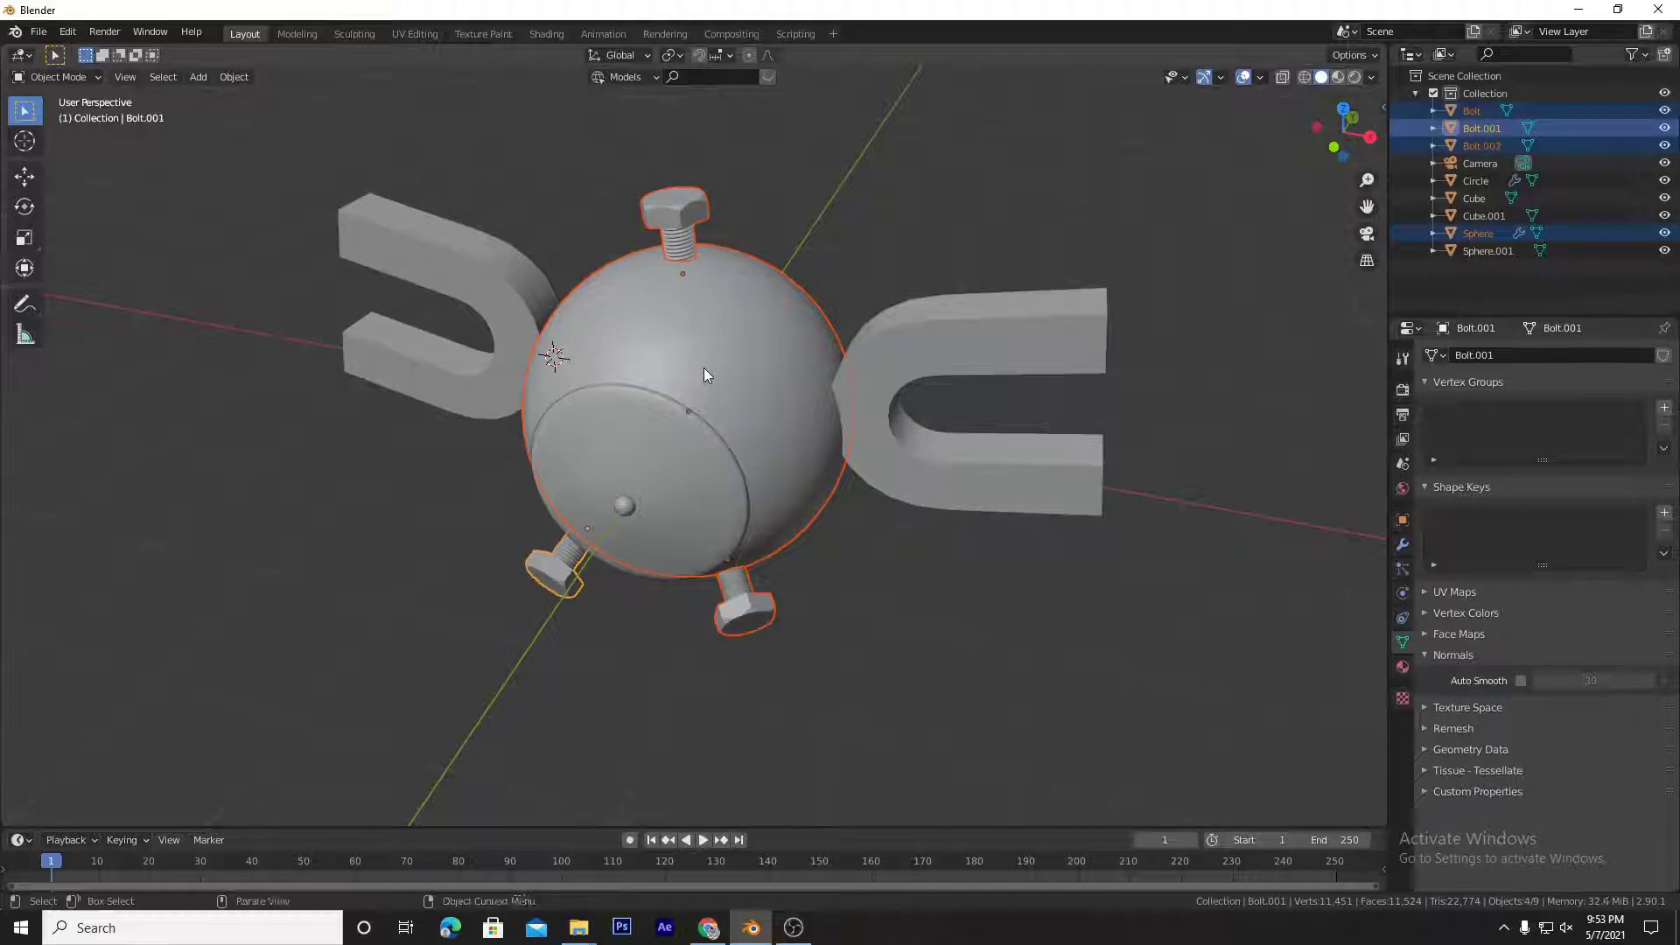
pyautogui.keyDown('shift'); pyautogui.click(705, 369); pyautogui.keyUp('shift')
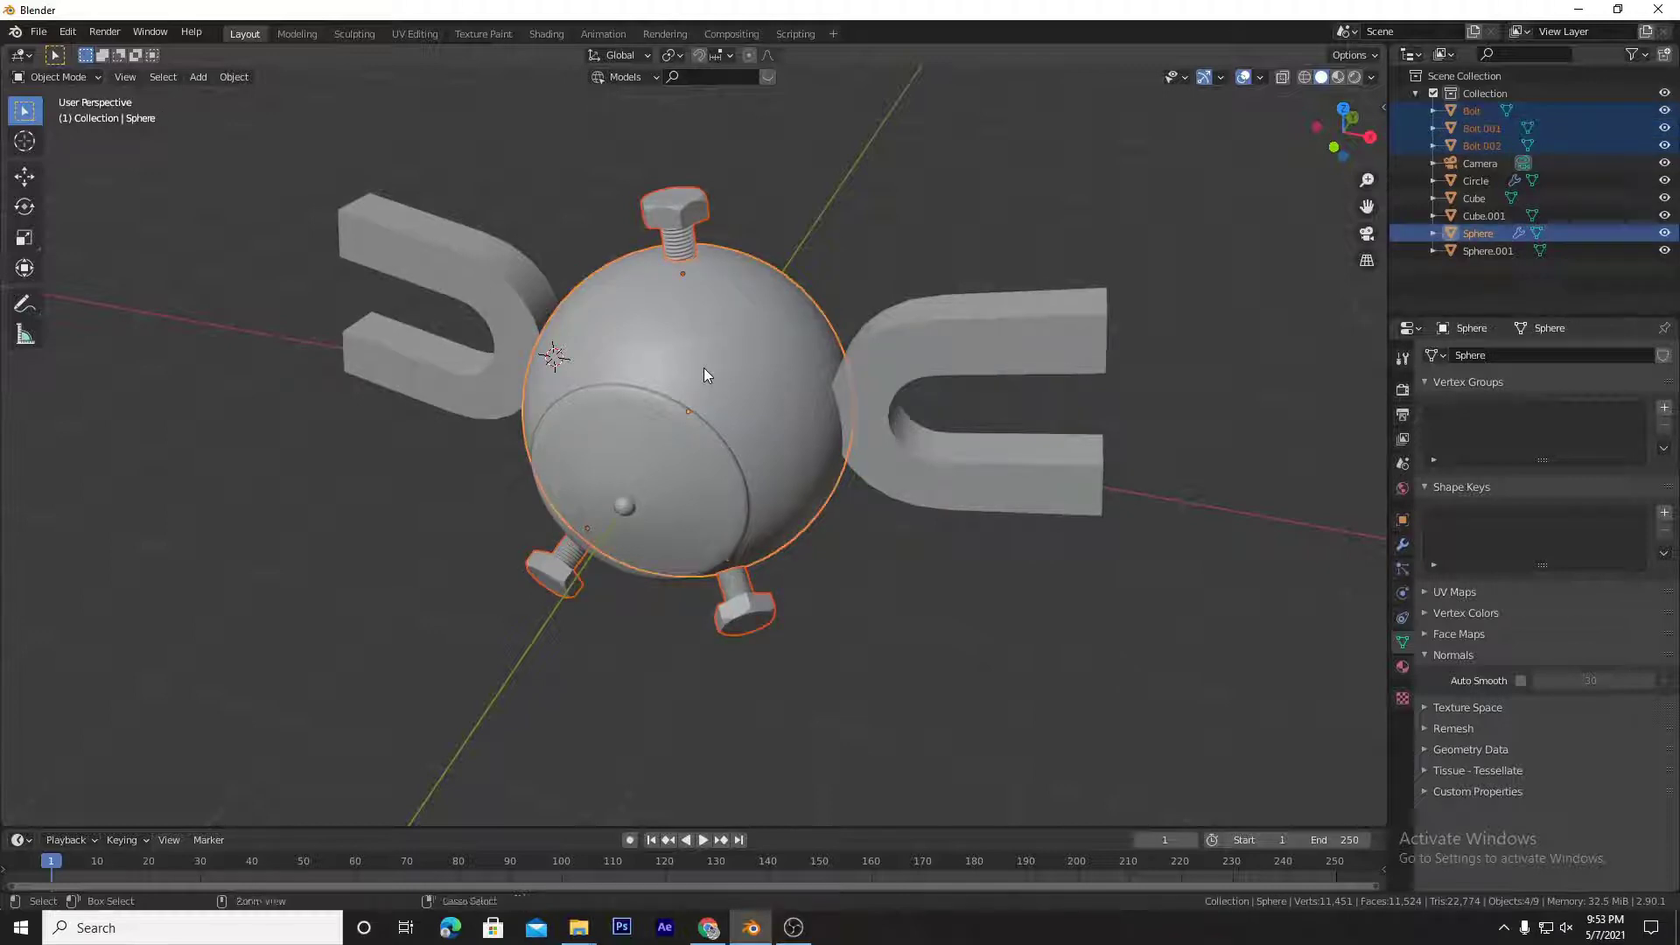
pyautogui.hotkey('ctrl', 'j')
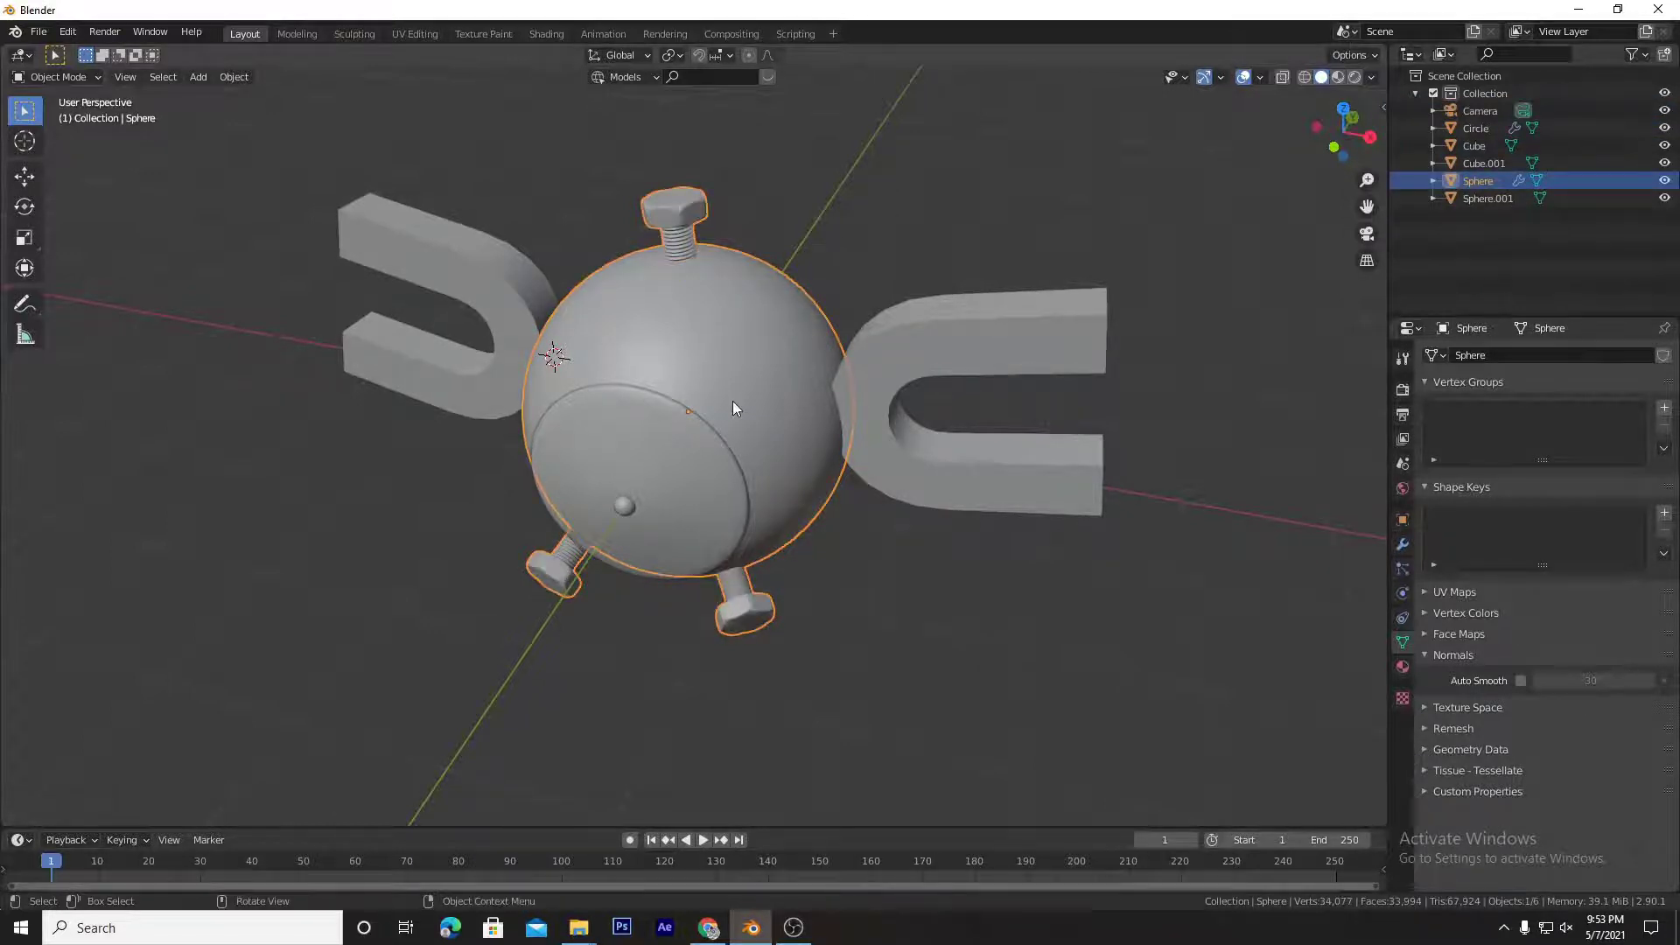
# Step: Join the domed front disc and the small ball at its centre into the central sphere
pyautogui.moveTo(733, 401); pyautogui.dragTo(786, 452, button='middle')
pyautogui.click(786, 452)
pyautogui.moveTo(906, 436); pyautogui.dragTo(698, 512, button='middle')
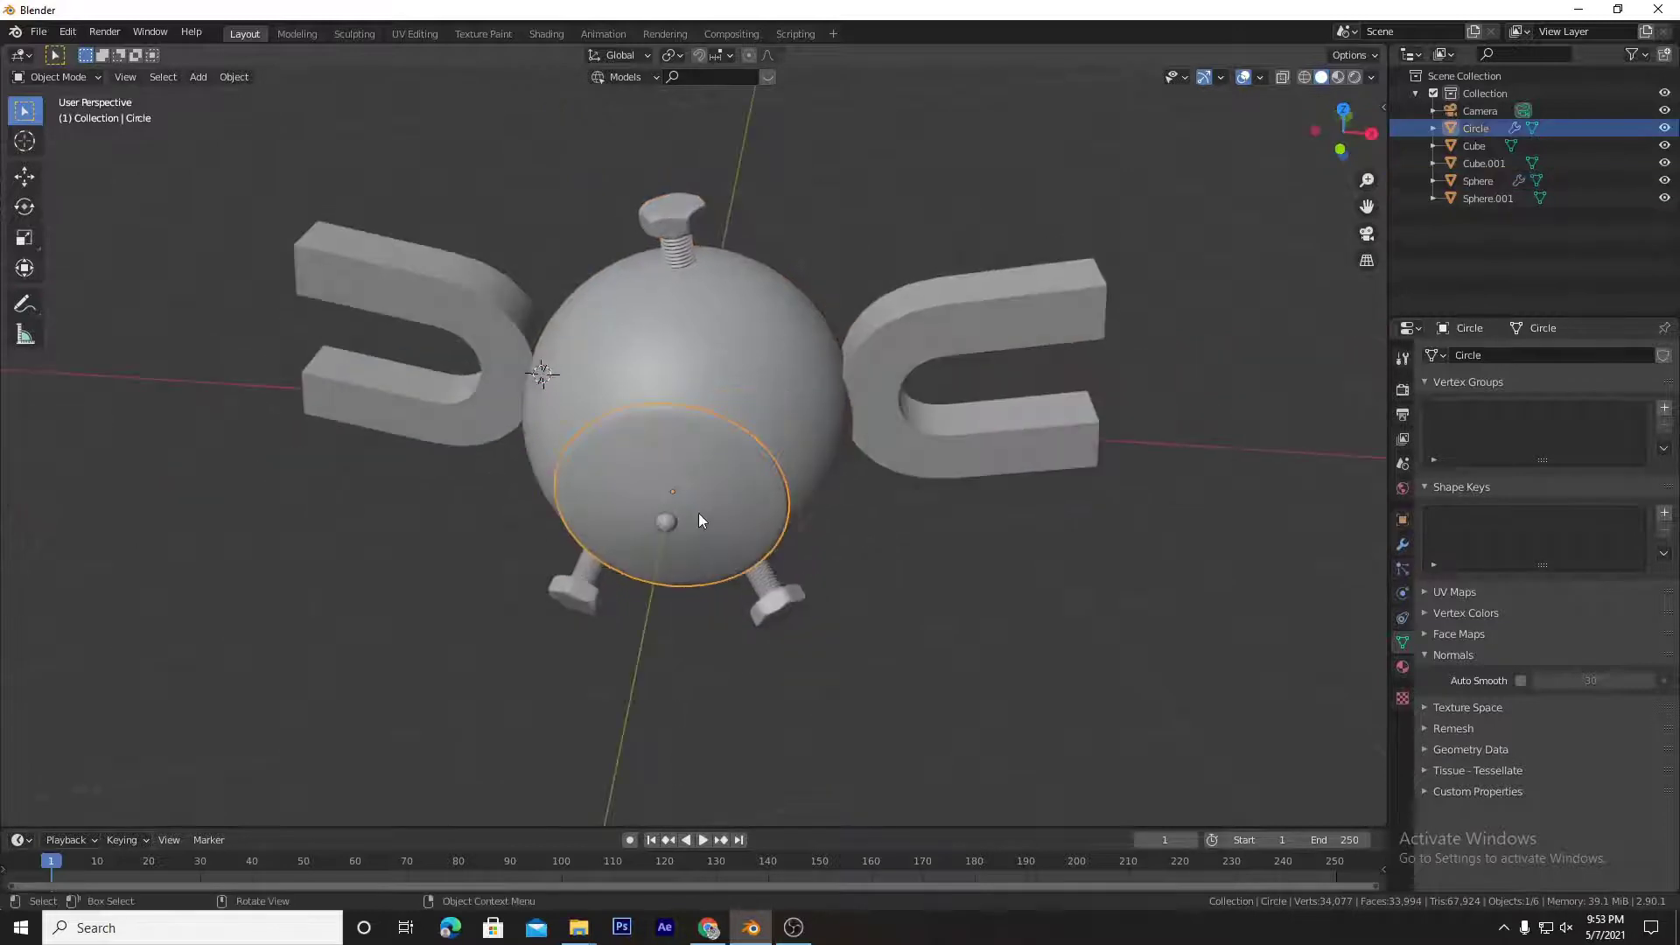
pyautogui.keyDown('shift'); pyautogui.click(670, 522); pyautogui.keyUp('shift')
pyautogui.keyDown('shift'); pyautogui.click(758, 385); pyautogui.keyUp('shift')
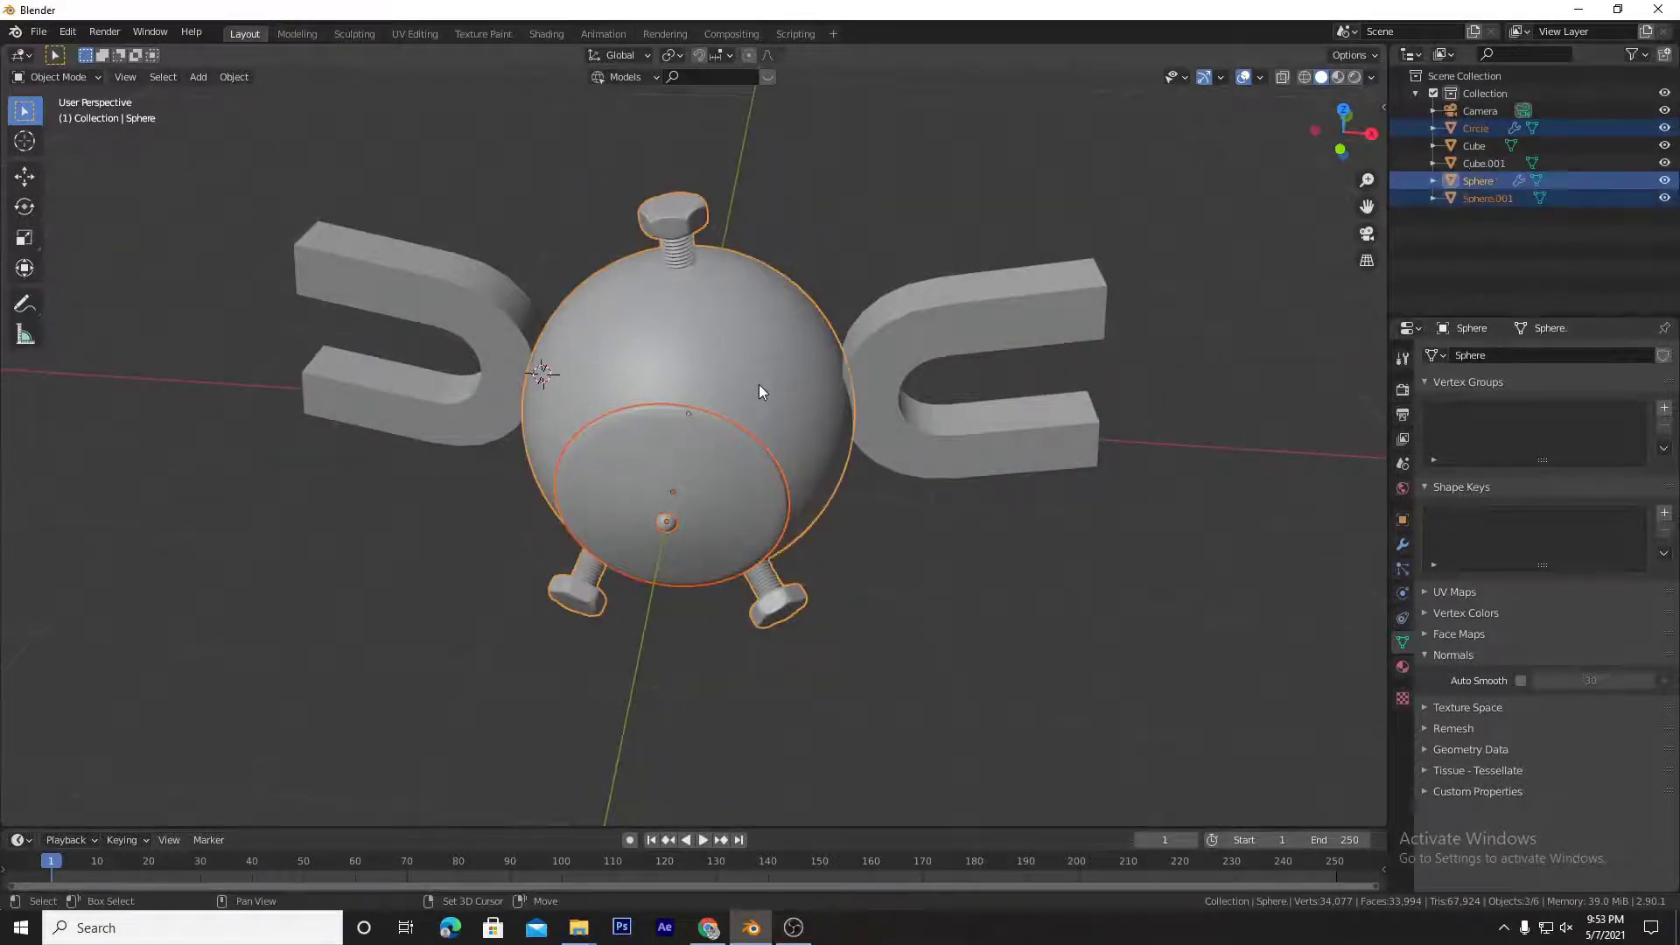
pyautogui.hotkey('ctrl', 'j')
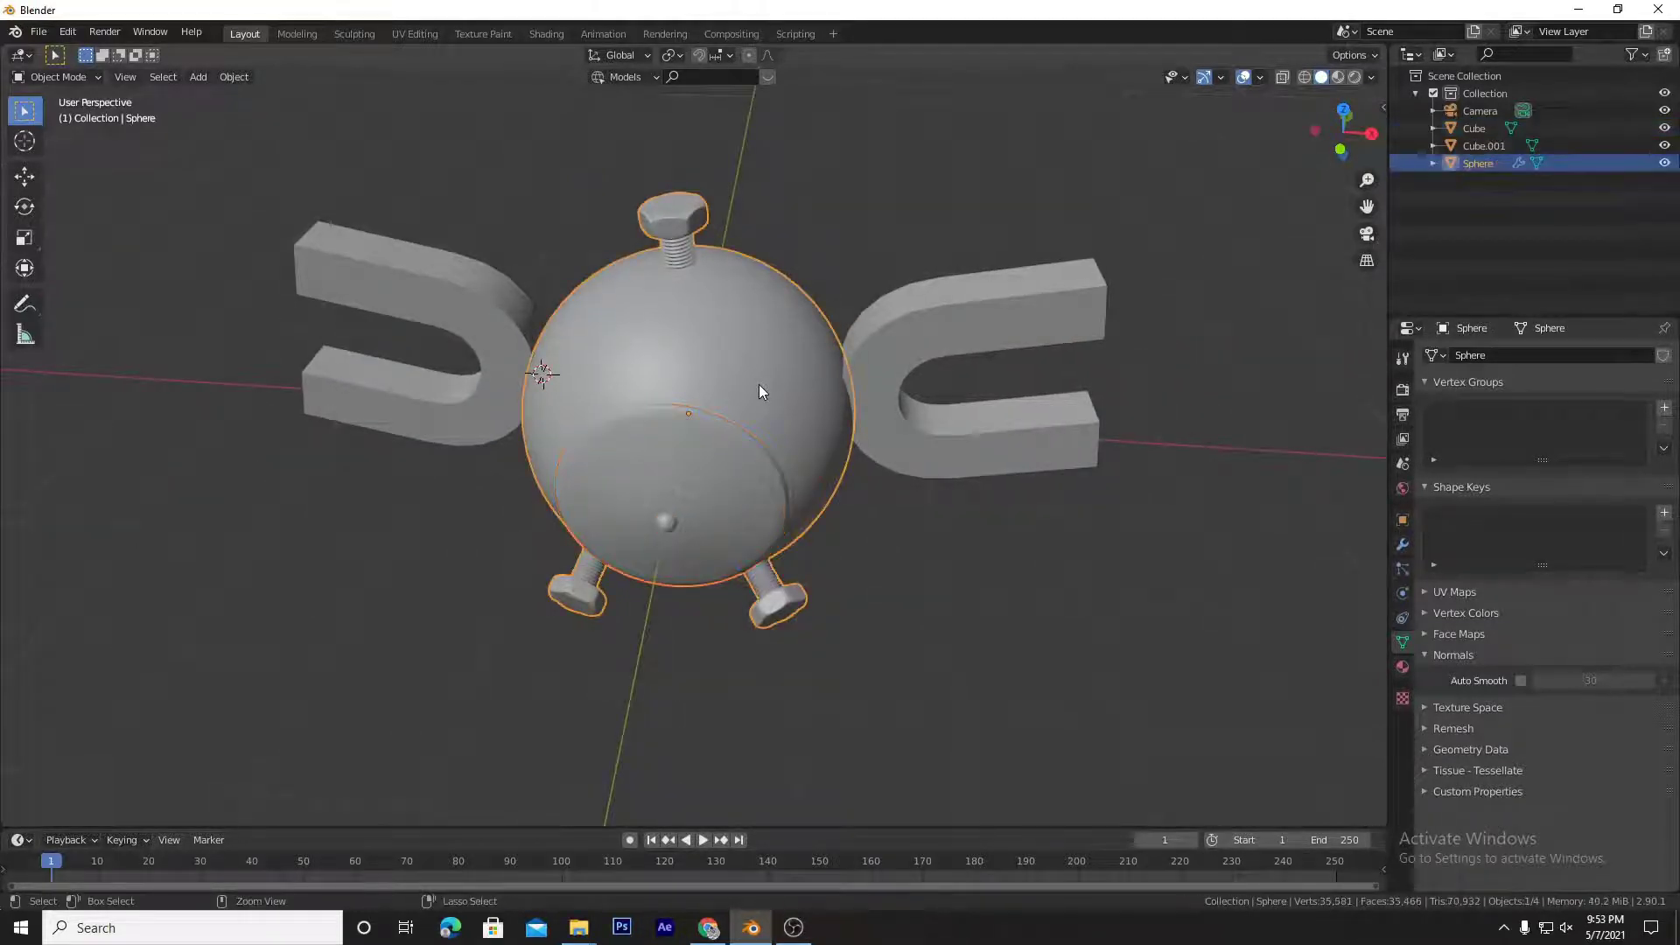
# Step: Try rotating the joined body about the global Z axis
pyautogui.moveTo(759, 385); pyautogui.dragTo(956, 543, button='middle')
pyautogui.moveTo(903, 466); pyautogui.dragTo(802, 454, button='middle')
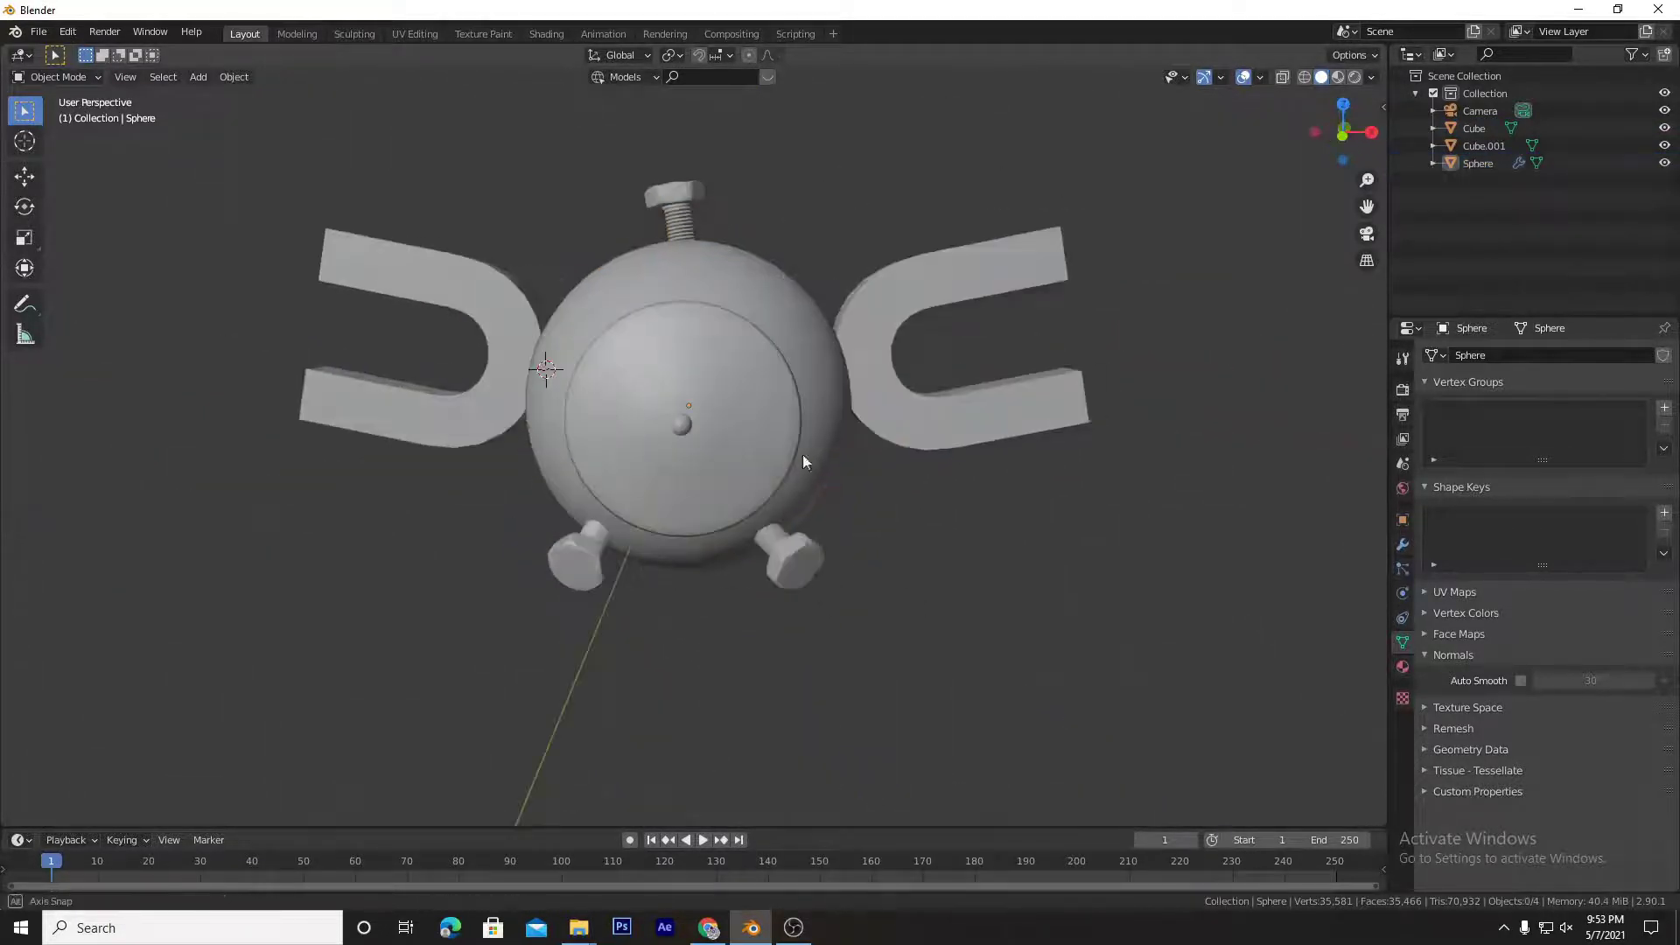
pyautogui.press('r')
pyautogui.press('z')
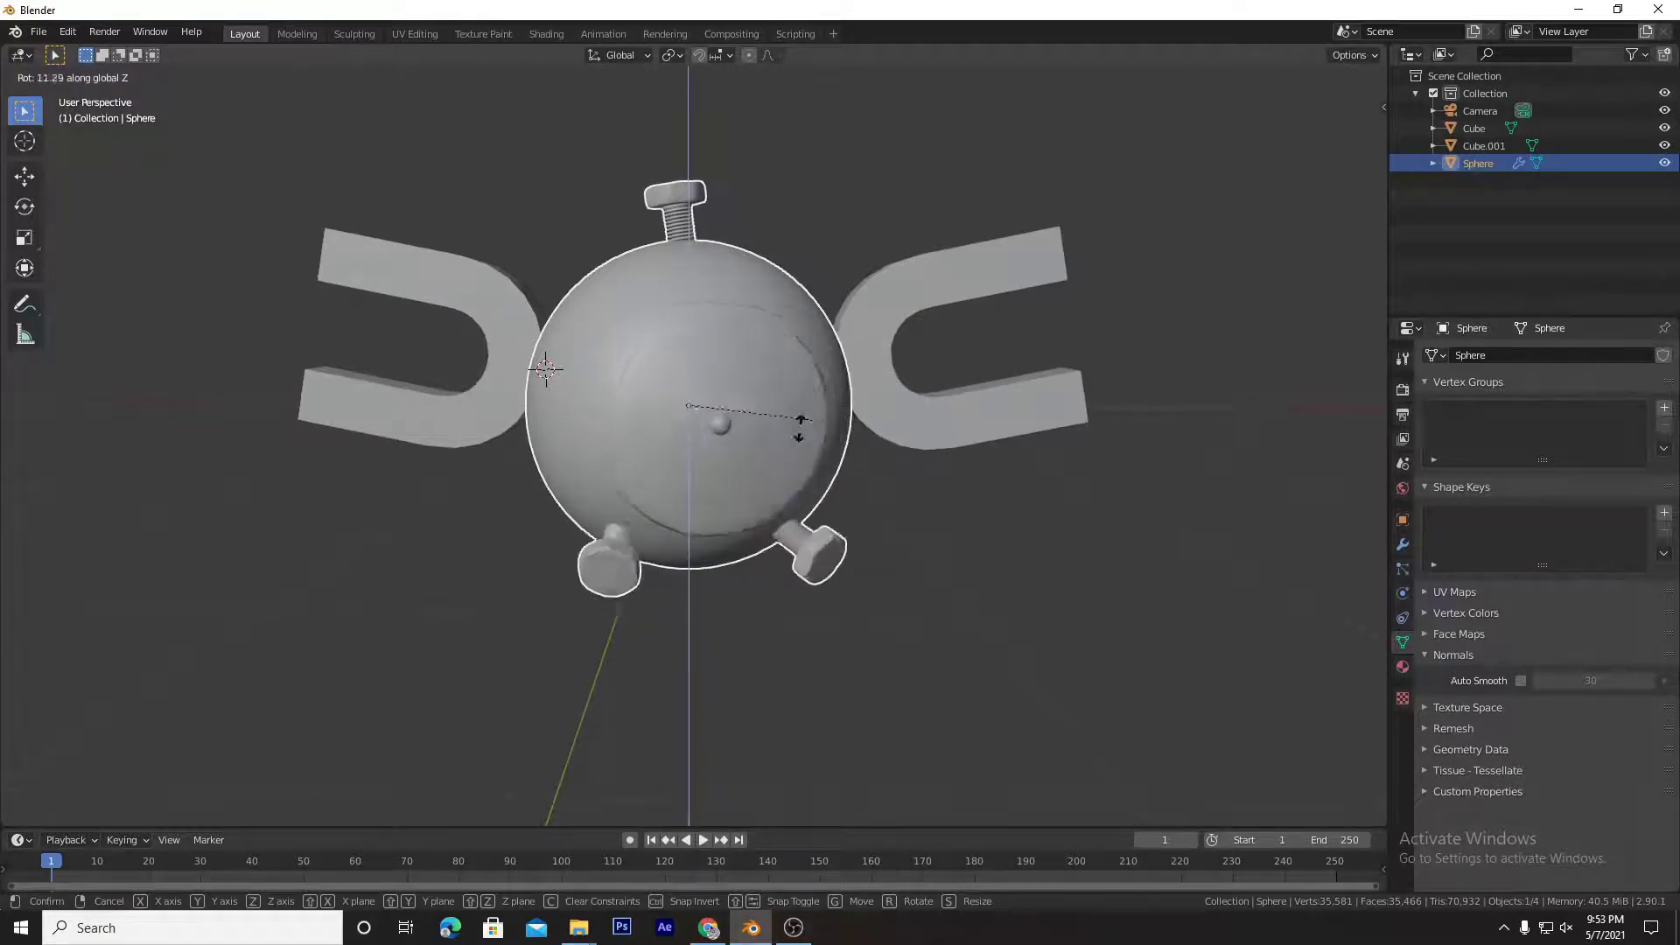
pyautogui.press('Escape')
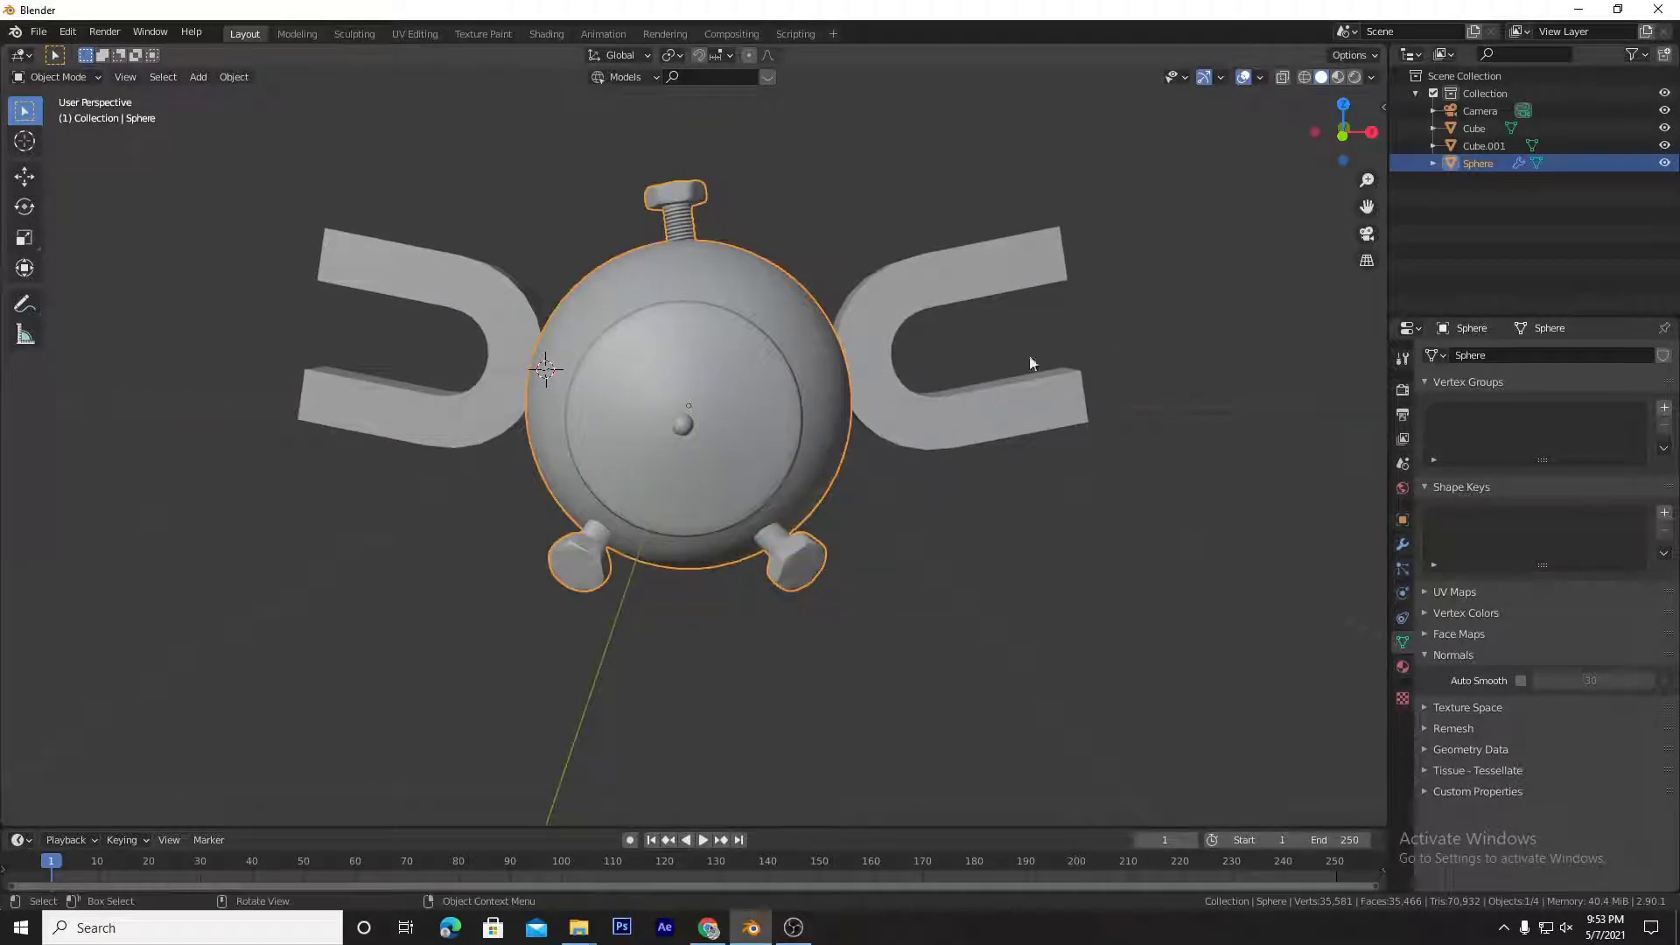
# Step: Switch to the Shading workspace with the joined body selected
pyautogui.scroll(-4, 1049, 271)
pyautogui.moveTo(1048, 271); pyautogui.dragTo(541, 130, button='middle')
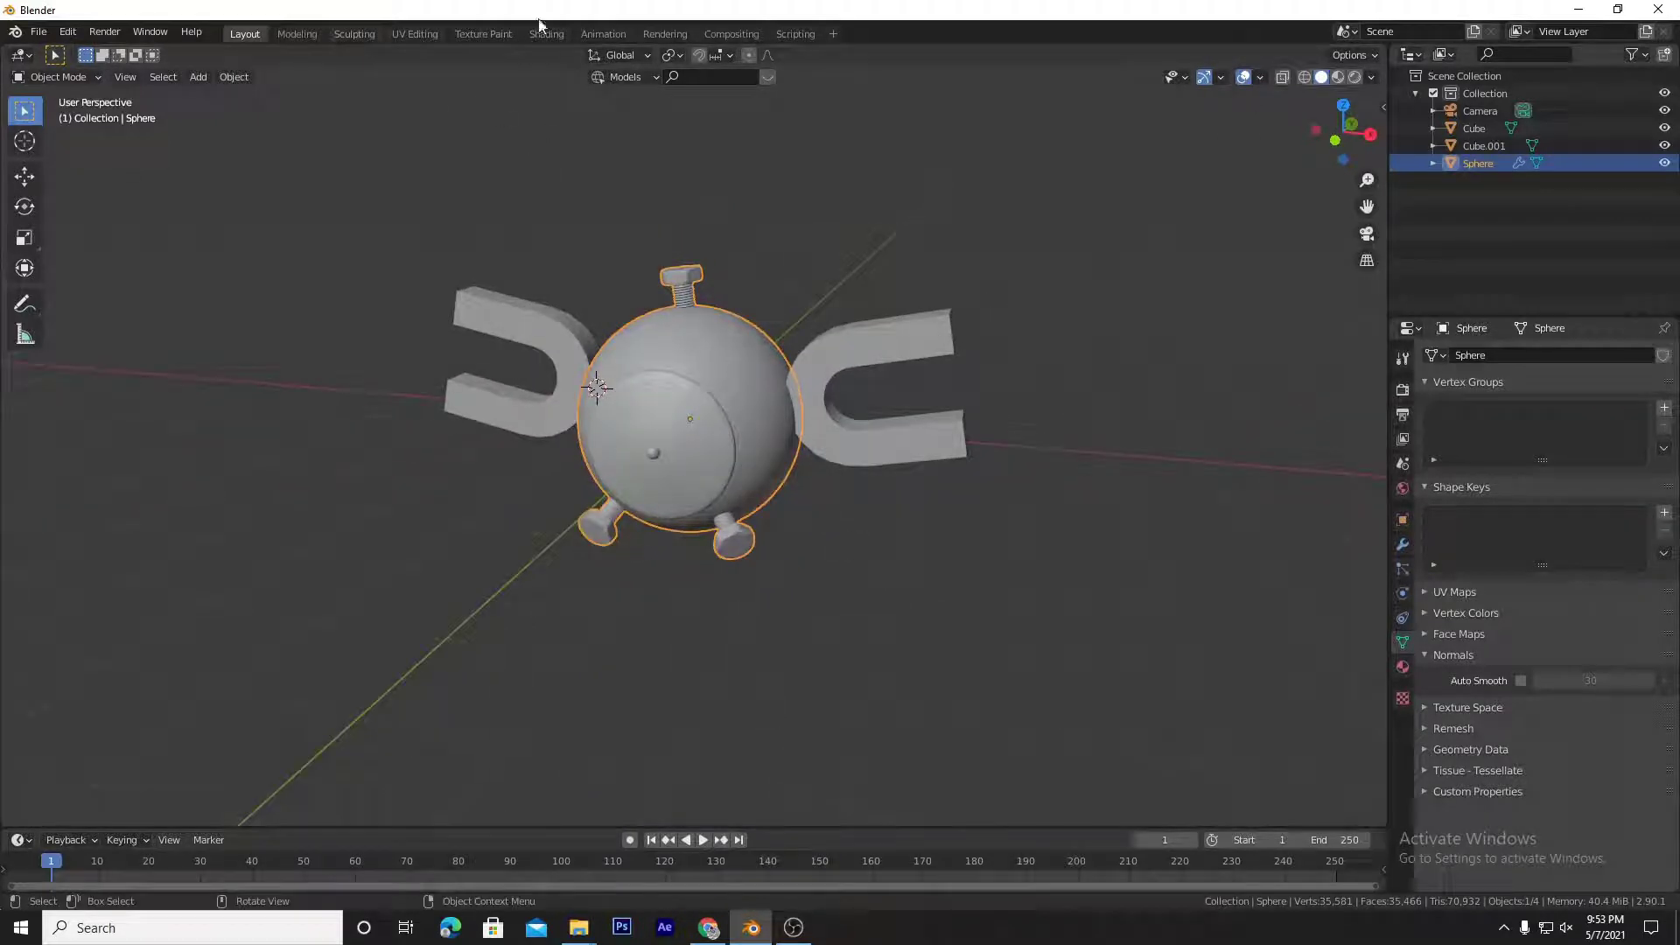
pyautogui.click(604, 33)
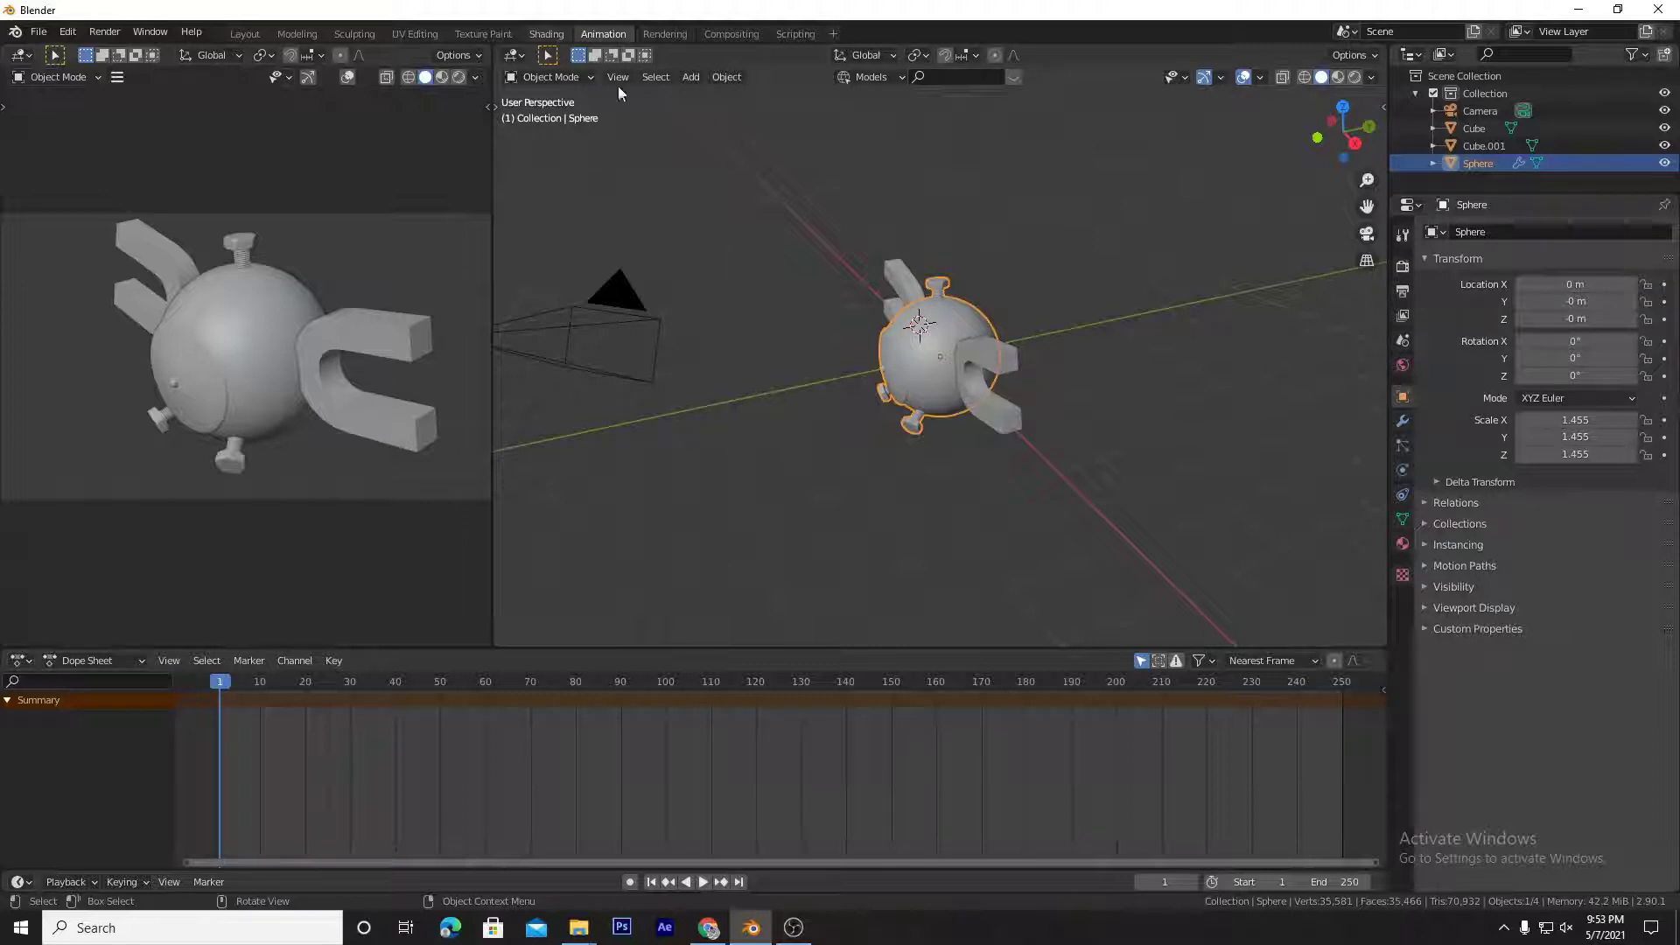
pyautogui.click(549, 33)
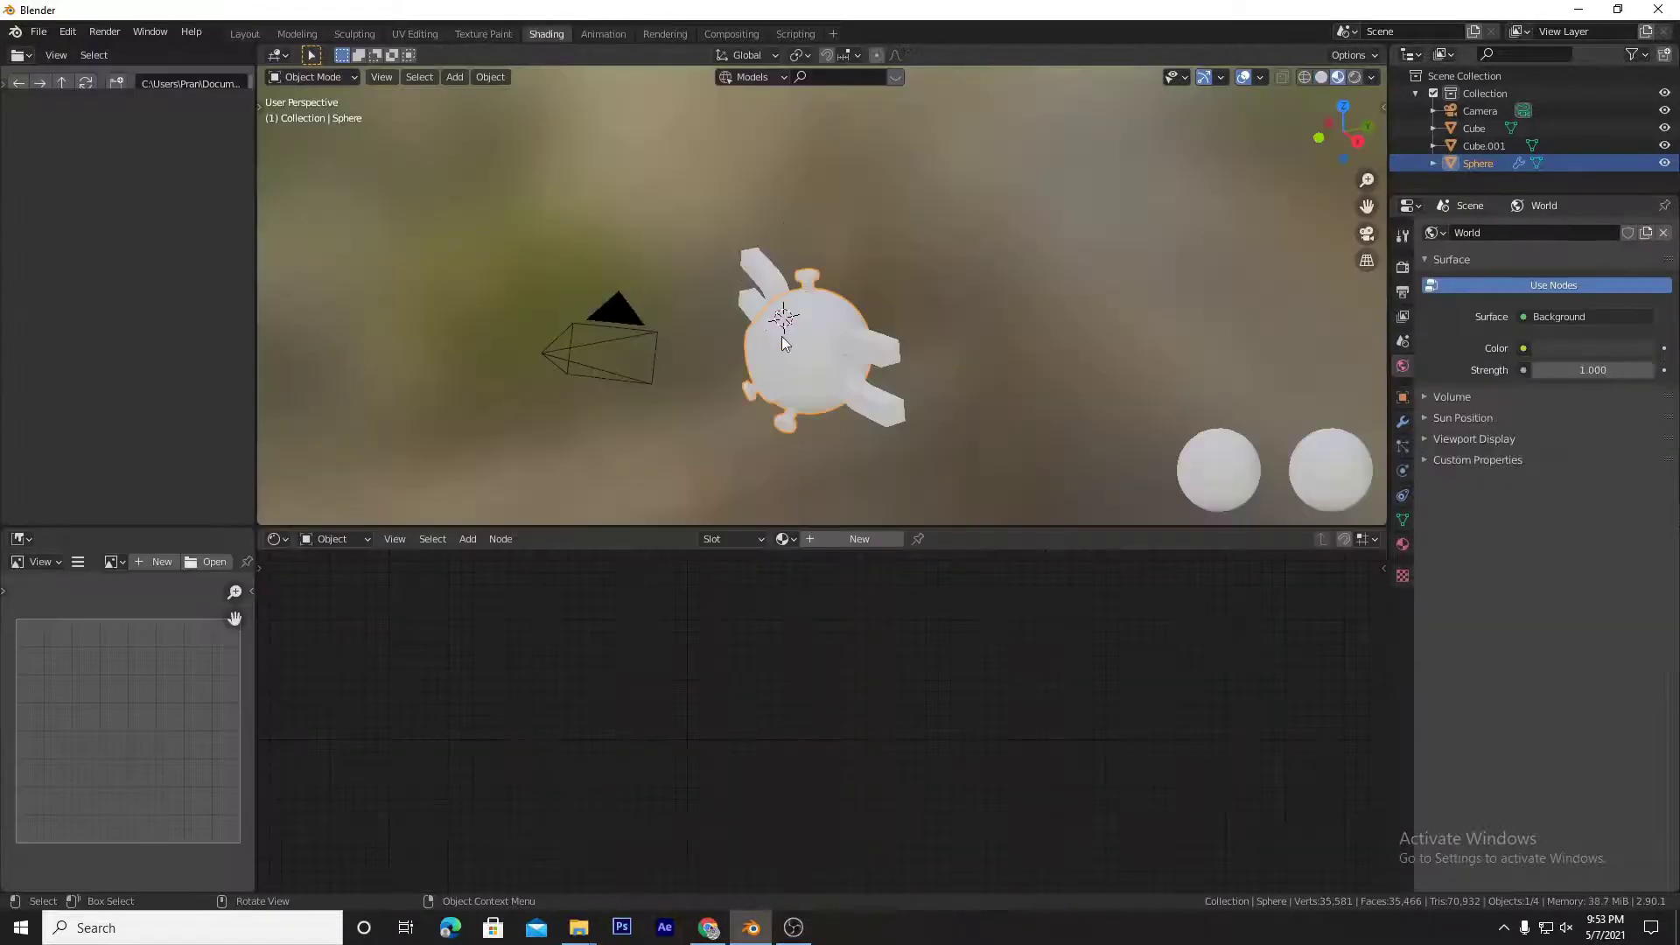
# Step: Create a new material on the joined sphere body and set its Metallic to 1.000
pyautogui.moveTo(835, 444); pyautogui.dragTo(954, 424, button='middle')
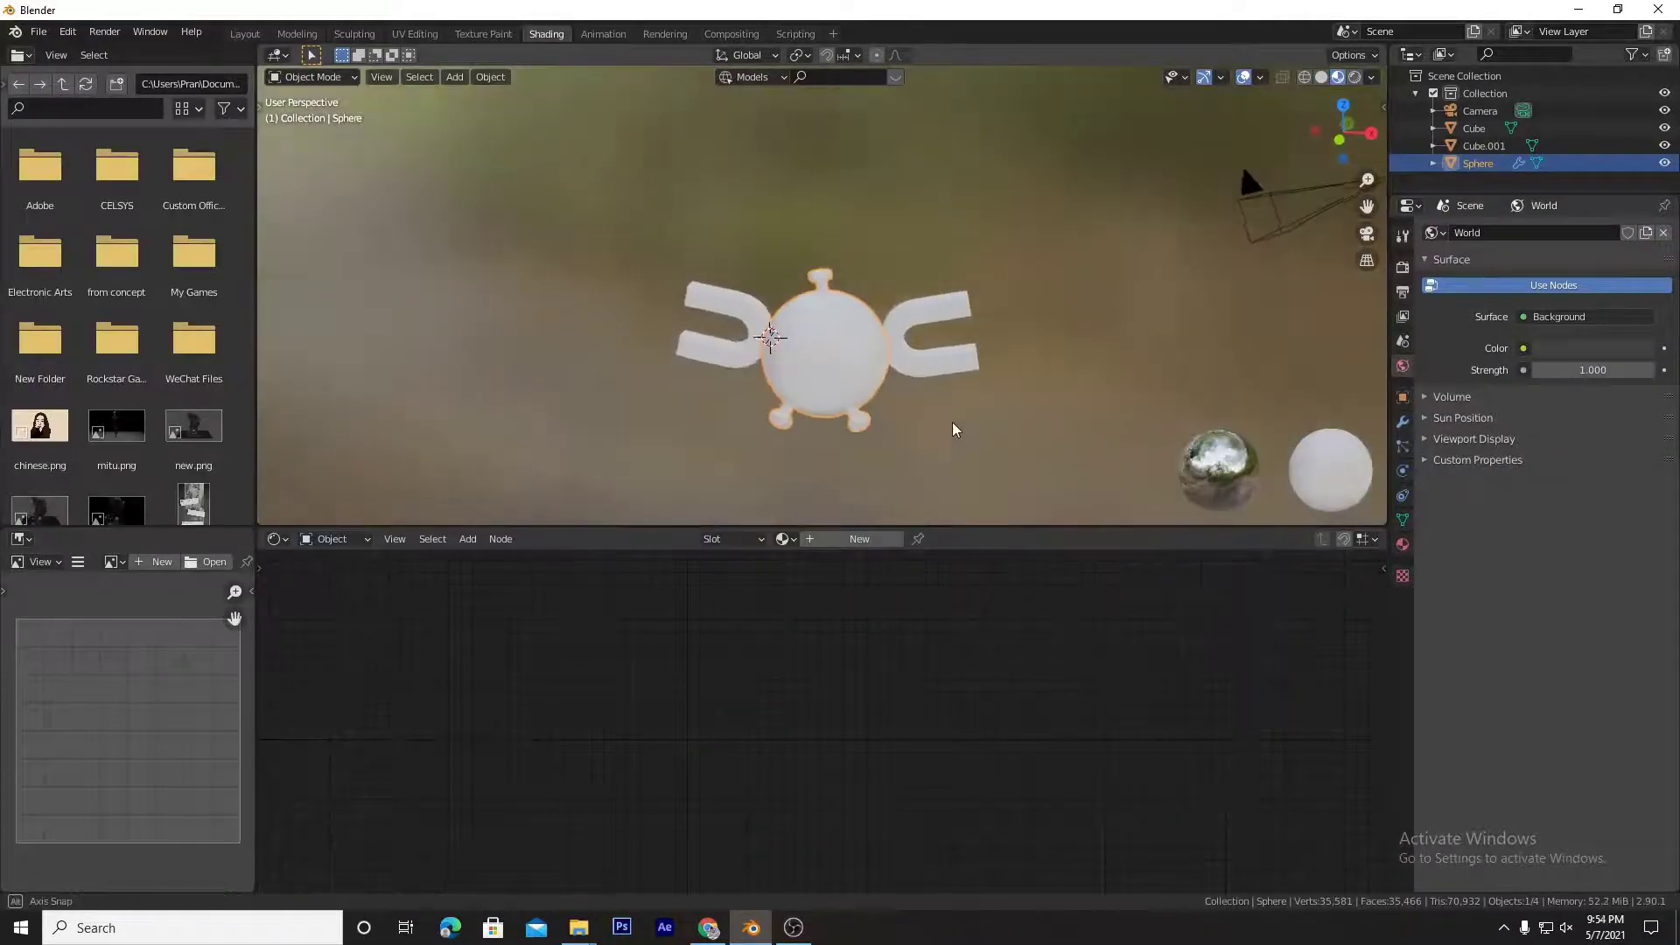
pyautogui.click(862, 540)
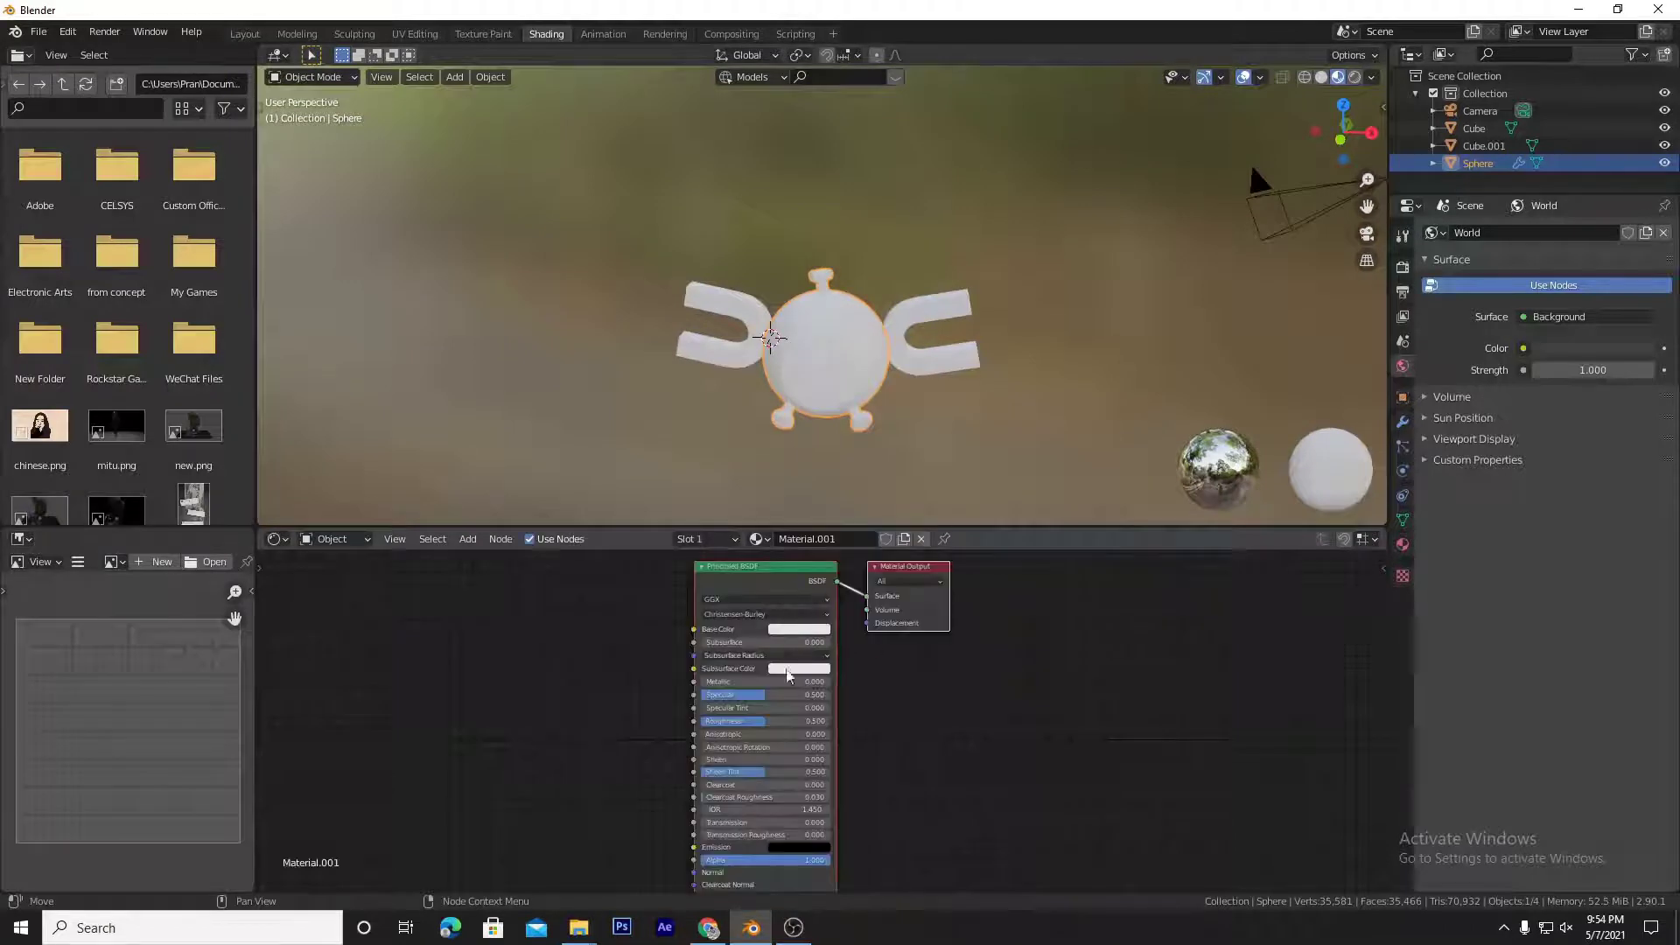
pyautogui.moveTo(770, 682); pyautogui.dragTo(940, 694)
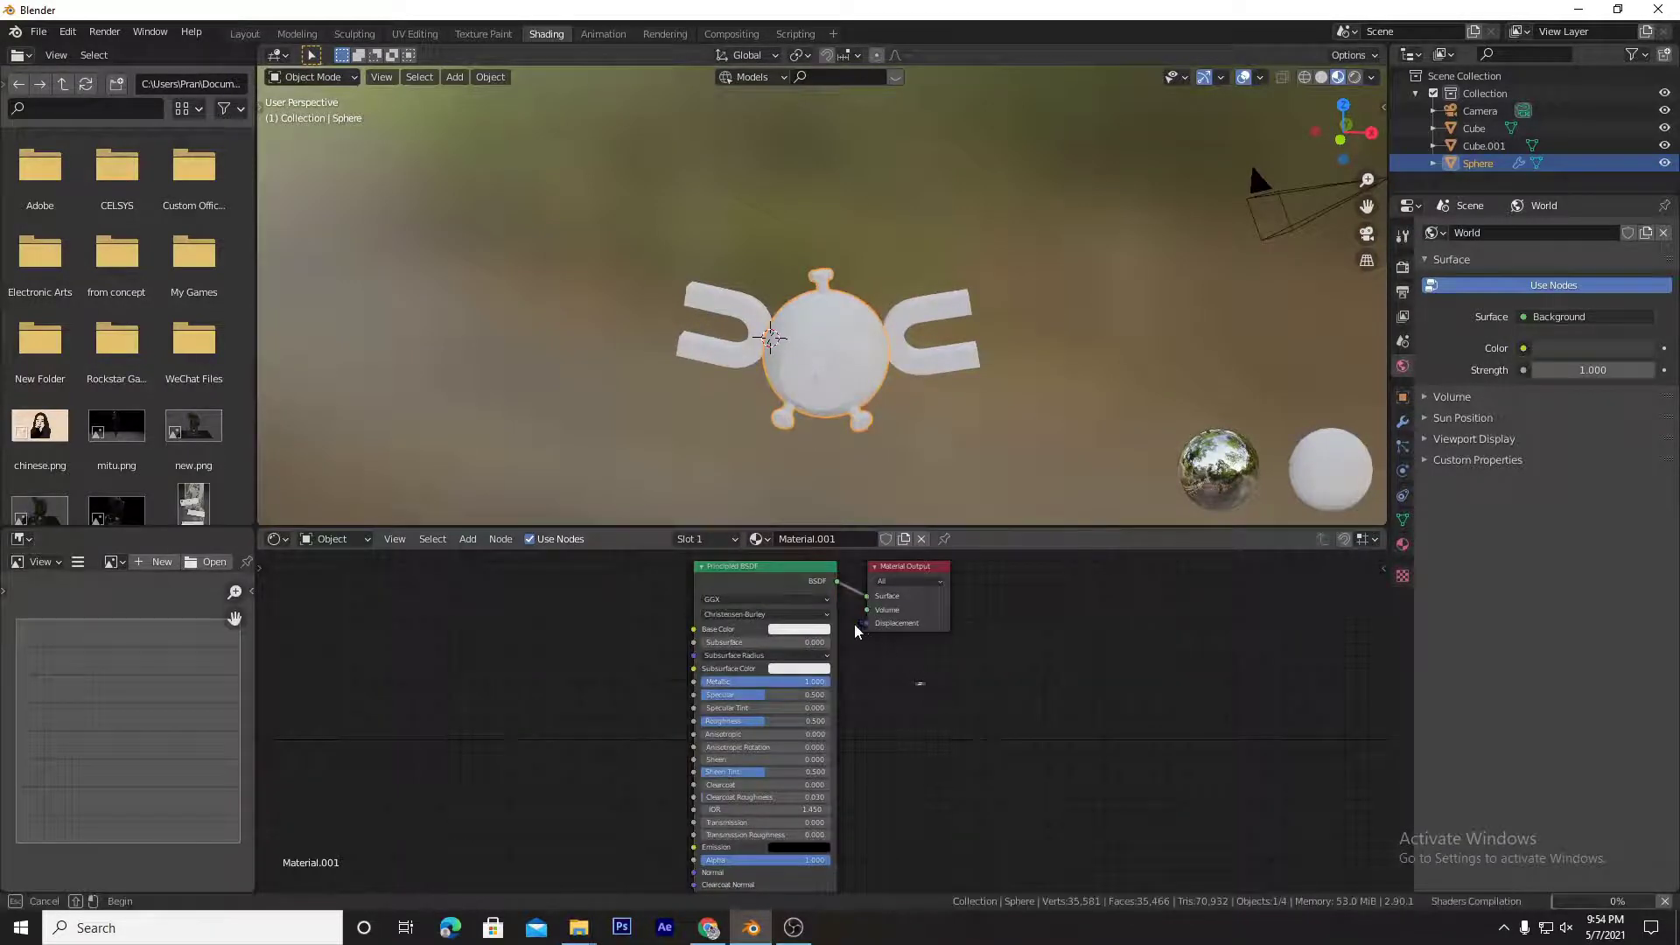
# Step: Give the body material a very pale cyan base colour and set its Roughness to 0.232
pyautogui.click(813, 630)
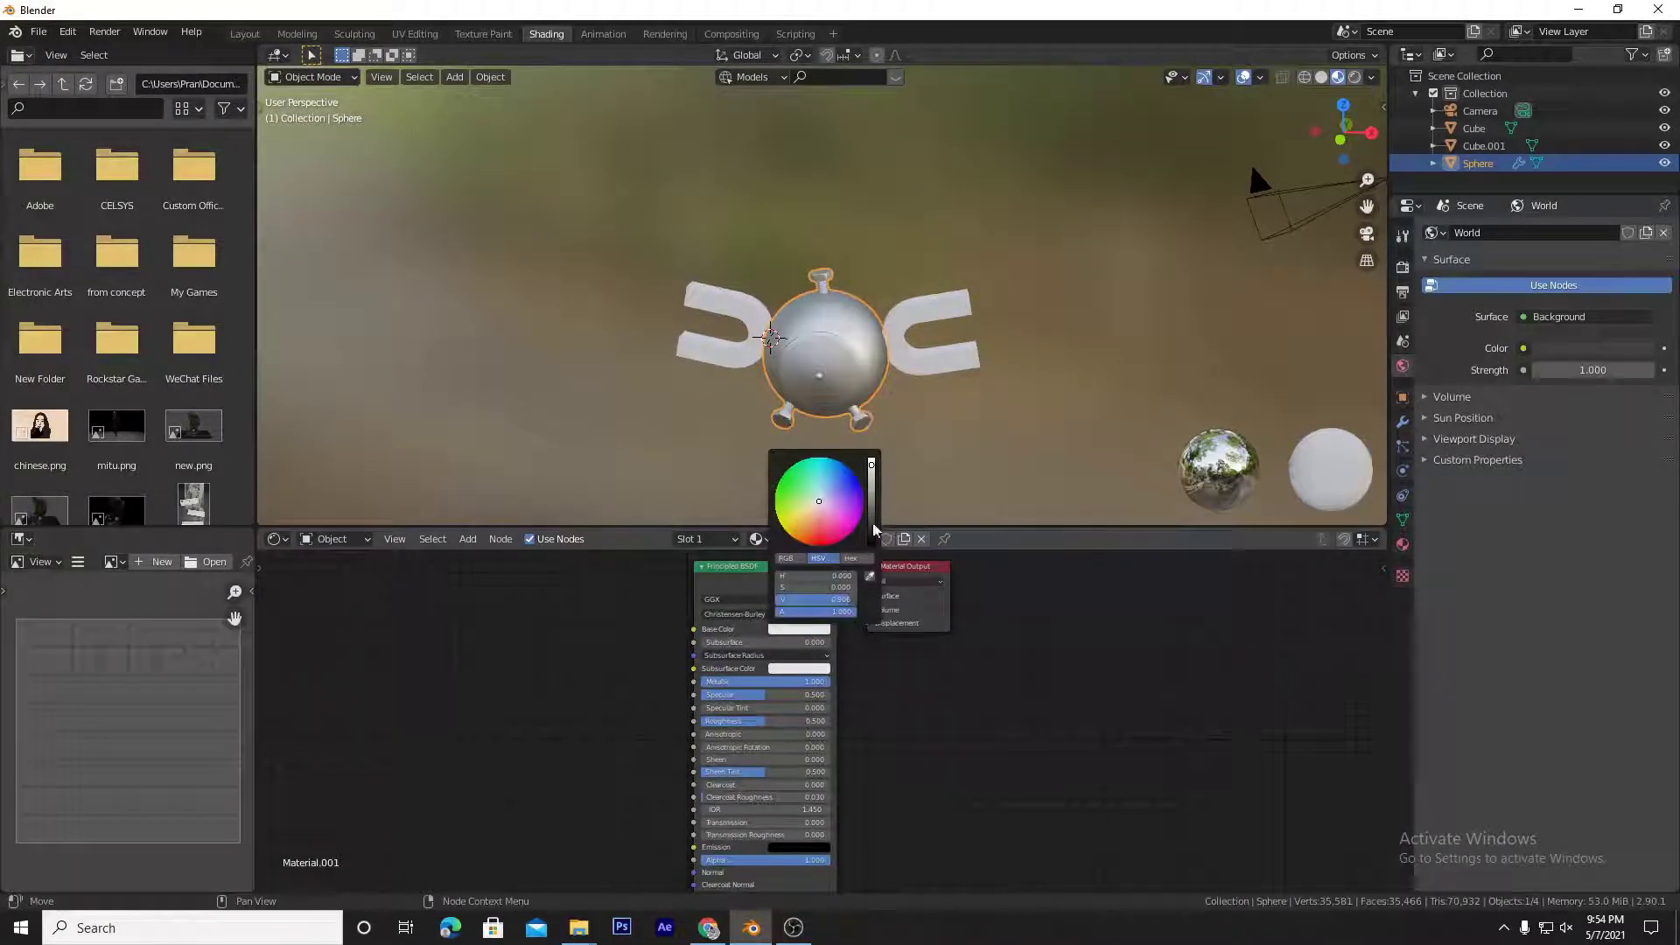
pyautogui.click(816, 496)
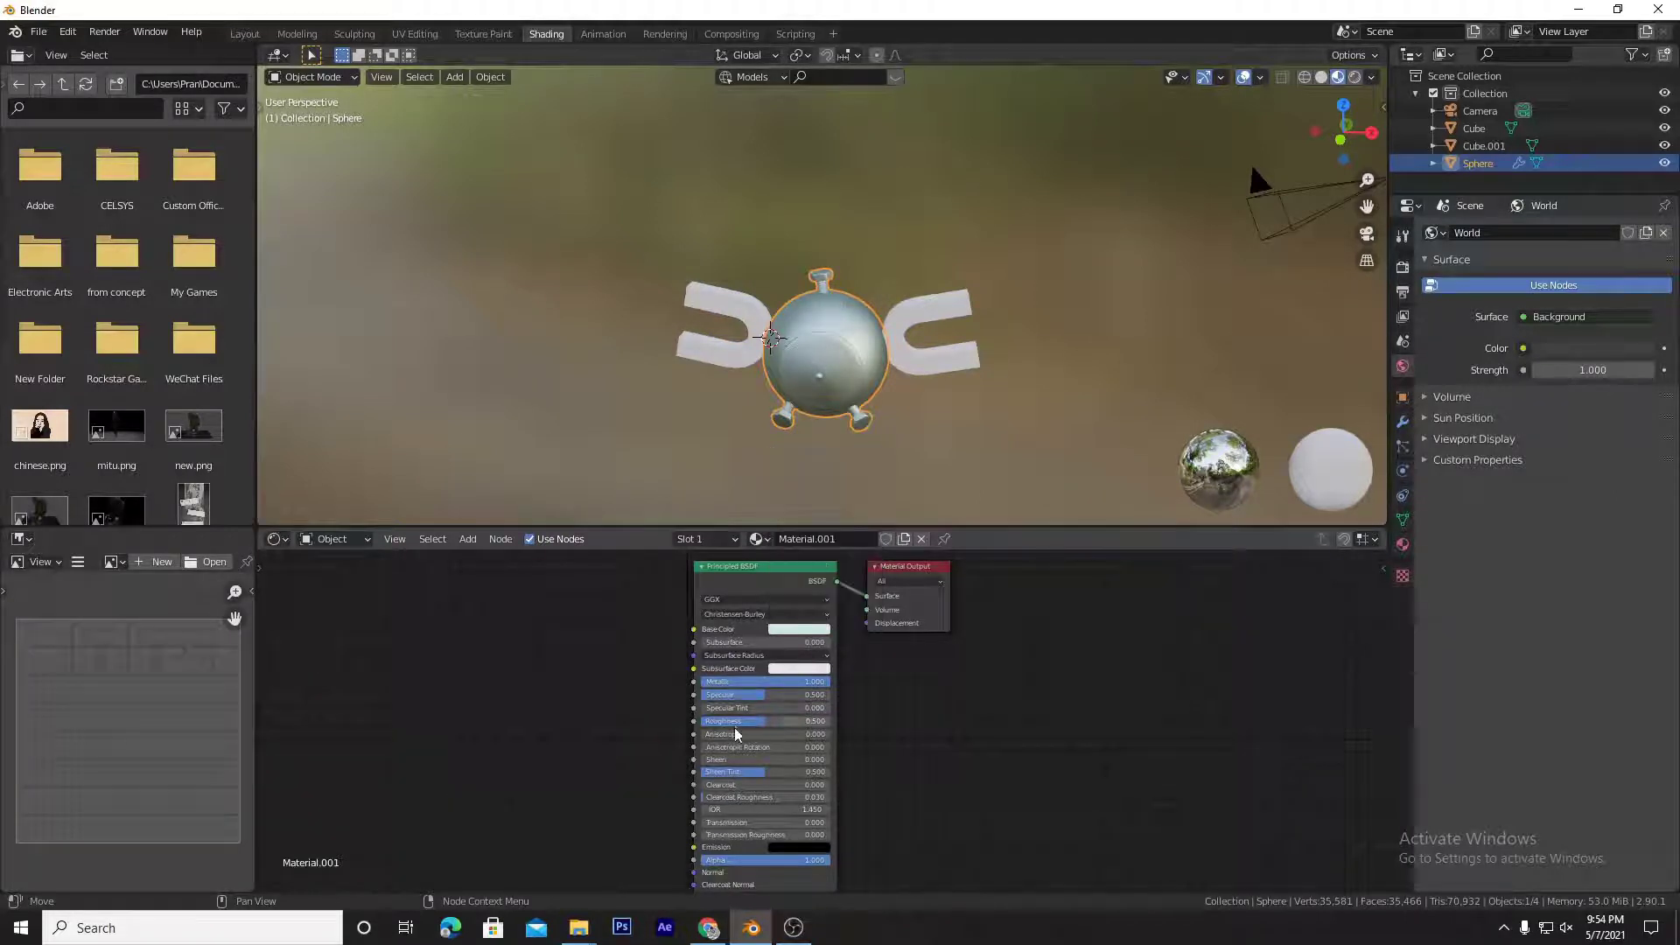
pyautogui.moveTo(788, 722); pyautogui.dragTo(753, 721)
pyautogui.moveTo(941, 333); pyautogui.dragTo(956, 302, button='middle')
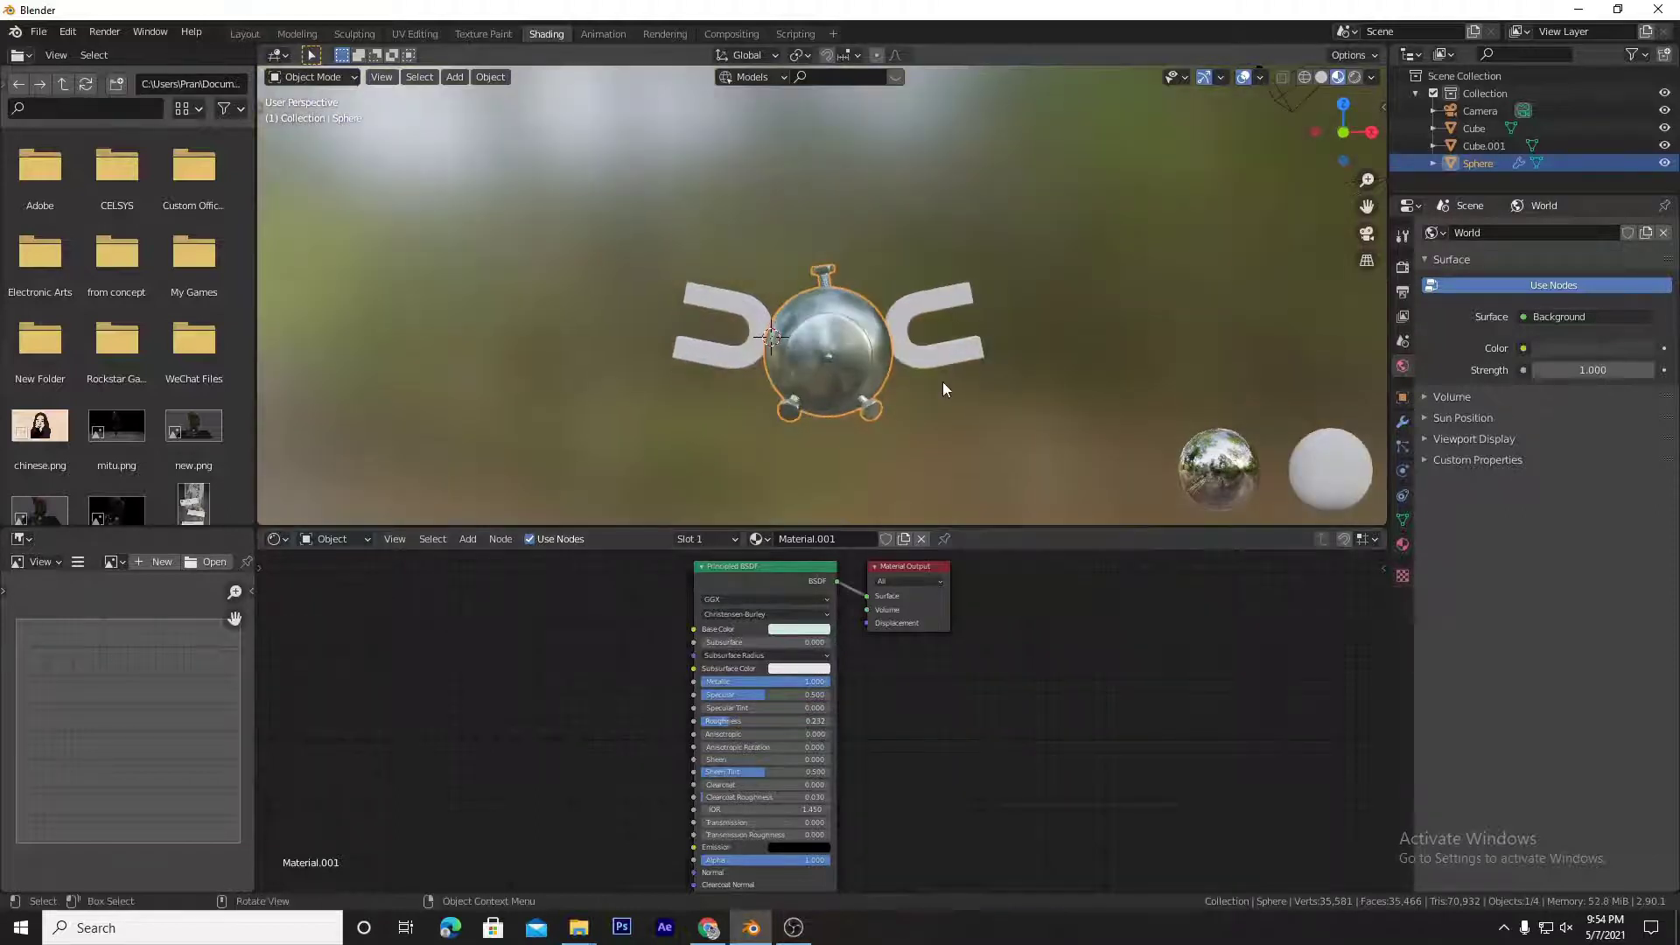
# Step: Add a second material to the sphere body and assign it to the domed front disc's linked faces
pyautogui.scroll(5, 943, 381)
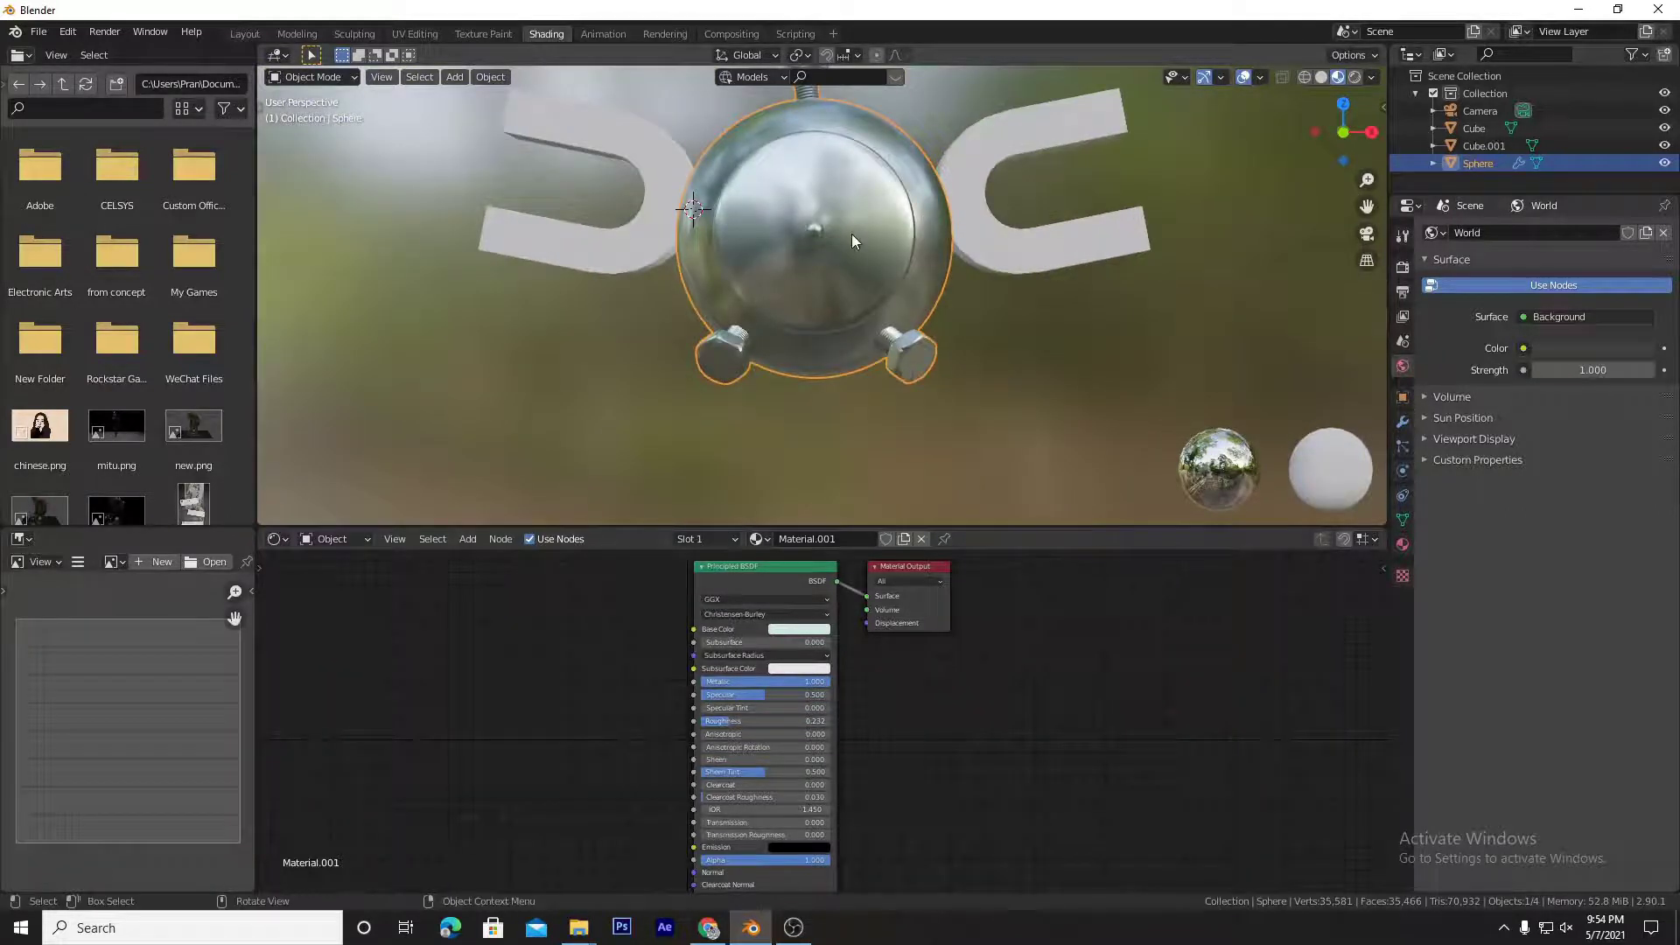
pyautogui.moveTo(915, 253); pyautogui.dragTo(914, 319, button='middle')
pyautogui.press('Tab')
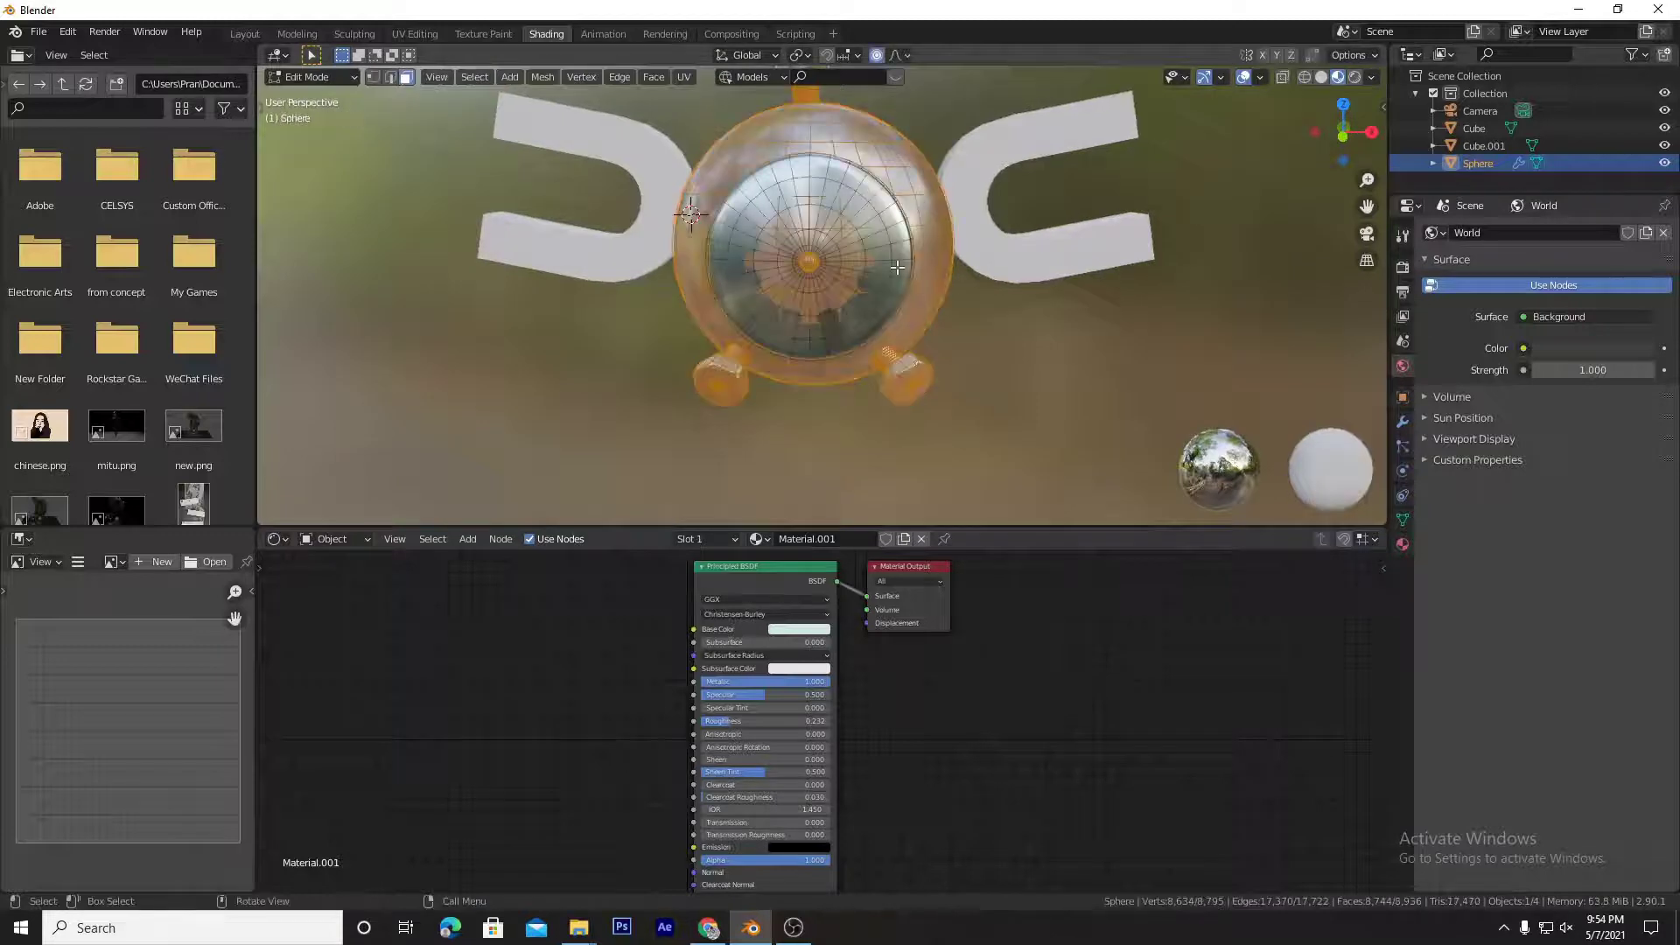
pyautogui.hotkey('alt', 'a')
pyautogui.press('l')
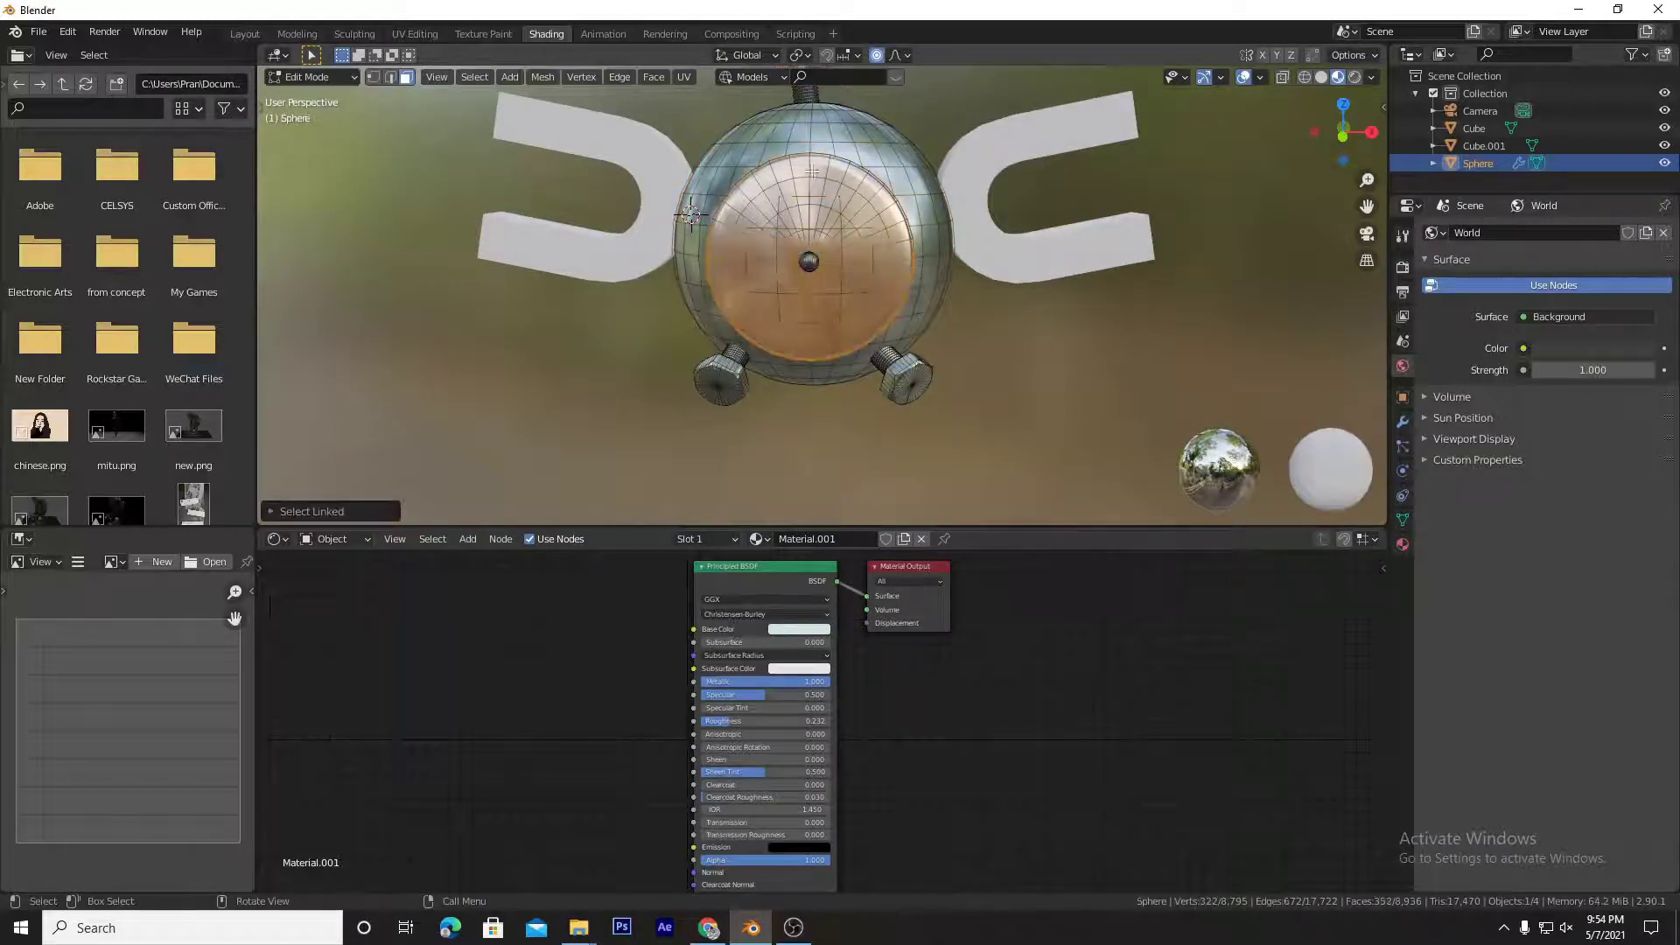
pyautogui.click(1049, 349)
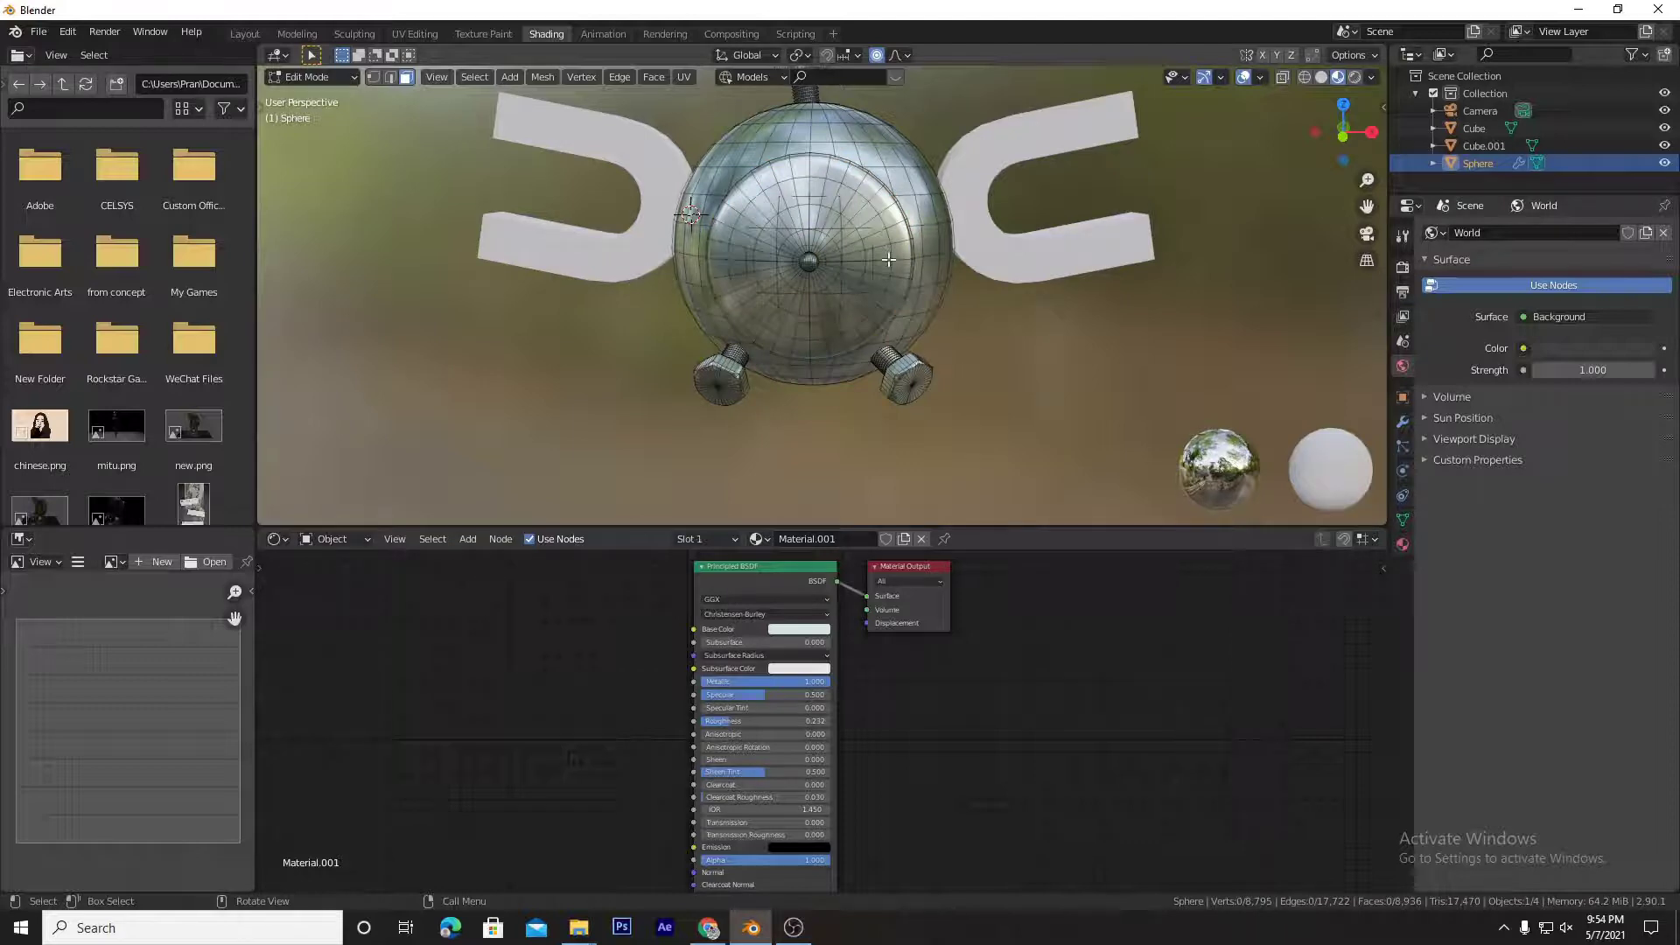
pyautogui.press('l')
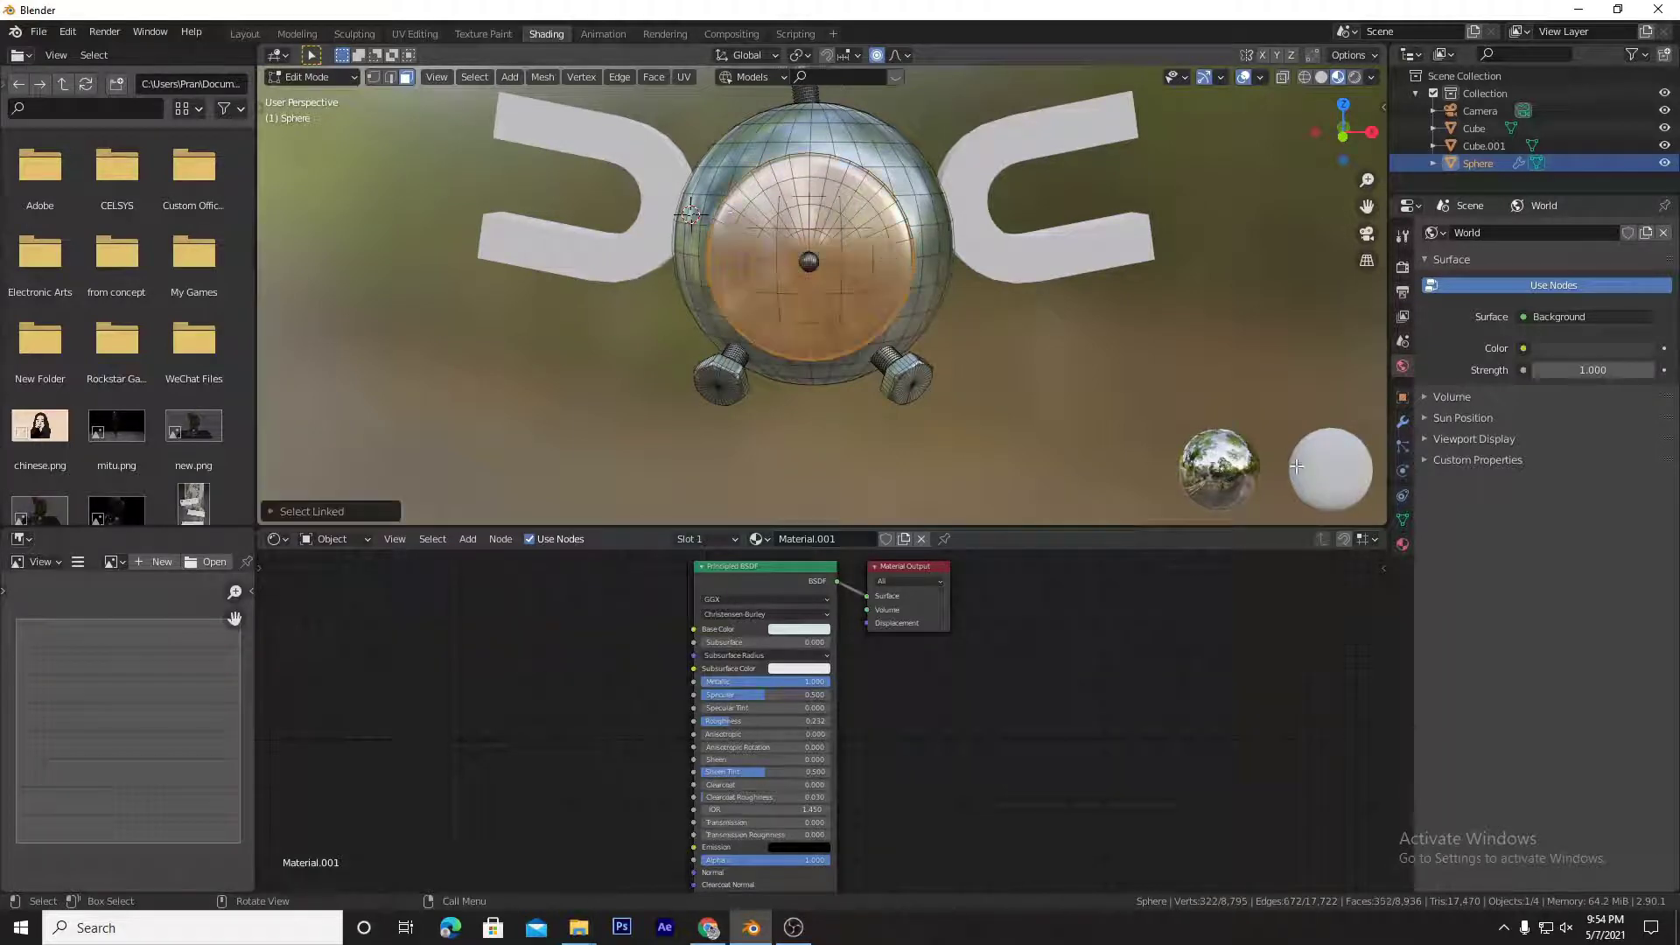
pyautogui.click(1403, 543)
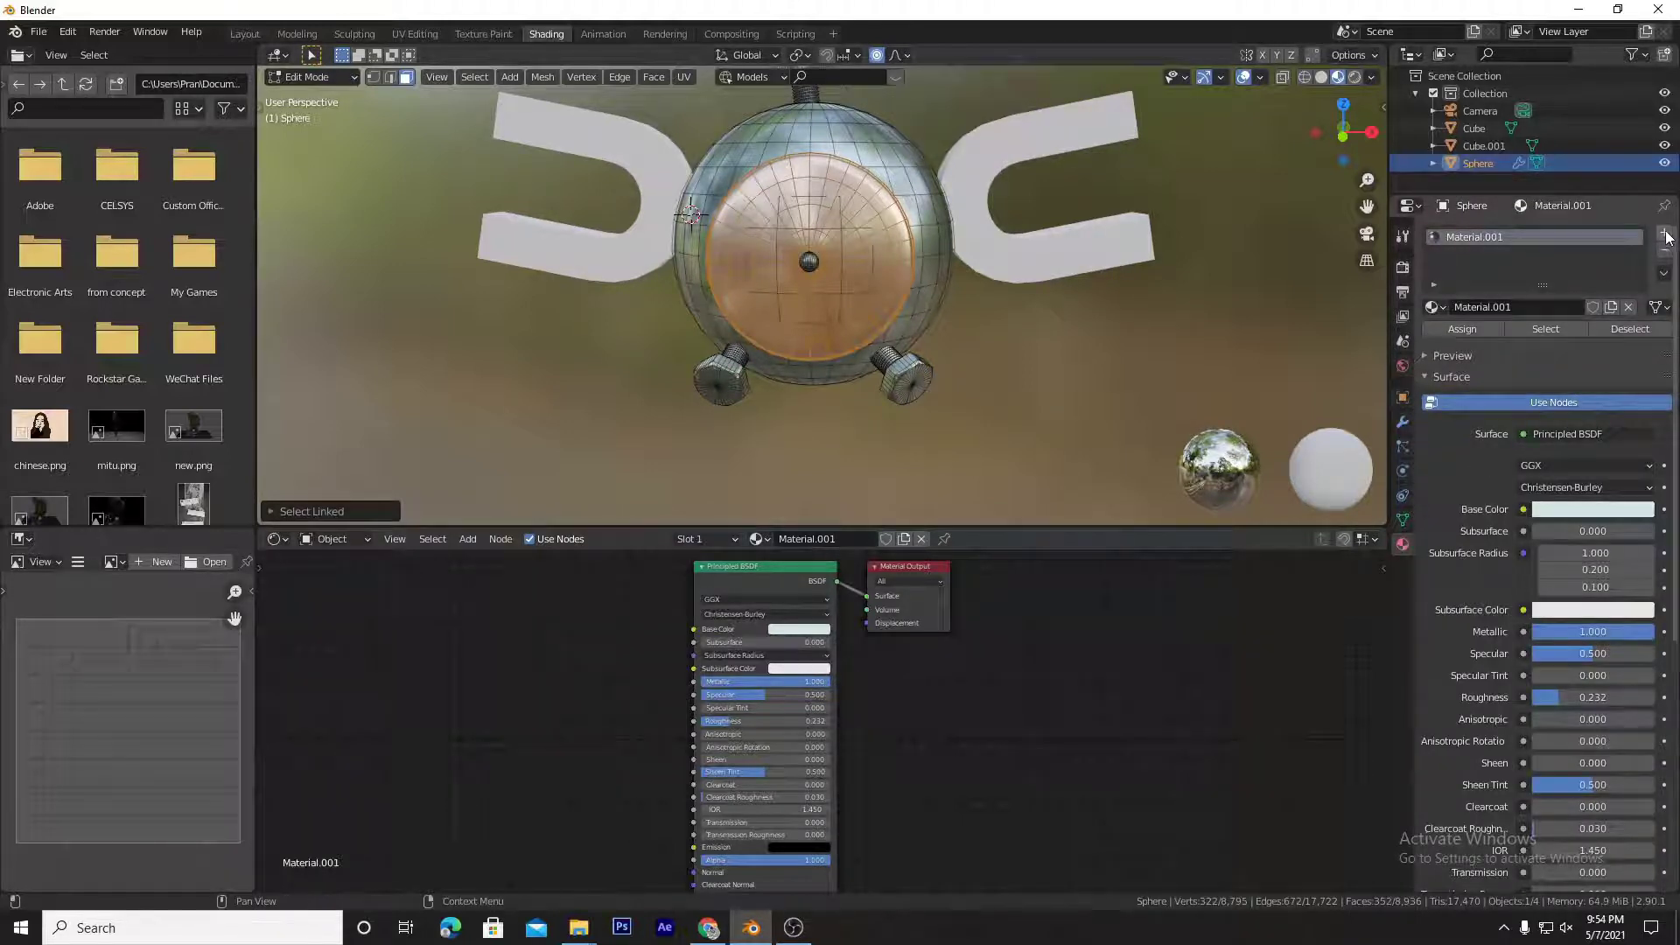
pyautogui.click(1668, 237)
pyautogui.click(1523, 342)
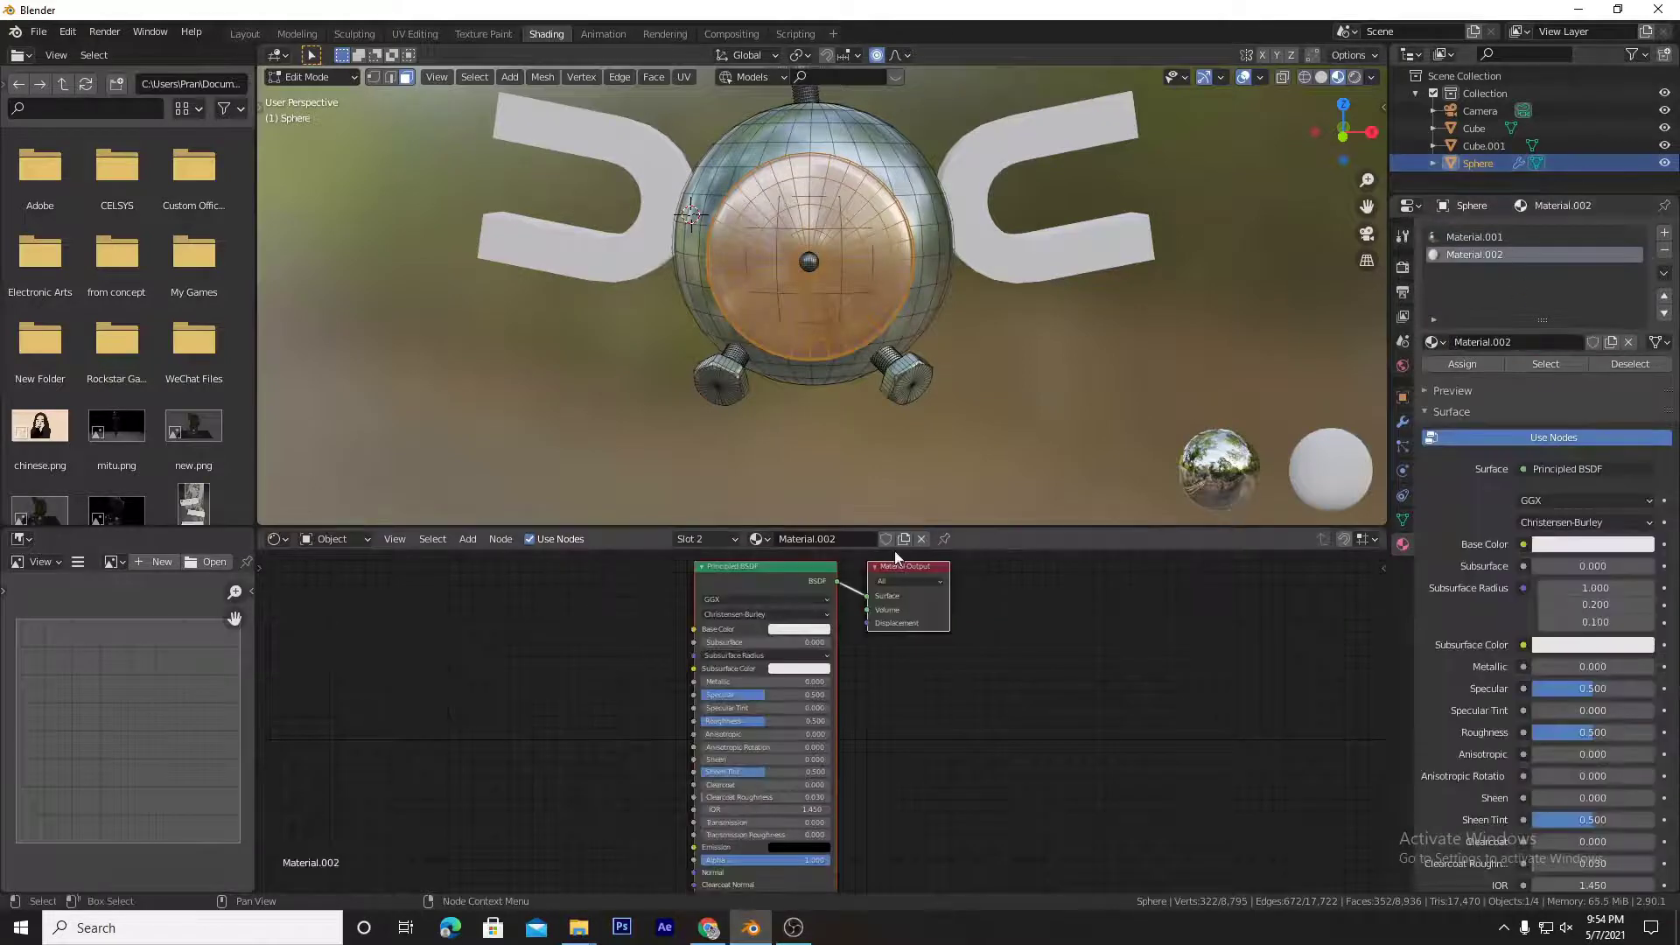
pyautogui.click(1463, 363)
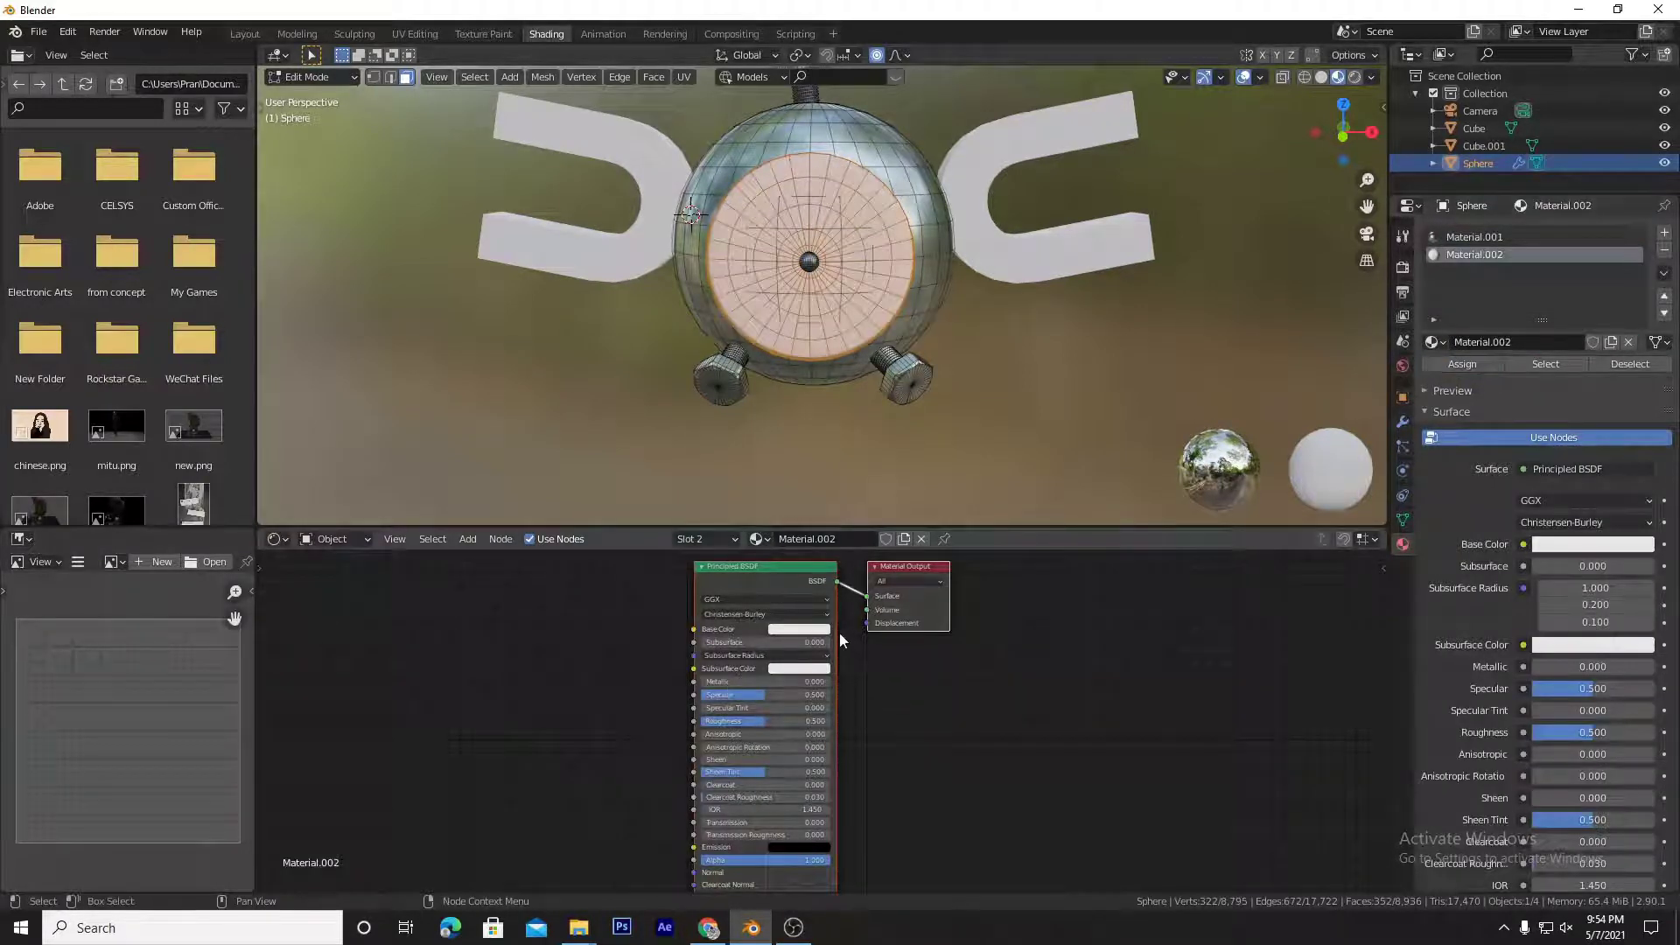
# Step: Set the front disc material's Metallic to 0.809 and Roughness to 0.241
pyautogui.moveTo(735, 682); pyautogui.dragTo(804, 682)
pyautogui.click(813, 630)
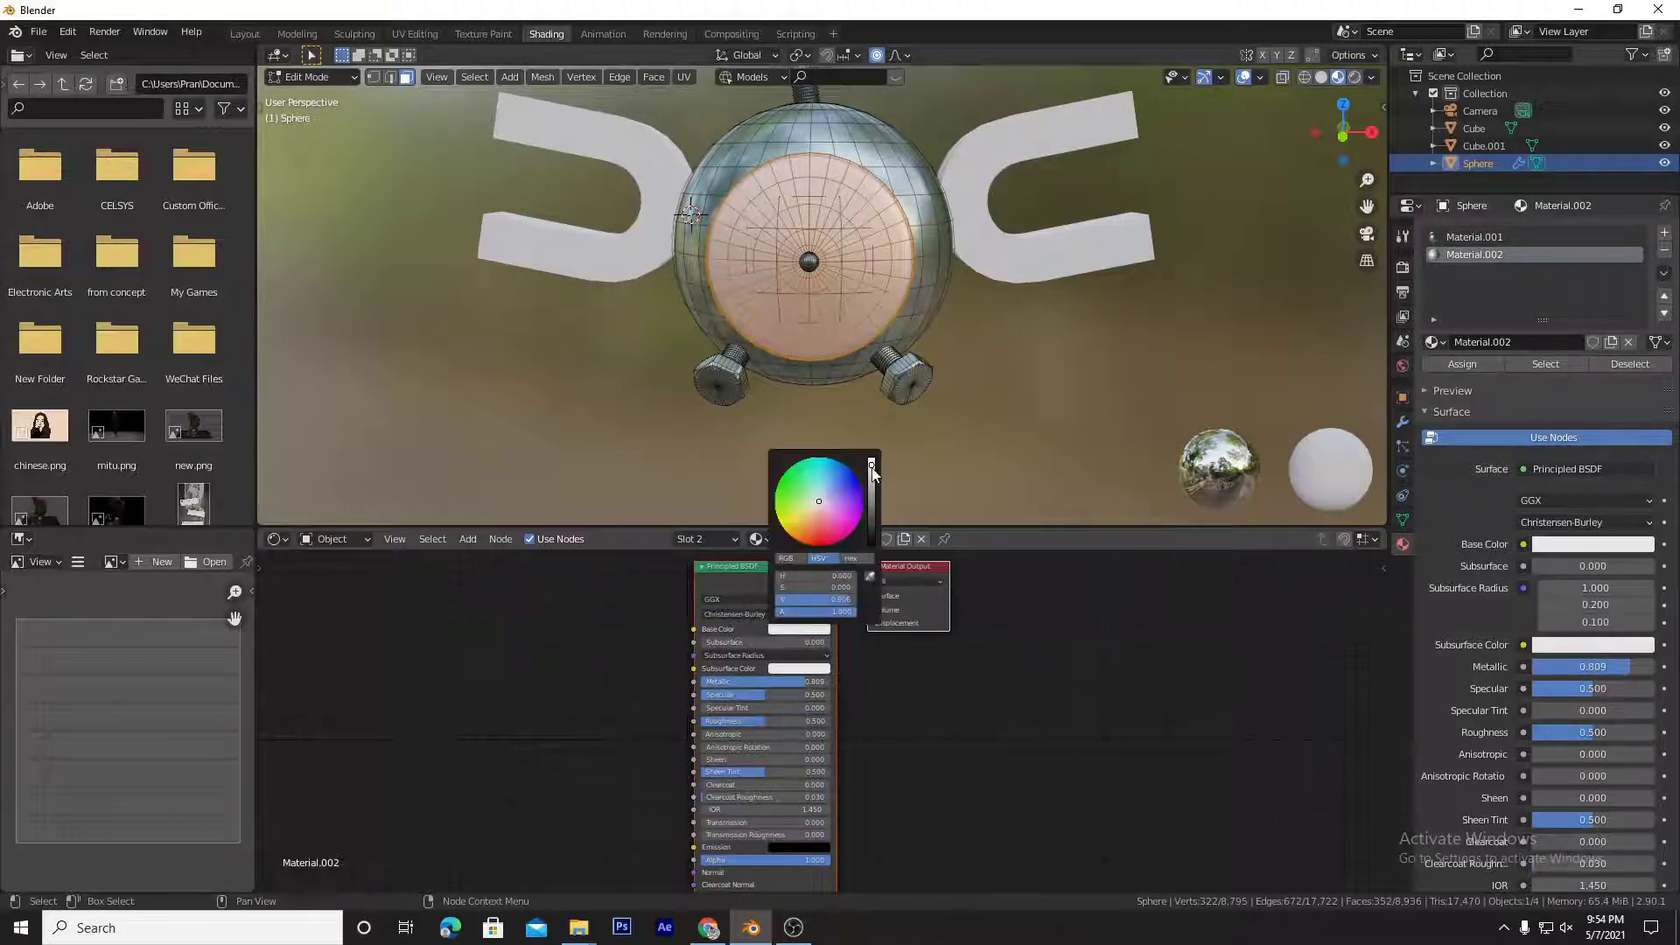
pyautogui.moveTo(749, 716); pyautogui.dragTo(716, 716)
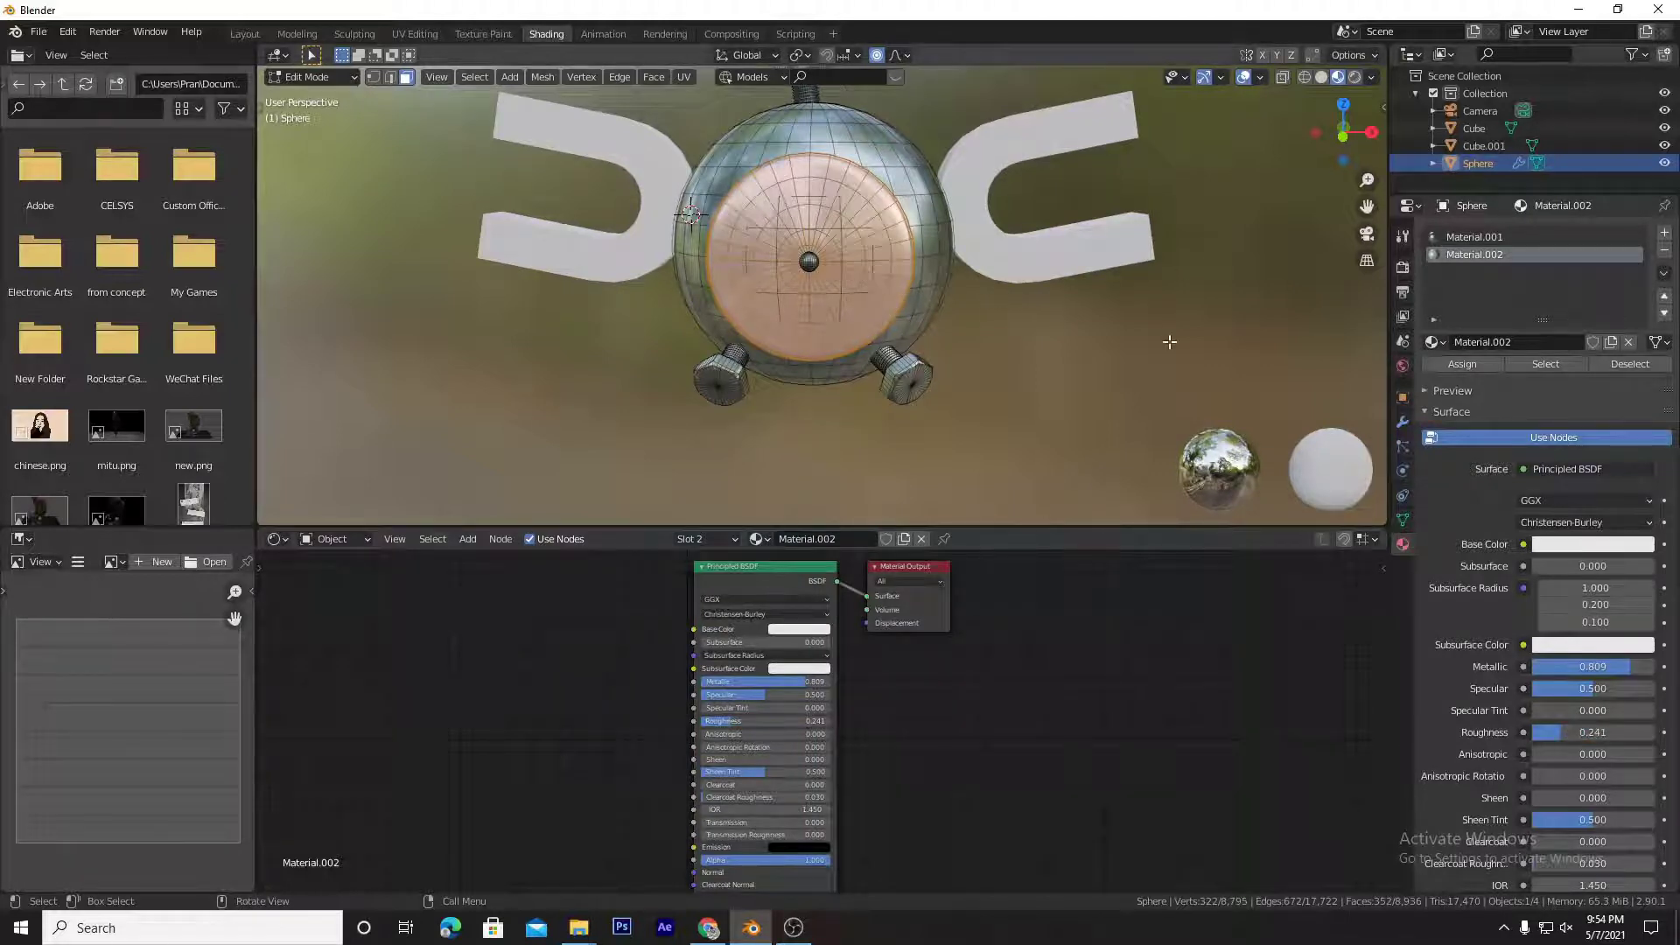
pyautogui.press('Tab')
# Step: Select the linked faces of the small ball at the disc's centre and create a third material for it
pyautogui.press('Tab')
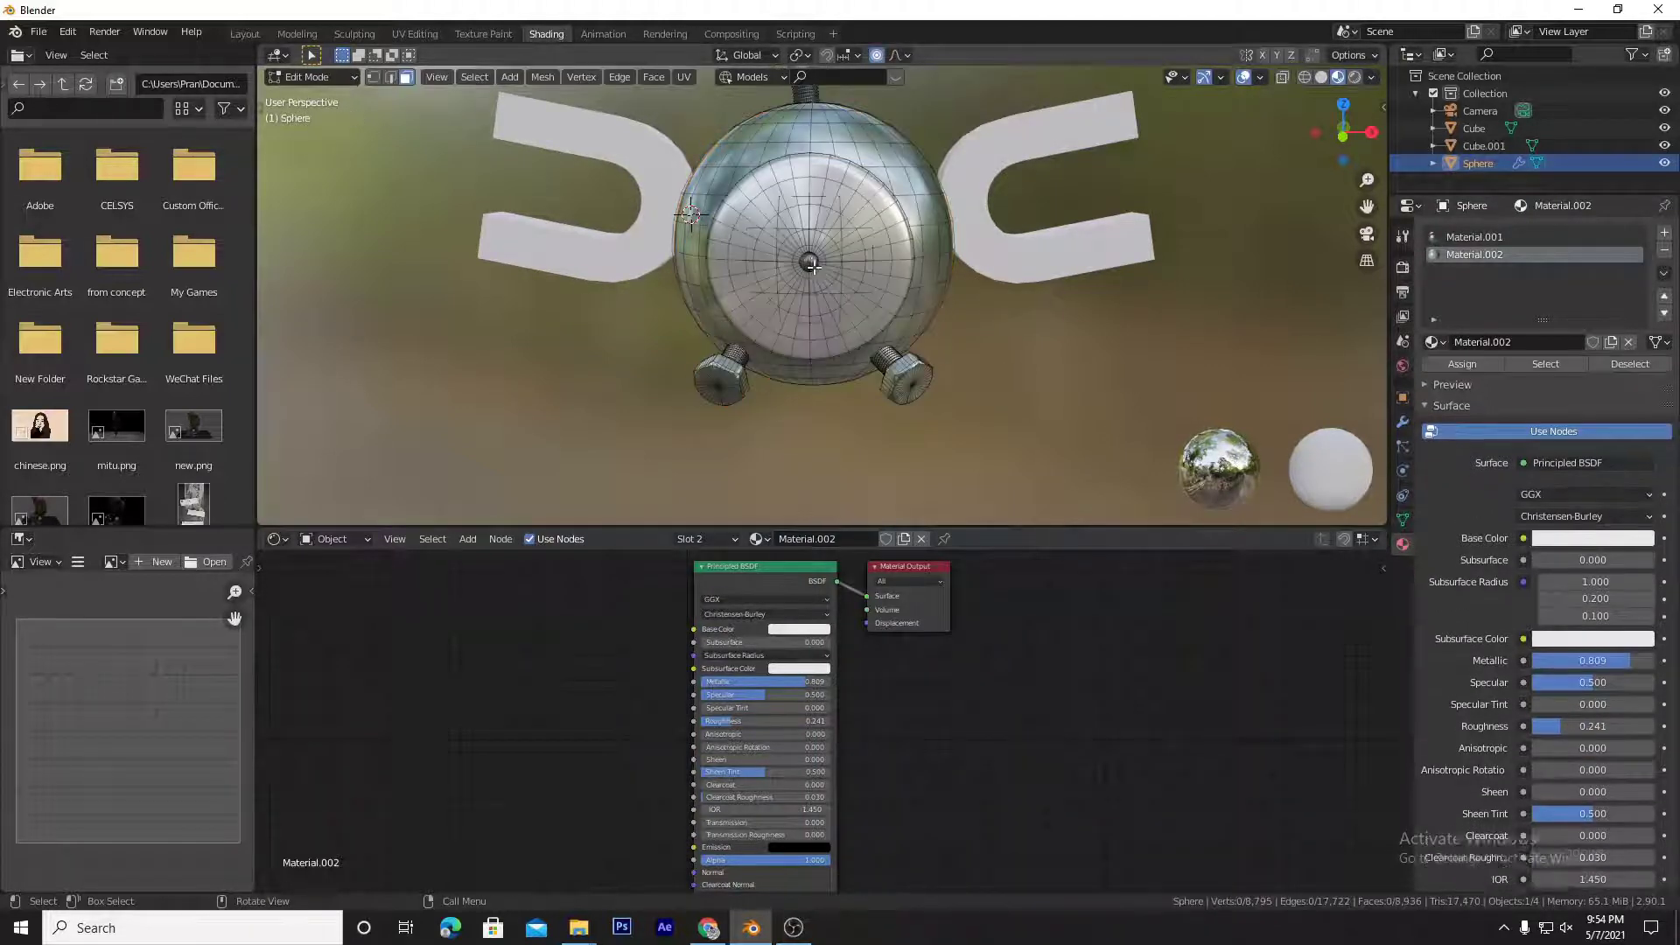
pyautogui.click(810, 263)
pyautogui.hotkey('ctrl', 'l')
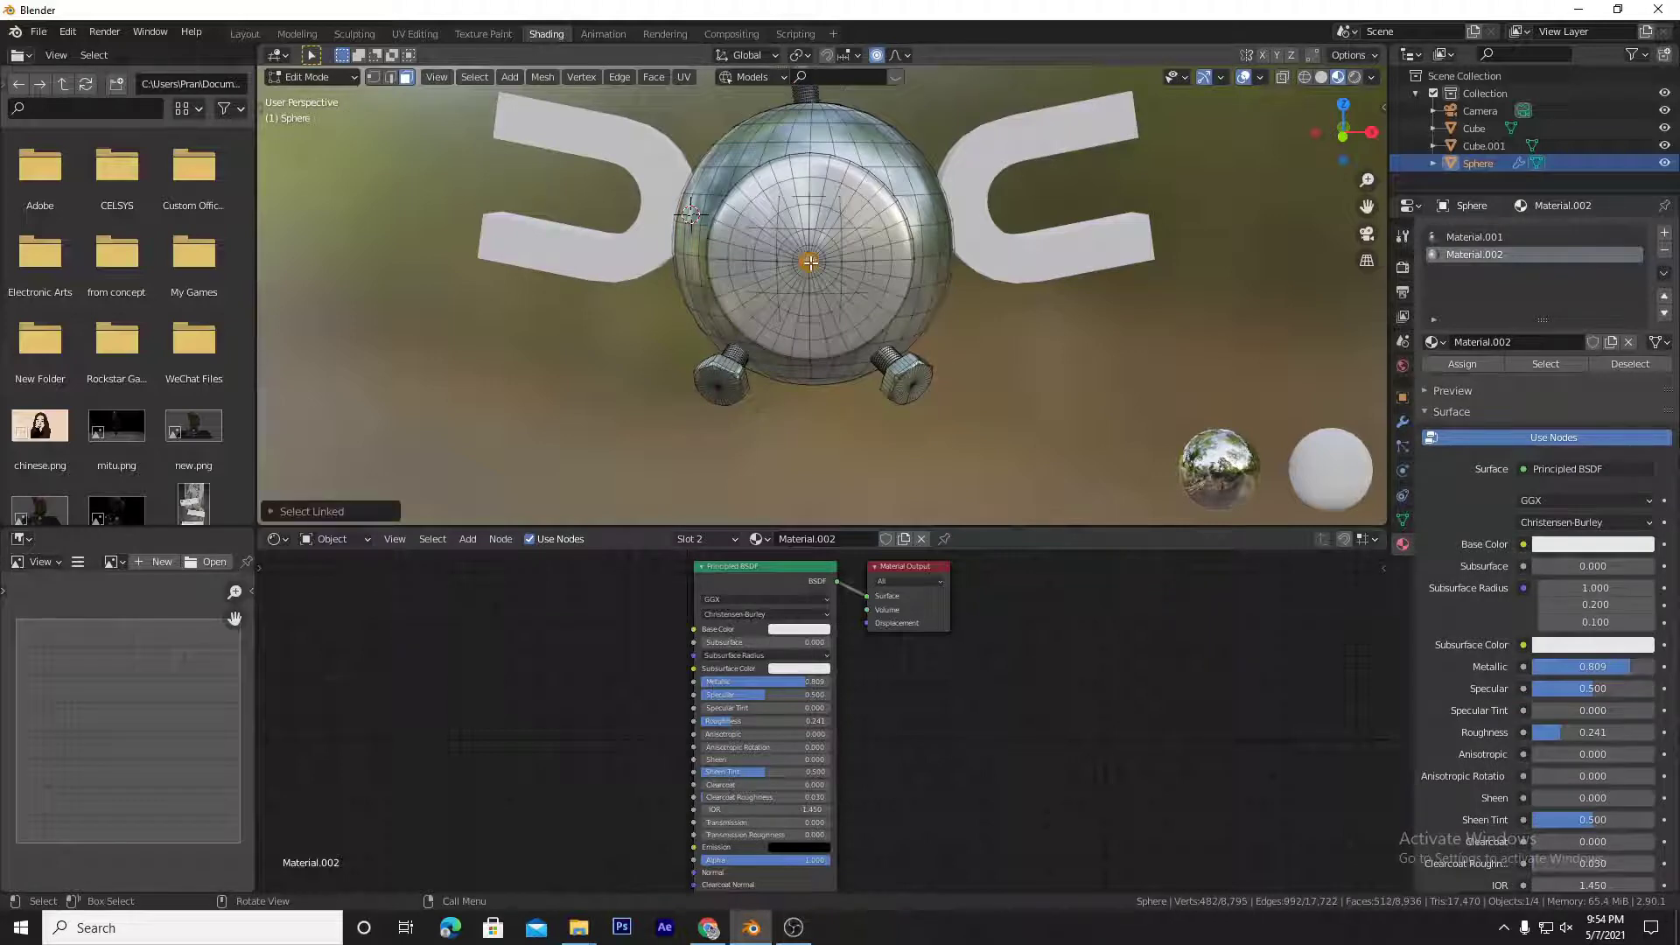
pyautogui.click(1667, 236)
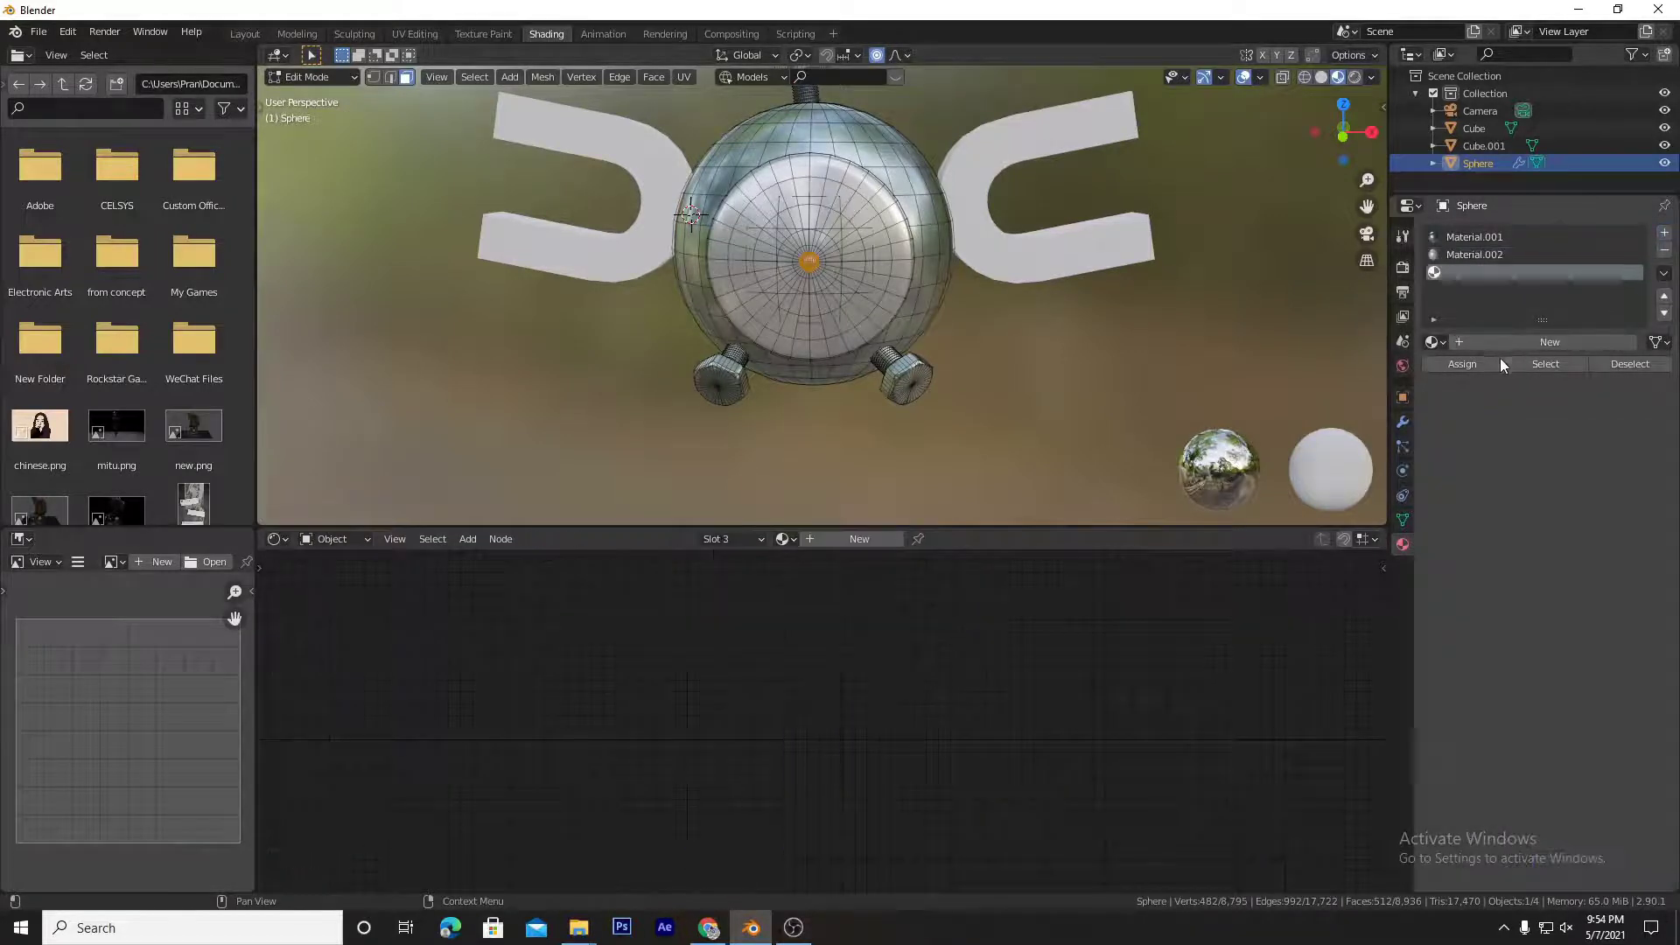
pyautogui.click(1500, 343)
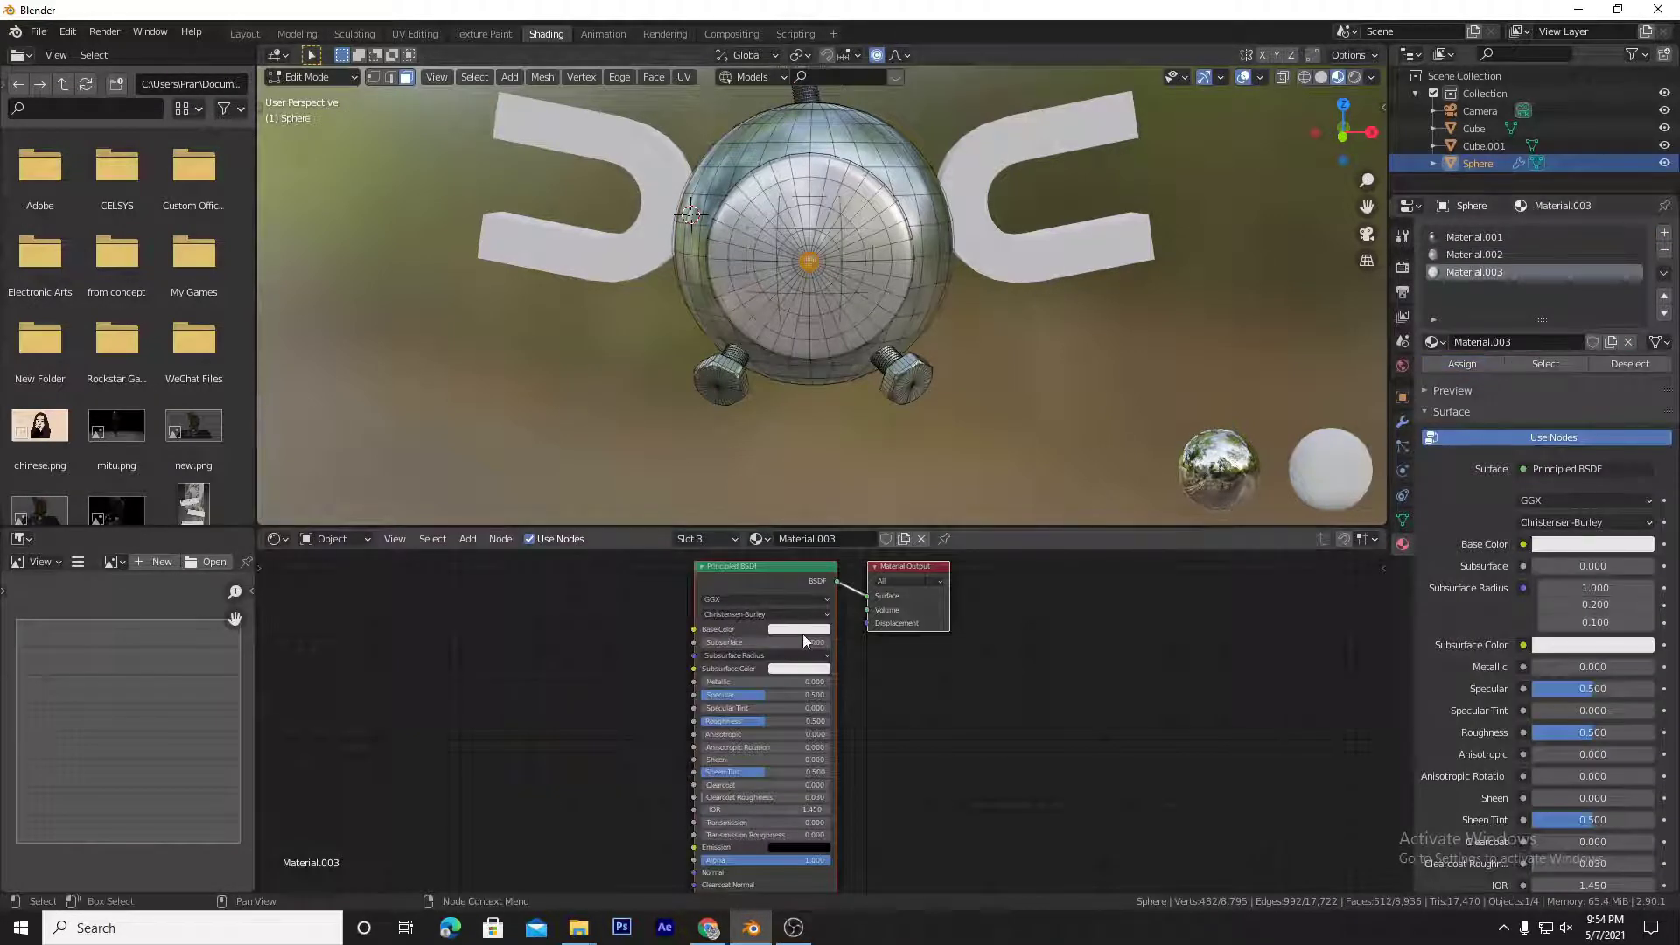
# Step: Make the third material black with Metallic 0.000 and assign it to the small centre ball
pyautogui.click(799, 629)
pyautogui.moveTo(868, 512); pyautogui.dragTo(872, 547)
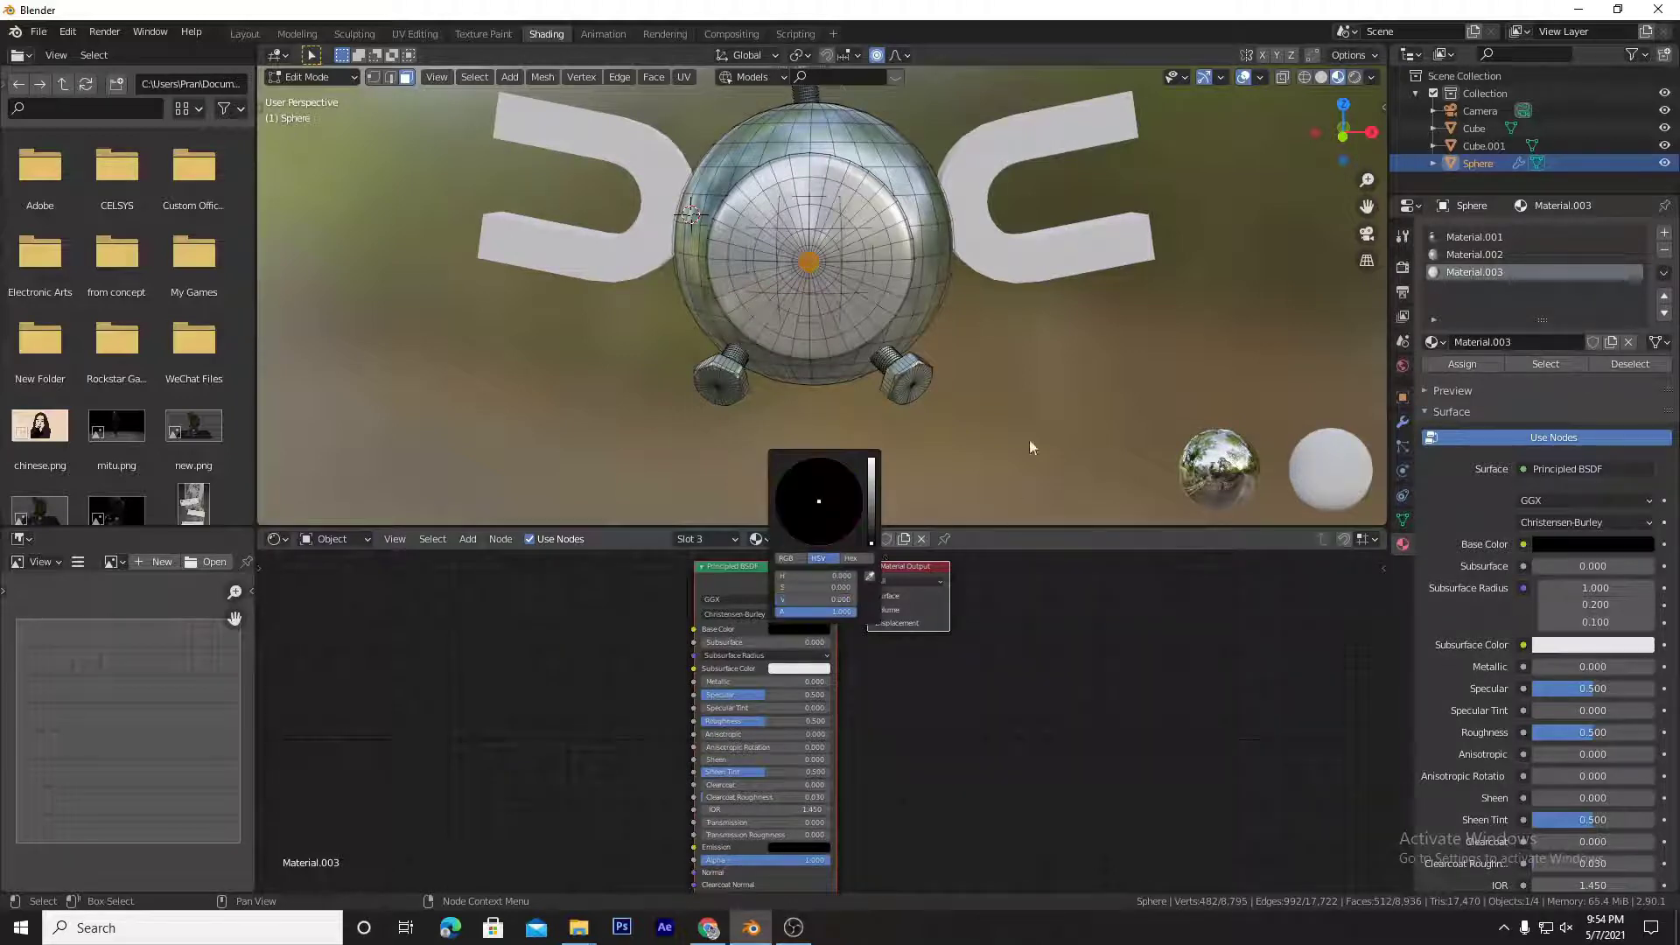
pyautogui.click(1030, 448)
pyautogui.moveTo(746, 684); pyautogui.dragTo(878, 683)
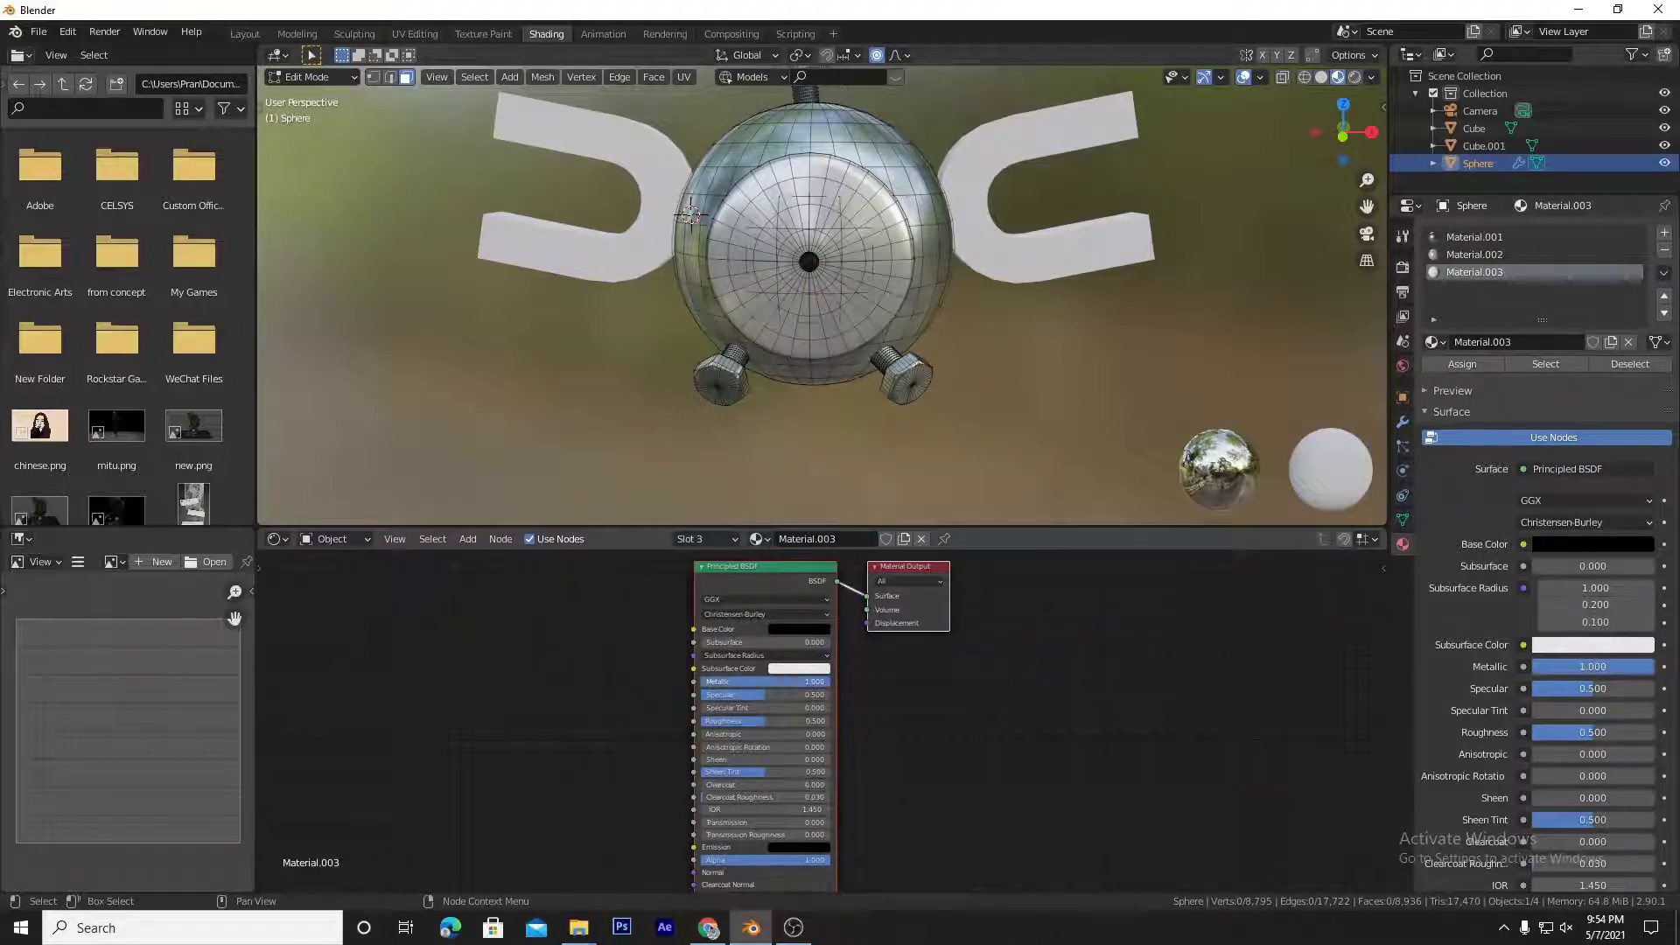
pyautogui.press('Tab')
pyautogui.moveTo(1056, 358); pyautogui.dragTo(1014, 372, button='middle')
pyautogui.moveTo(805, 683); pyautogui.dragTo(674, 683)
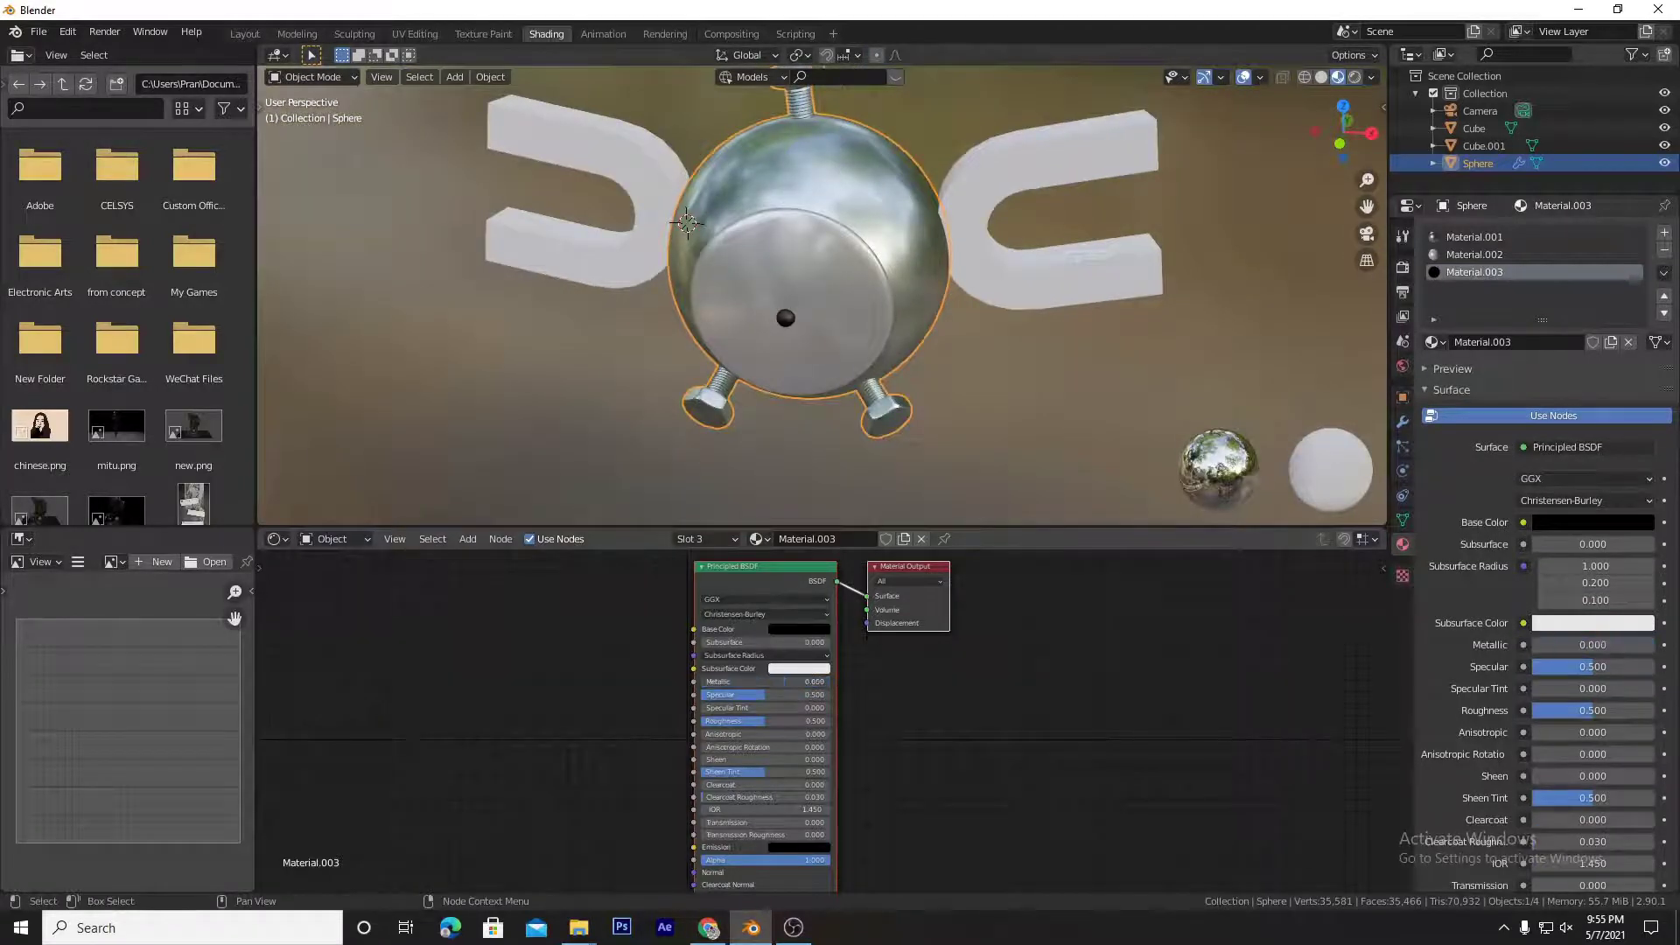
pyautogui.moveTo(928, 385); pyautogui.dragTo(956, 361, button='middle')
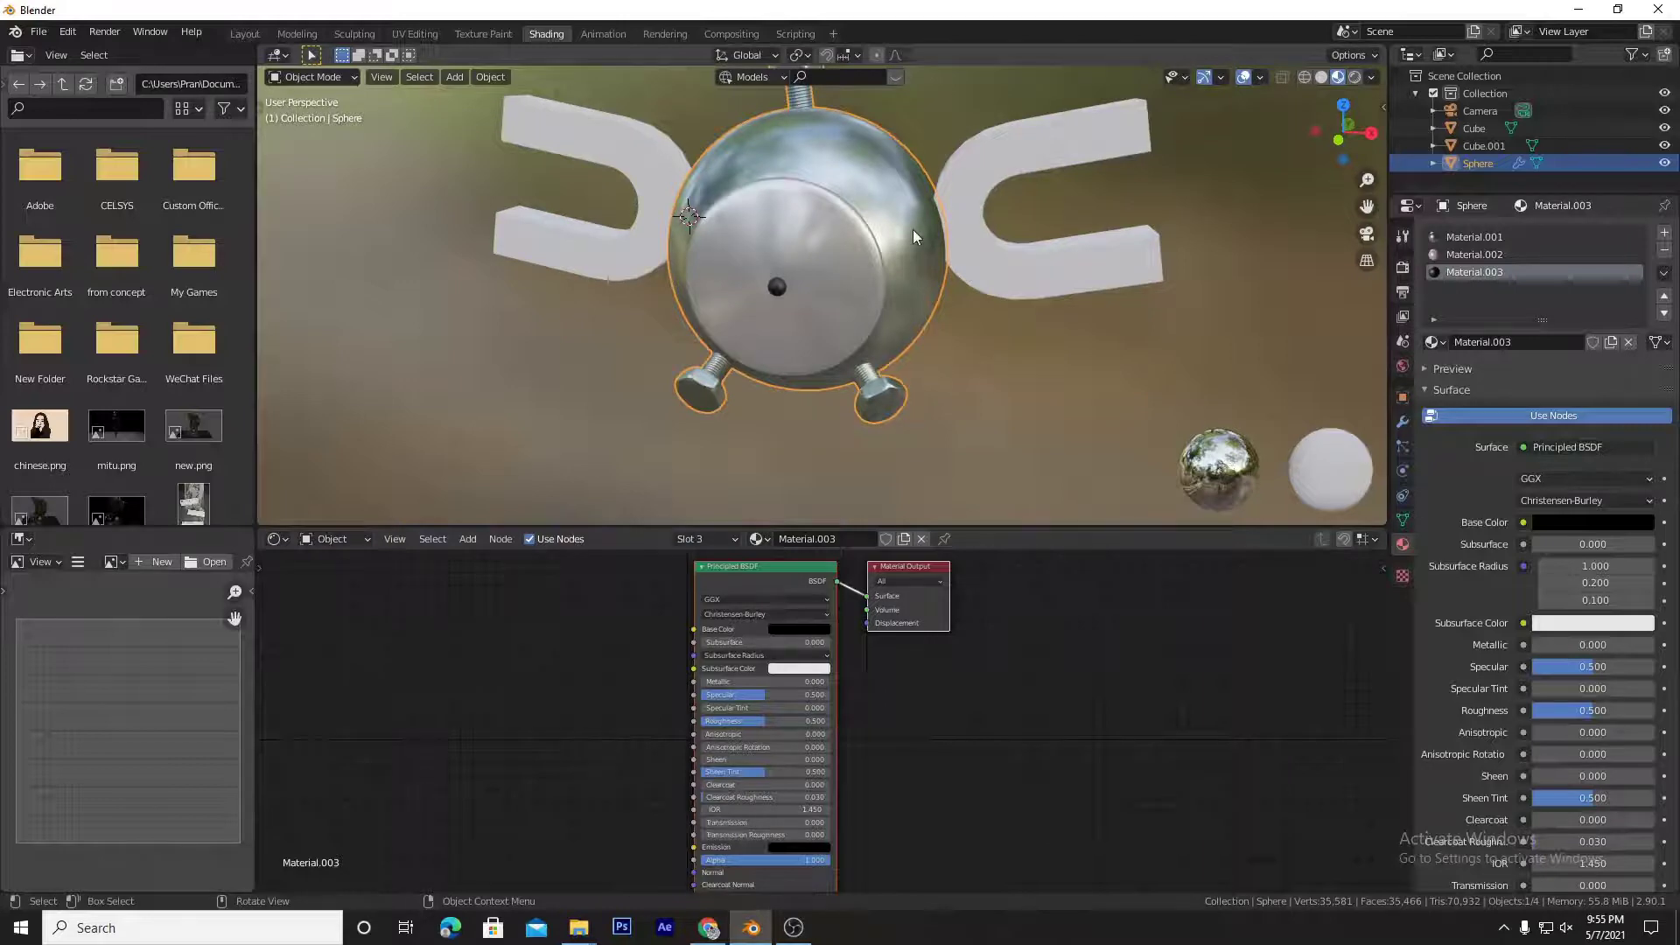
# Step: Select the linked faces of all three bolts in Edit Mode and create a fourth material for them
pyautogui.press('Tab')
pyautogui.moveTo(1036, 338); pyautogui.dragTo(916, 382, button='middle')
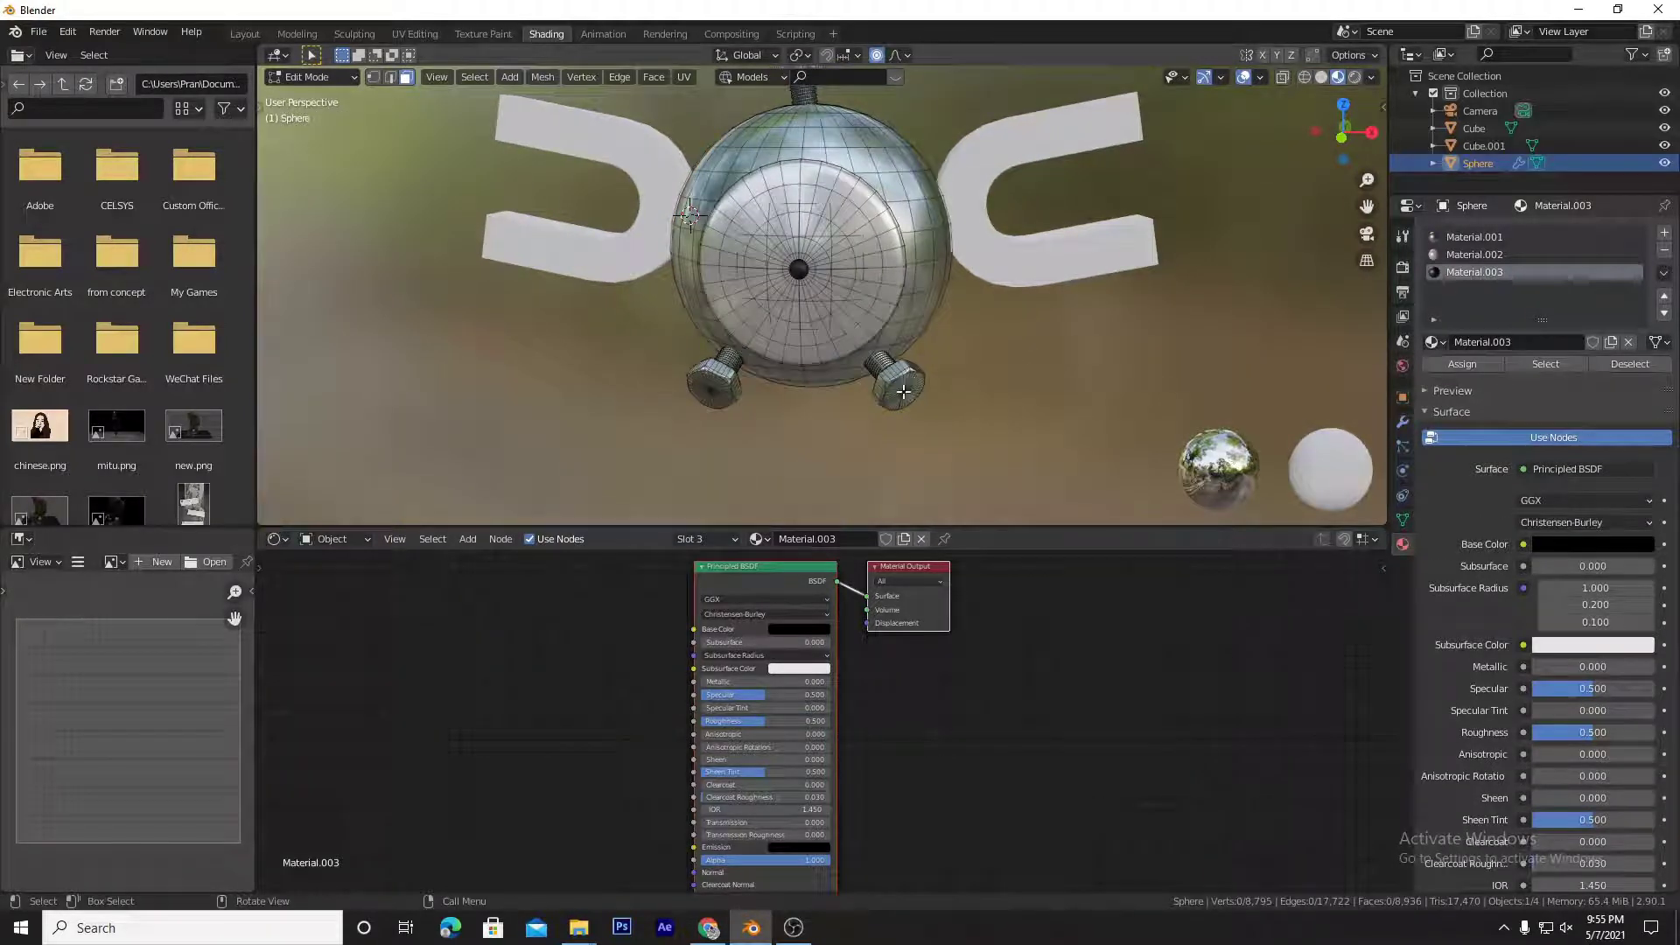
pyautogui.press('l')
pyautogui.press('l')
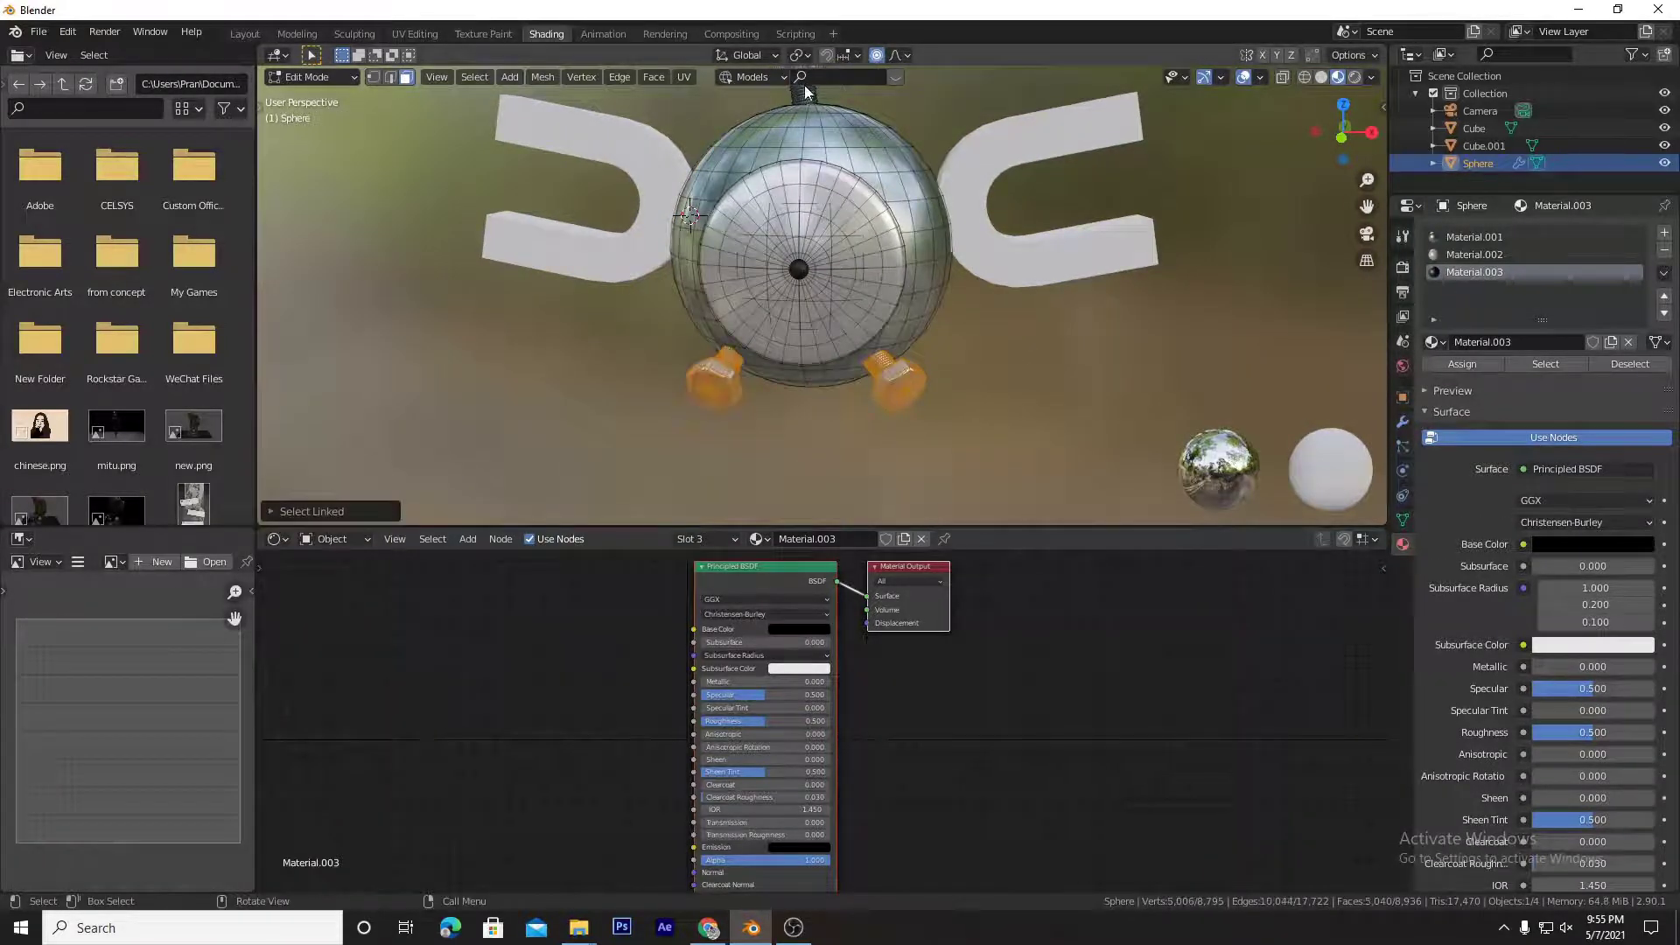
pyautogui.press('l')
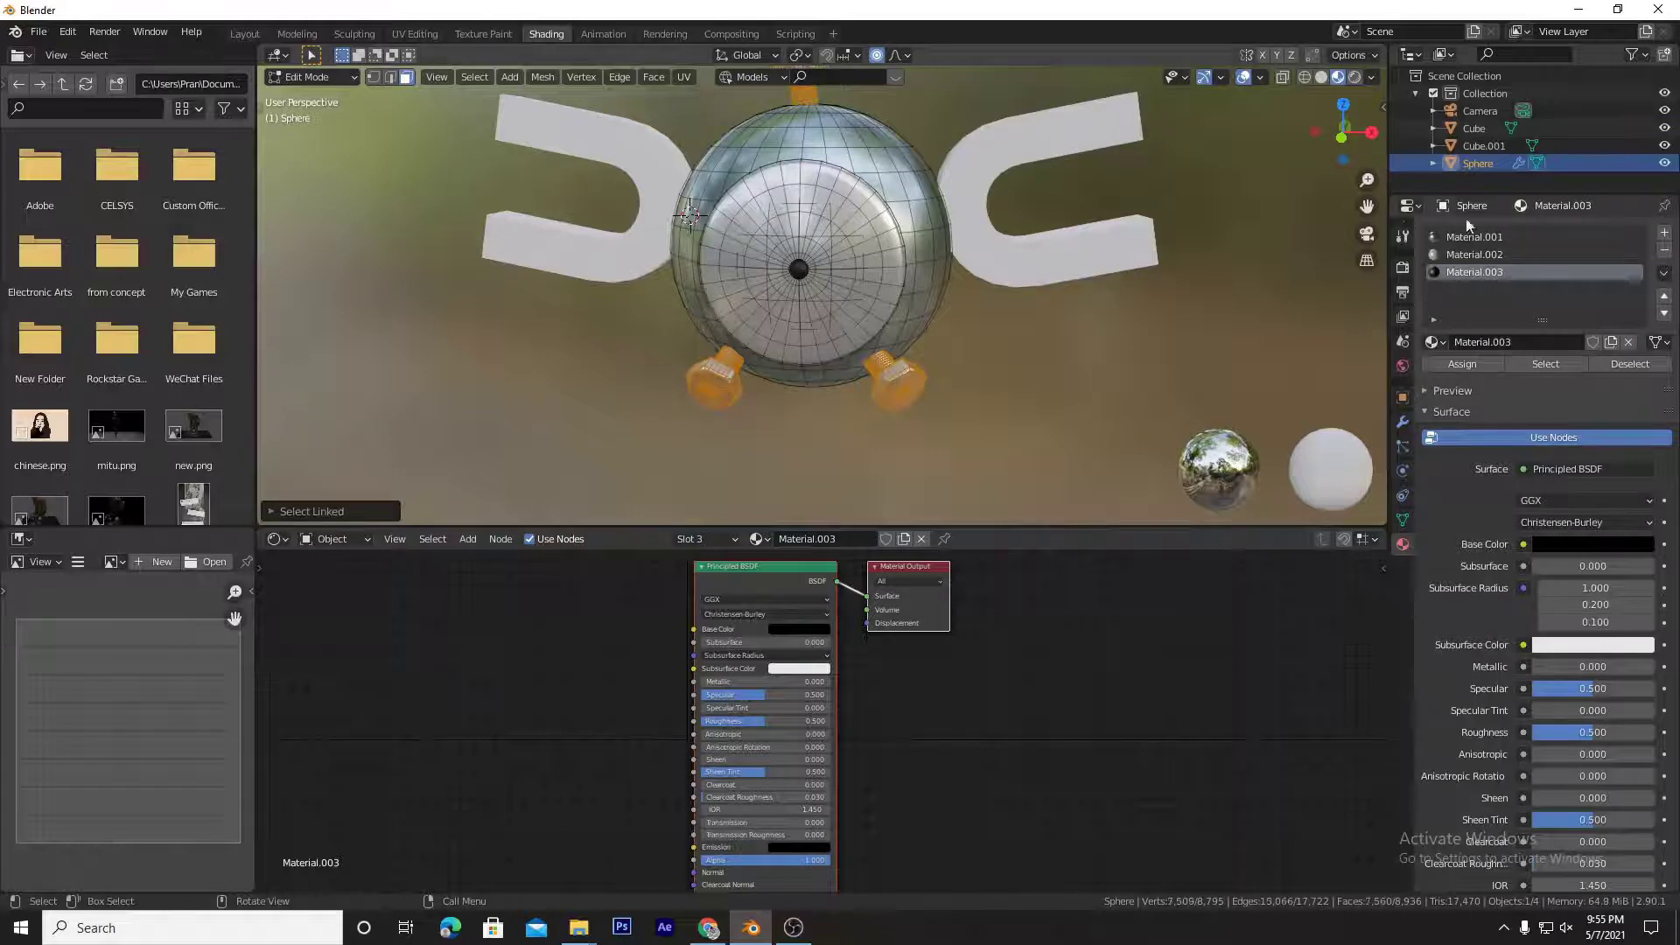
pyautogui.click(1662, 237)
pyautogui.click(1515, 343)
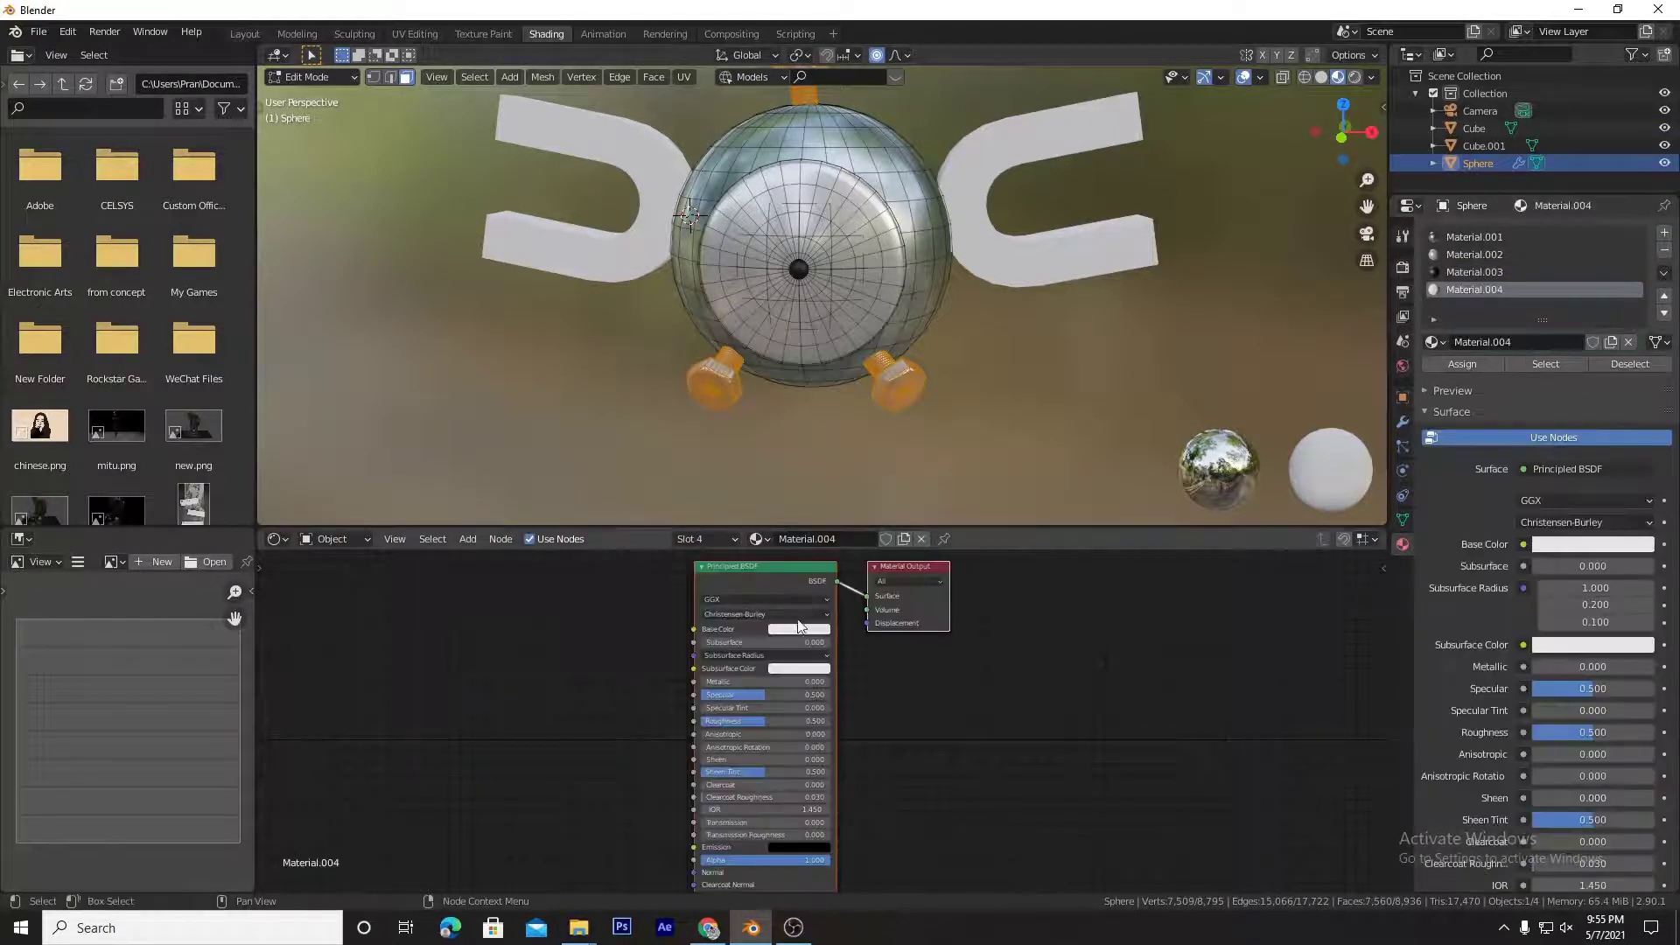
# Step: Set the fourth material to light grey, Metallic 1.000 and Roughness 0.155, and assign it to the three bolts
pyautogui.click(799, 629)
pyautogui.moveTo(871, 477); pyautogui.dragTo(871, 487)
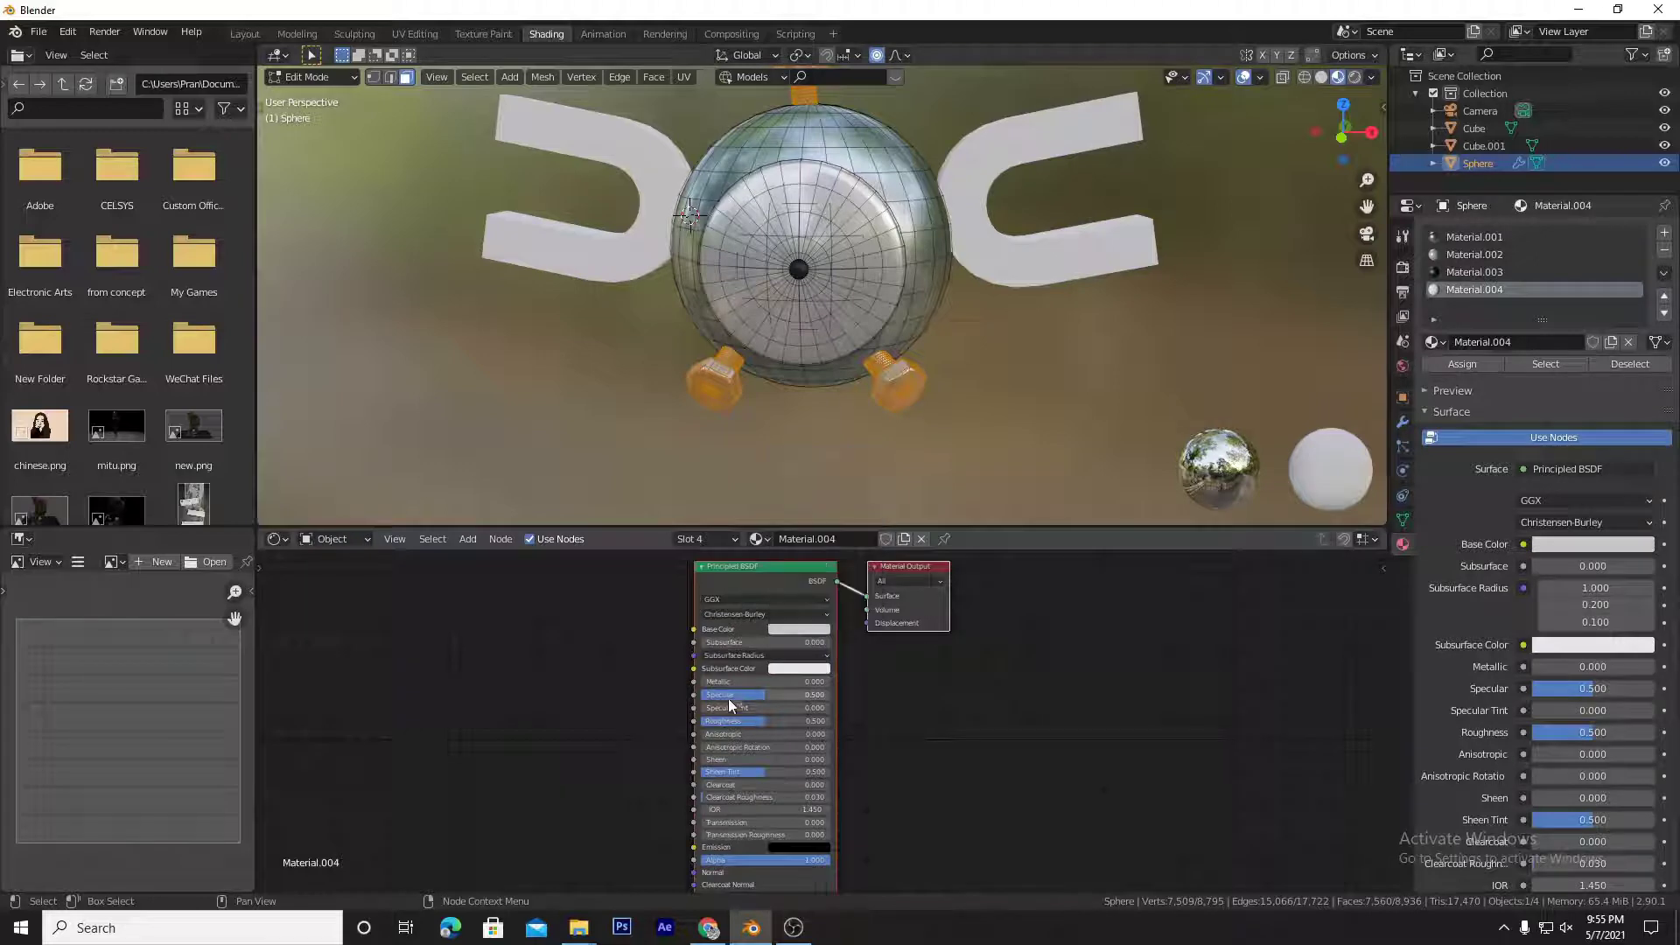
pyautogui.moveTo(788, 682); pyautogui.dragTo(860, 689)
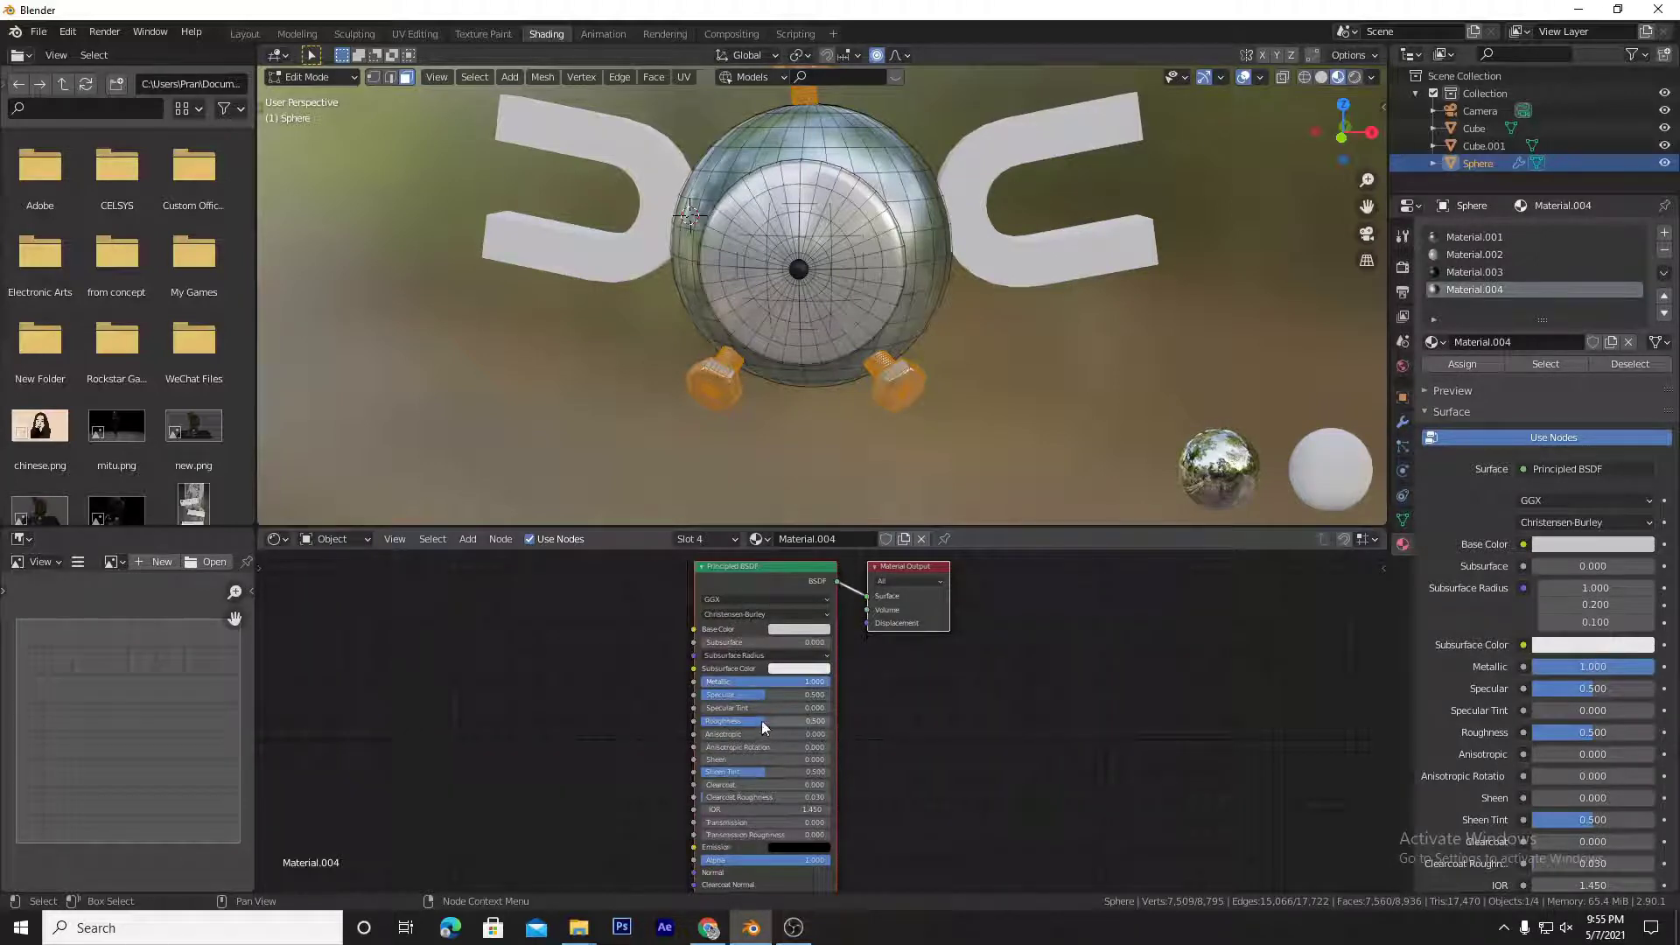
pyautogui.moveTo(765, 722); pyautogui.dragTo(721, 721)
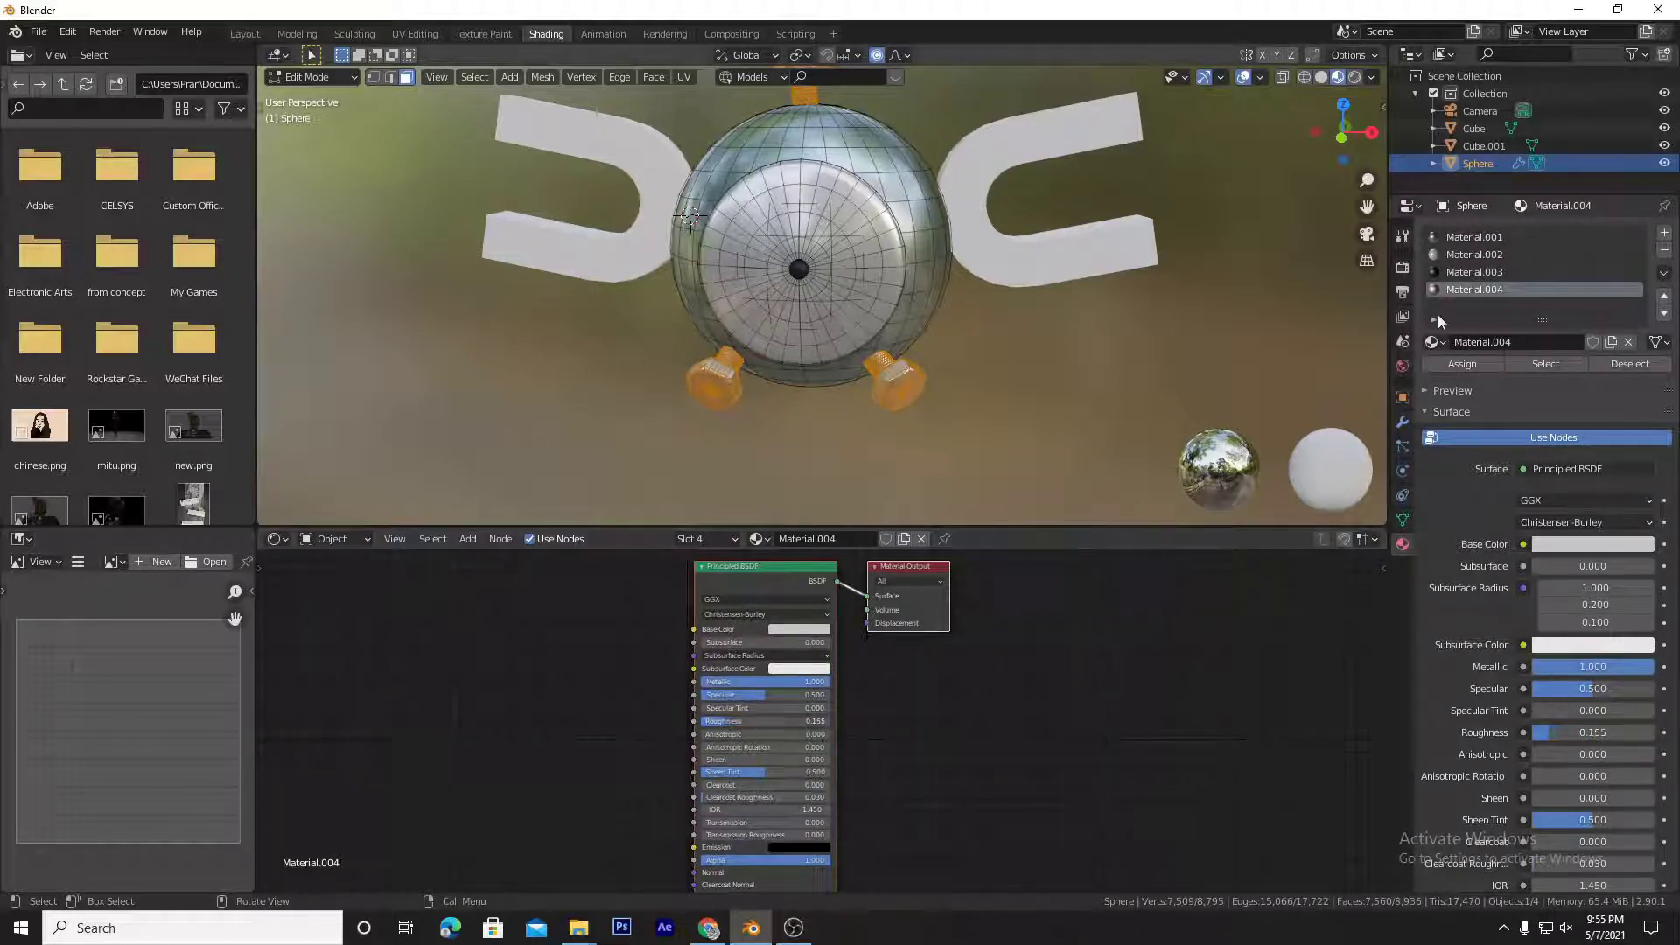
pyautogui.click(1483, 366)
pyautogui.click(1031, 331)
pyautogui.moveTo(1028, 332); pyautogui.dragTo(992, 274, button='middle')
pyautogui.press('Tab')
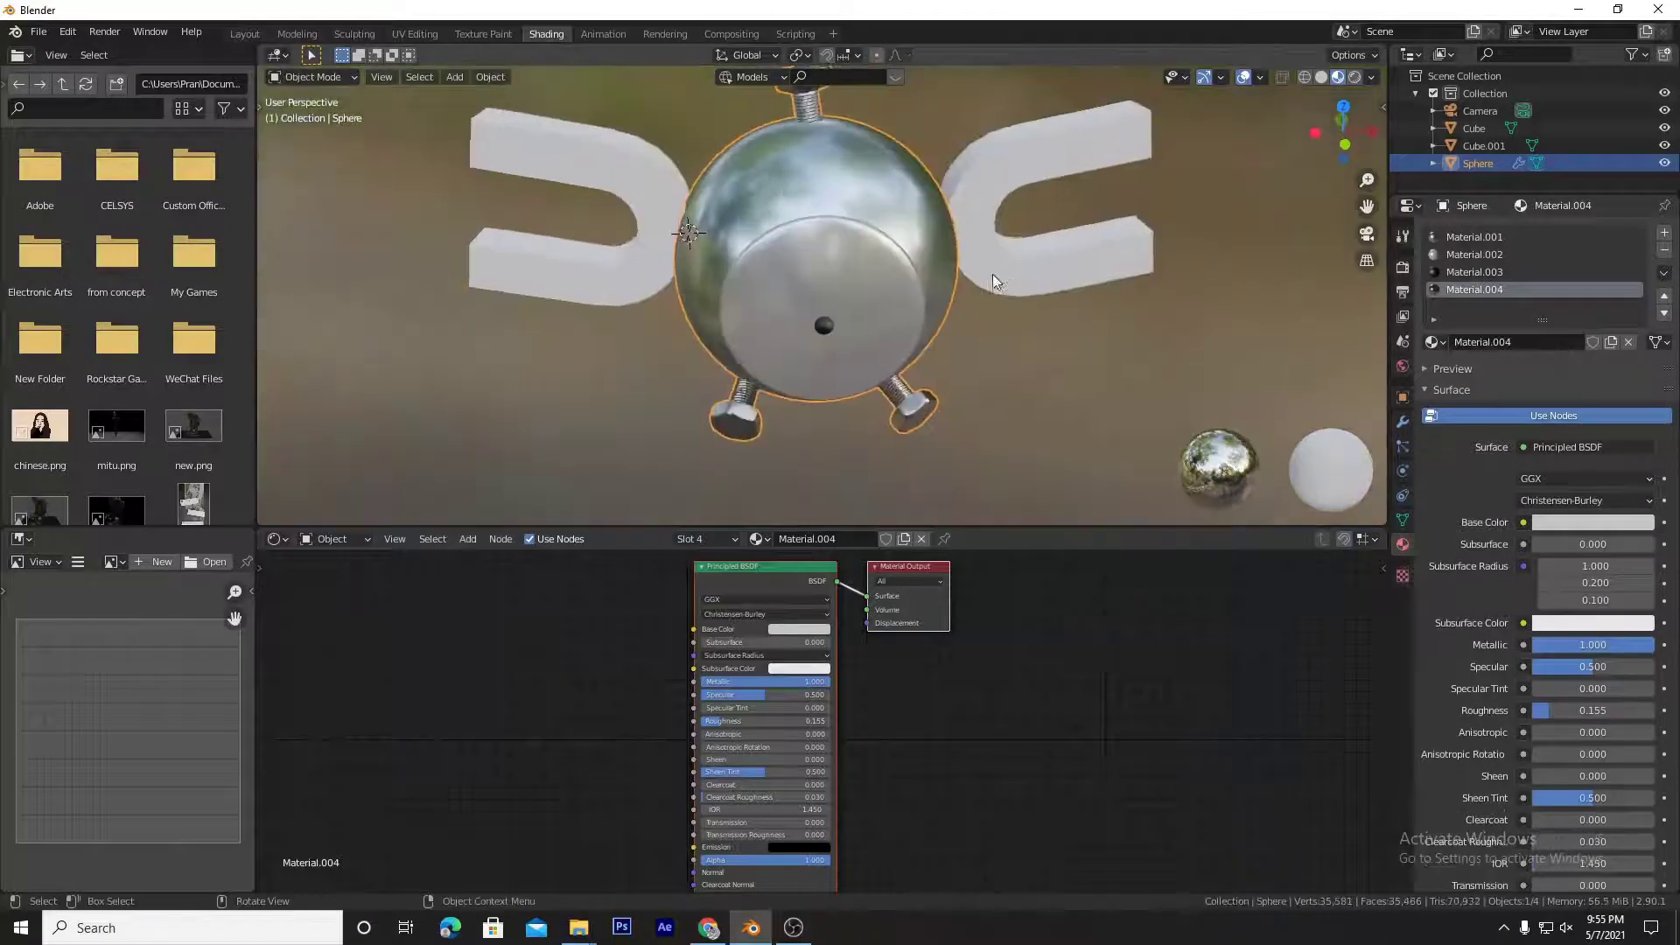
# Step: Add a Noise Texture node beside the Principled BSDF in the bolt material's node tree
pyautogui.scroll(-2, 917, 224)
pyautogui.moveTo(917, 220); pyautogui.dragTo(853, 196, button='middle')
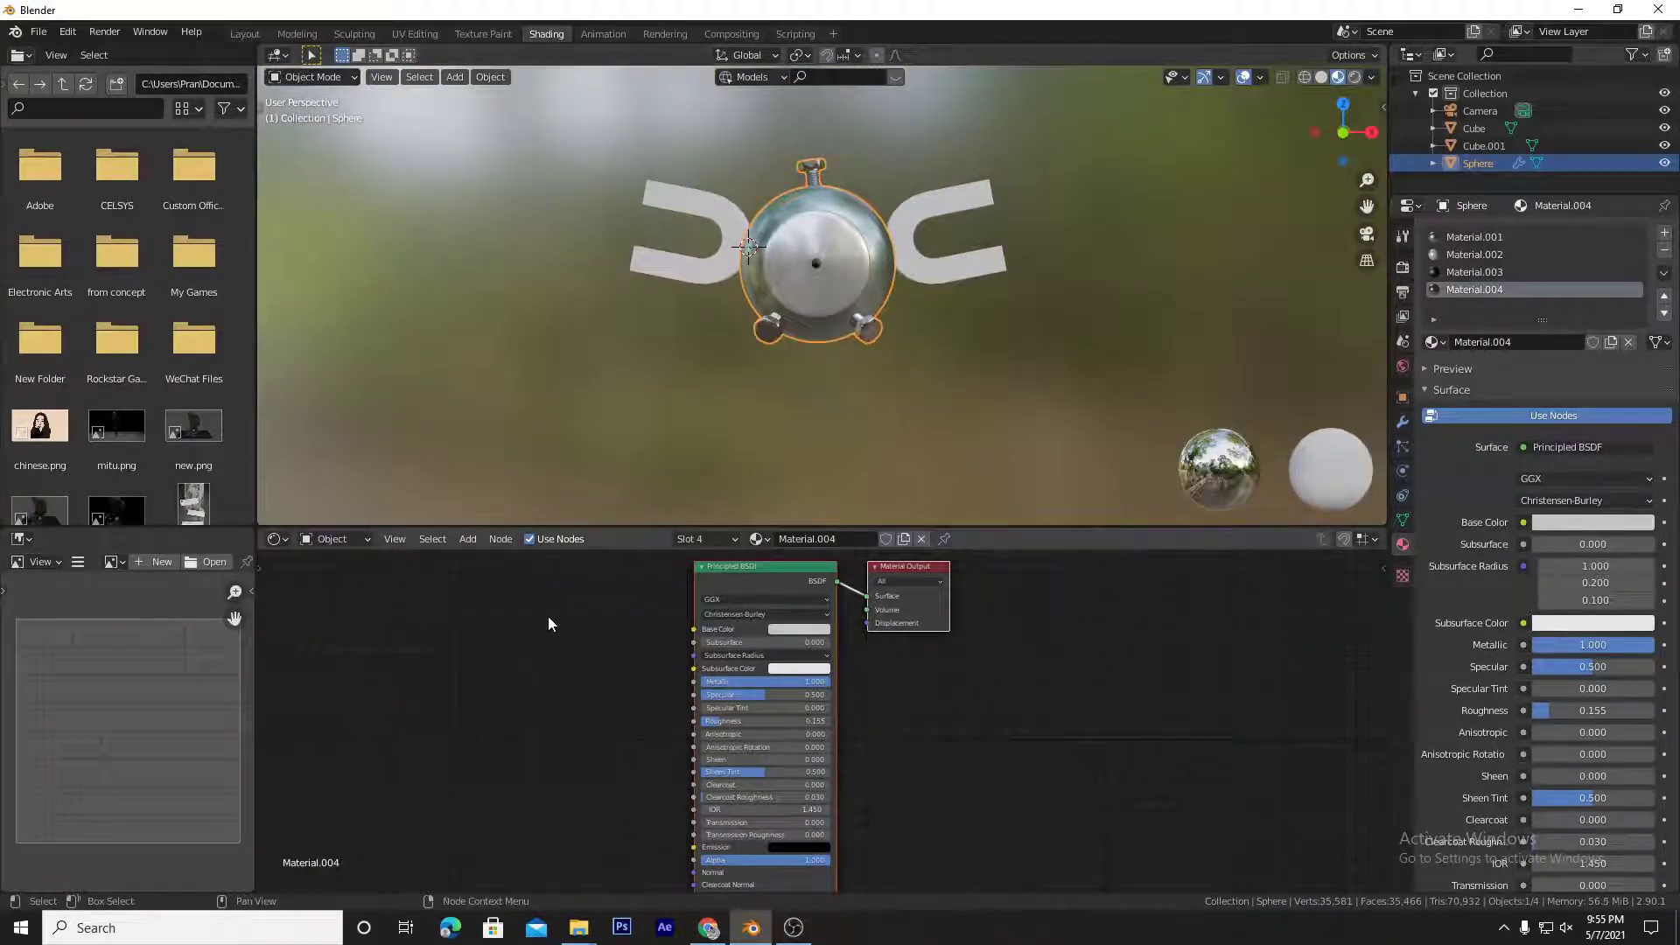
pyautogui.hotkey('shift', 'a')
pyautogui.write('noi')
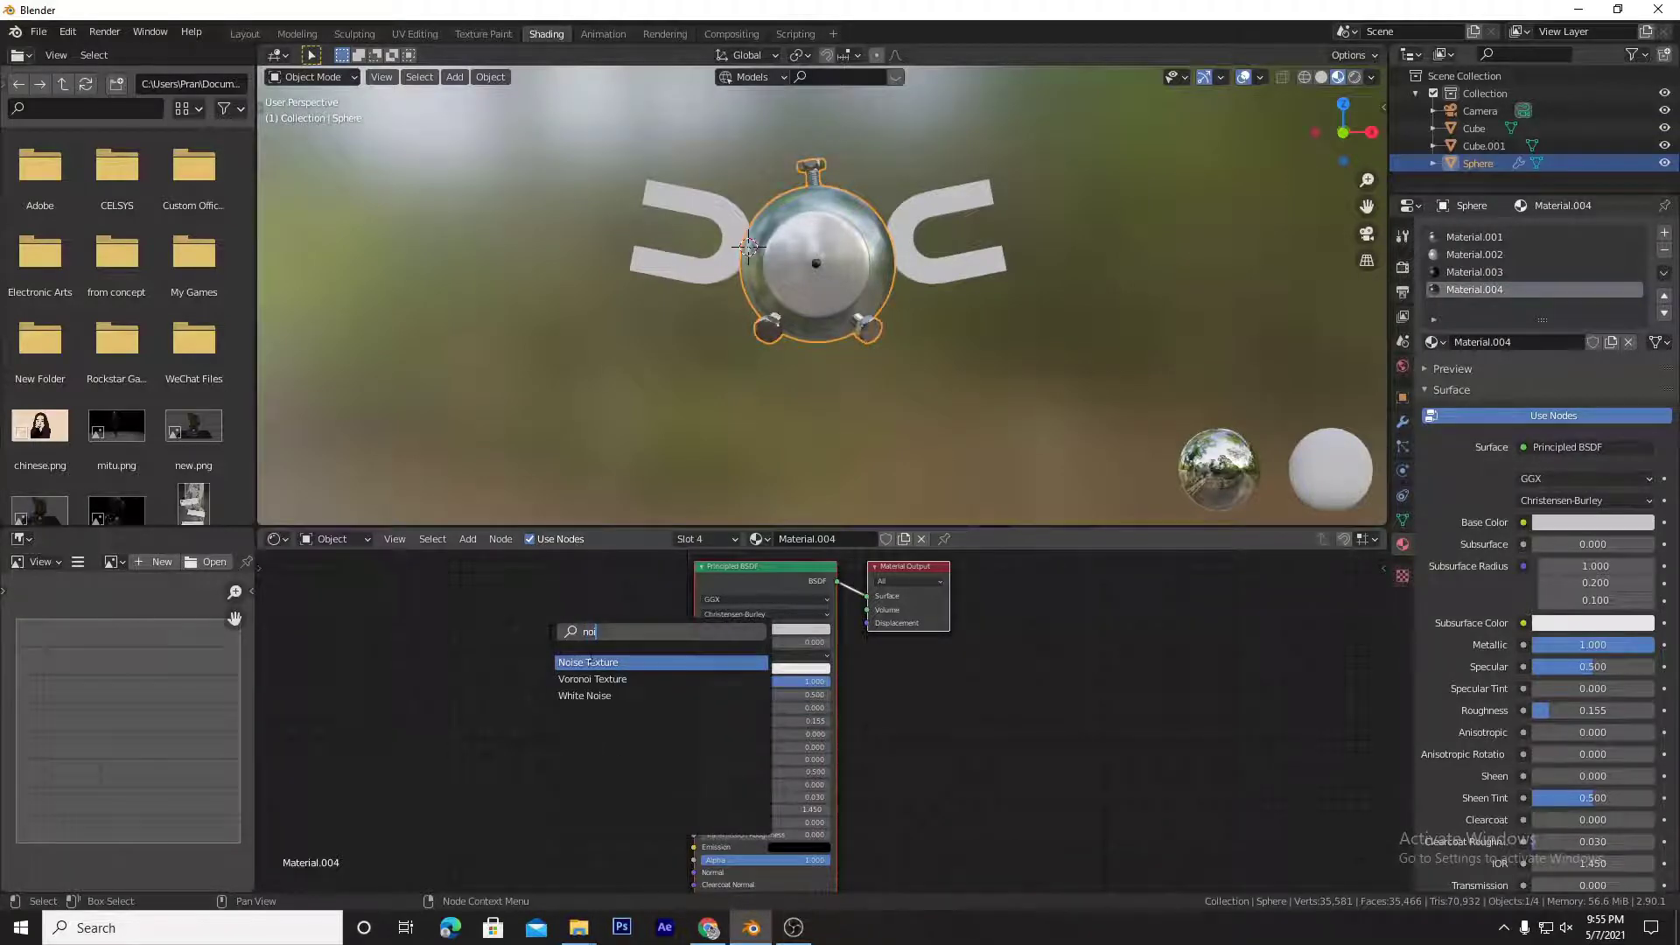
pyautogui.click(590, 663)
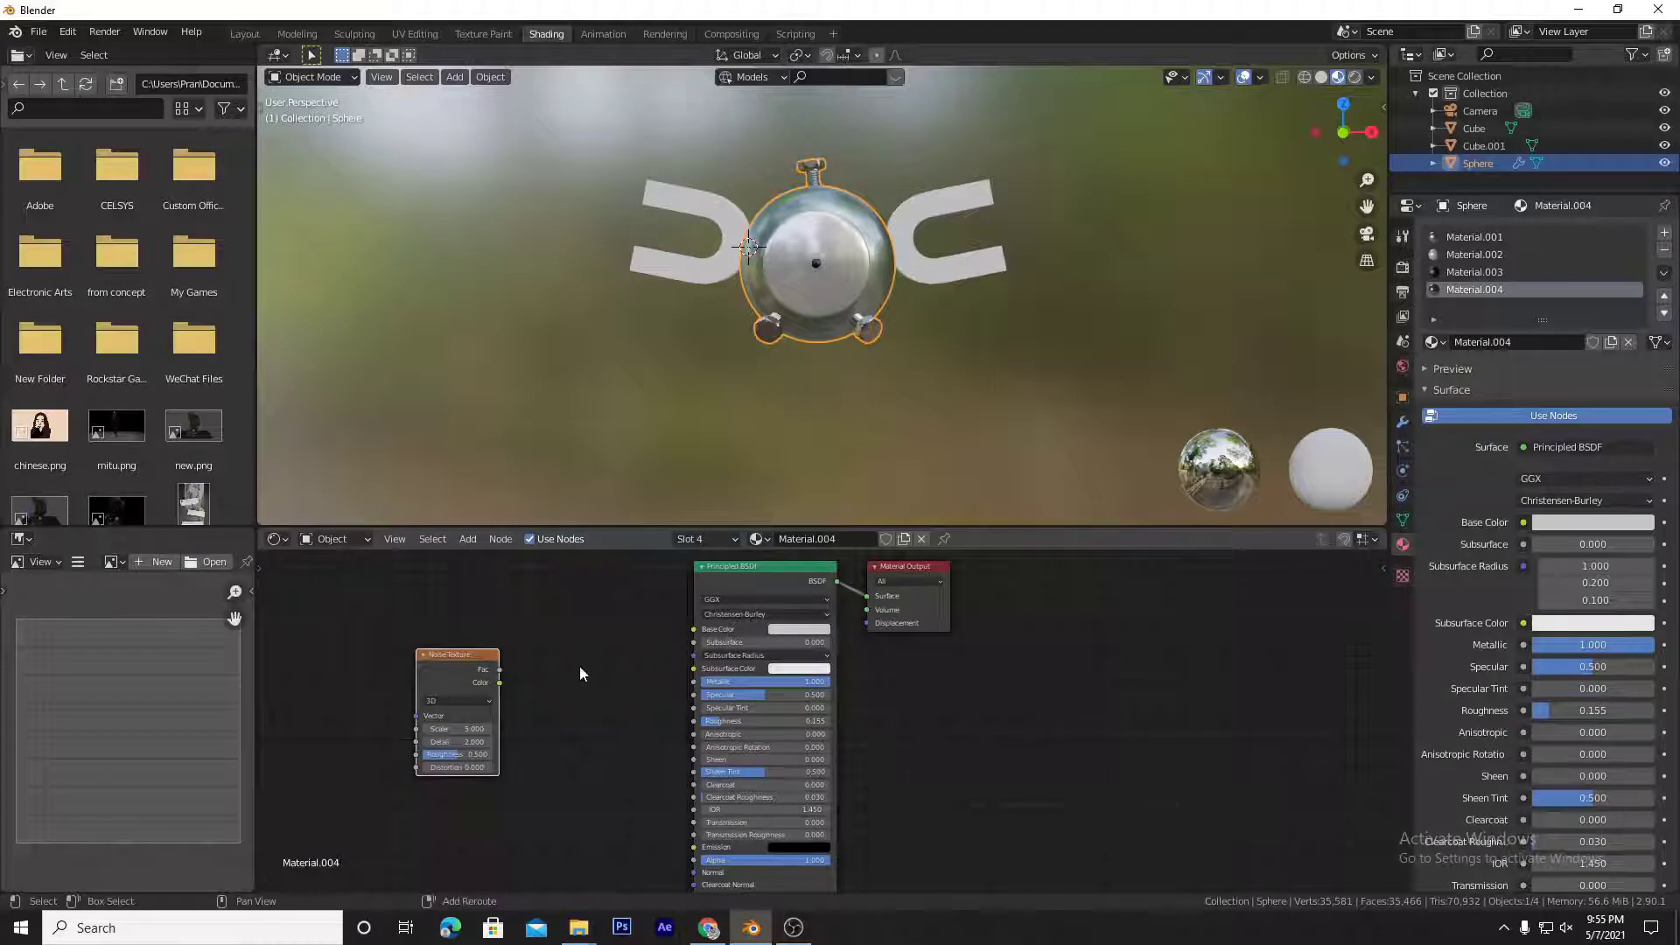
# Step: Add a ColorRamp node, feed it from the Noise Texture's Color output, and connect its Color output to the Principled BSDF's Roughness
pyautogui.hotkey('shift', 'a')
pyautogui.write('col')
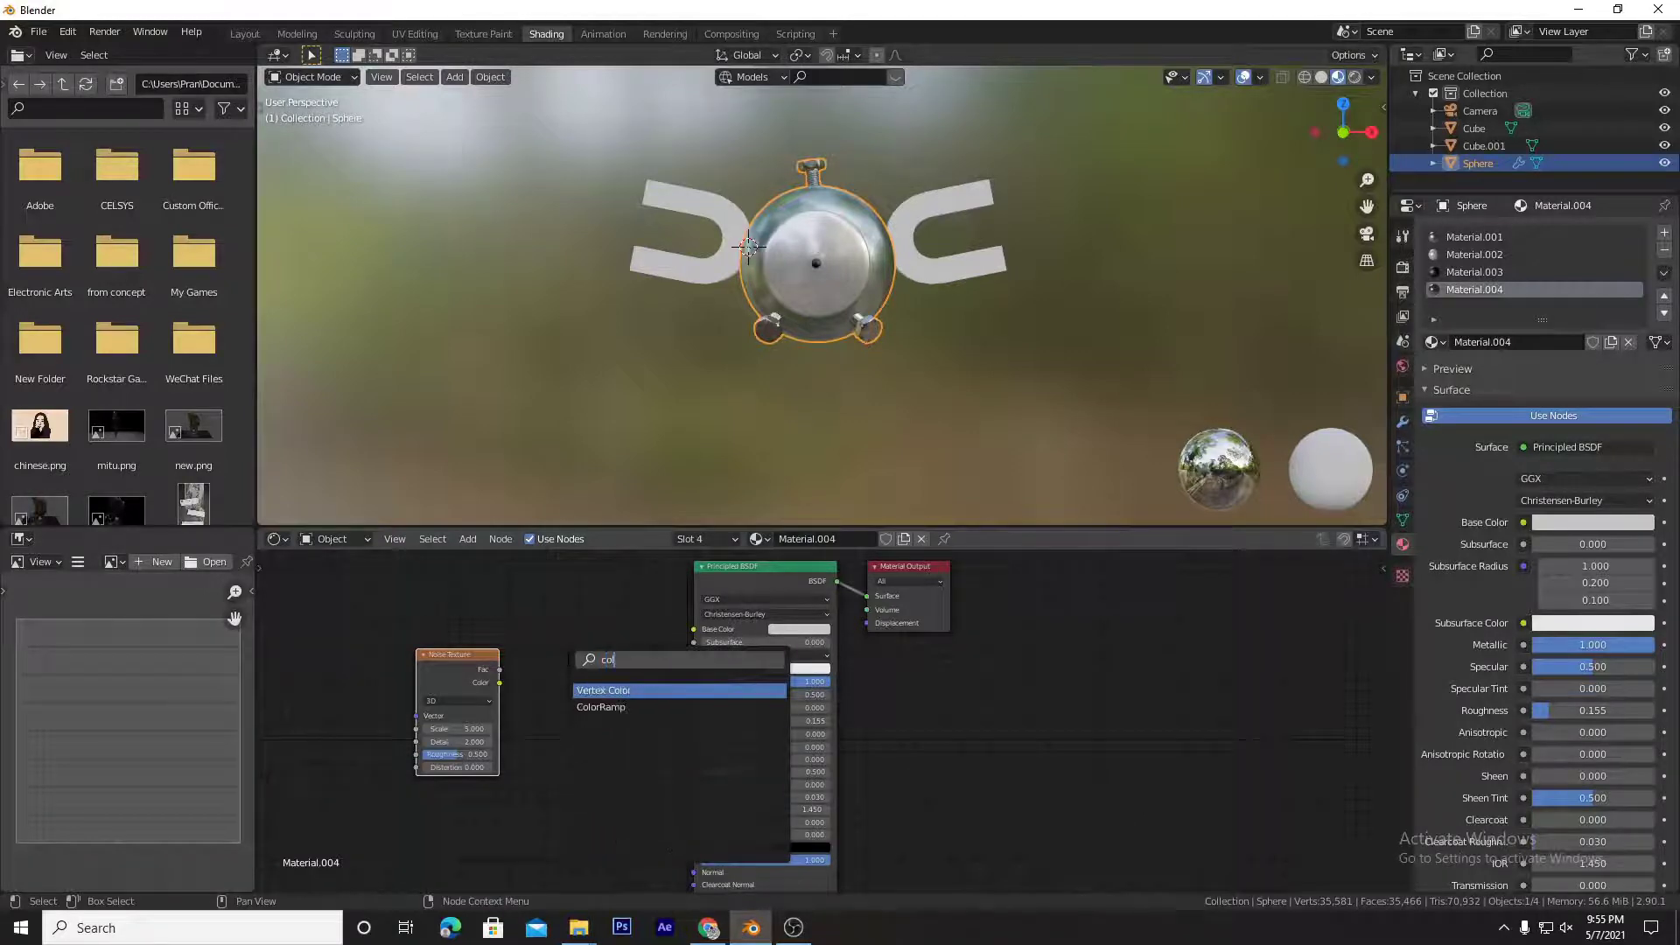
pyautogui.write('or')
pyautogui.click(601, 707)
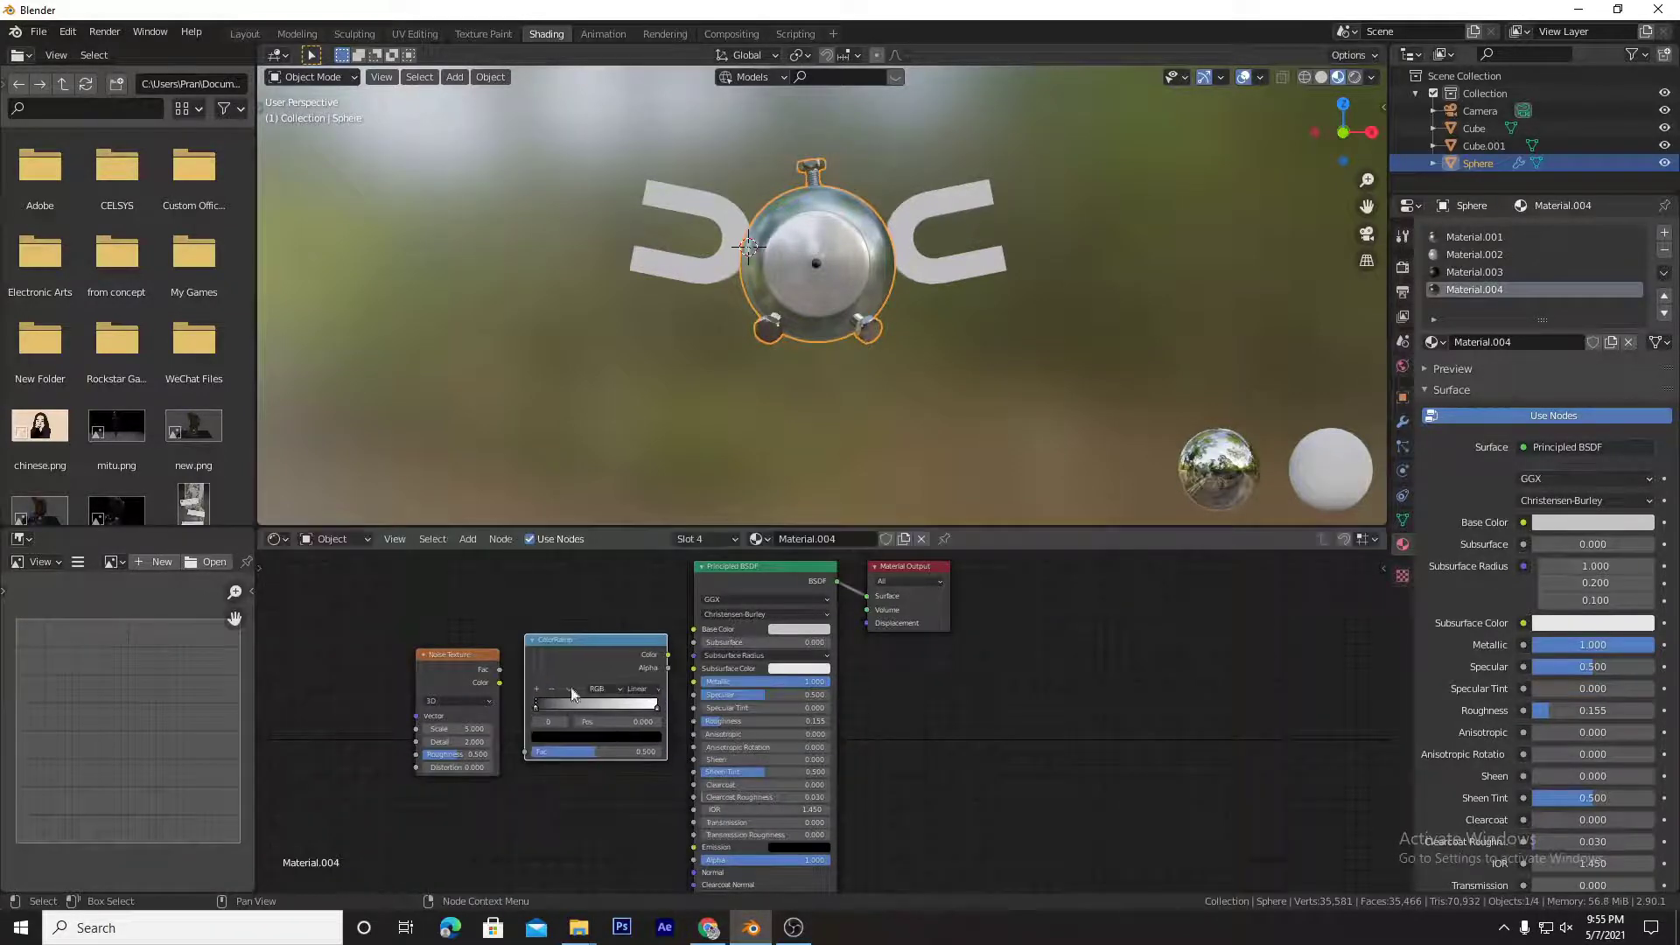
pyautogui.moveTo(499, 671); pyautogui.dragTo(524, 751)
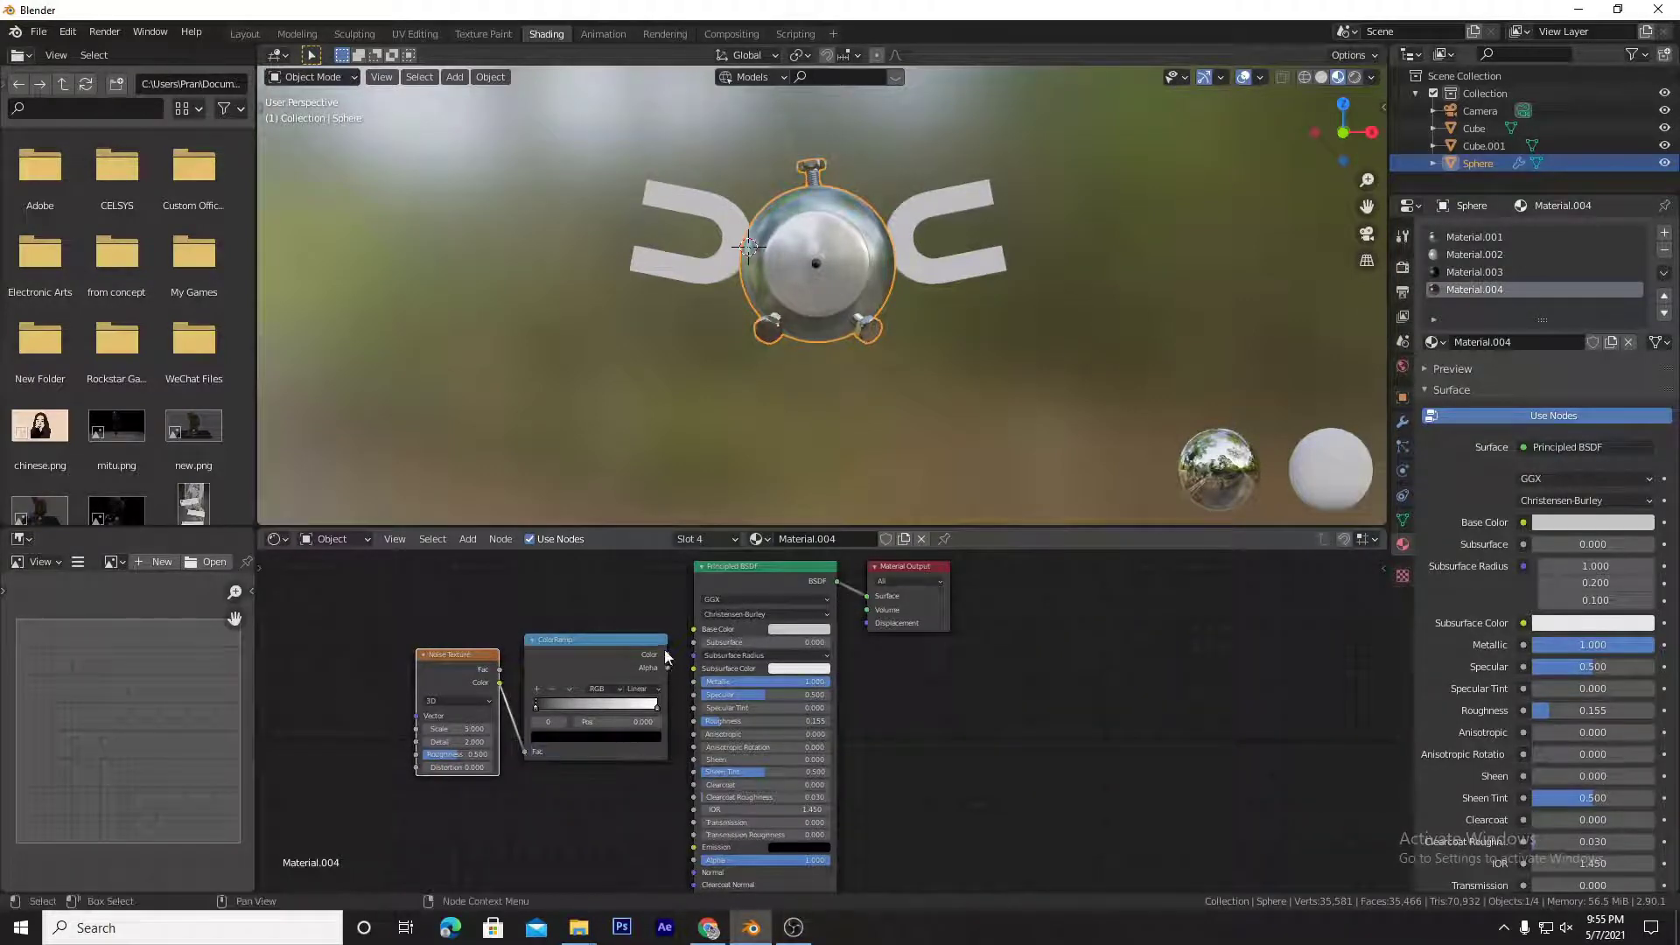
pyautogui.moveTo(667, 656); pyautogui.dragTo(694, 721)
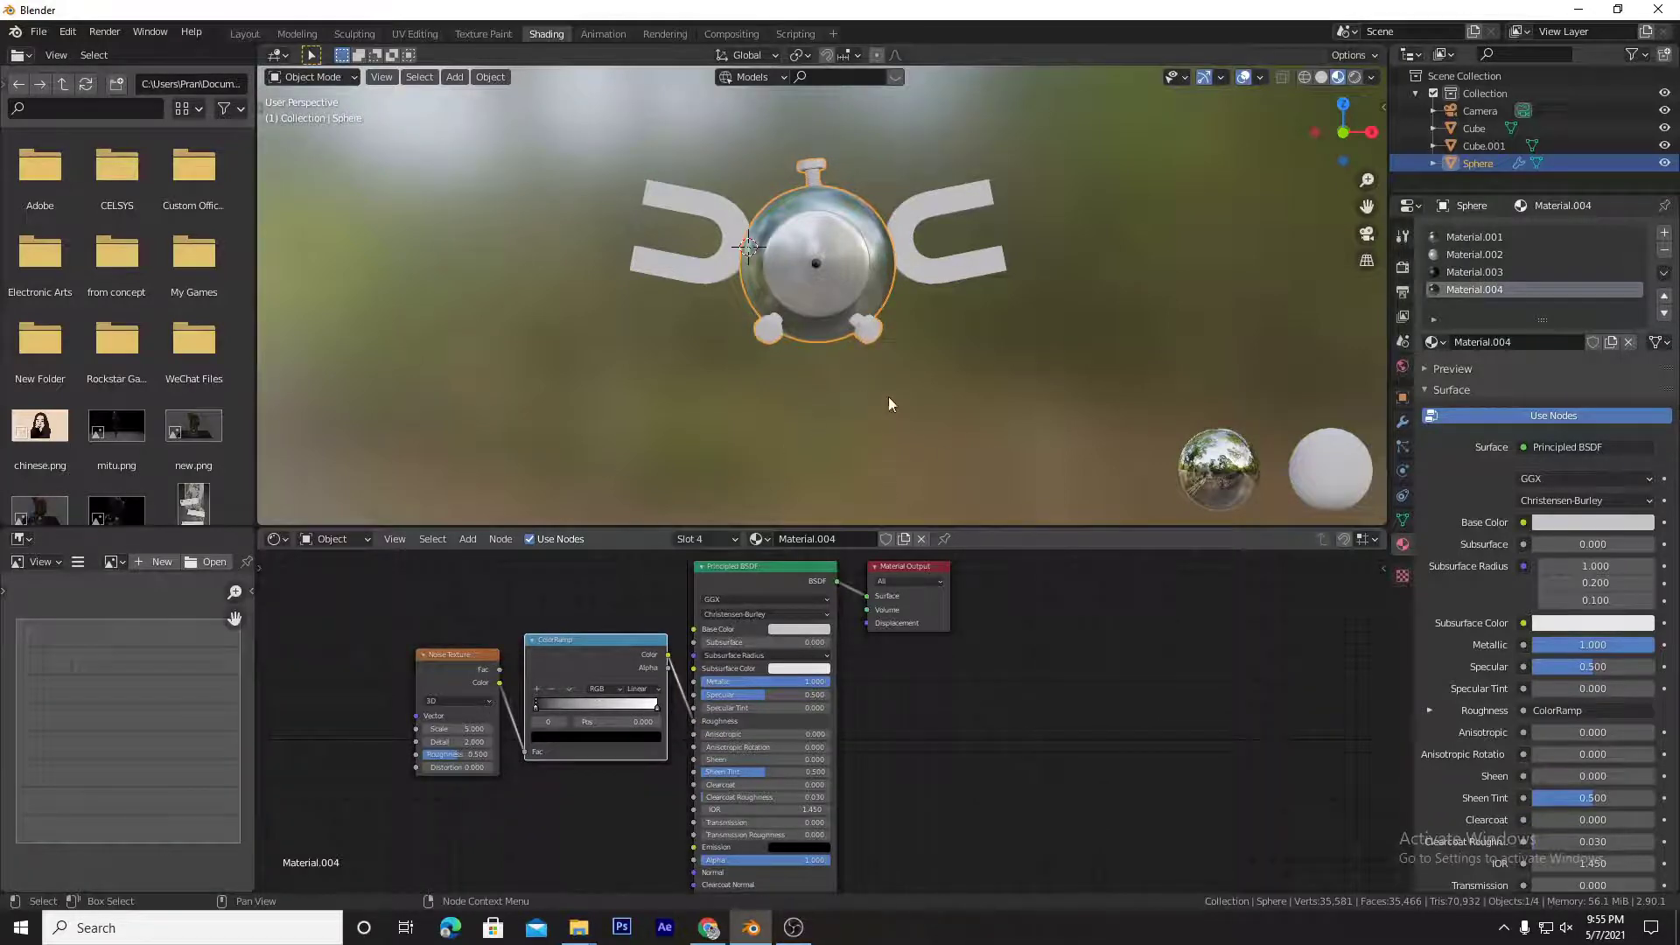
# Step: Move the ColorRamp's black stop inward and its white stop to 0.823, and set the Noise Texture's Scale to 8.000 and Detail to 5.300
pyautogui.moveTo(994, 398); pyautogui.dragTo(1033, 437, button='middle')
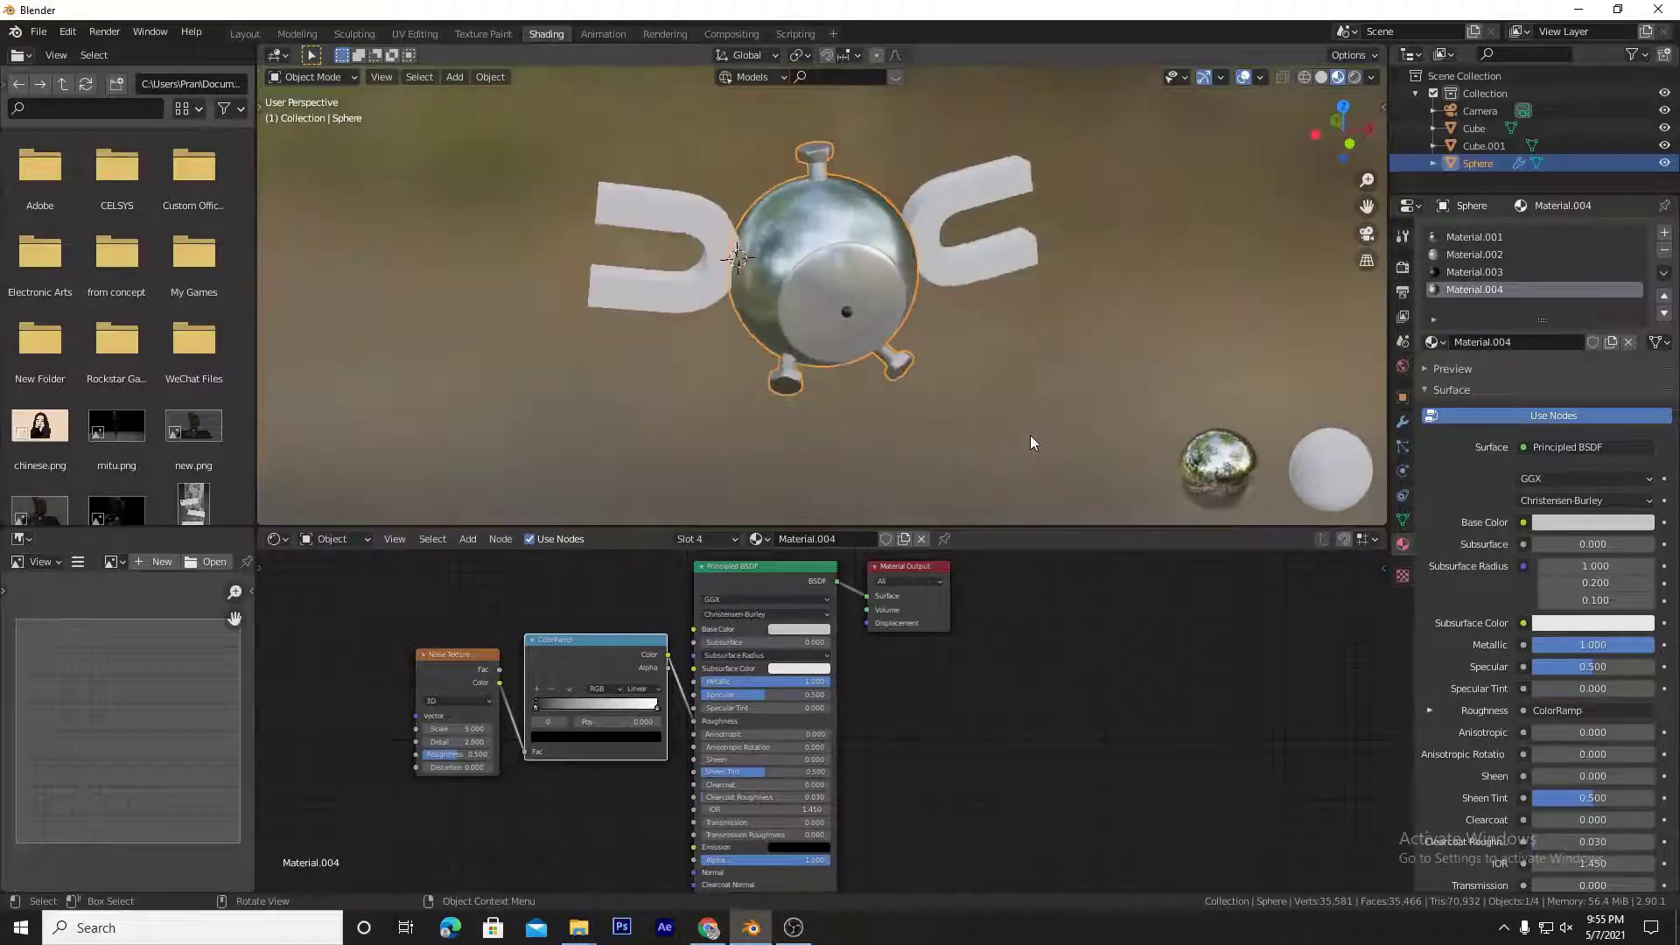
pyautogui.scroll(3, 1031, 434)
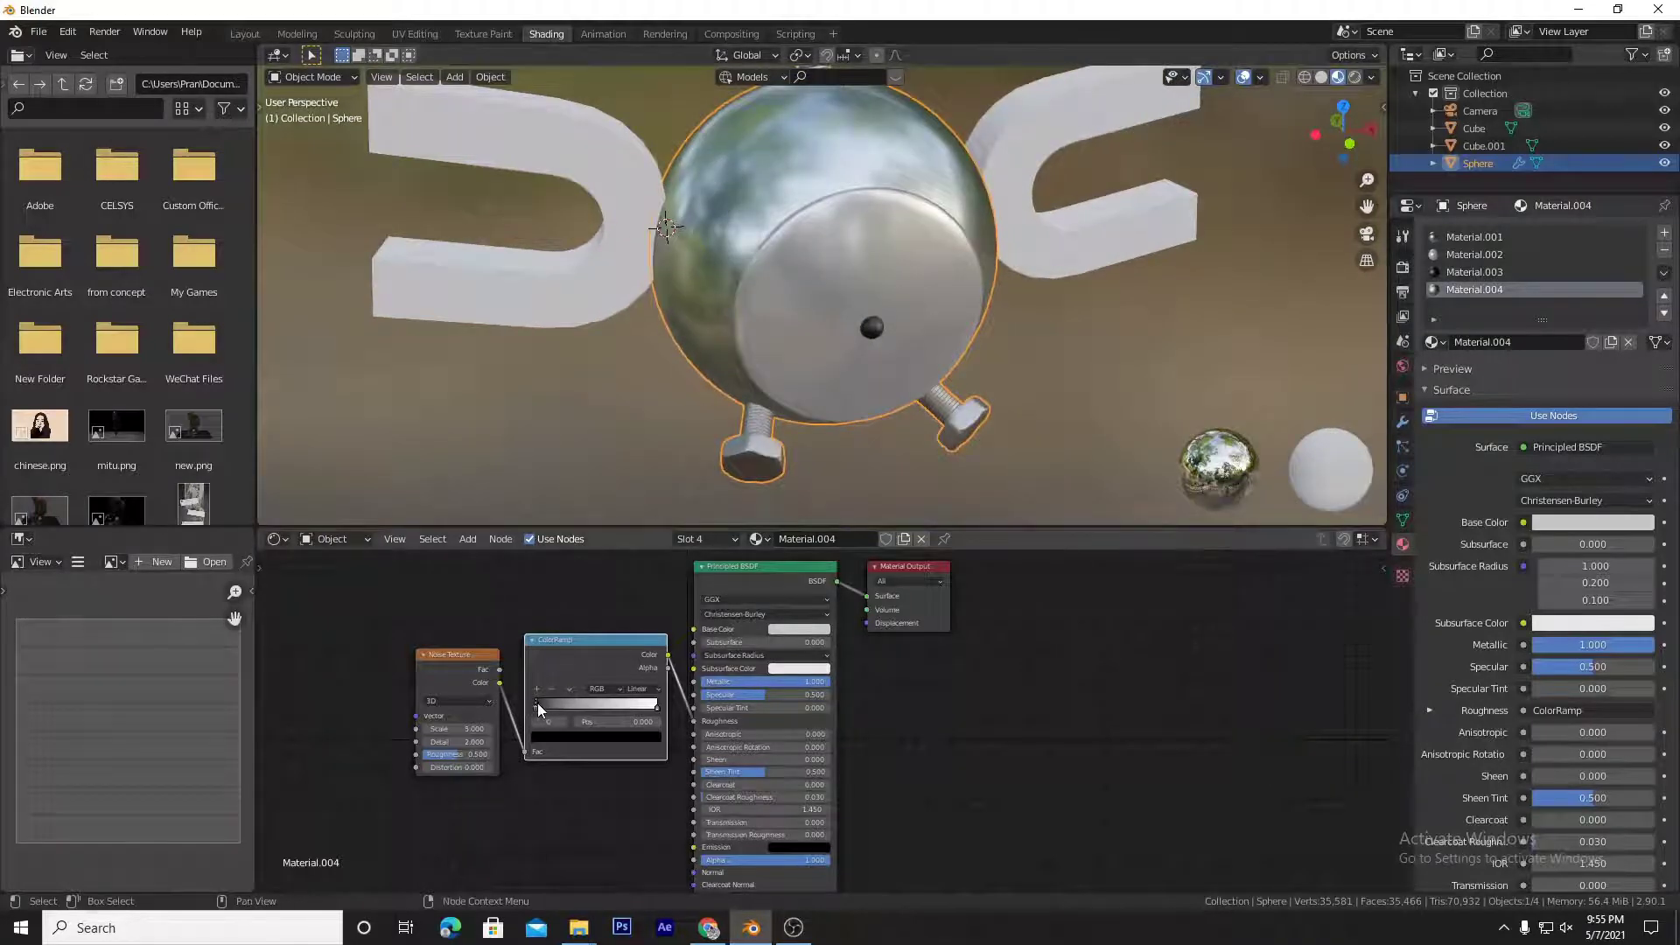
pyautogui.moveTo(537, 705); pyautogui.dragTo(634, 704)
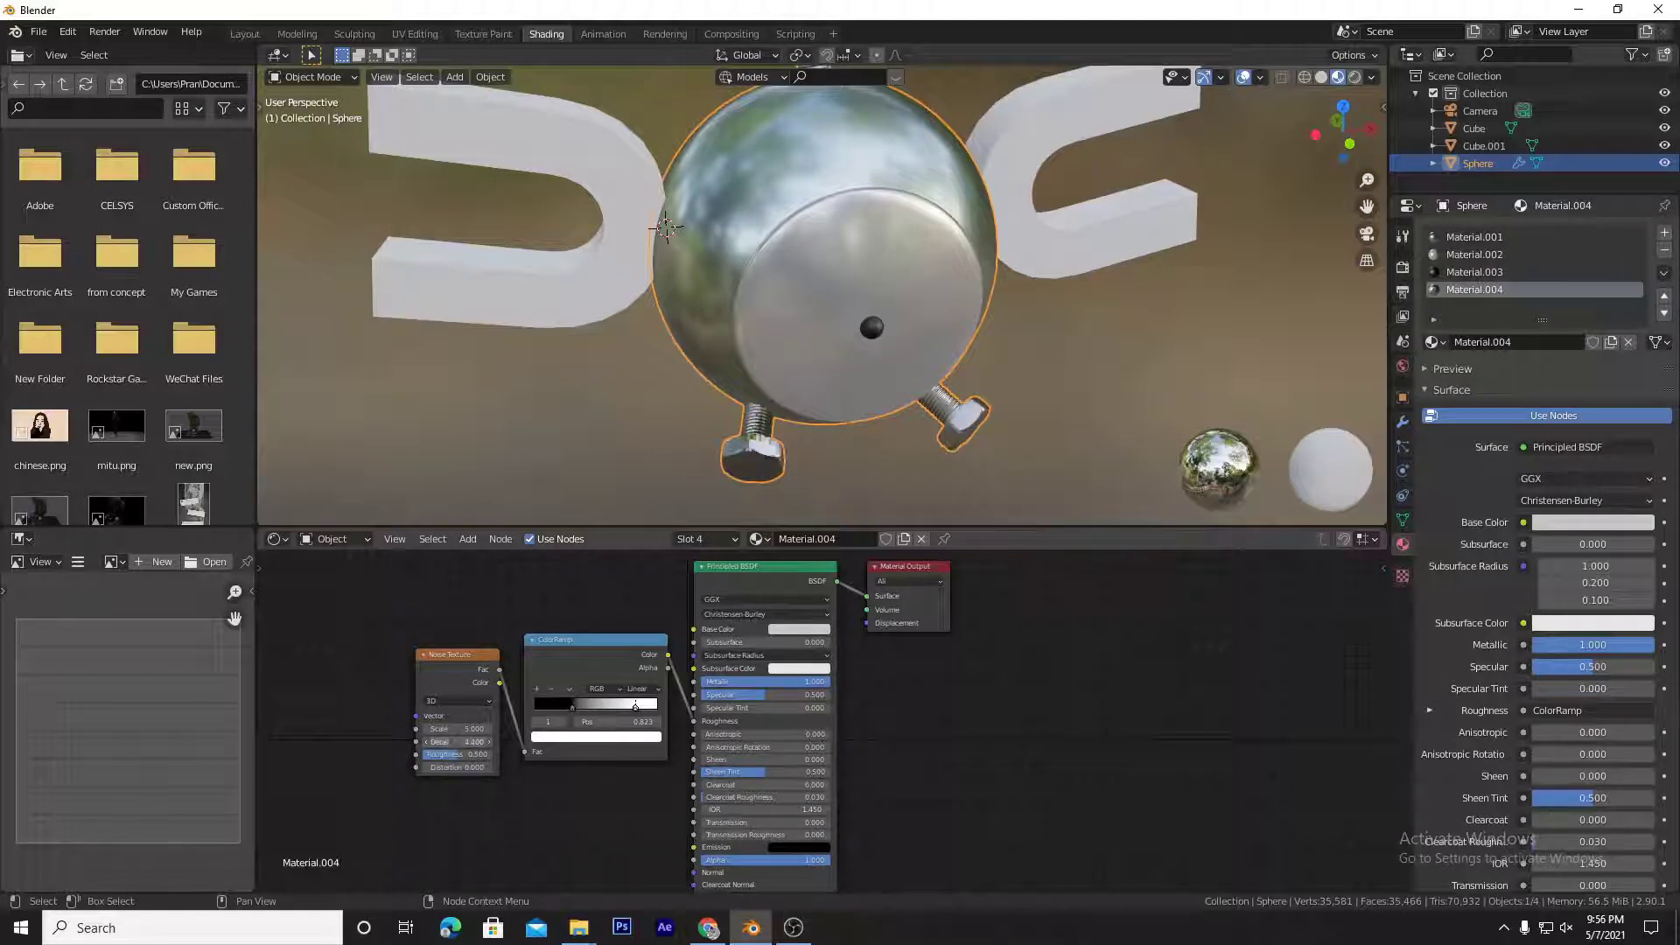
pyautogui.moveTo(446, 730); pyautogui.dragTo(465, 730)
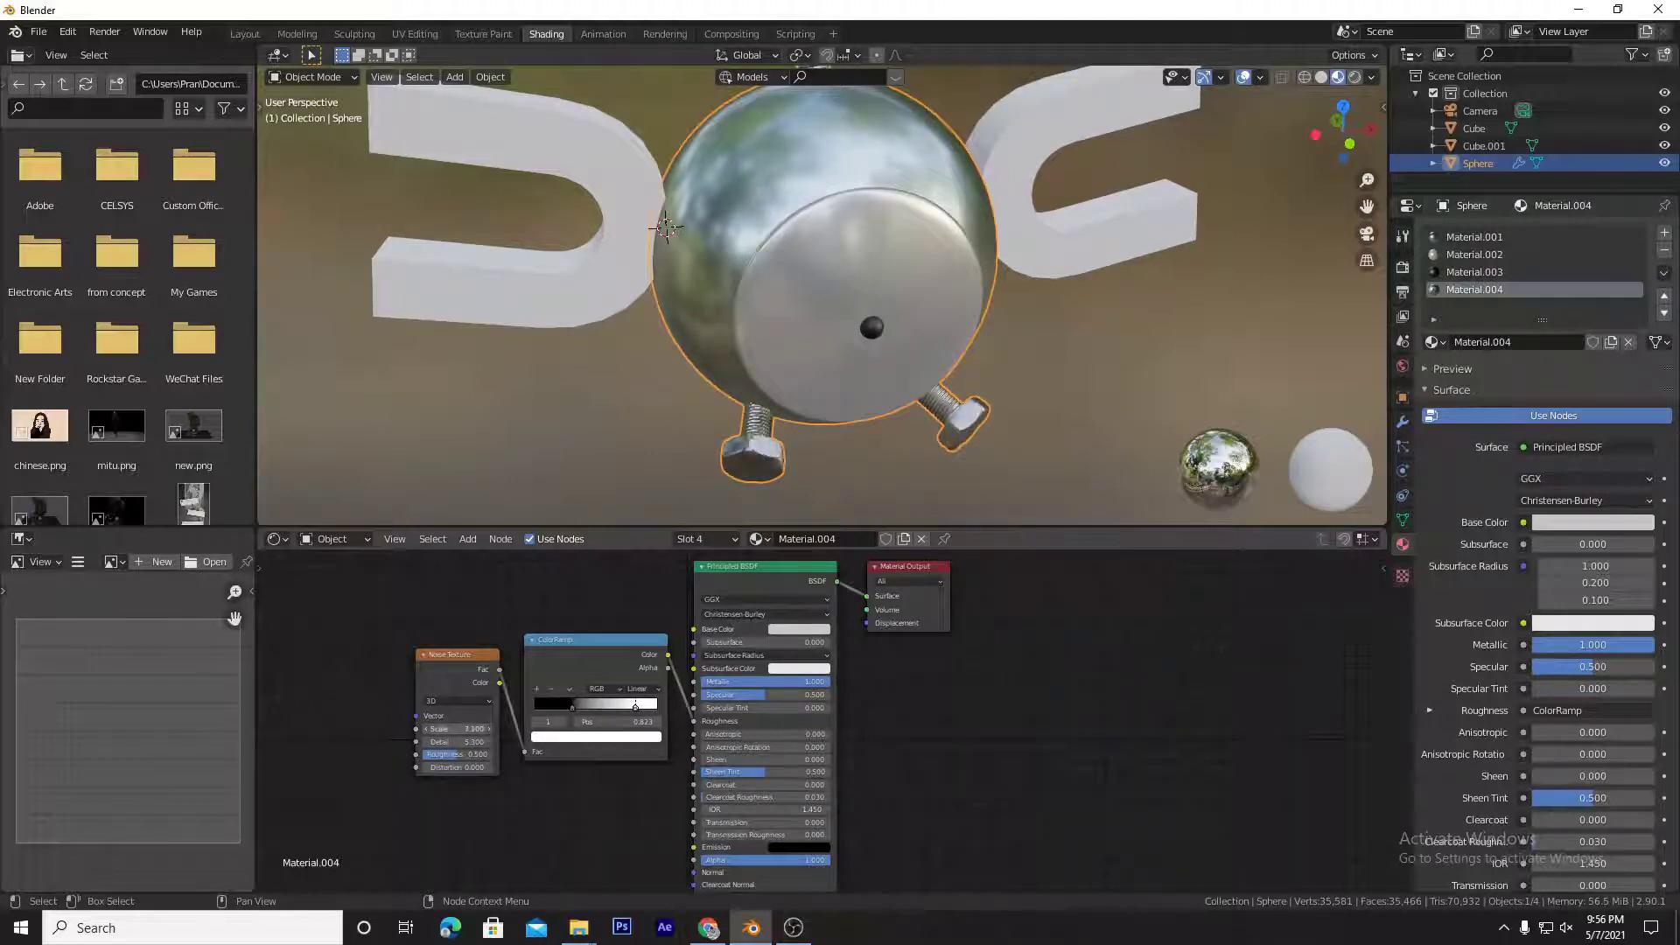
# Step: Preview the ColorRamp output directly on the bolts, inspect the pattern, and restore the Principled BSDF as the Material Output's surface
pyautogui.moveTo(604, 667); pyautogui.dragTo(595, 653)
pyautogui.keyDown('ctrl'); pyautogui.keyDown('shift'); pyautogui.click(595, 642); pyautogui.keyUp('shift'); pyautogui.keyUp('ctrl')
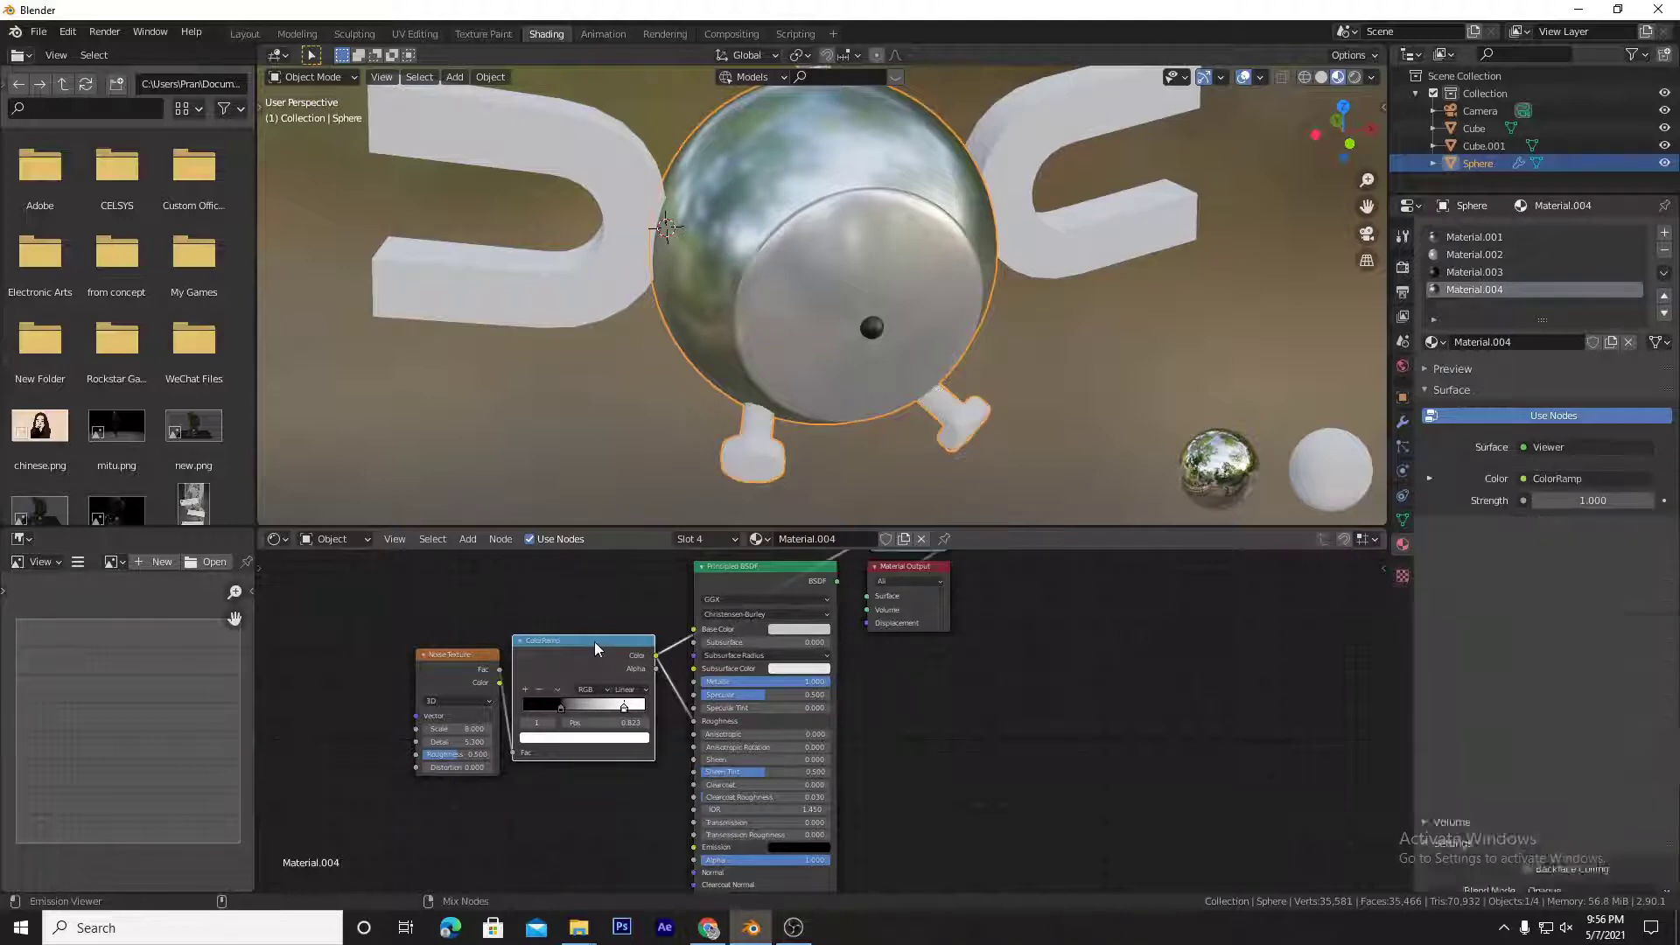
pyautogui.moveTo(1237, 371); pyautogui.dragTo(1148, 392, button='middle')
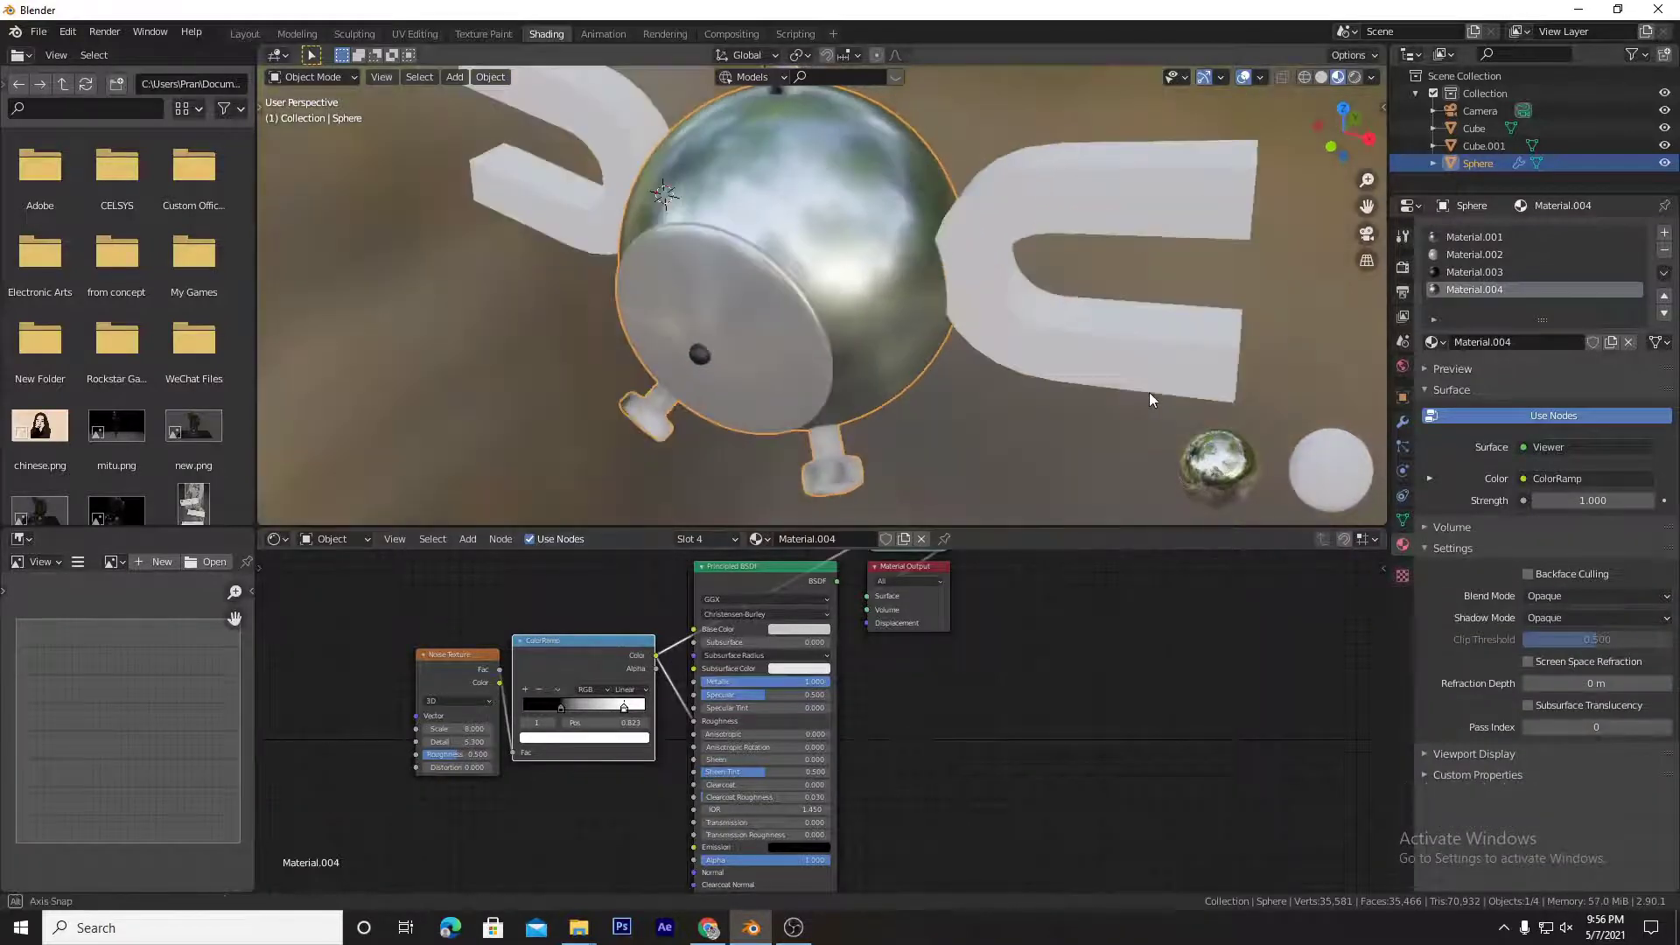
pyautogui.scroll(1, 827, 395)
pyautogui.moveTo(822, 394); pyautogui.dragTo(868, 523, button='middle')
pyautogui.scroll(-5, 928, 401)
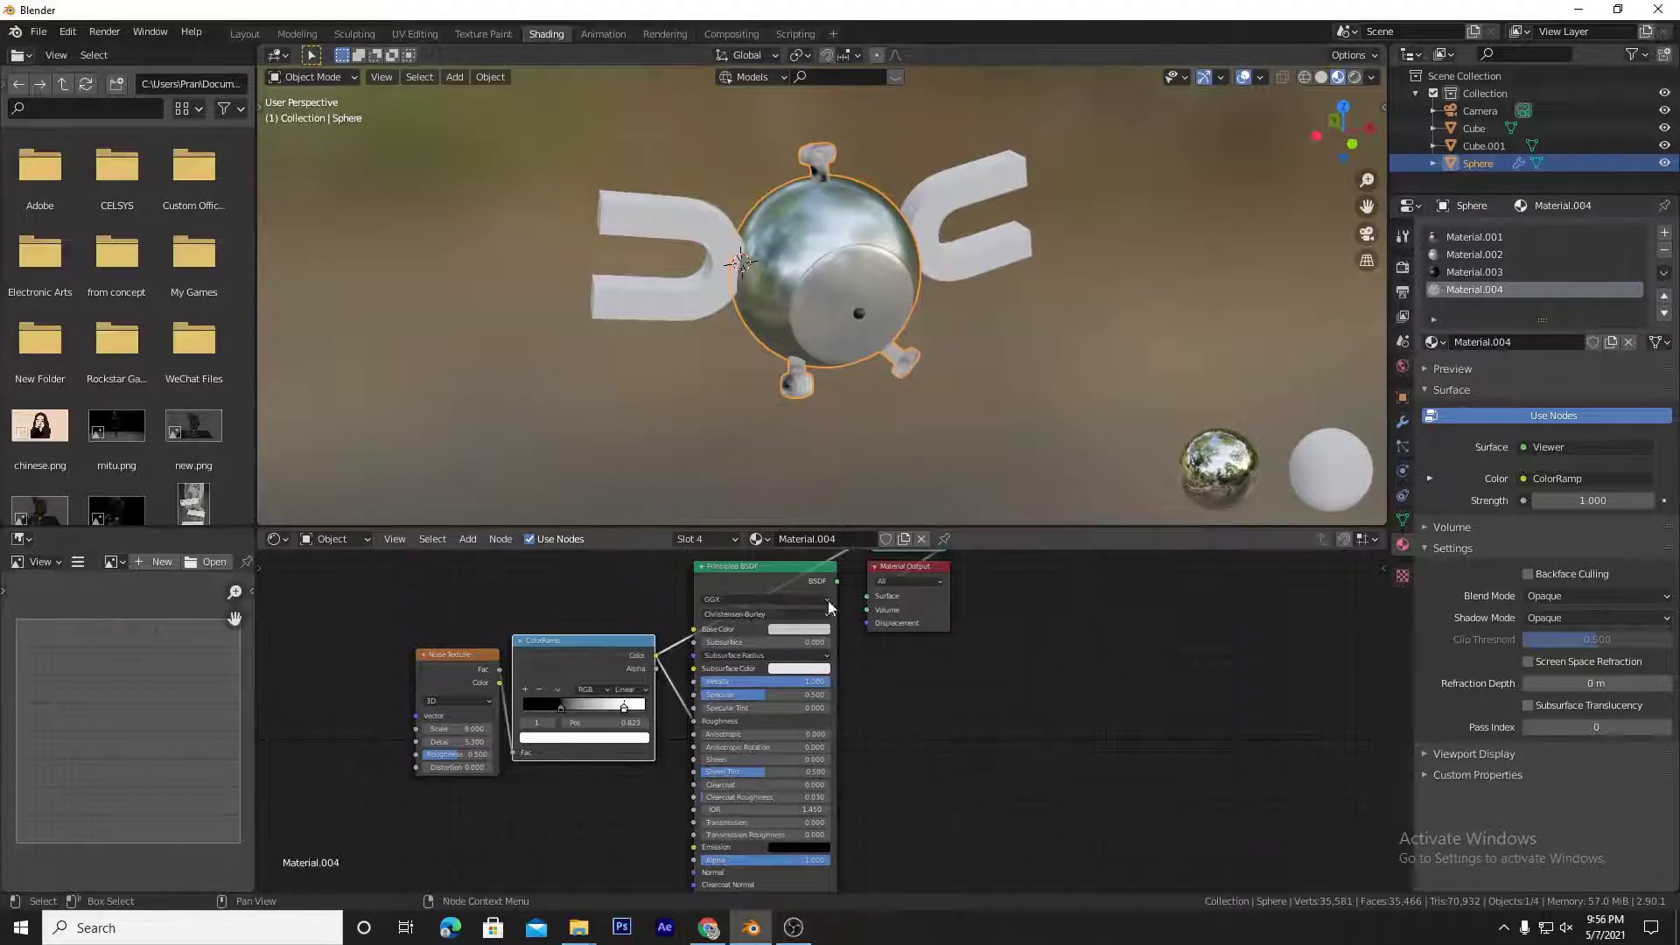
pyautogui.moveTo(938, 574); pyautogui.dragTo(996, 584)
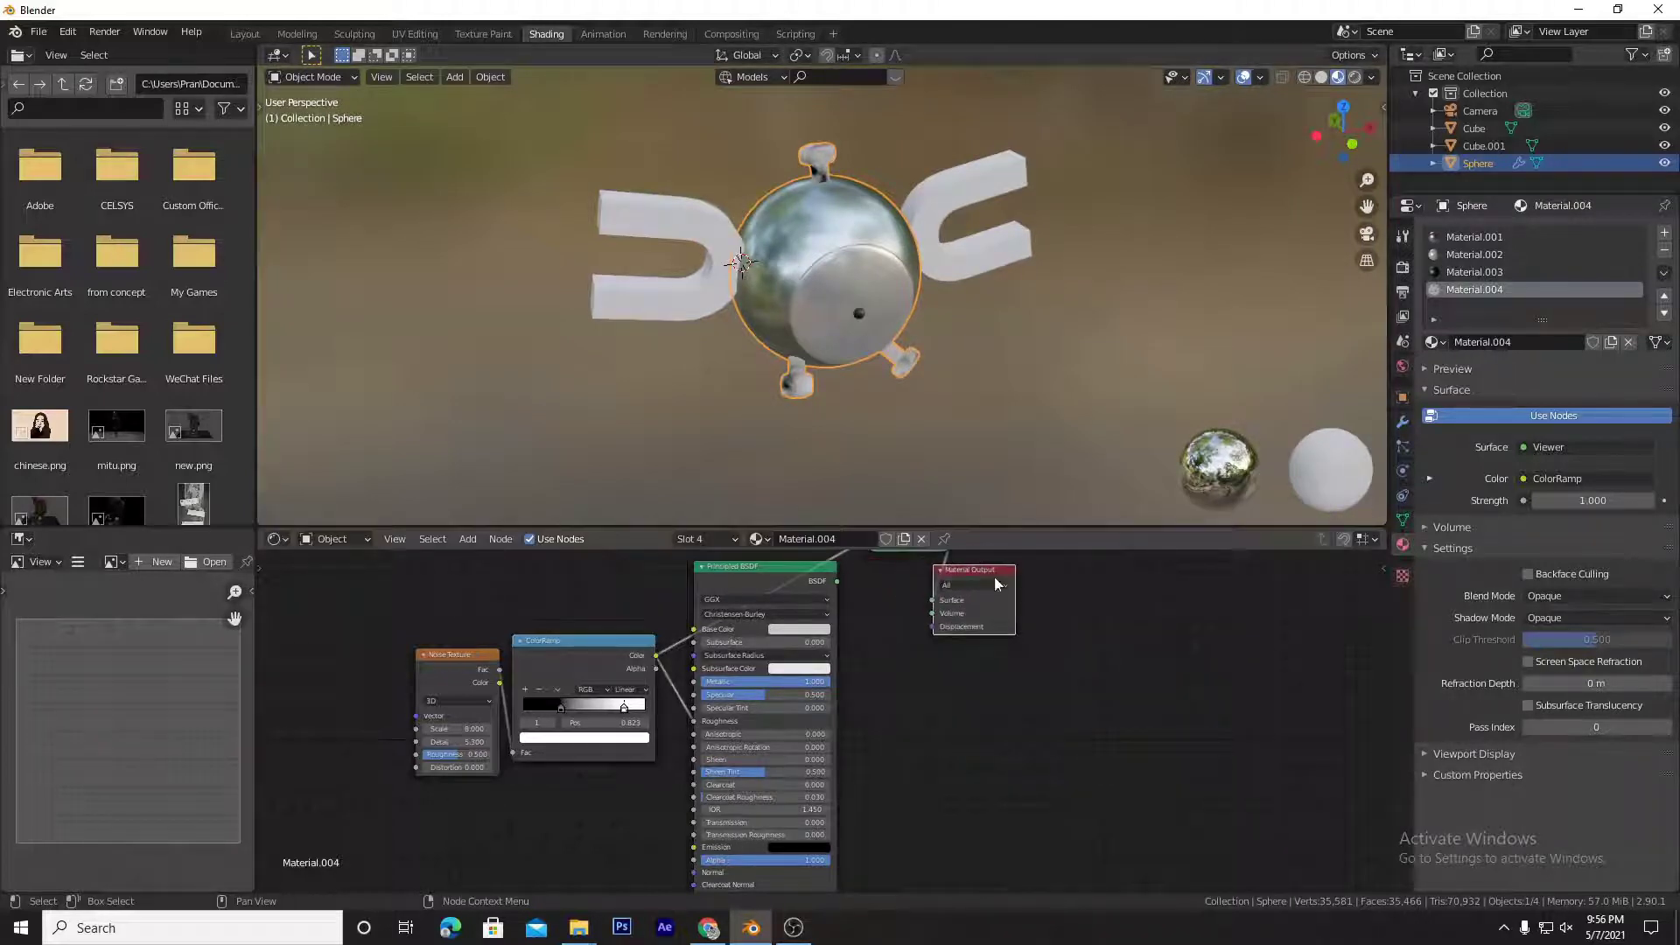
pyautogui.keyDown('ctrl'); pyautogui.keyDown('shift'); pyautogui.click(804, 575); pyautogui.keyUp('shift'); pyautogui.keyUp('ctrl')
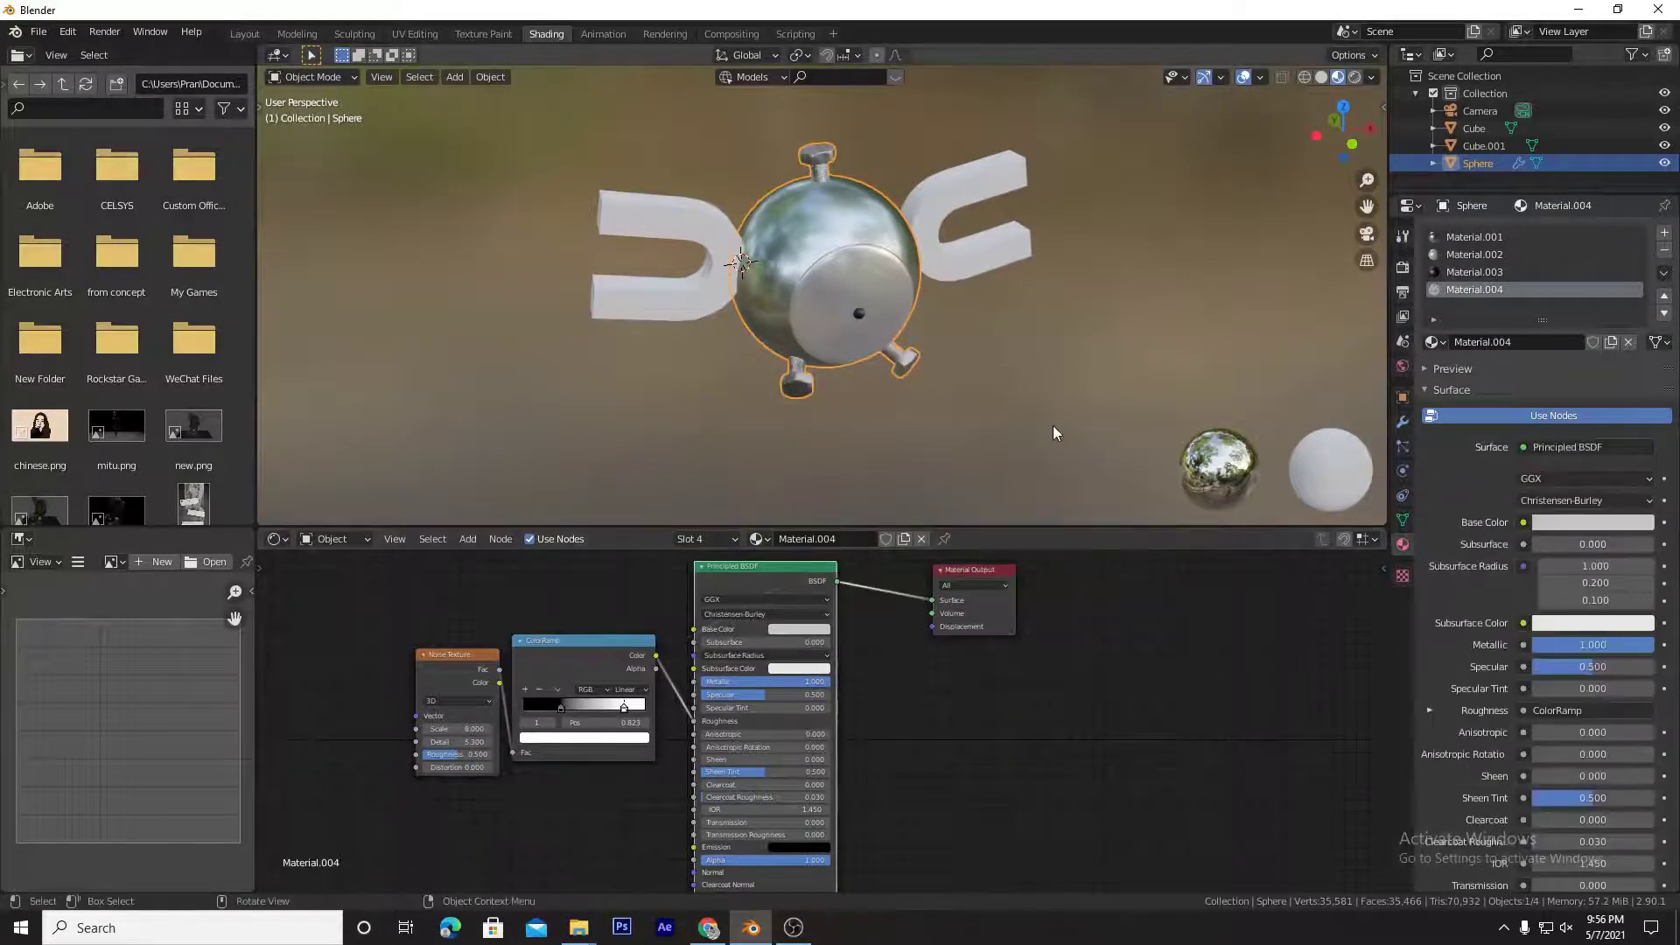
# Step: Copy the Noise Texture and ColorRamp nodes into Material.001 and connect the ramp's Color output to the Roughness input
pyautogui.moveTo(1053, 426); pyautogui.dragTo(787, 420, button='middle')
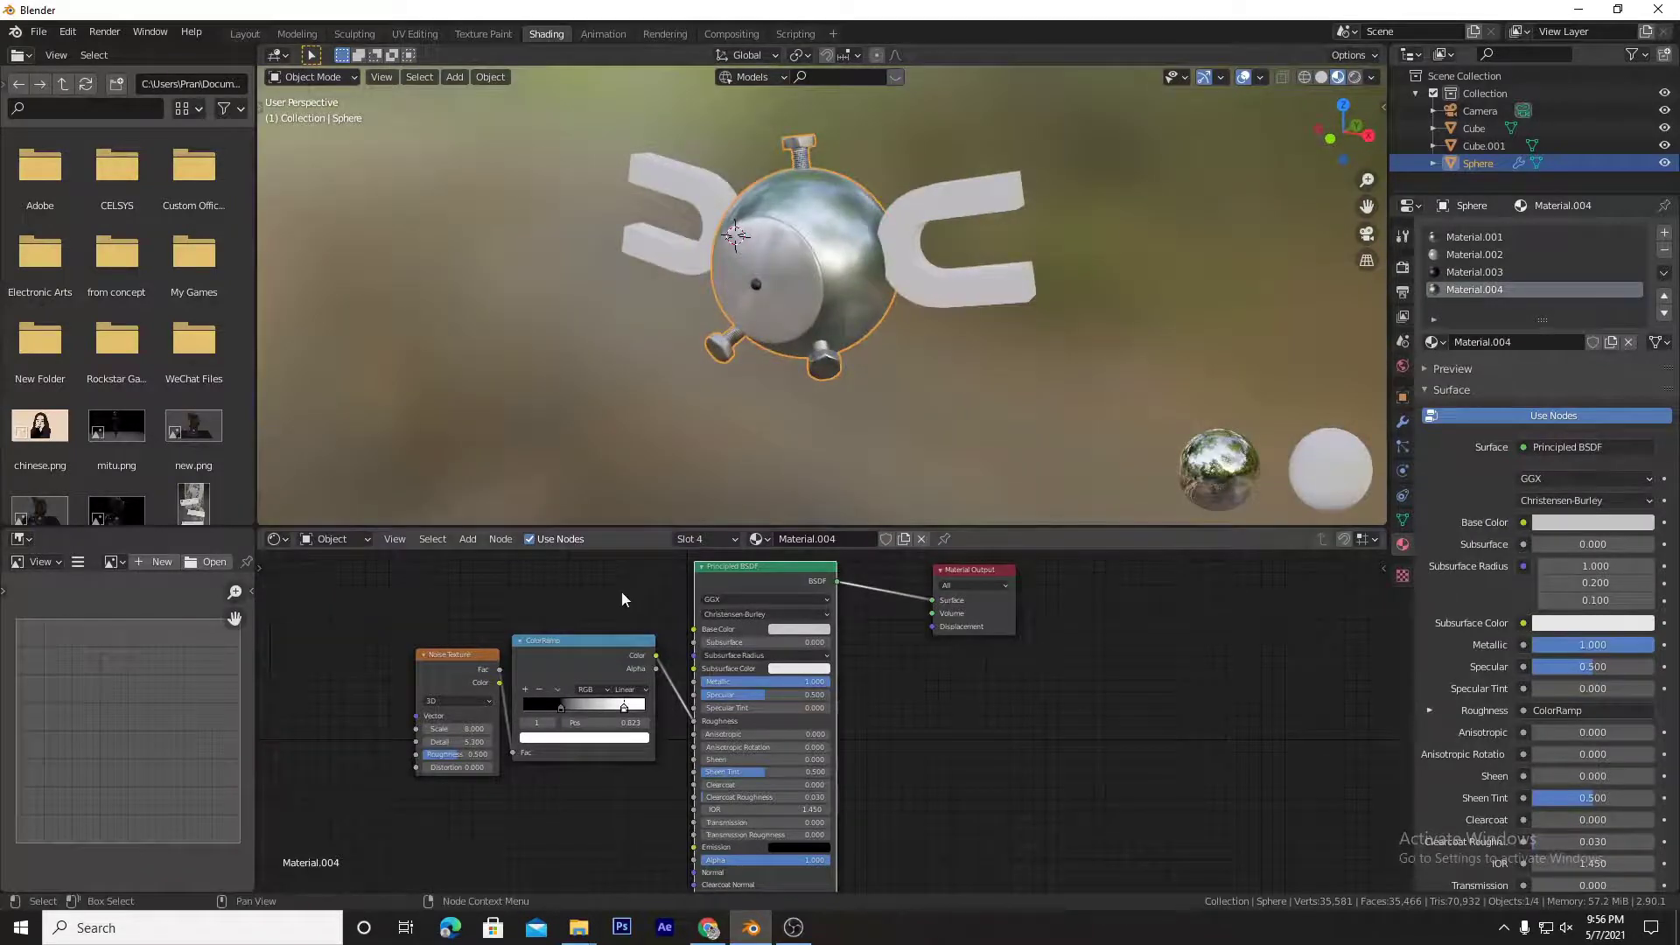
pyautogui.moveTo(621, 591); pyautogui.dragTo(434, 748)
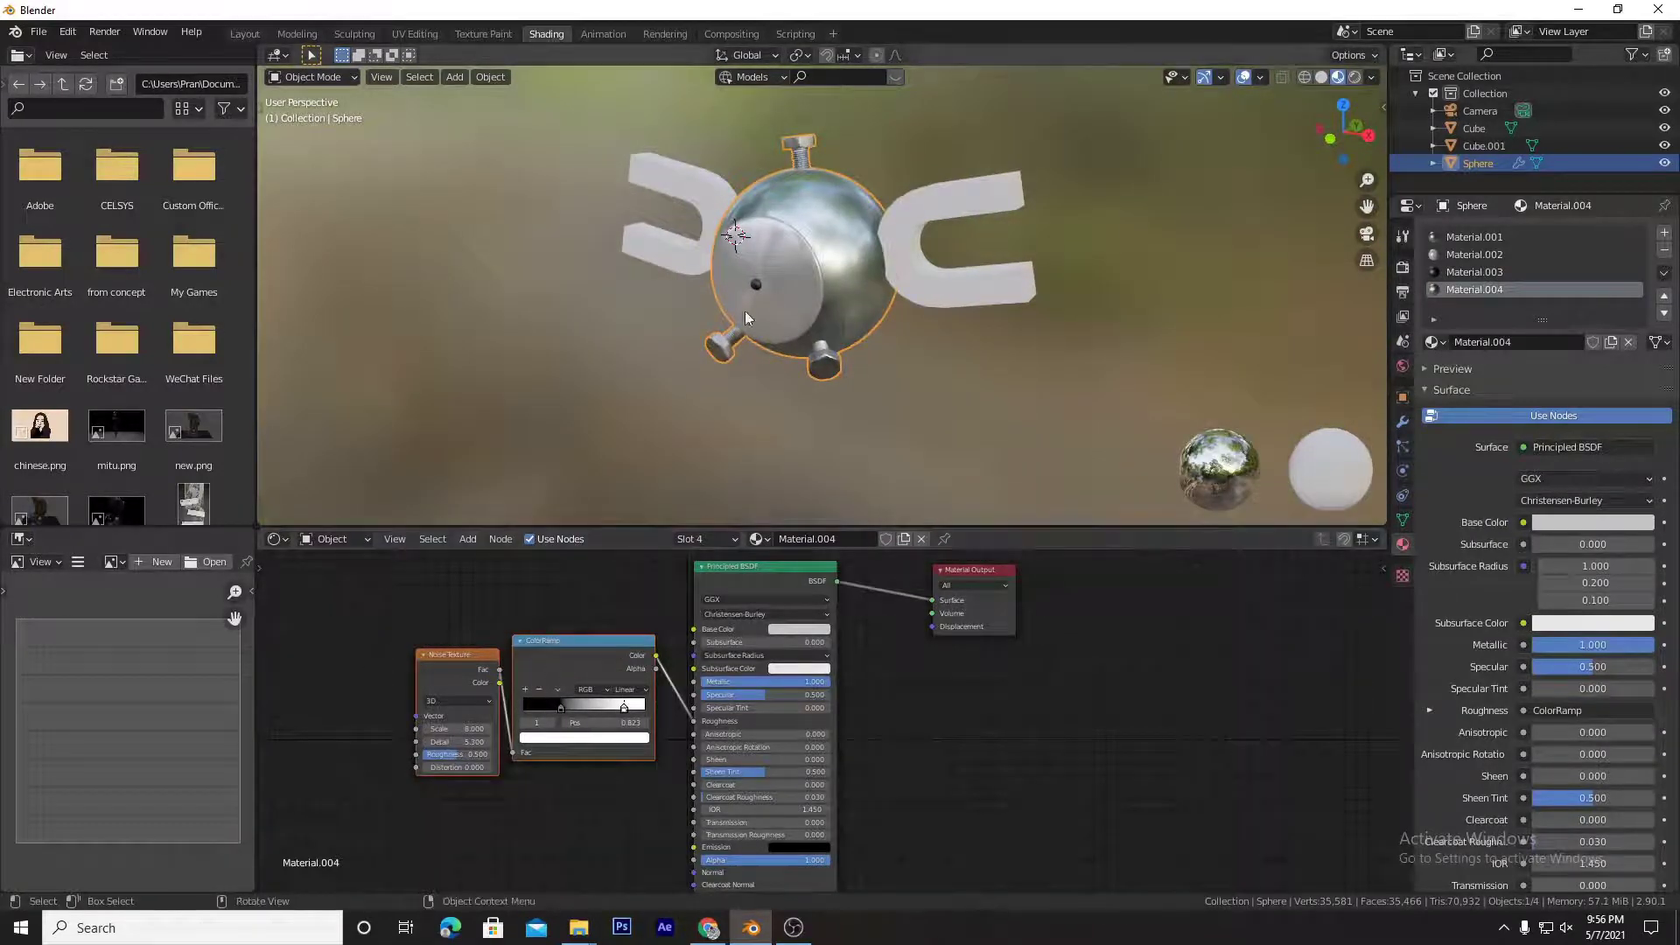
pyautogui.click(1505, 239)
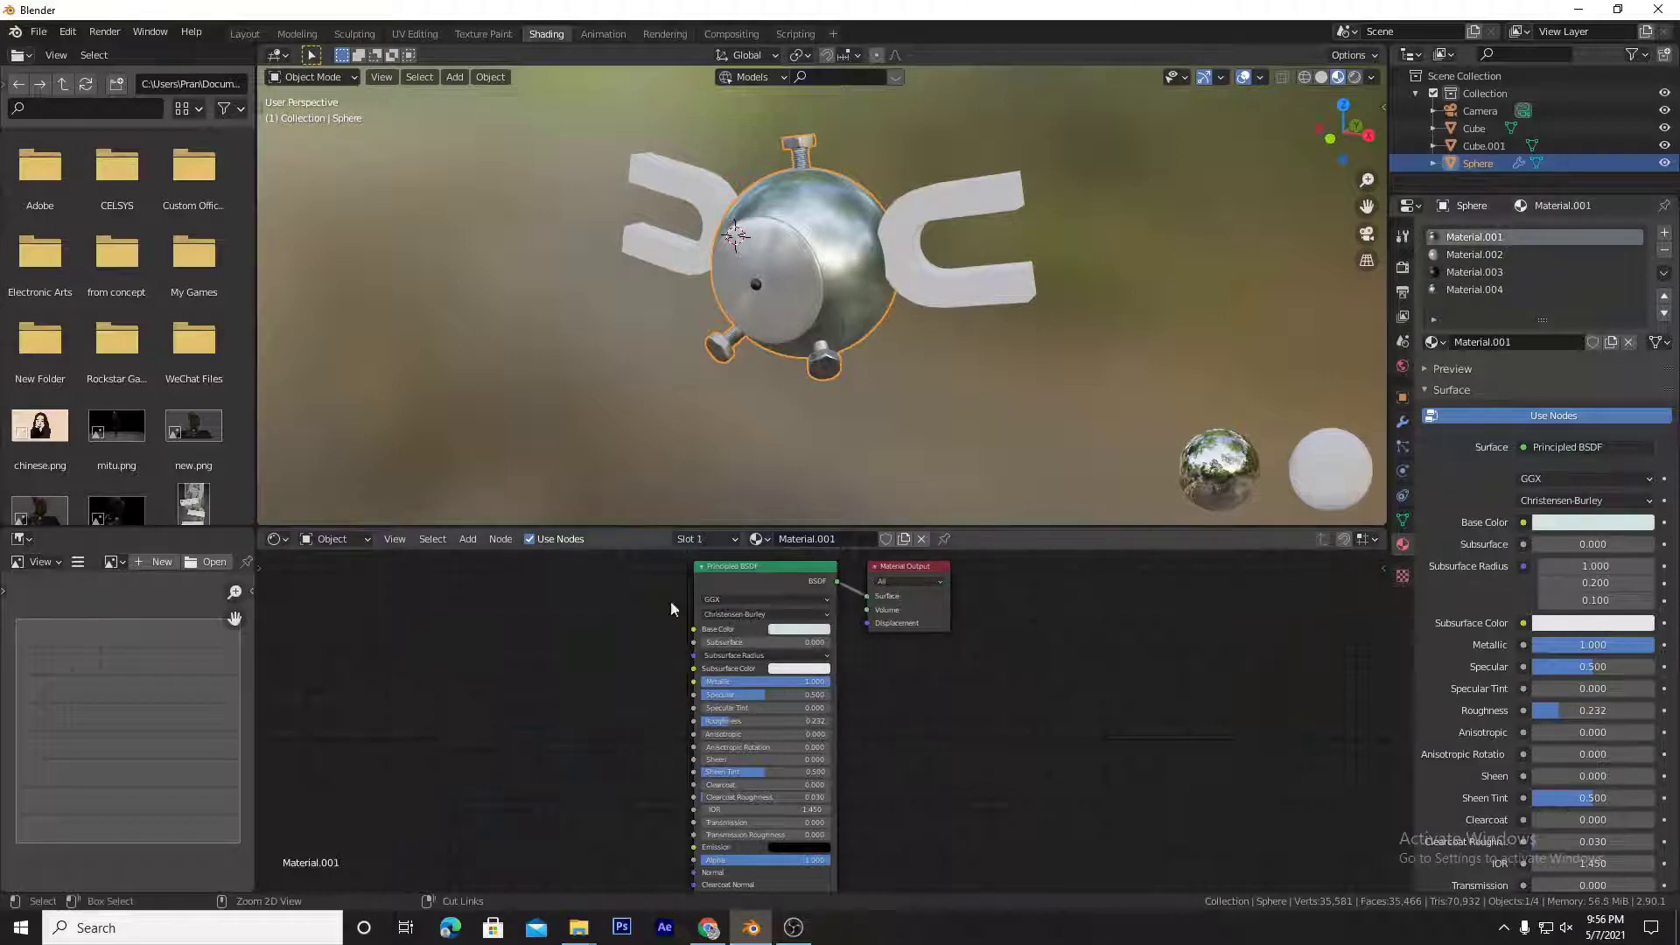
pyautogui.hotkey('ctrl', 'v')
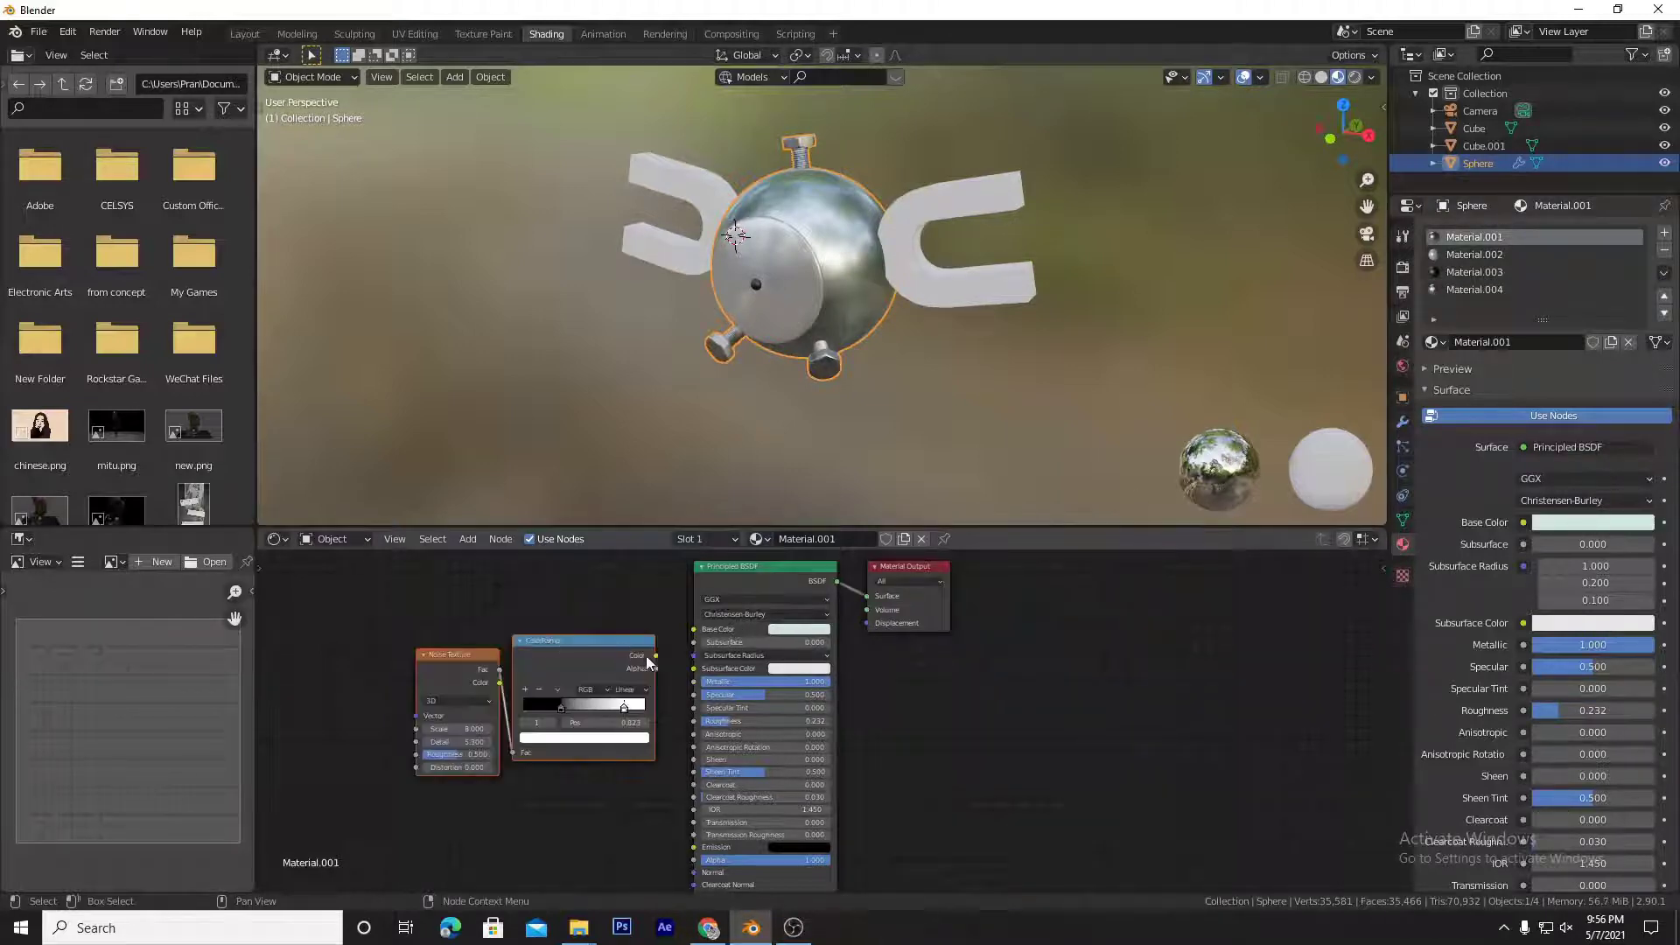
pyautogui.moveTo(655, 655); pyautogui.dragTo(695, 734)
pyautogui.click(741, 721)
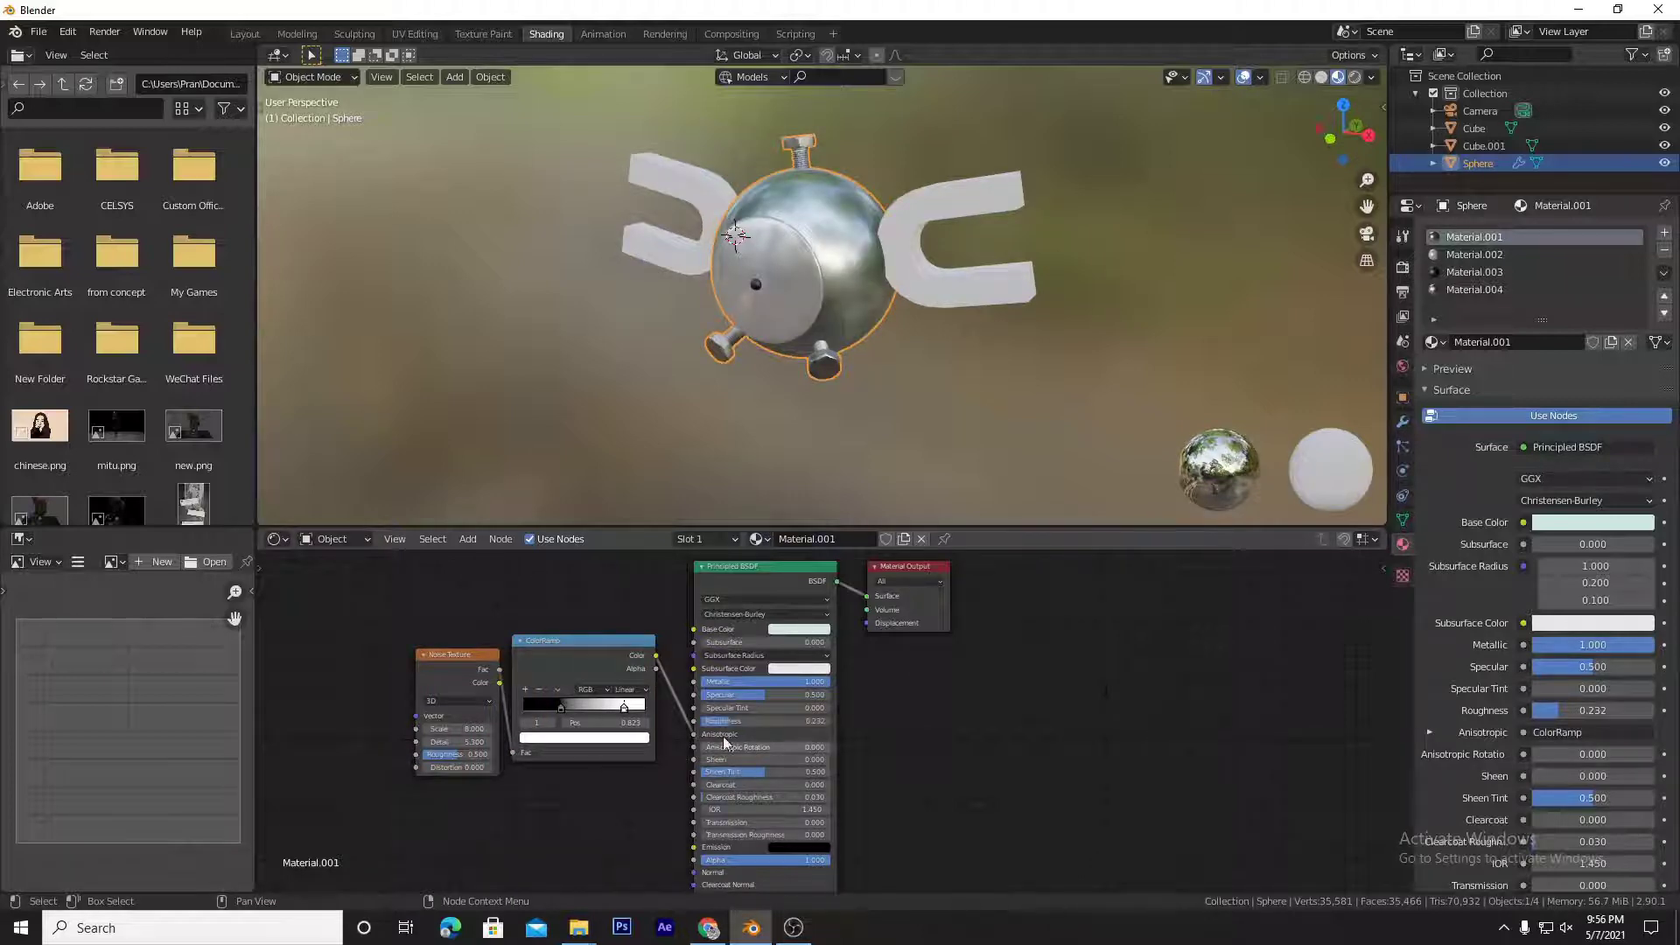
pyautogui.moveTo(695, 735); pyautogui.dragTo(694, 721)
# Step: Set the ColorRamp's white stop in Material.001 to 0.868 and fine-tune the Noise Texture's Scale and Detail for the sphere body
pyautogui.moveTo(869, 476)
pyautogui.mouseDown(button='middle')
pyautogui.moveTo(1001, 395)
pyautogui.moveTo(1034, 330)
pyautogui.moveTo(988, 281)
pyautogui.moveTo(1023, 284)
pyautogui.moveTo(807, 221)
pyautogui.mouseUp(button='middle')
pyautogui.scroll(-3, 988, 280)
pyautogui.scroll(4, 989, 281)
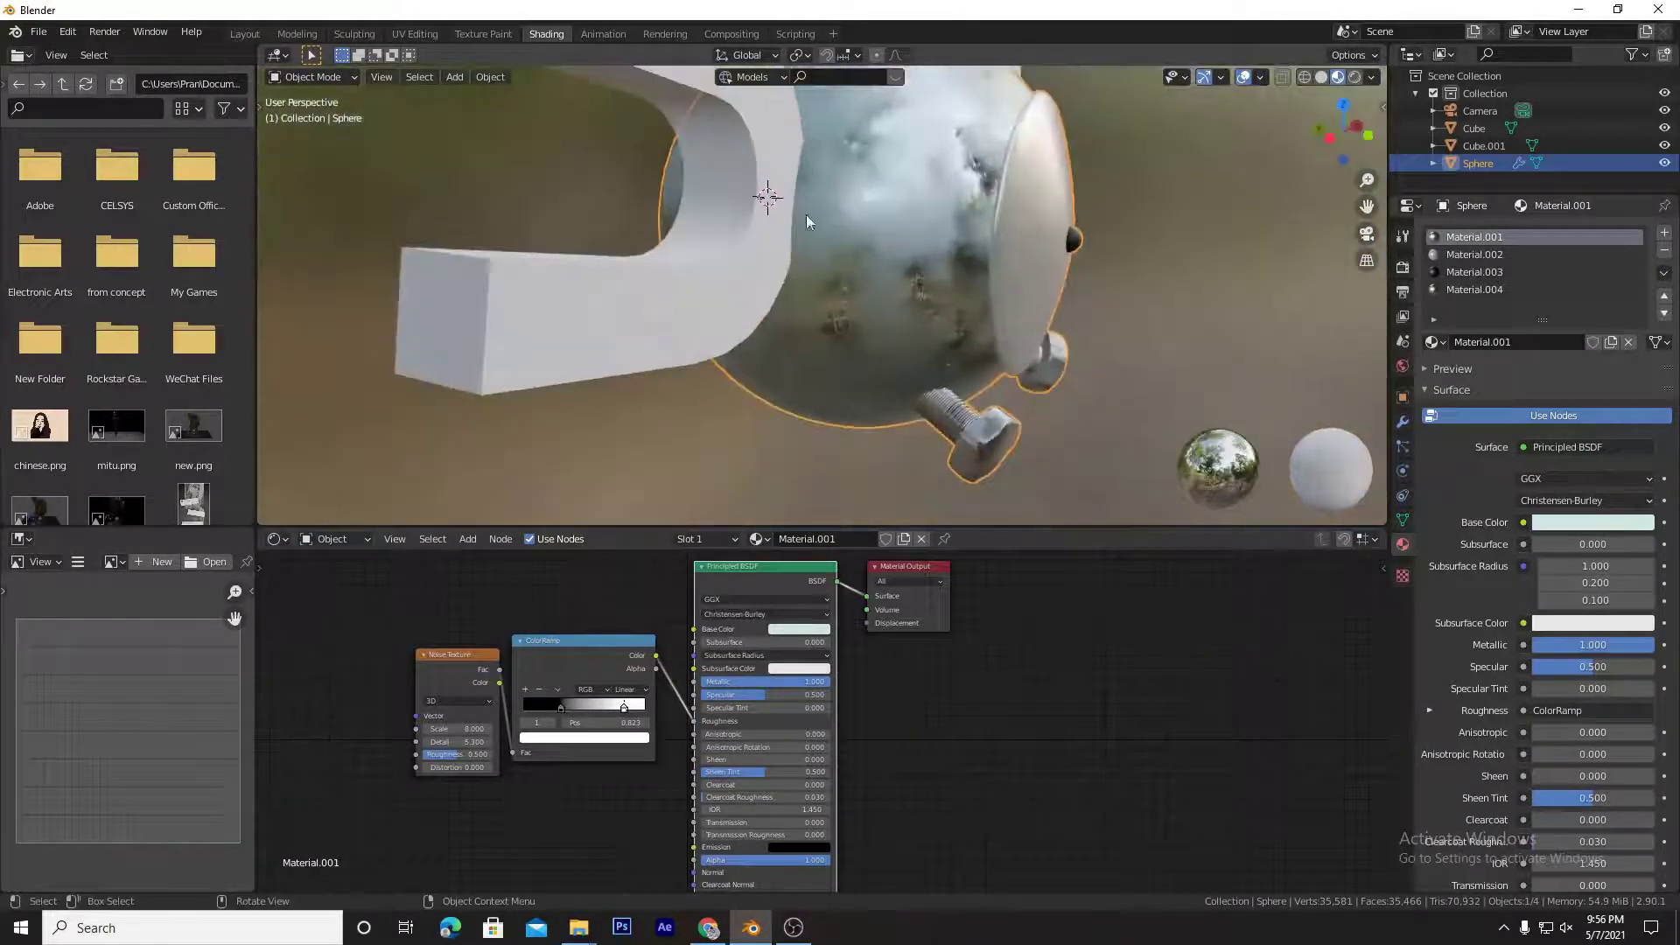
pyautogui.moveTo(1053, 287); pyautogui.dragTo(997, 333, button='middle')
pyautogui.click(561, 708)
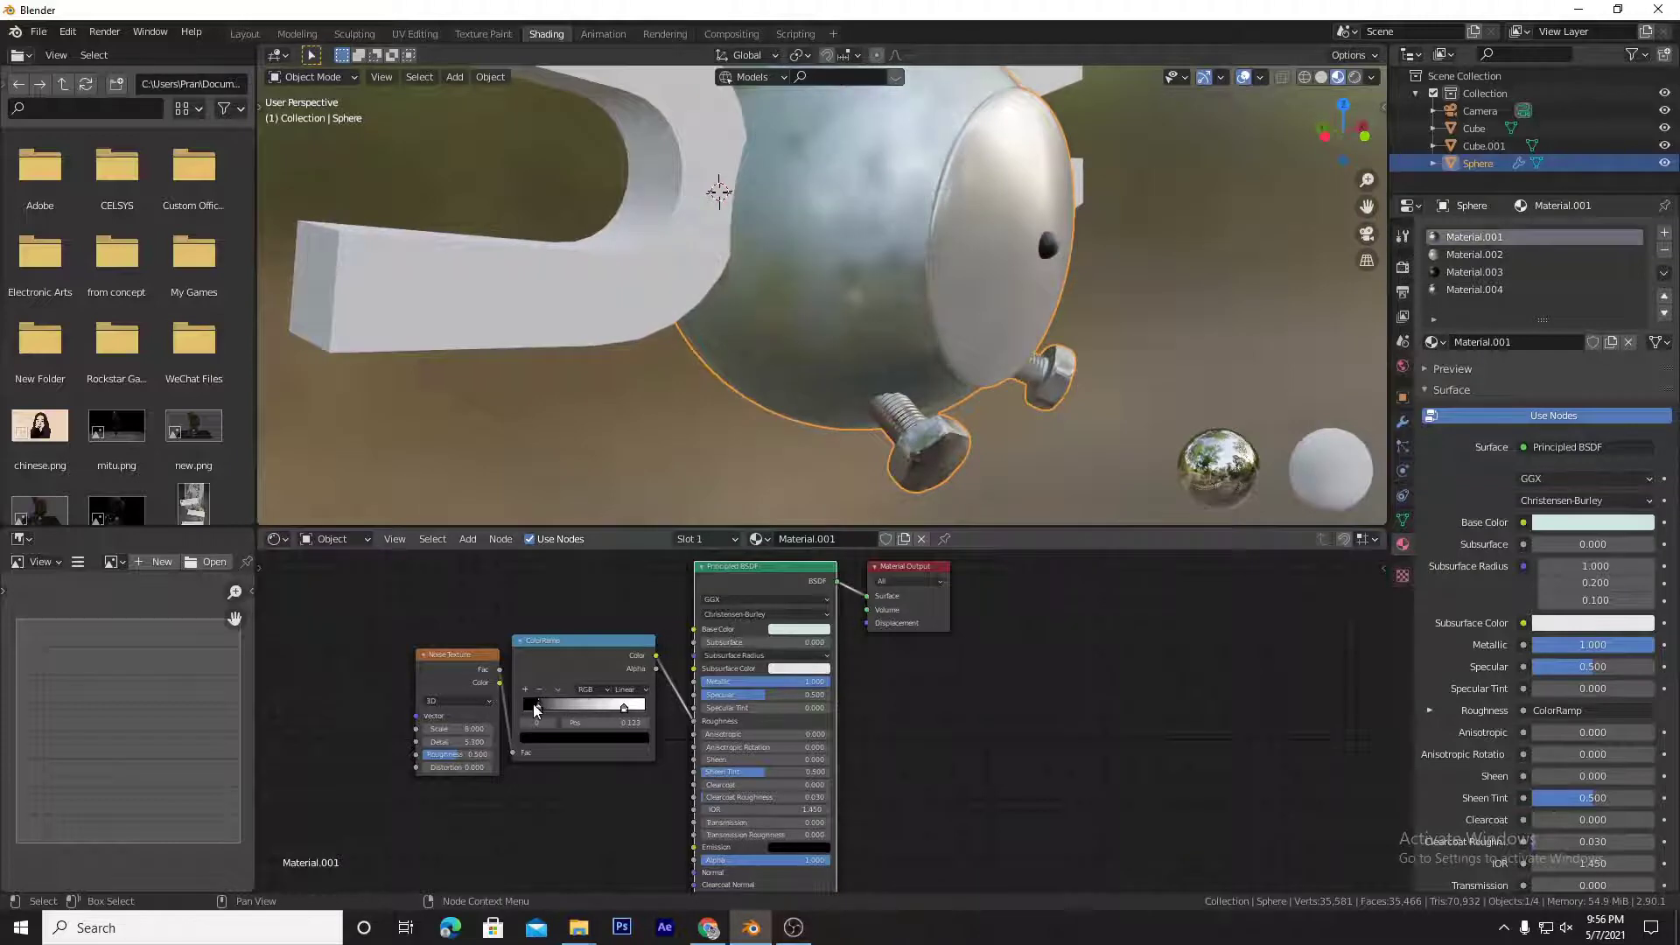
pyautogui.click(629, 709)
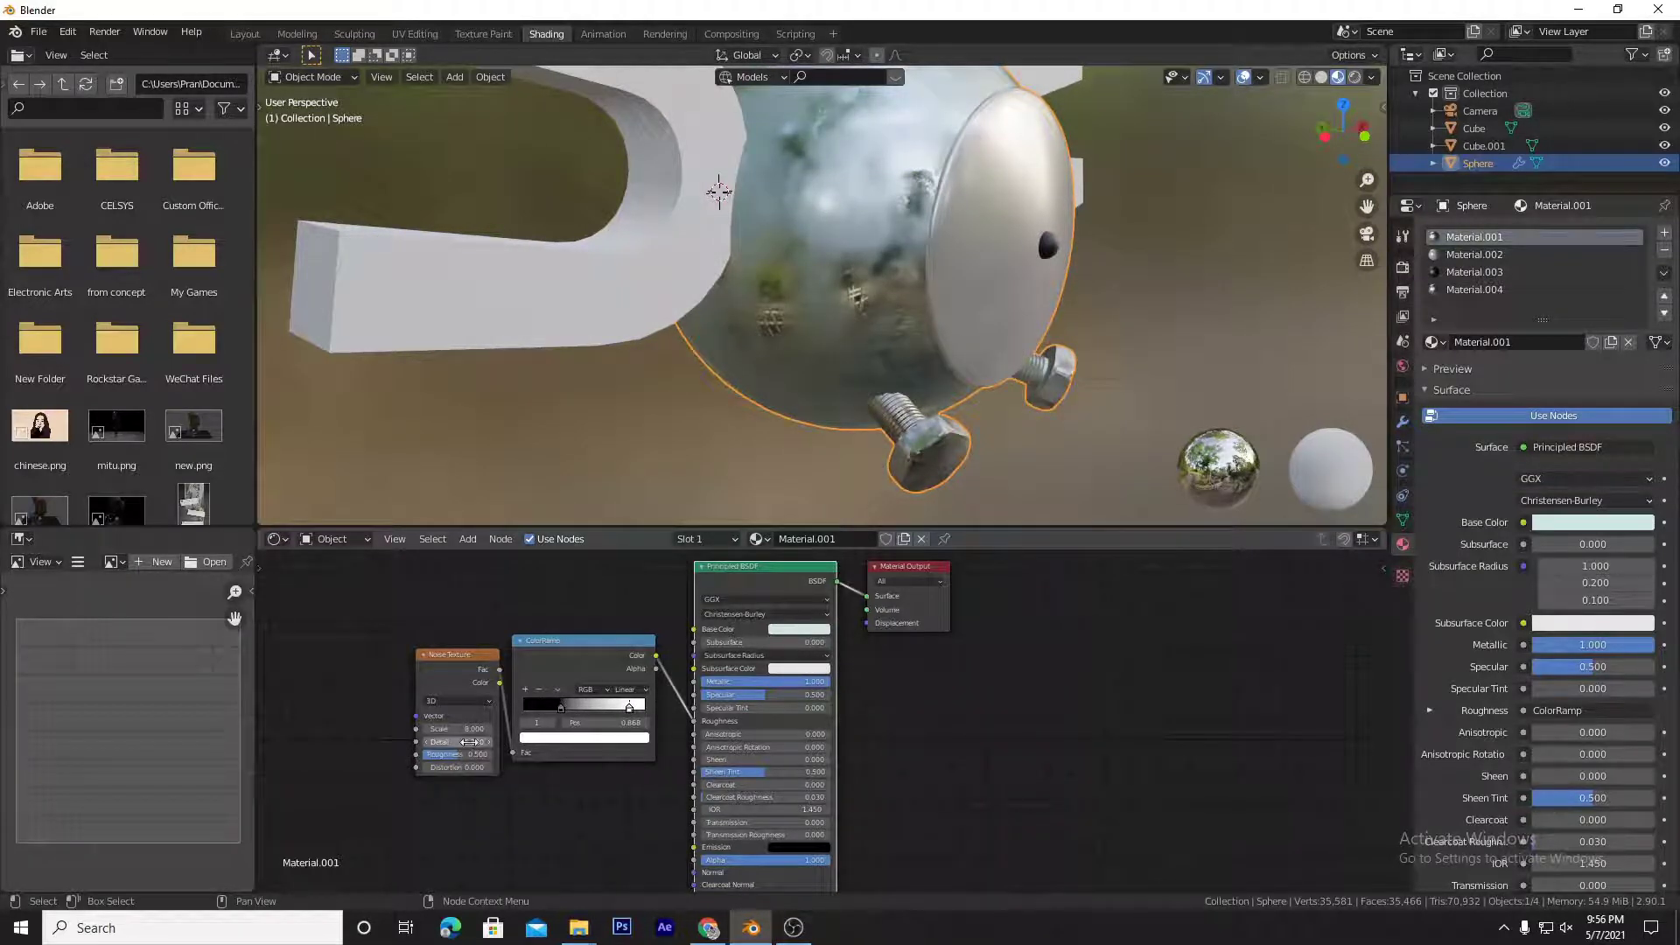
pyautogui.moveTo(459, 742)
pyautogui.mouseDown()
pyautogui.moveTo(473, 742)
pyautogui.moveTo(454, 729)
pyautogui.mouseUp()
# Step: Apply the existing Material.004 to the right-hand U-shaped arch
pyautogui.moveTo(1159, 418); pyautogui.dragTo(746, 254, button='middle')
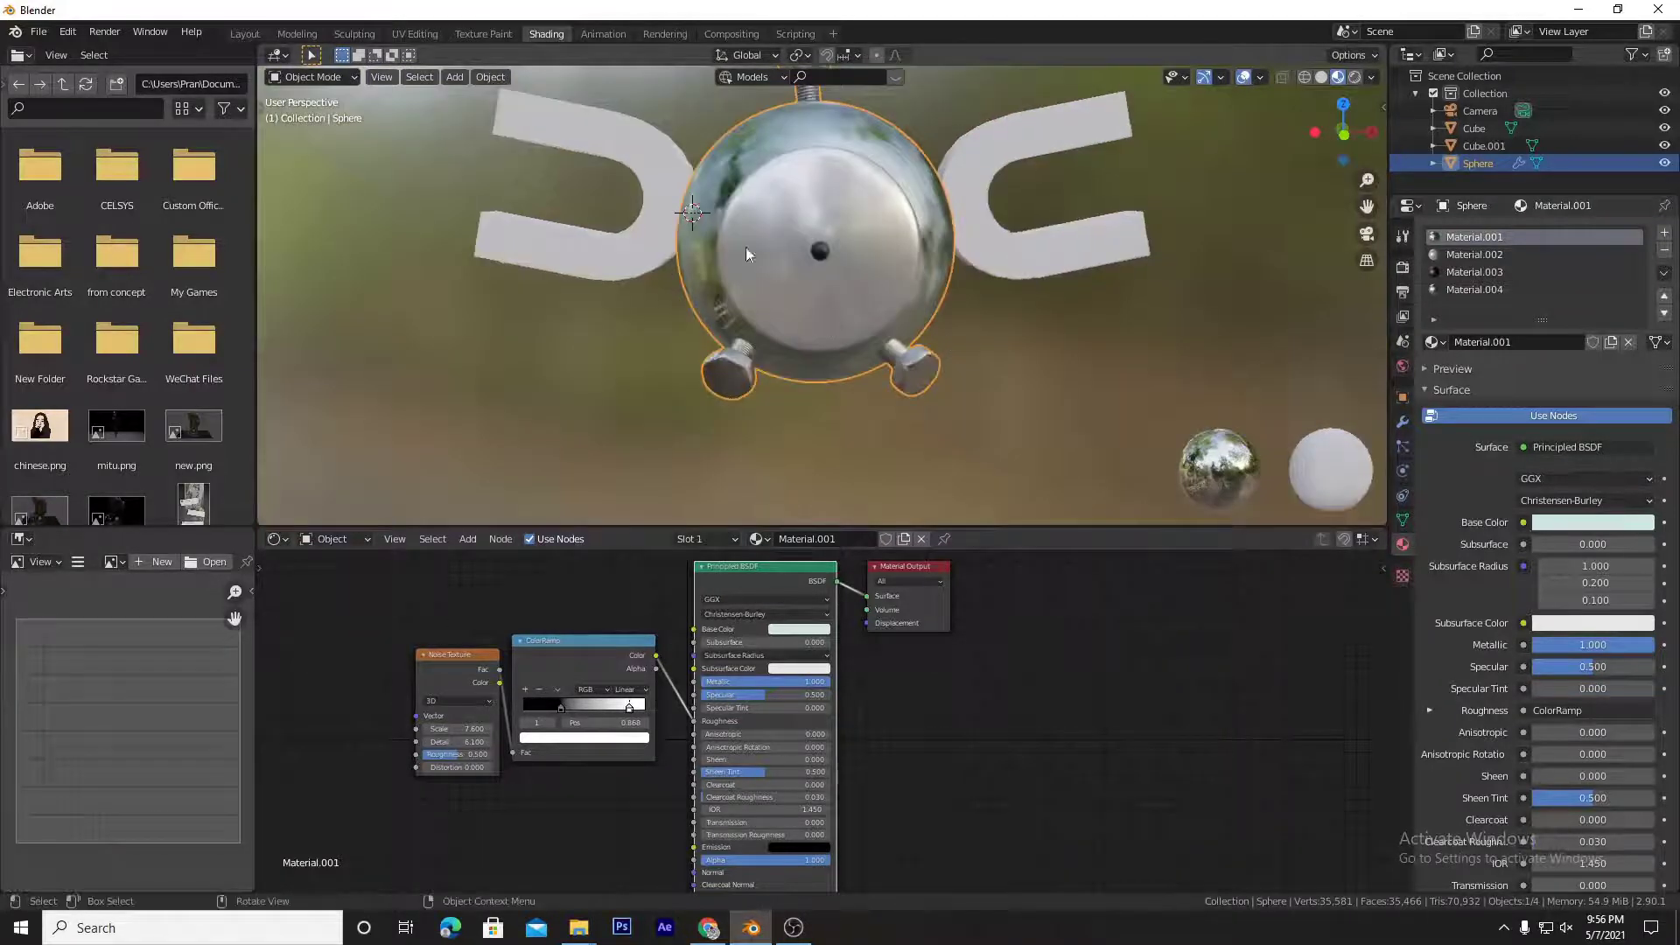
pyautogui.click(980, 226)
pyautogui.click(783, 539)
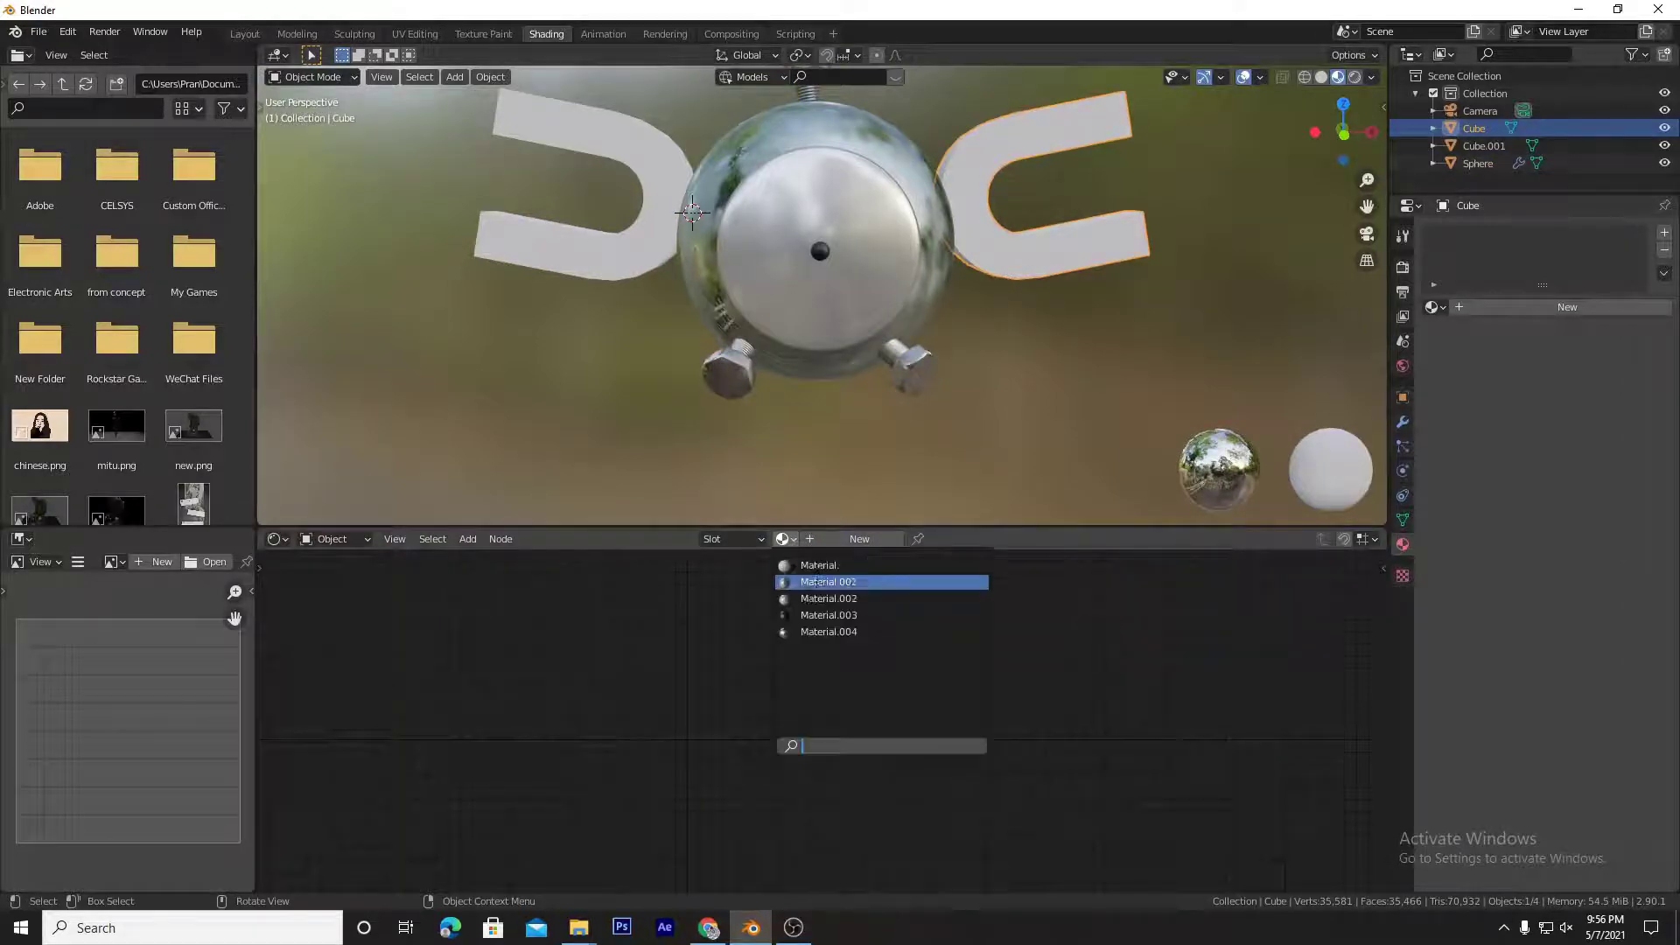
pyautogui.click(827, 632)
pyautogui.scroll(6, 956, 367)
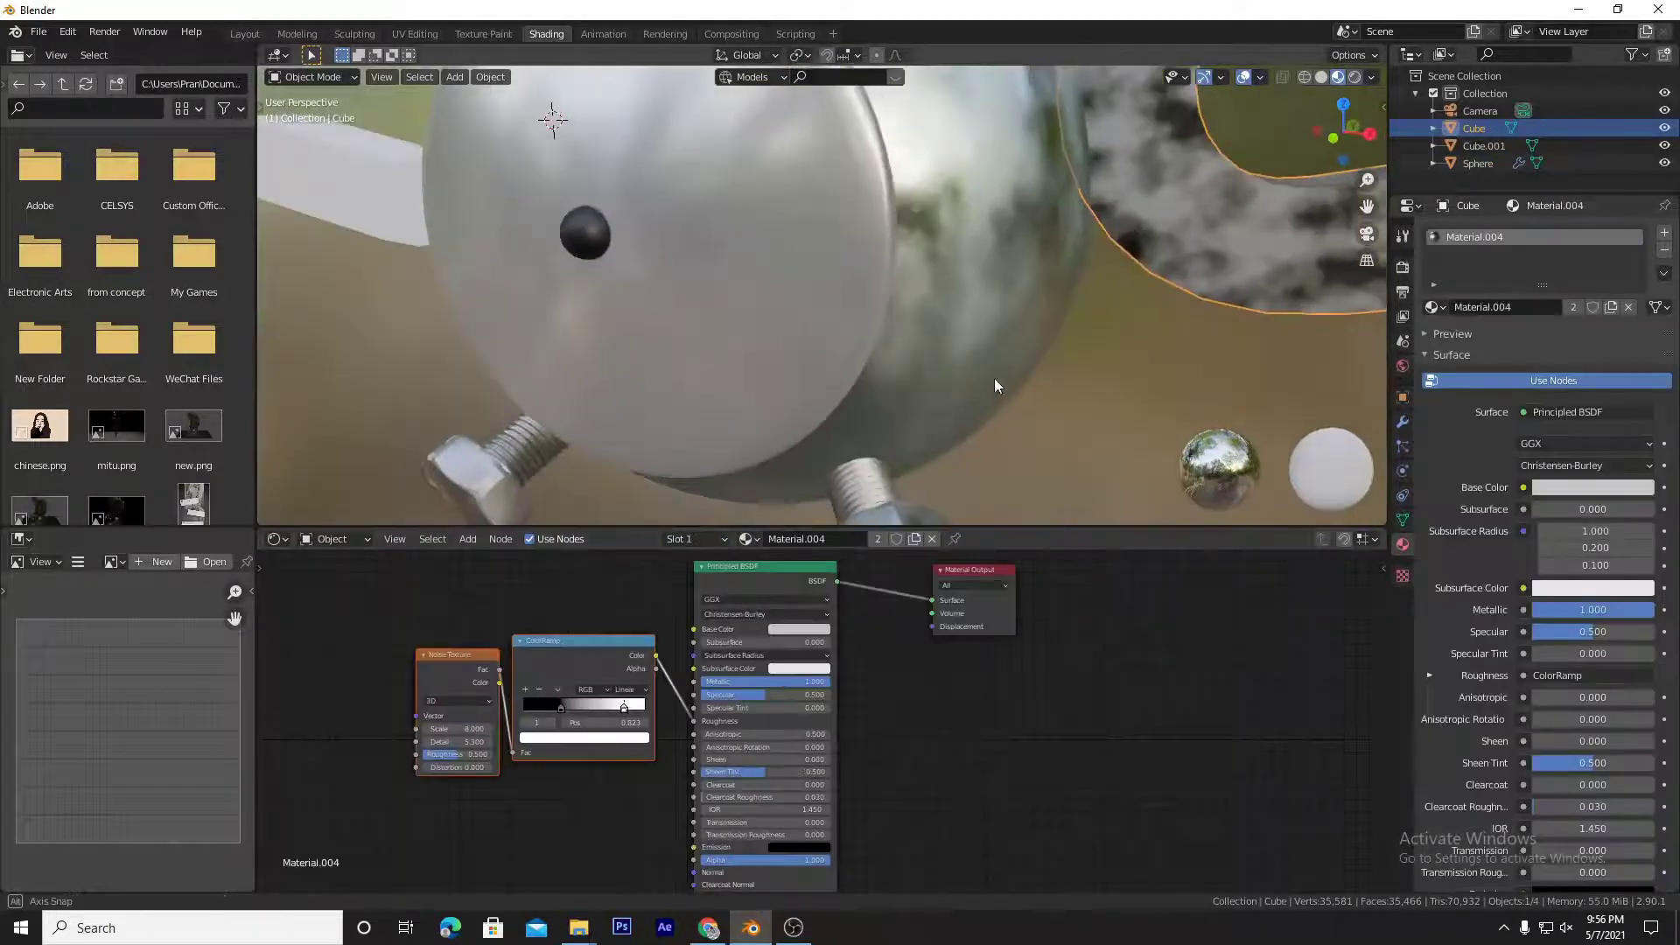
pyautogui.scroll(-6, 1011, 377)
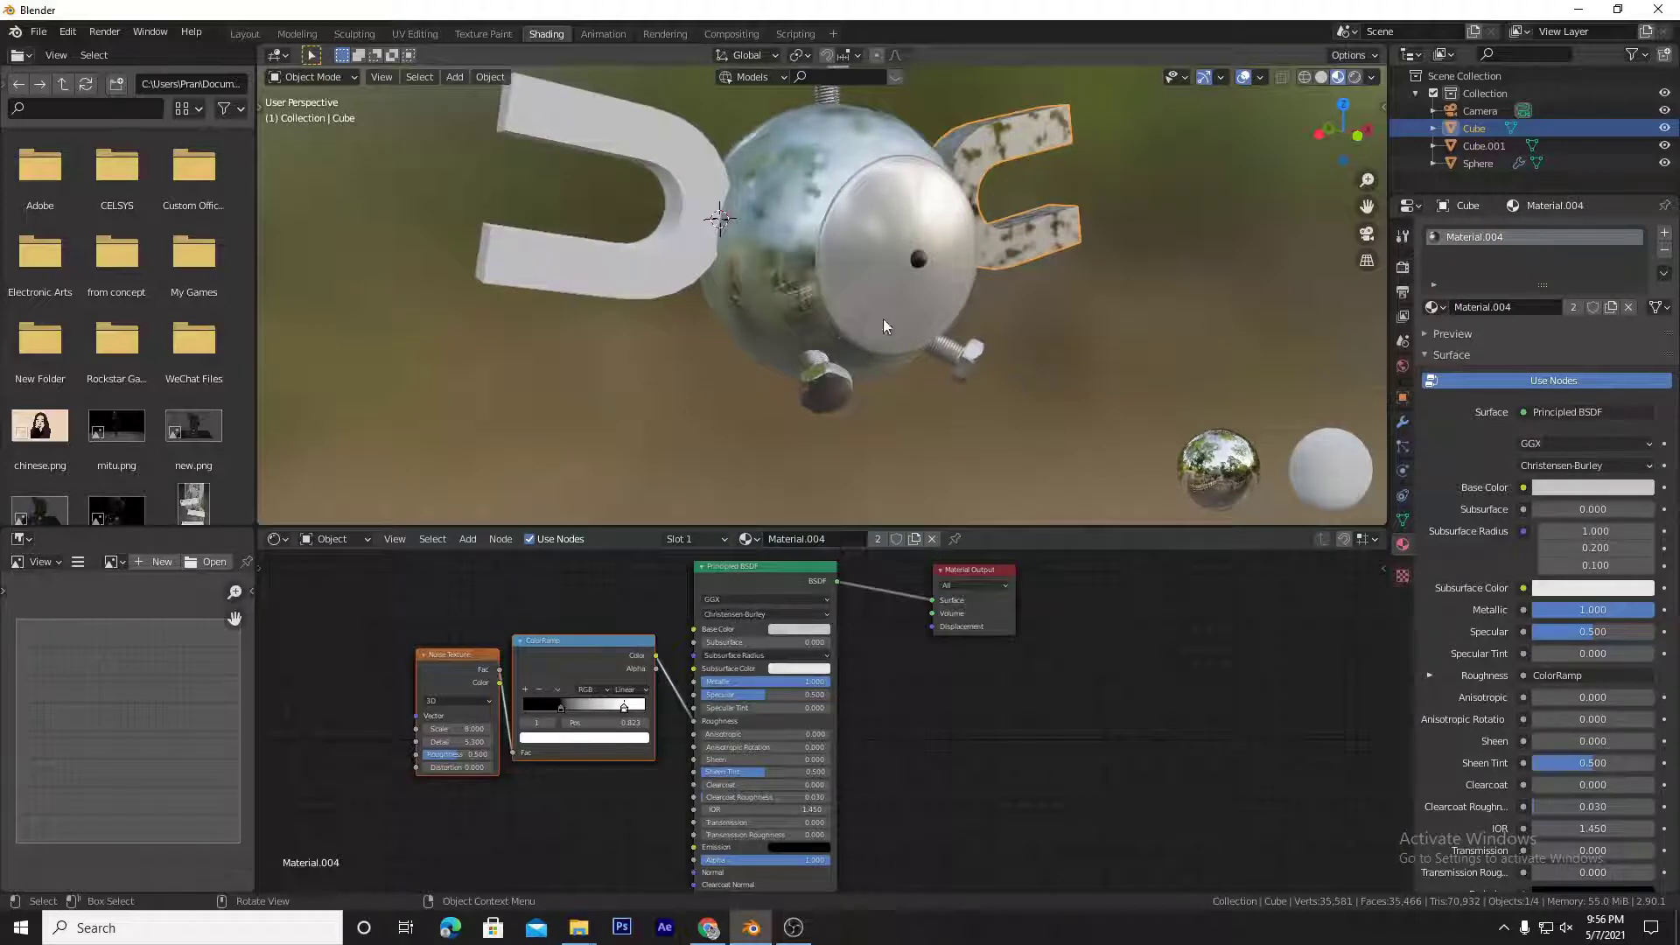
# Step: Apply the existing Material.004 to the left-hand U-shaped arch
pyautogui.click(643, 264)
pyautogui.scroll(3, 643, 264)
pyautogui.click(785, 539)
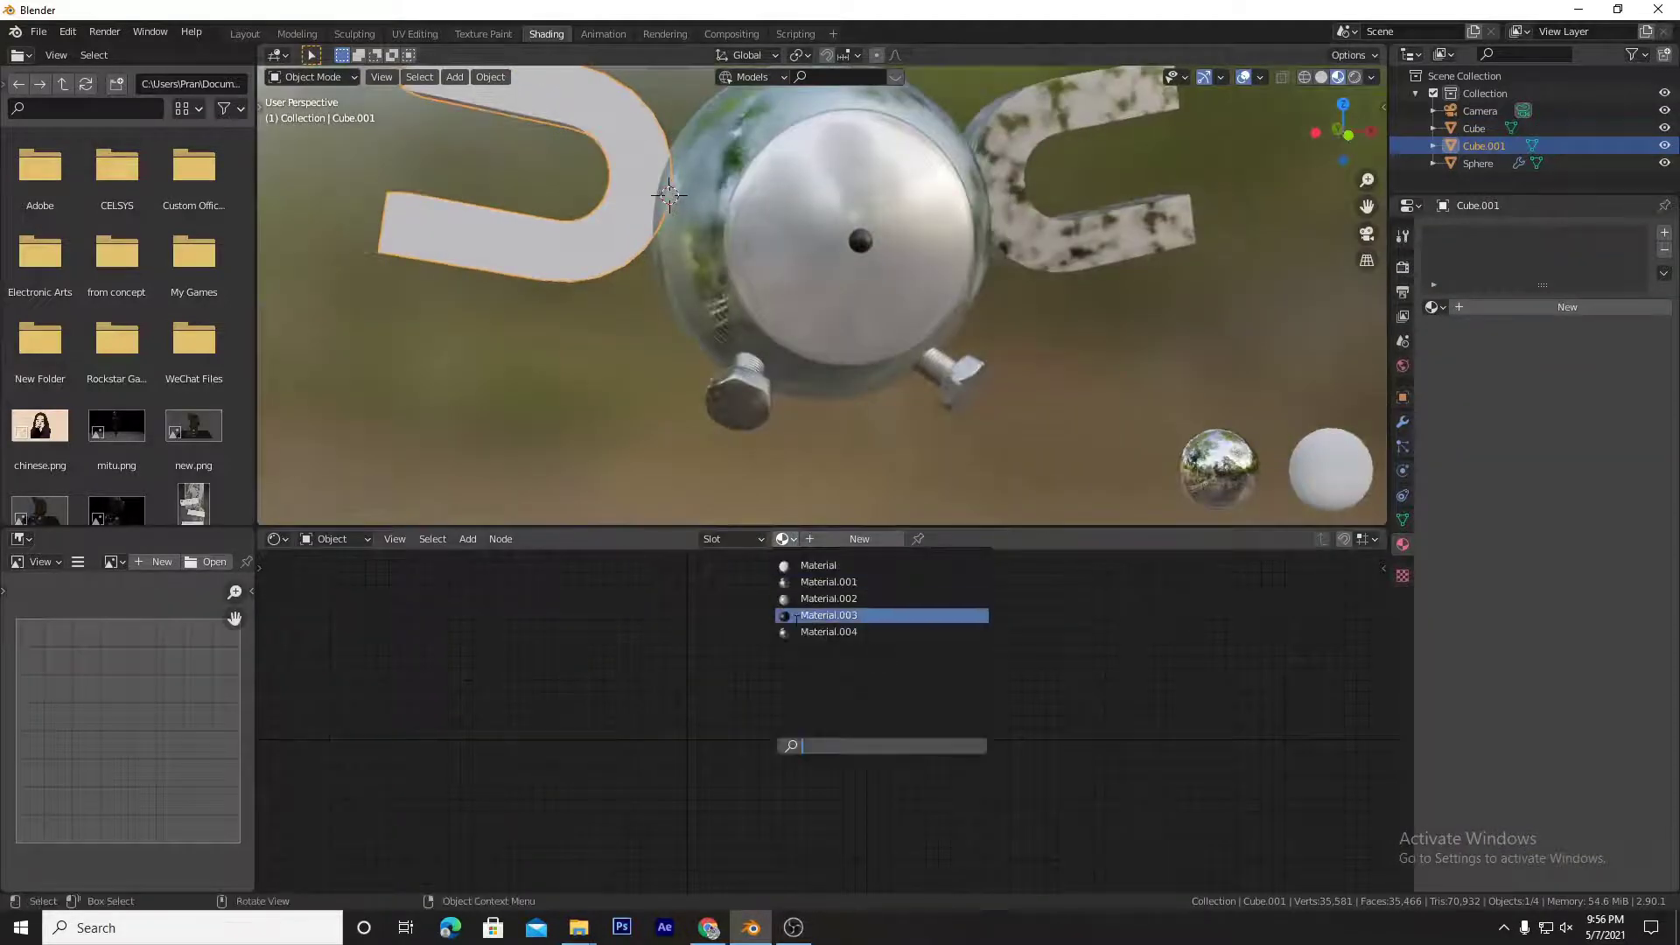
pyautogui.click(825, 616)
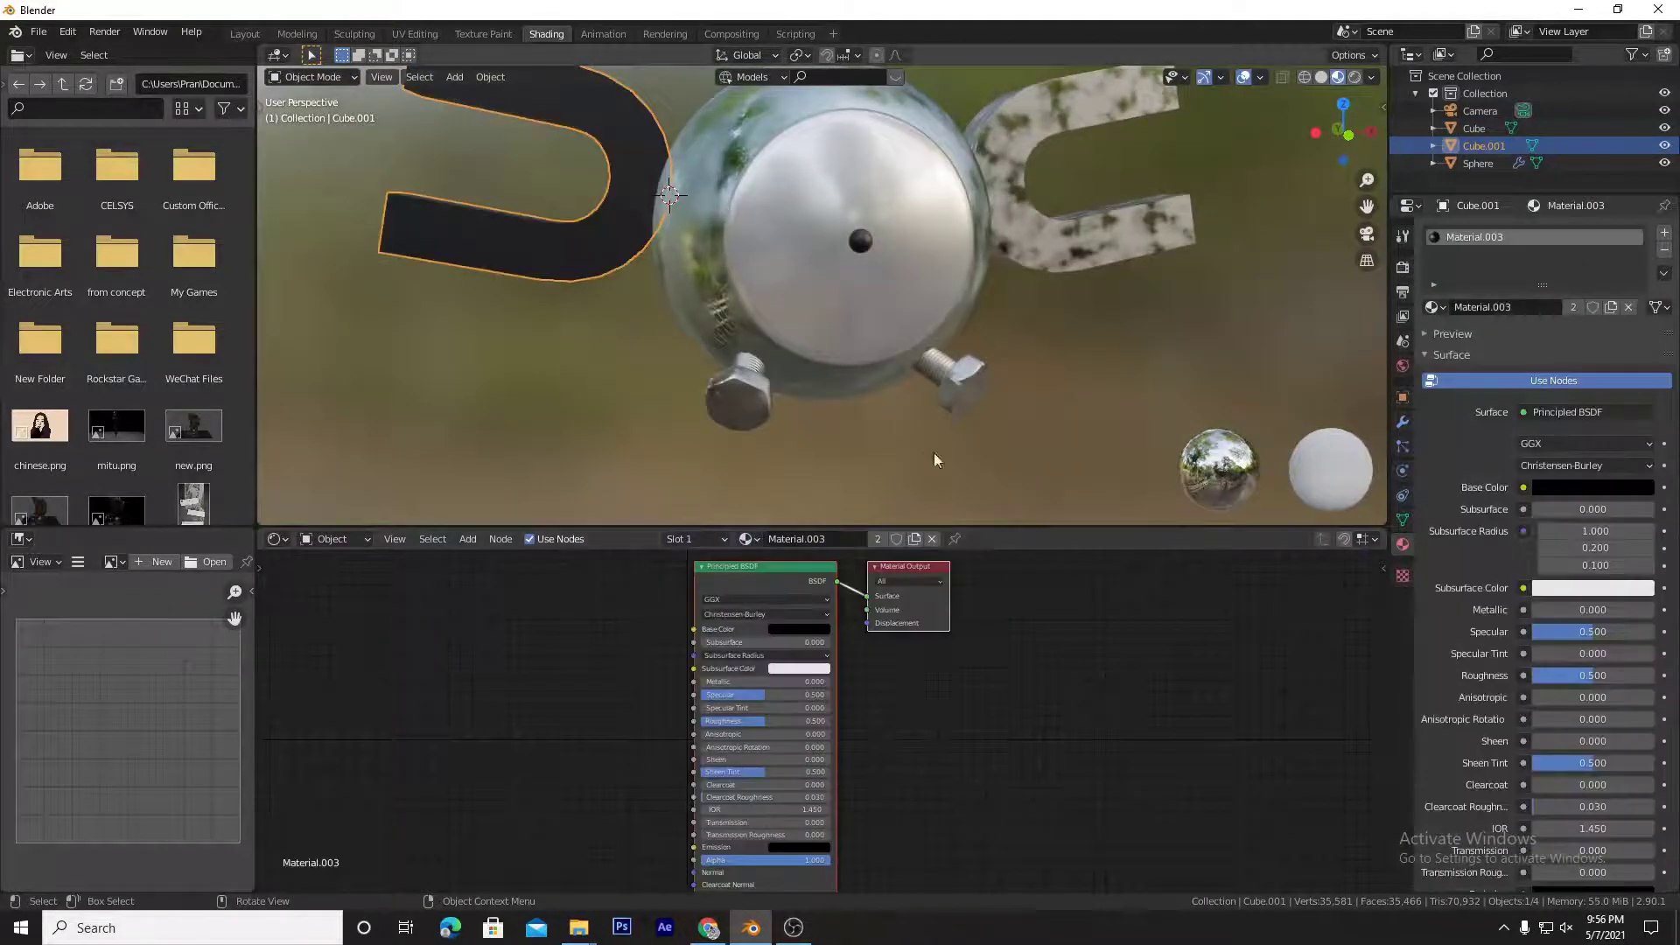
pyautogui.click(746, 539)
pyautogui.click(806, 630)
# Step: Examine the textured arches, bolts and sphere body up close and from several angles
pyautogui.scroll(4, 982, 303)
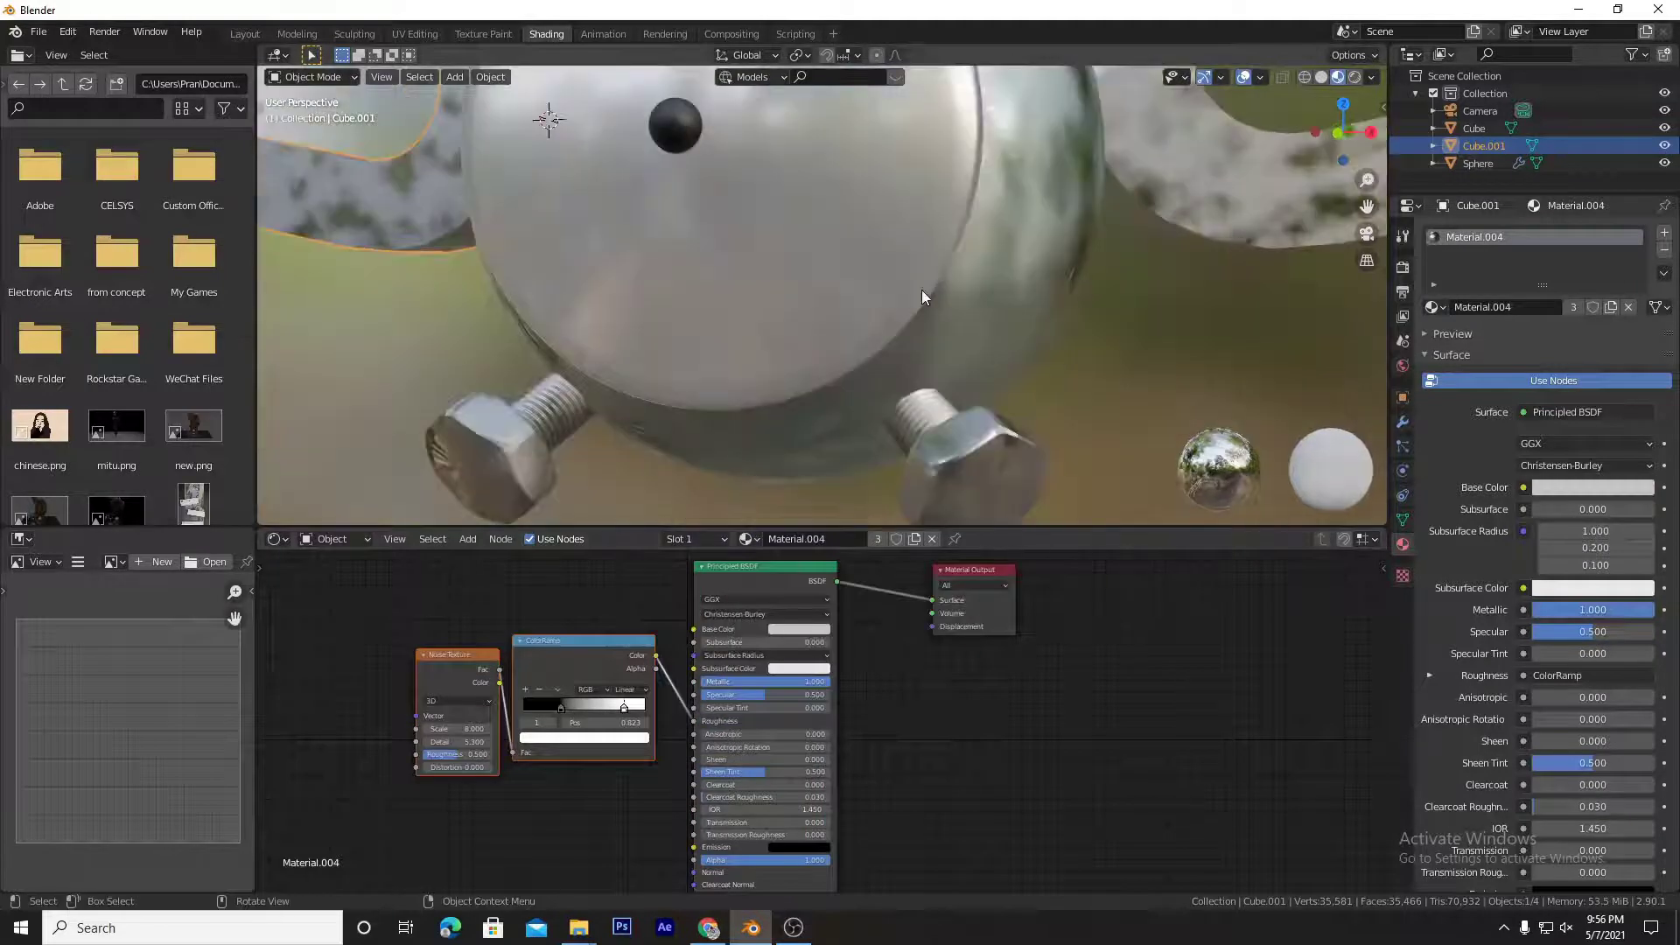
pyautogui.scroll(-7, 921, 290)
pyautogui.scroll(5, 922, 290)
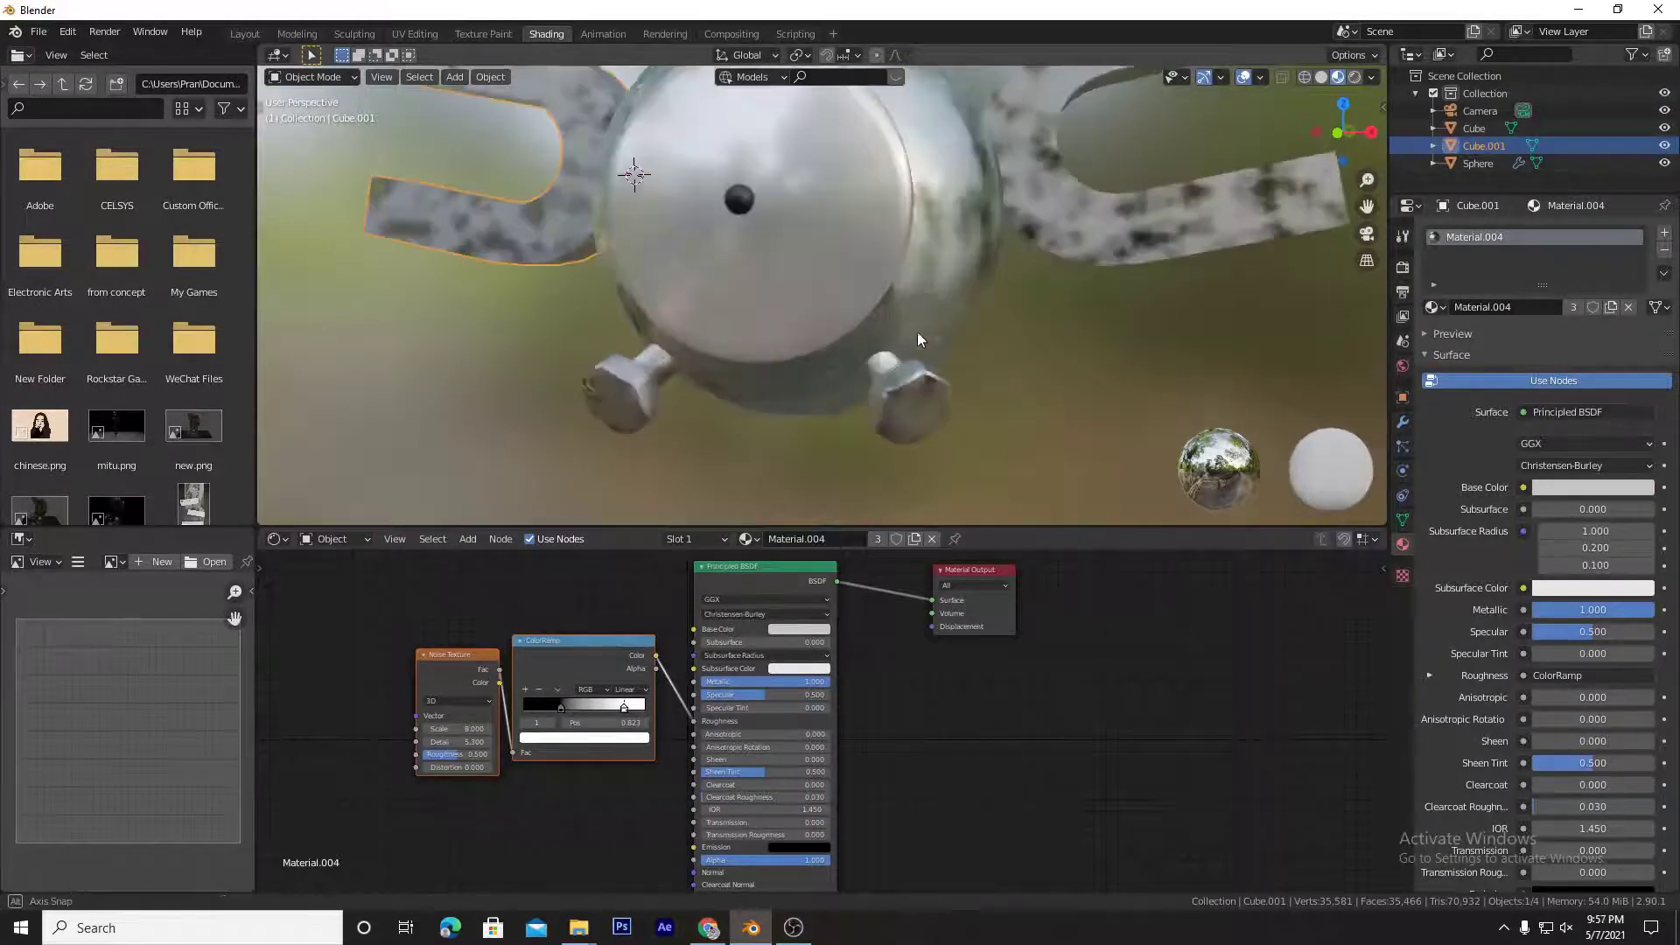
pyautogui.moveTo(917, 333); pyautogui.dragTo(872, 377, button='middle')
pyautogui.moveTo(1062, 294); pyautogui.dragTo(777, 282, button='middle')
pyautogui.scroll(4, 1064, 339)
pyautogui.scroll(-6, 805, 382)
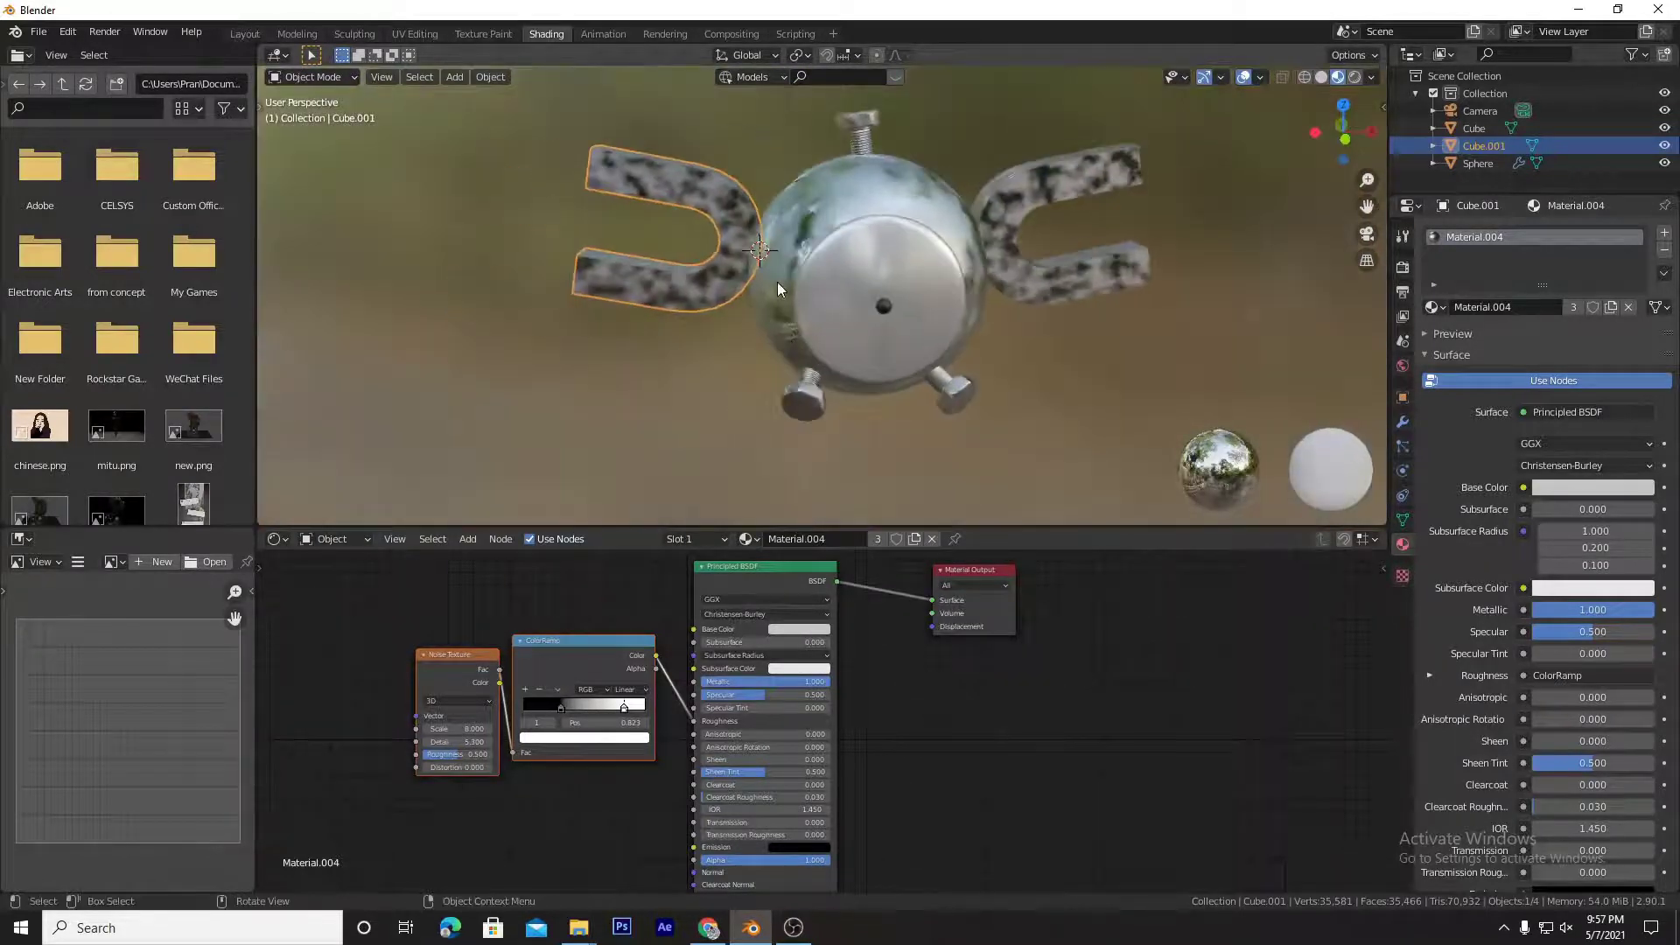
# Step: Add an edge loop near the open end of each arm of the left-hand arch in Edit Mode
pyautogui.press('Tab')
pyautogui.hotkey('ctrl', 'r')
pyautogui.click(624, 179)
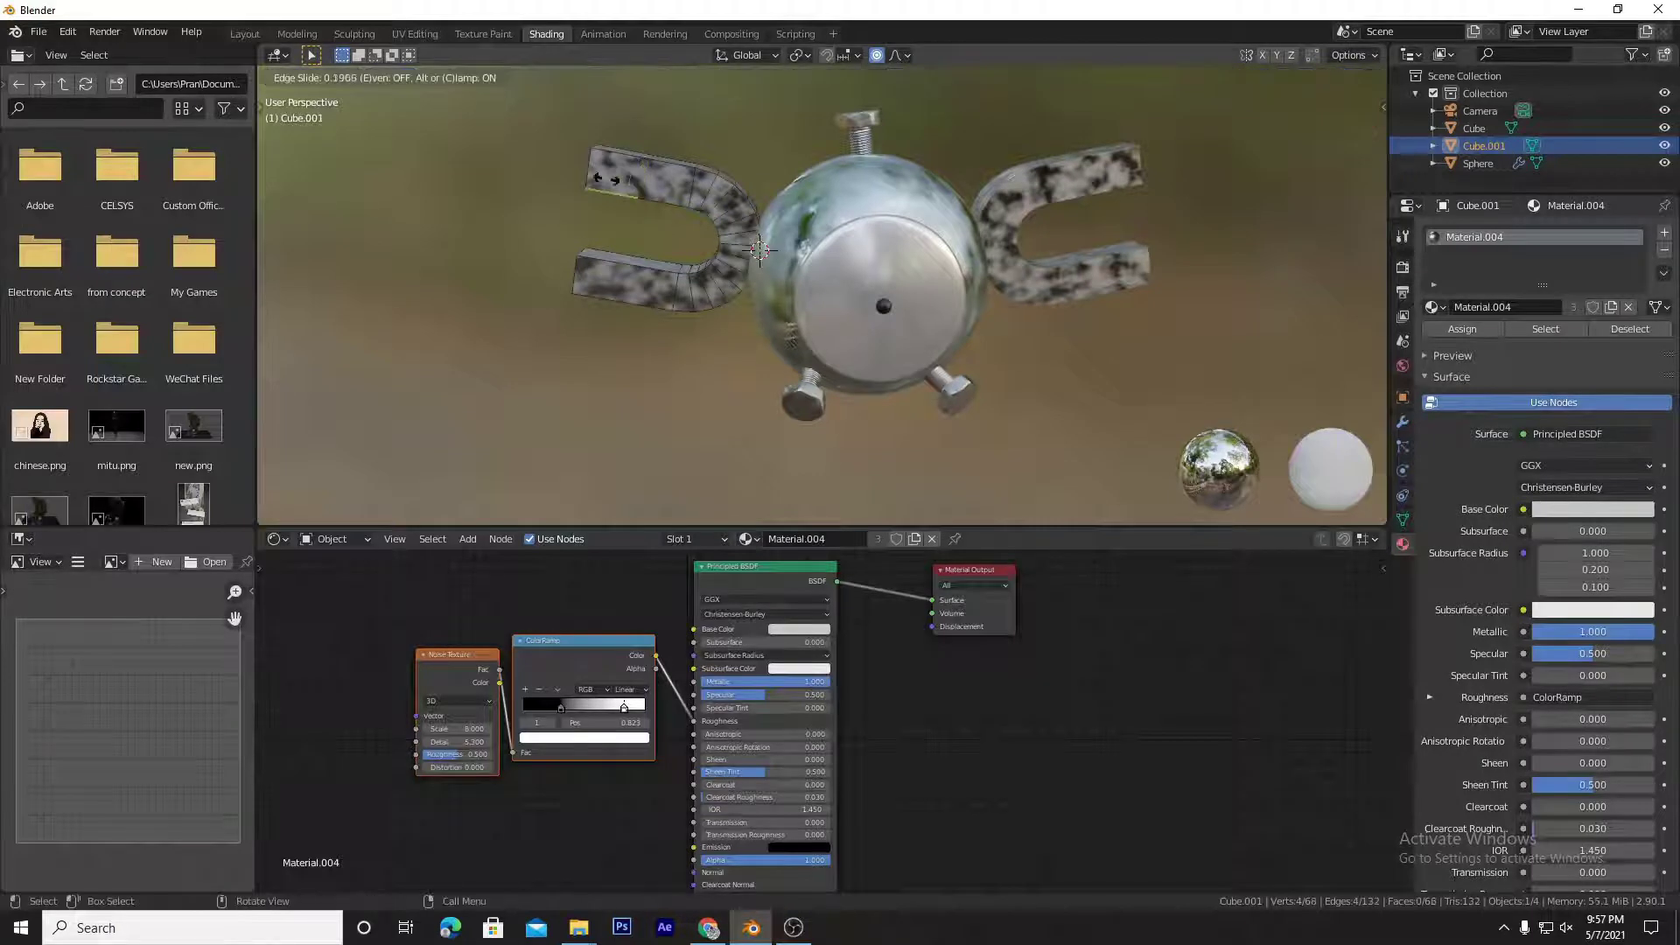
pyautogui.click(607, 189)
pyautogui.hotkey('ctrl', 'r')
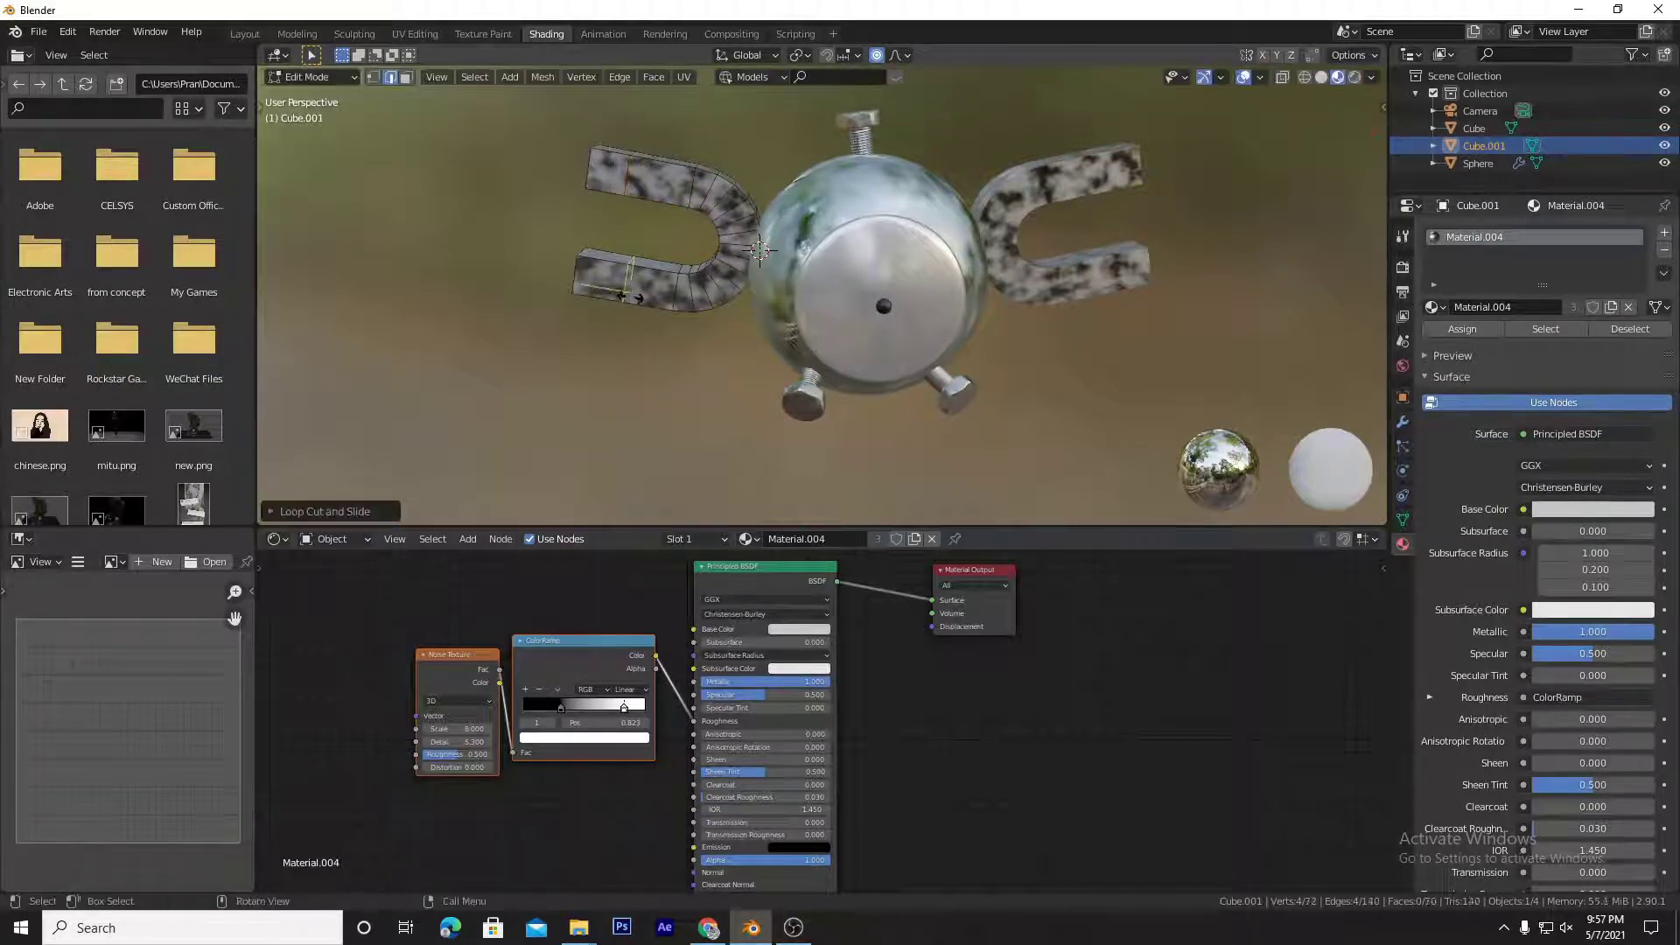
pyautogui.click(630, 294)
pyautogui.click(617, 294)
pyautogui.press('Tab')
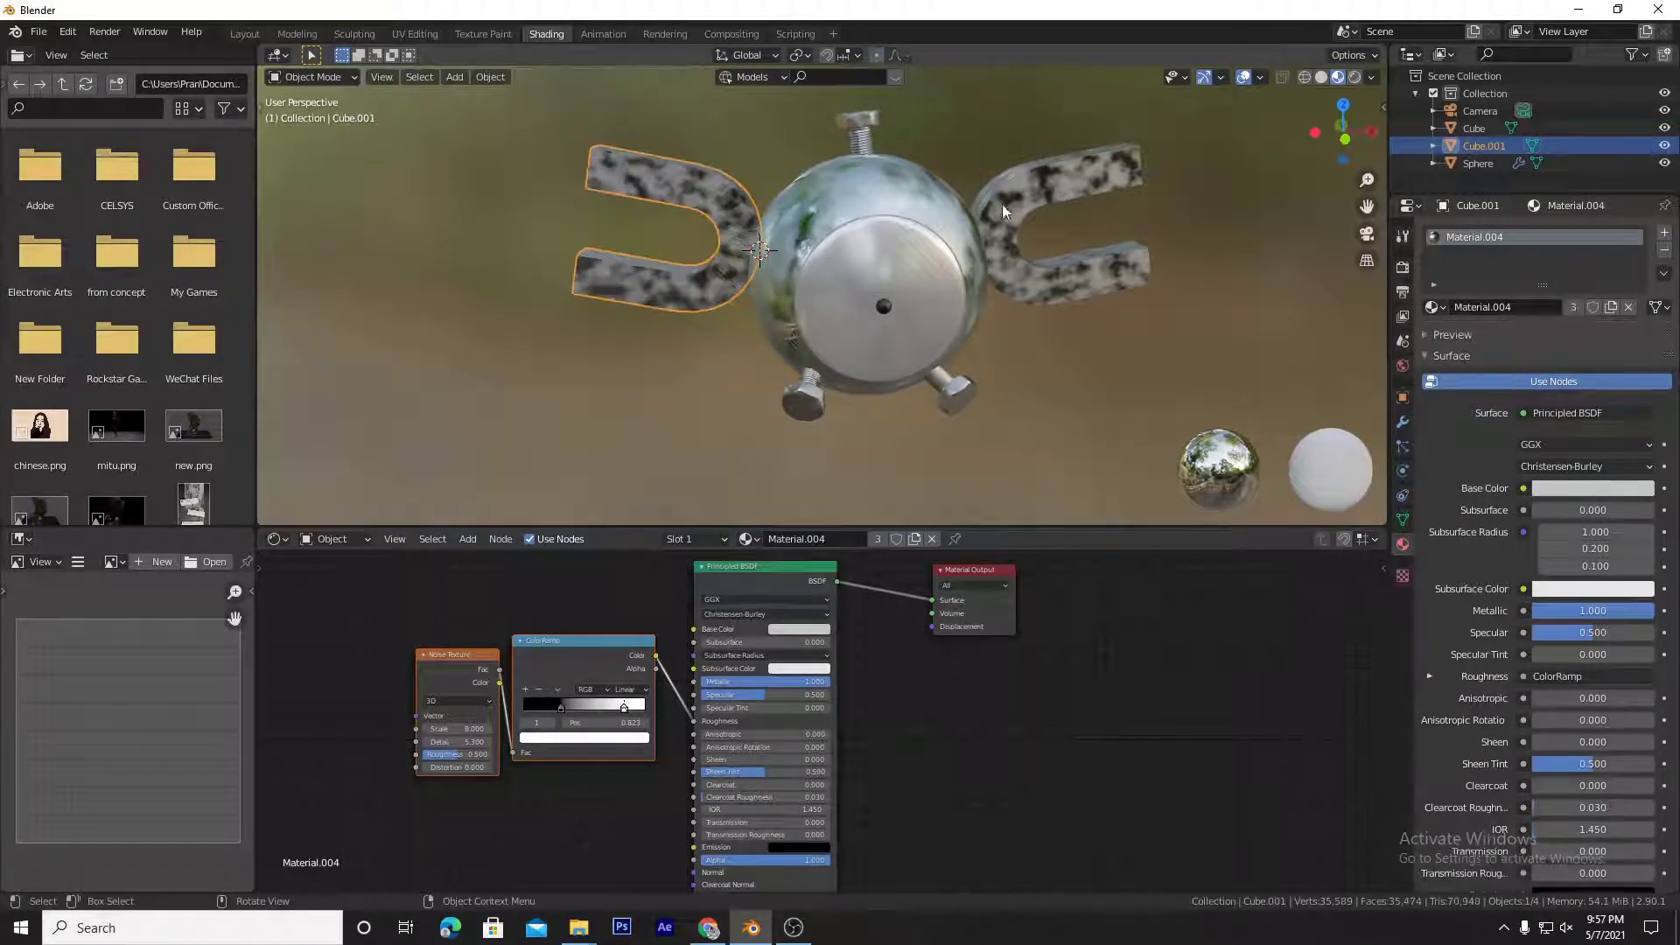
# Step: Add an edge loop near the open end of each arm of the right-hand U-shaped arch
pyautogui.click(1066, 203)
pyautogui.press('Tab')
pyautogui.hotkey('ctrl', 'r')
pyautogui.click(1120, 179)
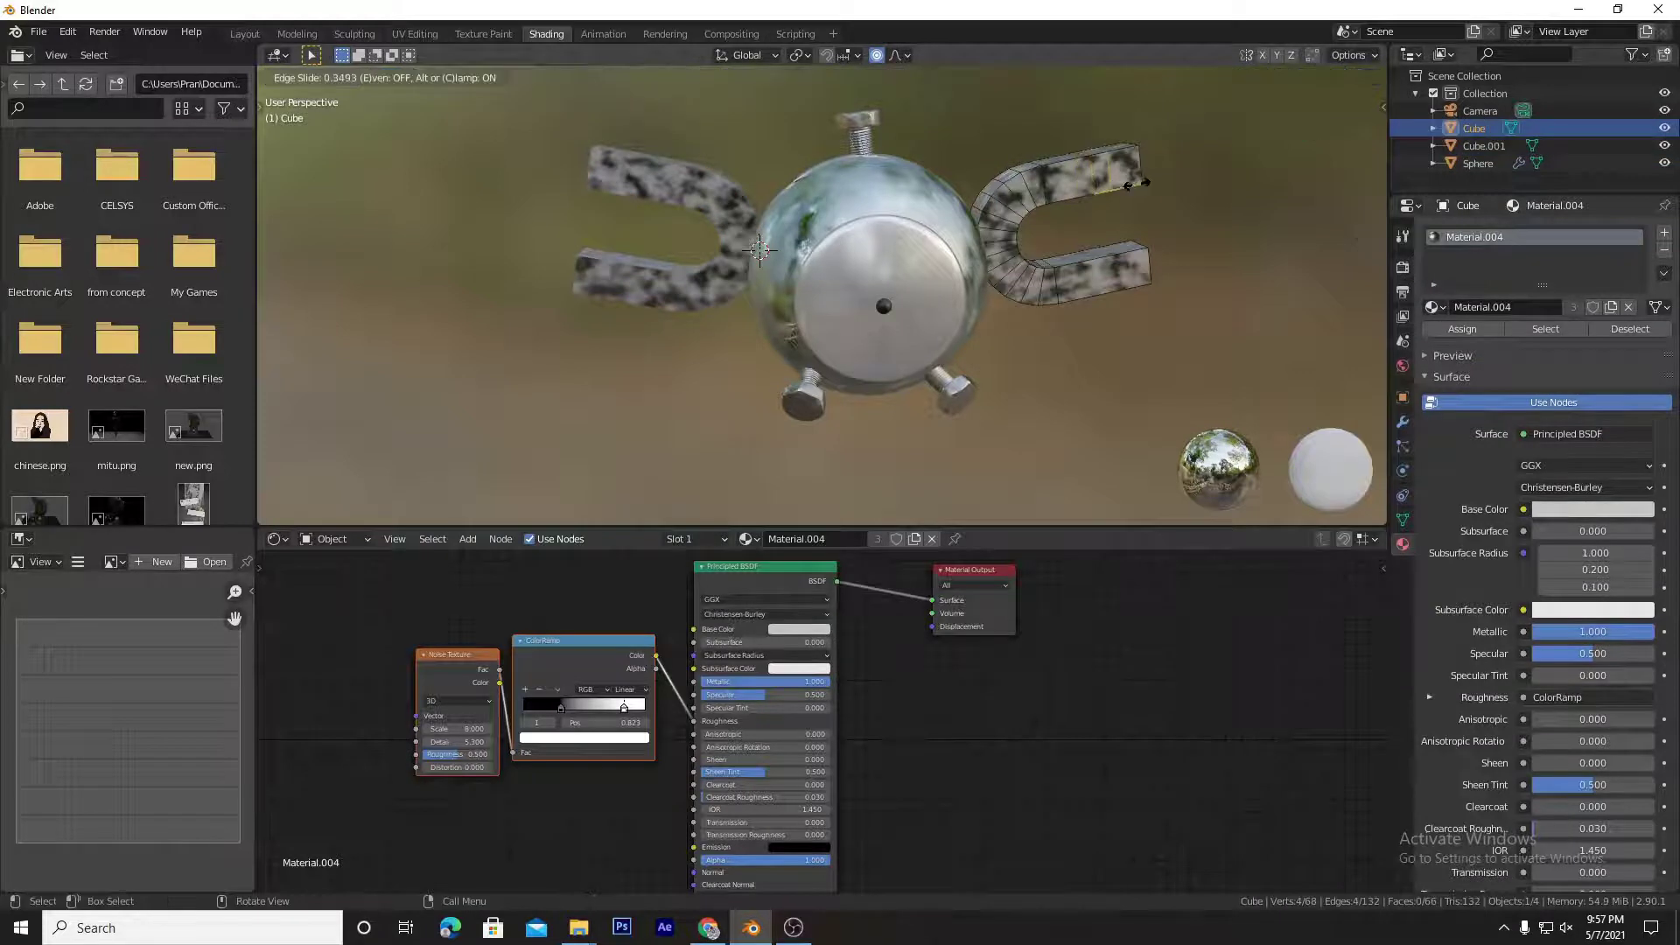
pyautogui.click(1138, 182)
pyautogui.hotkey('ctrl', 'r')
pyautogui.click(1119, 280)
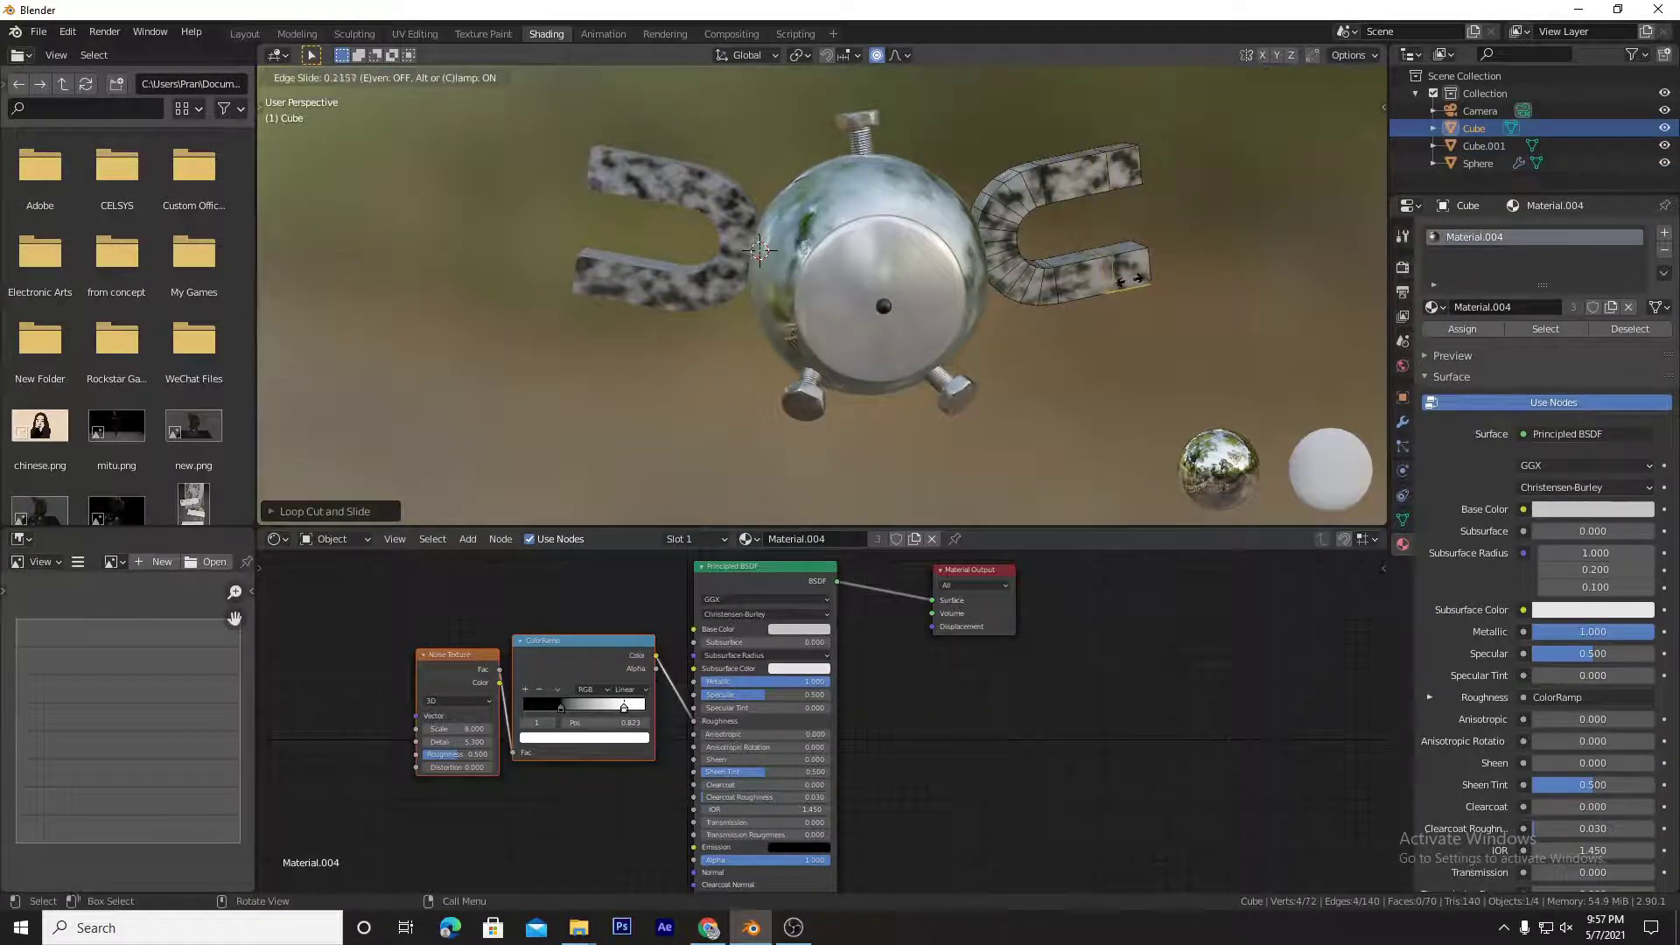
pyautogui.click(1130, 280)
pyautogui.press('Tab')
pyautogui.moveTo(1024, 315); pyautogui.dragTo(1107, 294, button='middle')
pyautogui.press('Tab')
pyautogui.moveTo(796, 258); pyautogui.dragTo(740, 271, button='middle')
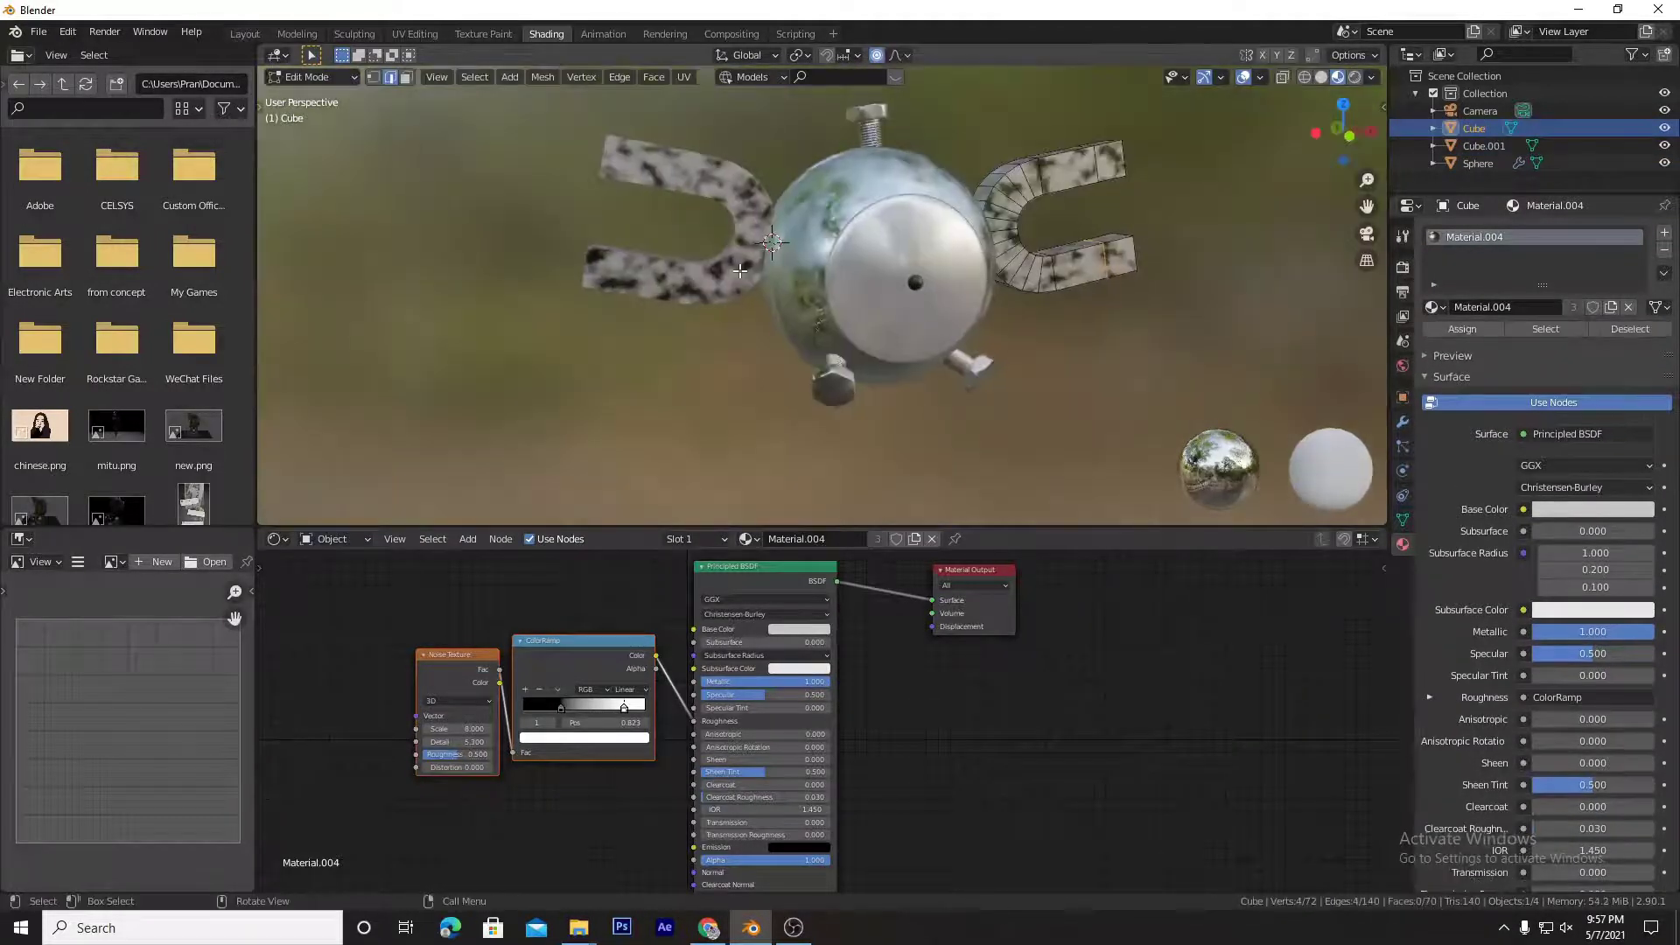
pyautogui.press('Tab')
# Step: Assign a new red material with Metallic 1.000 to the upper arm's end faces on the left-hand arch
pyautogui.press('KP_1')
pyautogui.click(723, 192)
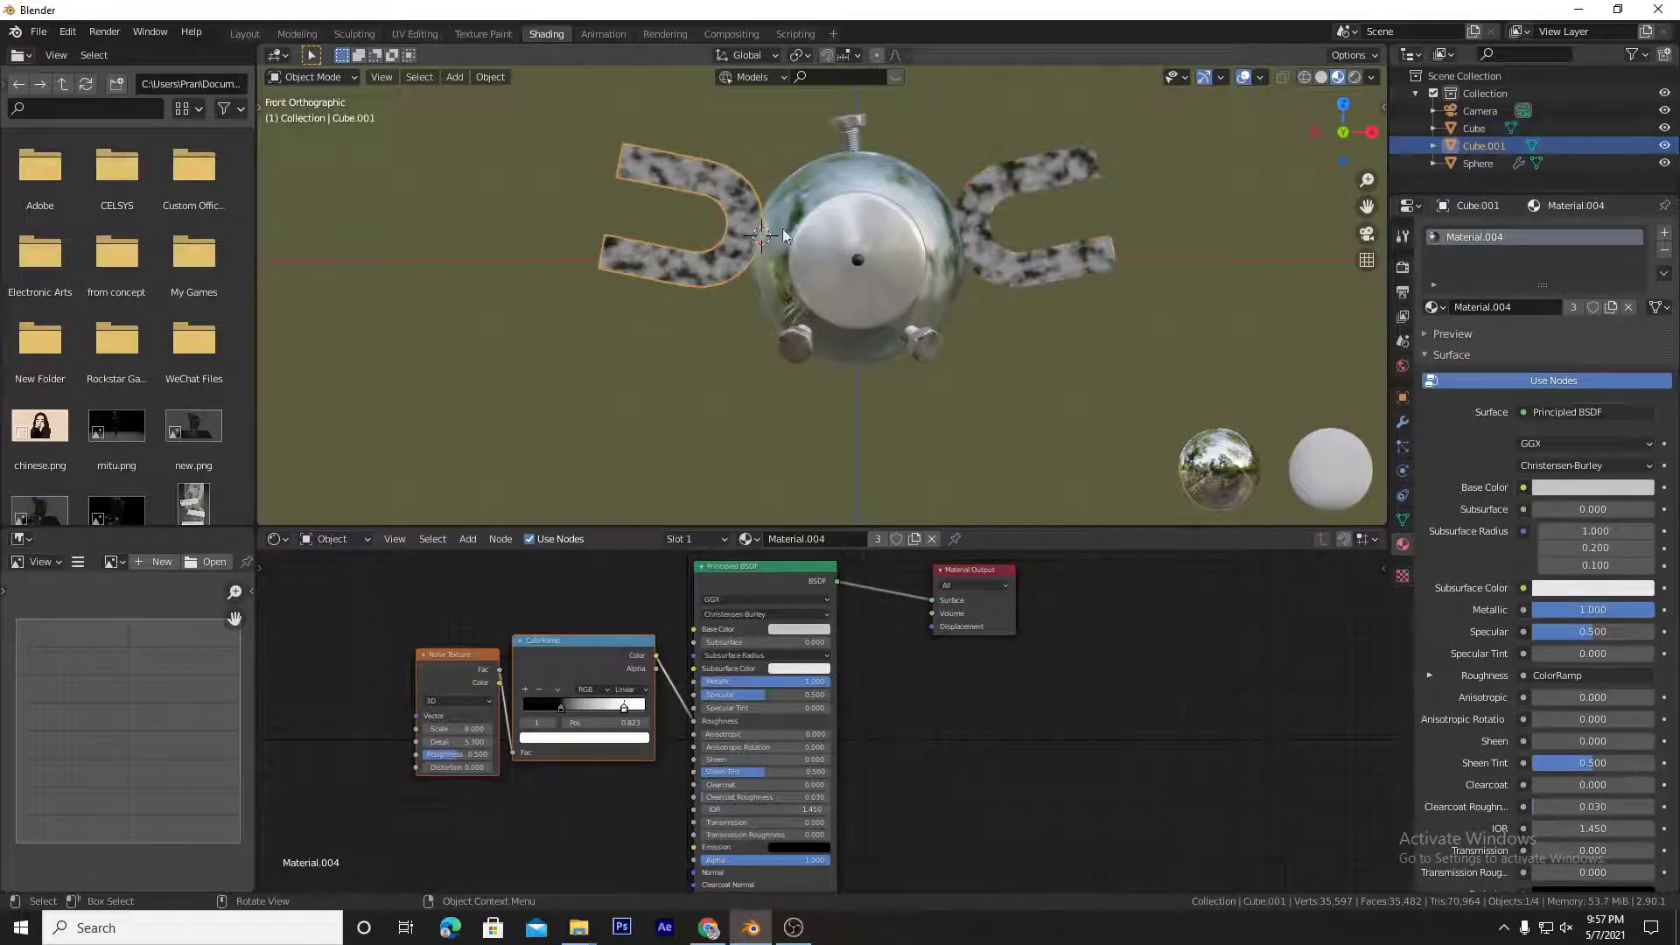
pyautogui.press('Tab')
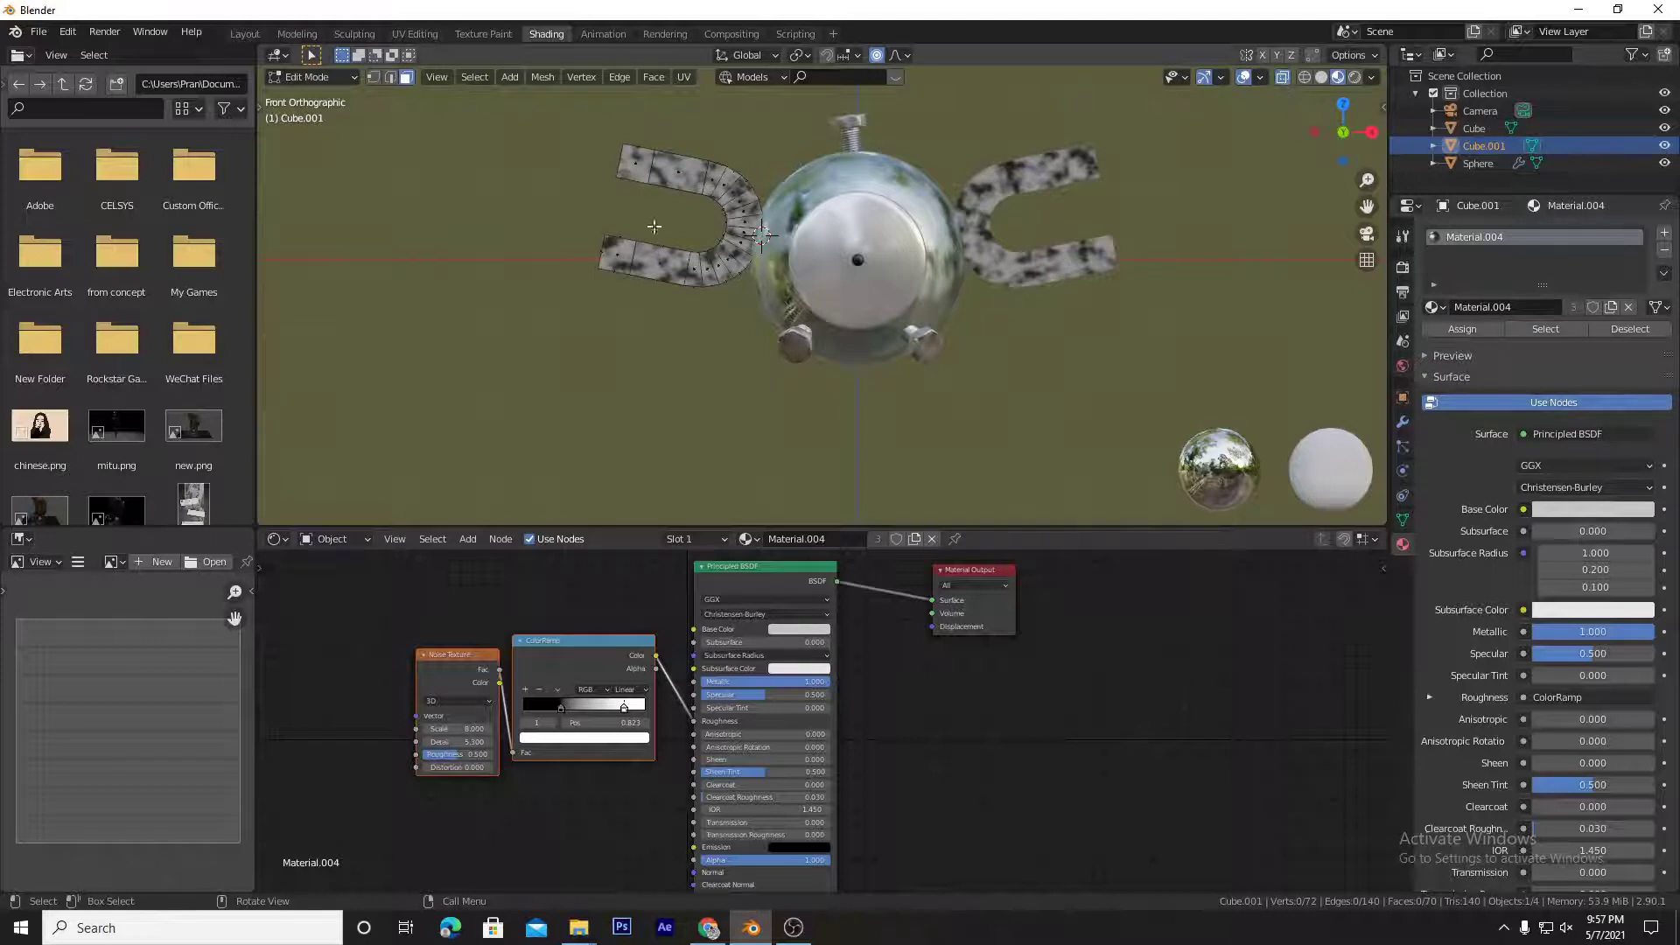
pyautogui.moveTo(653, 122); pyautogui.dragTo(577, 208)
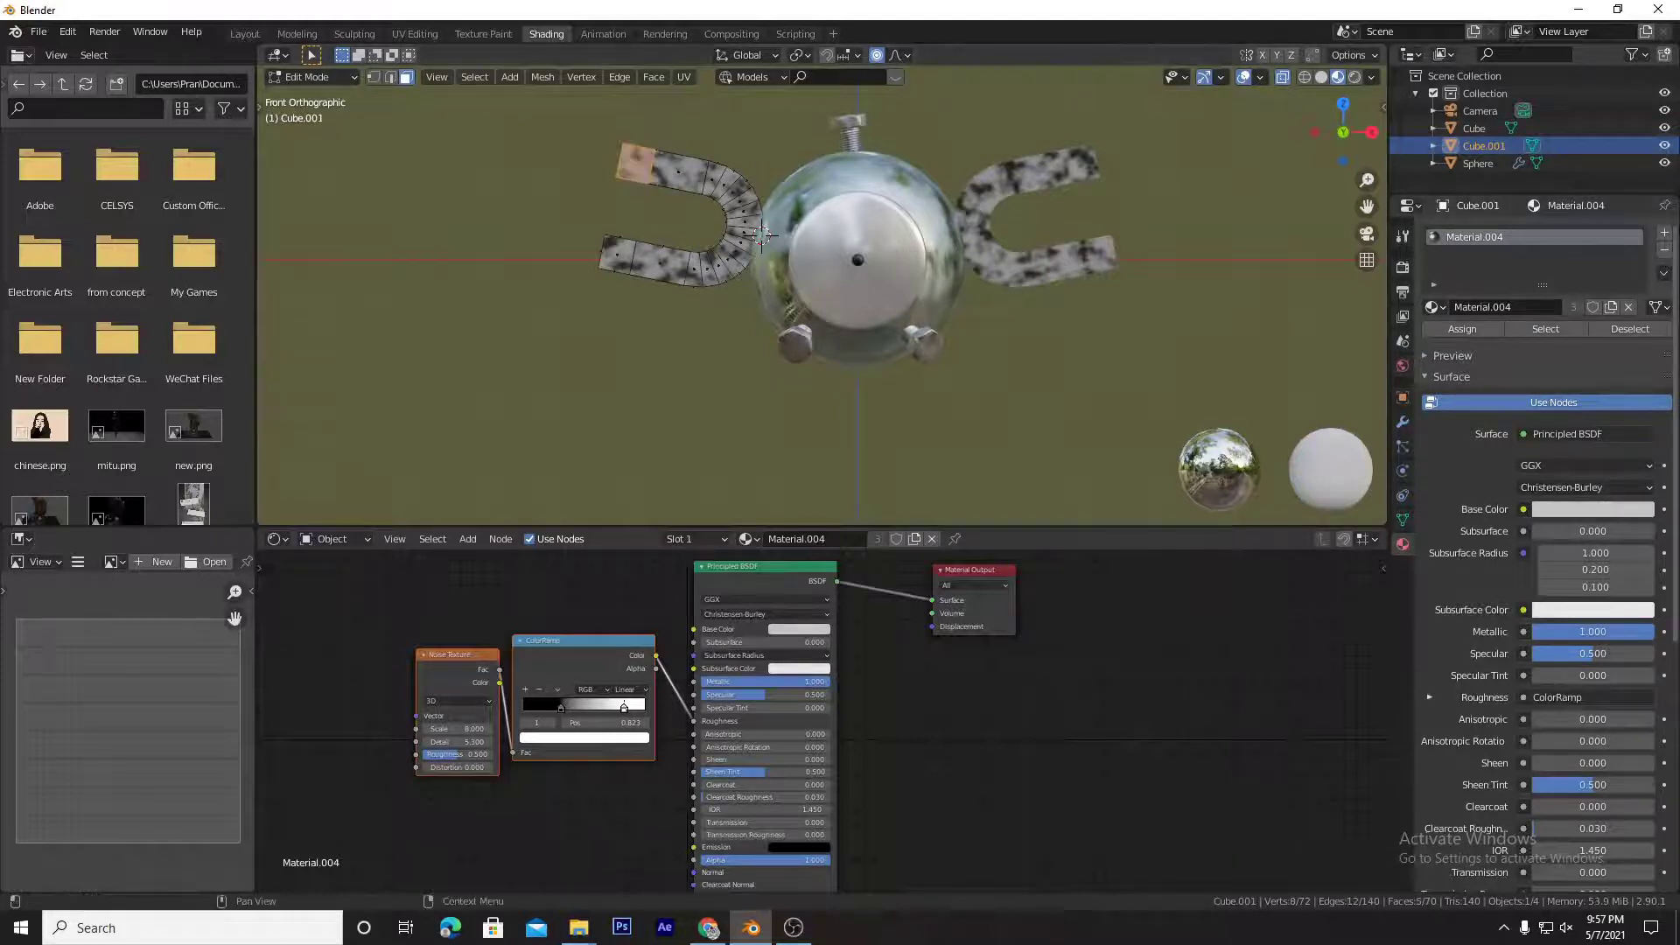
pyautogui.click(1667, 235)
pyautogui.click(1545, 340)
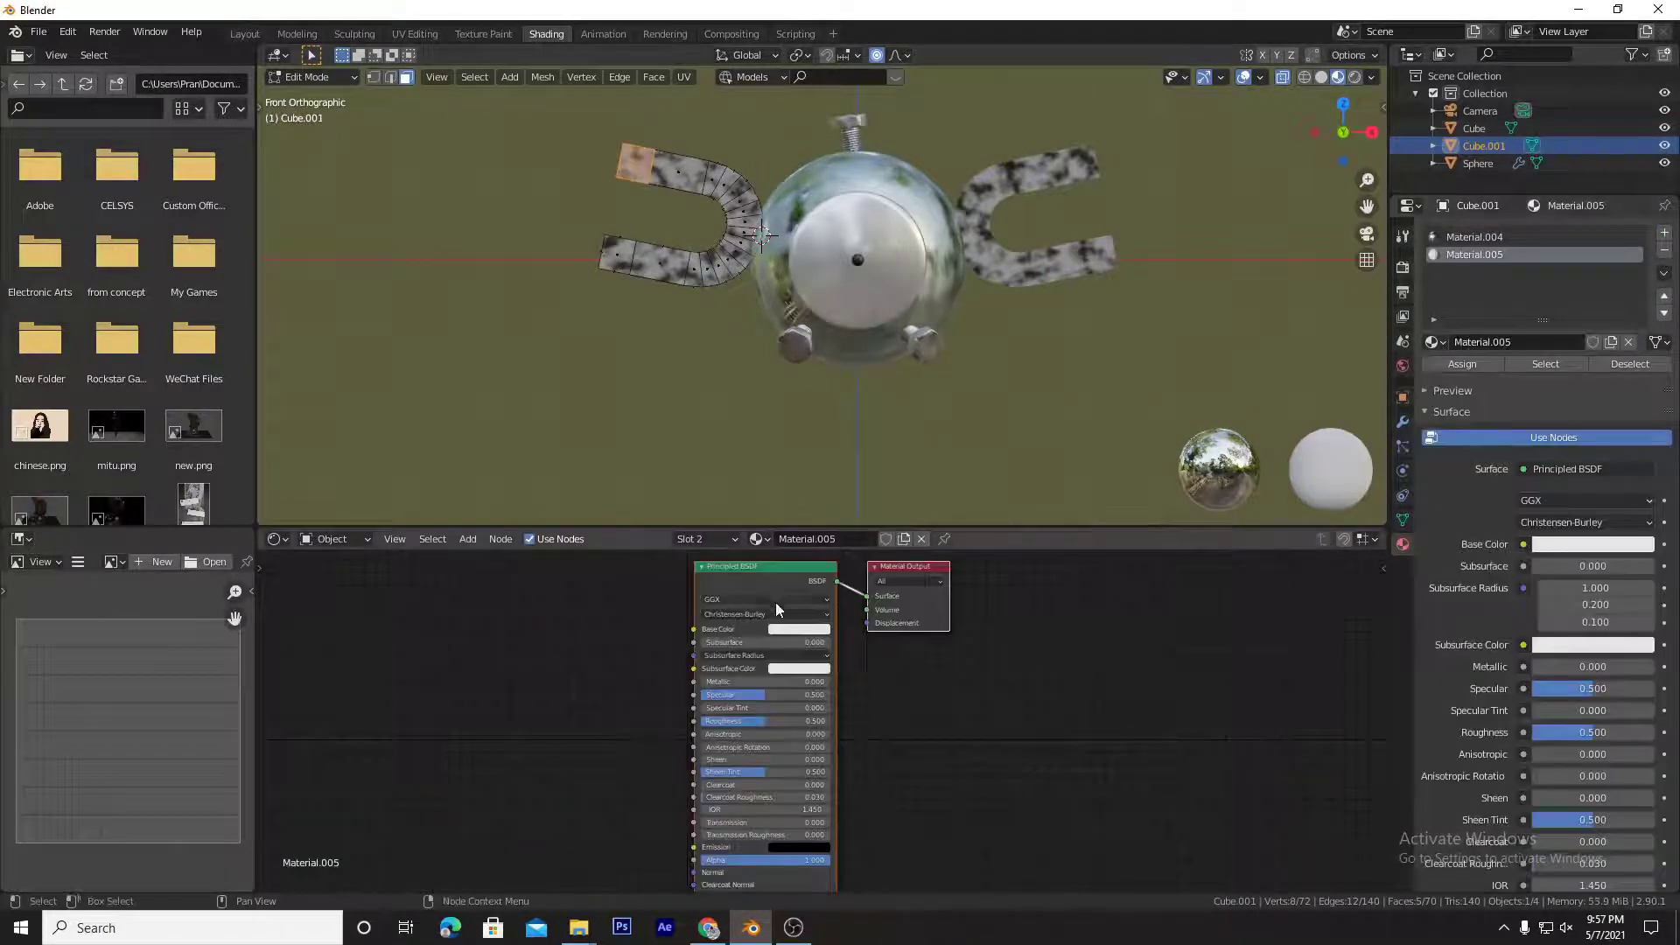
pyautogui.click(800, 630)
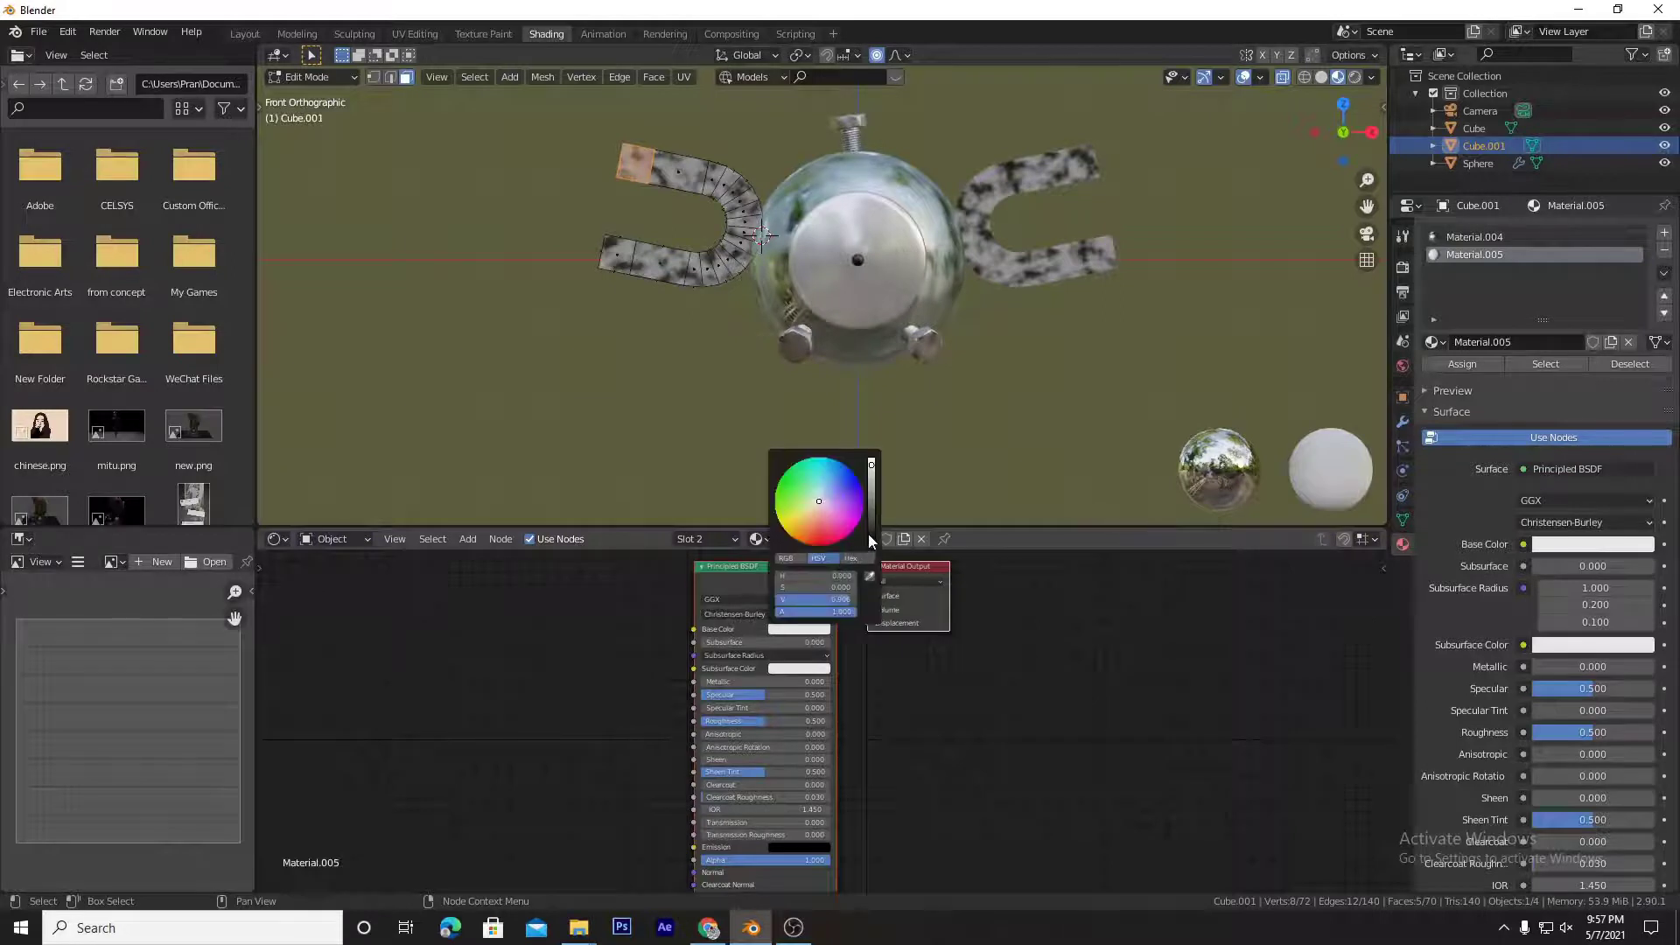
pyautogui.click(818, 535)
pyautogui.moveTo(770, 684); pyautogui.dragTo(830, 685)
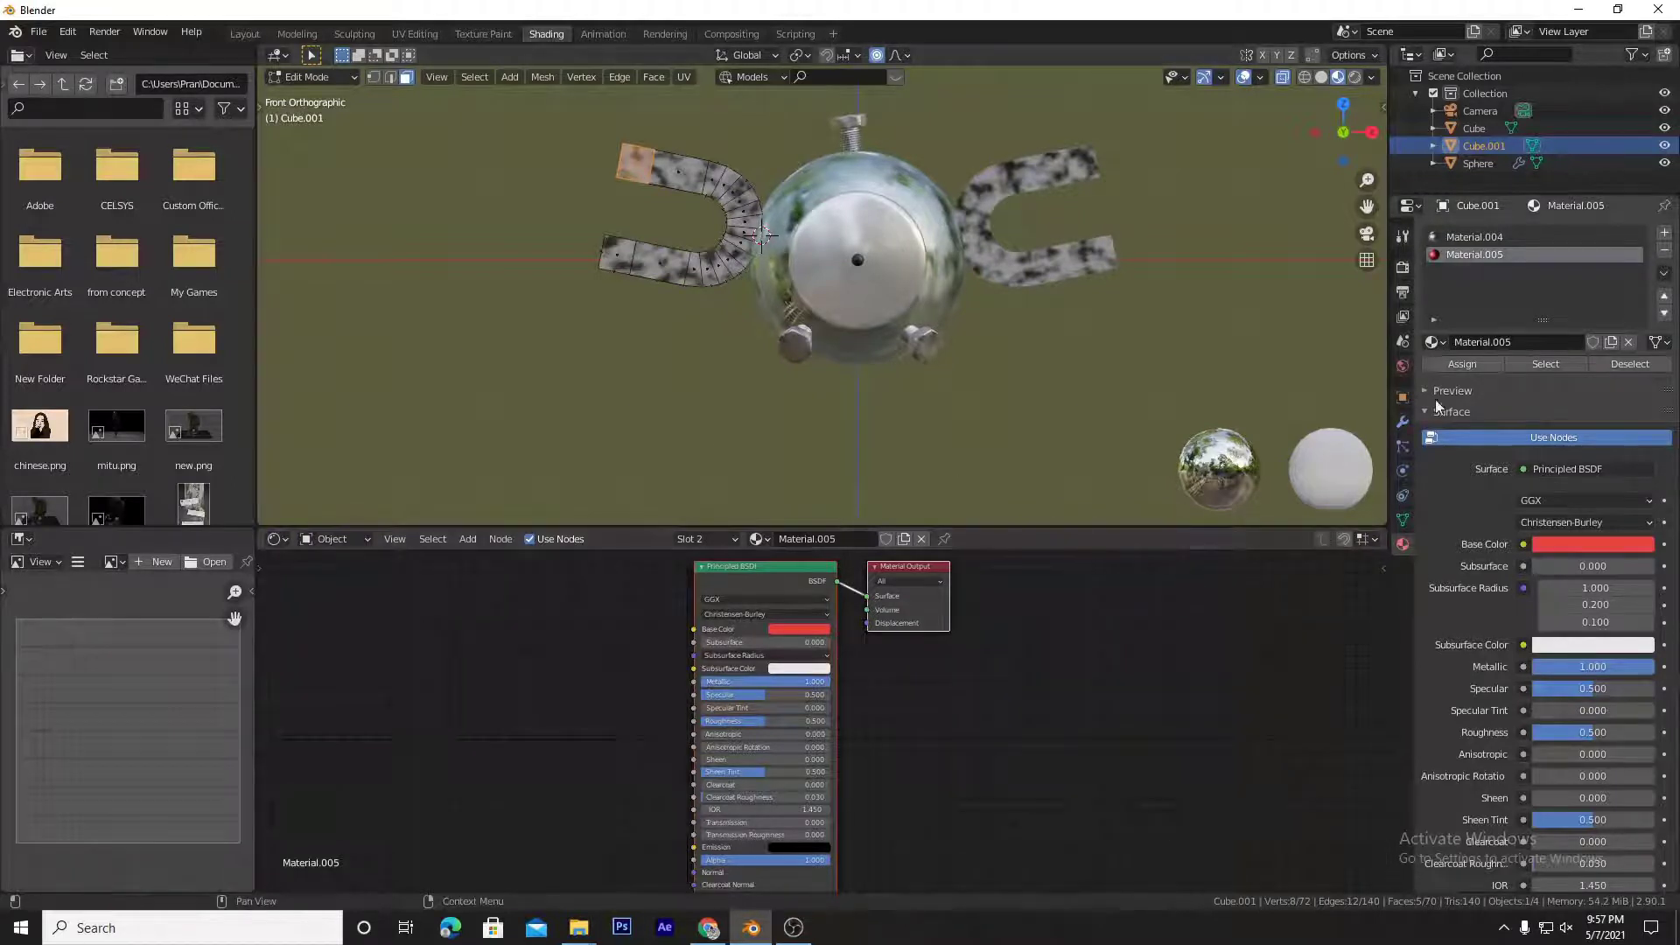
pyautogui.press('Tab')
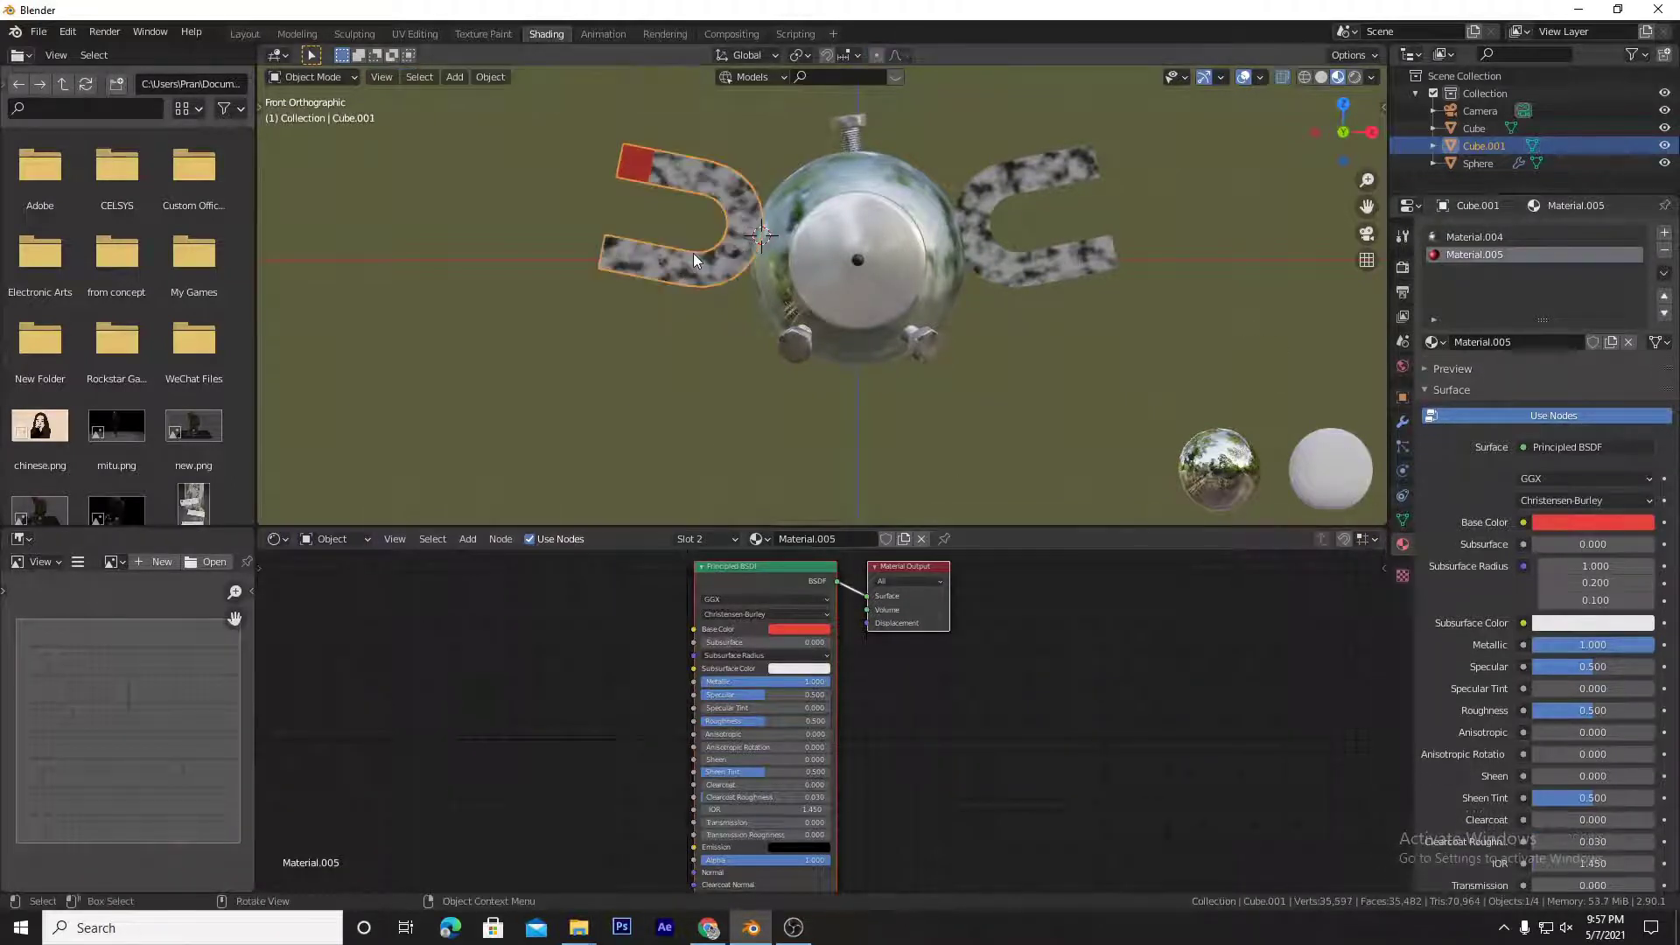
# Step: Assign a new cyan material with Metallic 1.000 to the lower arm's end faces on the left-hand arch
pyautogui.press('Tab')
pyautogui.moveTo(643, 211); pyautogui.dragTo(559, 297)
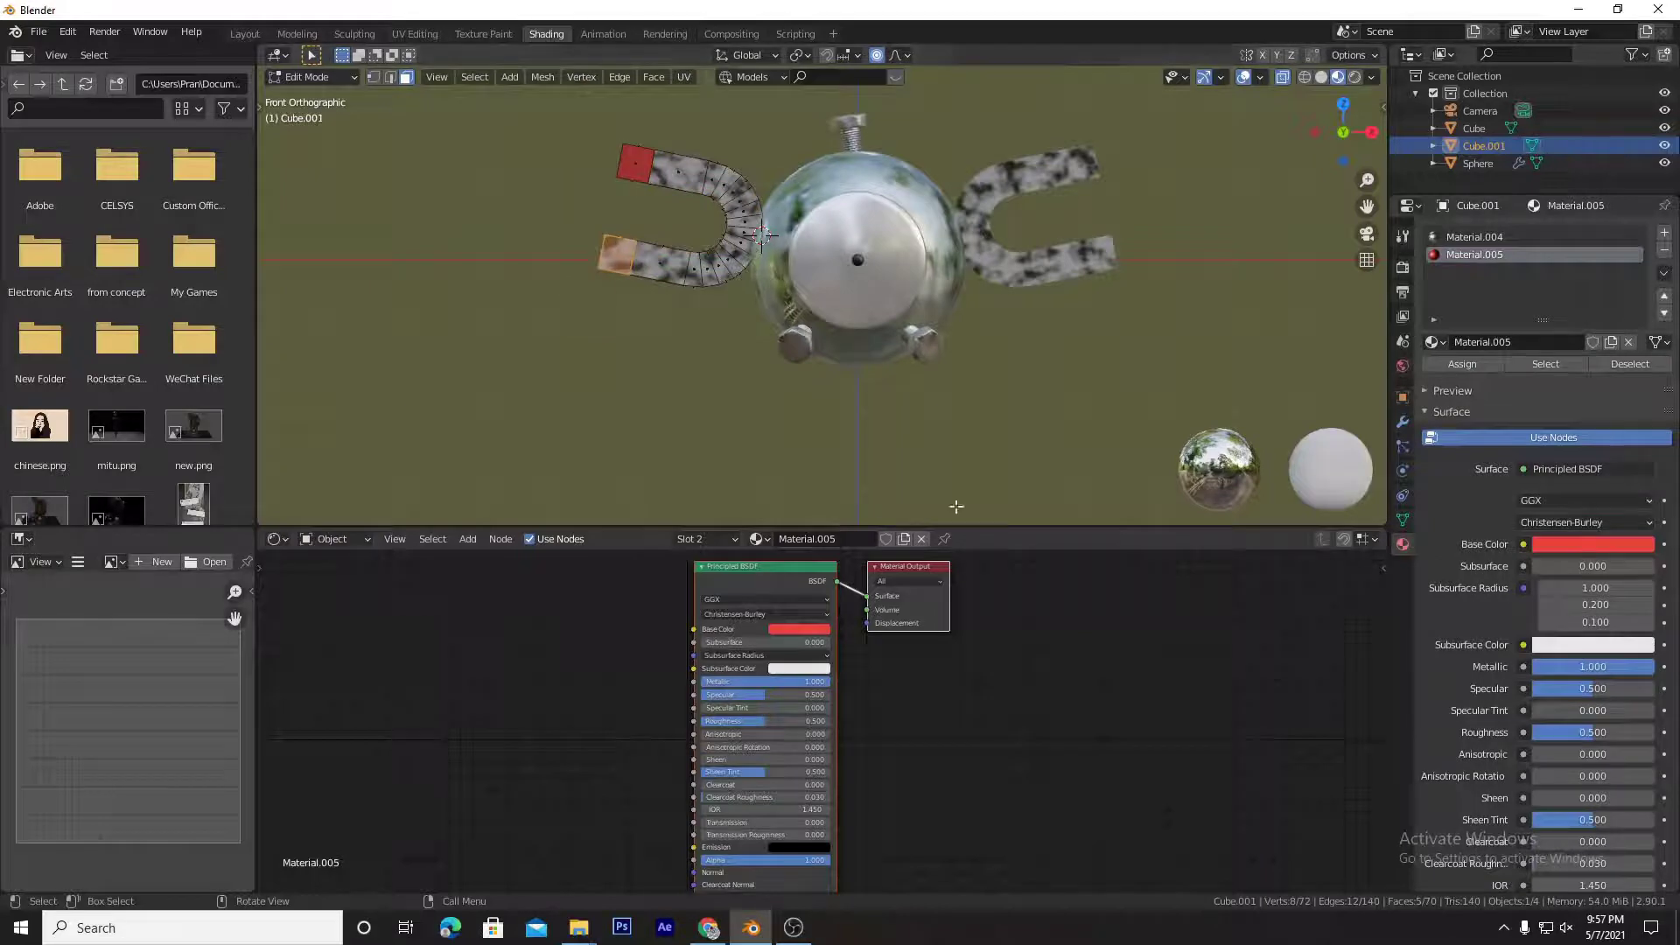
pyautogui.click(1664, 235)
pyautogui.click(1514, 342)
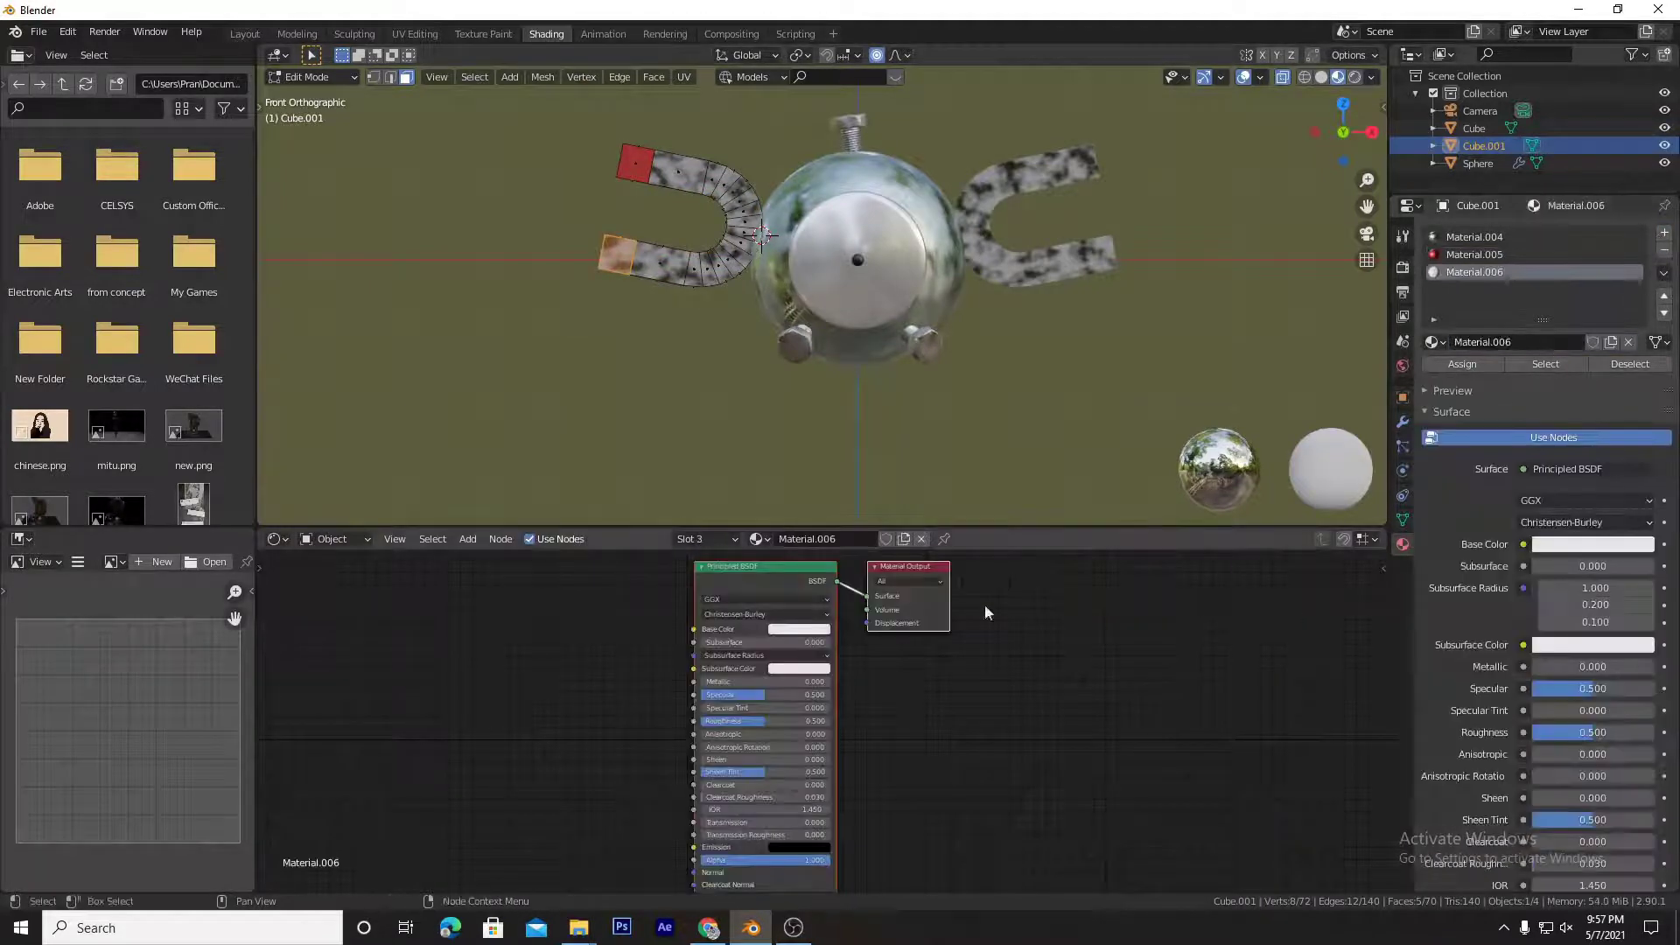
pyautogui.click(796, 629)
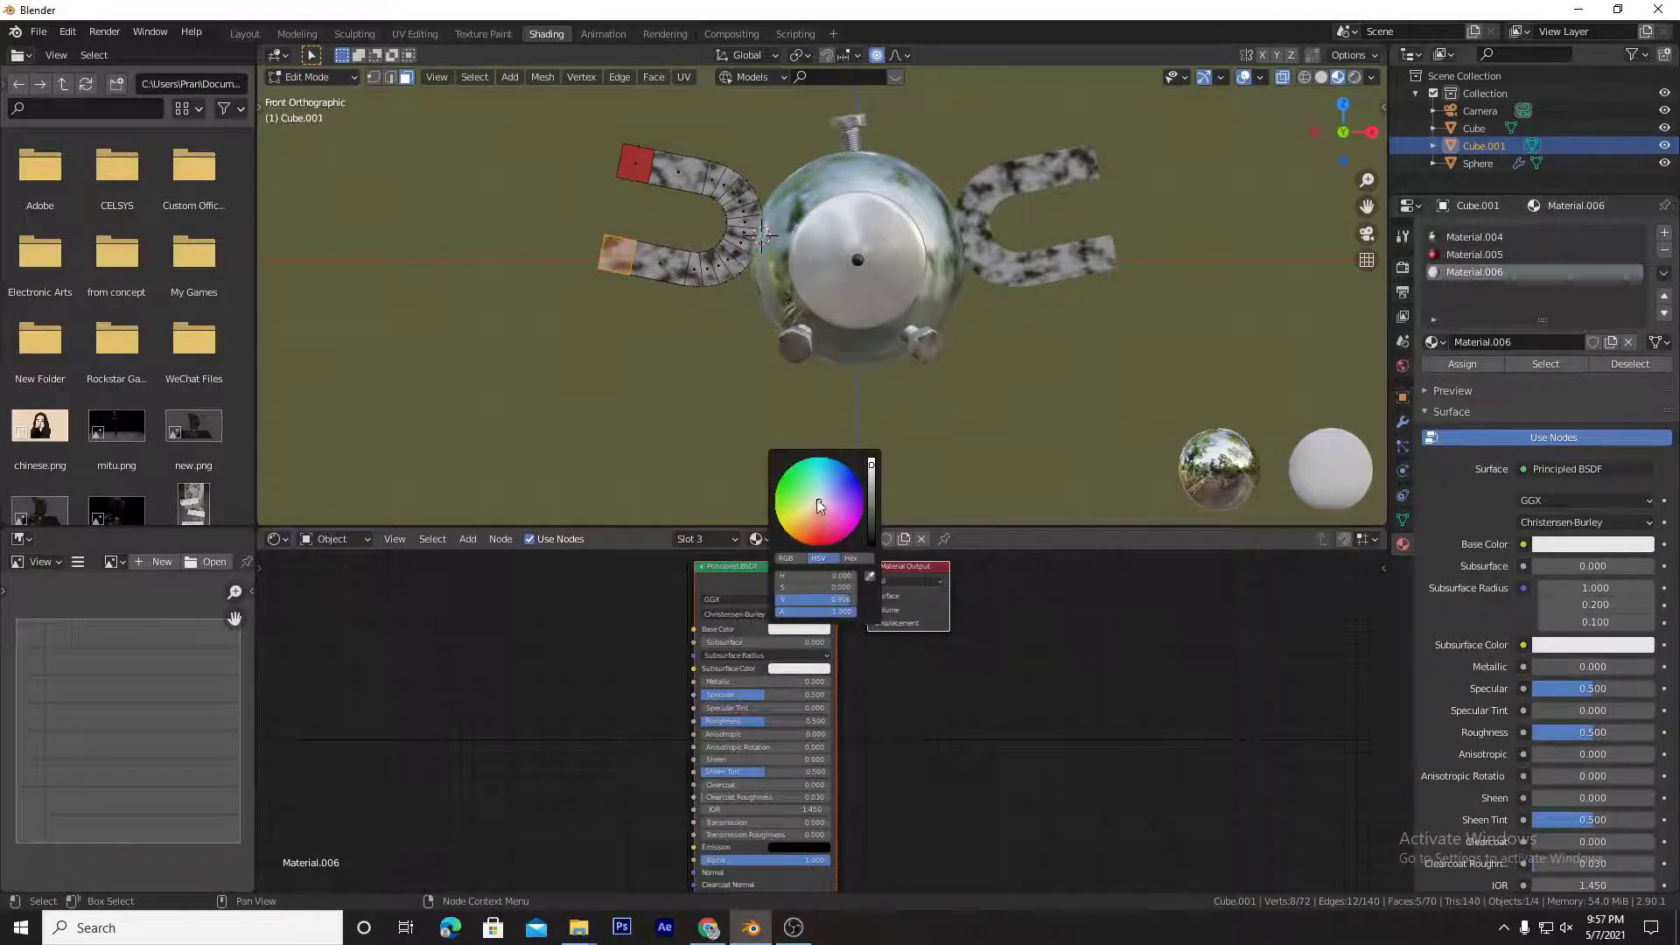
pyautogui.moveTo(820, 506); pyautogui.dragTo(820, 475)
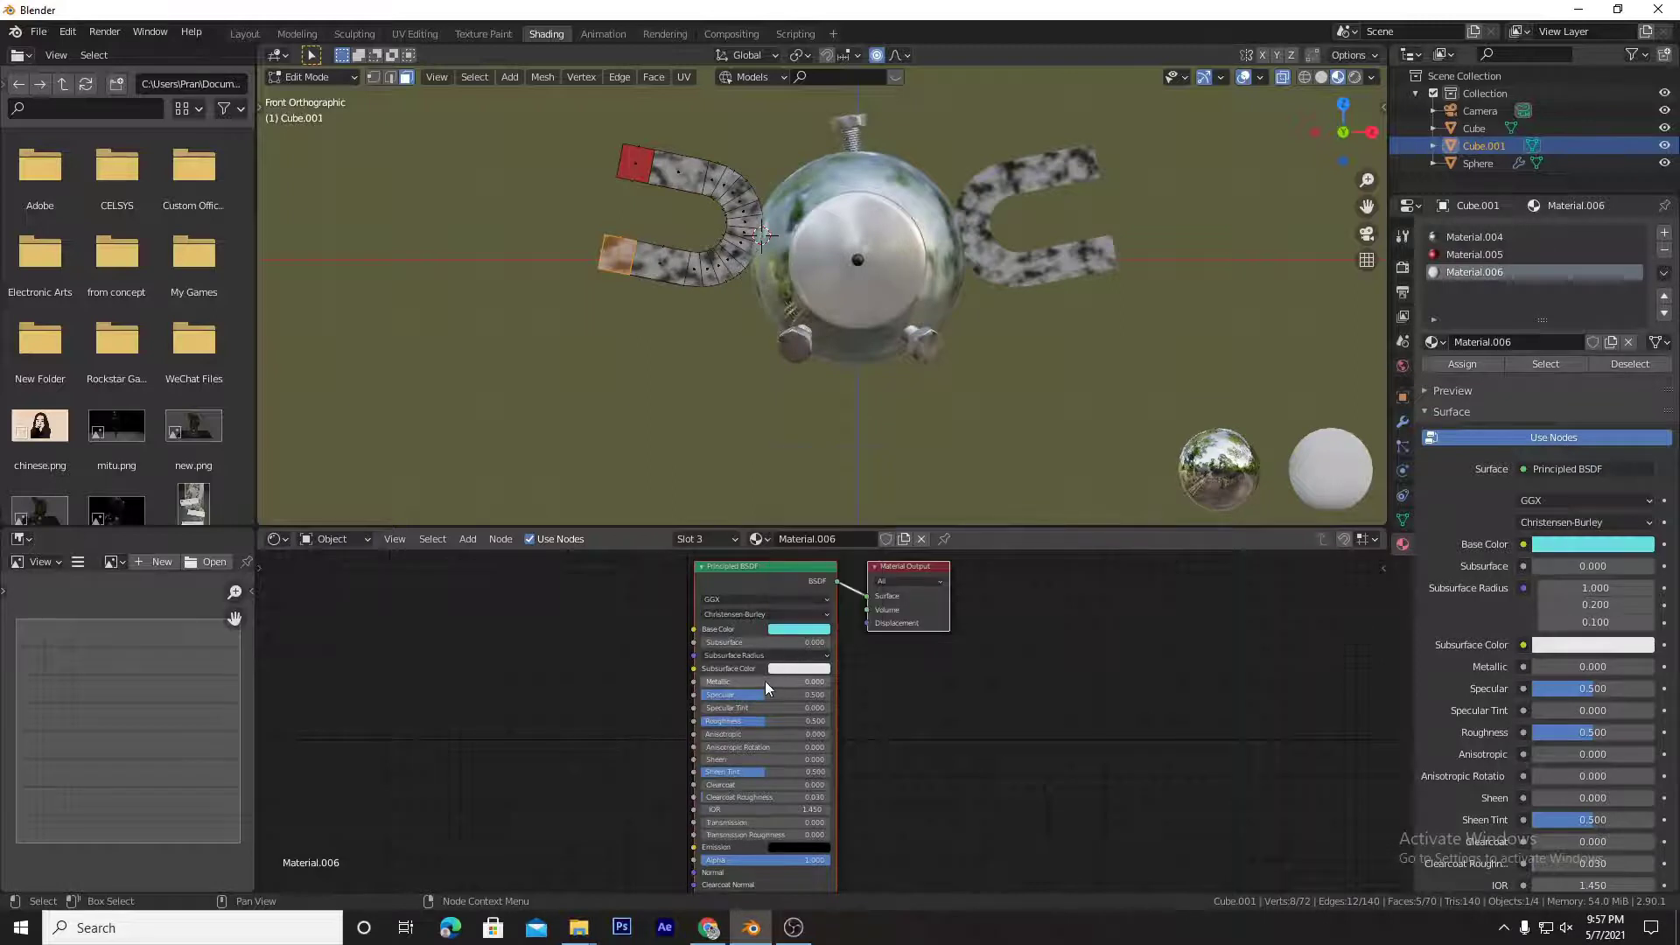
pyautogui.moveTo(770, 682); pyautogui.dragTo(836, 682)
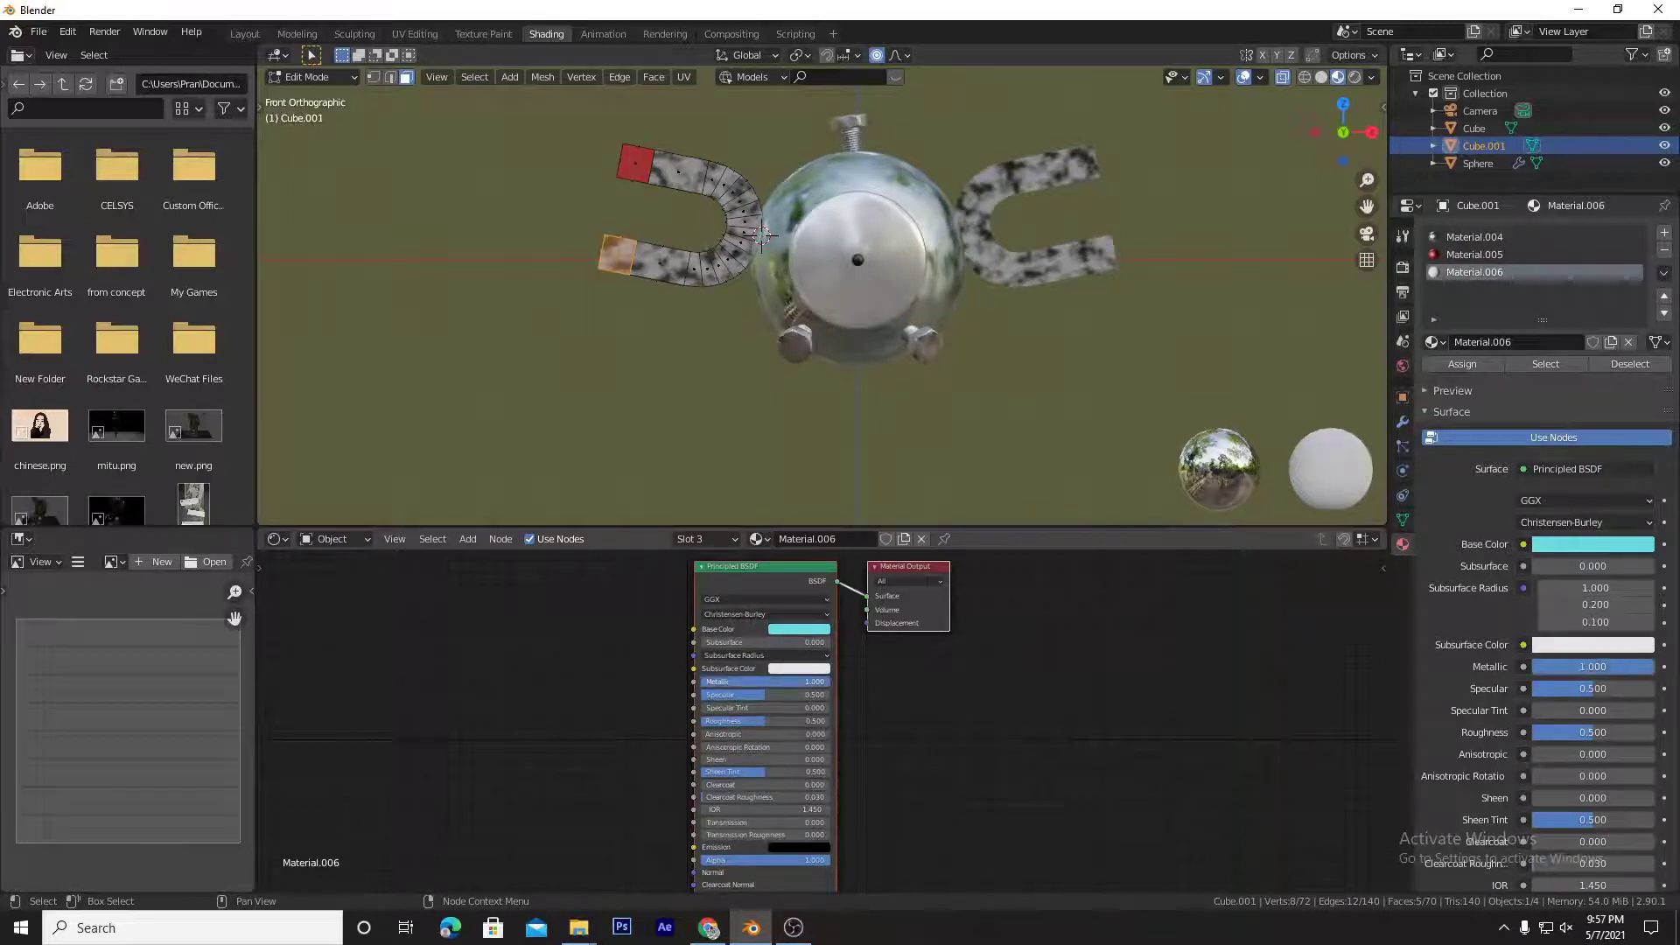
pyautogui.click(1462, 364)
pyautogui.press('Tab')
# Step: Assign the existing cyan Material.006 in a new slot to the upper arm's end faces on the right-hand arch
pyautogui.click(1036, 182)
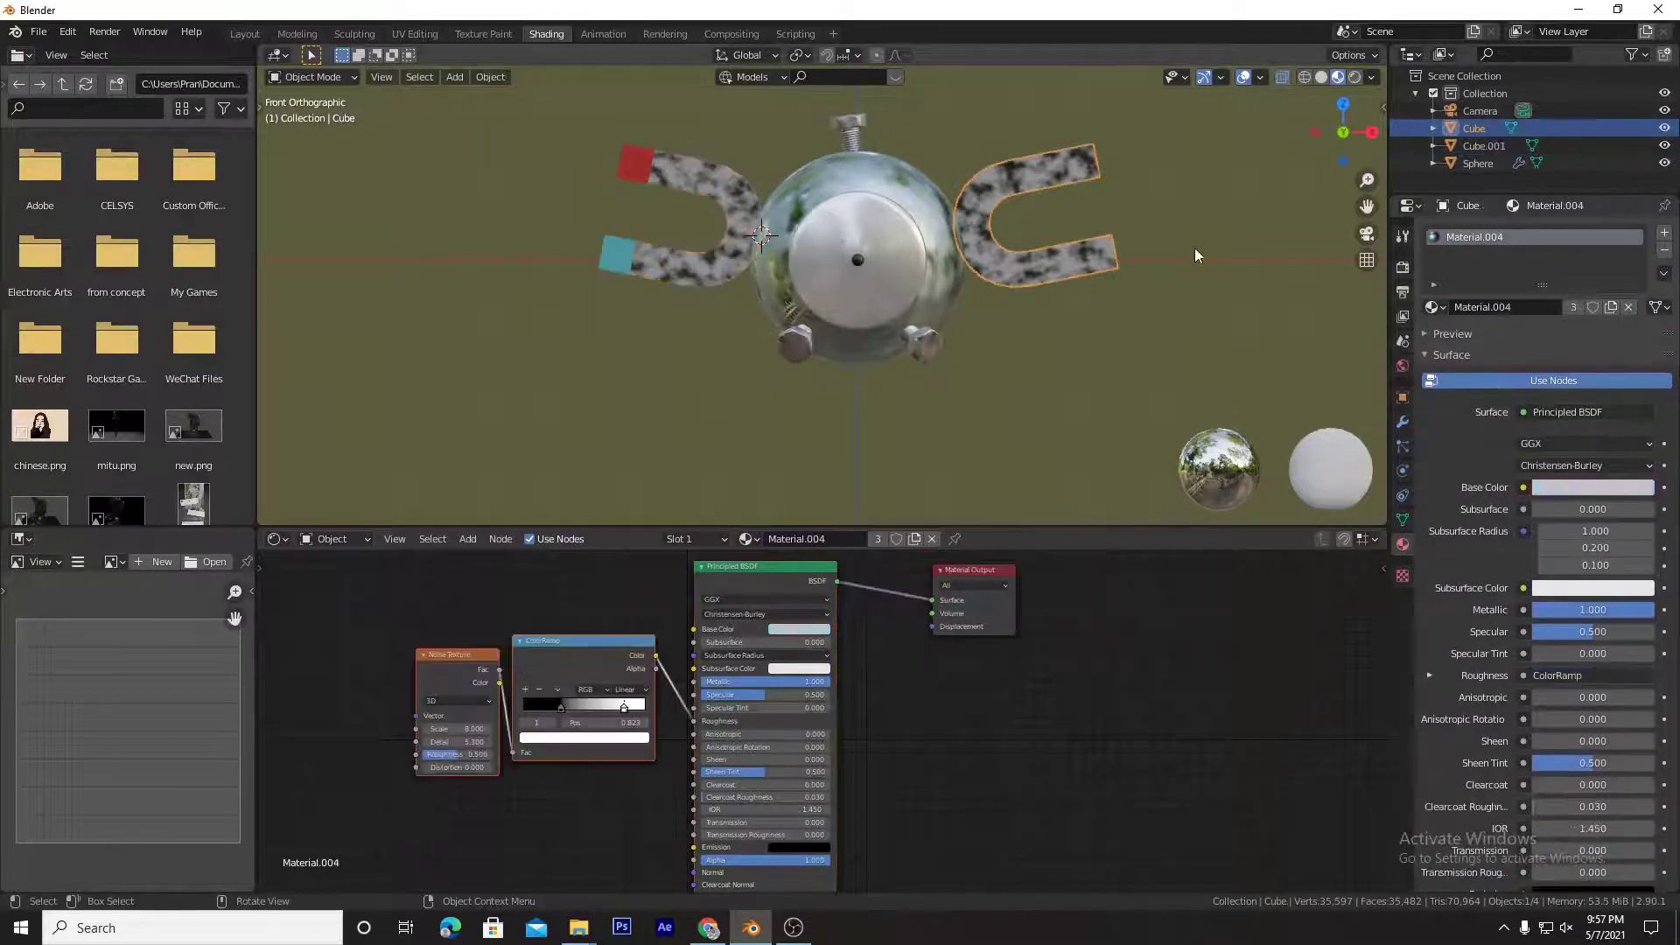
pyautogui.press('Tab')
pyautogui.moveTo(1142, 133); pyautogui.dragTo(1044, 189)
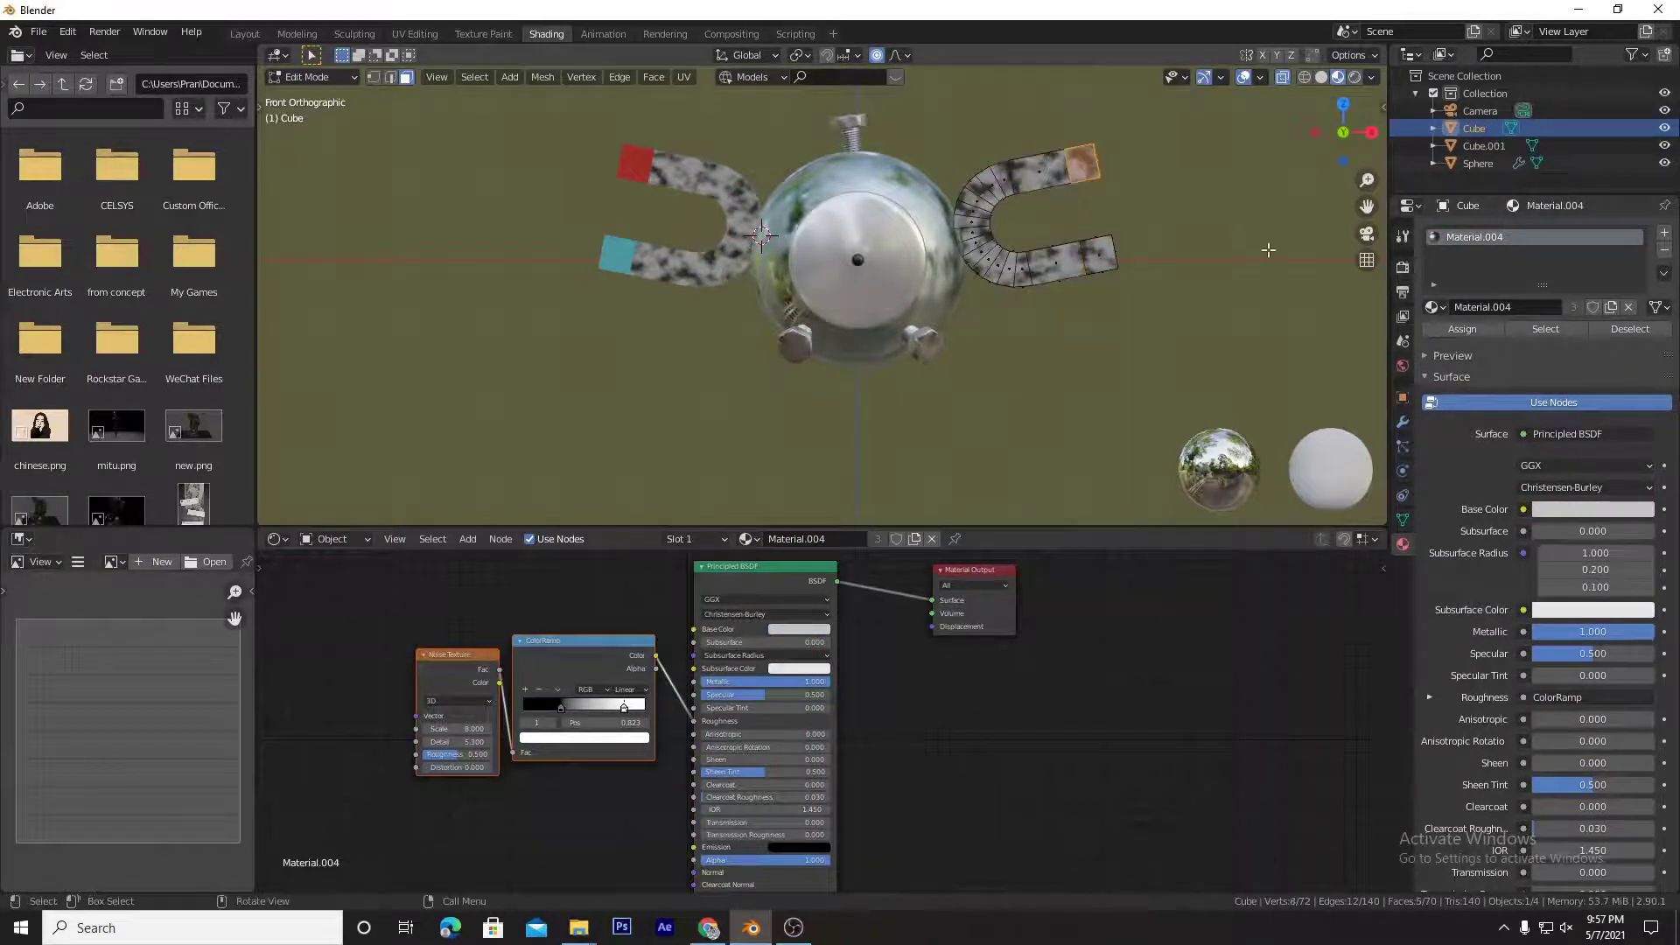
pyautogui.click(1665, 234)
pyautogui.click(784, 539)
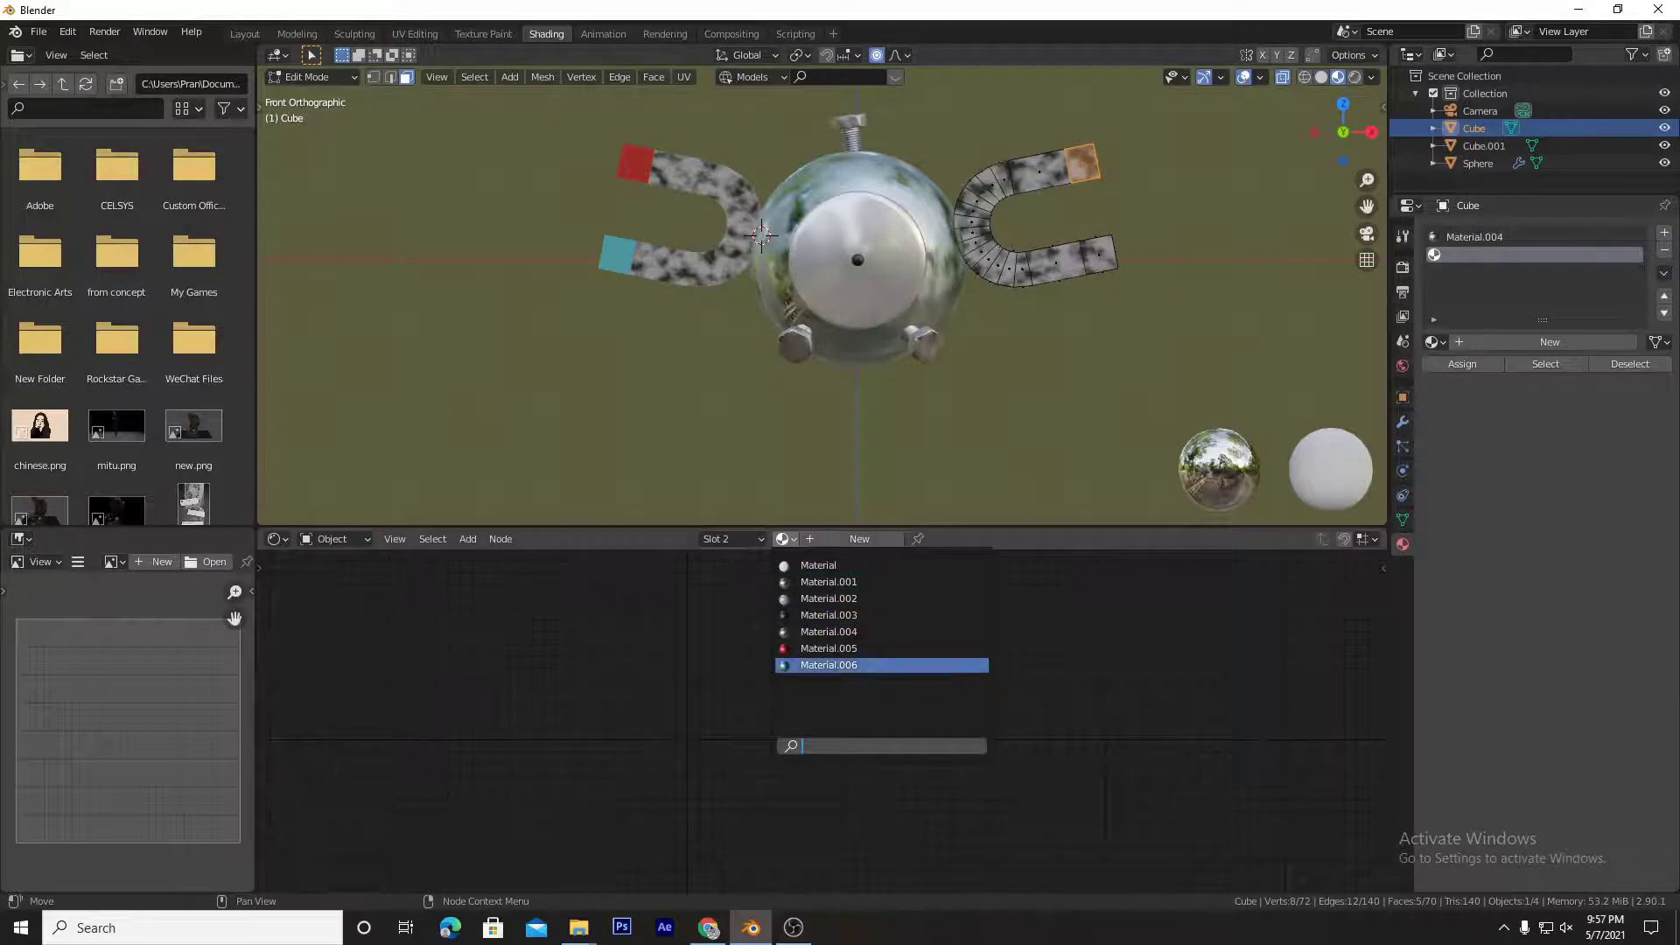
pyautogui.click(829, 665)
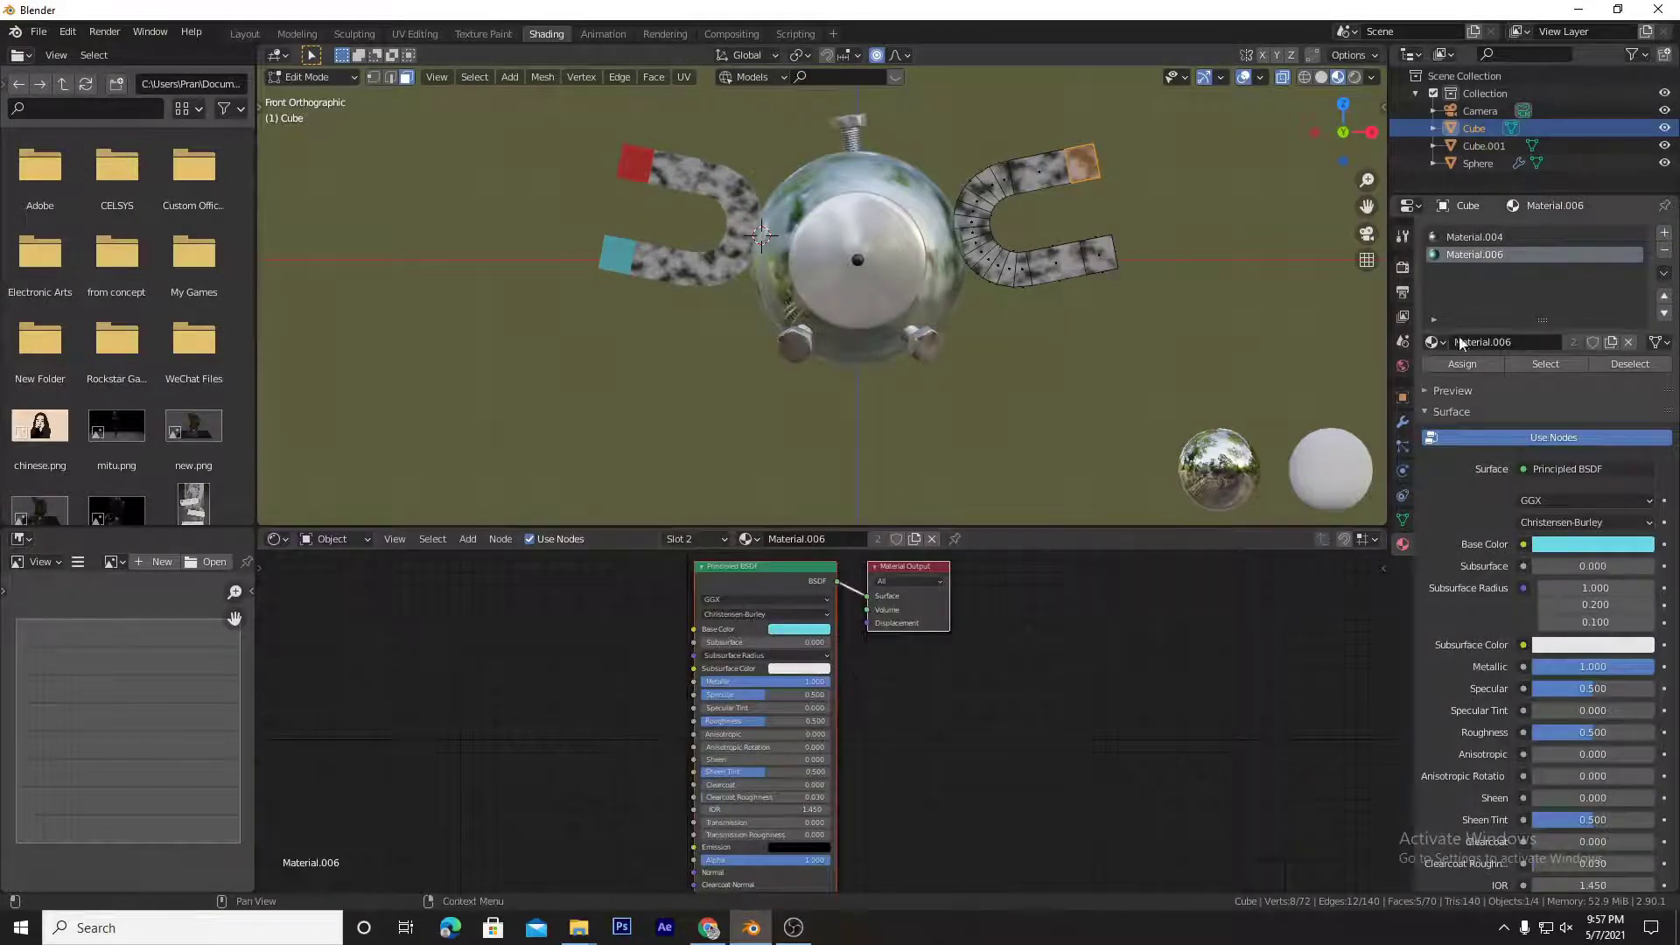
pyautogui.click(1463, 364)
# Step: Assign the existing red Material.005 in a new slot to the lower arm's end faces on the right-hand arch
pyautogui.moveTo(1186, 214); pyautogui.dragTo(1072, 303)
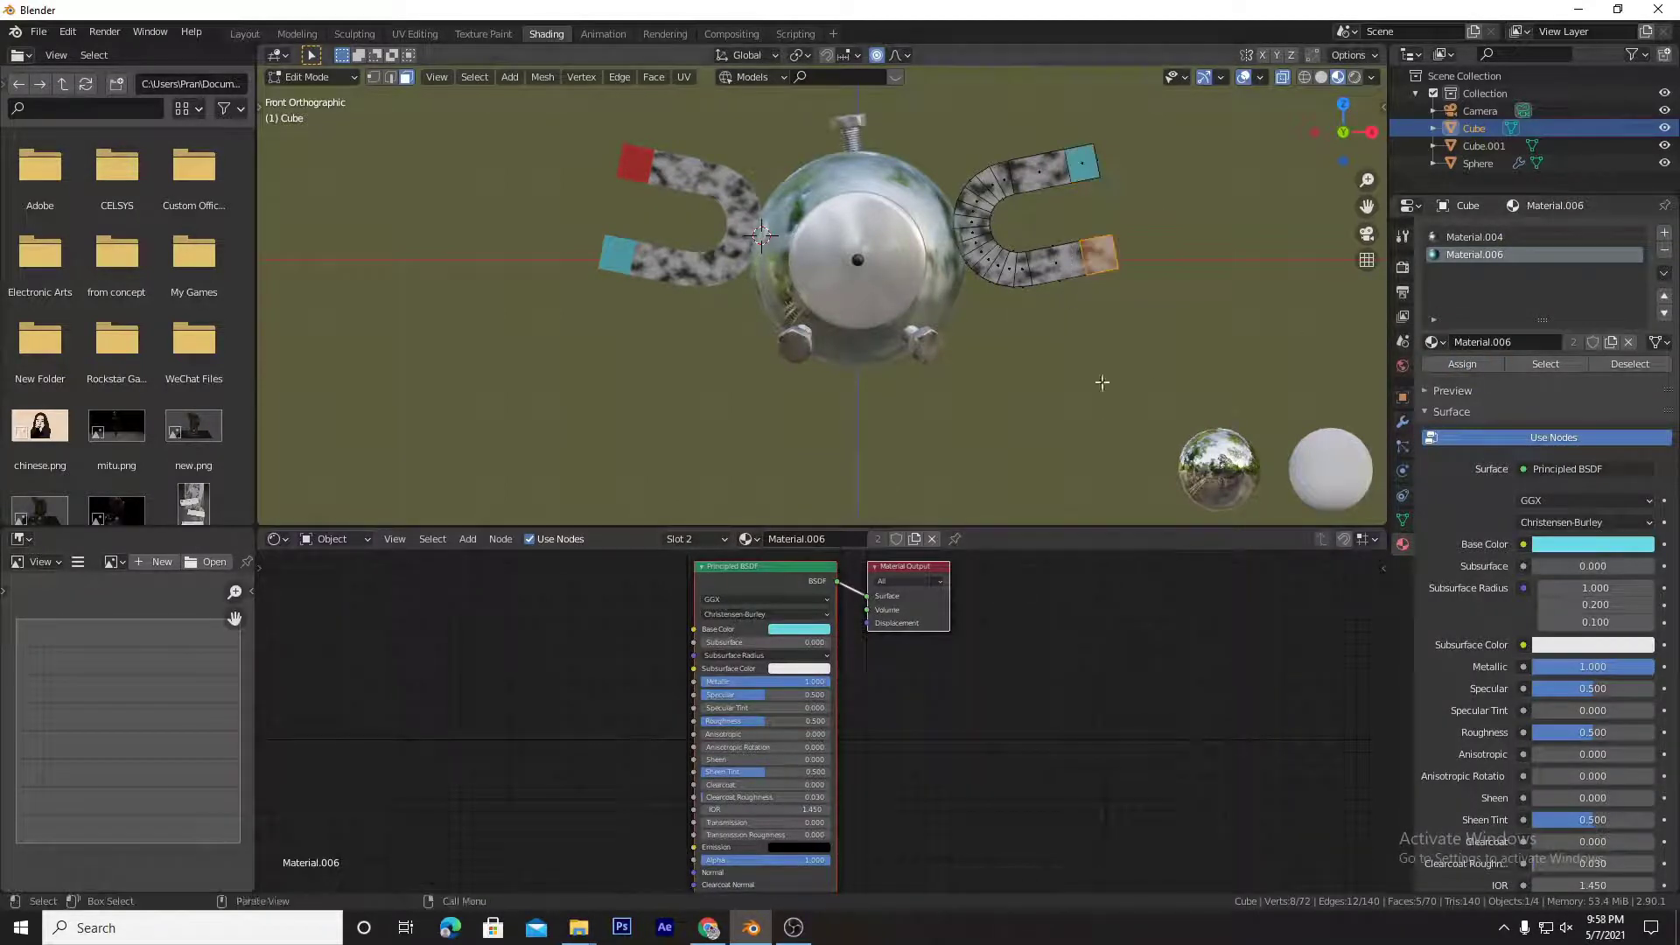
pyautogui.click(1665, 233)
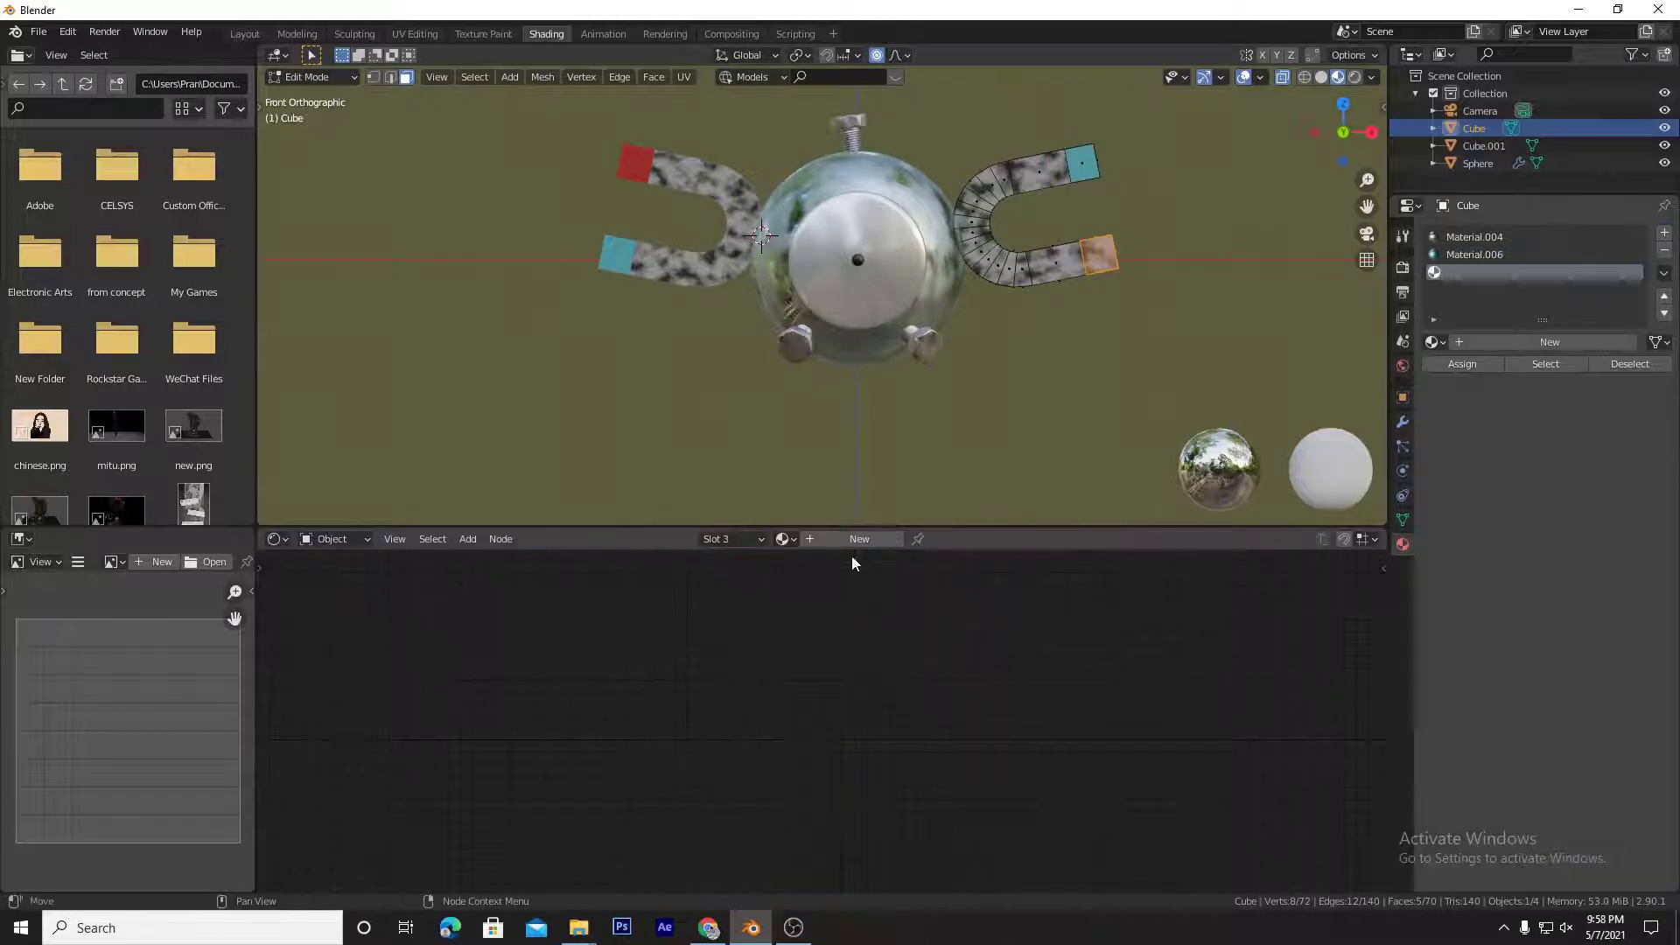
pyautogui.click(789, 541)
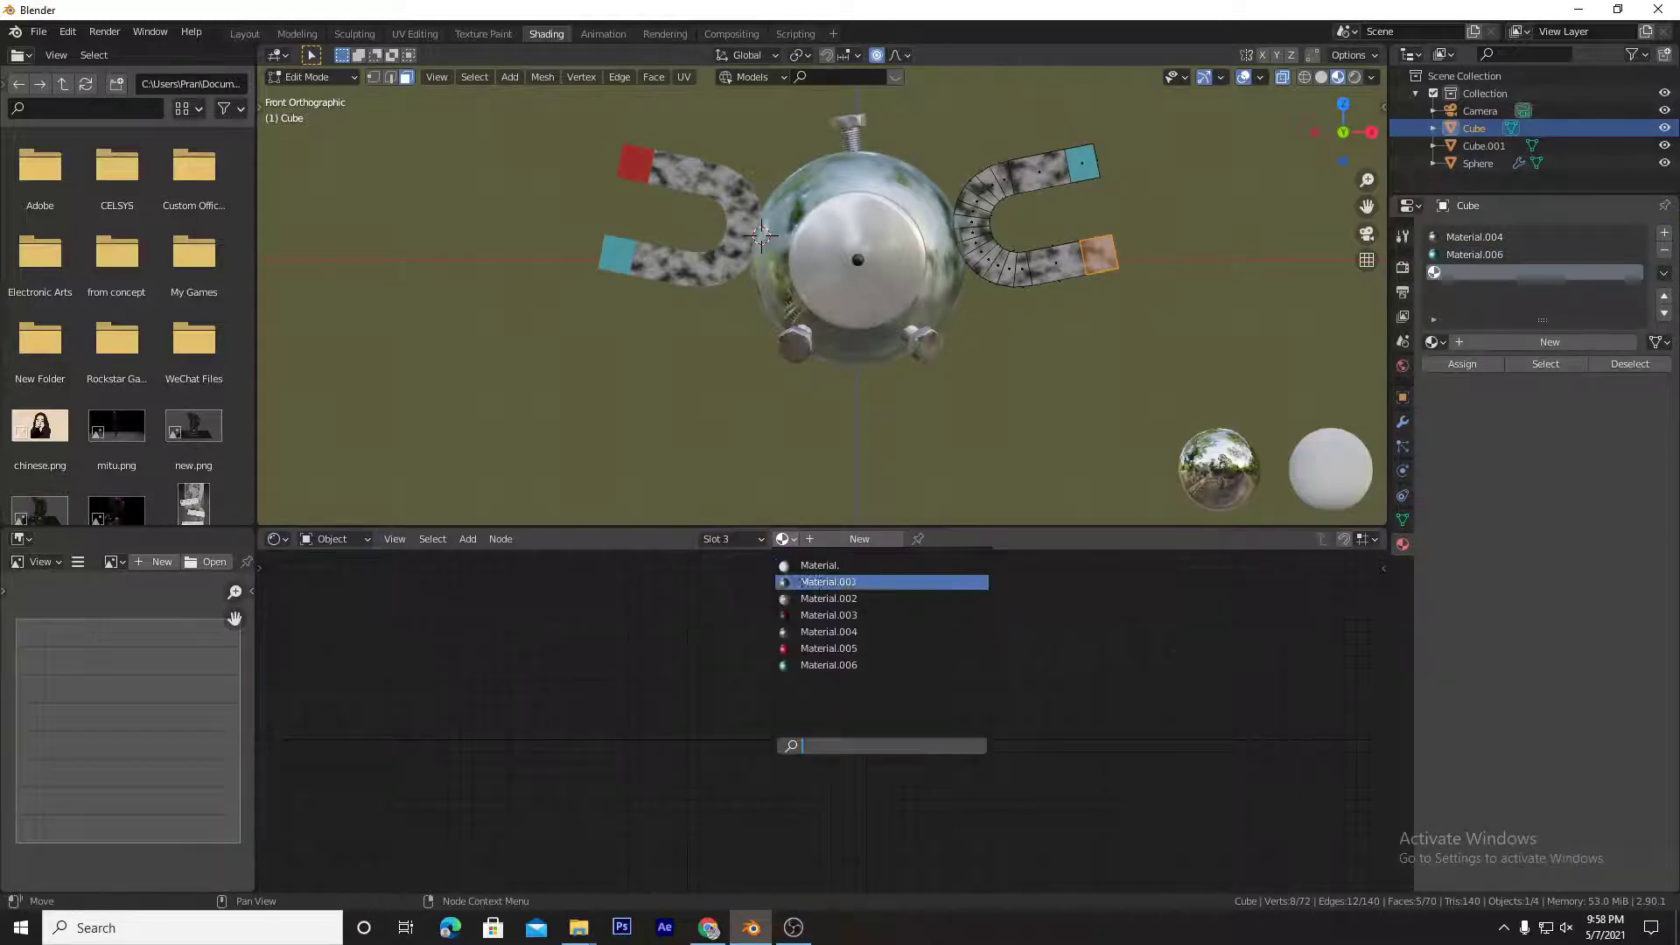
pyautogui.click(829, 652)
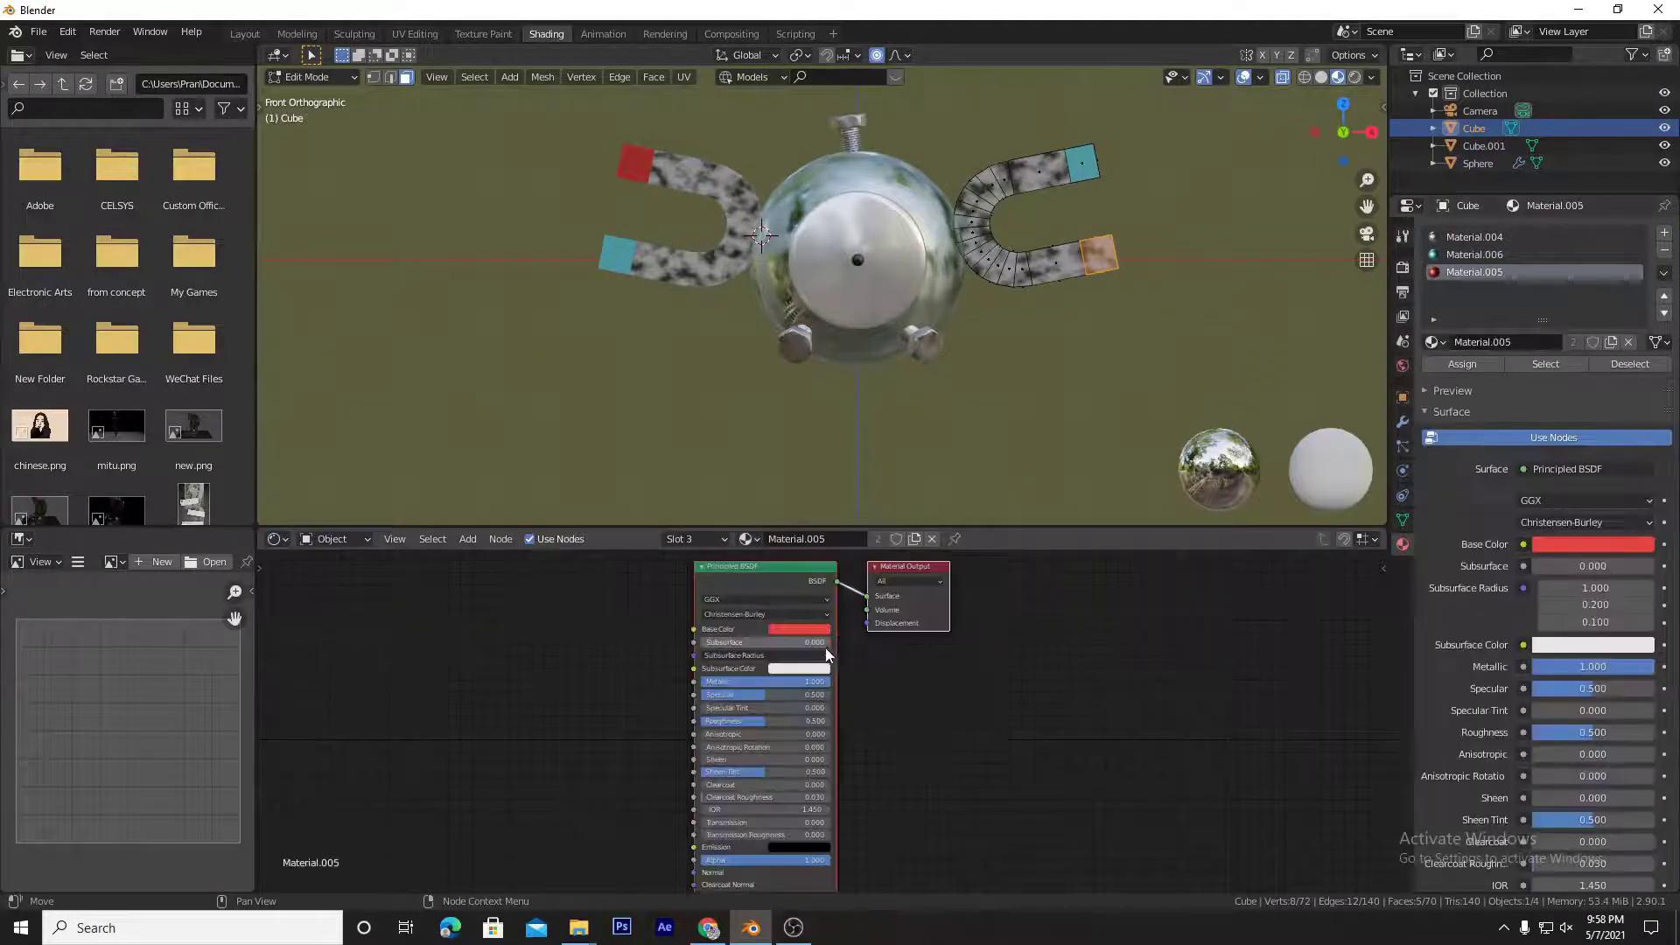
pyautogui.click(1461, 364)
pyautogui.press('Tab')
pyautogui.moveTo(1094, 314); pyautogui.dragTo(1101, 397, button='middle')
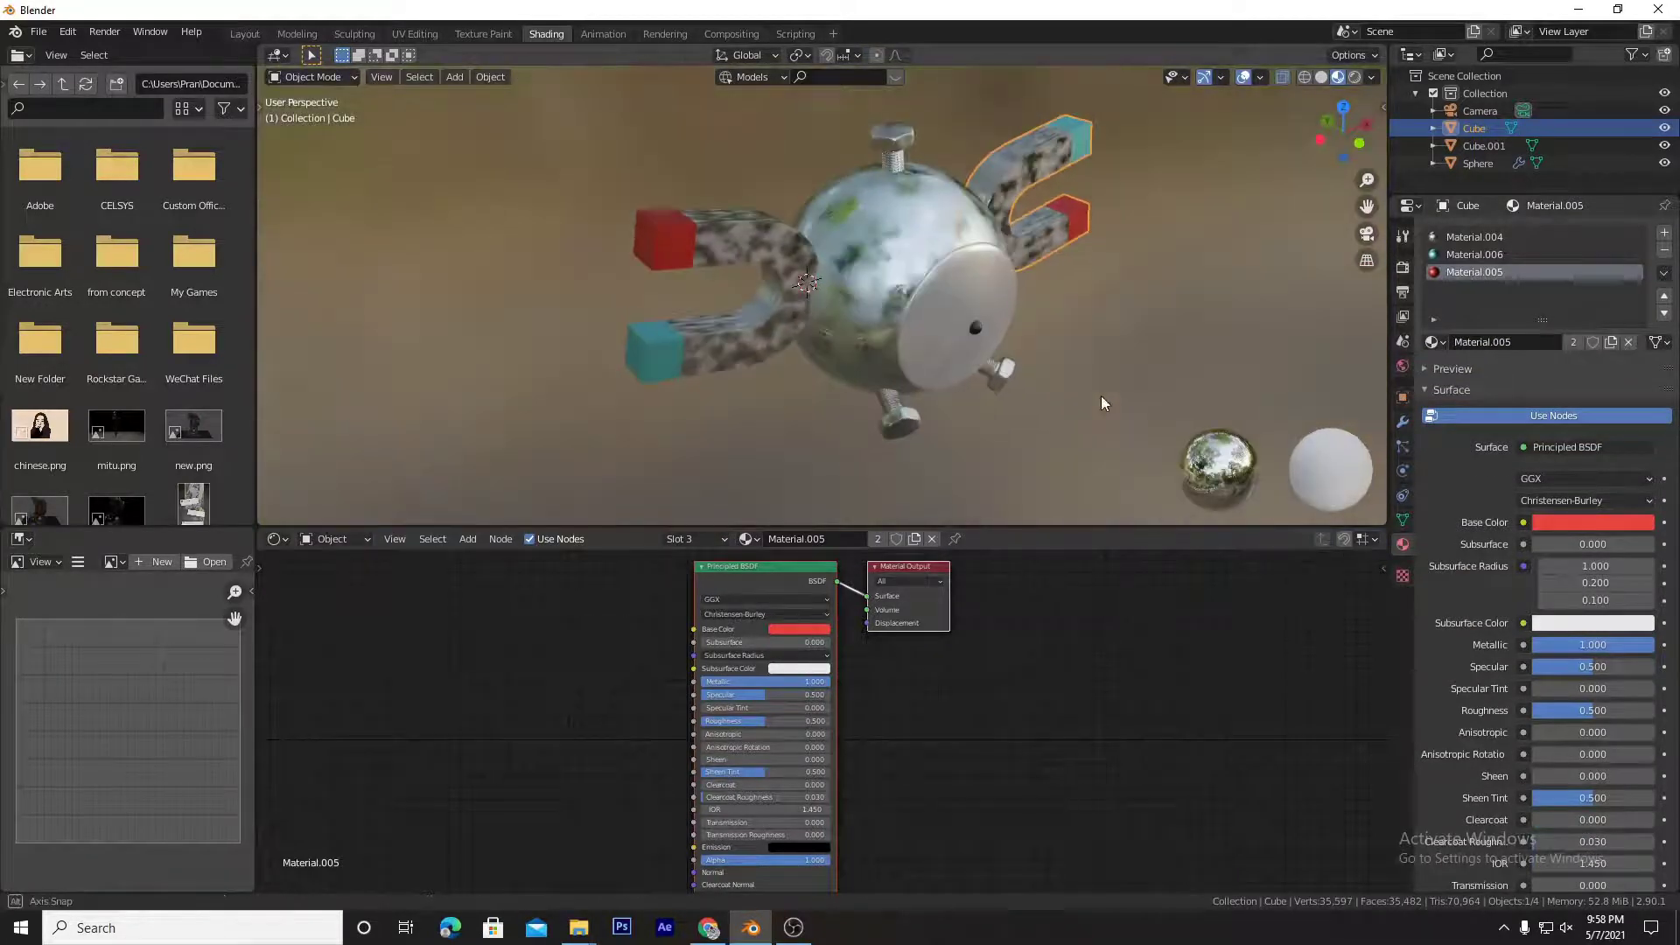
pyautogui.click(1005, 287)
pyautogui.moveTo(1085, 290); pyautogui.dragTo(1019, 278, button='middle')
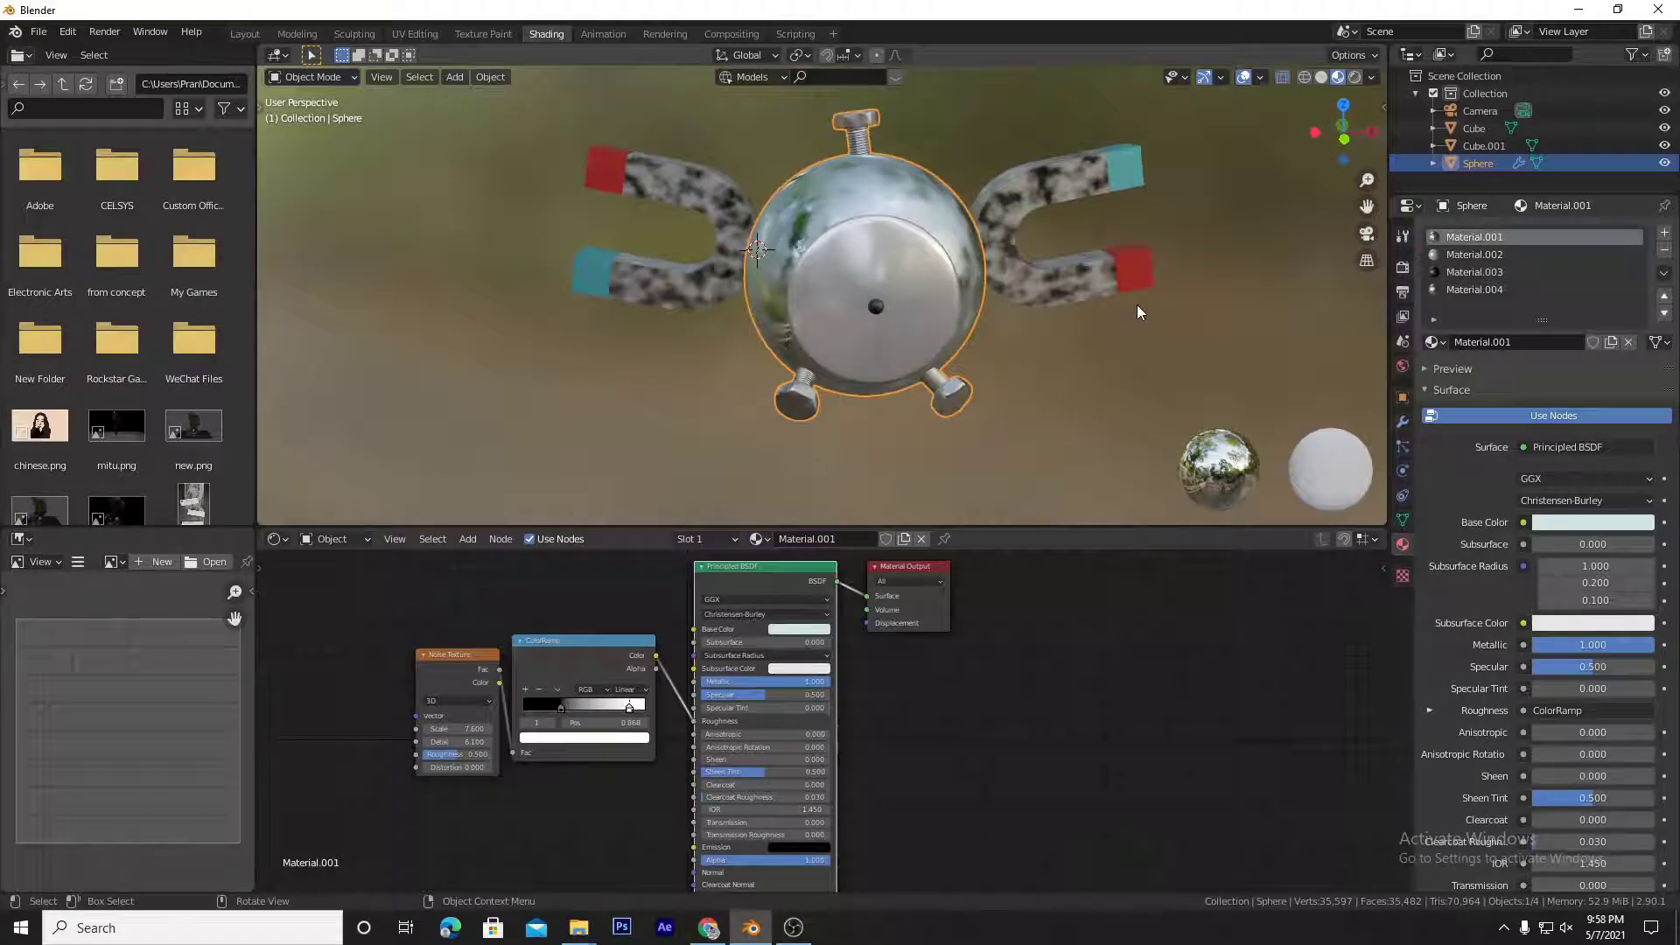
pyautogui.moveTo(1137, 305); pyautogui.dragTo(1075, 246, button='middle')
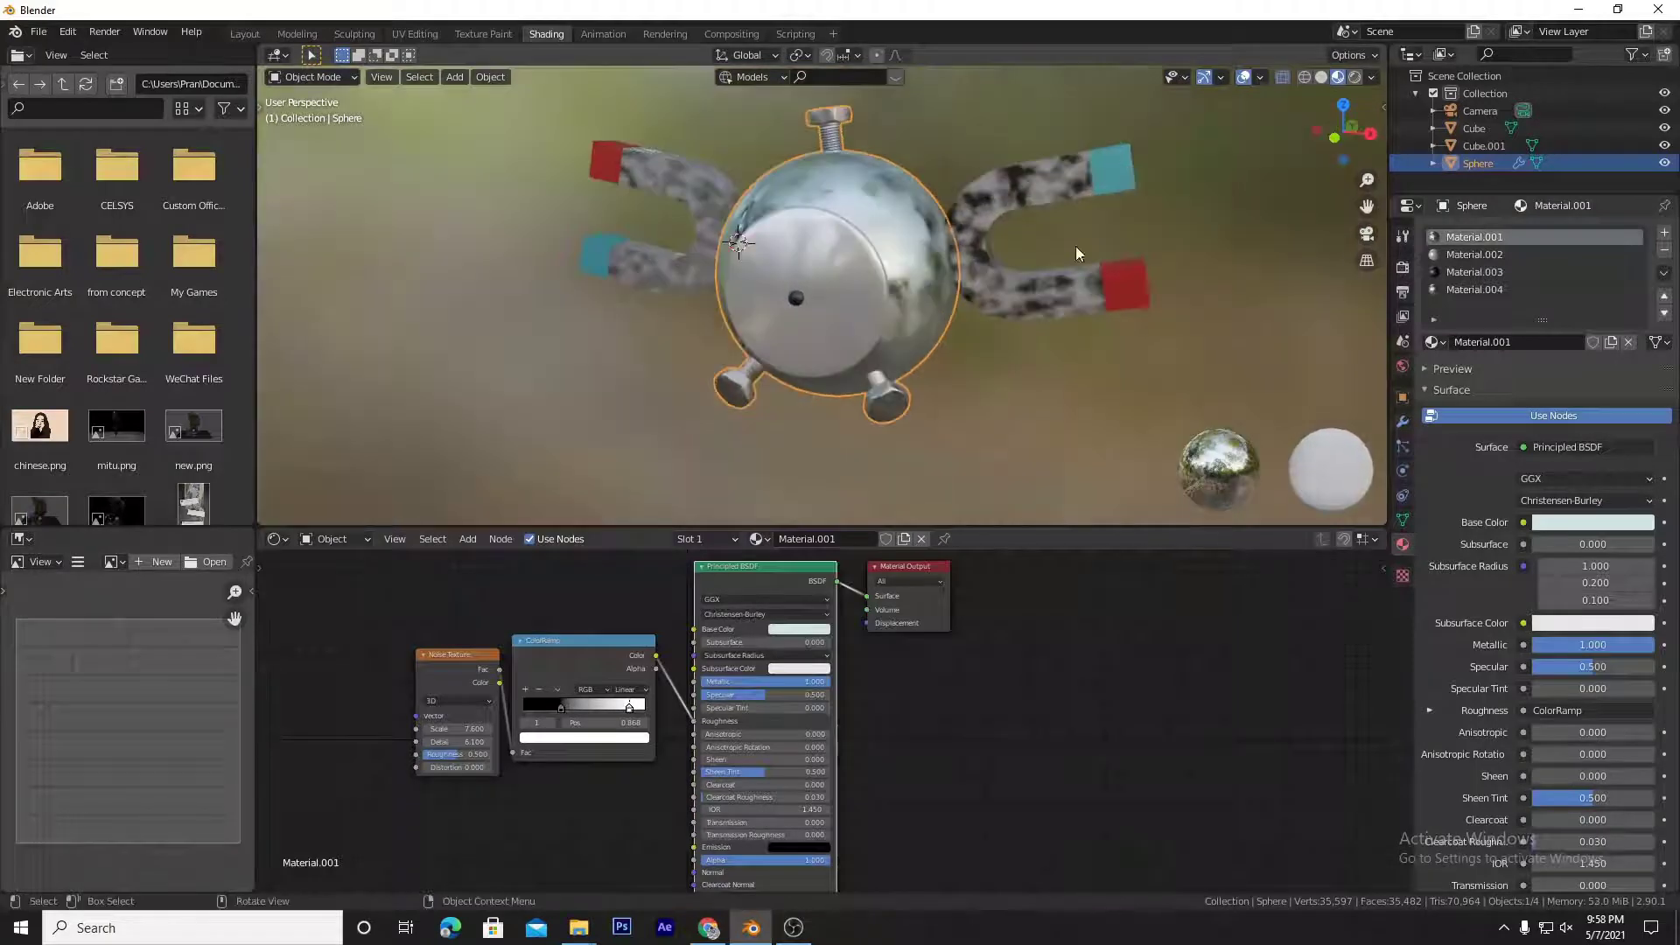
# Step: Switch to the Animation workspace and clear the camera's rotation and location
pyautogui.click(592, 35)
pyautogui.moveTo(996, 344); pyautogui.dragTo(1219, 348, button='middle')
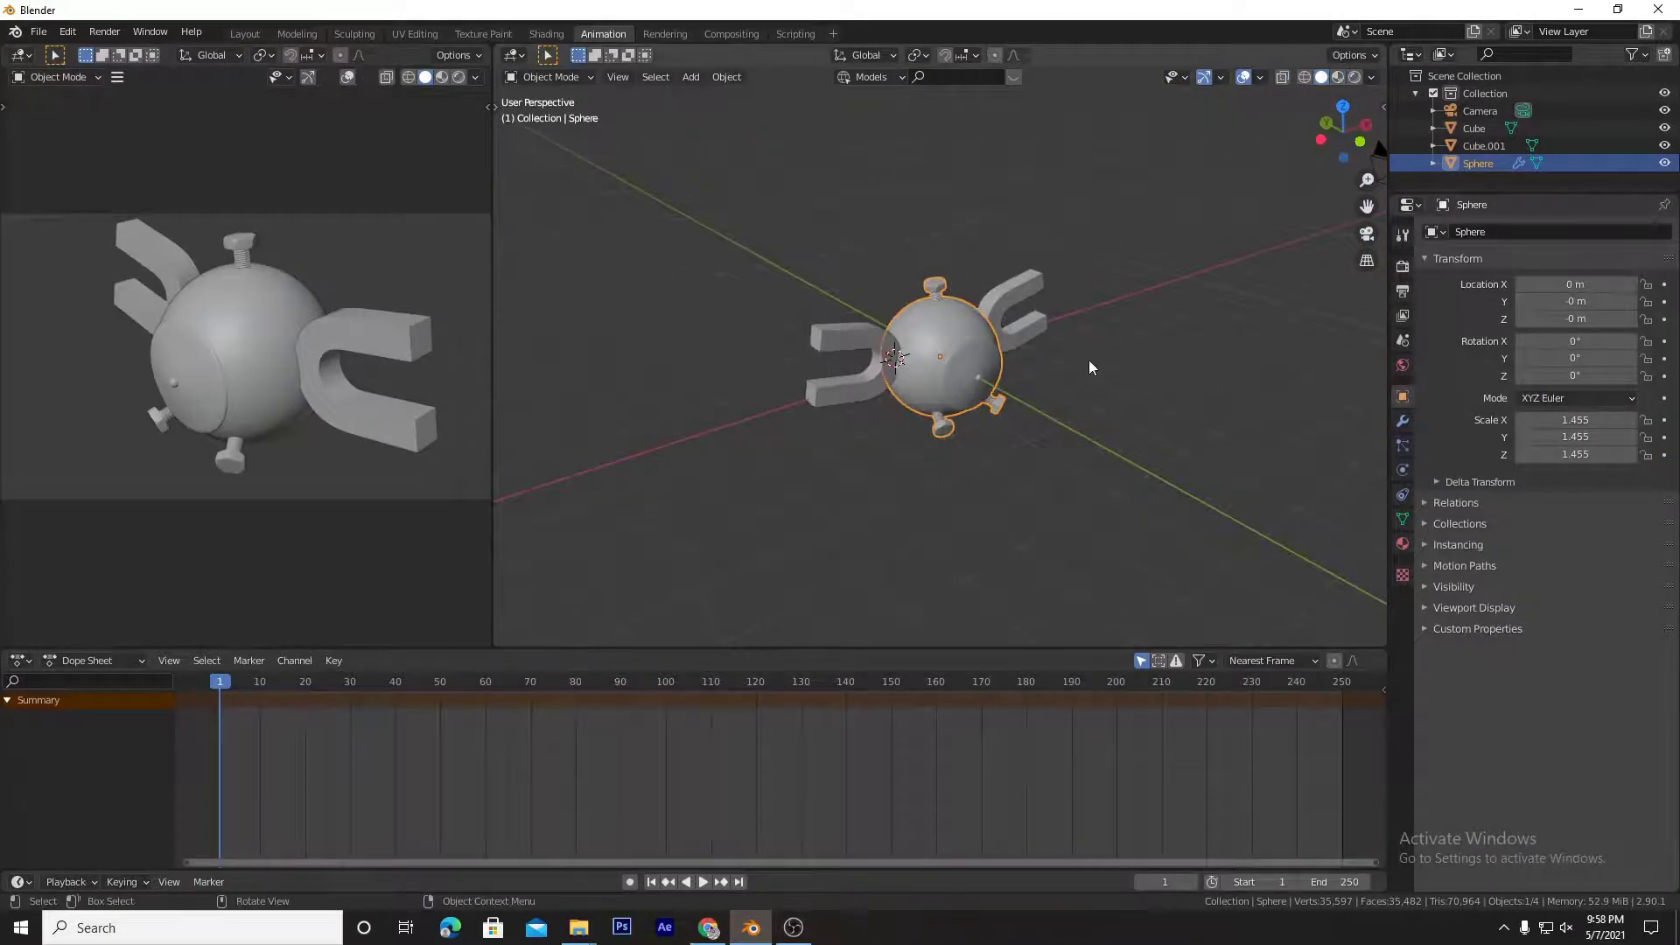
pyautogui.press('KP_1')
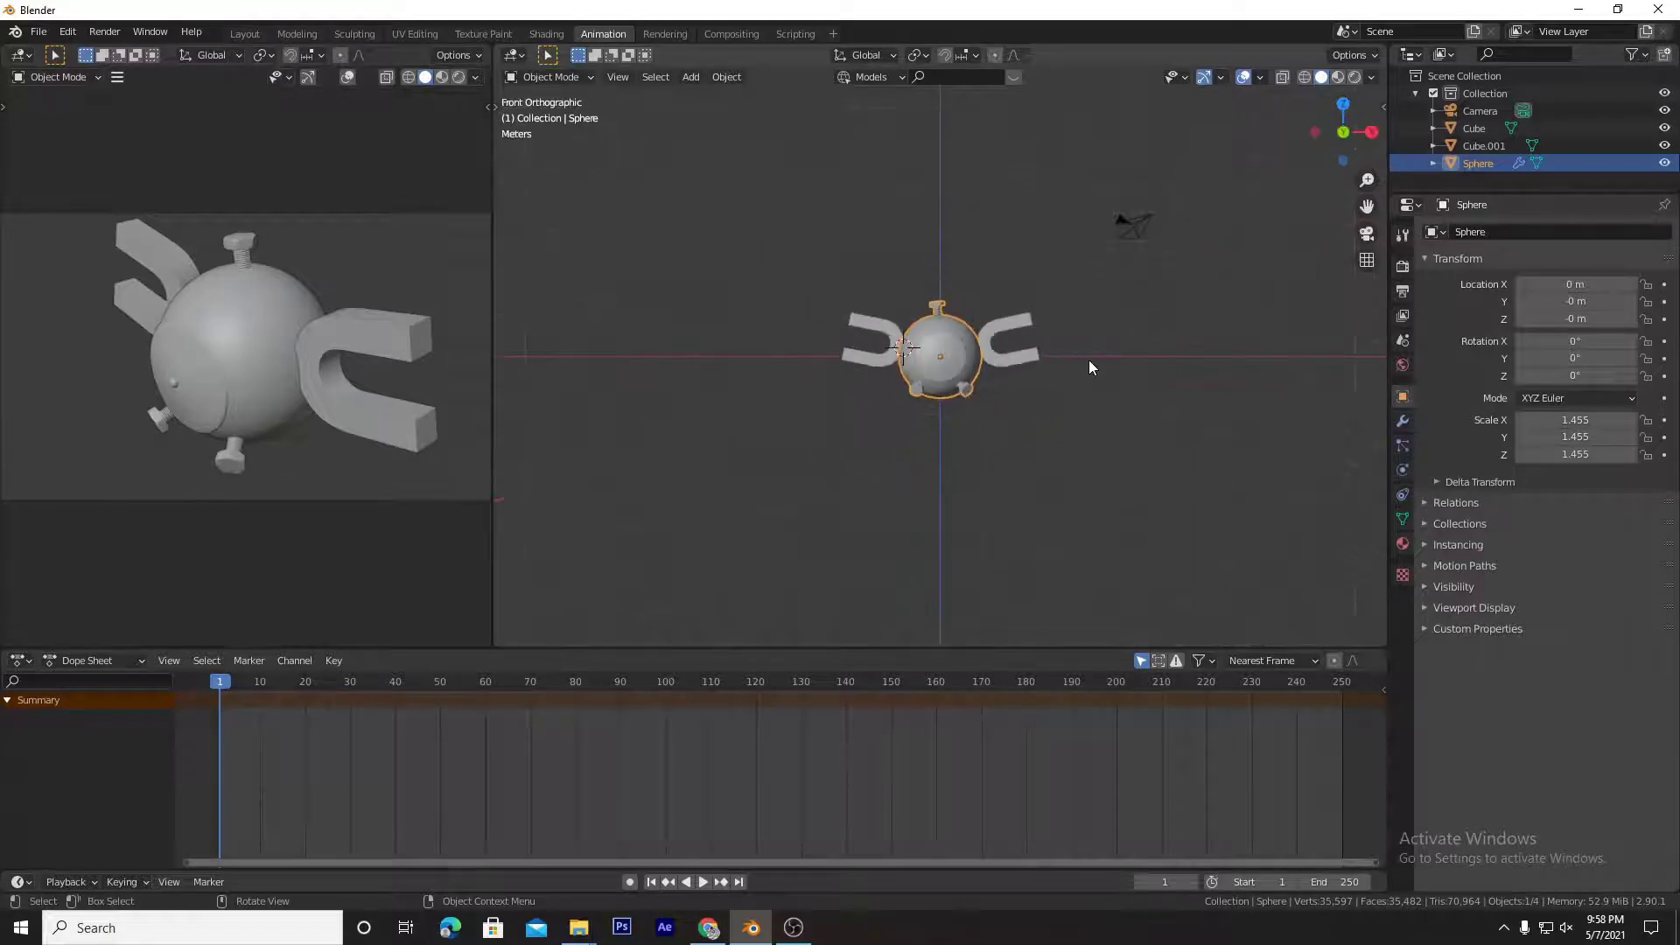
pyautogui.moveTo(1089, 360); pyautogui.dragTo(1155, 360, button='middle')
pyautogui.click(1180, 310)
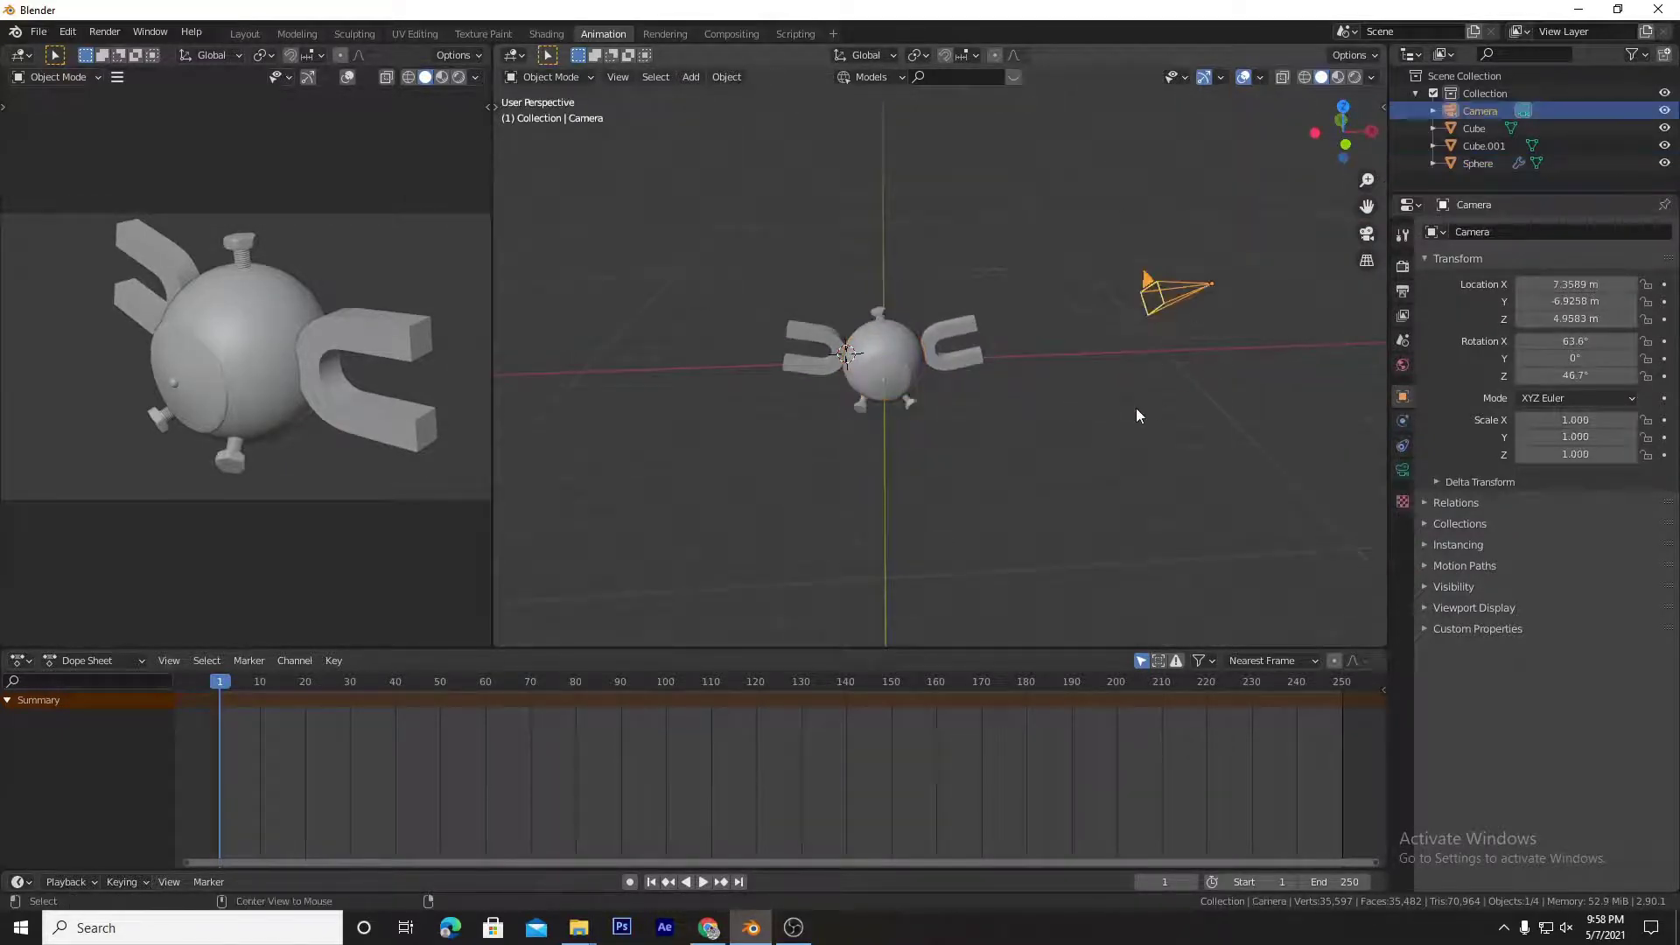
pyautogui.hotkey('alt', 'r')
pyautogui.hotkey('alt', 'g')
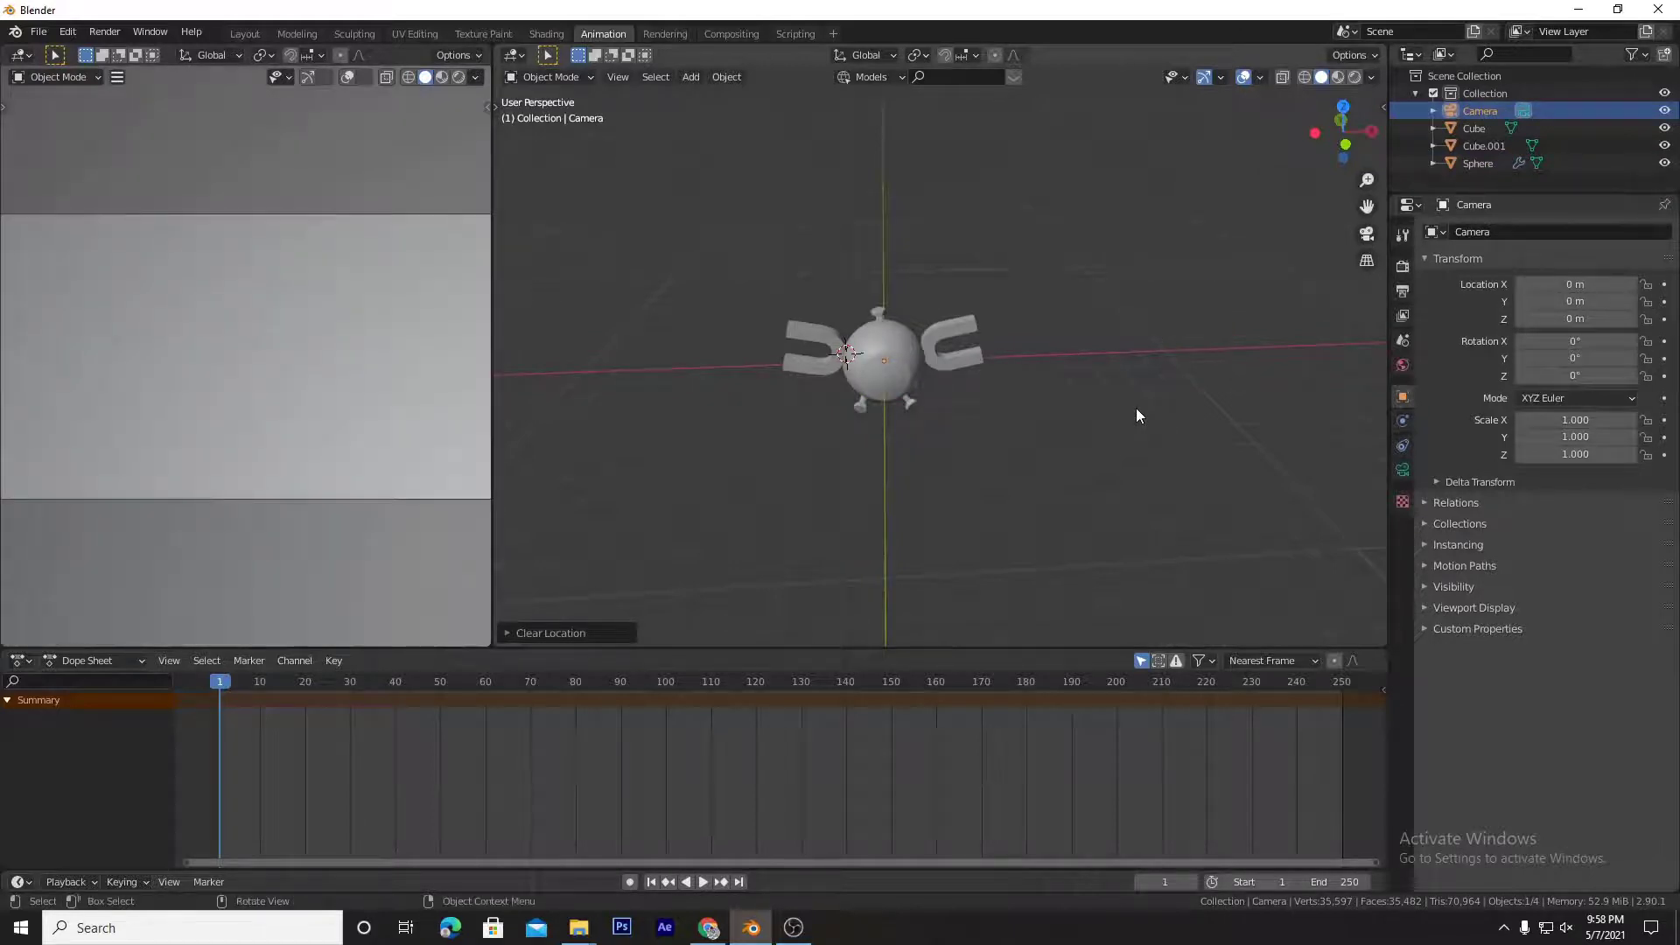
# Step: Move the camera up about 16.3 m along the global Z axis
pyautogui.press('g')
pyautogui.press('z')
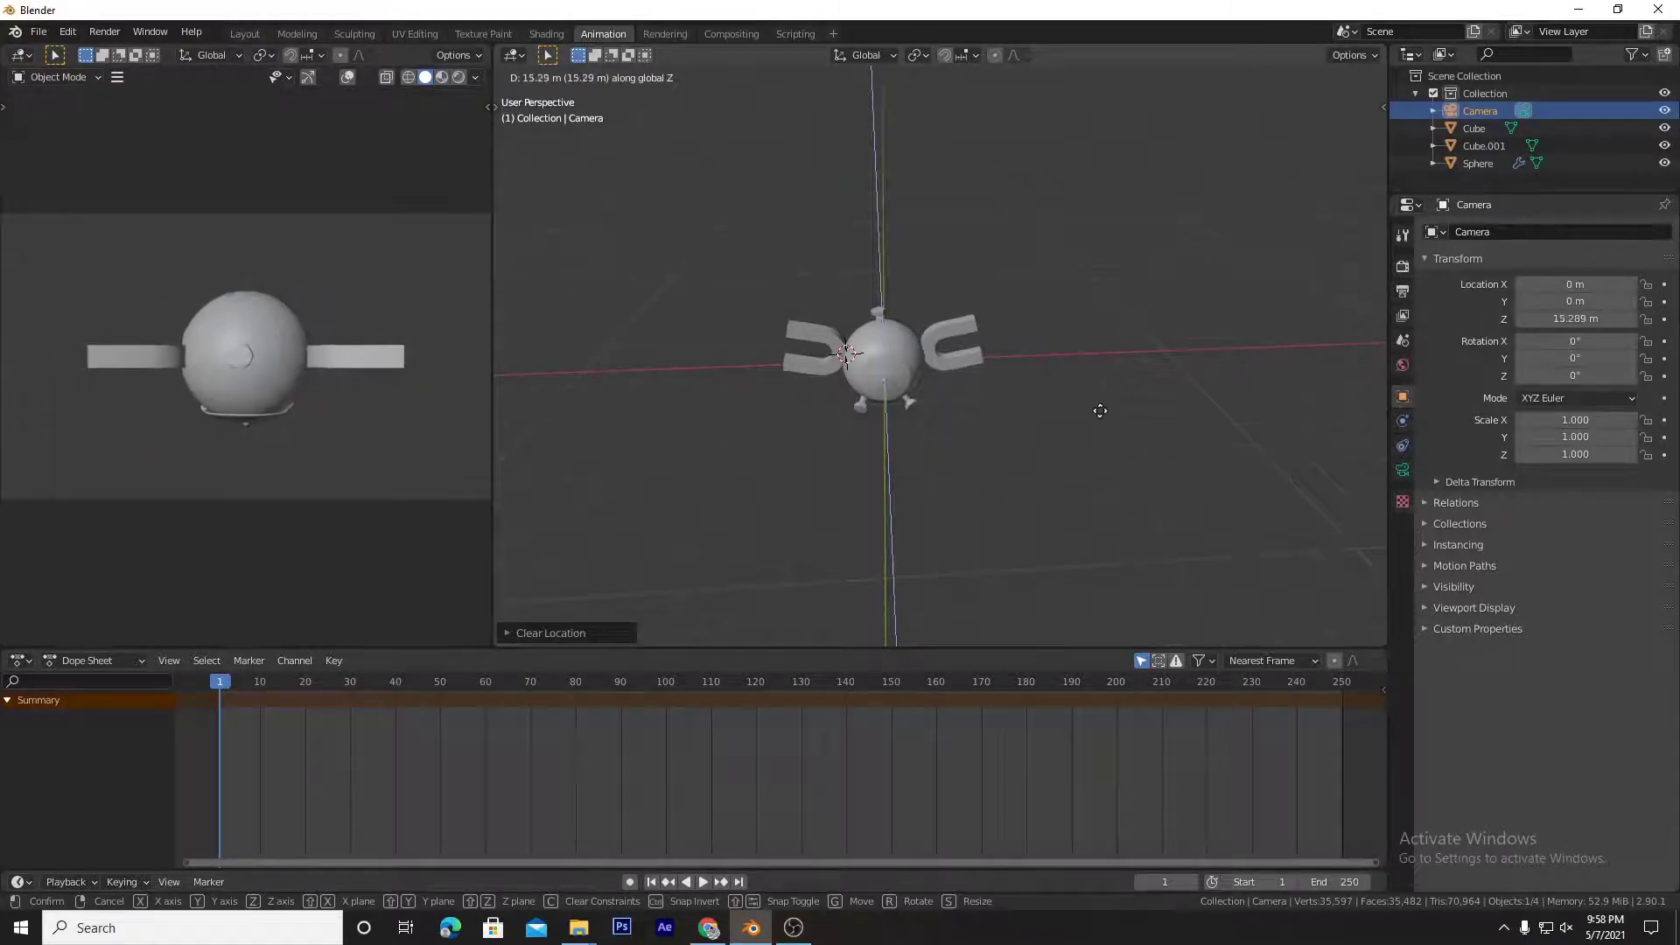
pyautogui.click(1092, 359)
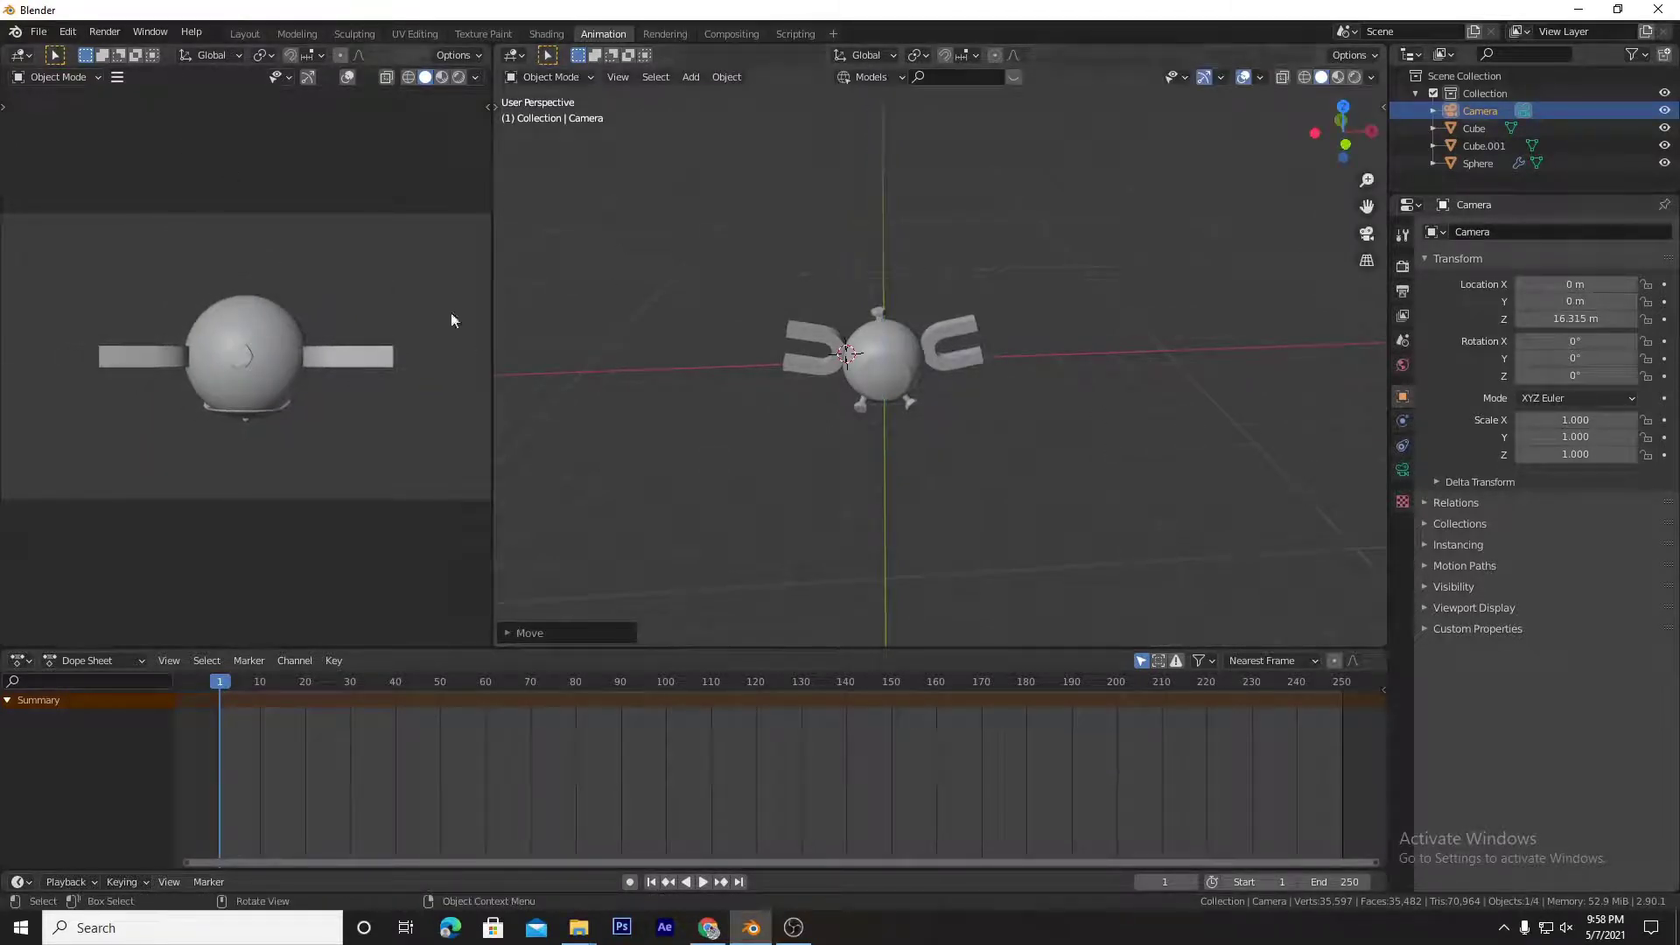
# Step: Rotate the sphere body and both arches together by -90° about the global X axis to face the camera
pyautogui.hotkey('ctrl', 'i')
pyautogui.write('r')
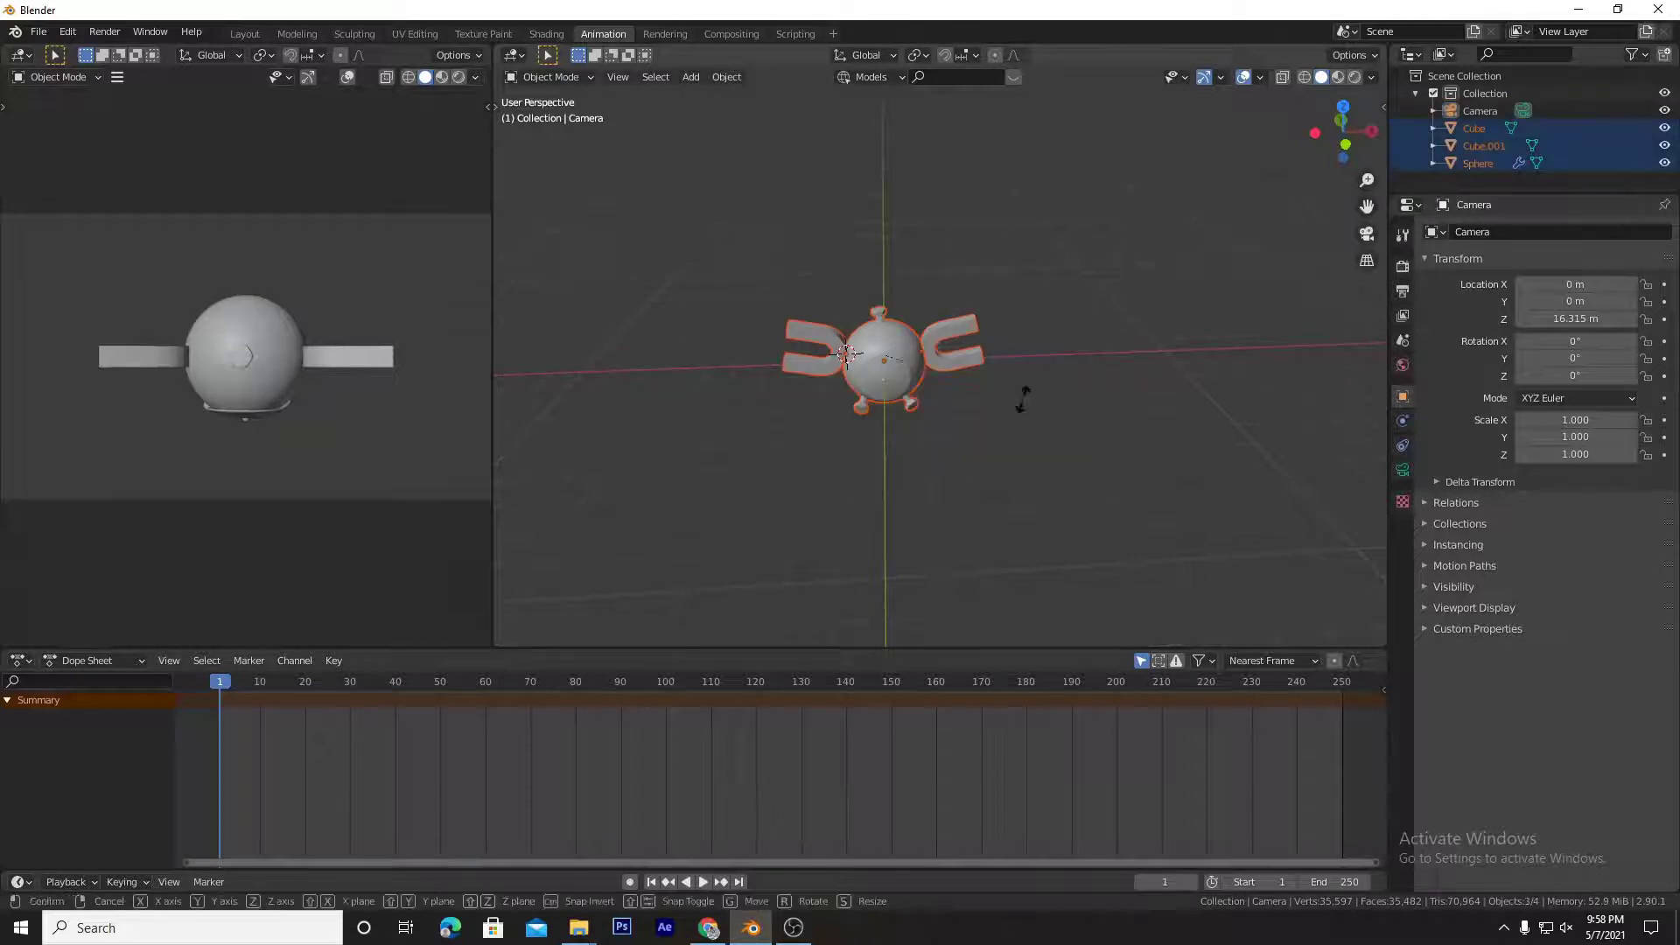
pyautogui.write('x90')
pyautogui.press('BackSpace')
pyautogui.press('BackSpace')
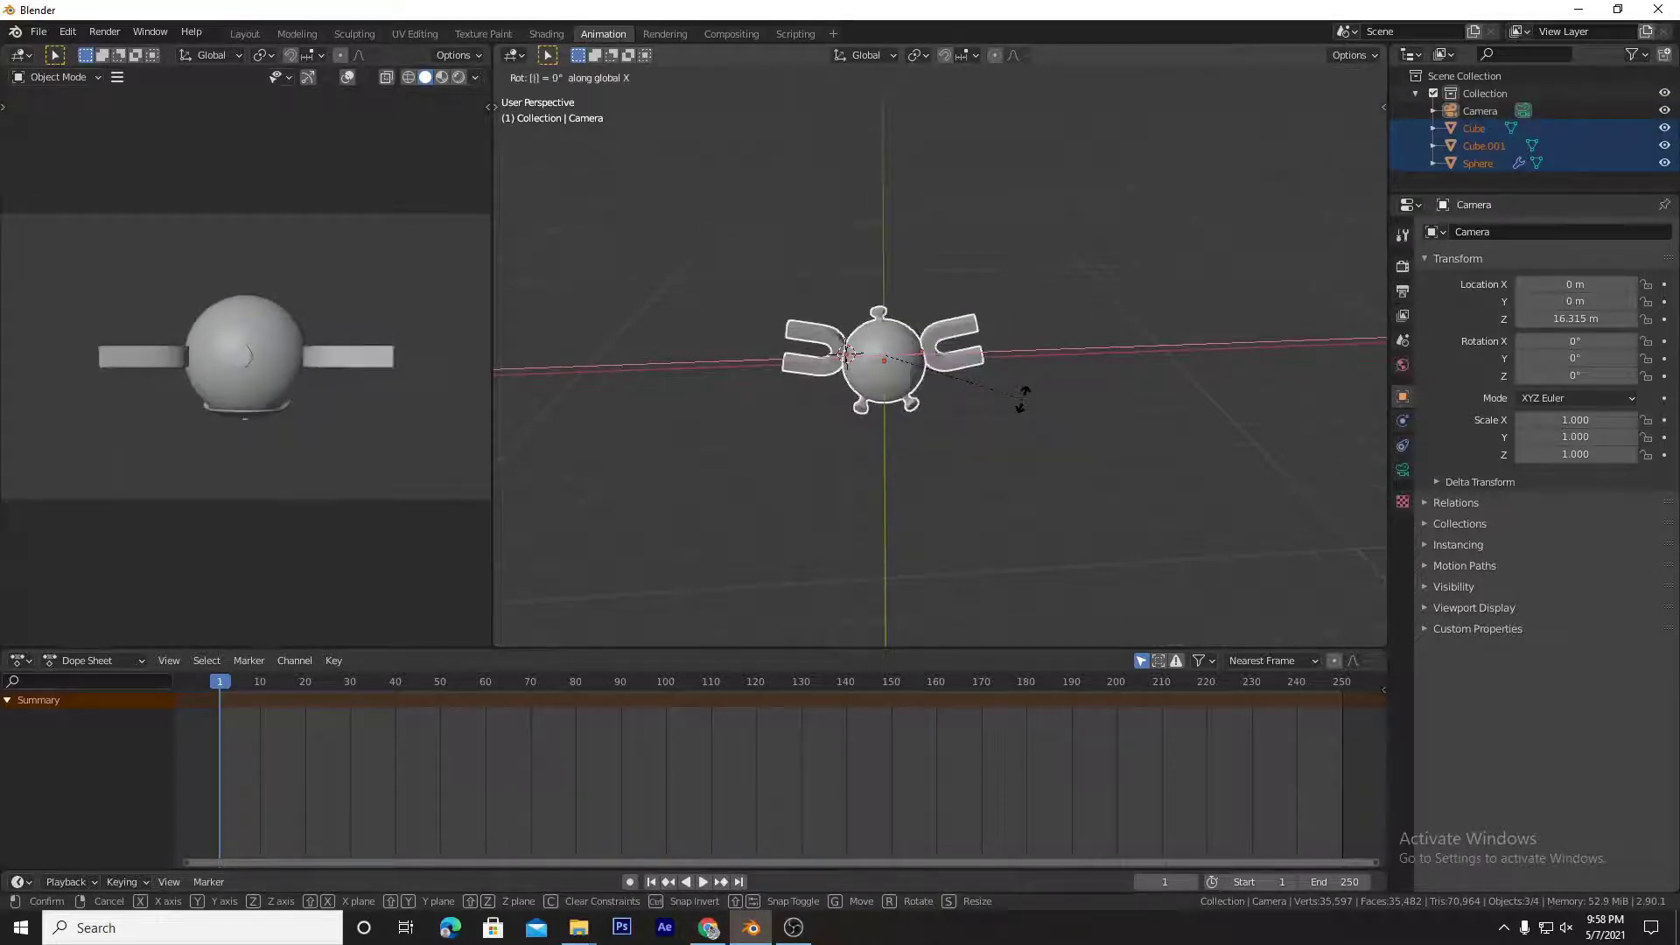
pyautogui.write('-90')
pyautogui.press('Return')
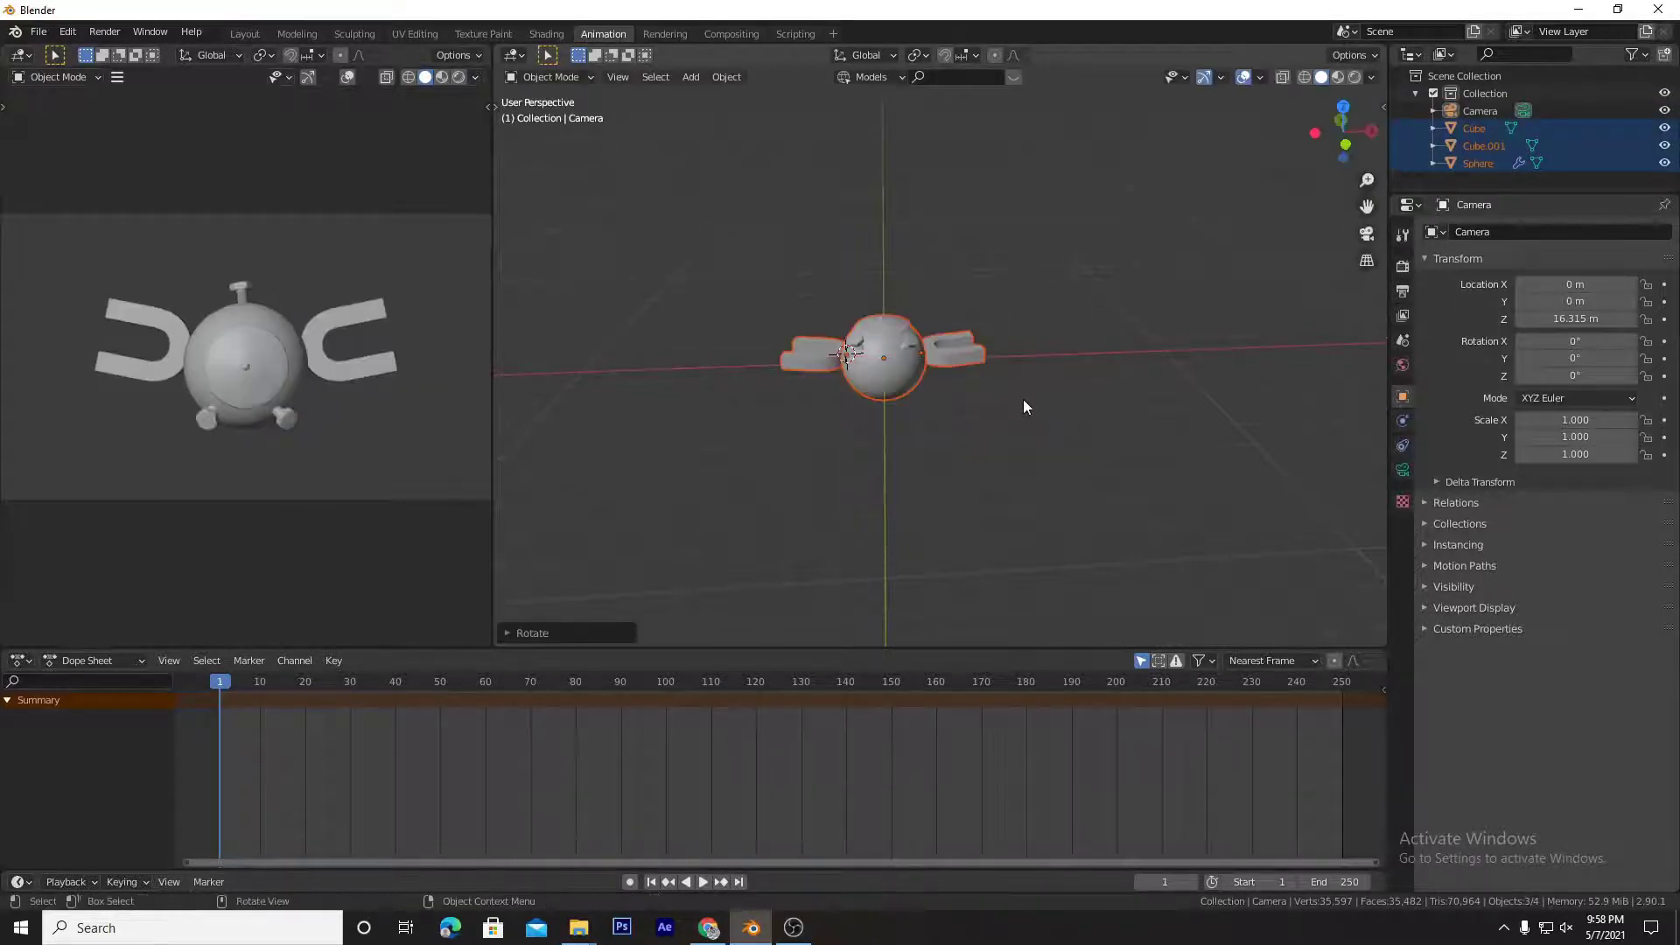
# Step: Import the WeChat image ending in 7112247.jpg from the Desktop folder as an image plane
pyautogui.moveTo(1022, 399); pyautogui.dragTo(979, 575, button='middle')
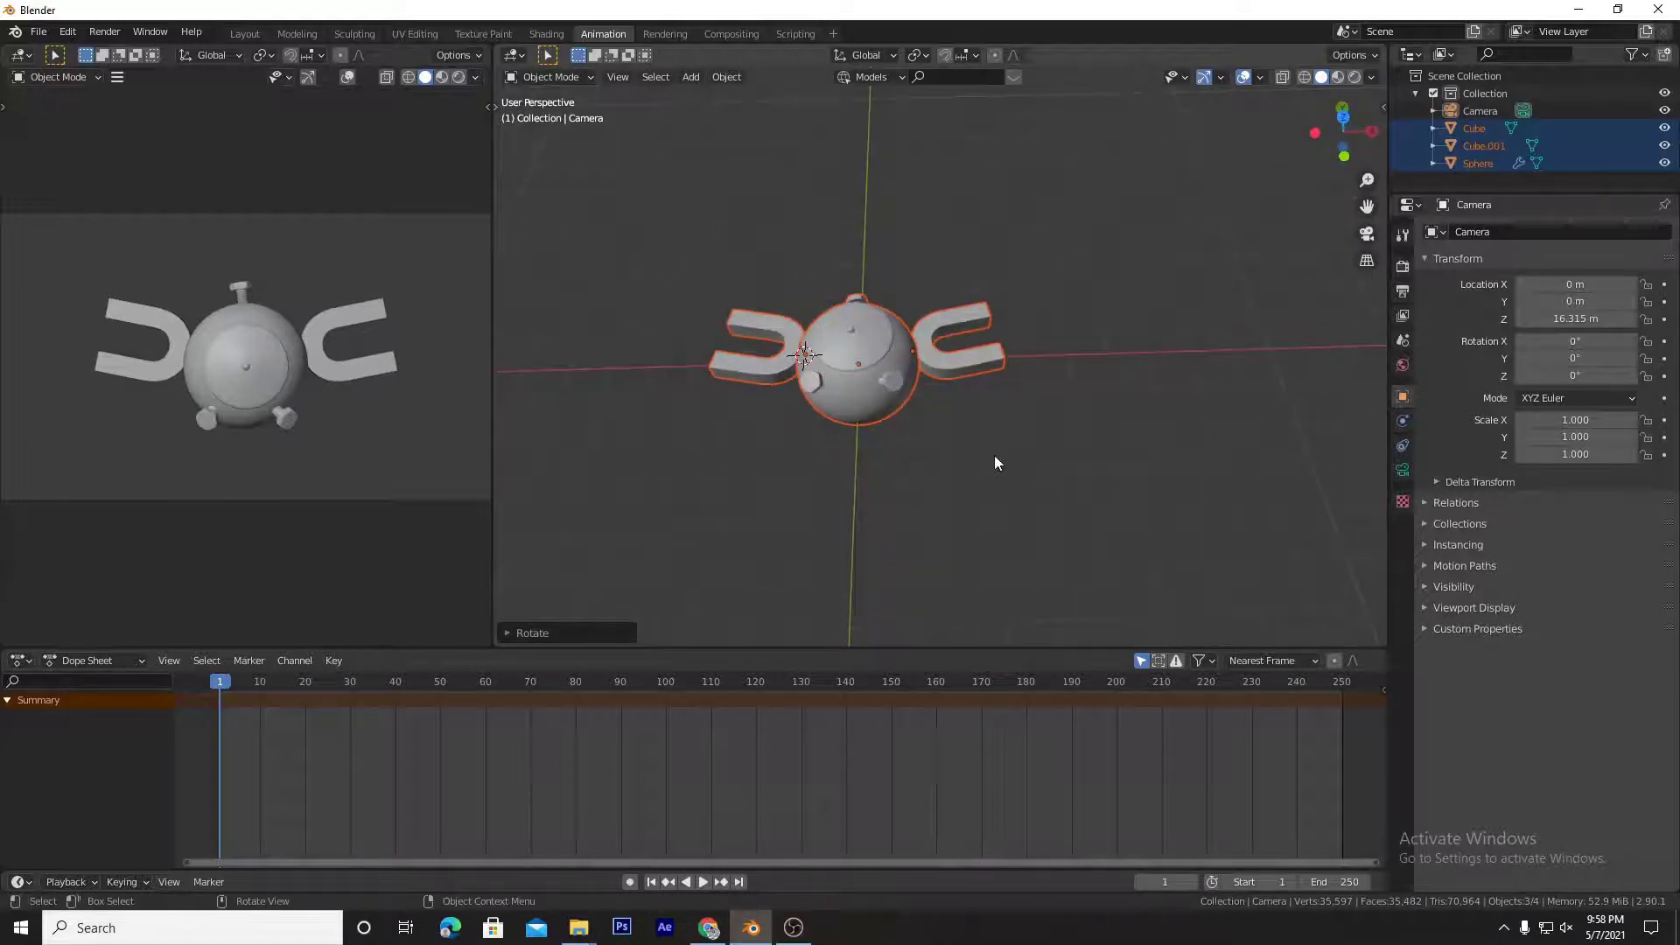
pyautogui.scroll(-1, 994, 457)
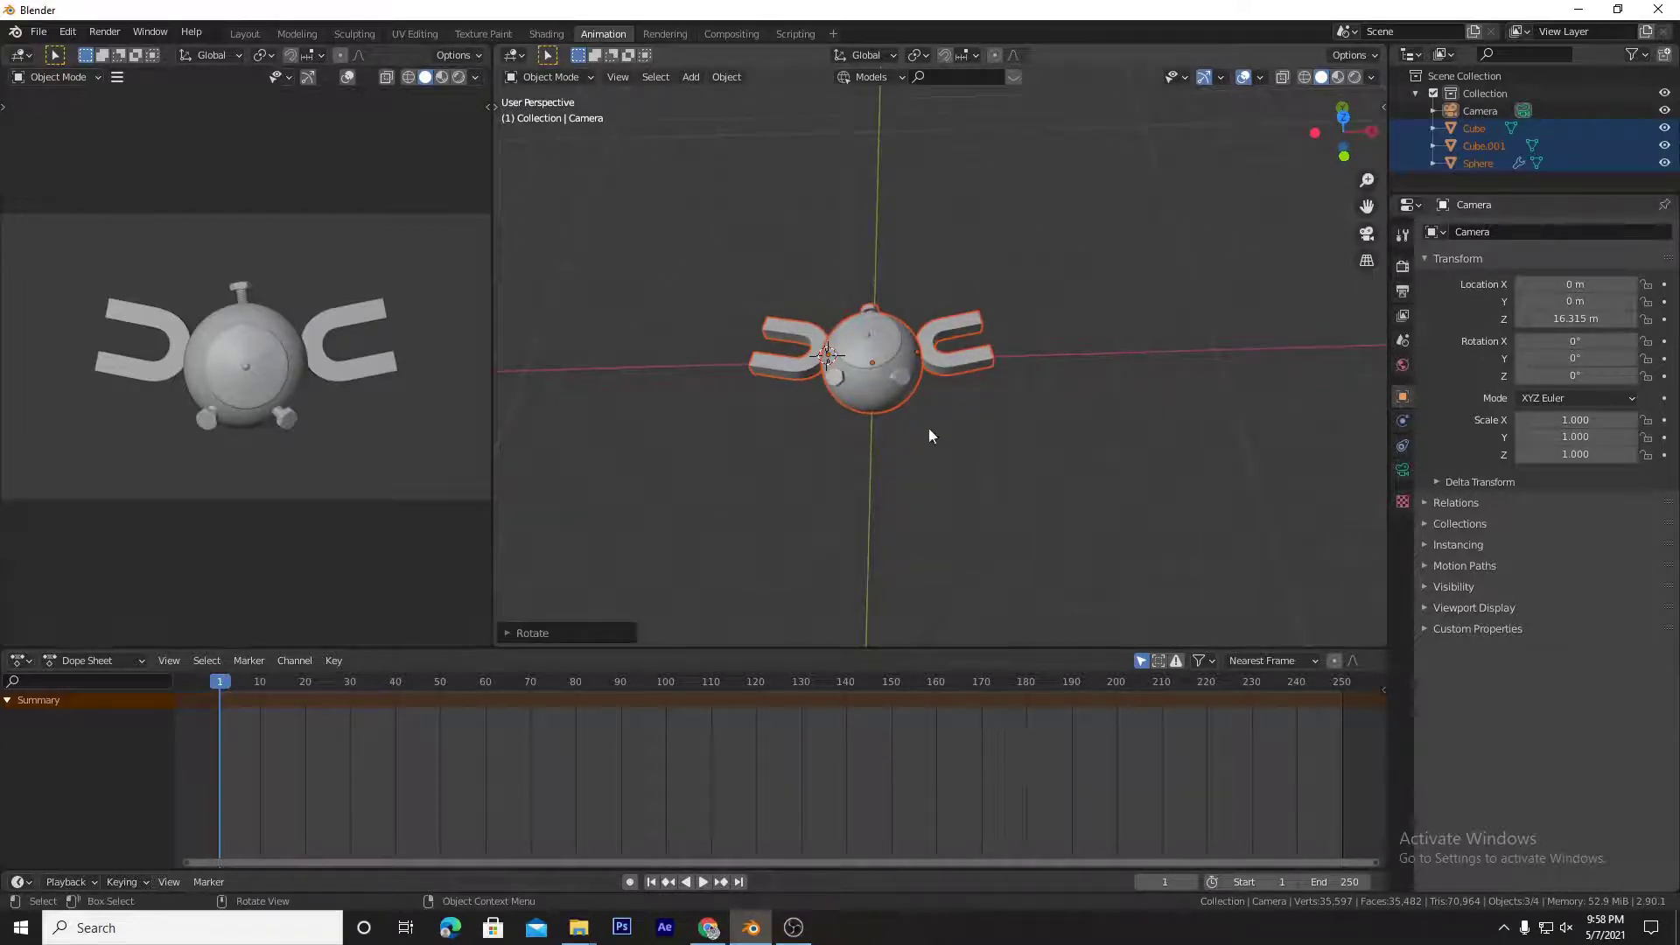
pyautogui.moveTo(929, 435); pyautogui.dragTo(937, 357, button='middle')
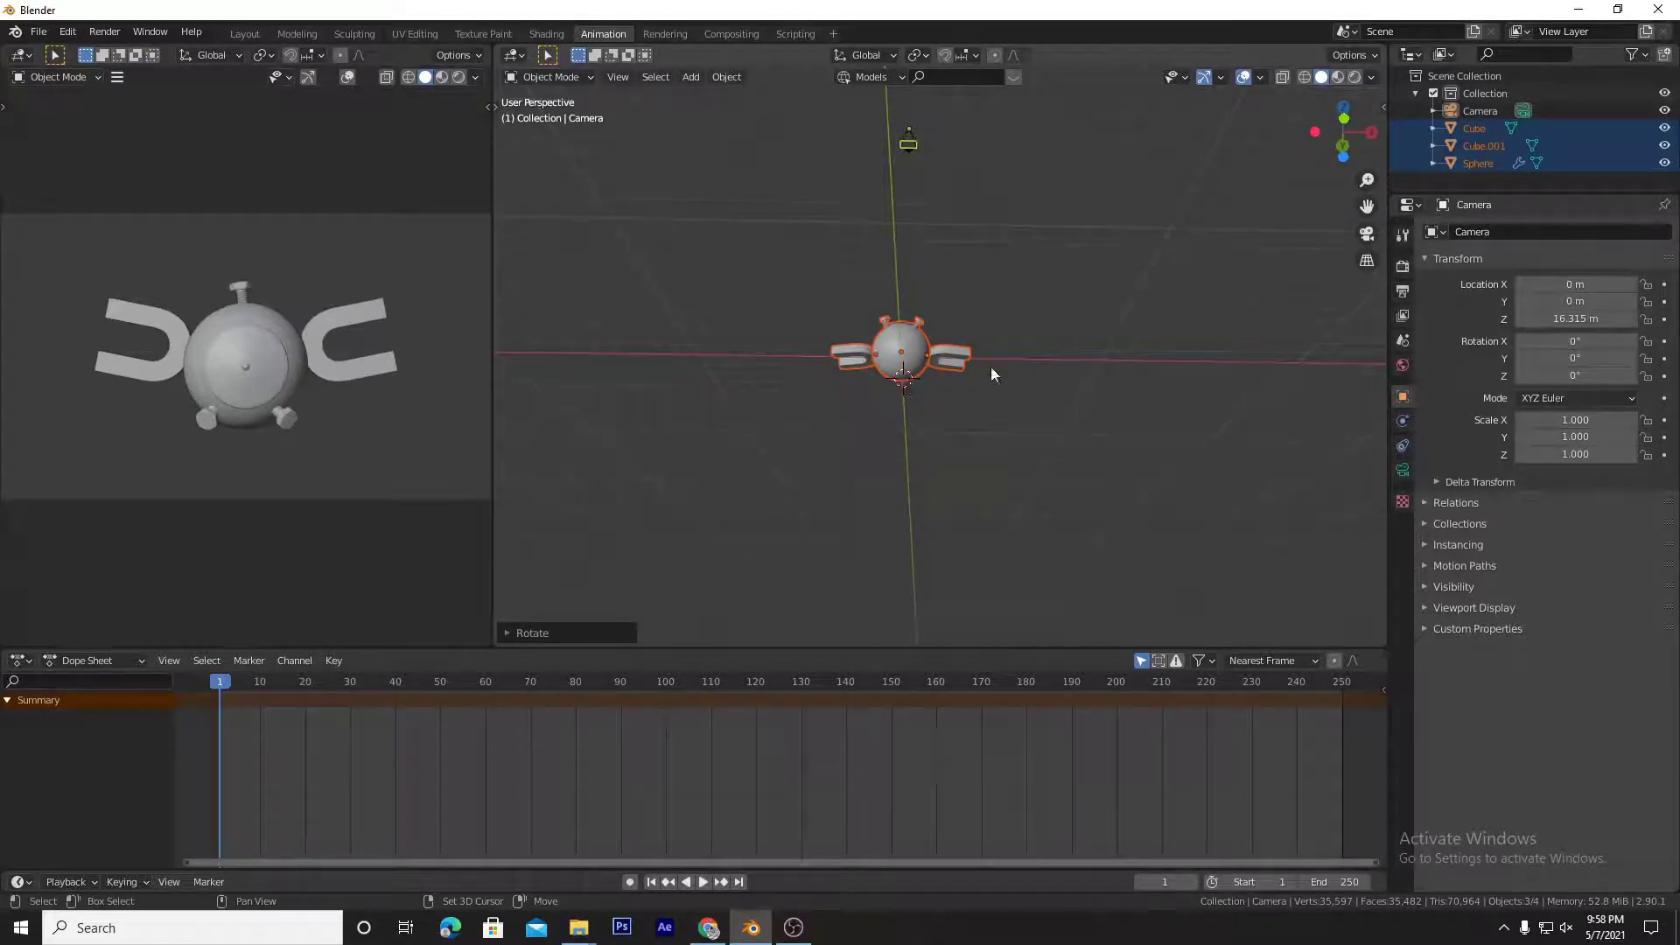
pyautogui.moveTo(990, 371); pyautogui.dragTo(1015, 491, button='middle')
pyautogui.hotkey('shift', 'a')
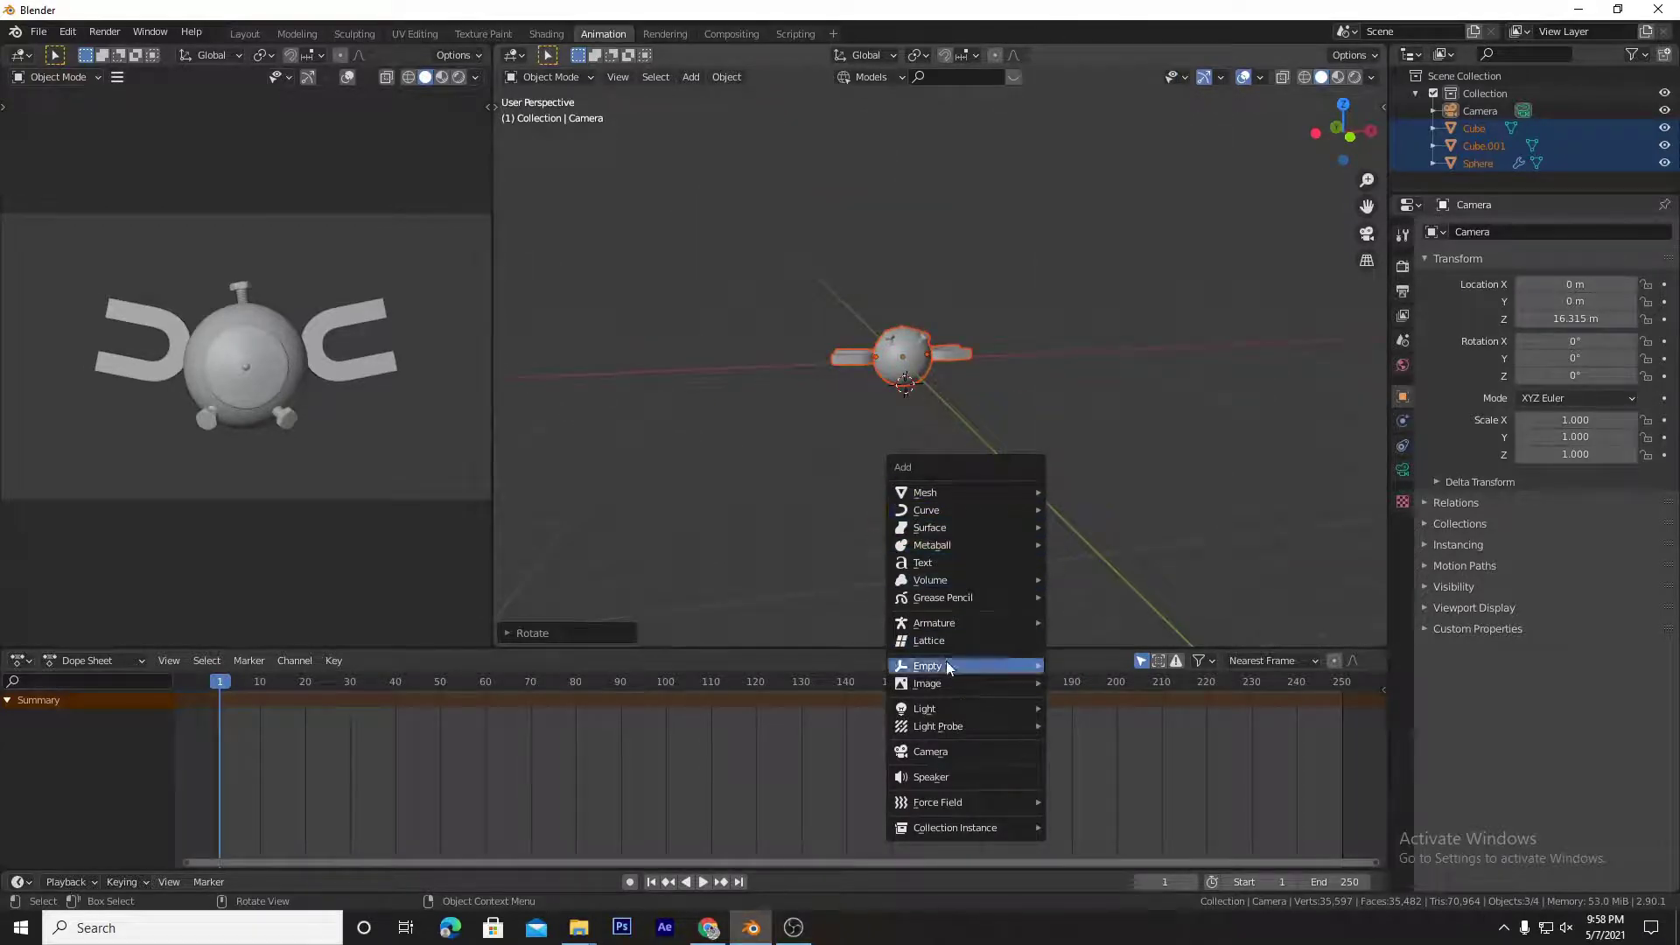
pyautogui.moveTo(938, 684)
pyautogui.click(1110, 721)
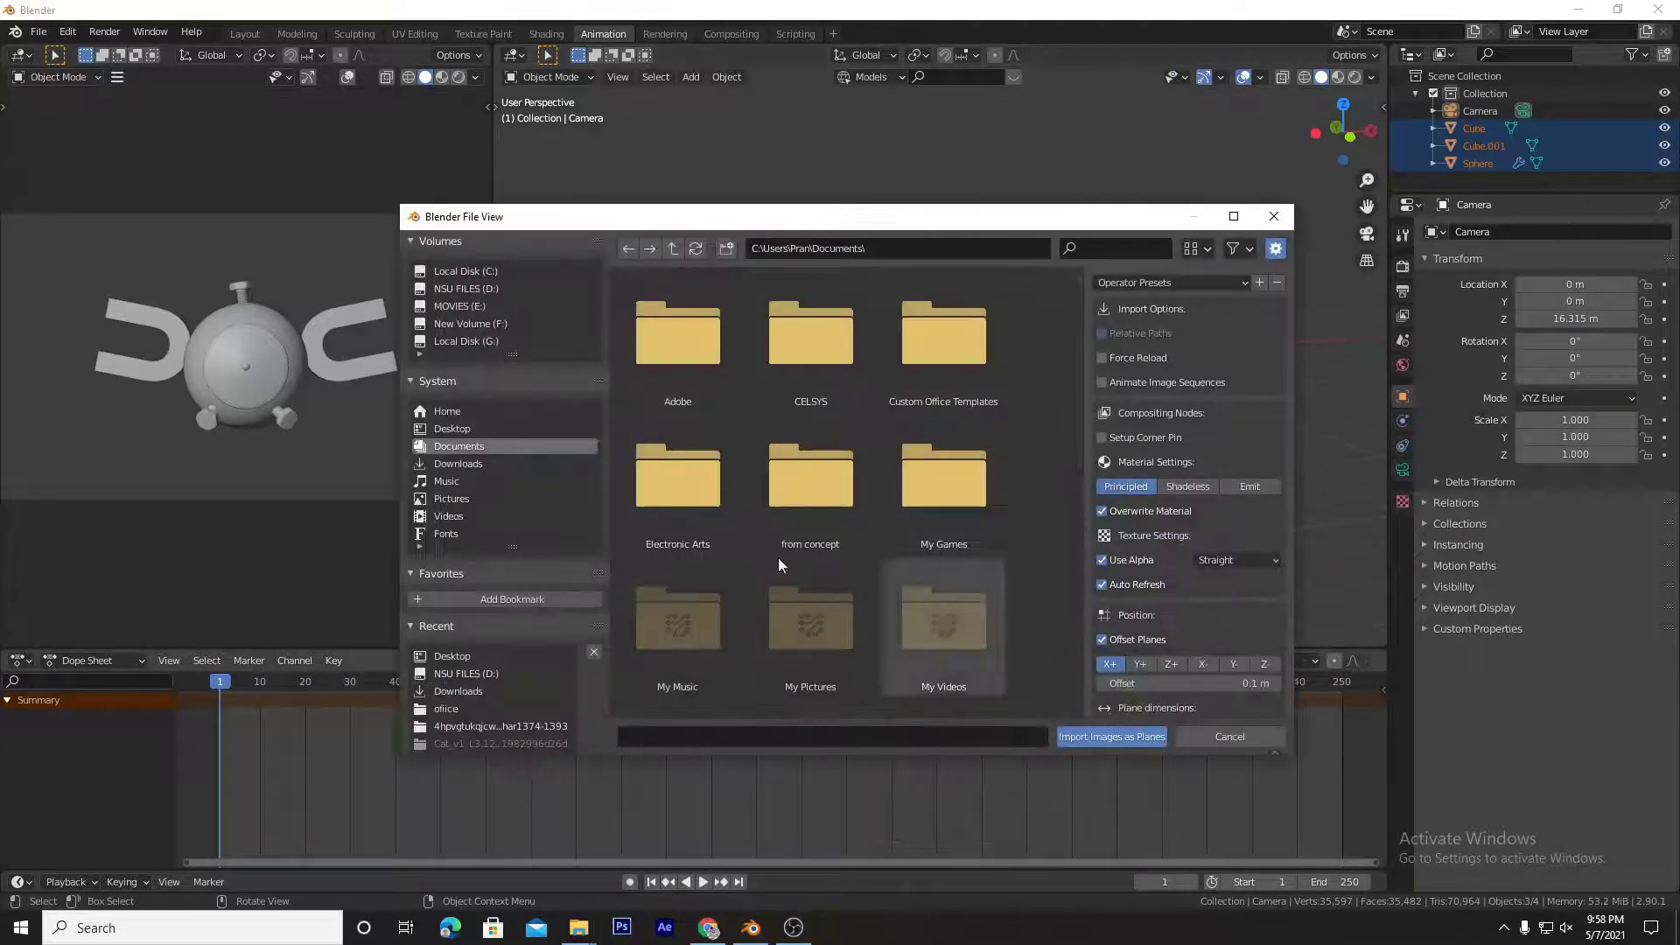
pyautogui.moveTo(1079, 451); pyautogui.dragTo(1081, 691)
pyautogui.scroll(3, 1058, 665)
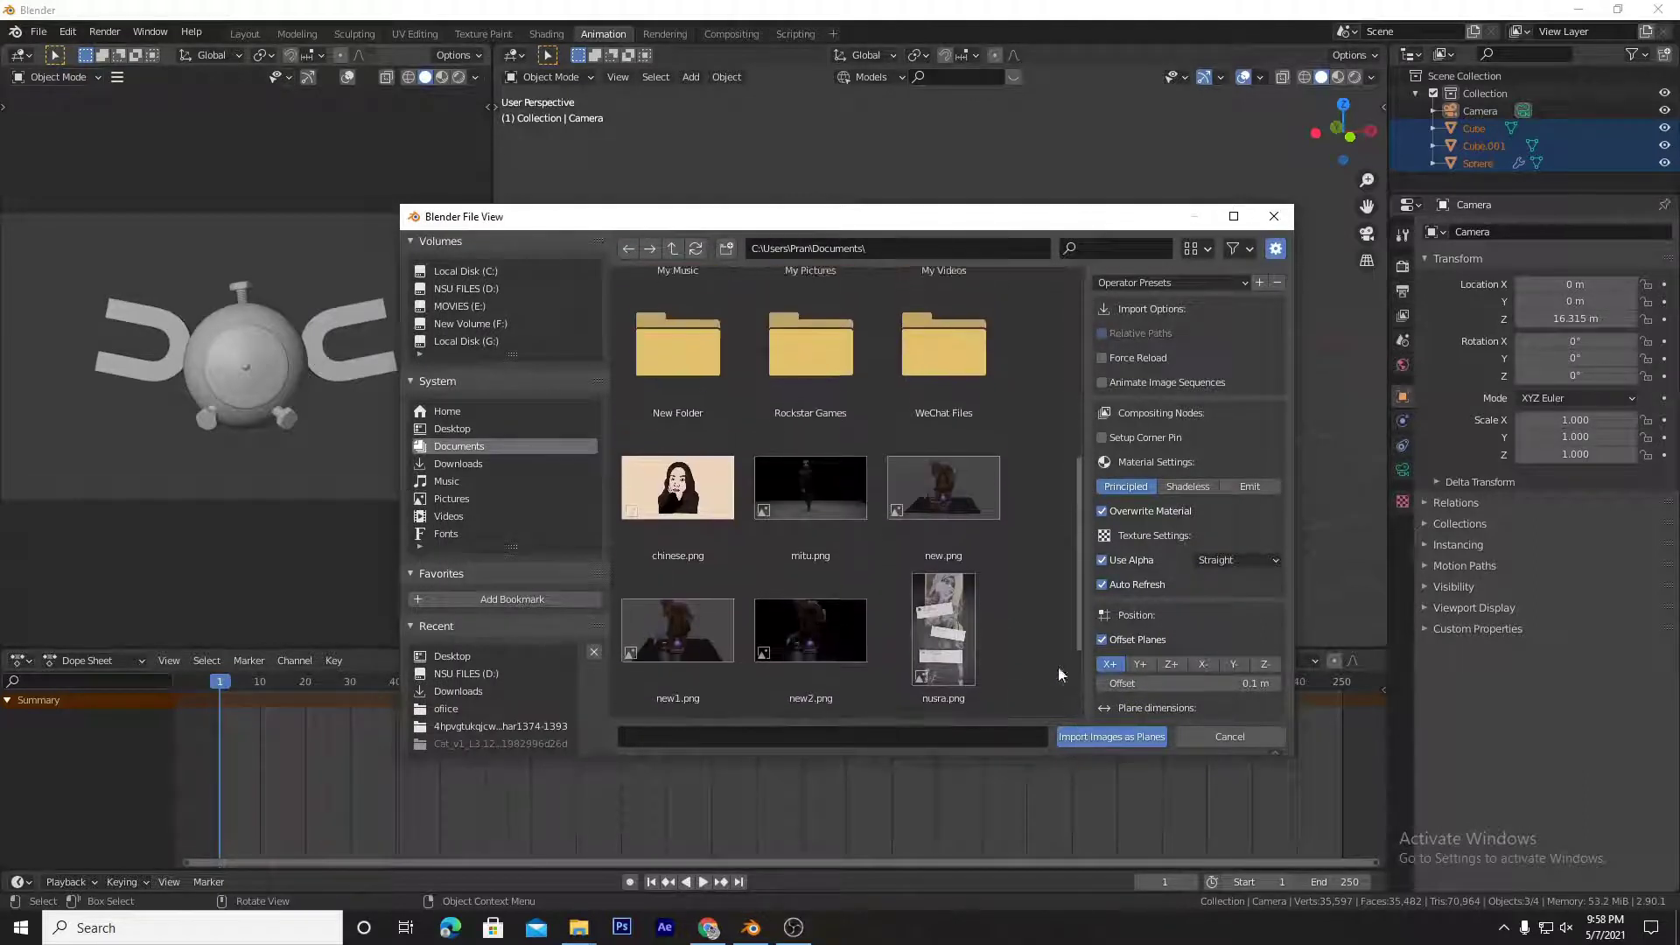
pyautogui.click(460, 429)
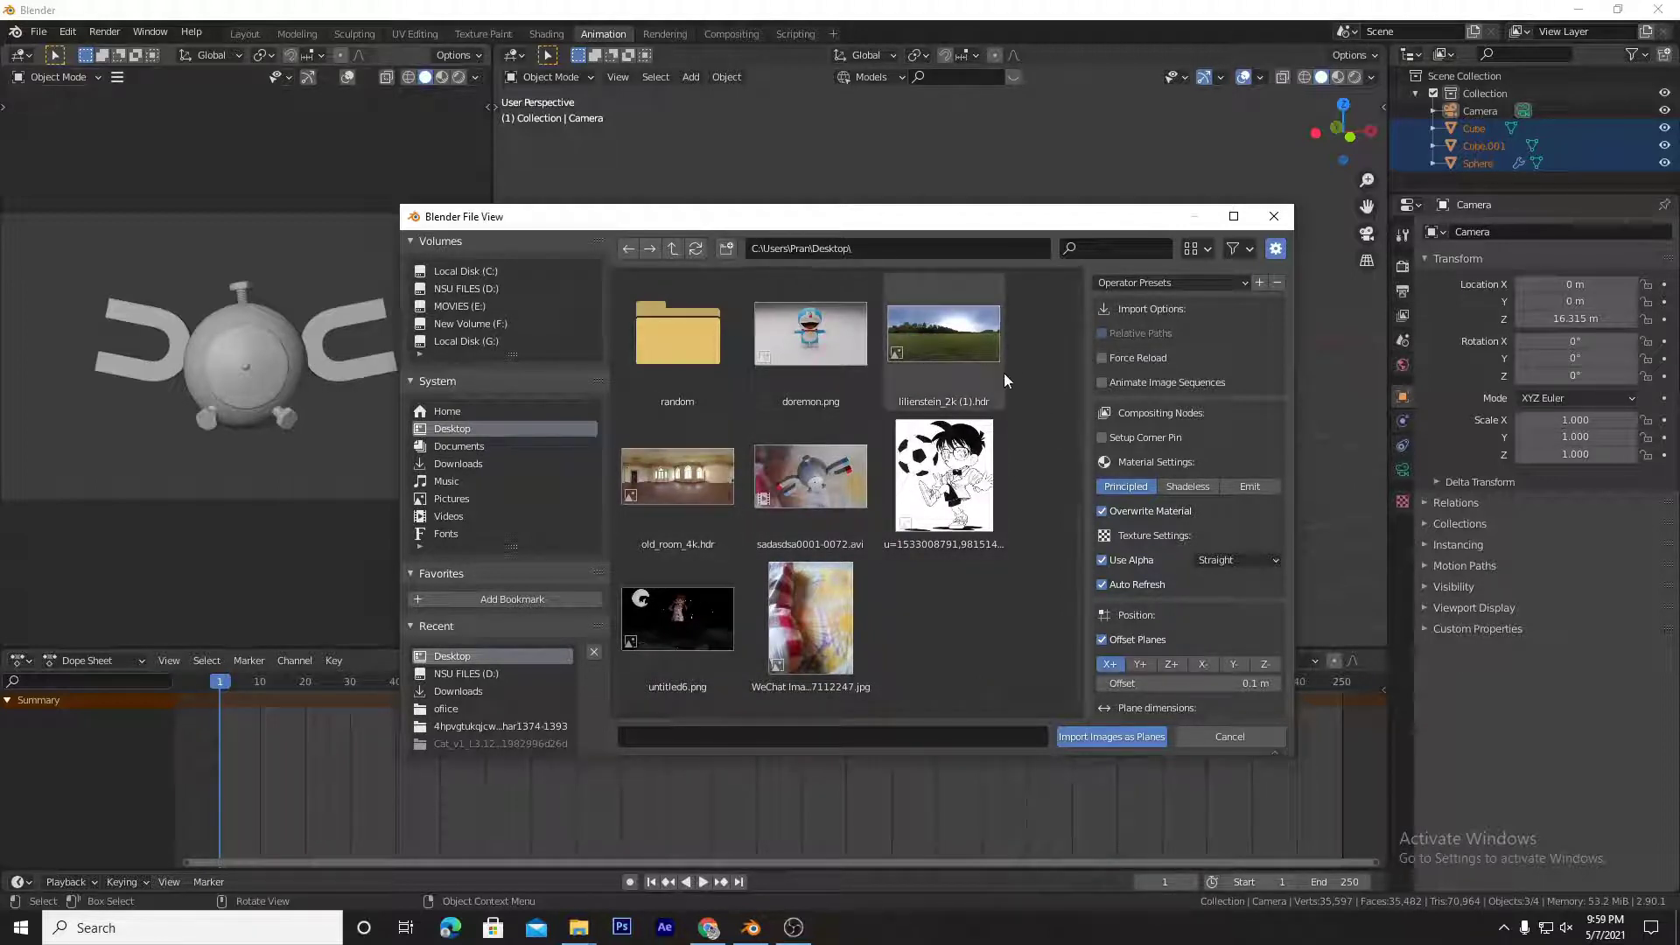
pyautogui.doubleClick(804, 601)
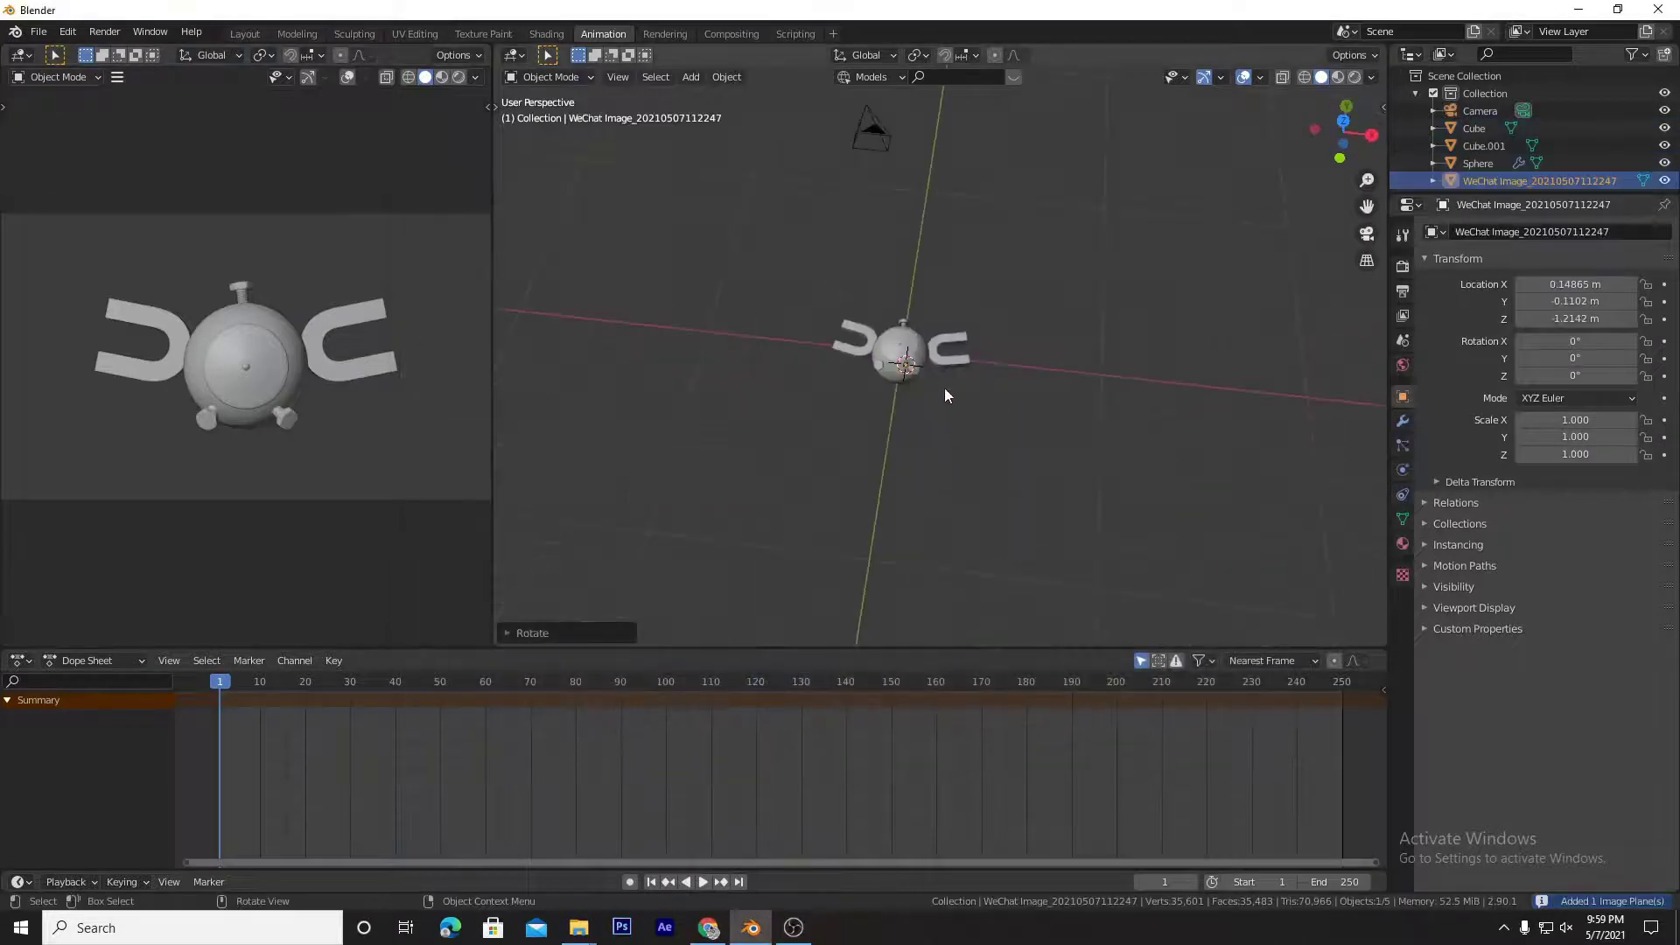
# Step: Scale the image plane up to about 21.8 and show the camera view in material preview shading
pyautogui.press('s')
pyautogui.click(999, 477)
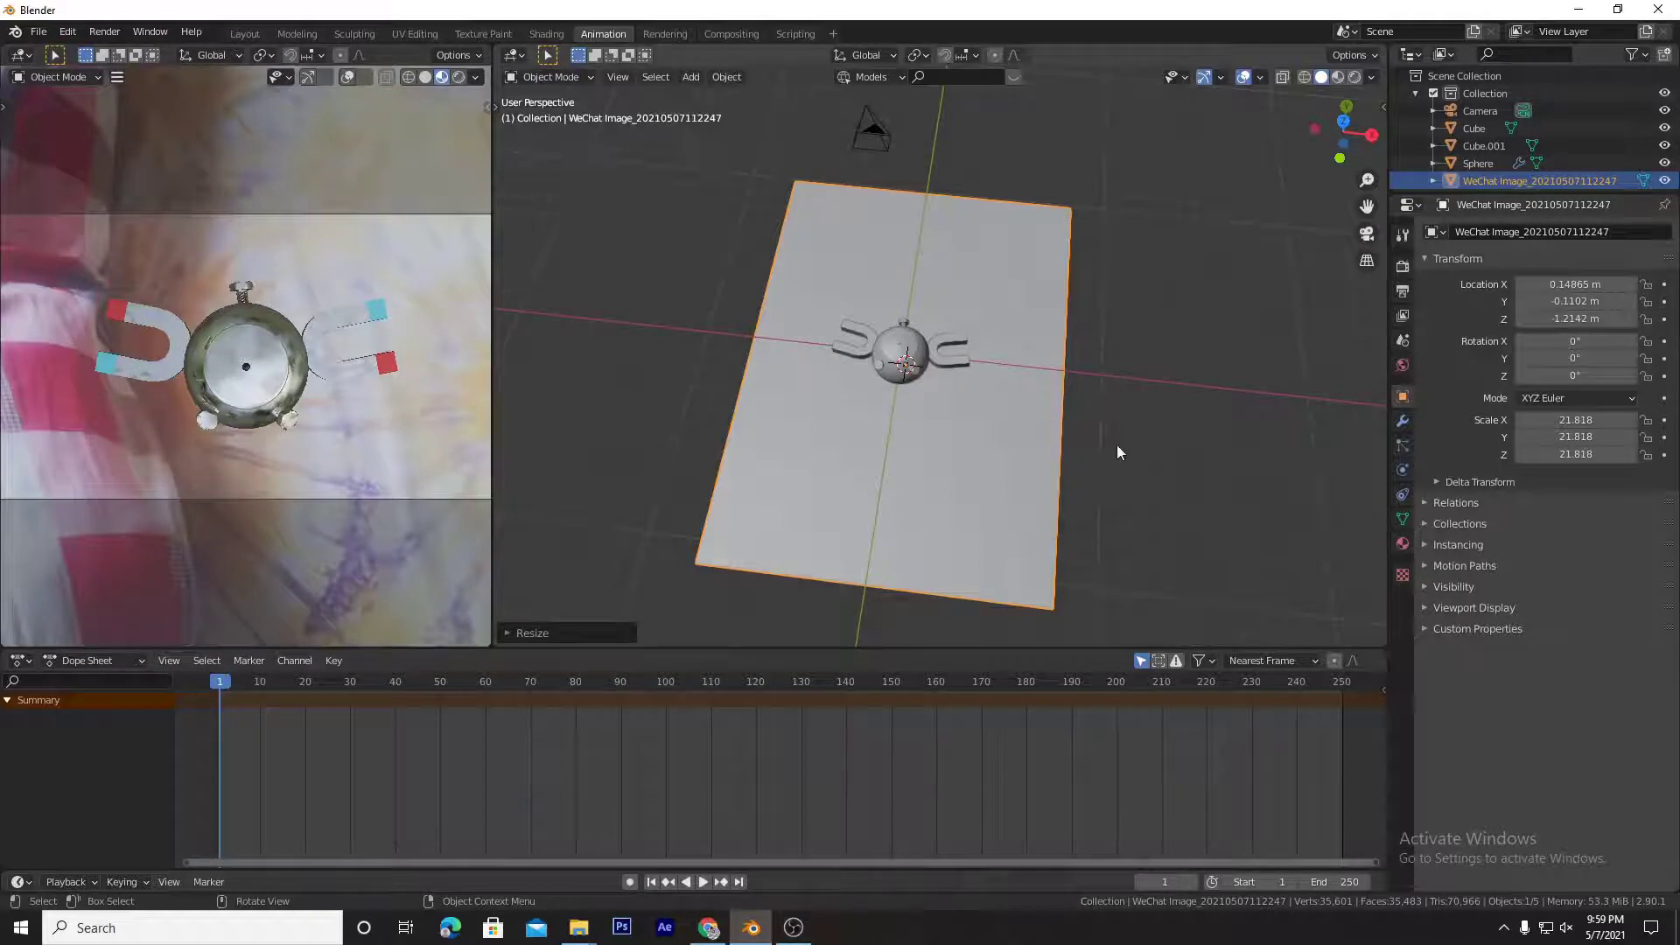
# Step: Move the image plane along global X to about -1.99 m and raise it along global Z to about -0.68 m
pyautogui.moveTo(922, 383); pyautogui.dragTo(1045, 422, button='middle')
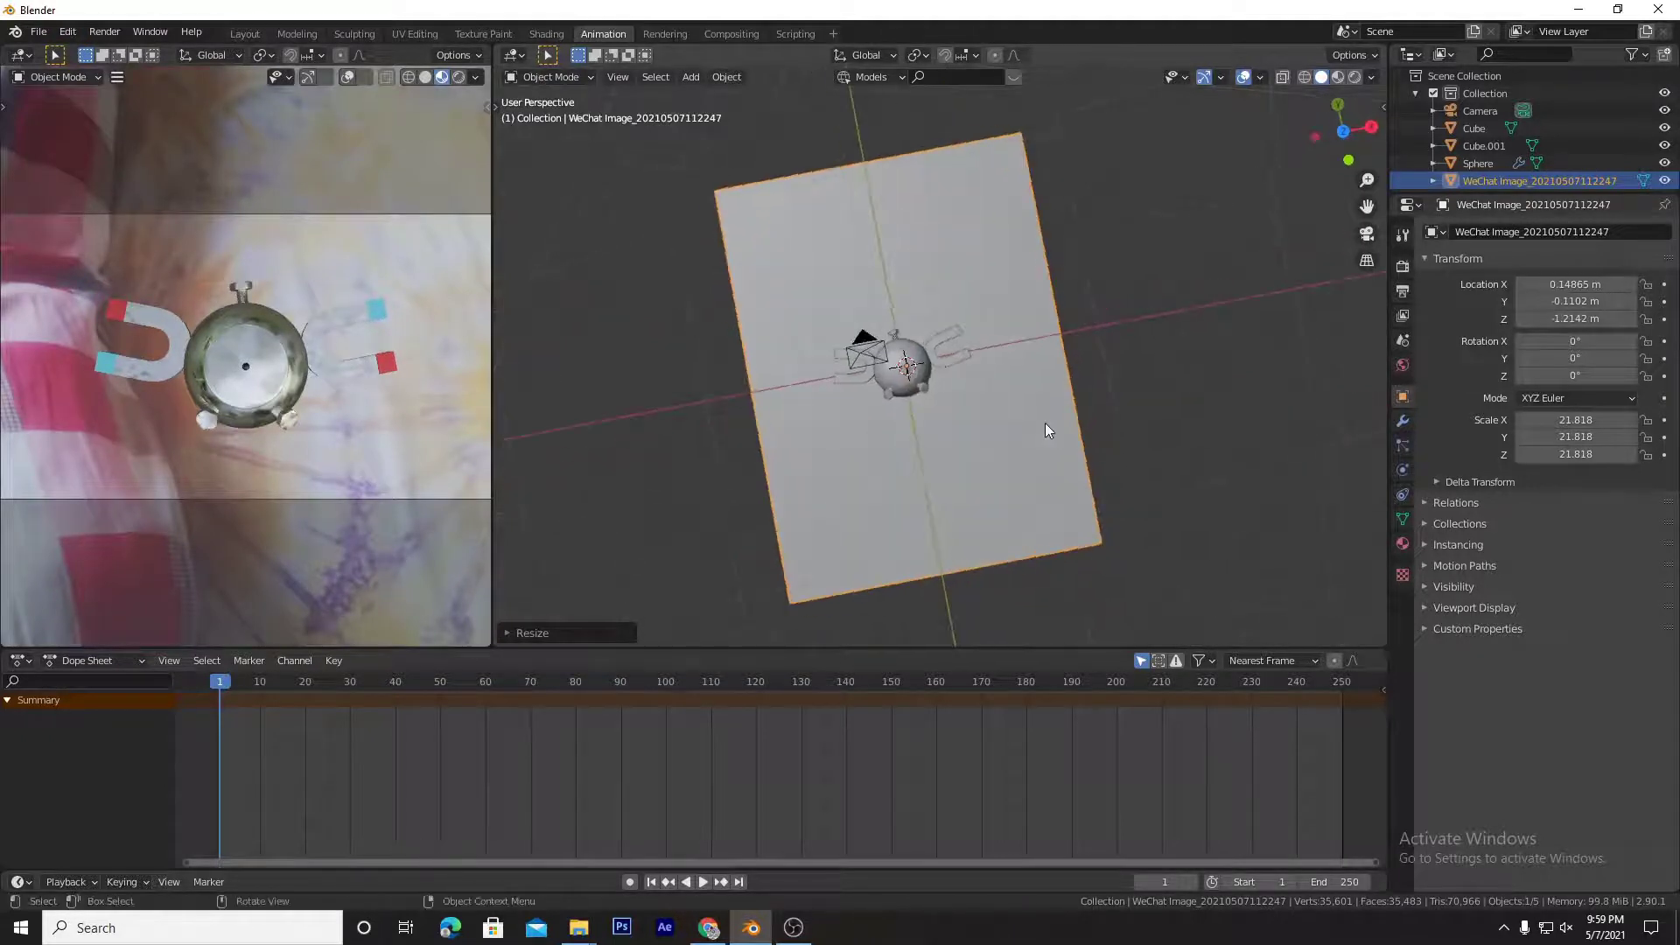
pyautogui.press('g')
pyautogui.press('x')
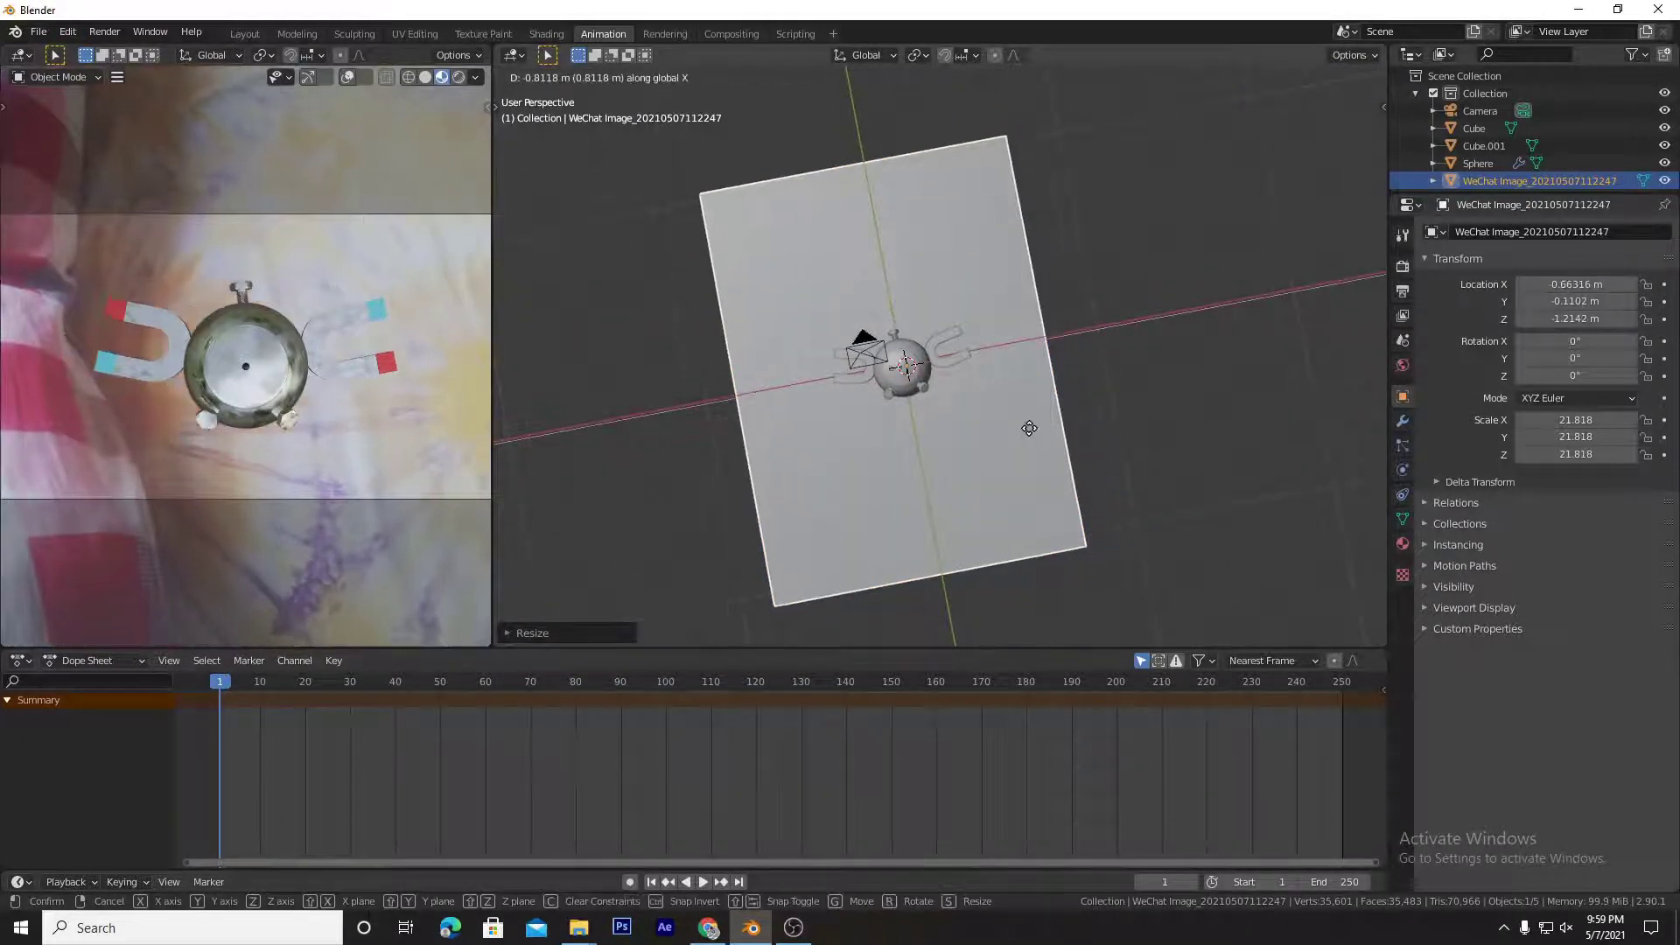
pyautogui.click(1005, 431)
pyautogui.moveTo(1193, 330); pyautogui.dragTo(1156, 288, button='middle')
pyautogui.press('g')
pyautogui.press('z')
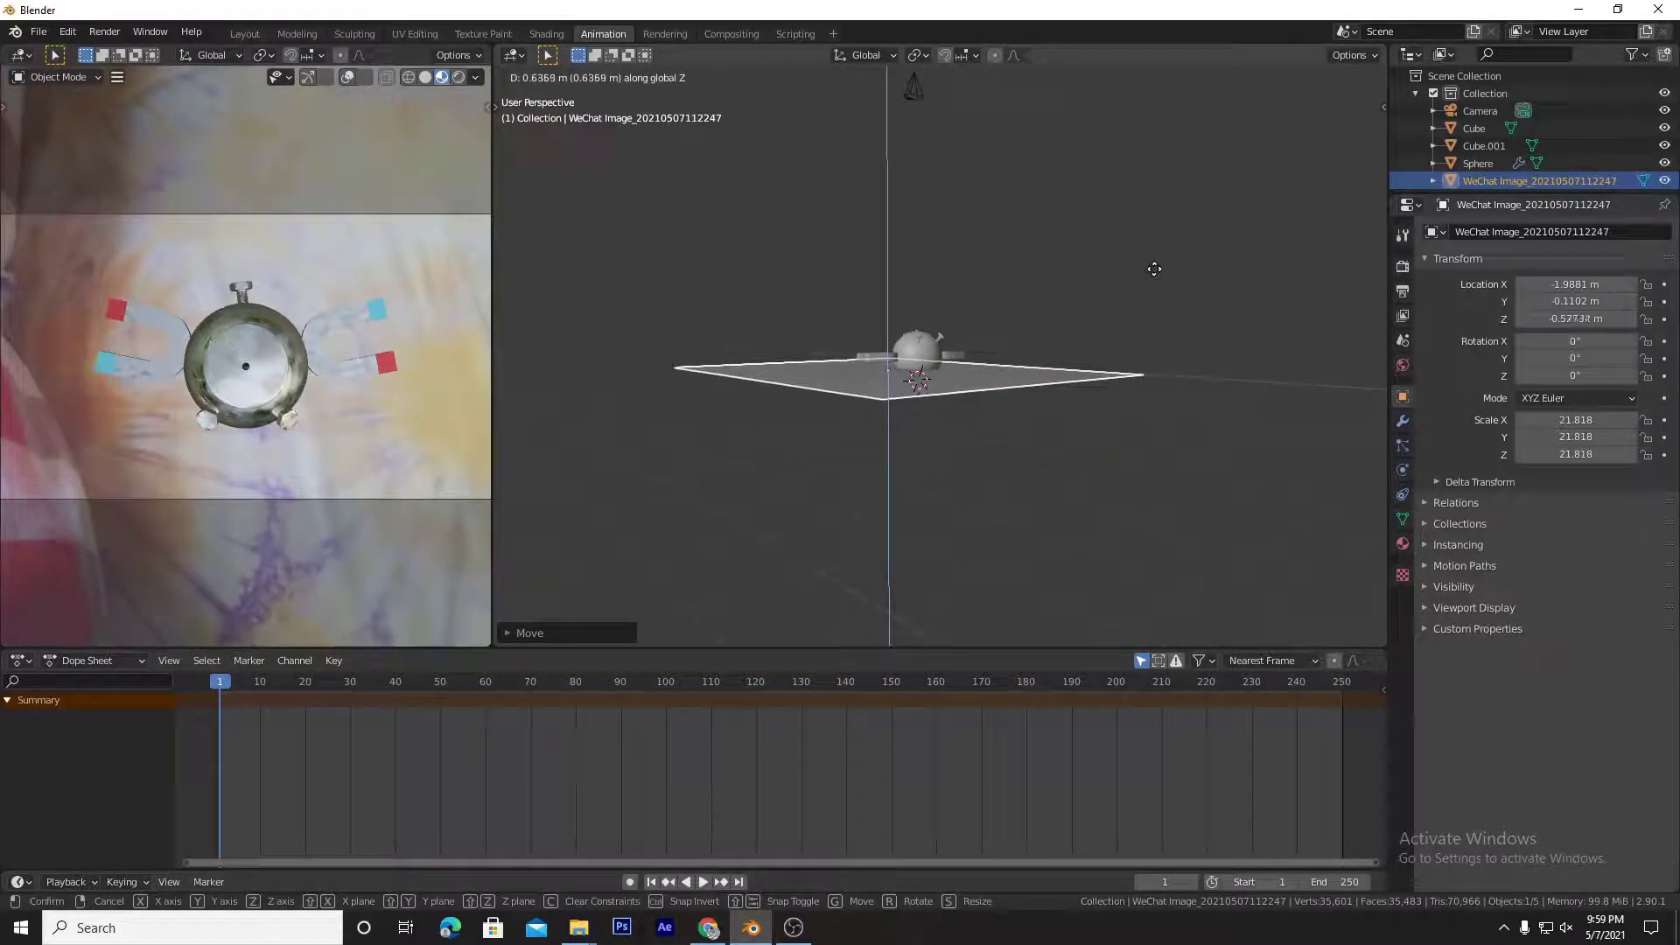
pyautogui.click(1156, 271)
# Step: Enlarge the image plane to a scale of about 23.5 so it covers the camera frame behind the model
pyautogui.moveTo(1158, 271); pyautogui.dragTo(1043, 448, button='middle')
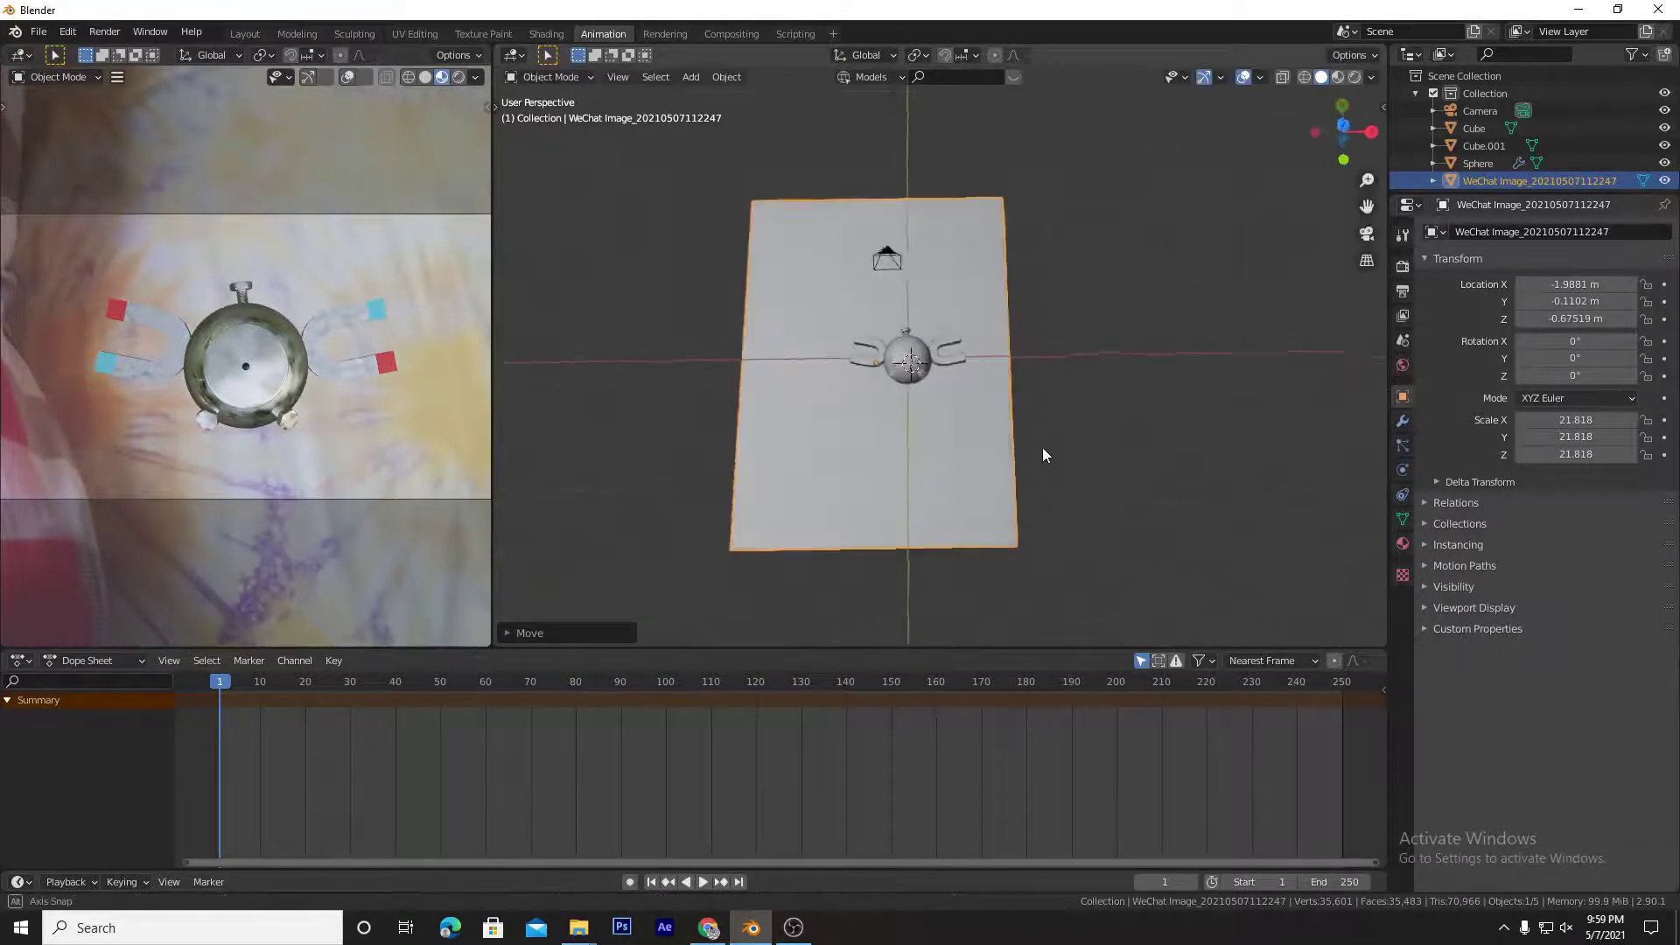
pyautogui.press('s')
pyautogui.click(1062, 398)
# Step: Move the camera up along the global Z axis to about 17.76 m
pyautogui.scroll(1, 1047, 387)
pyautogui.moveTo(1047, 387); pyautogui.dragTo(991, 362, button='middle')
pyautogui.scroll(1, 1060, 398)
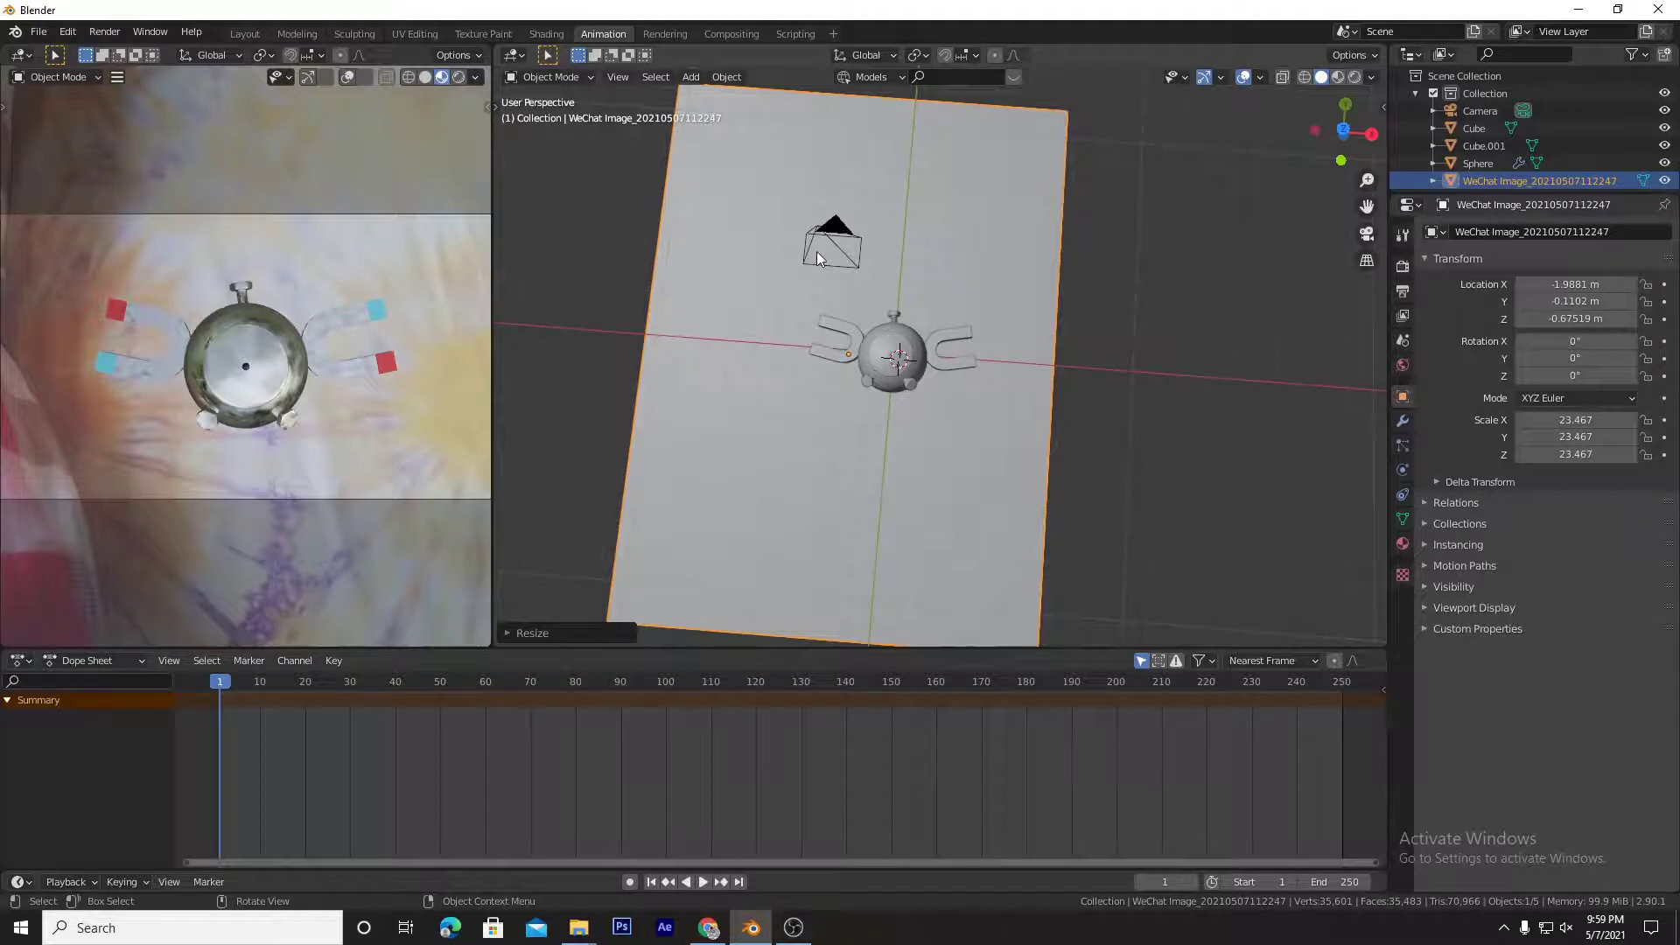
pyautogui.moveTo(816, 250); pyautogui.dragTo(928, 264, button='middle')
pyautogui.click(823, 229)
pyautogui.press('g')
pyautogui.press('z')
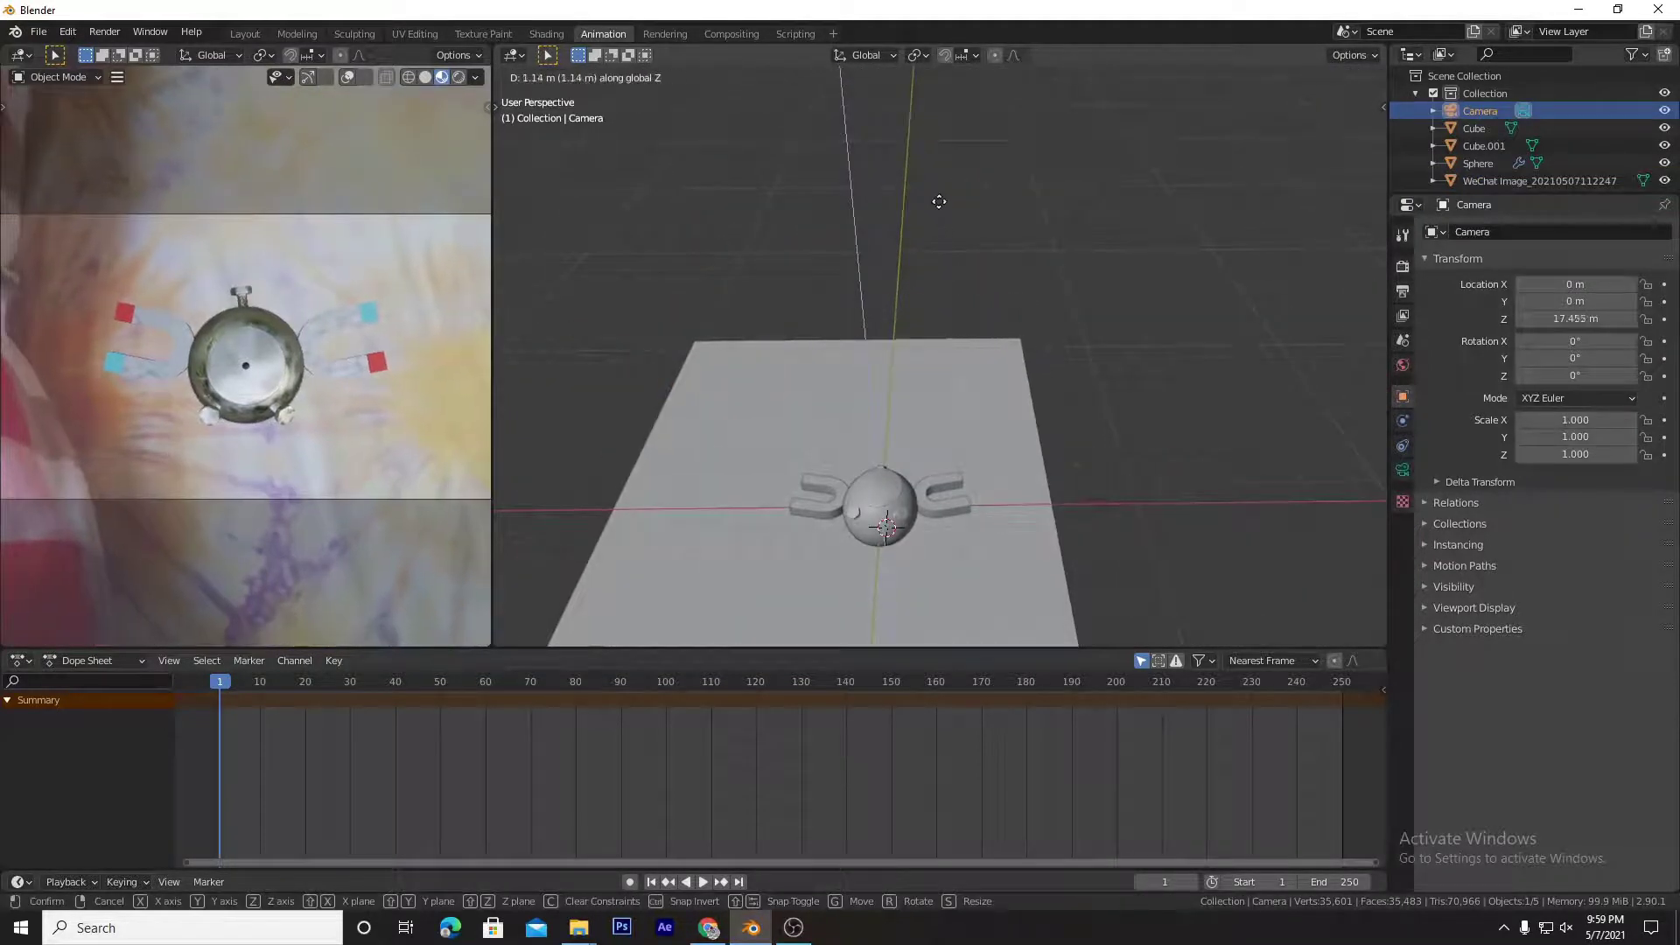
pyautogui.click(938, 195)
pyautogui.moveTo(1246, 344); pyautogui.dragTo(868, 511, button='middle')
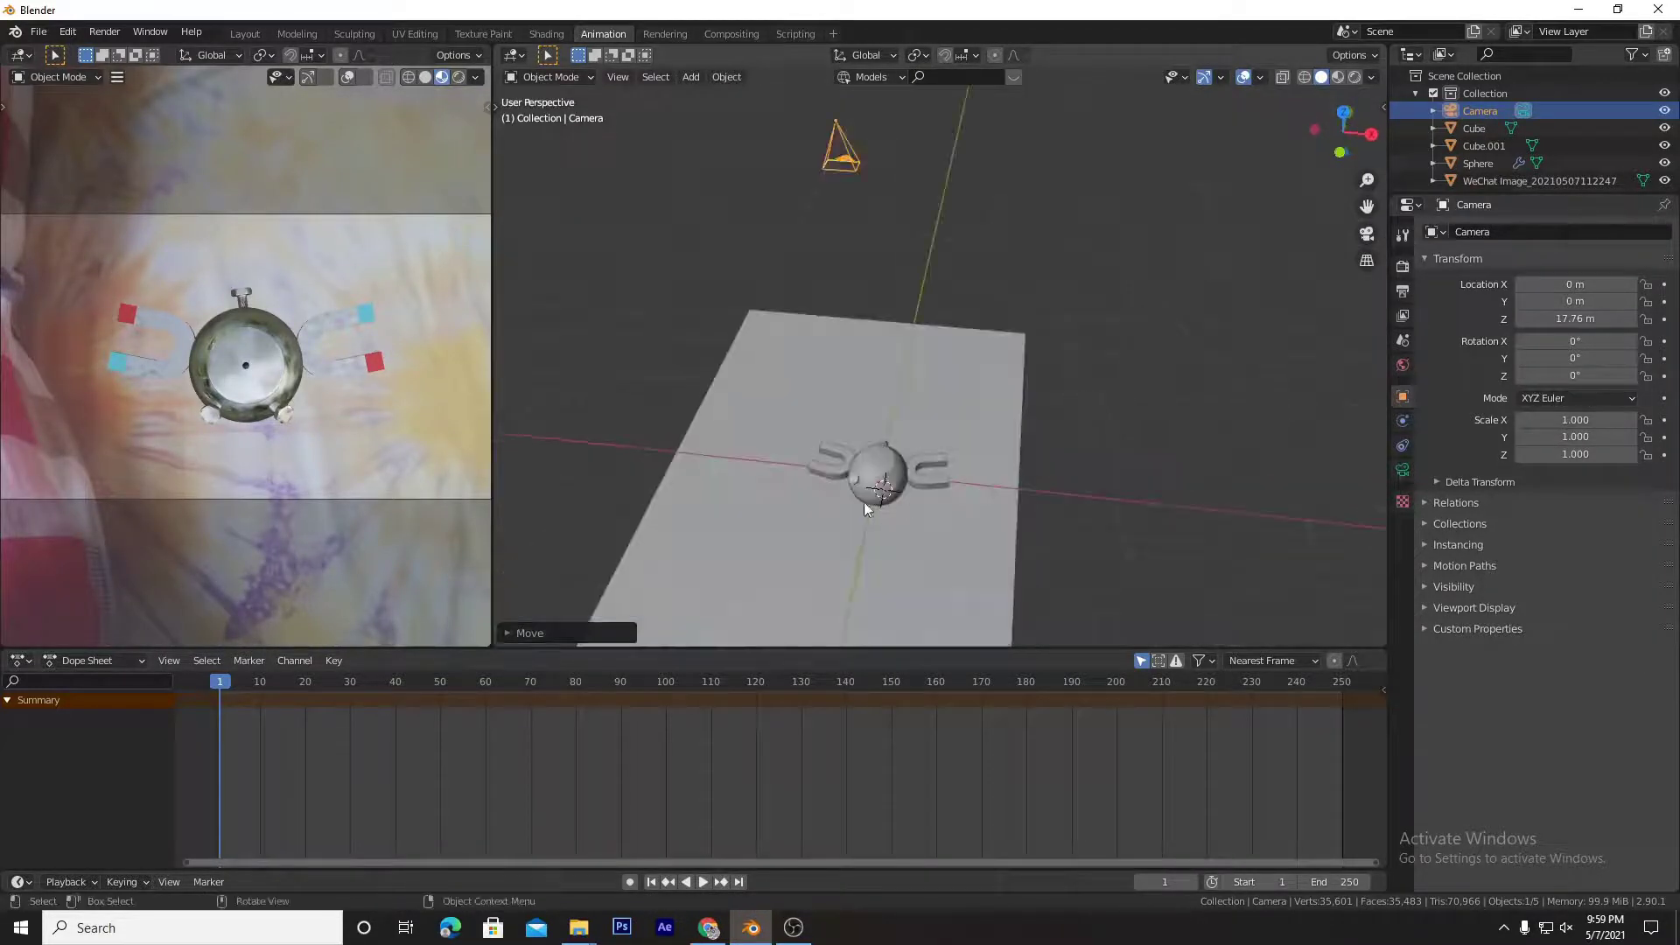
# Step: Set the animation's end frame to 72 using 24*3
pyautogui.click(880, 490)
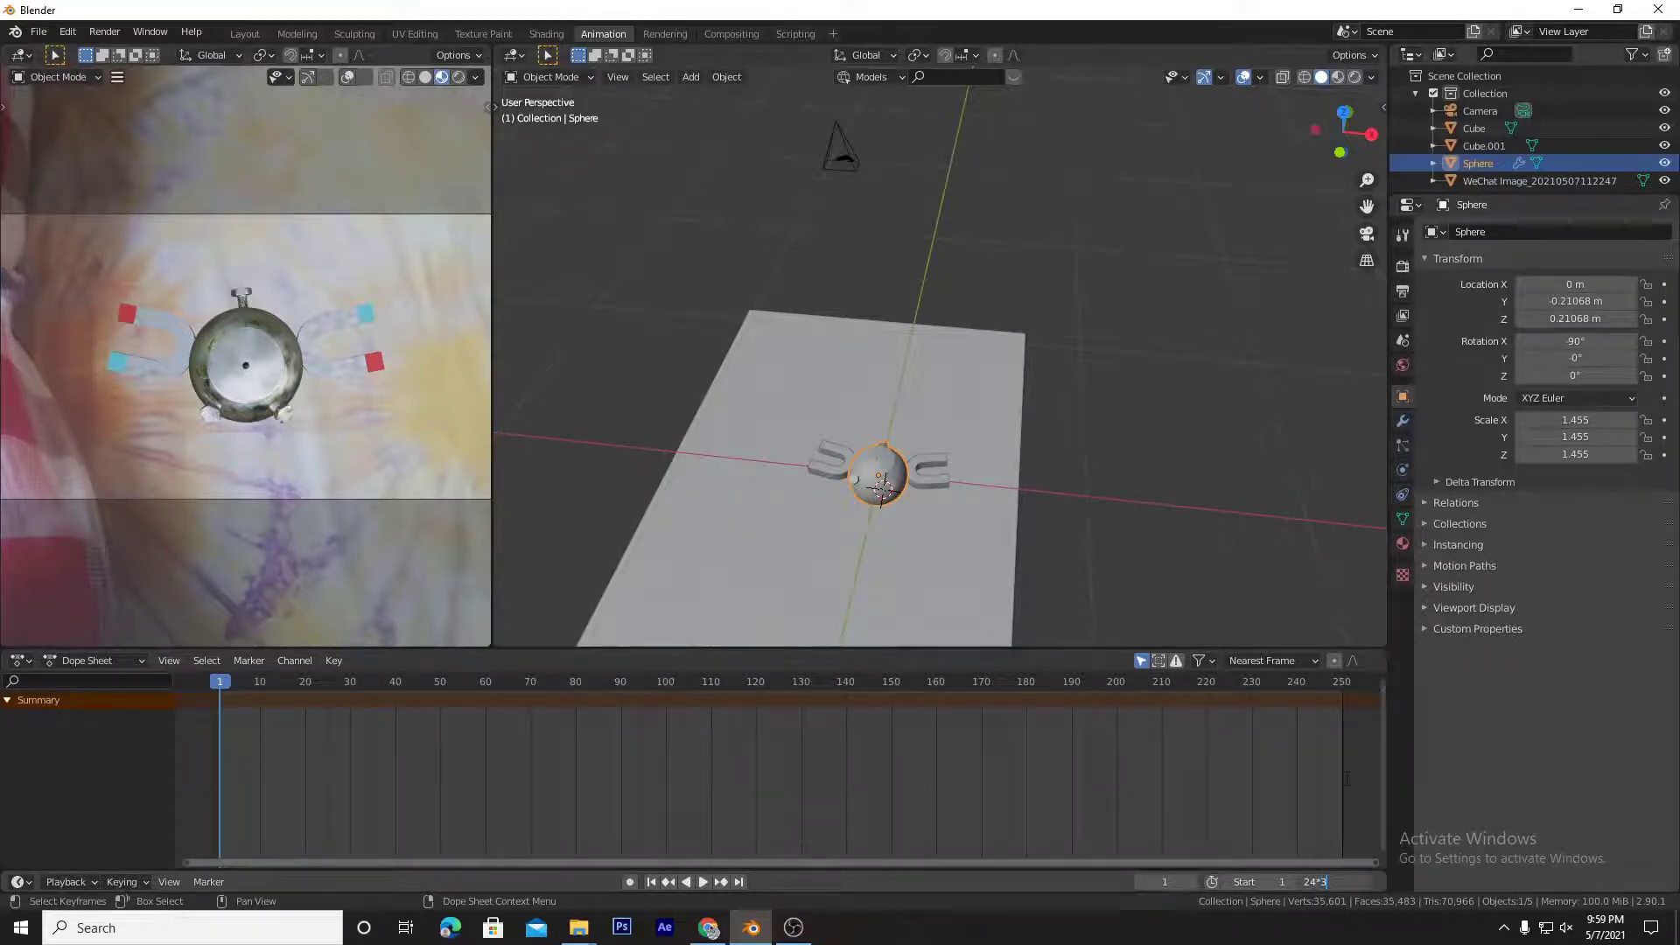
pyautogui.press('Return')
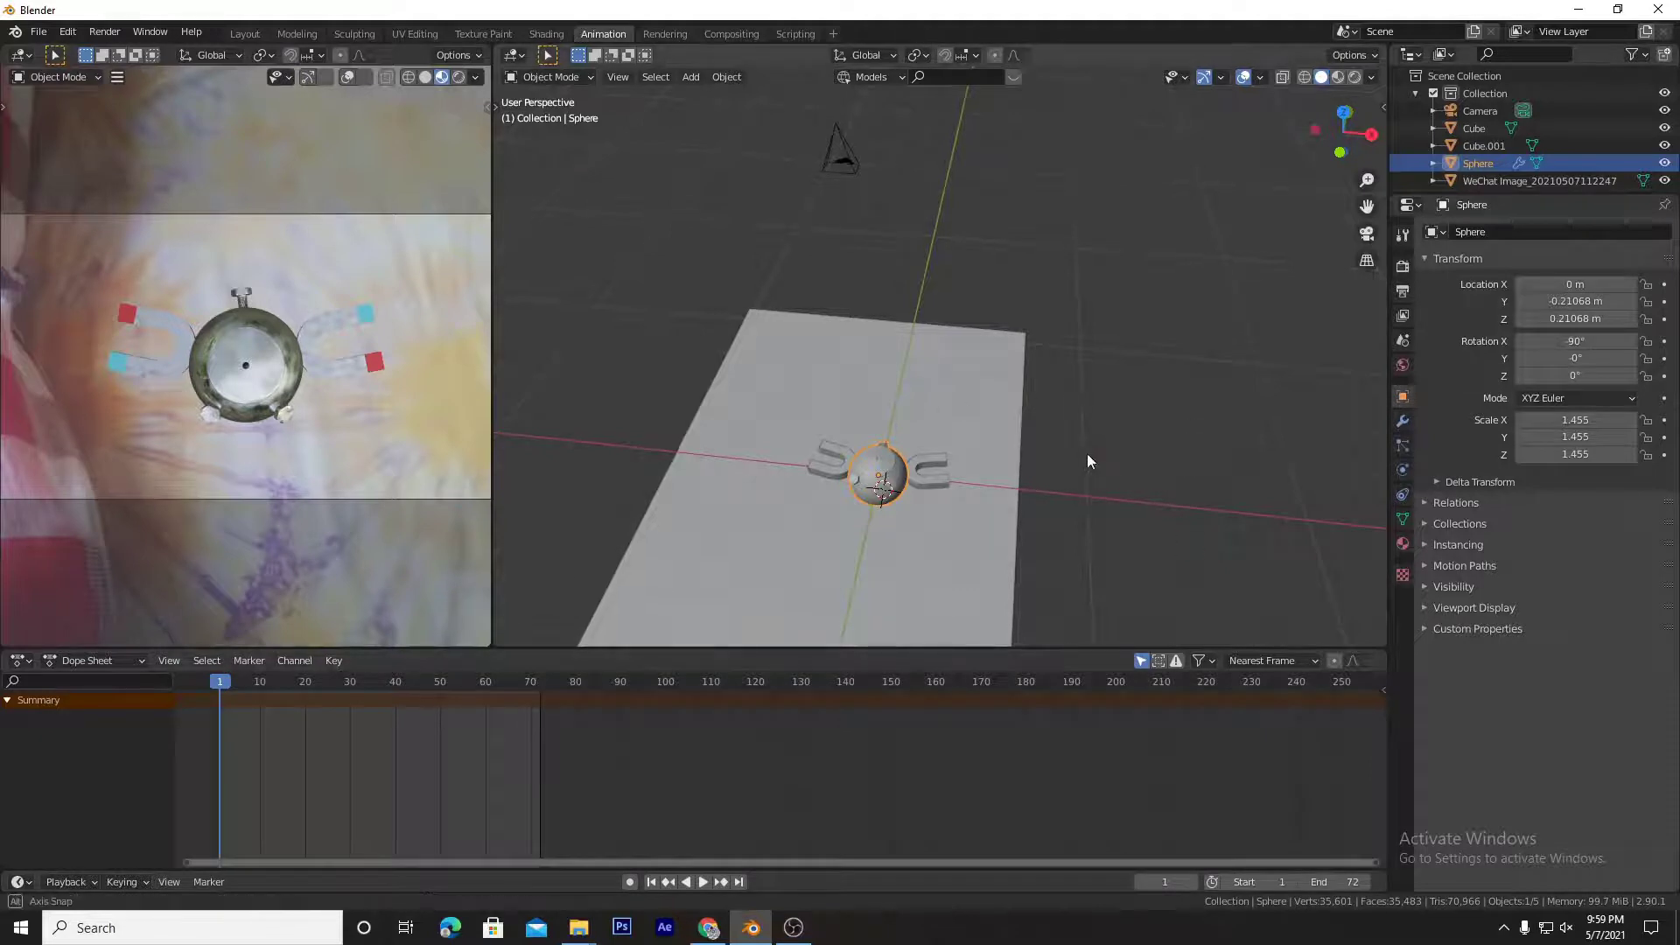
pyautogui.moveTo(1087, 455); pyautogui.dragTo(797, 707, button='middle')
pyautogui.keyDown('shift'); pyautogui.moveTo(1246, 495); pyautogui.dragTo(1239, 393, button='middle'); pyautogui.keyUp('shift')
pyautogui.moveTo(1172, 478); pyautogui.dragTo(1168, 499, button='middle')
pyautogui.scroll(2, 1167, 499)
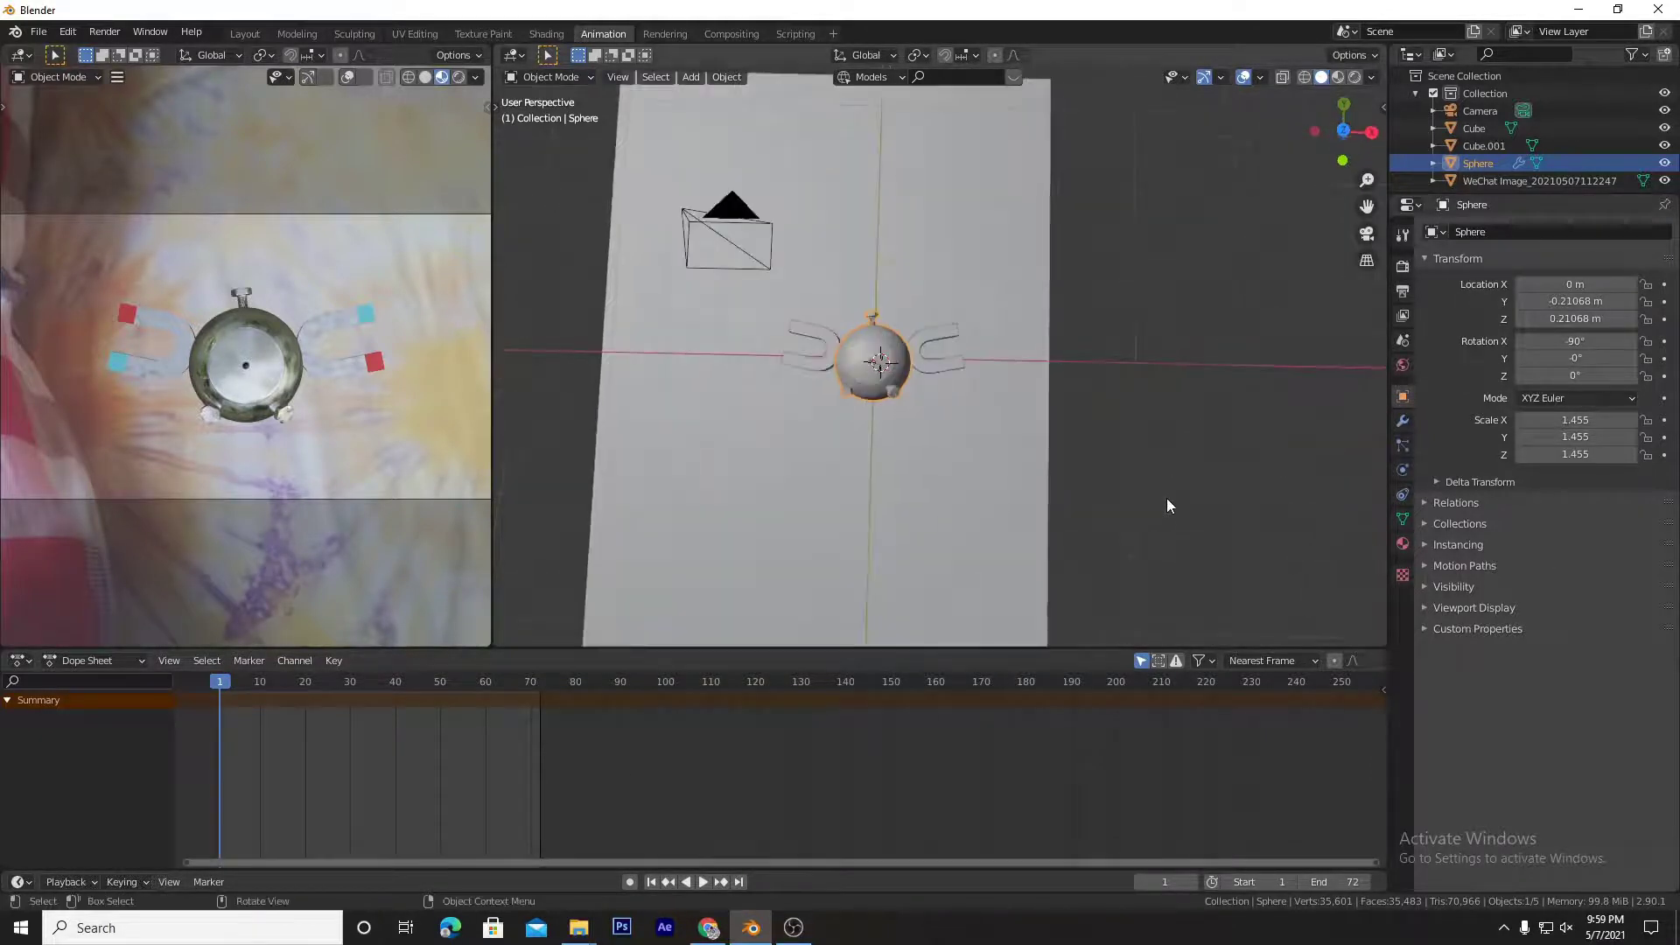
pyautogui.scroll(-2, 1168, 498)
pyautogui.scroll(5, 1168, 498)
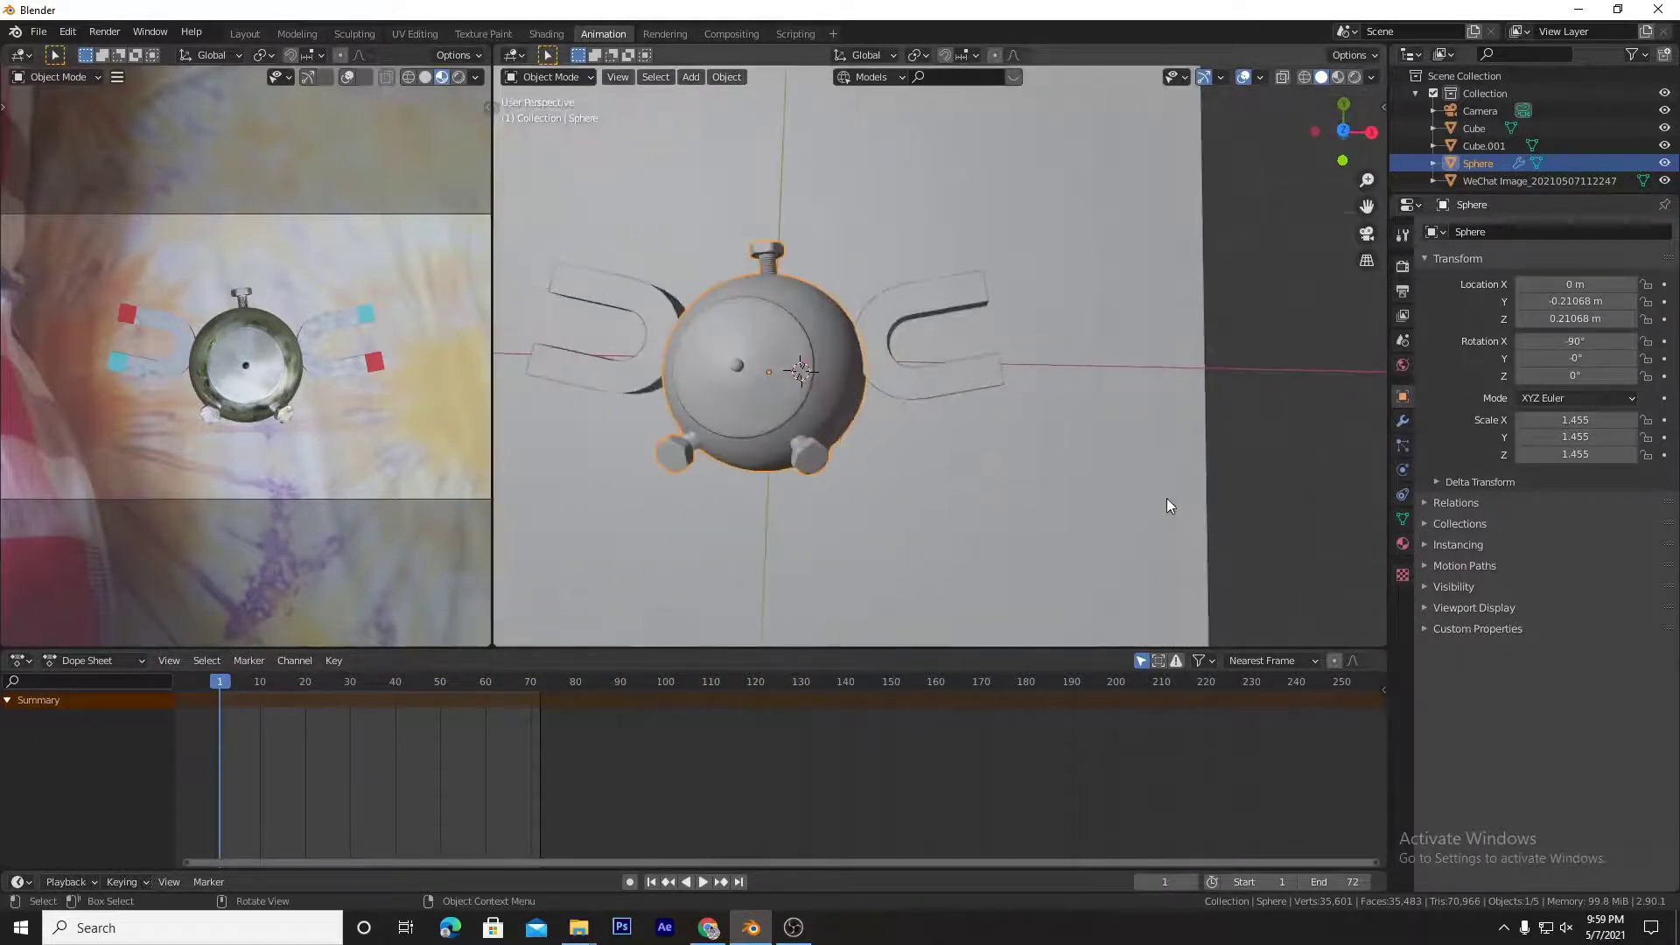
pyautogui.scroll(-8, 1001, 337)
# Step: Turn on auto keying and key the sphere body and both arches in their current position at frame 1
pyautogui.moveTo(1001, 337); pyautogui.dragTo(1088, 396, button='middle')
pyautogui.scroll(7, 1057, 329)
pyautogui.scroll(2, 1005, 333)
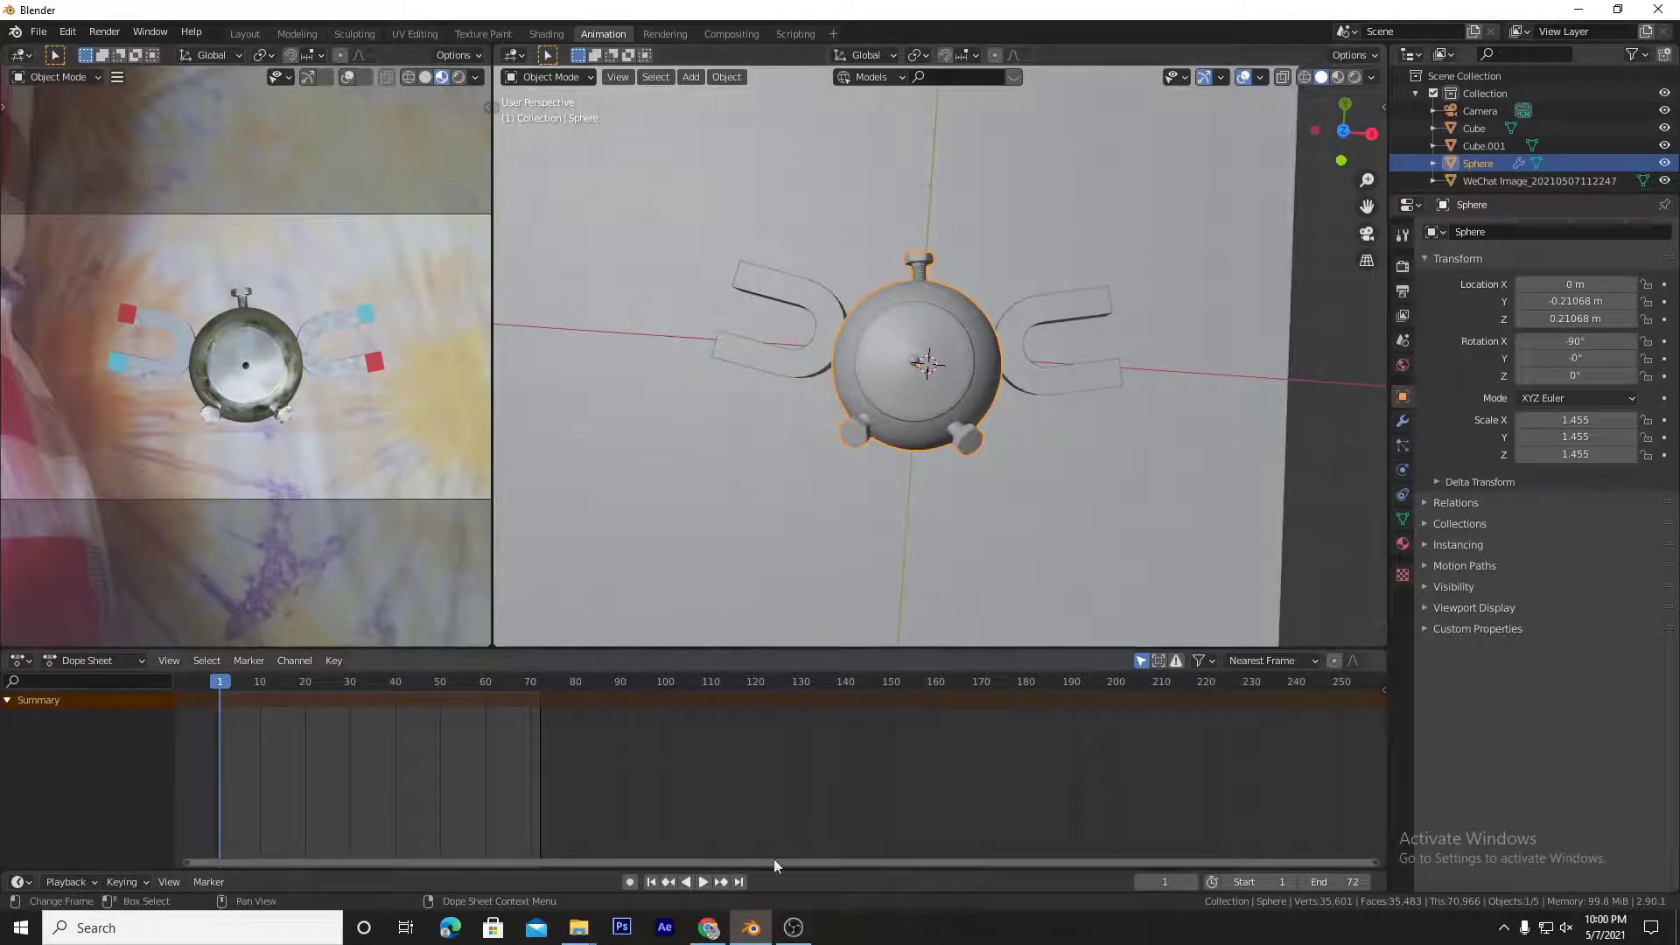
pyautogui.click(629, 883)
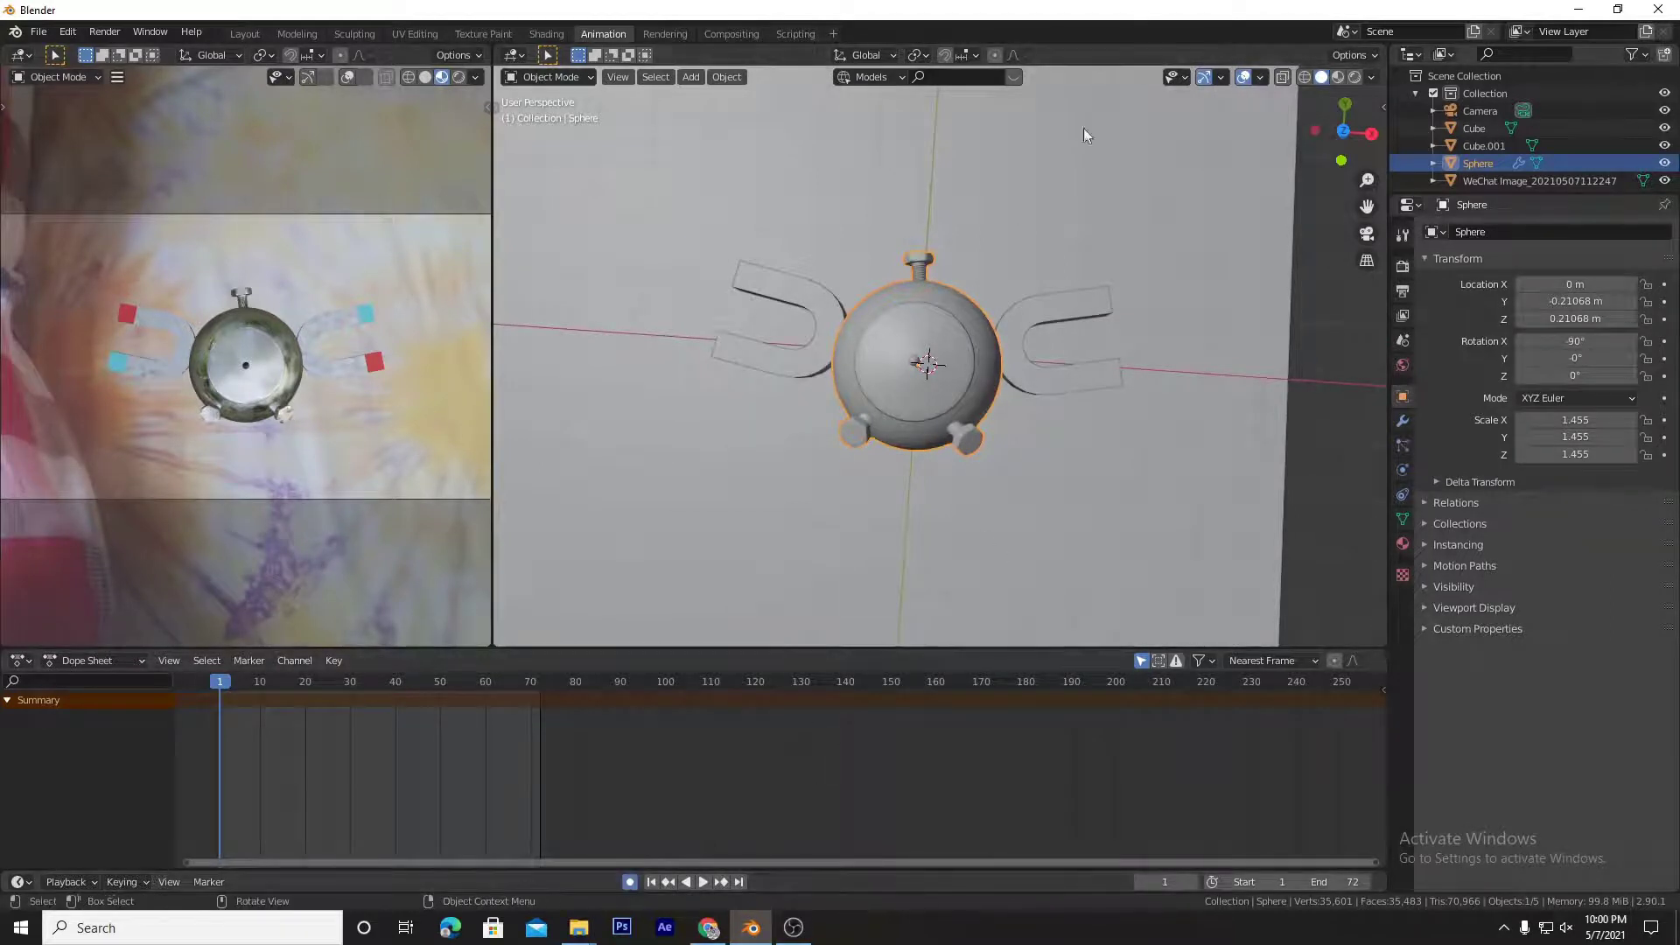
pyautogui.click(1008, 303)
pyautogui.keyDown('shift'); pyautogui.click(943, 317); pyautogui.keyUp('shift')
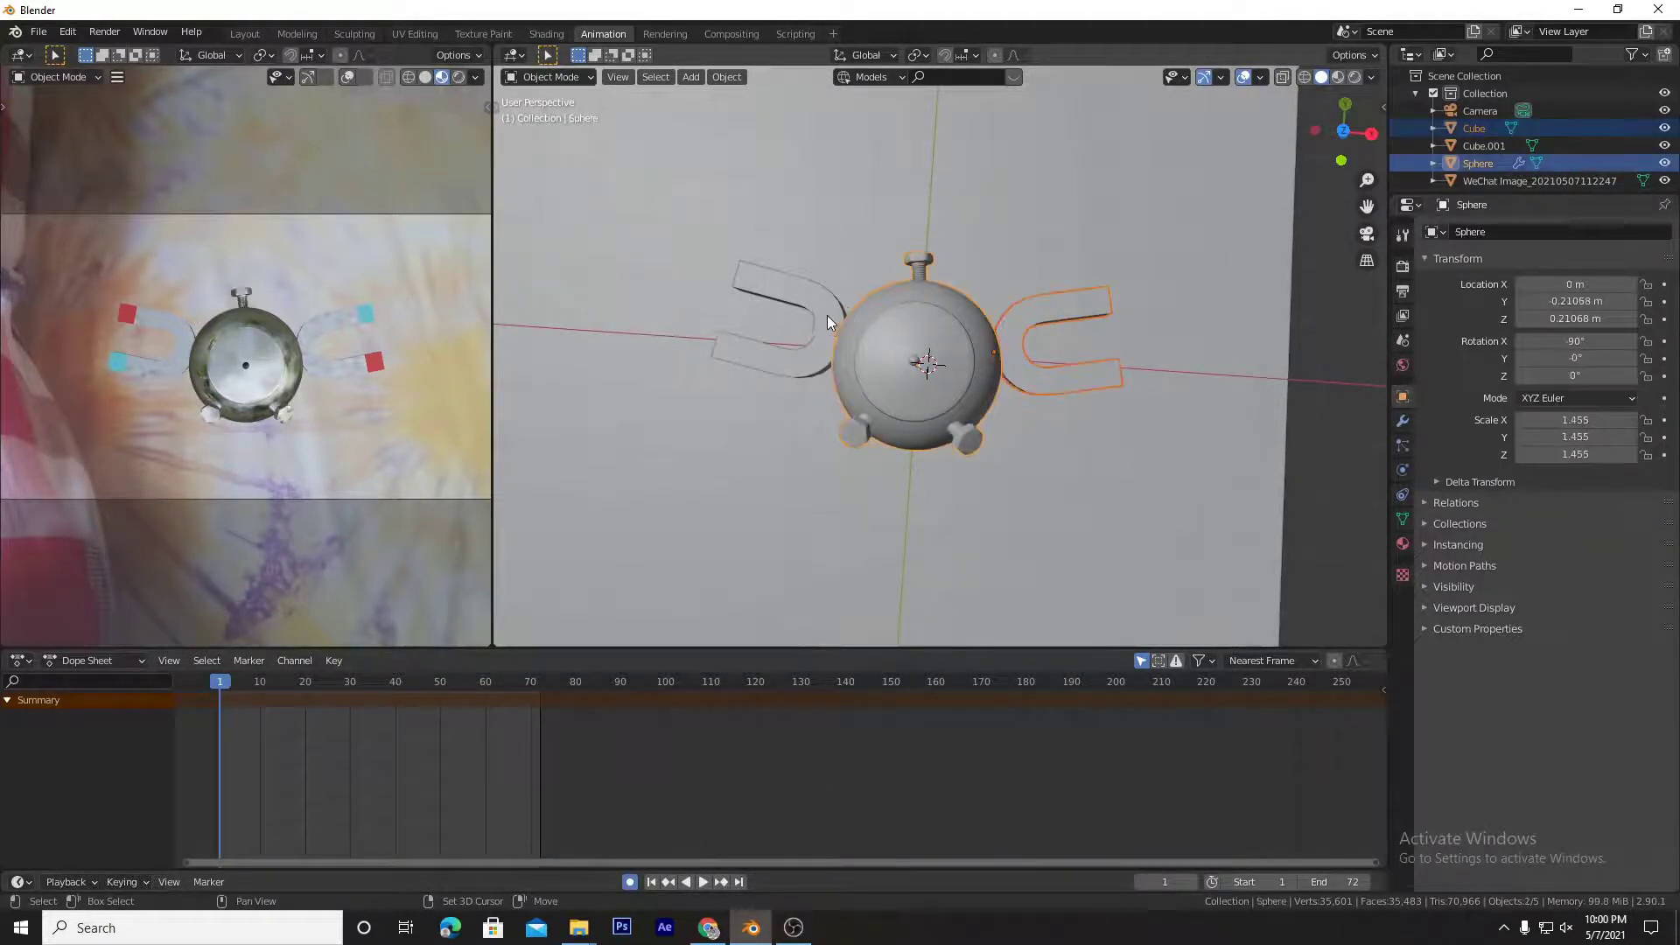
pyautogui.keyDown('shift'); pyautogui.click(827, 315); pyautogui.keyUp('shift')
pyautogui.press('g')
pyautogui.click(947, 370)
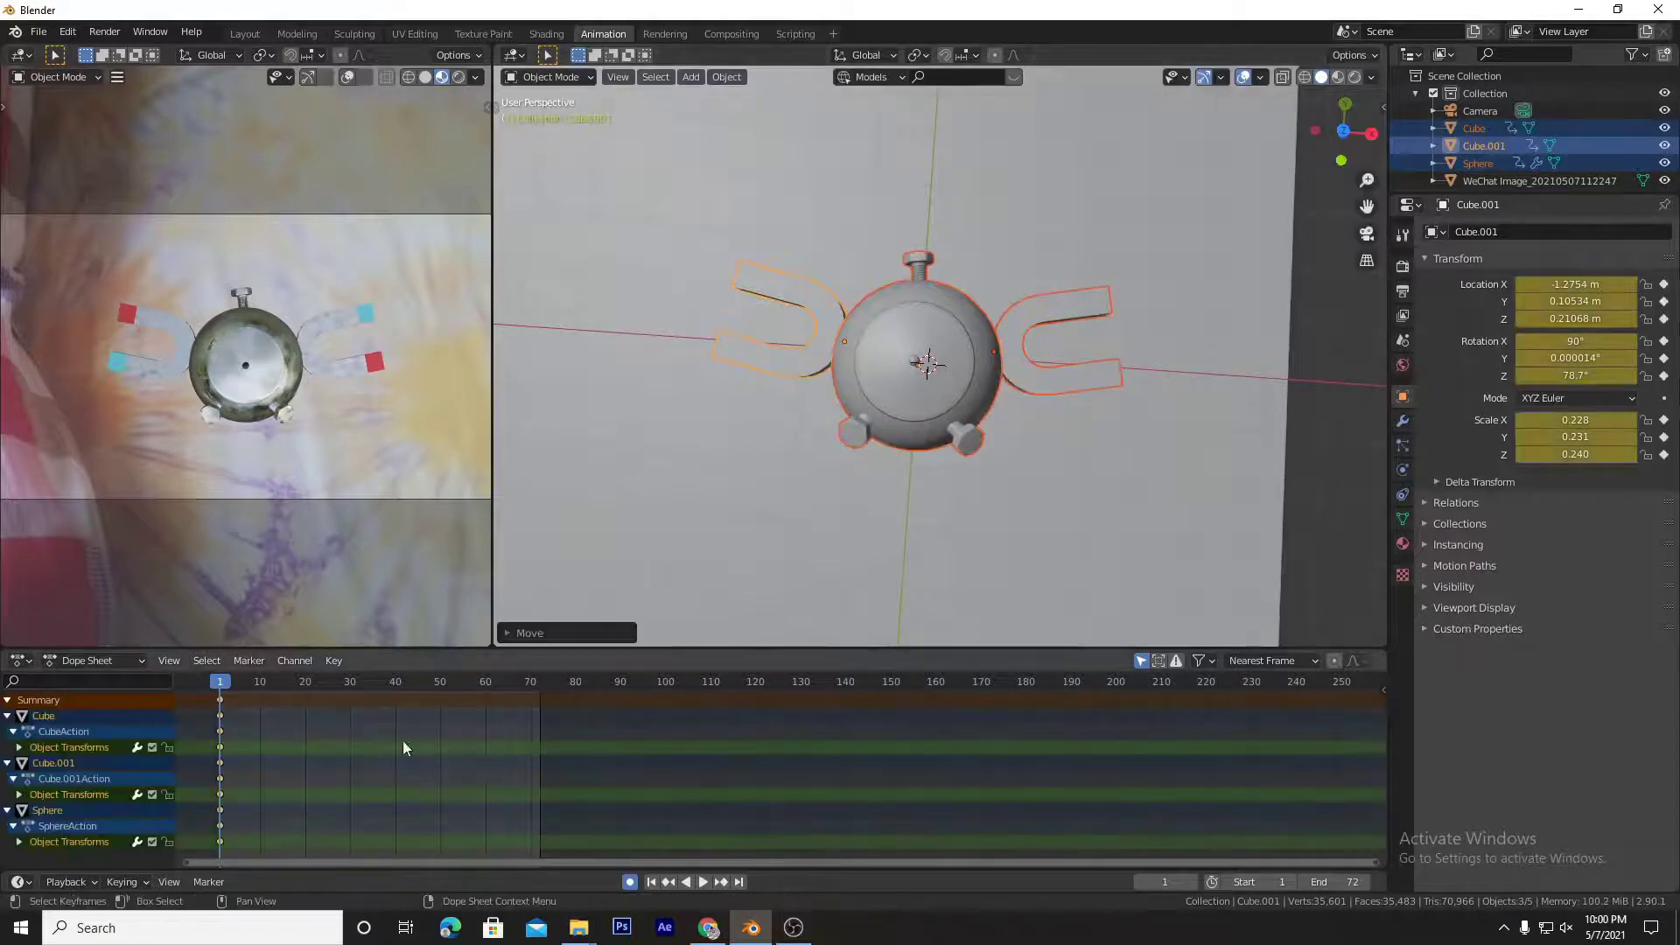
# Step: At frame 24, raise the sphere body and both arches along global Z to about 2.01 m to key the lift
pyautogui.press('space')
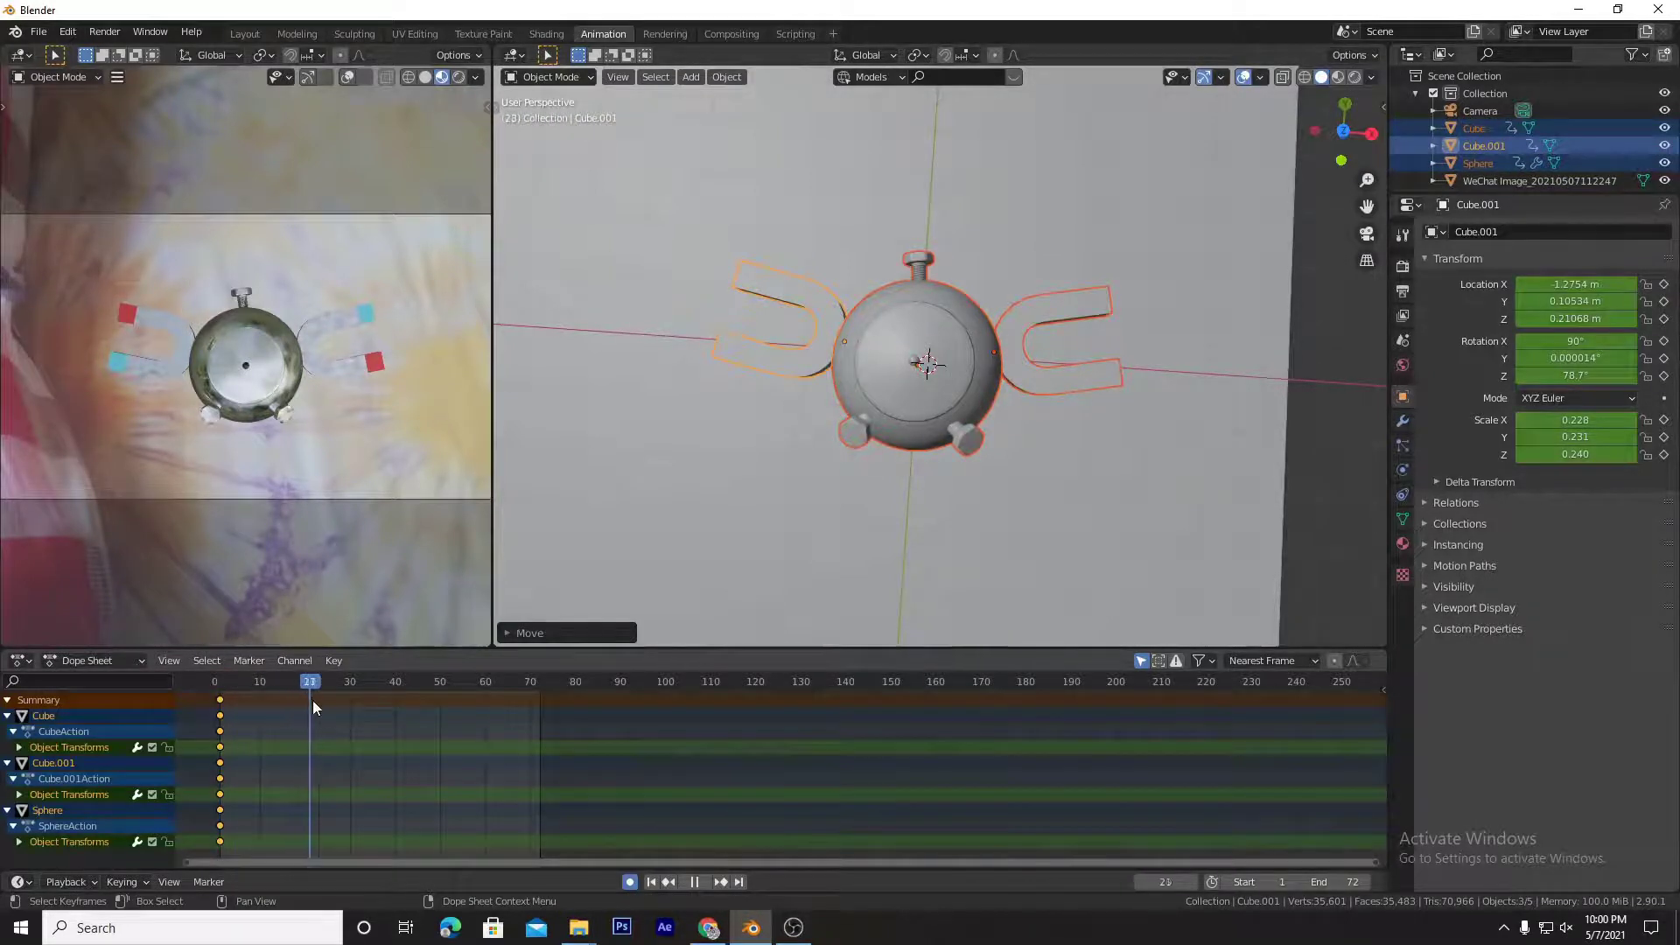
pyautogui.press('space')
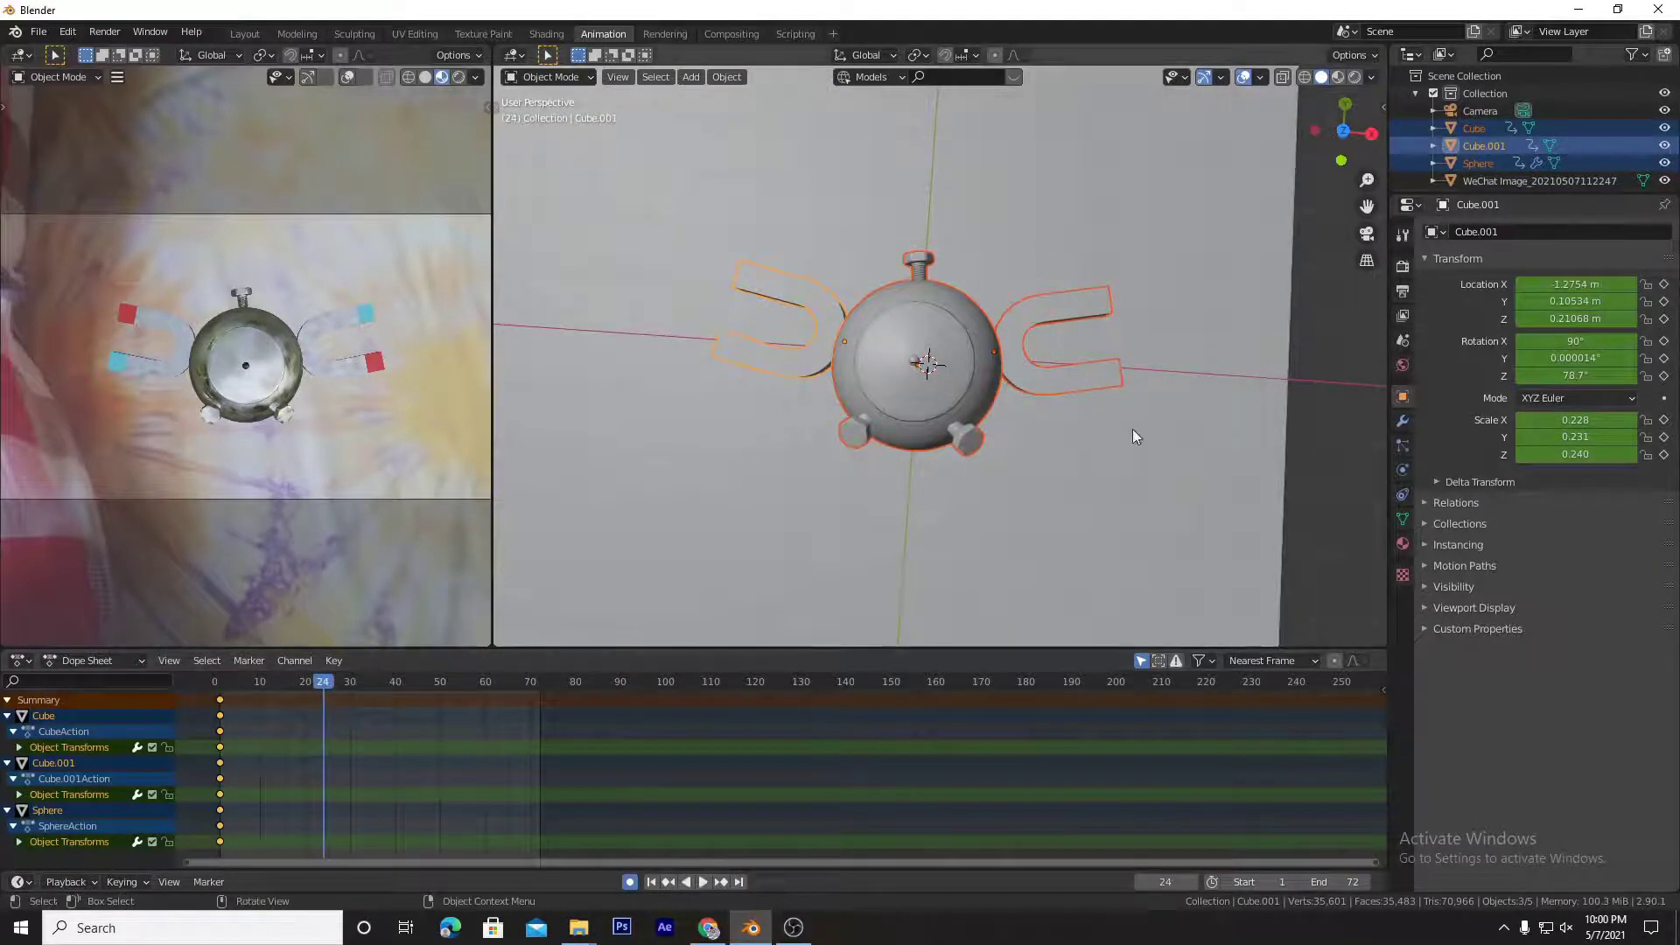
pyautogui.moveTo(1132, 428); pyautogui.dragTo(1116, 395, button='middle')
pyautogui.press('g')
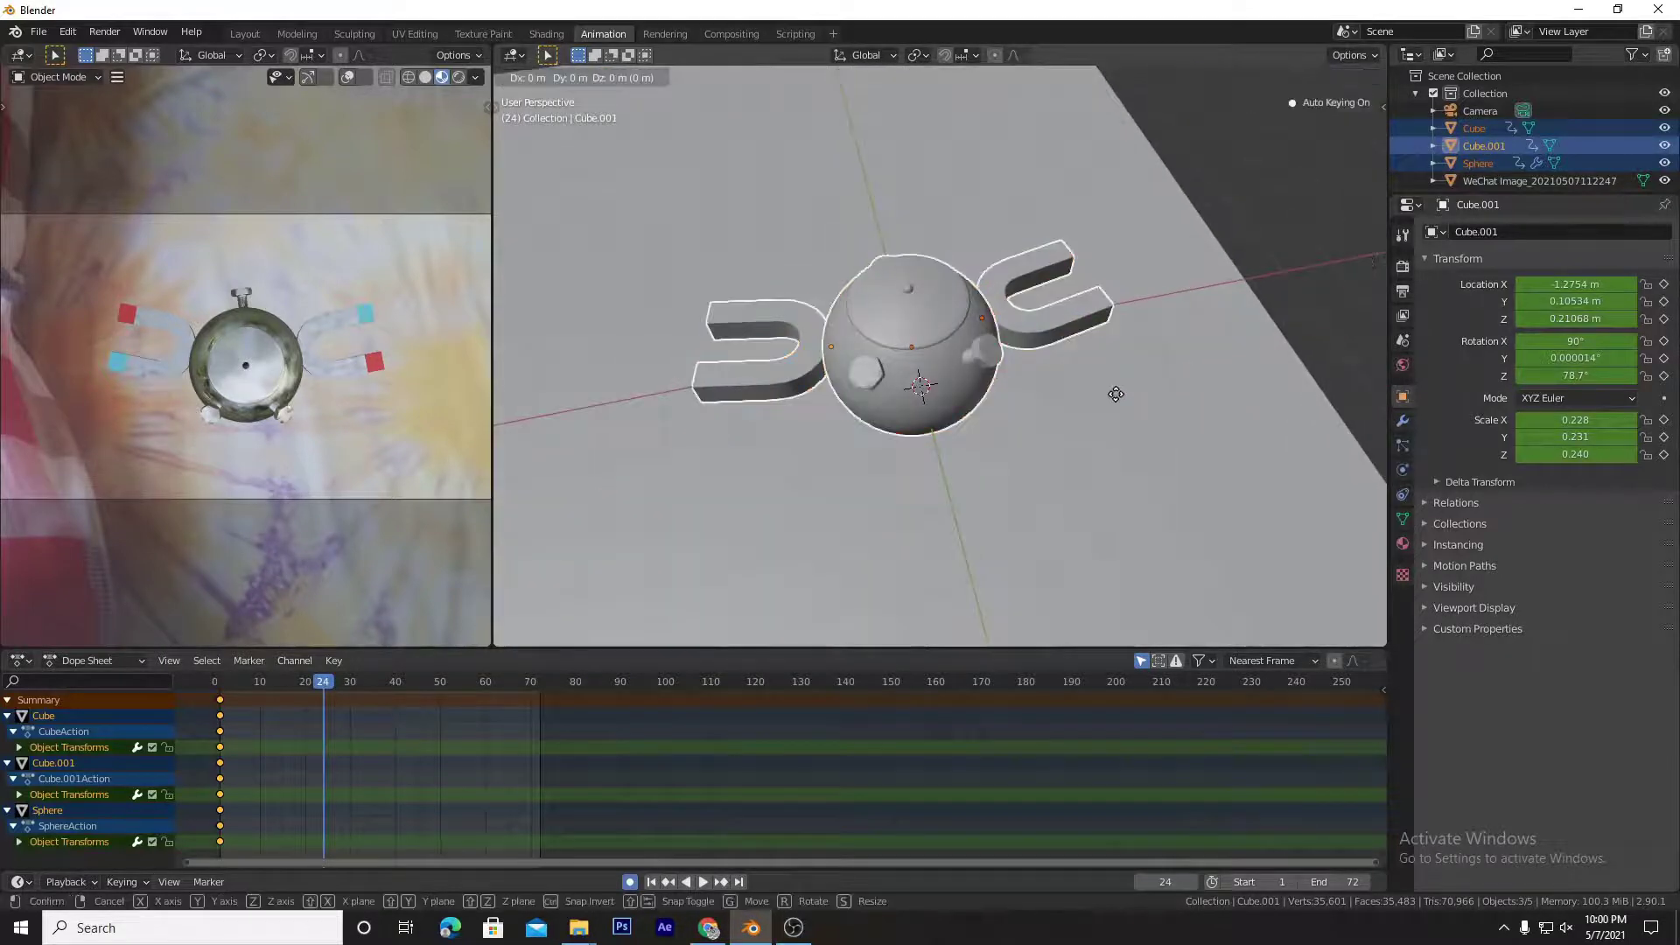
pyautogui.press('z')
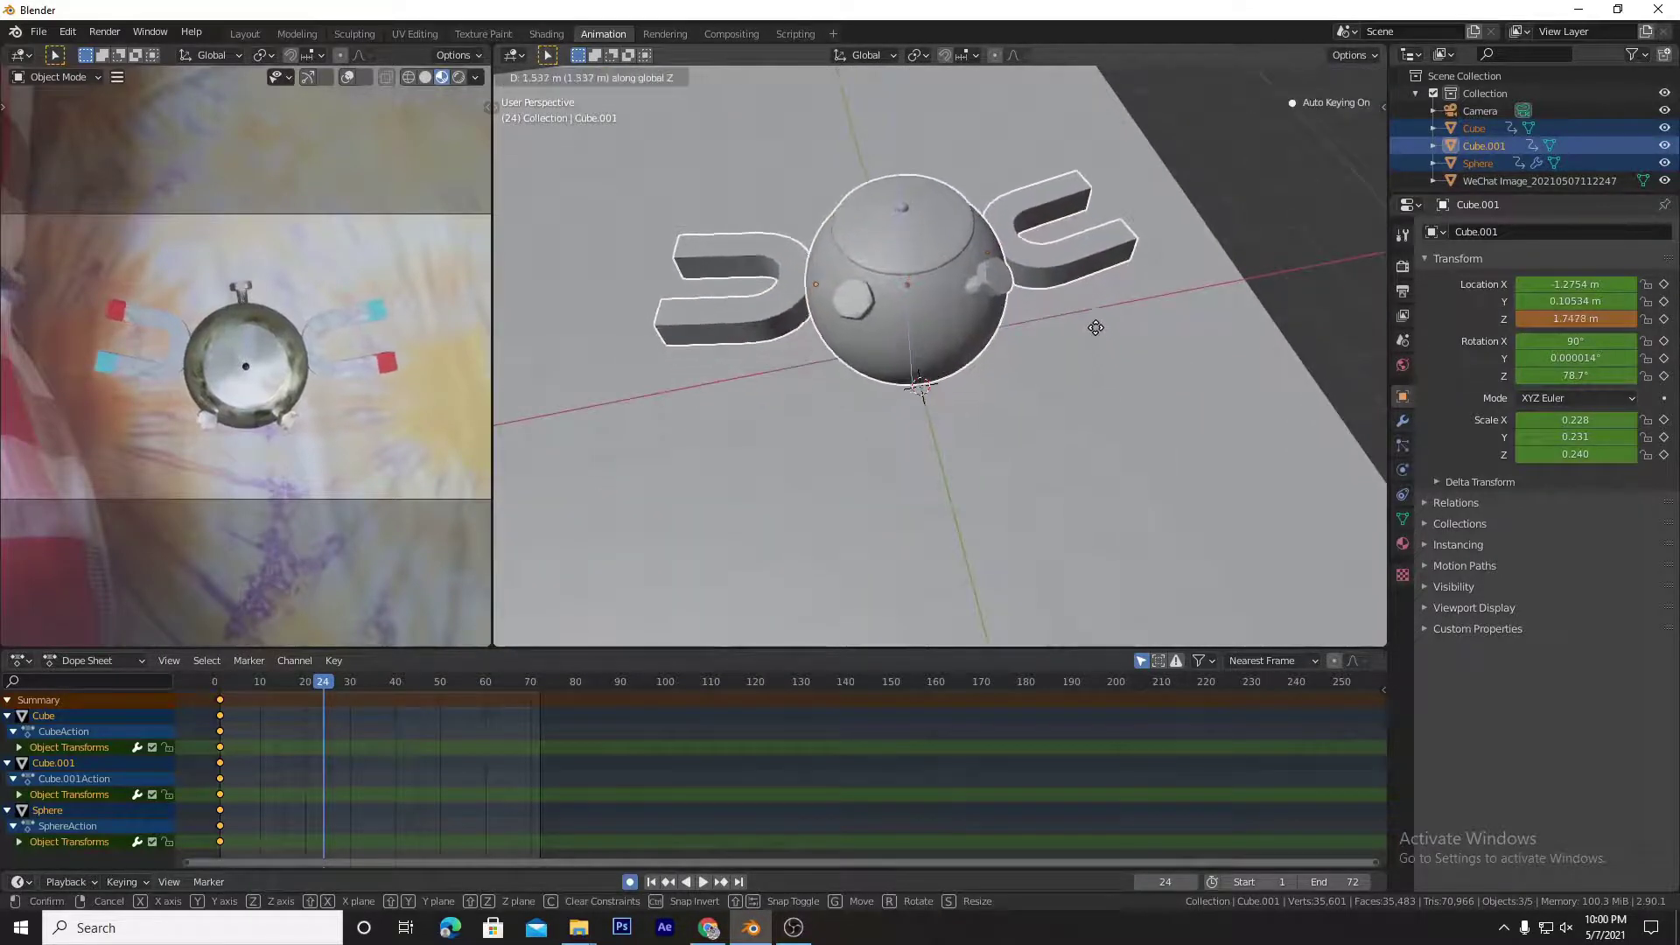
pyautogui.click(1083, 399)
# Step: At frame 40, rotate the sphere body and both arches about global X until the front disc faces the lower edge of the camera view
pyautogui.press('space')
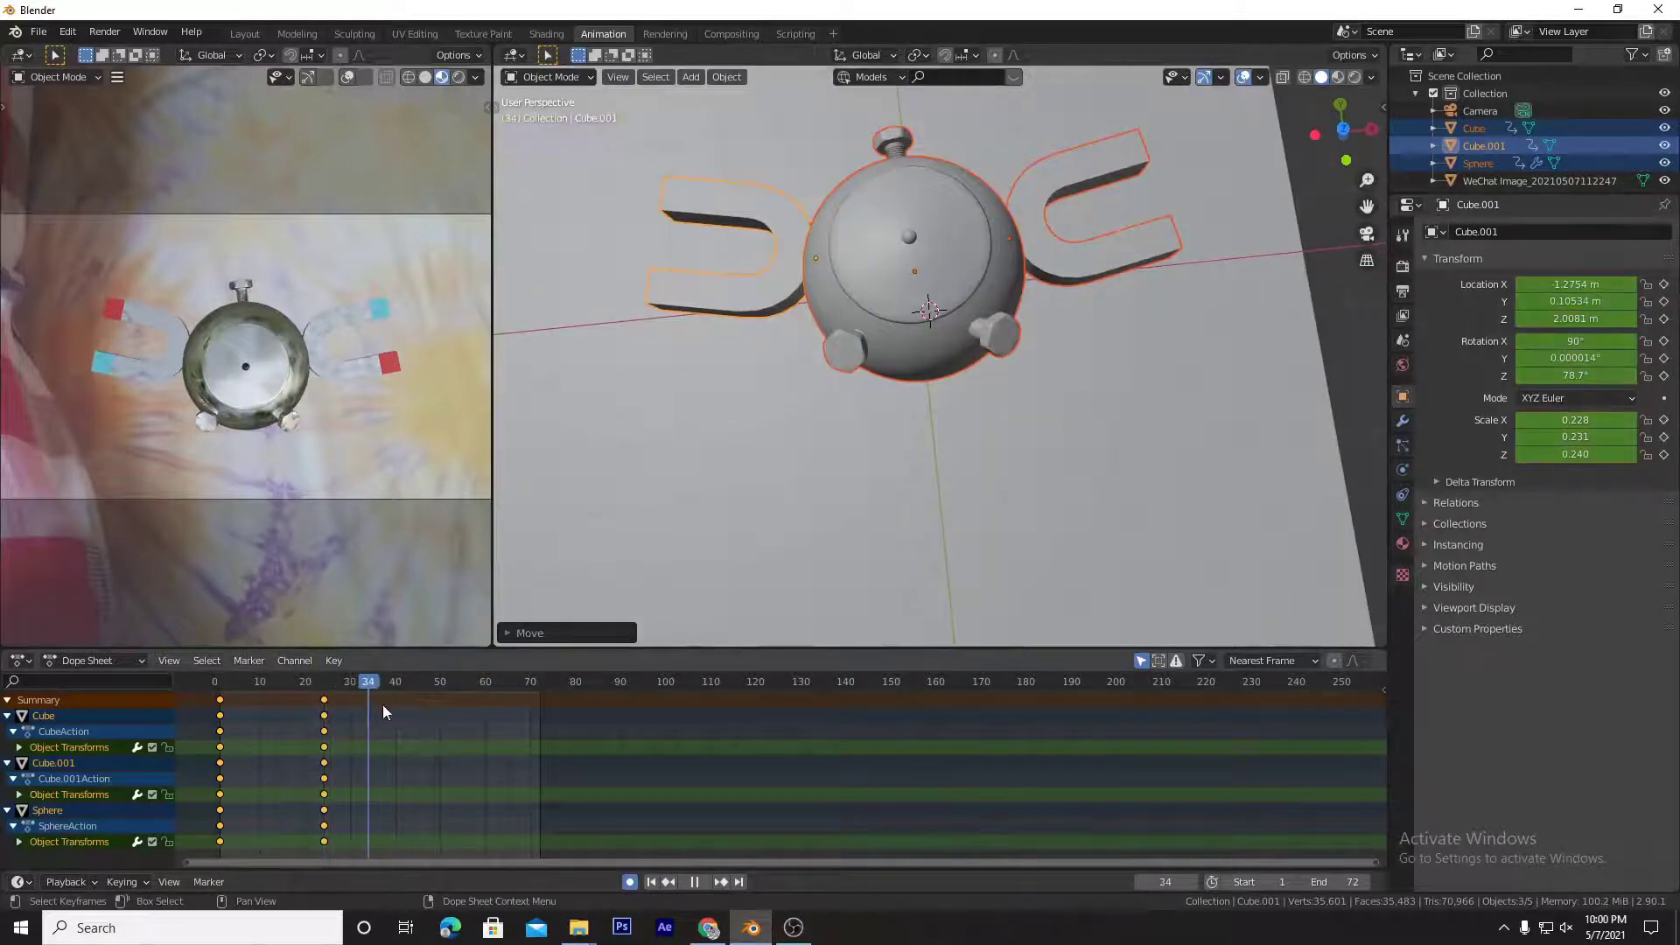
pyautogui.moveTo(412, 713); pyautogui.dragTo(397, 721)
pyautogui.press('space')
pyautogui.moveTo(846, 423); pyautogui.dragTo(824, 498, button='middle')
pyautogui.moveTo(1066, 331); pyautogui.dragTo(1020, 330, button='middle')
pyautogui.press('r')
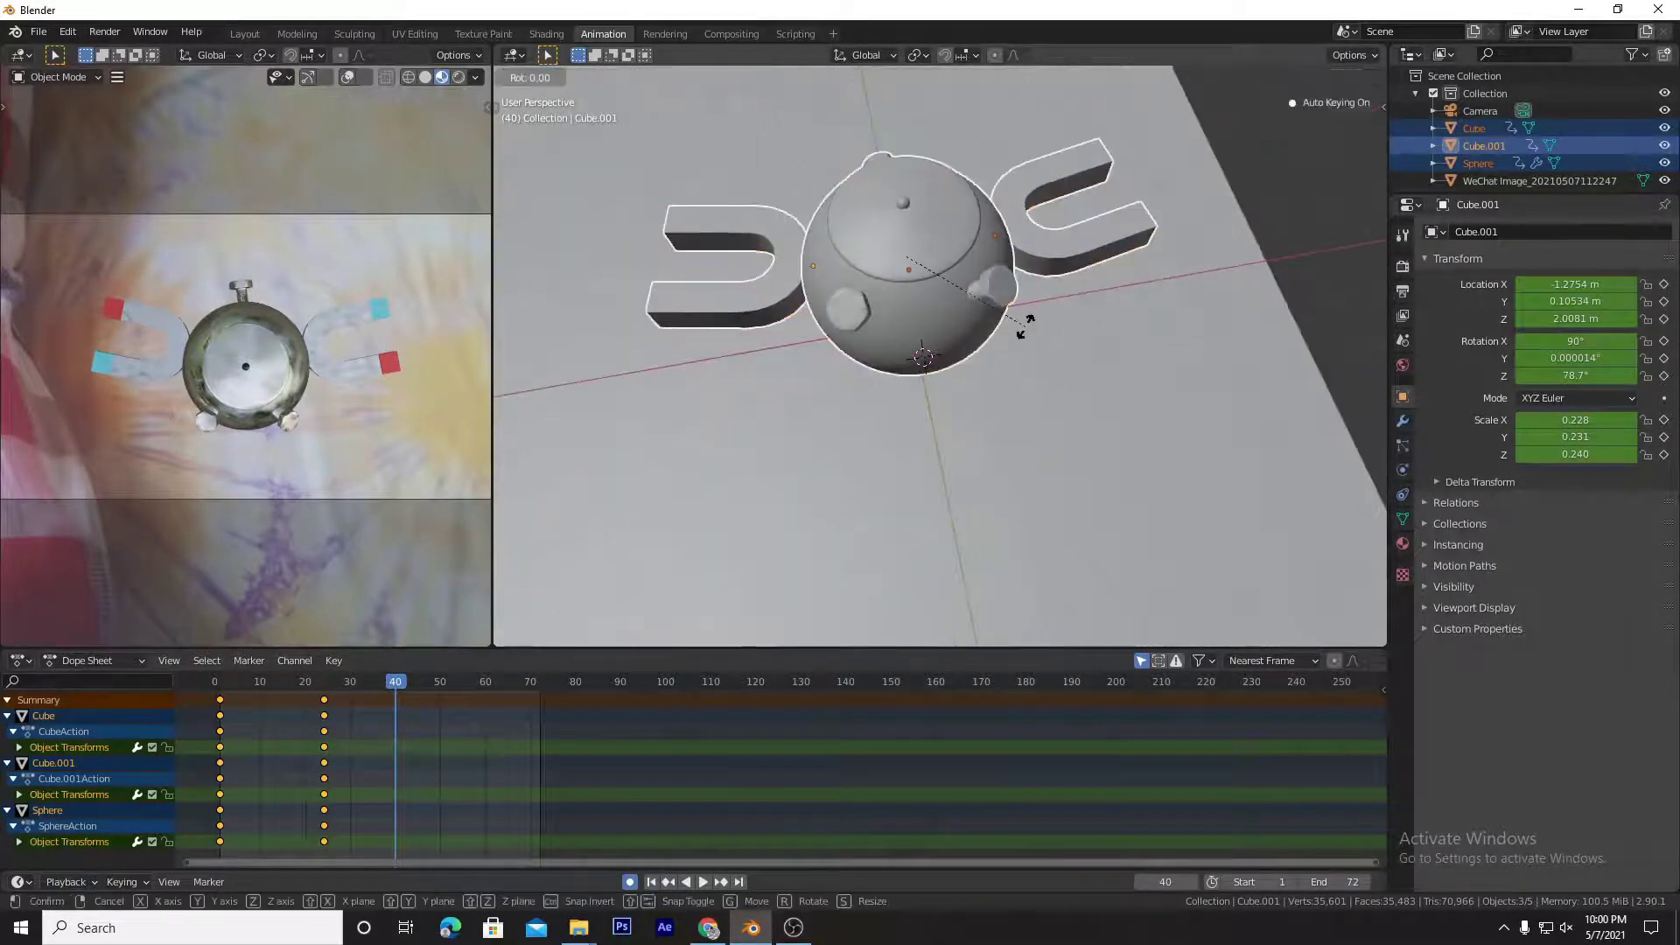
pyautogui.press('x')
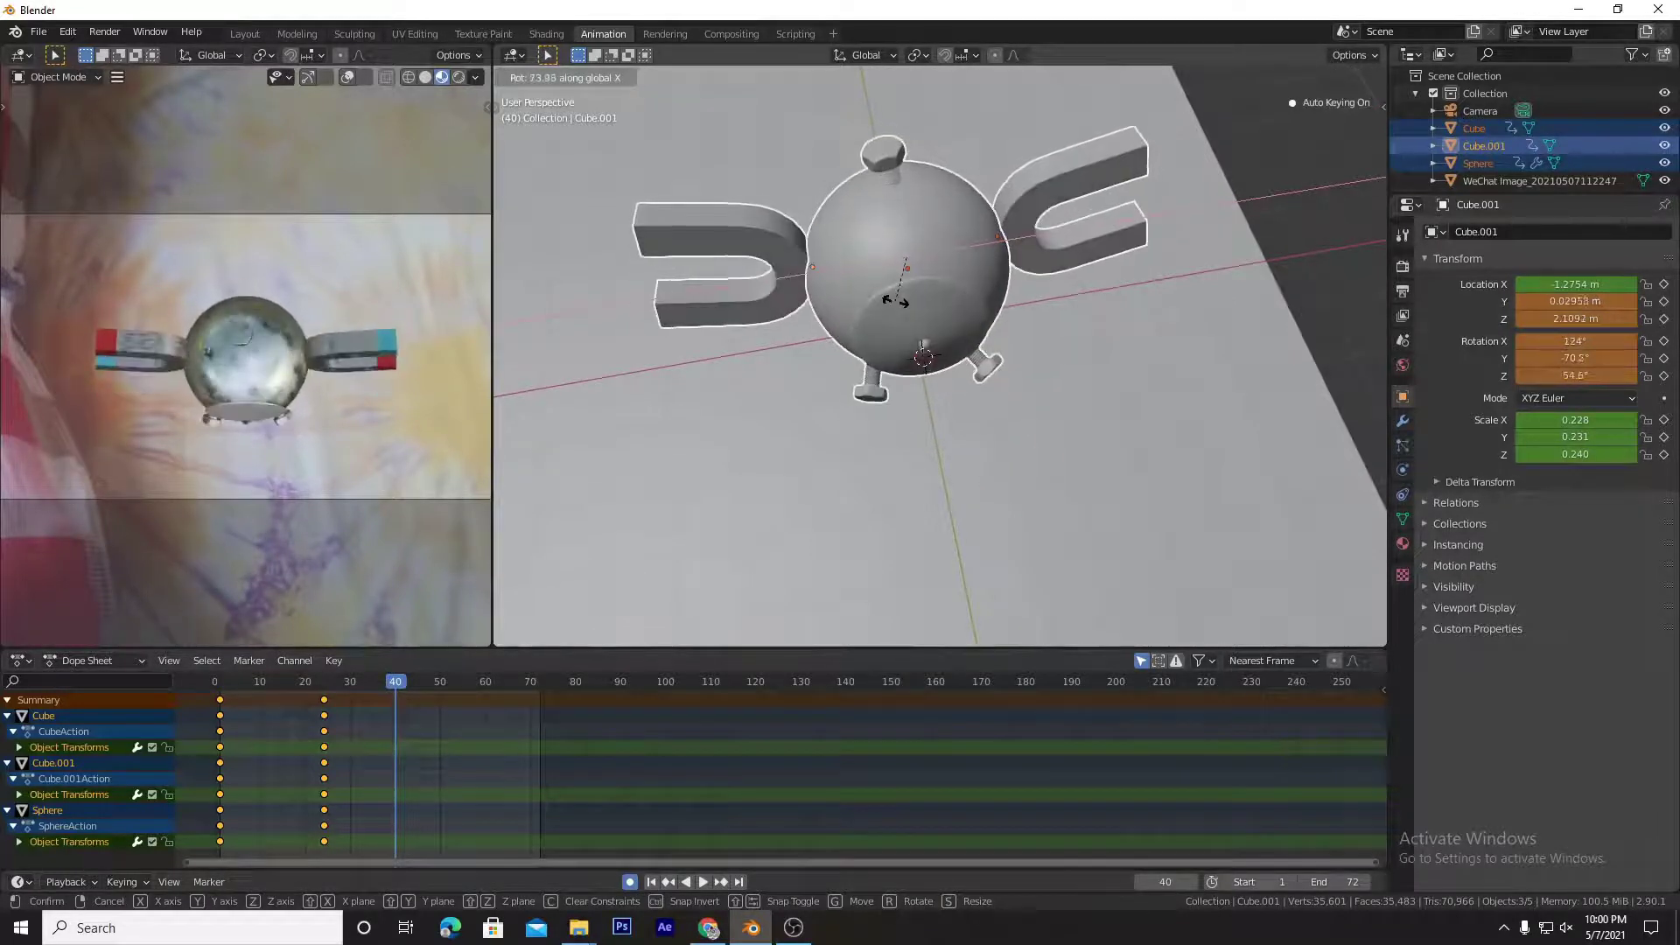
pyautogui.click(1038, 354)
# Step: At frame 55, rotate the sphere body about global Z to about -36.8° to key the turn
pyautogui.moveTo(1037, 349); pyautogui.dragTo(1207, 383, button='middle')
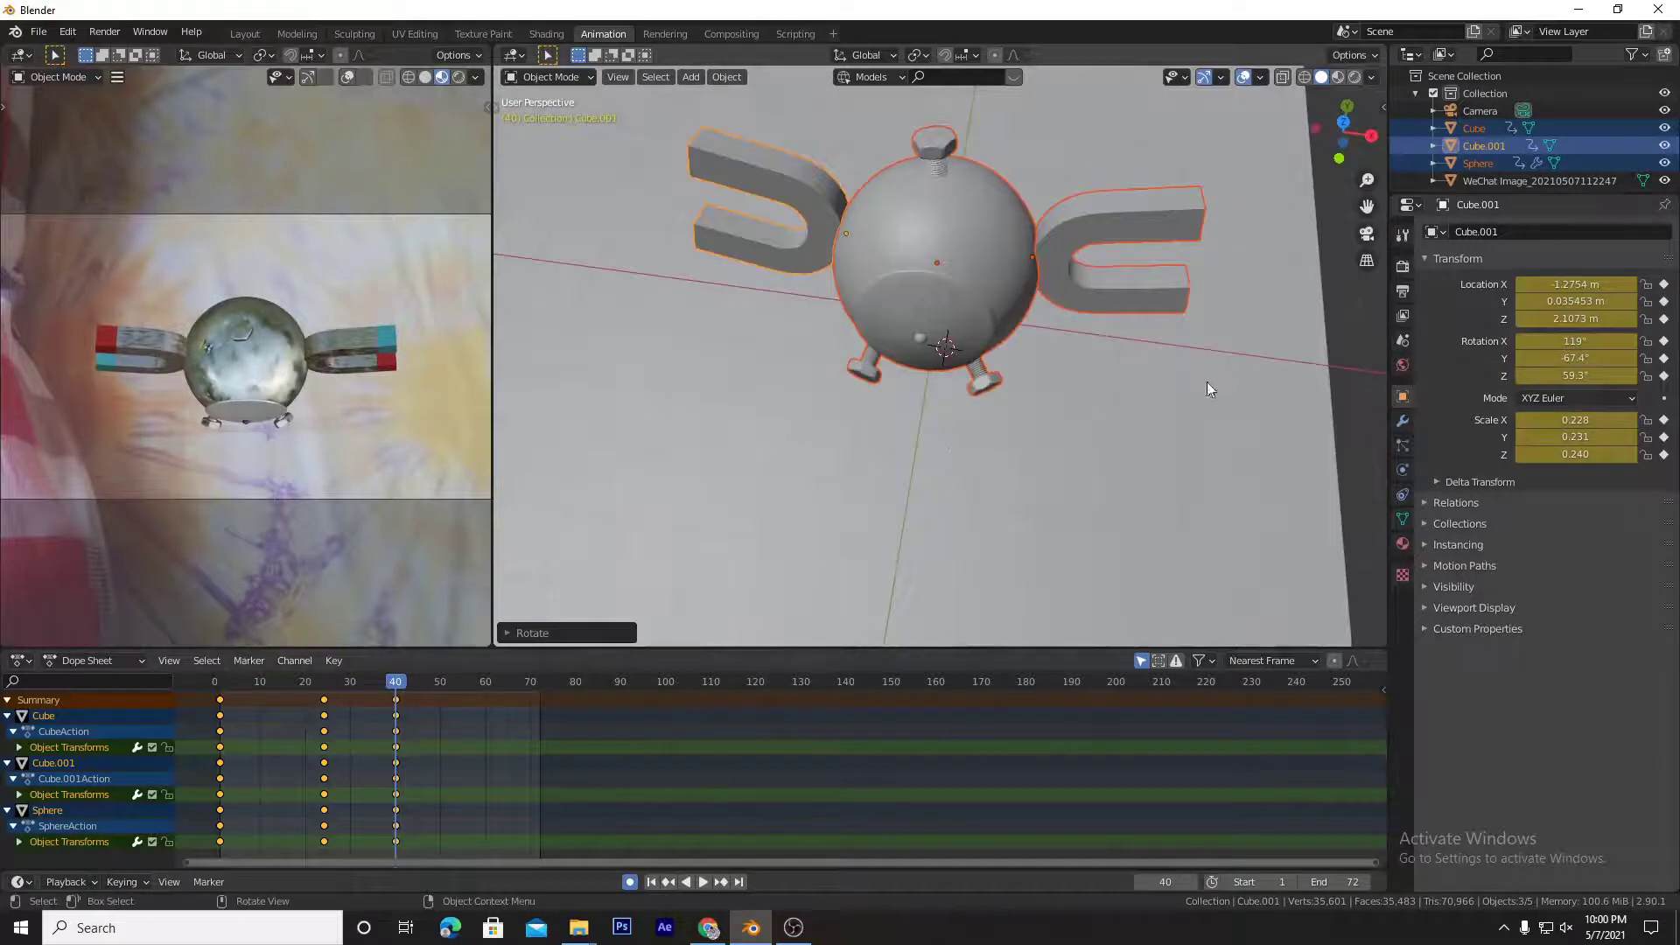
pyautogui.keyDown('shift'); pyautogui.moveTo(1068, 383); pyautogui.dragTo(1019, 306, button='middle'); pyautogui.keyUp('shift')
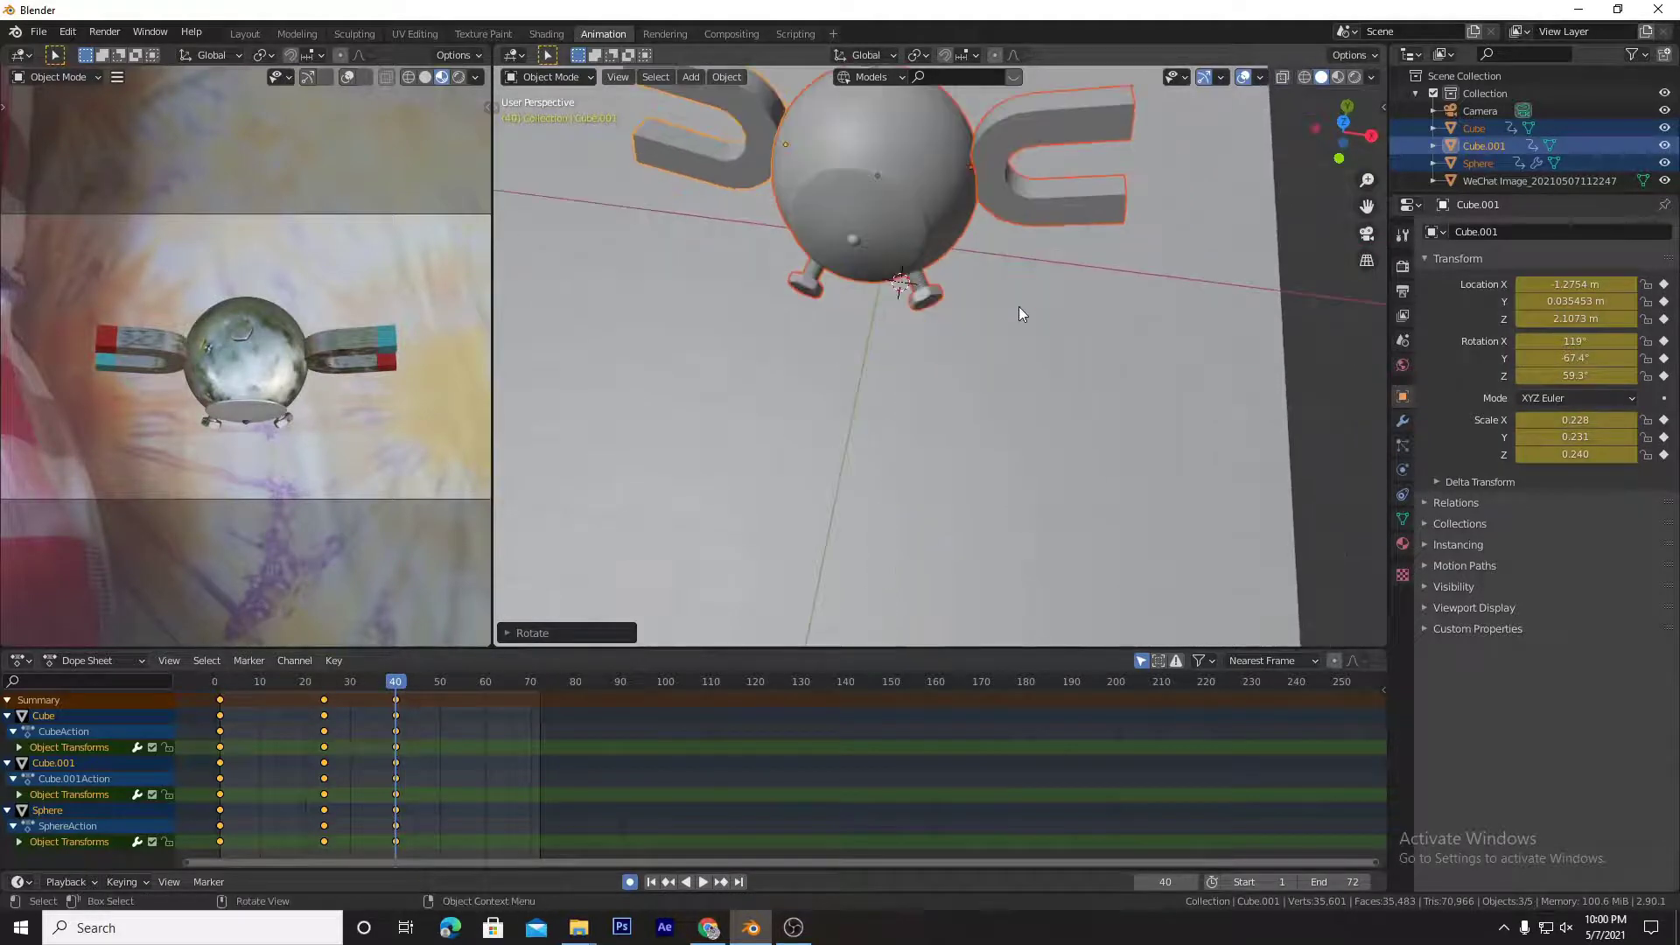
pyautogui.scroll(-3, 1018, 306)
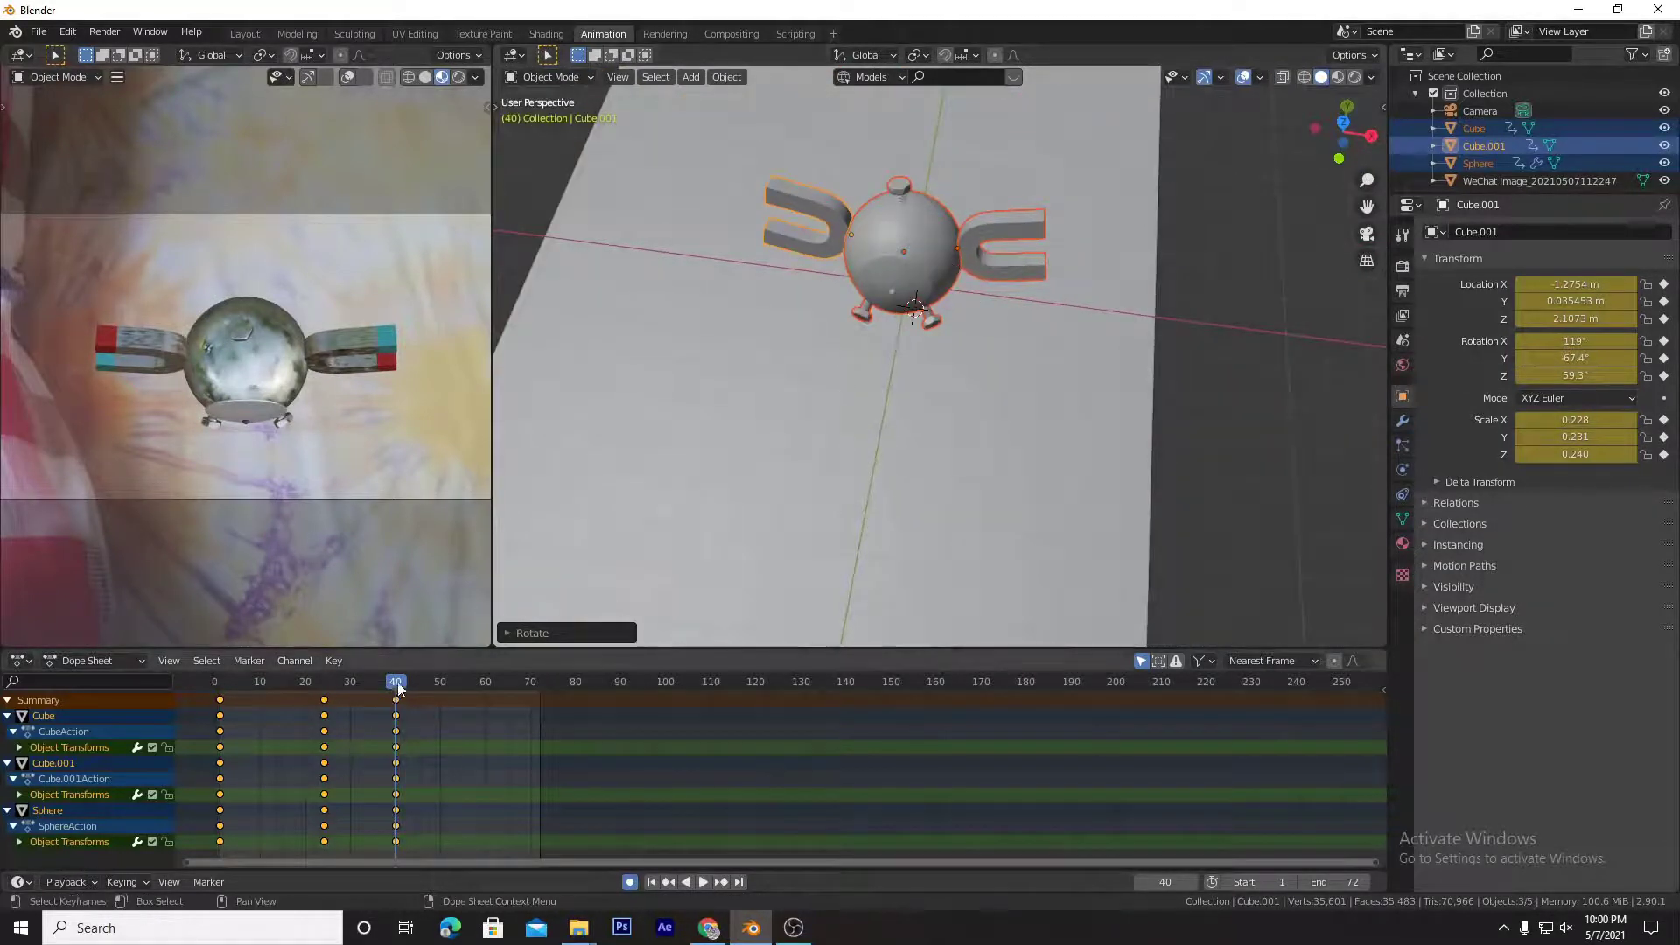
pyautogui.press('space')
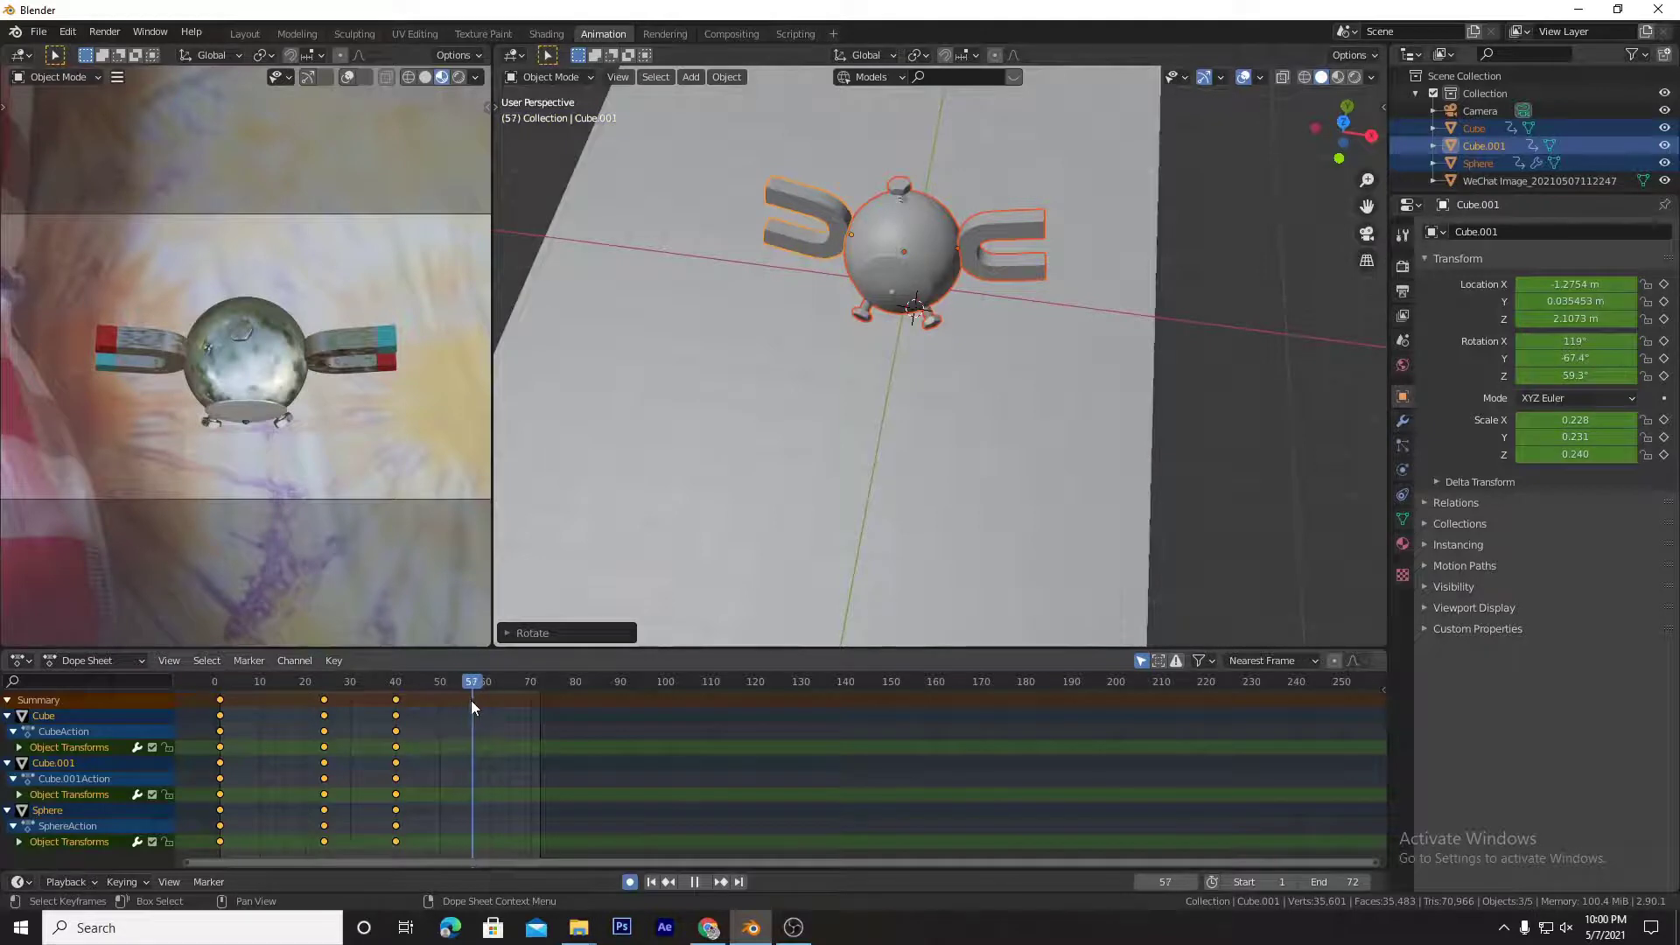
pyautogui.press('space')
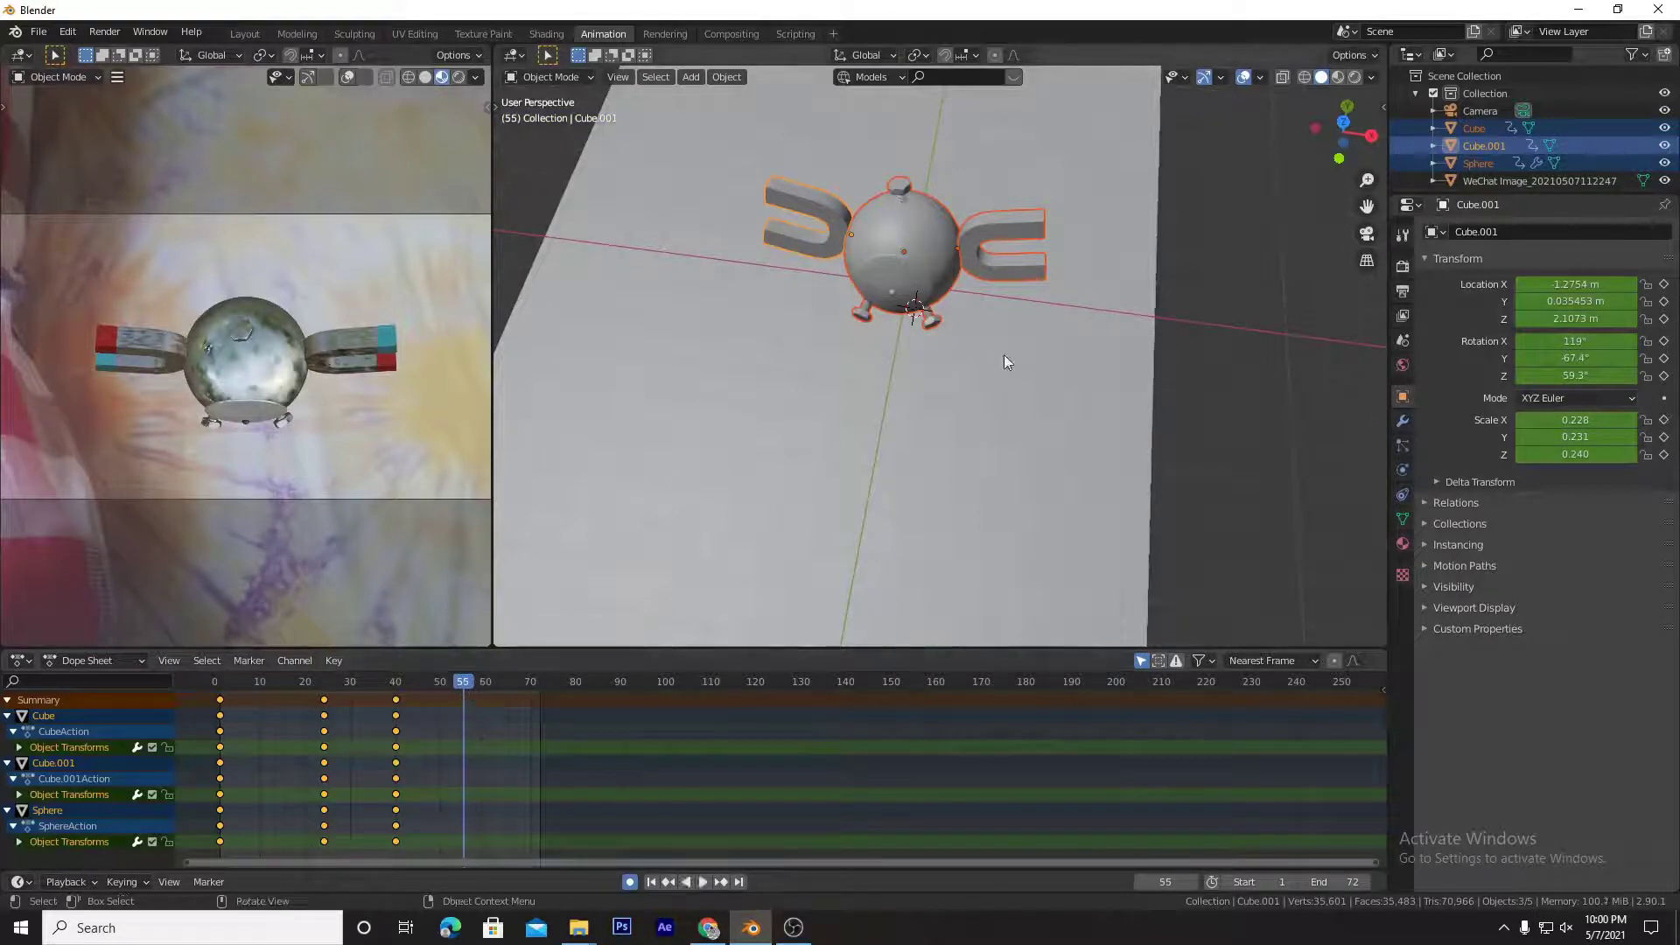
pyautogui.click(948, 252)
pyautogui.press('r')
pyautogui.press('z')
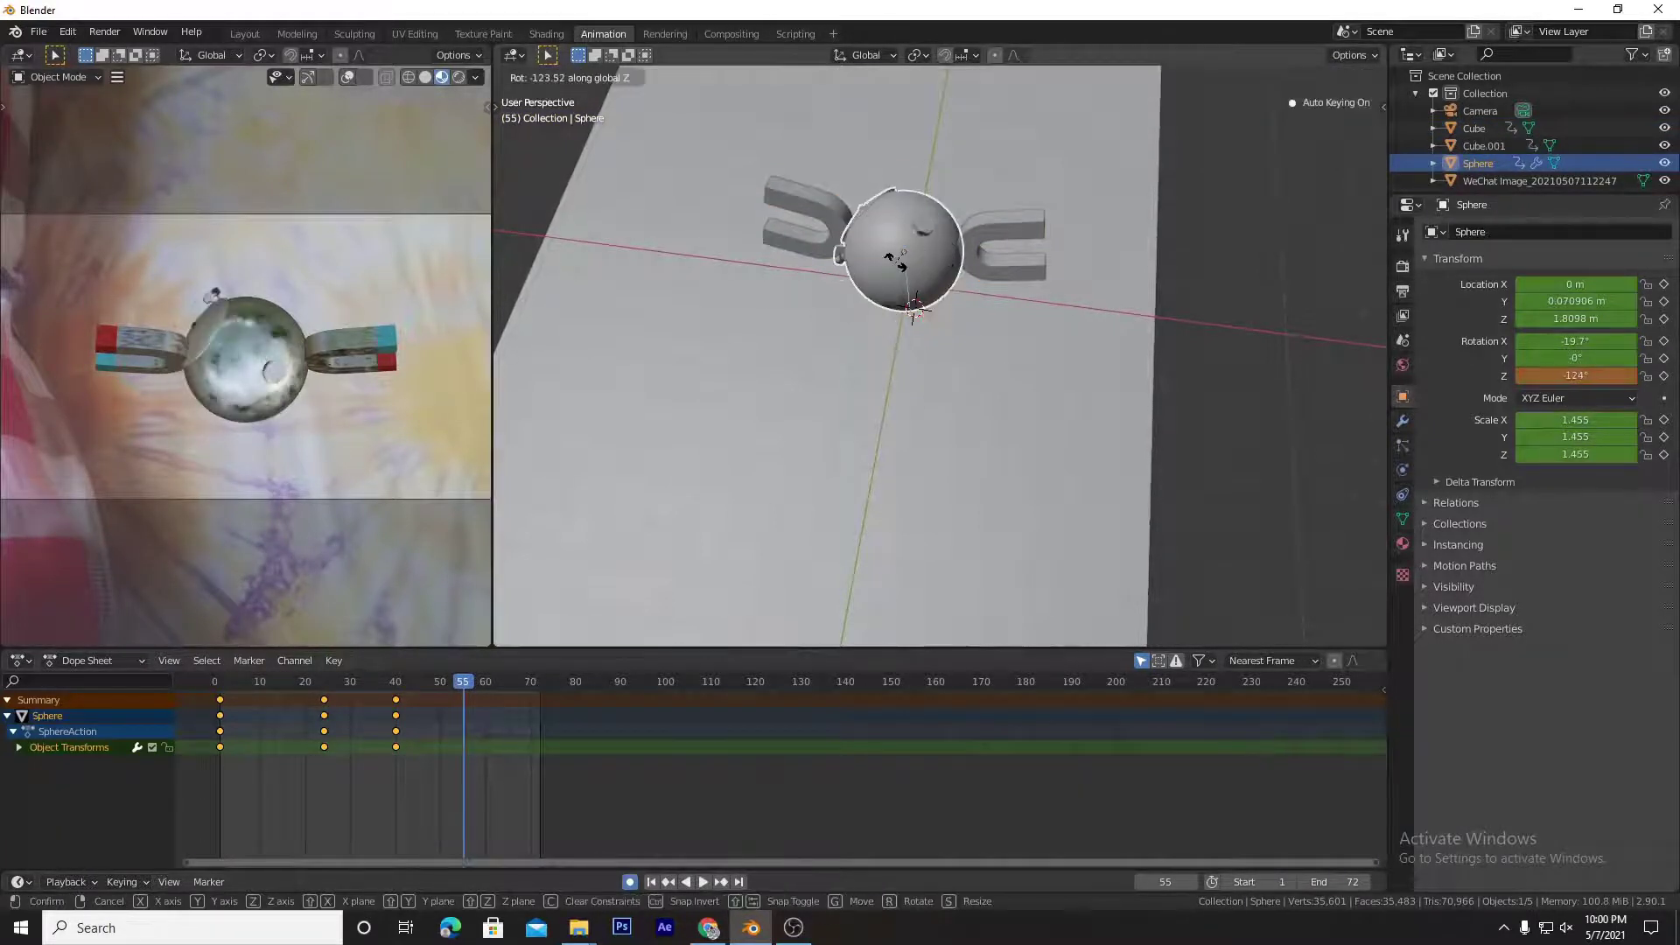
pyautogui.click(924, 260)
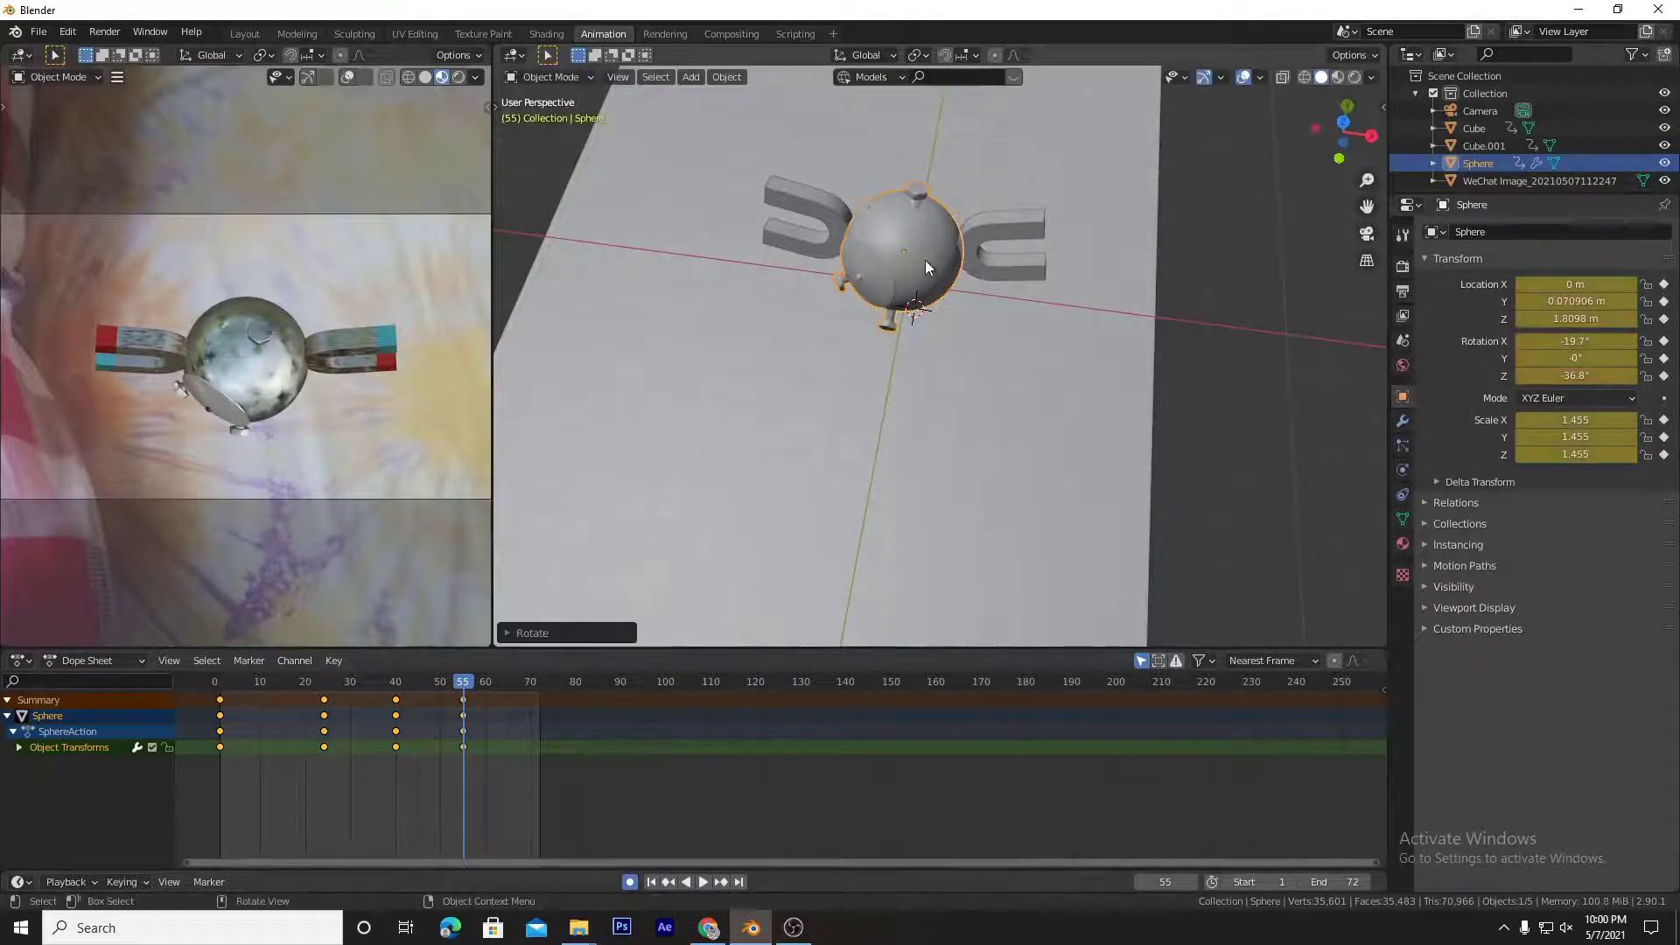
# Step: At frame 55, rotate the Cube.001 arch about global Z until its prongs point diagonally away from the front disc
pyautogui.click(846, 208)
pyautogui.keyDown('shift'); pyautogui.moveTo(1038, 262); pyautogui.dragTo(1017, 397, button='middle'); pyautogui.keyUp('shift')
pyautogui.scroll(-2, 1017, 396)
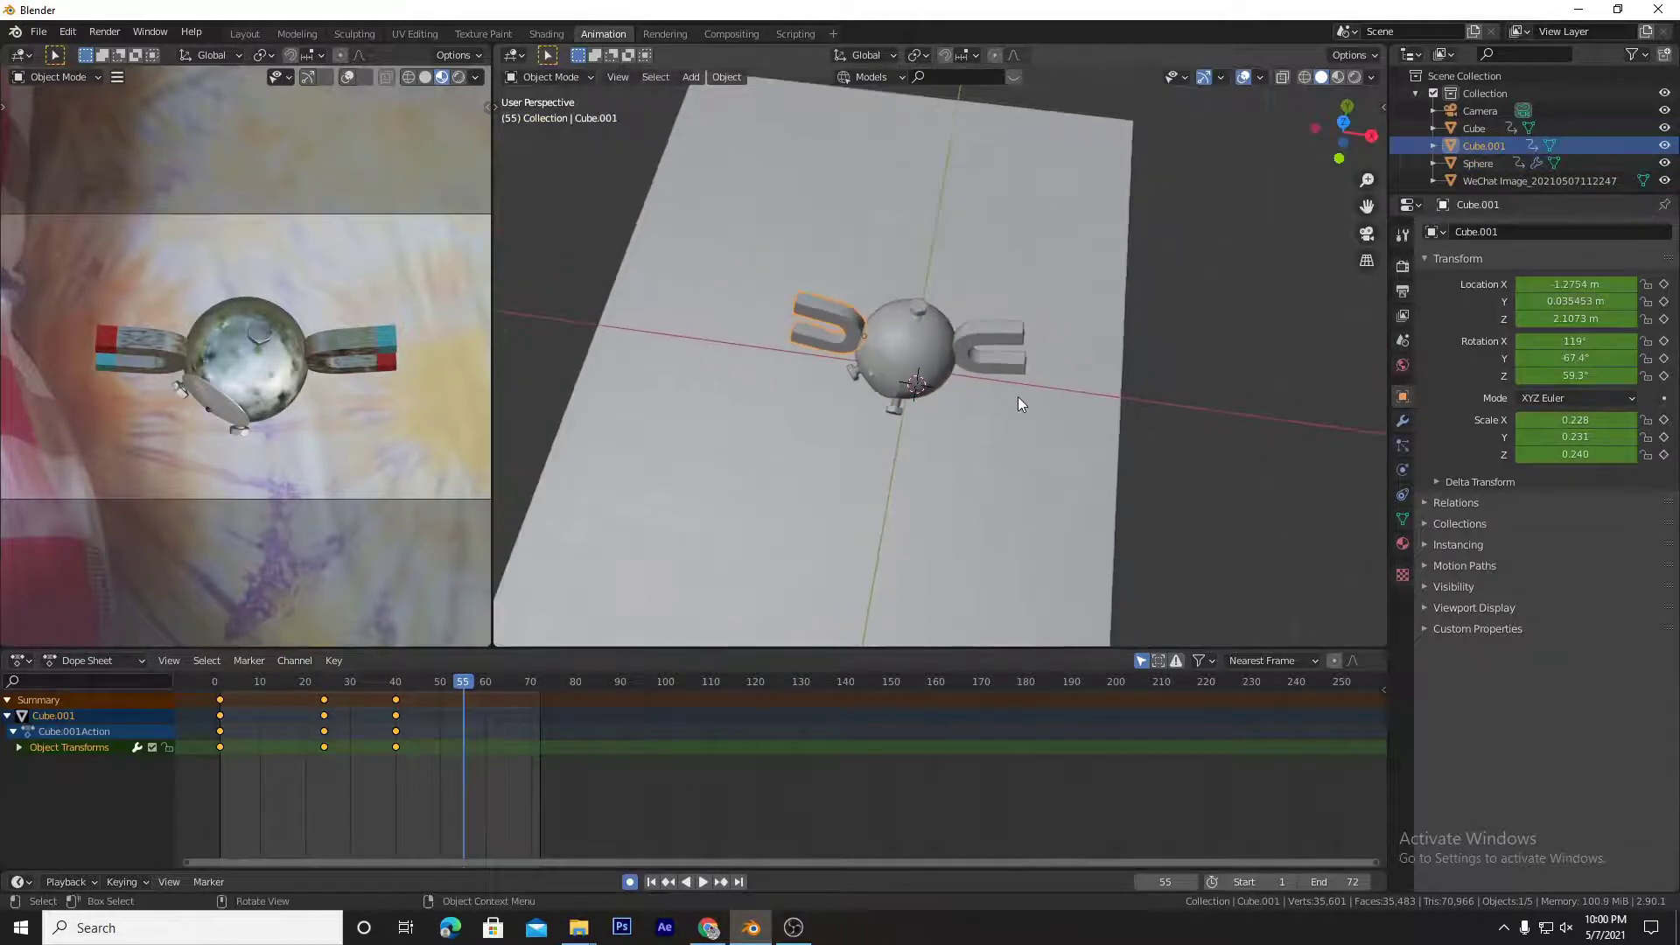
pyautogui.scroll(1, 1017, 396)
pyautogui.scroll(2, 1017, 396)
pyautogui.press('r')
pyautogui.press('z')
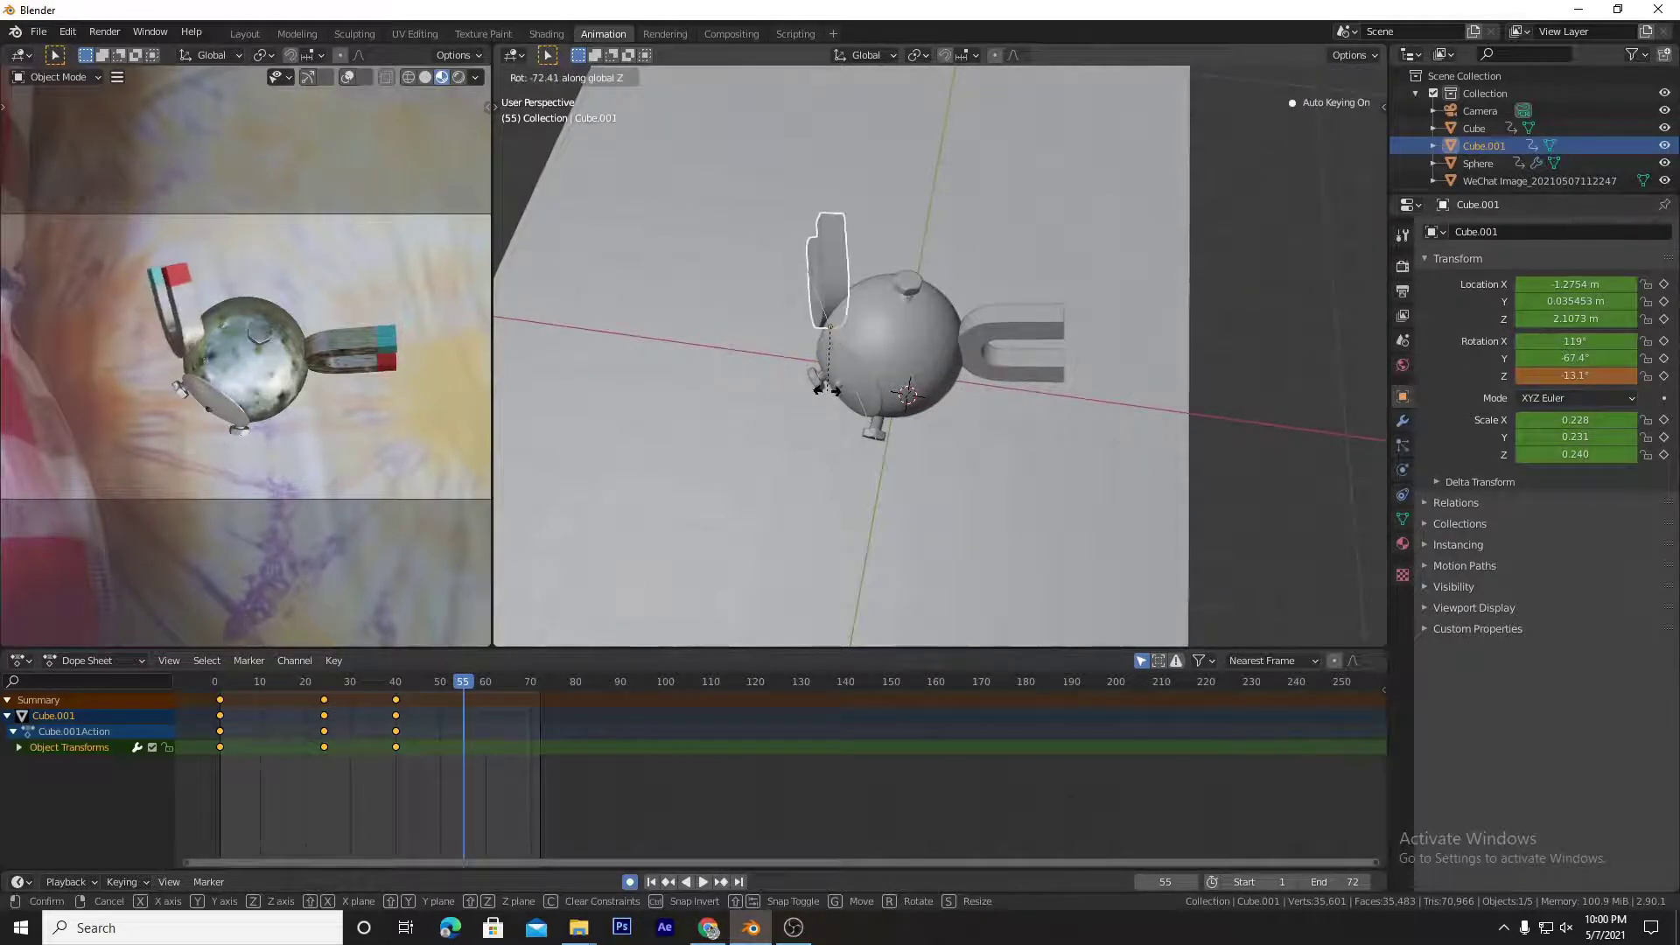
pyautogui.click(865, 427)
# Step: At frame 55, rotate the Cube arch about global Z to about -23.6° and move it to Y about -0.88 m in top view
pyautogui.click(1012, 382)
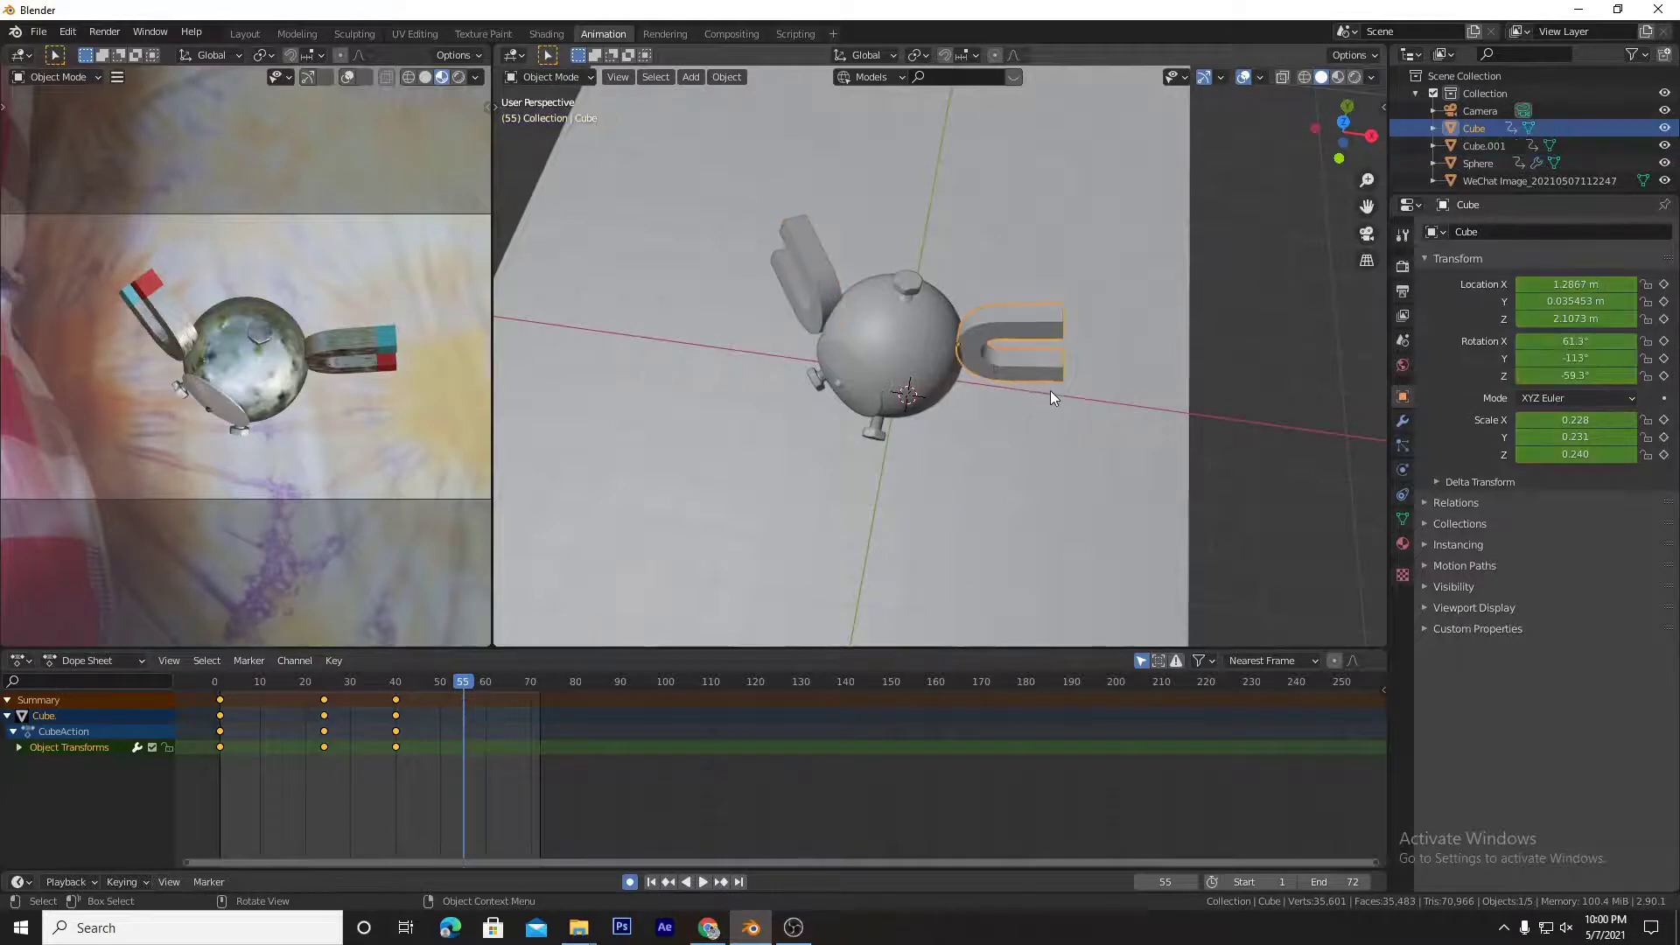
pyautogui.press('r')
pyautogui.press('z')
pyautogui.click(1075, 324)
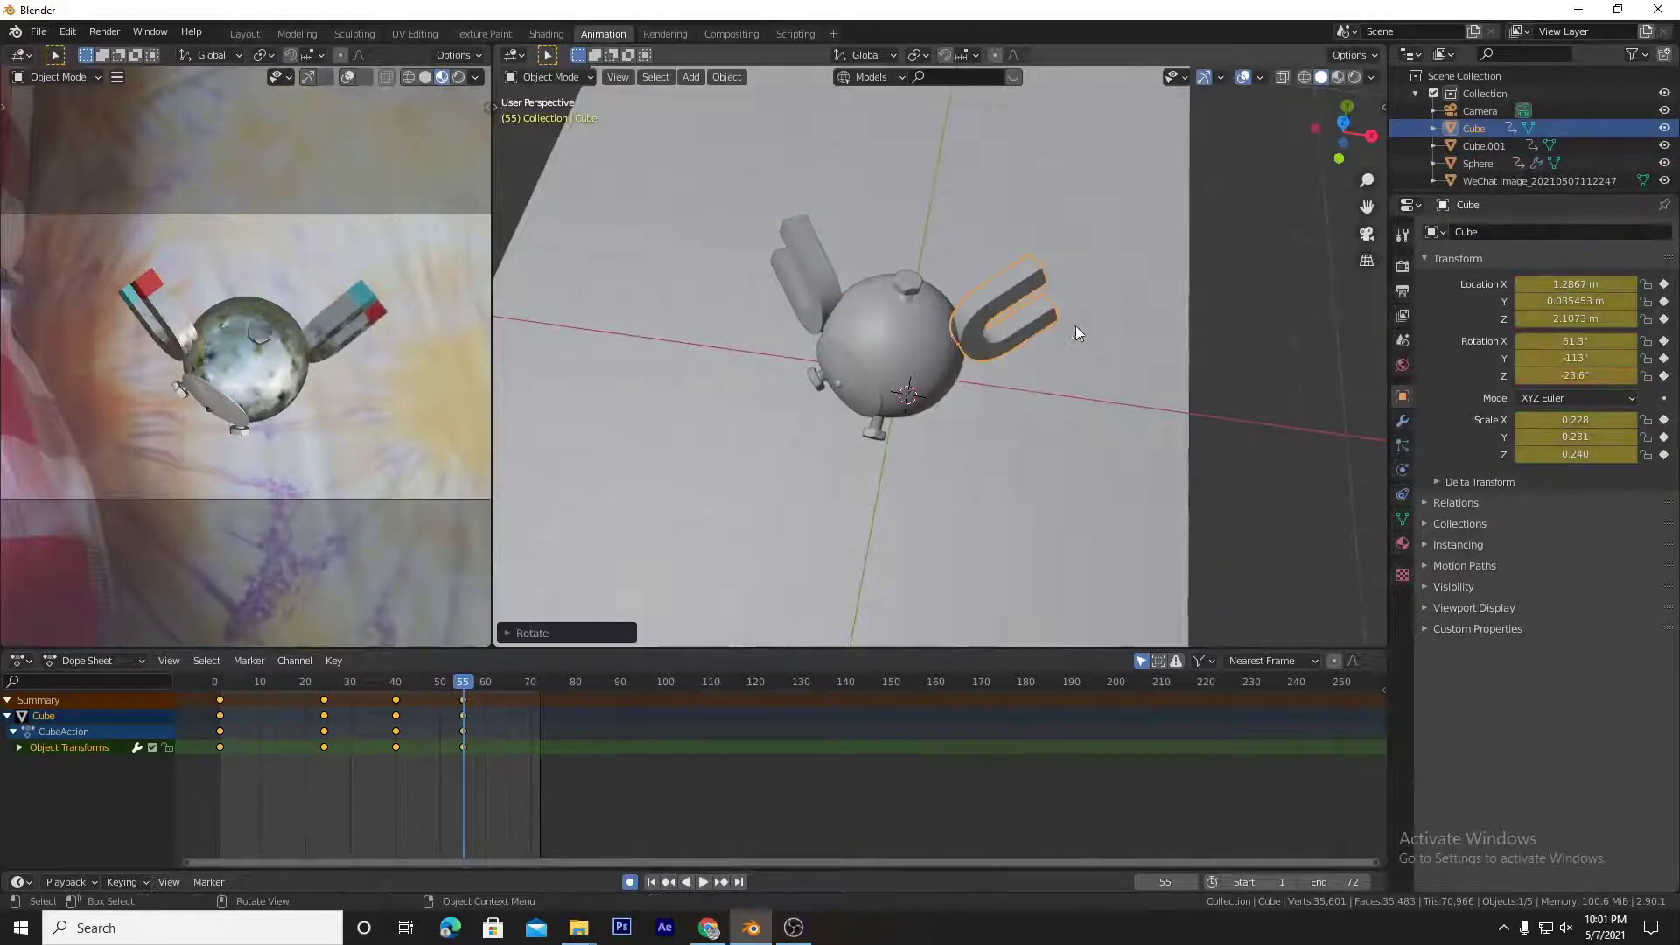
pyautogui.press('g')
pyautogui.press('KP_7')
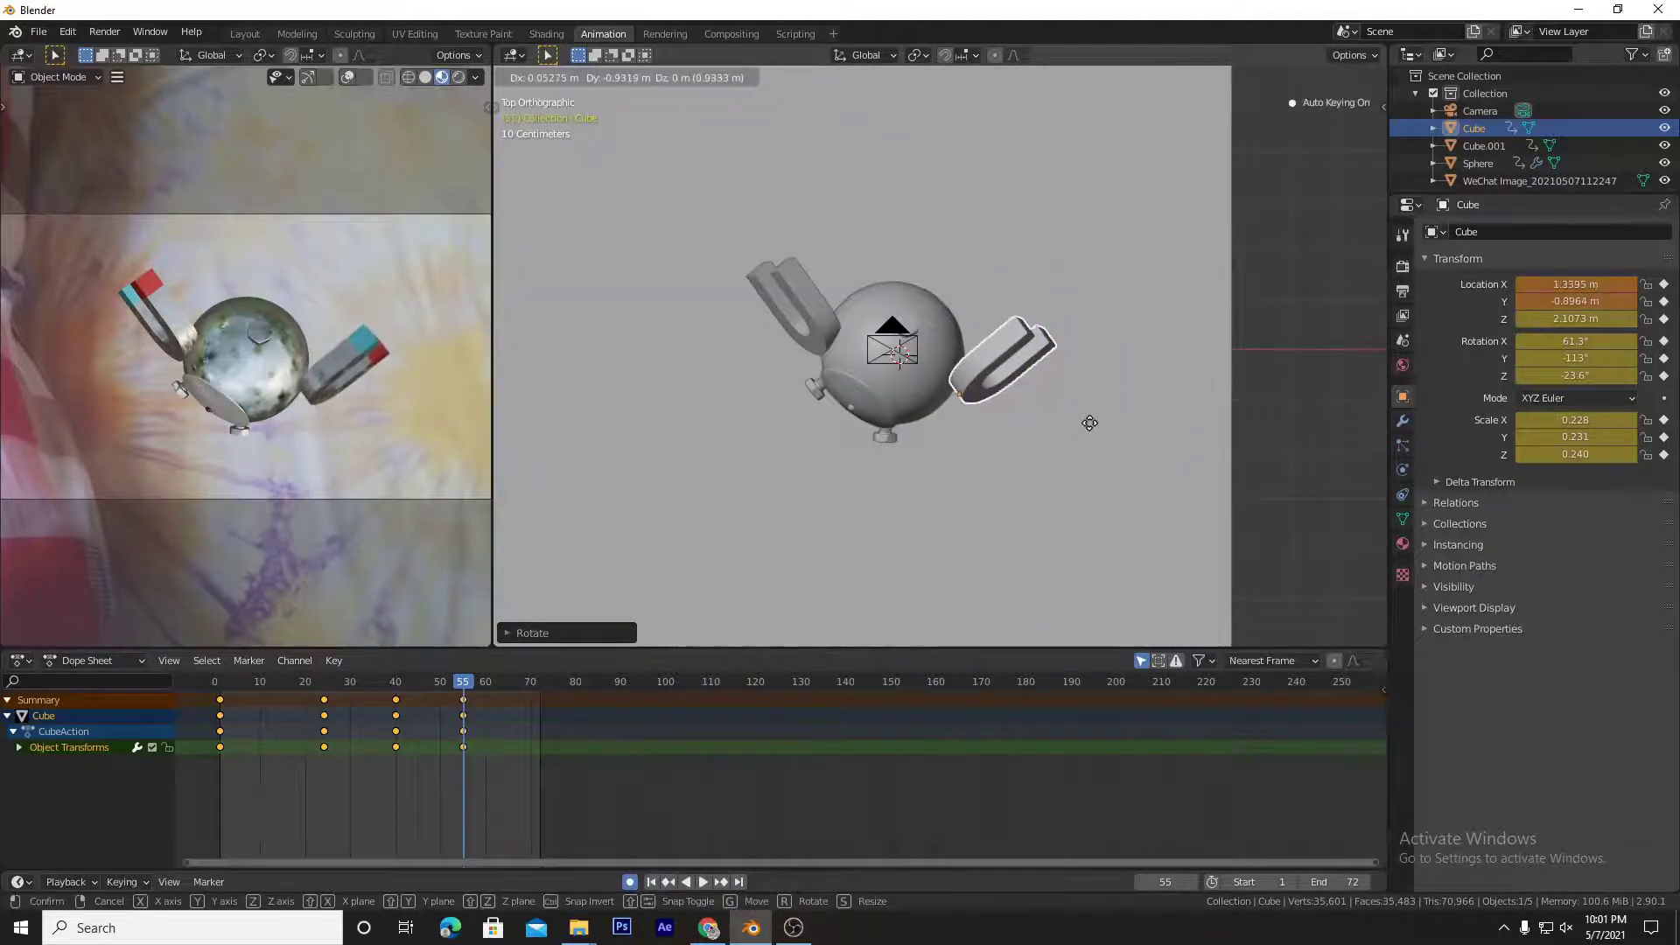
pyautogui.click(1088, 421)
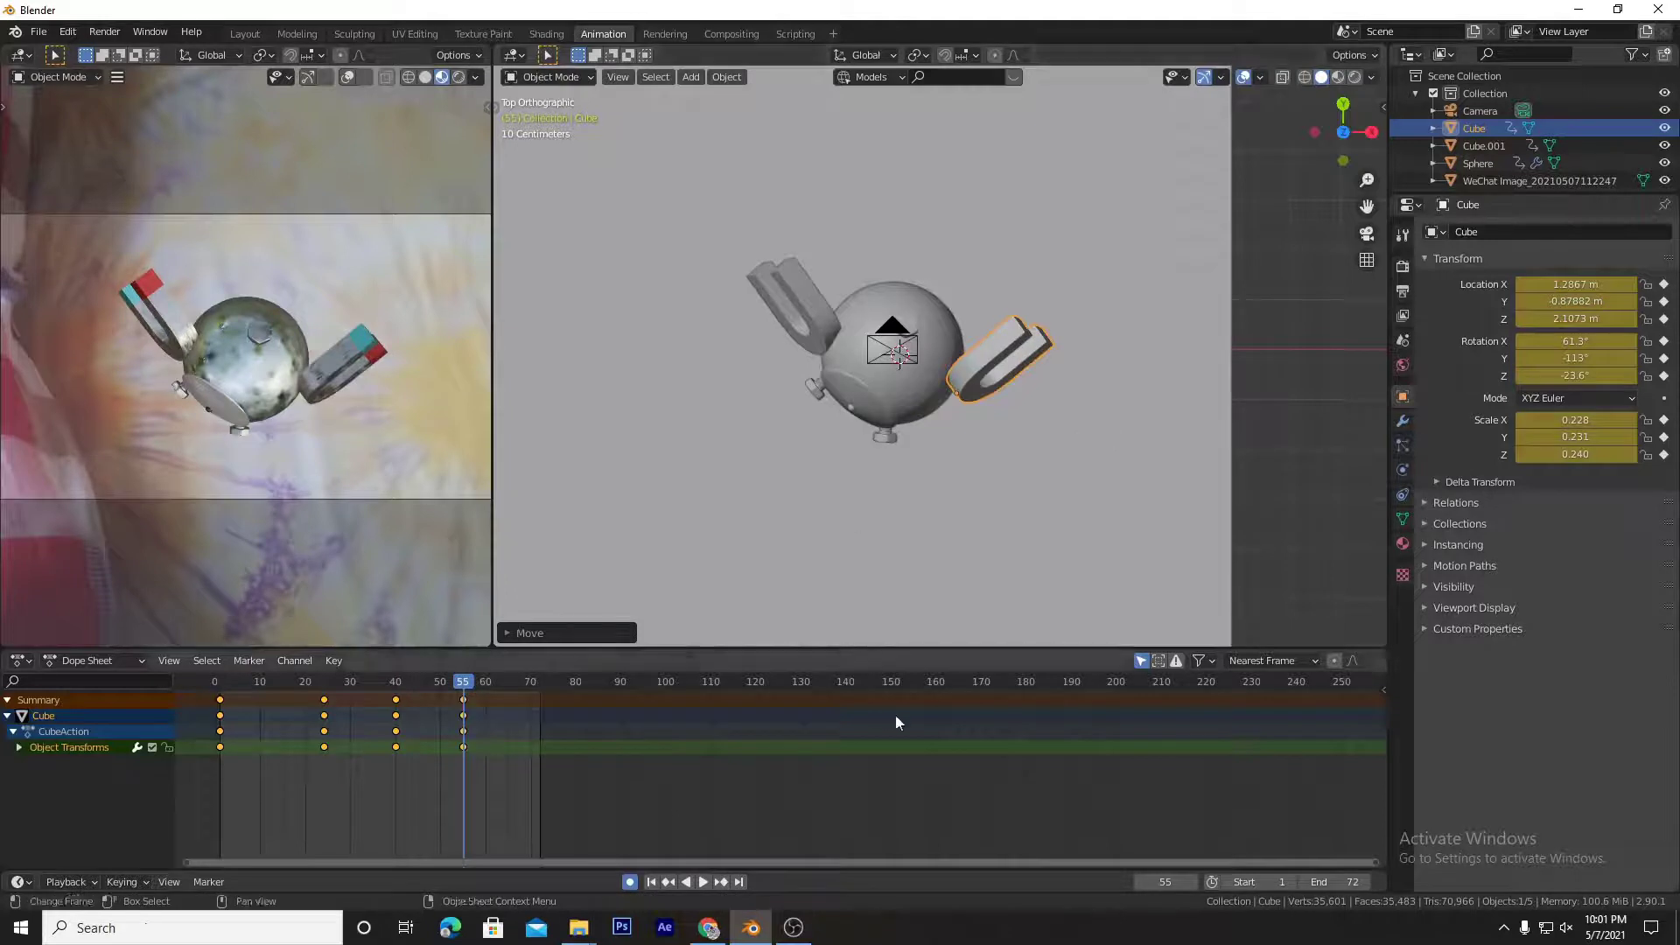
# Step: At frame 70, rotate the sphere body about global Z to about 57.8°
pyautogui.press('space')
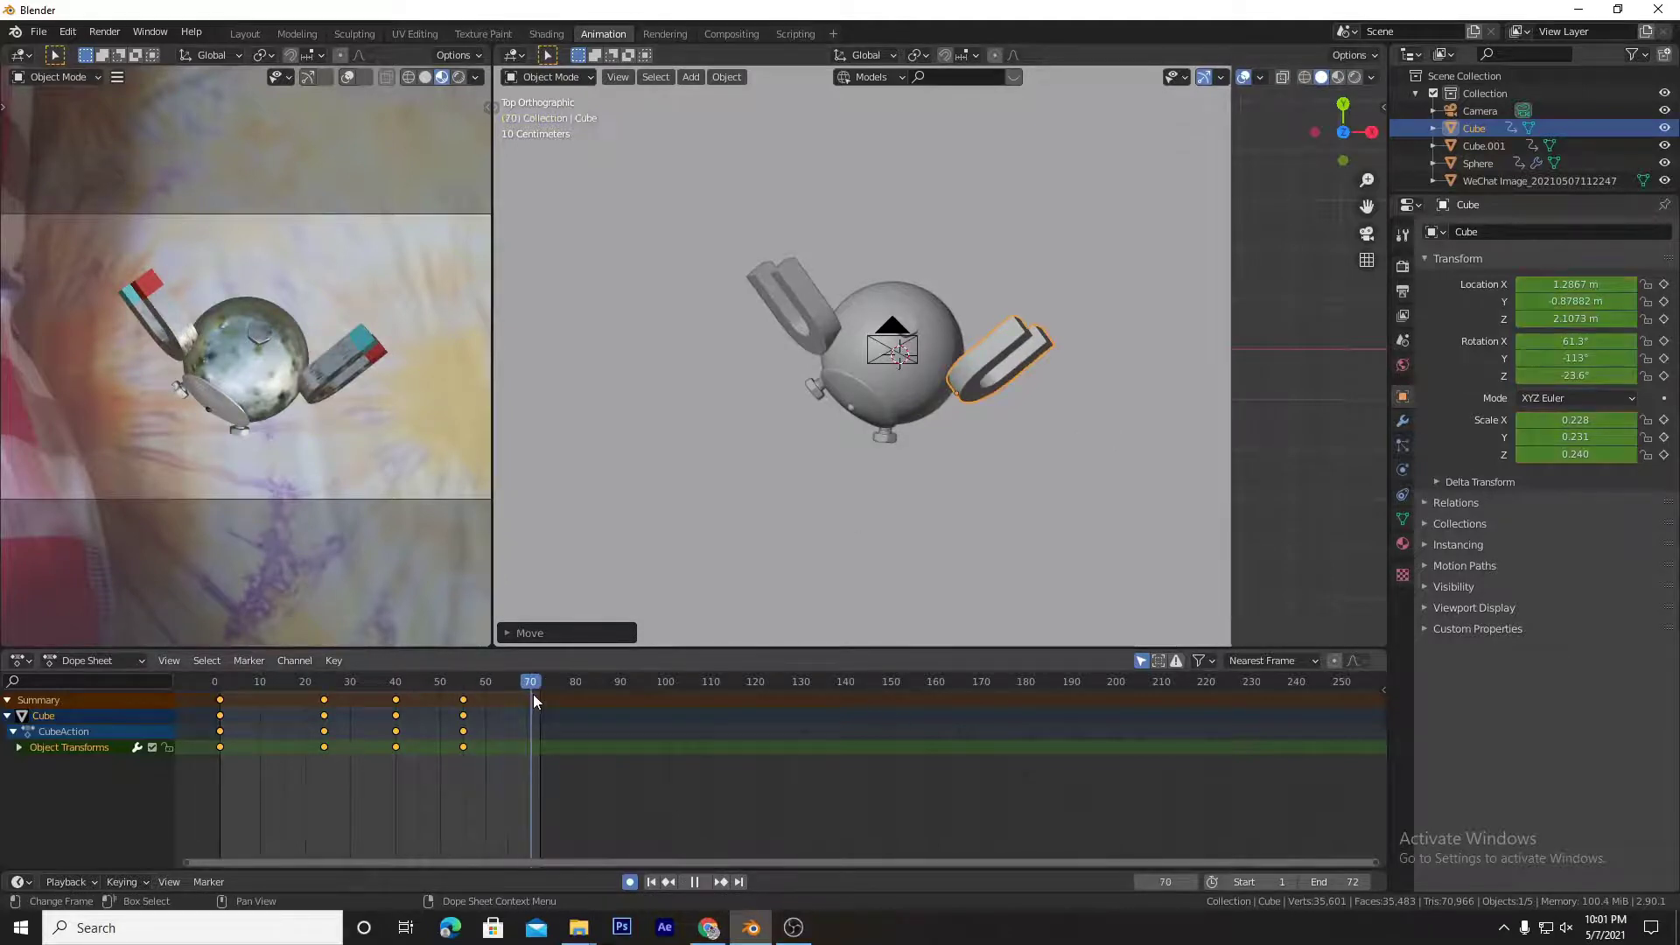
pyautogui.press('space')
pyautogui.click(922, 358)
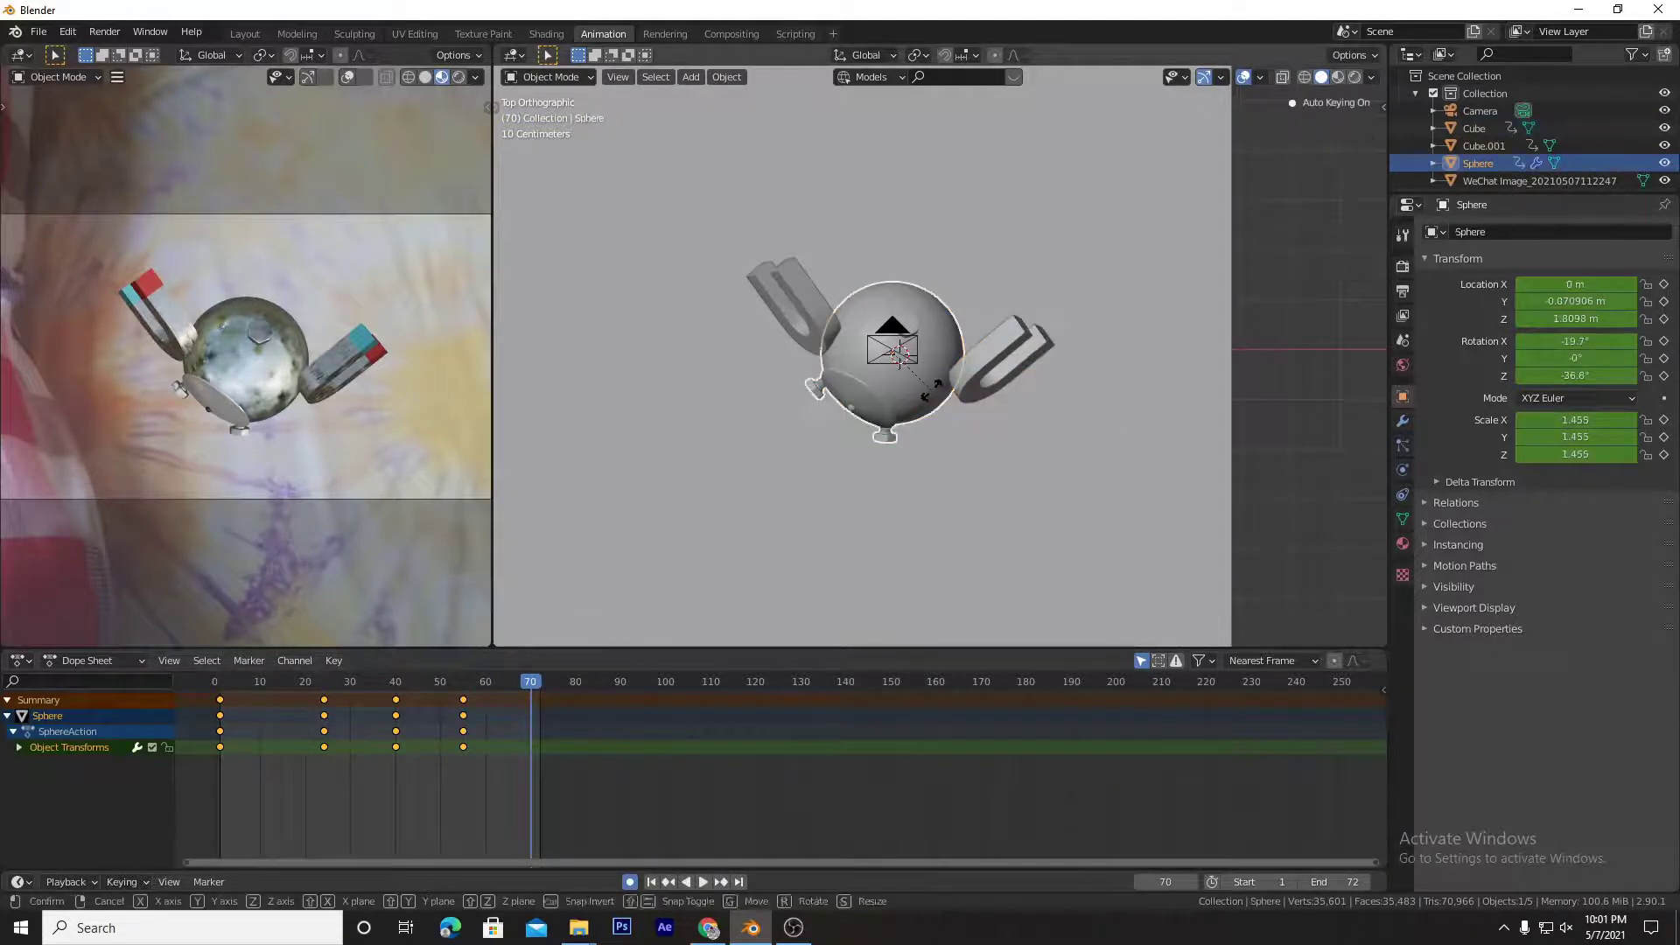
pyautogui.press('r')
pyautogui.press('z')
pyautogui.click(923, 317)
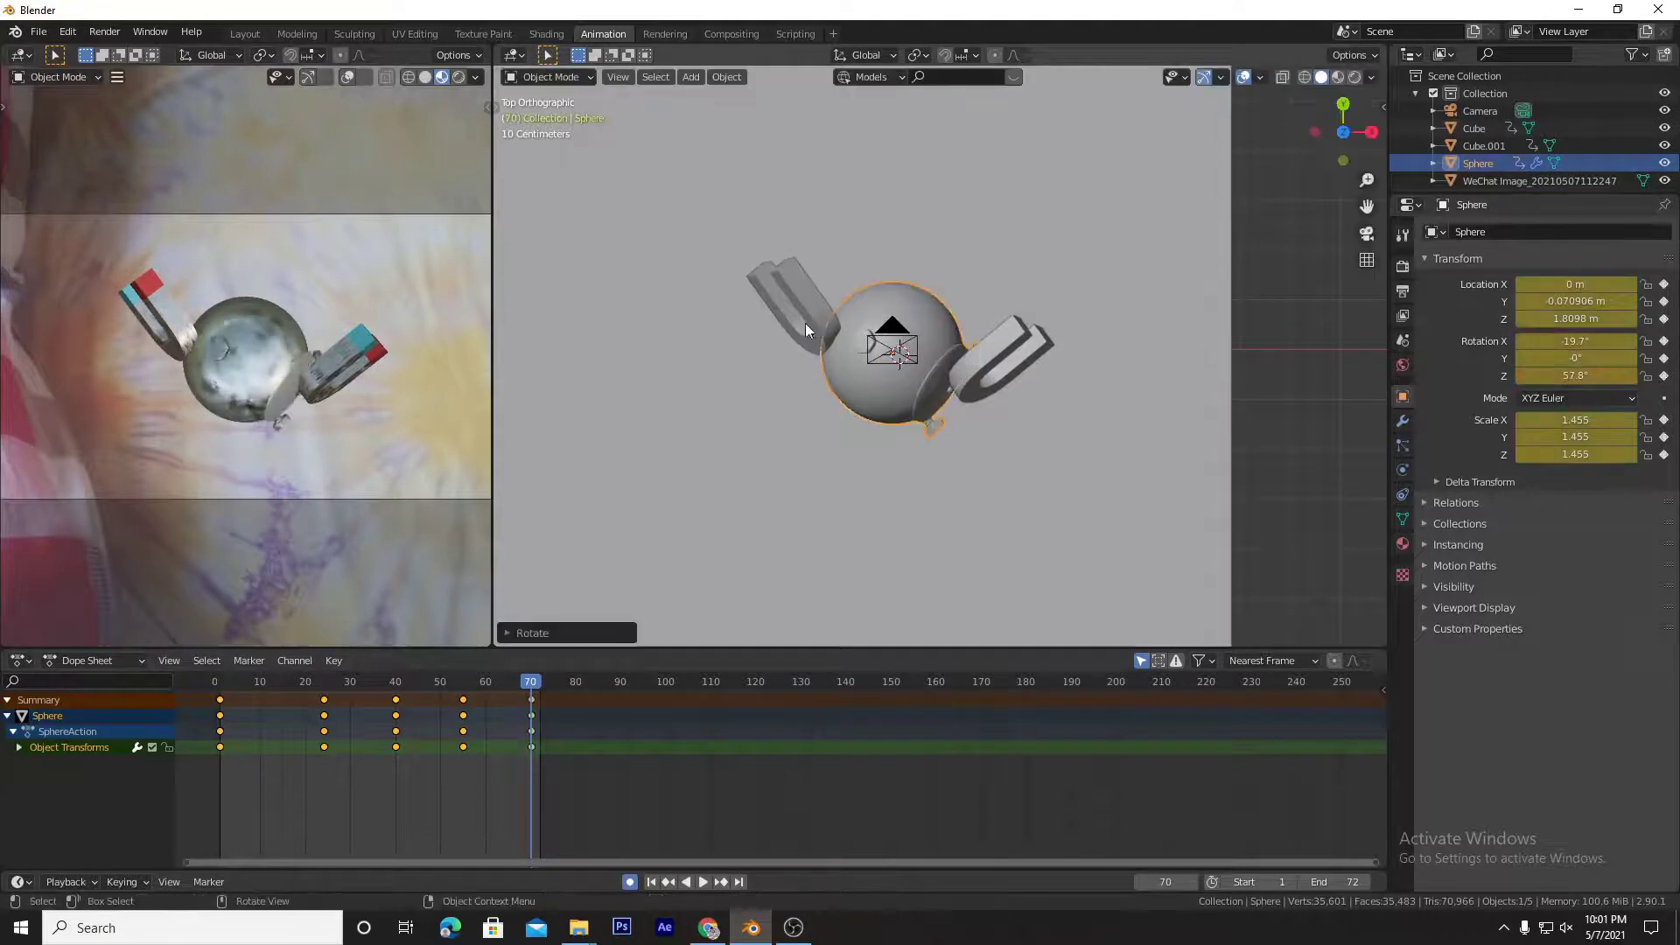
# Step: At frame 70, rotate the Cube.001 arch about global Z to about 110° and move it to about X -1.01 m, Y -0.84 m
pyautogui.click(805, 322)
pyautogui.press('r')
pyautogui.press('z')
pyautogui.click(866, 317)
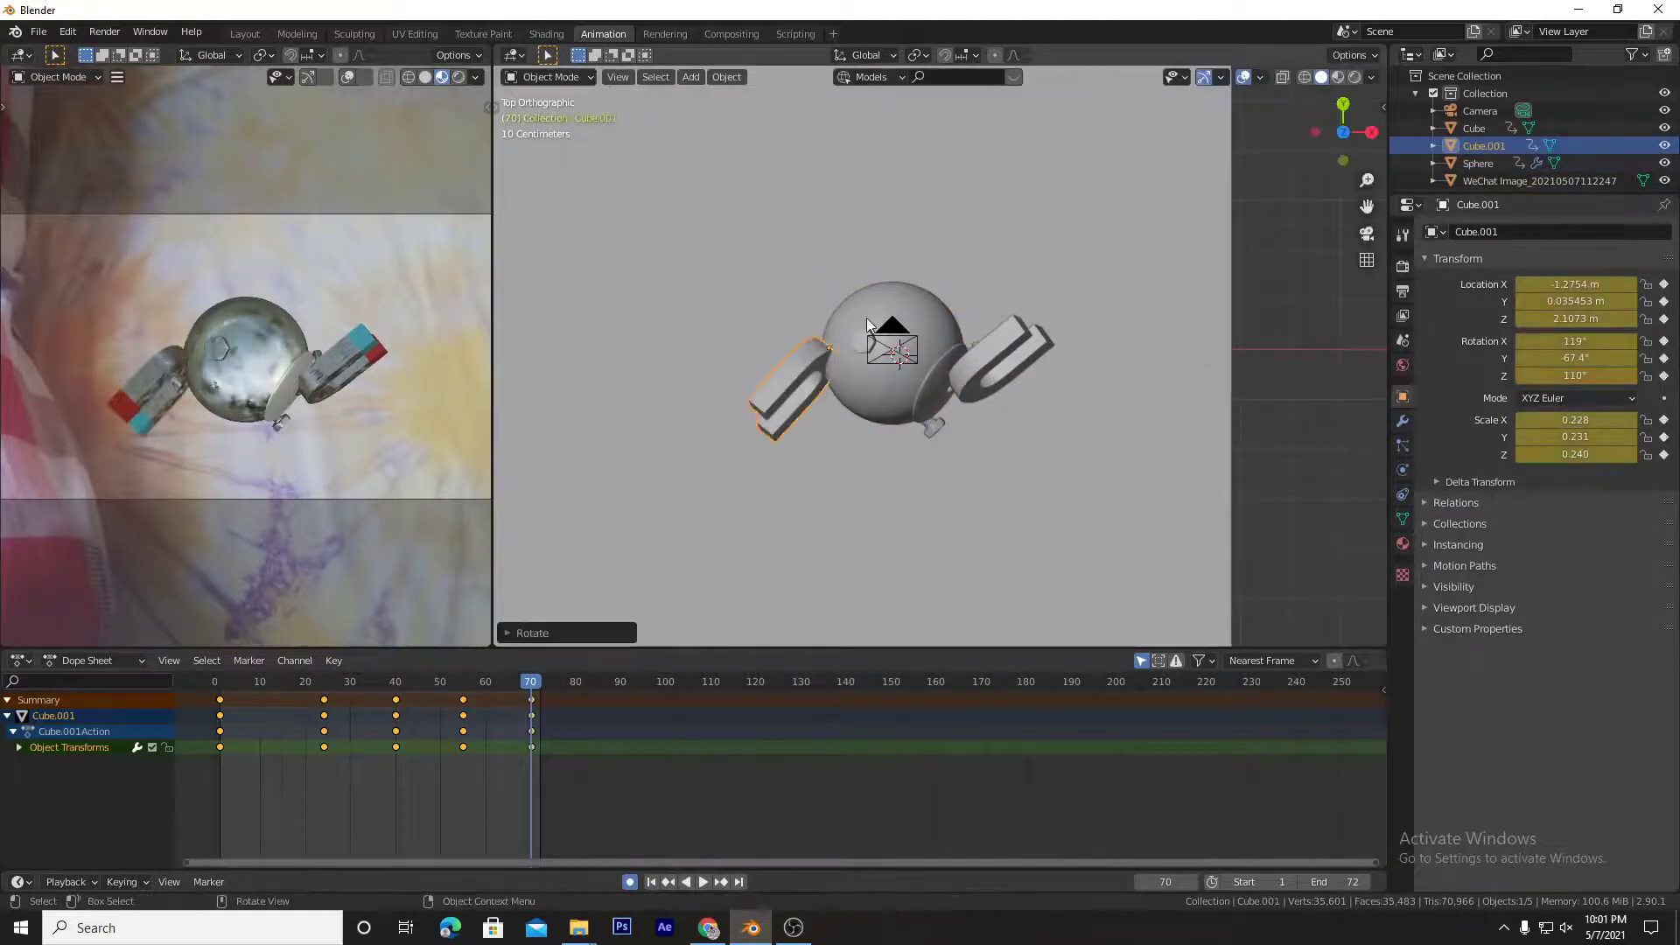
pyautogui.press('g')
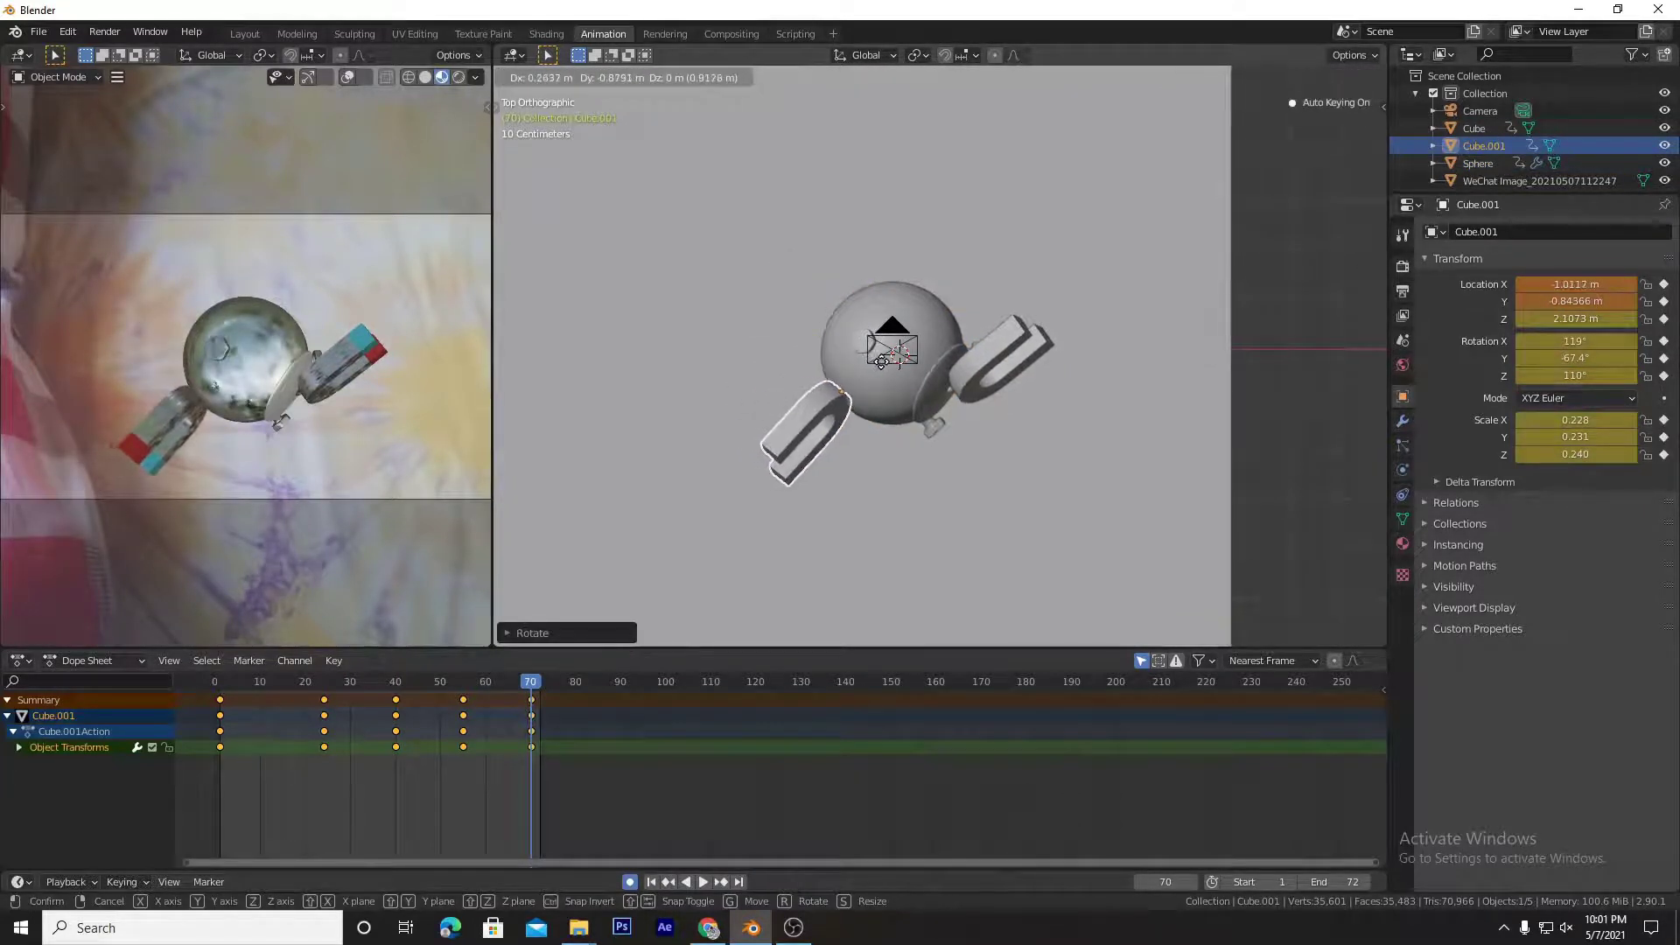
pyautogui.click(879, 361)
# Step: At frame 70, move the Cube arch to about X 0.83 m, Y 0.97 m and rotate it to about 18.5° on Z
pyautogui.click(1026, 369)
pyautogui.press('g')
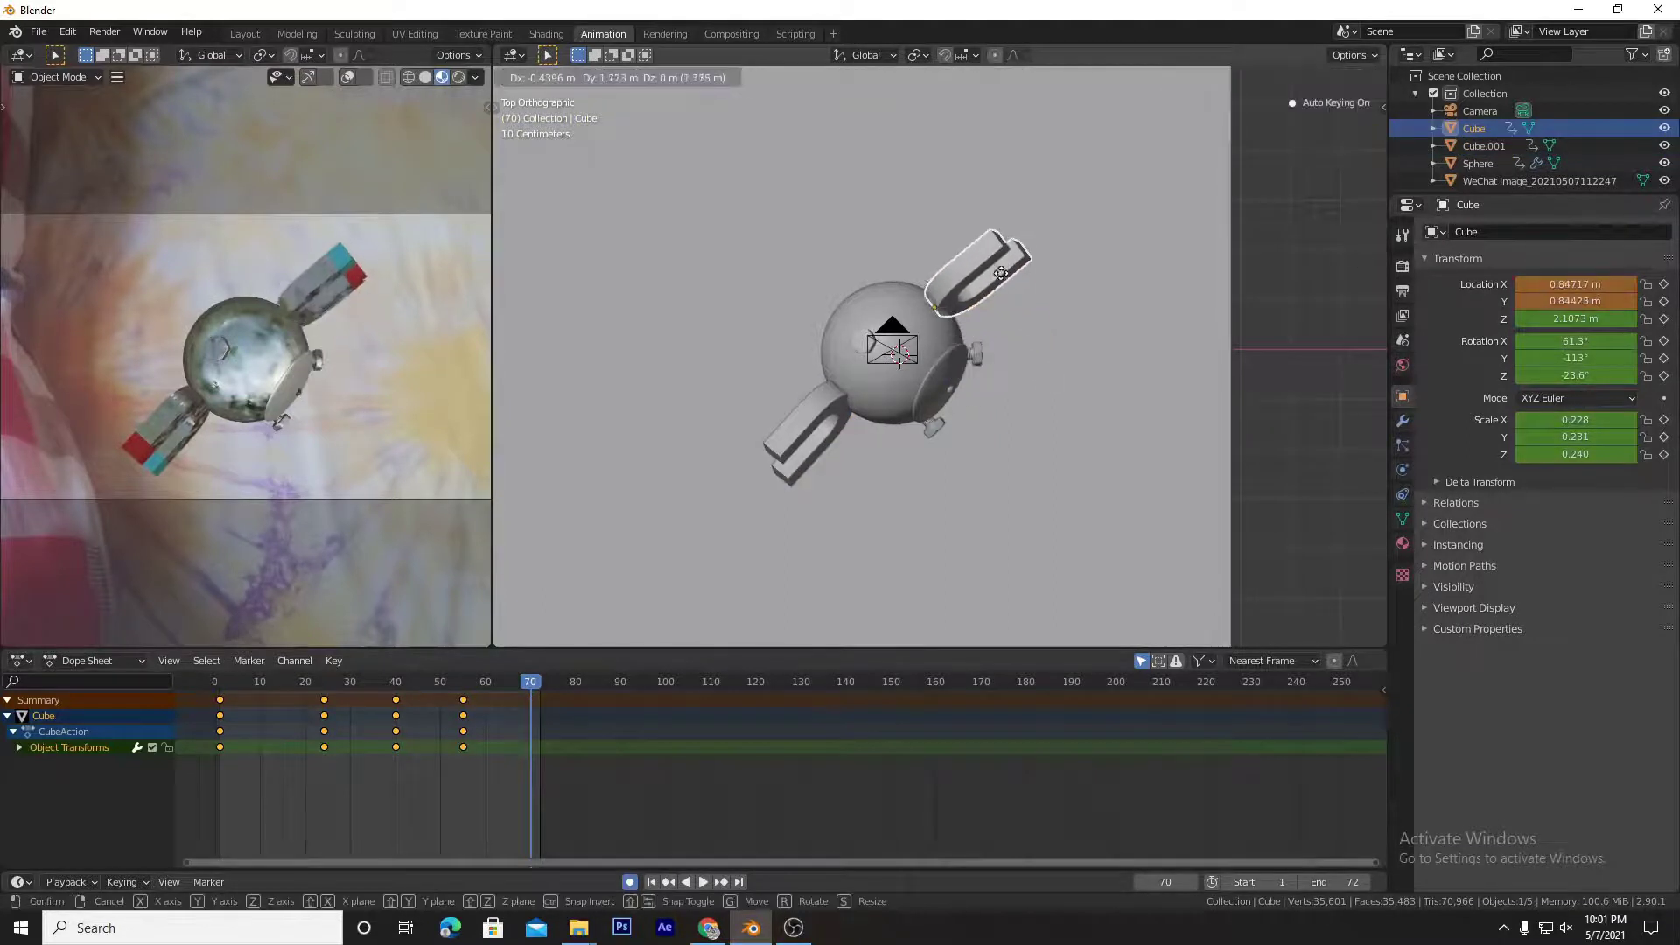
pyautogui.click(1002, 278)
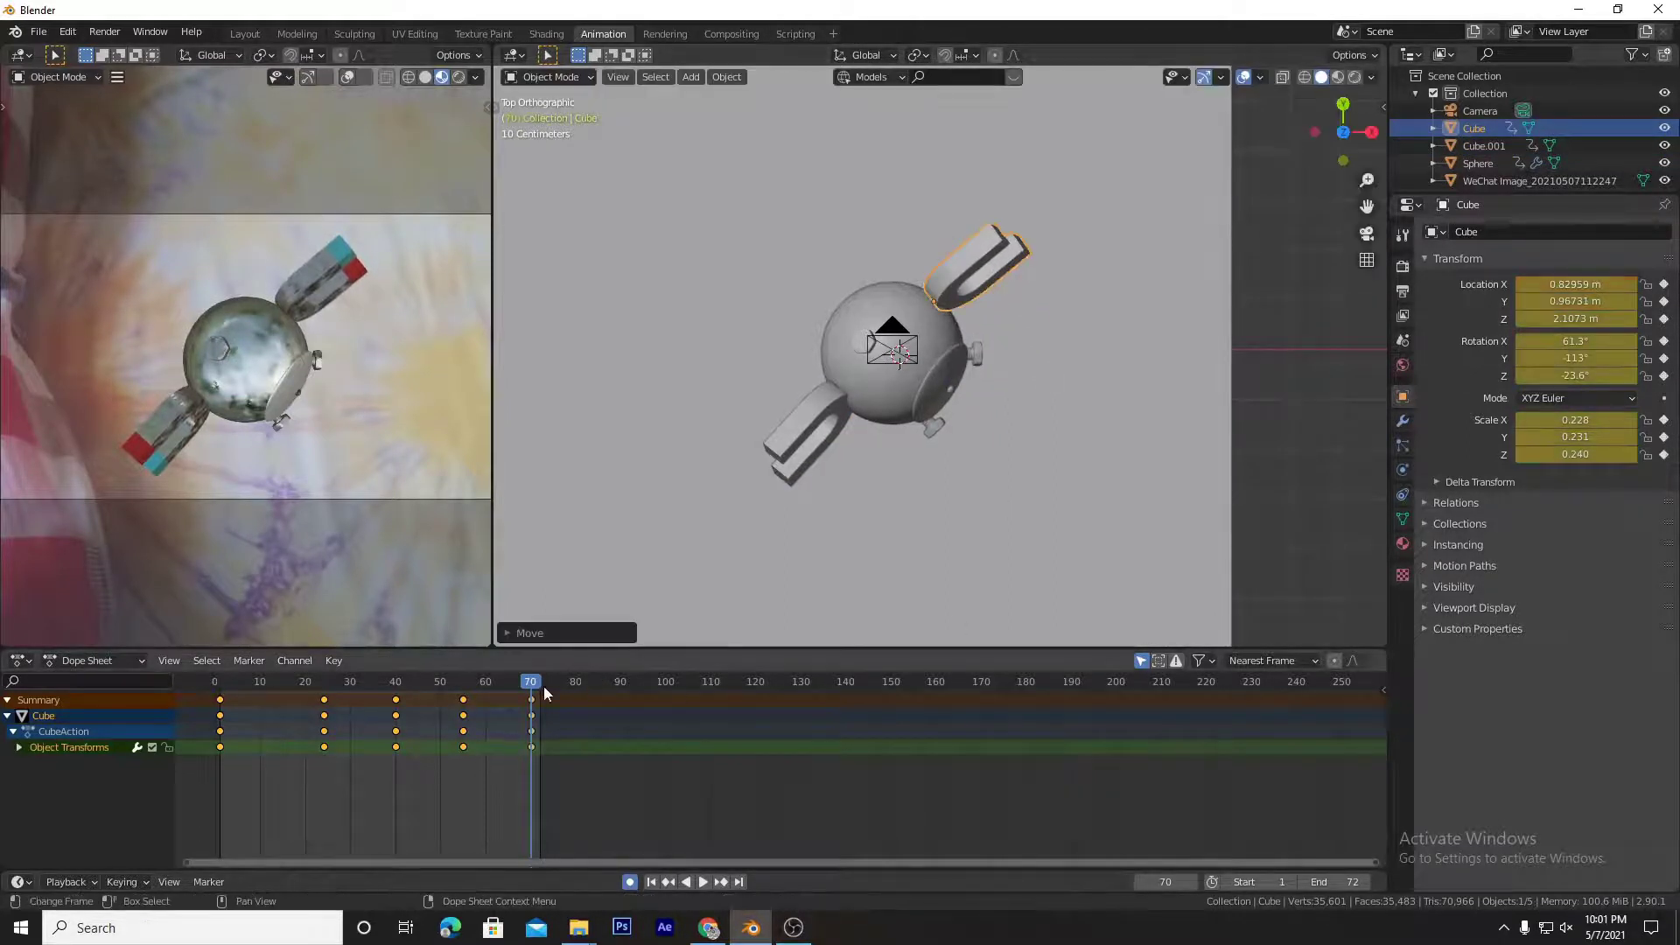
pyautogui.press('r')
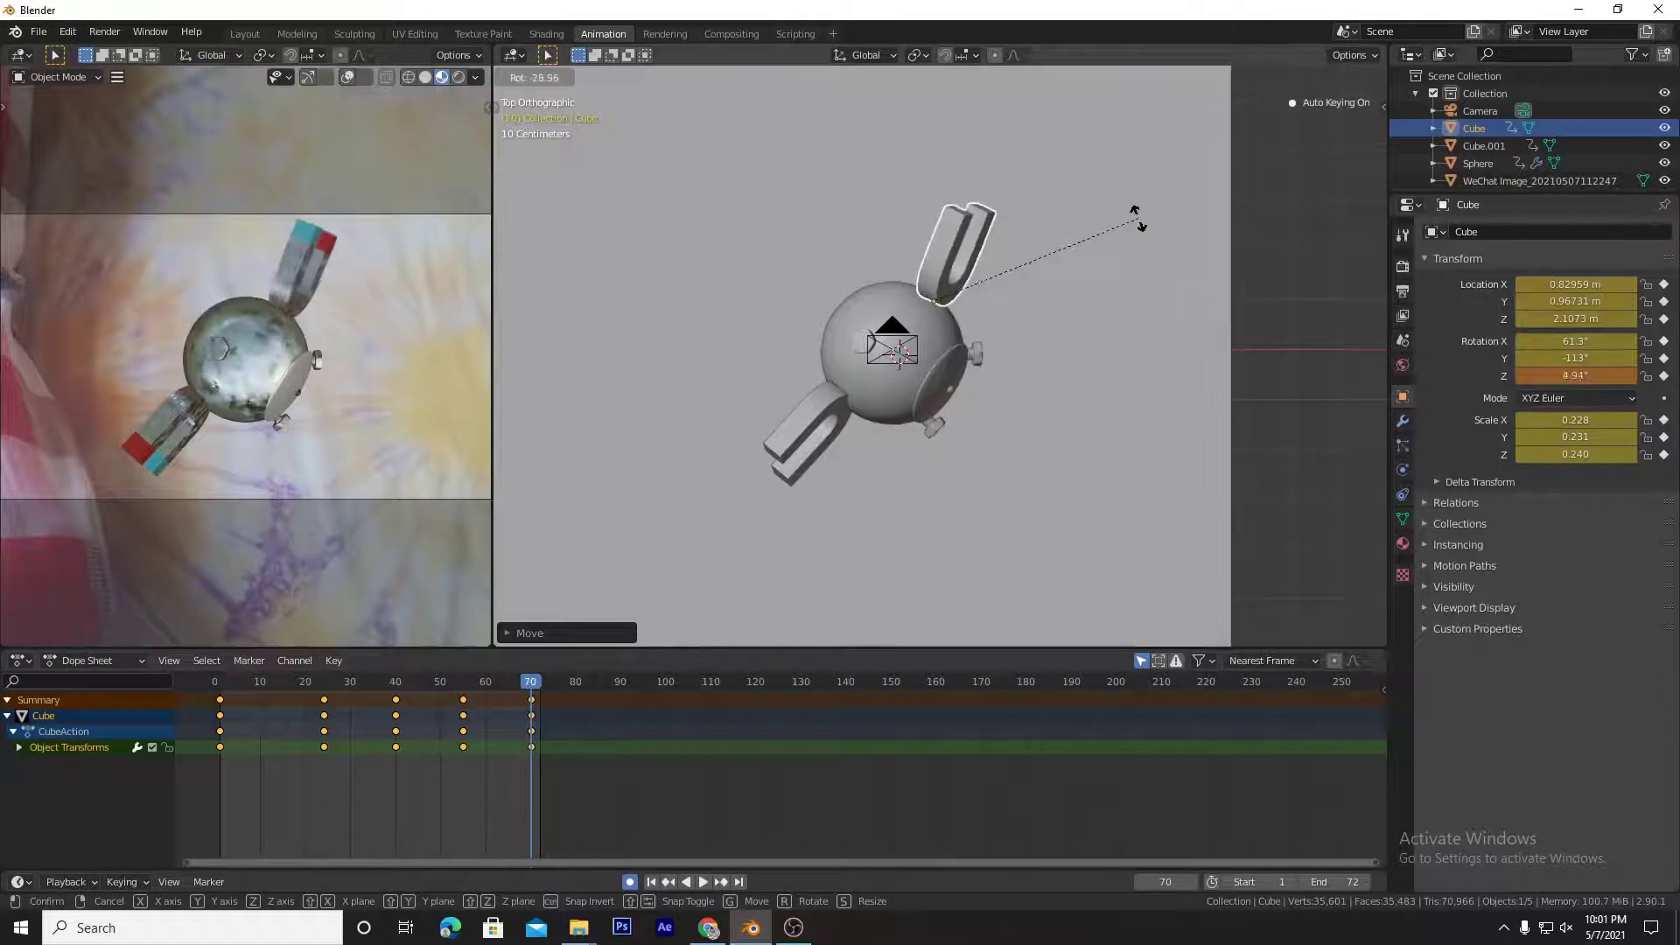
pyautogui.click(1107, 169)
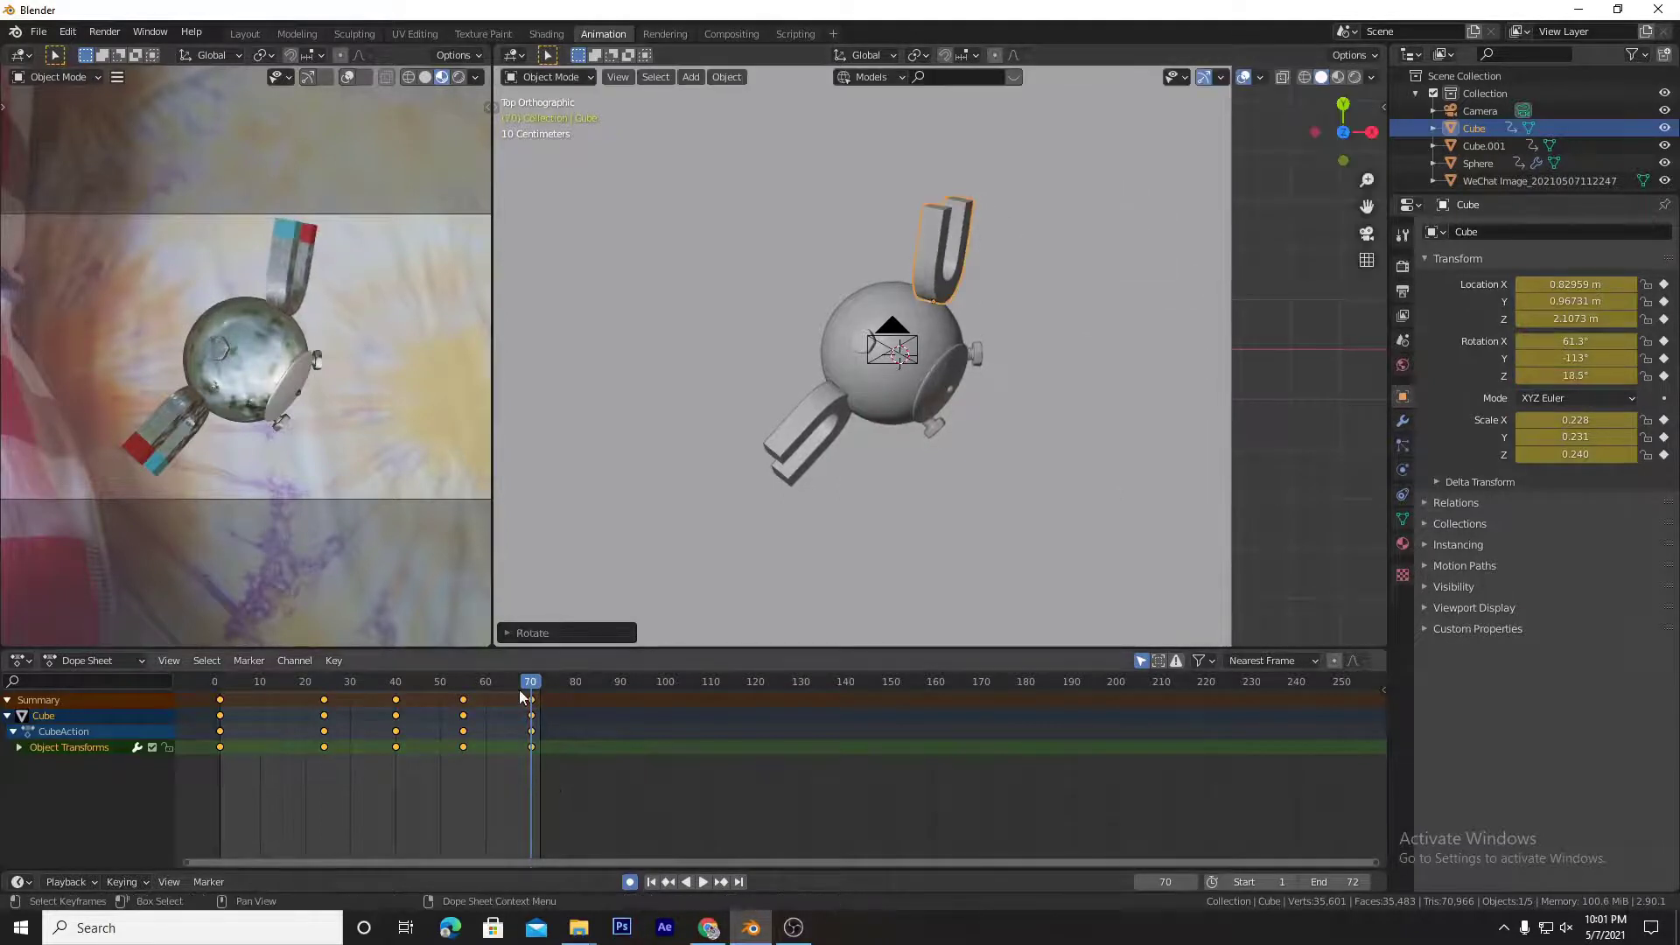
# Step: Return to frame 1, turn off auto keying and play back the animation, stopping at frame 55
pyautogui.moveTo(521, 691); pyautogui.dragTo(219, 700)
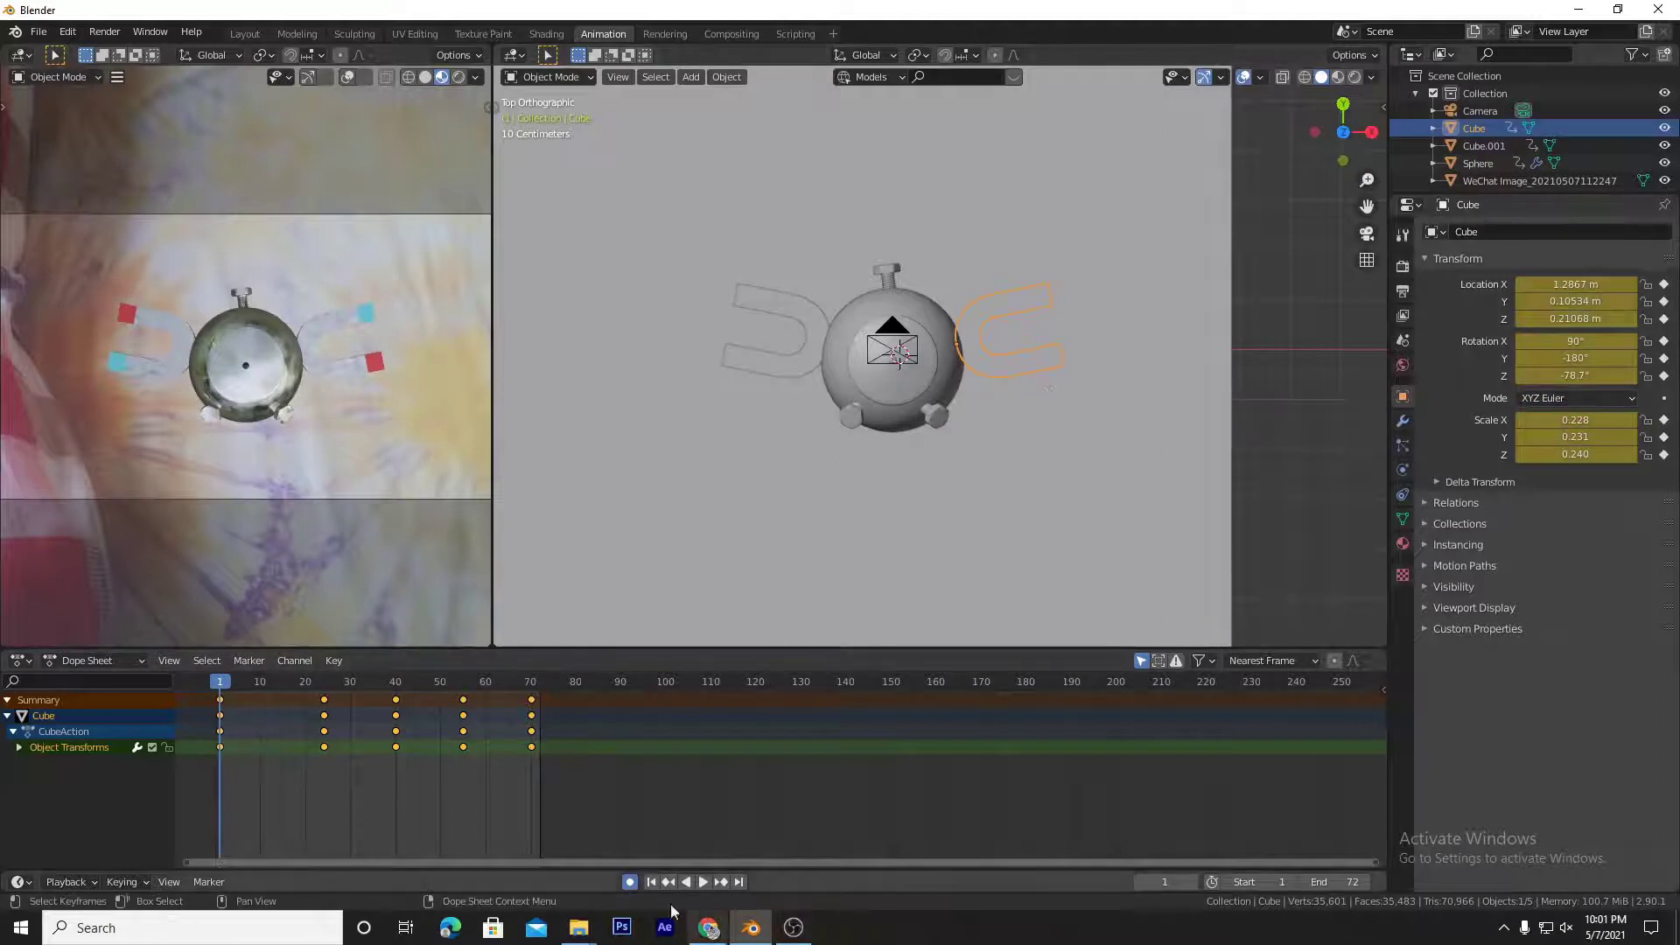
pyautogui.press('space')
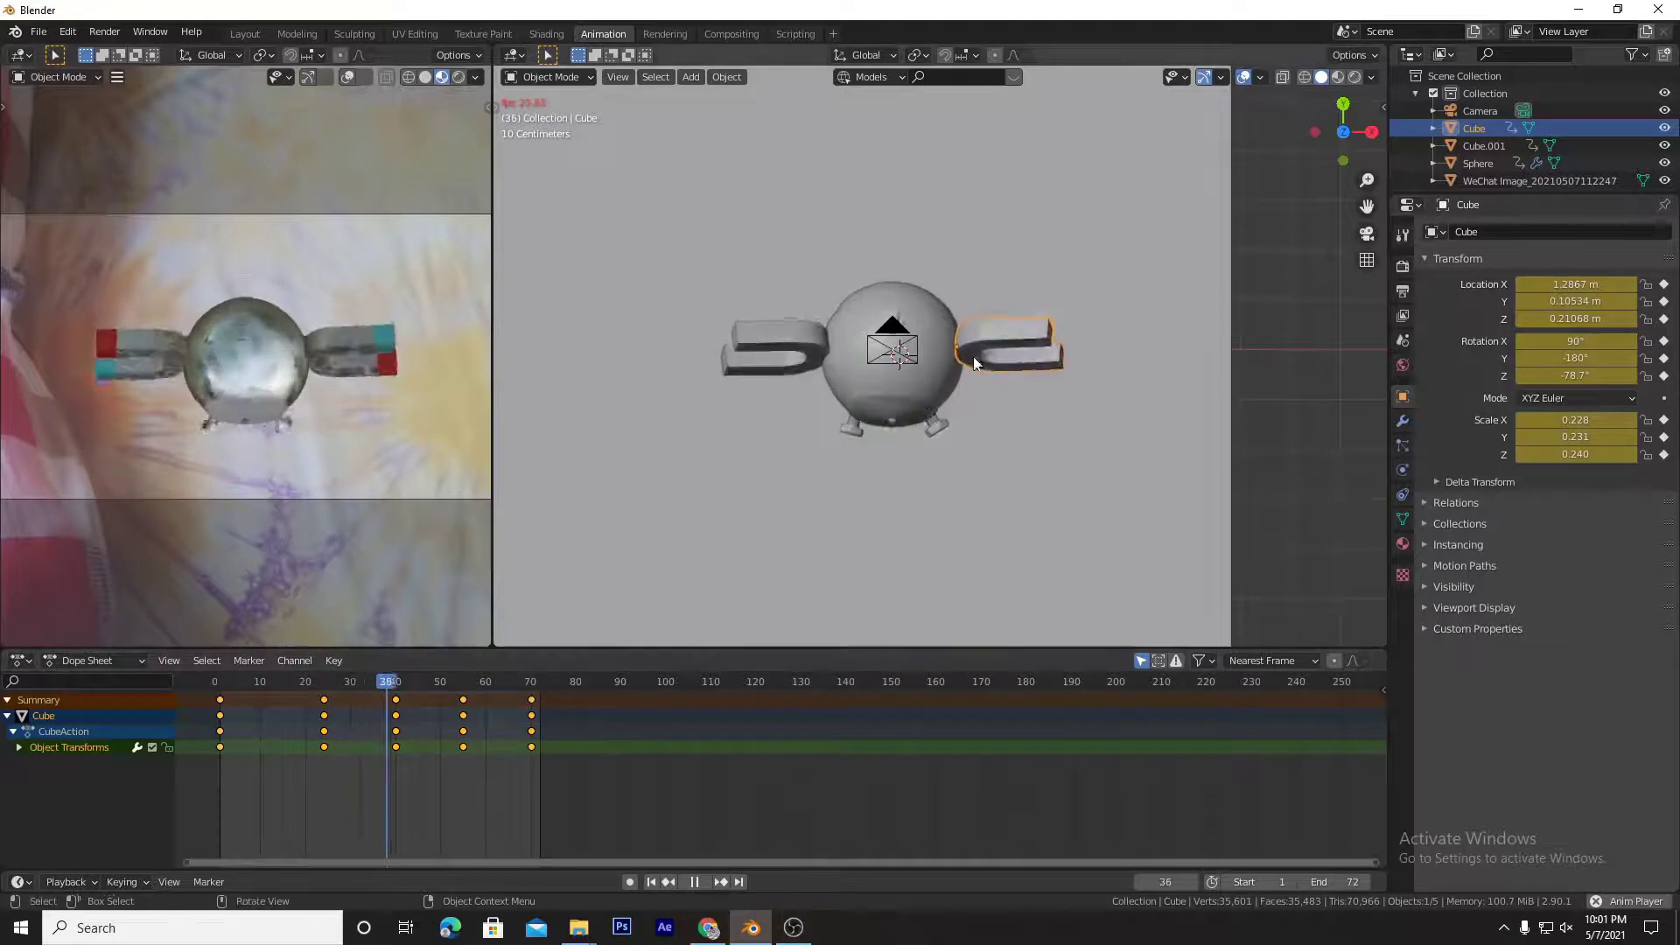
pyautogui.press('space')
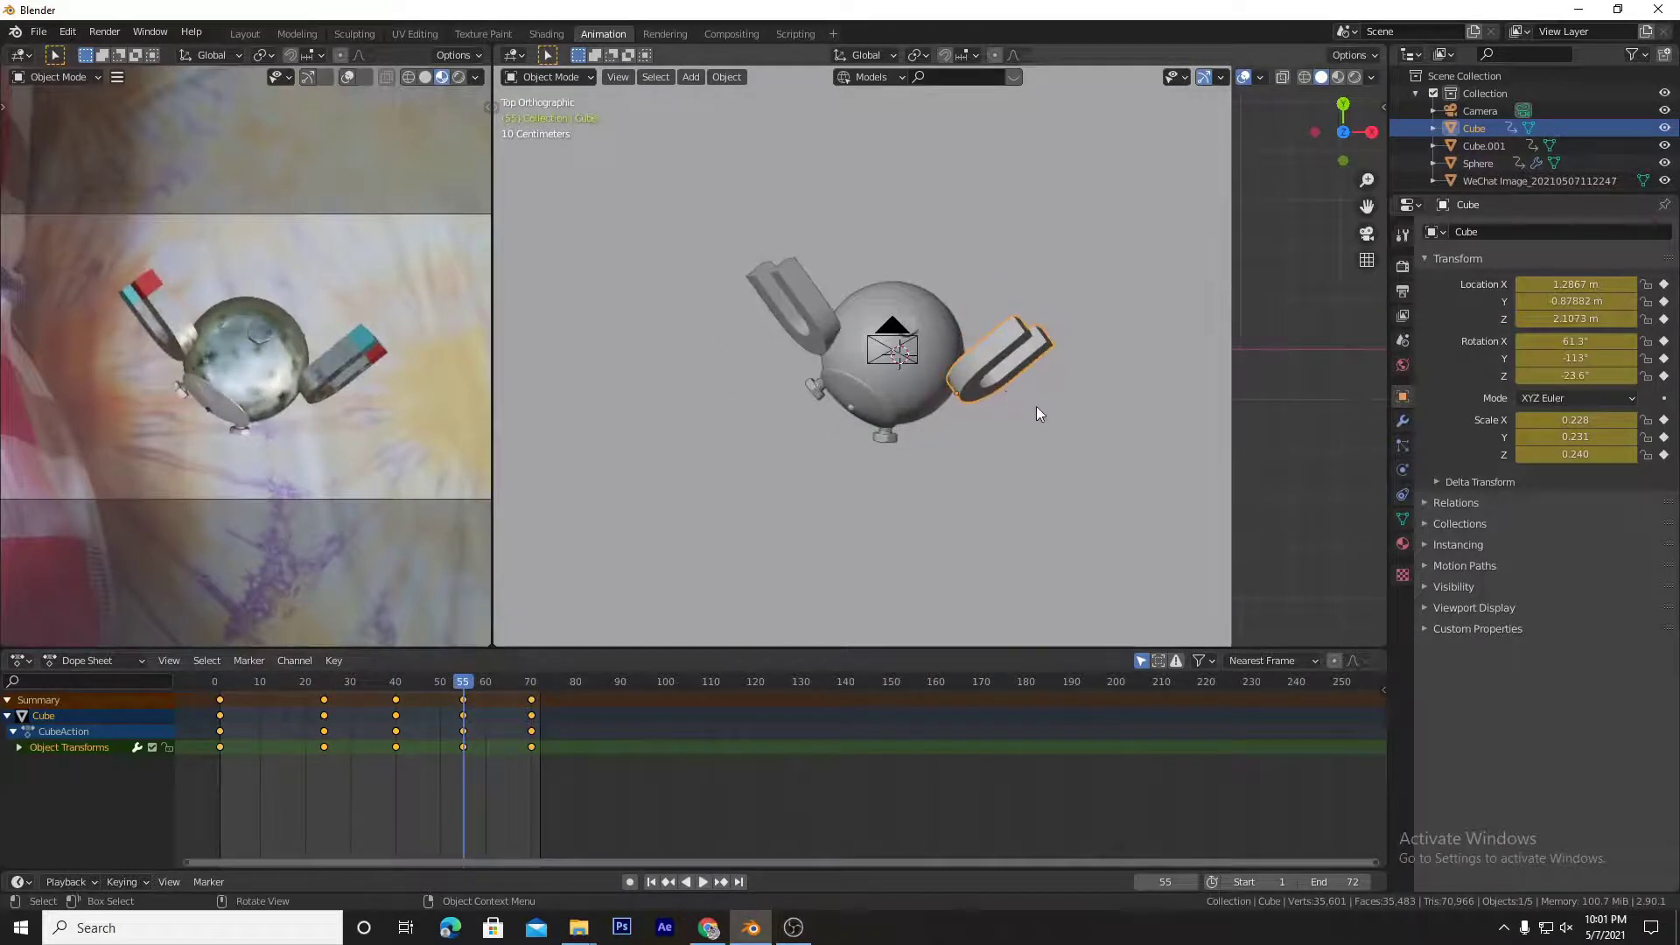
# Step: At frame 55, try turning the Cube arch to about -59.7° on Z at X 1.23 m, Y -0.65 m, and scrub through the animation
pyautogui.press('r')
pyautogui.click(1014, 456)
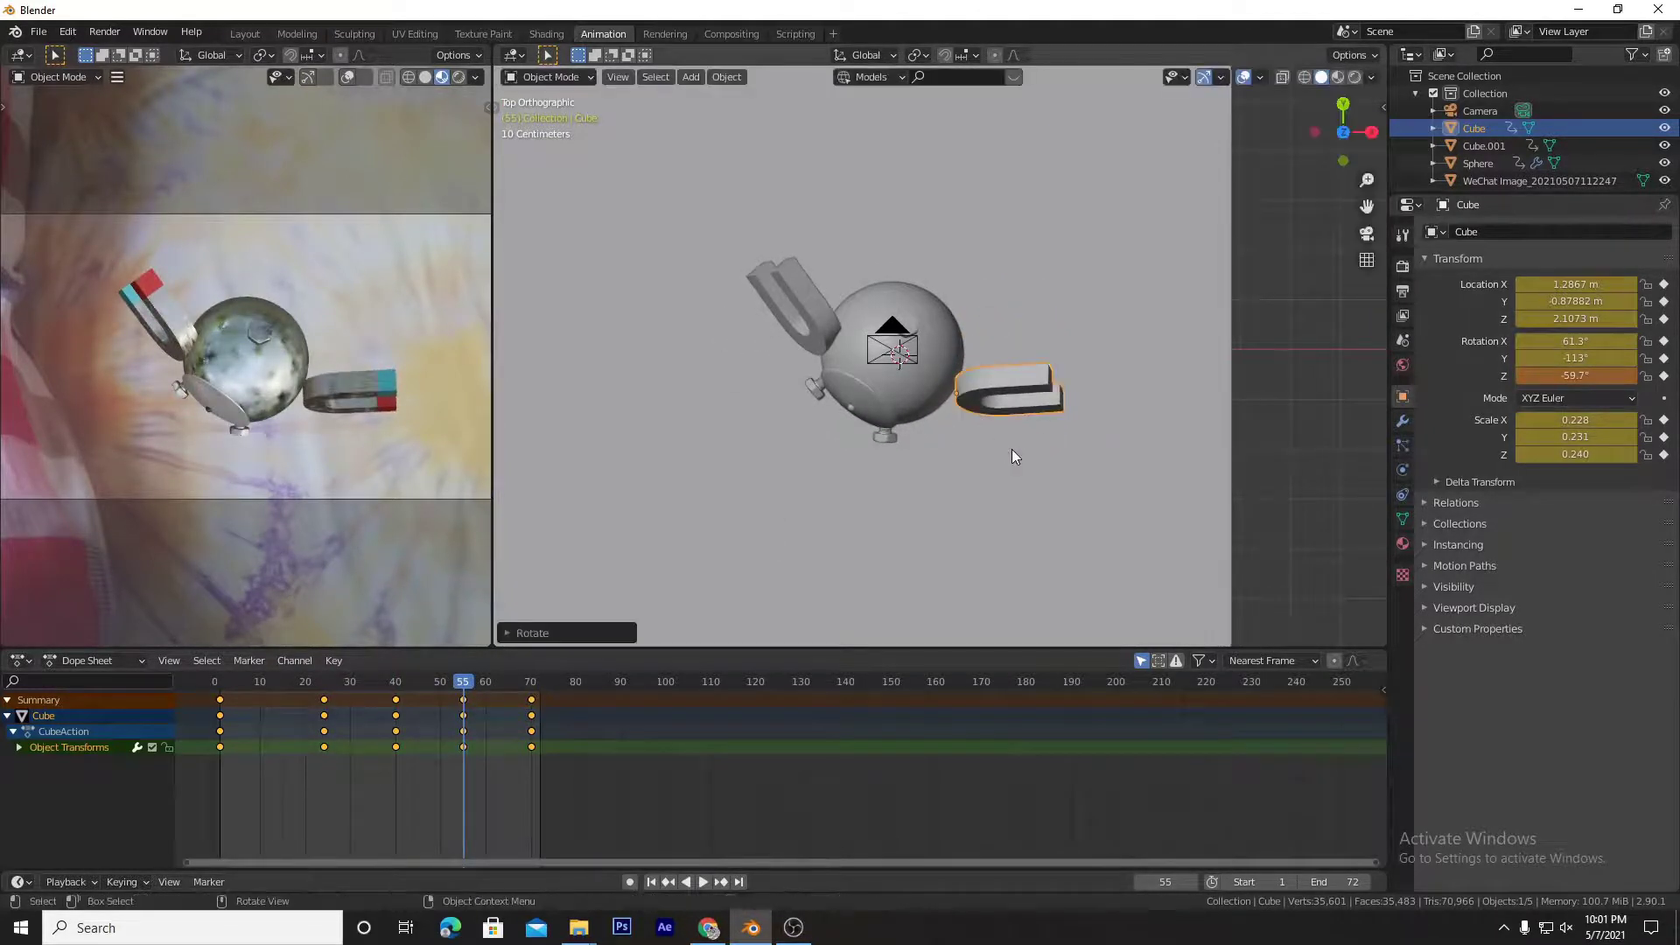
pyautogui.press('g')
pyautogui.click(1010, 444)
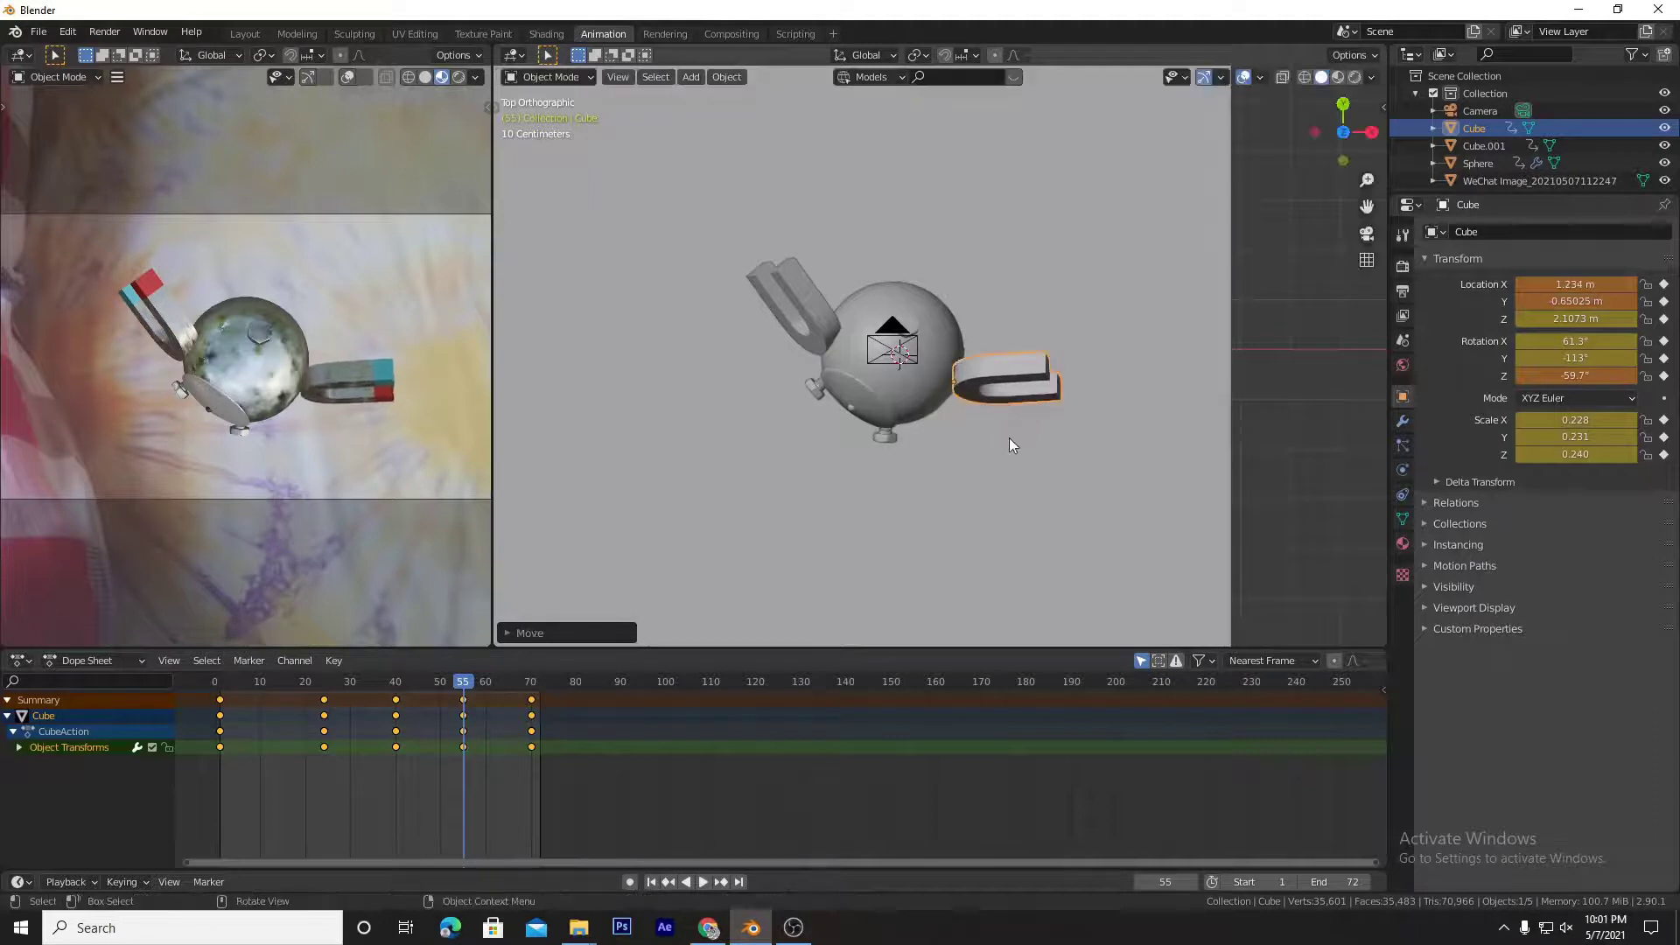
pyautogui.moveTo(459, 680); pyautogui.dragTo(536, 740)
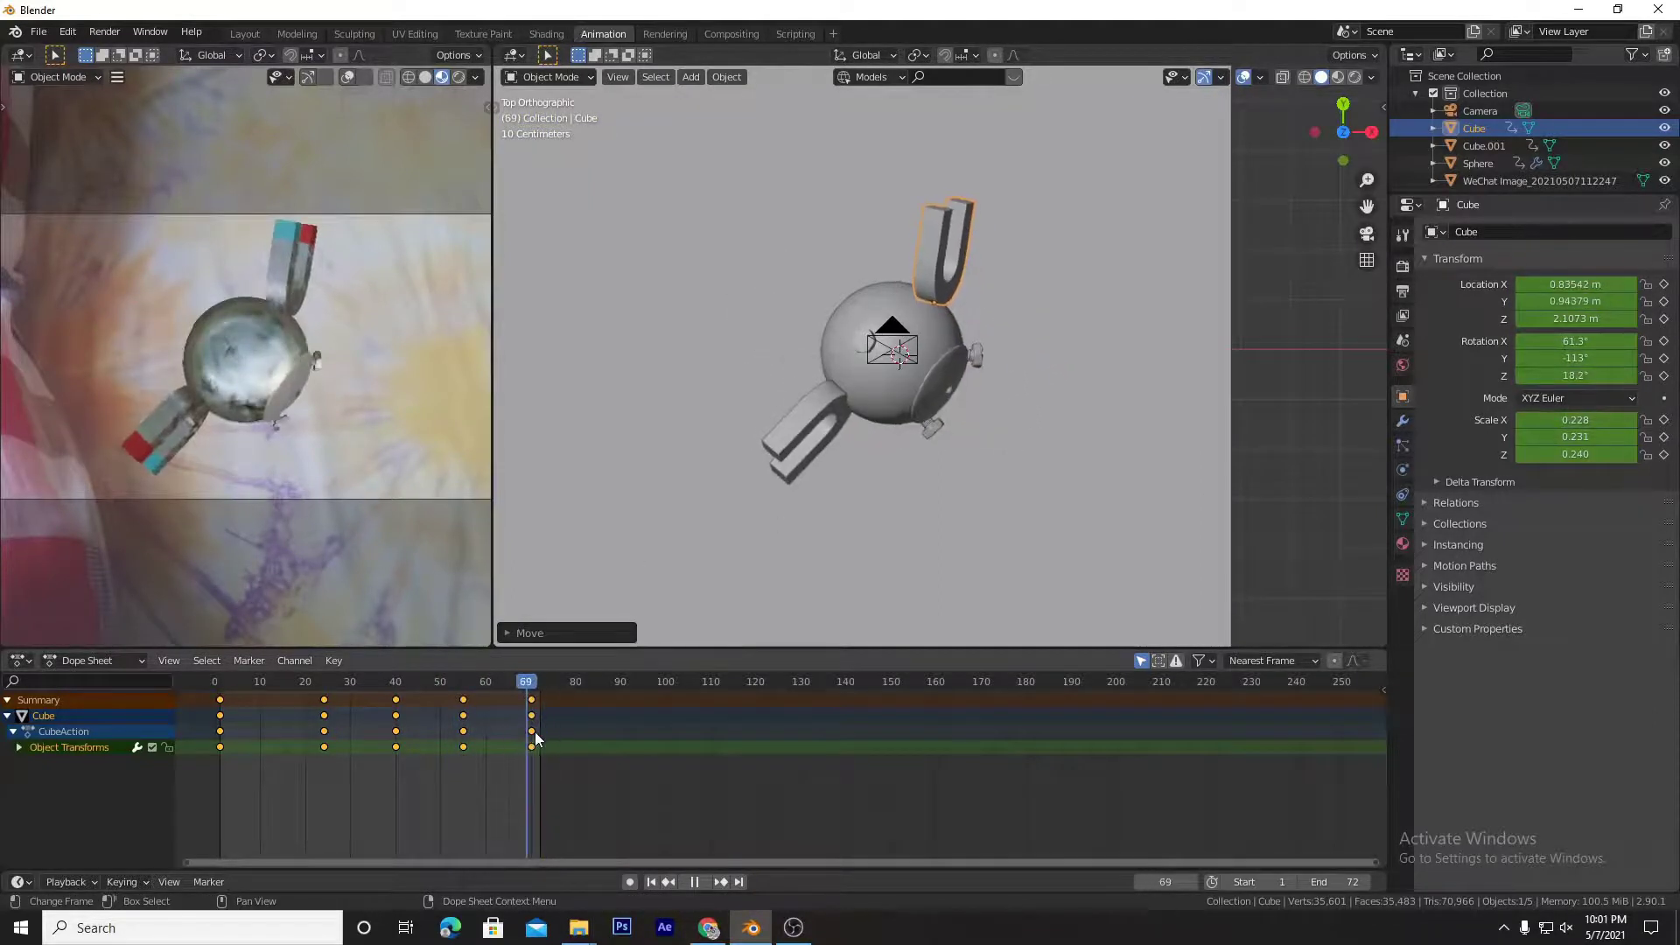
pyautogui.press('Escape')
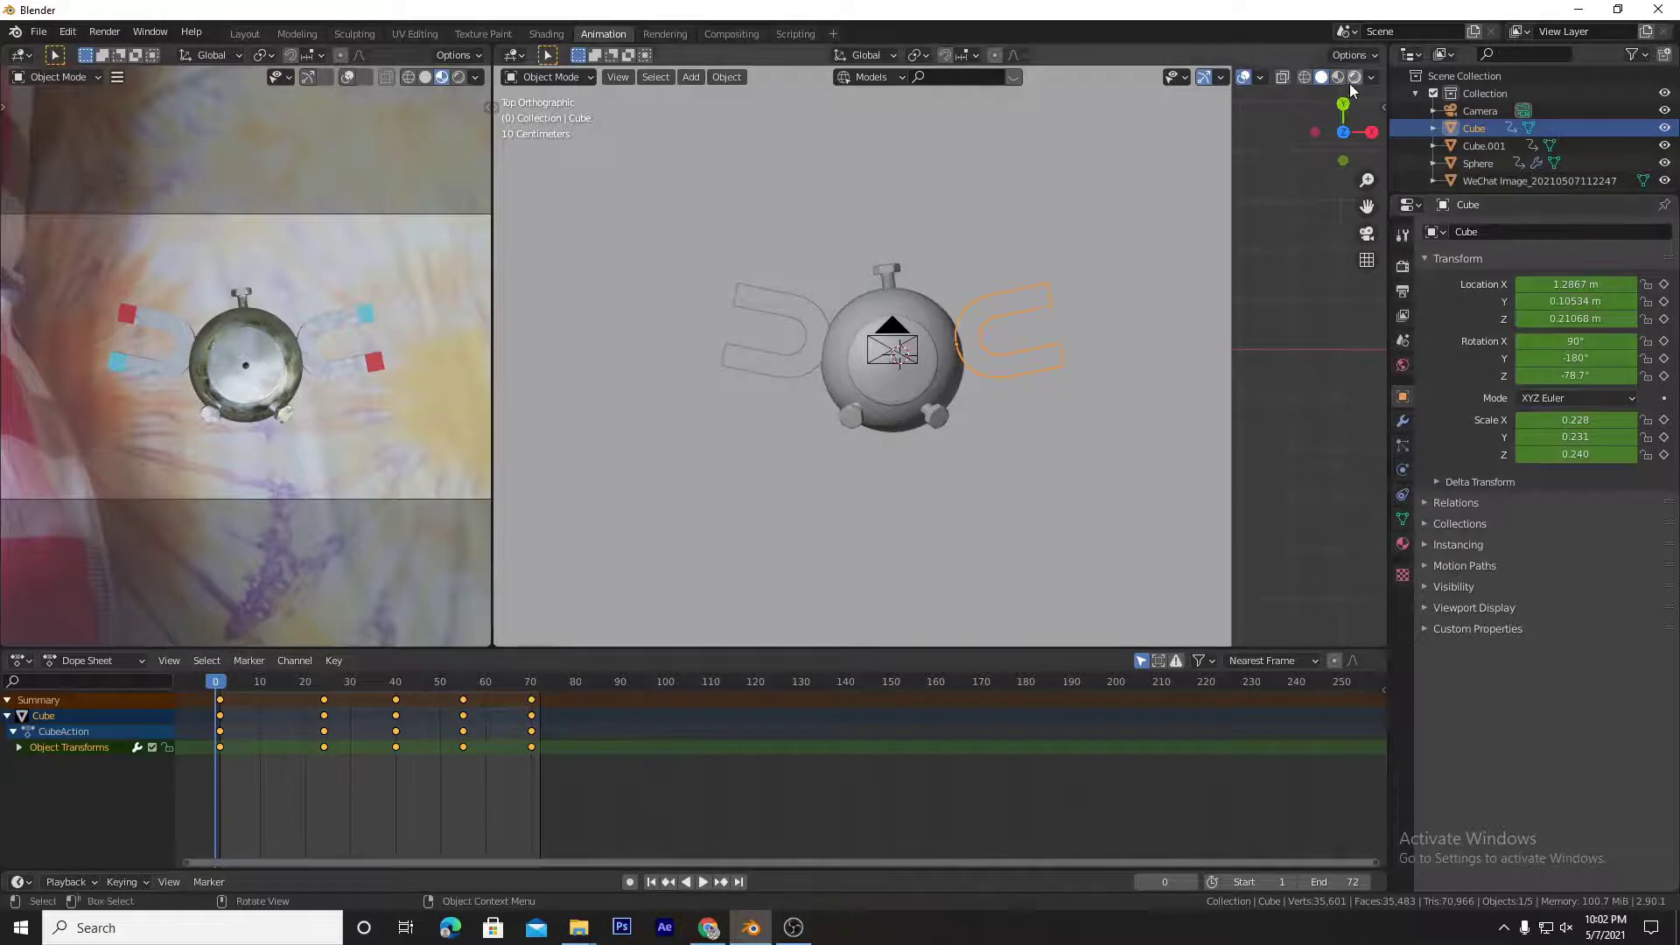
# Step: Set the render engine to Cycles with GPU Compute as the device
pyautogui.click(1403, 266)
pyautogui.click(1630, 232)
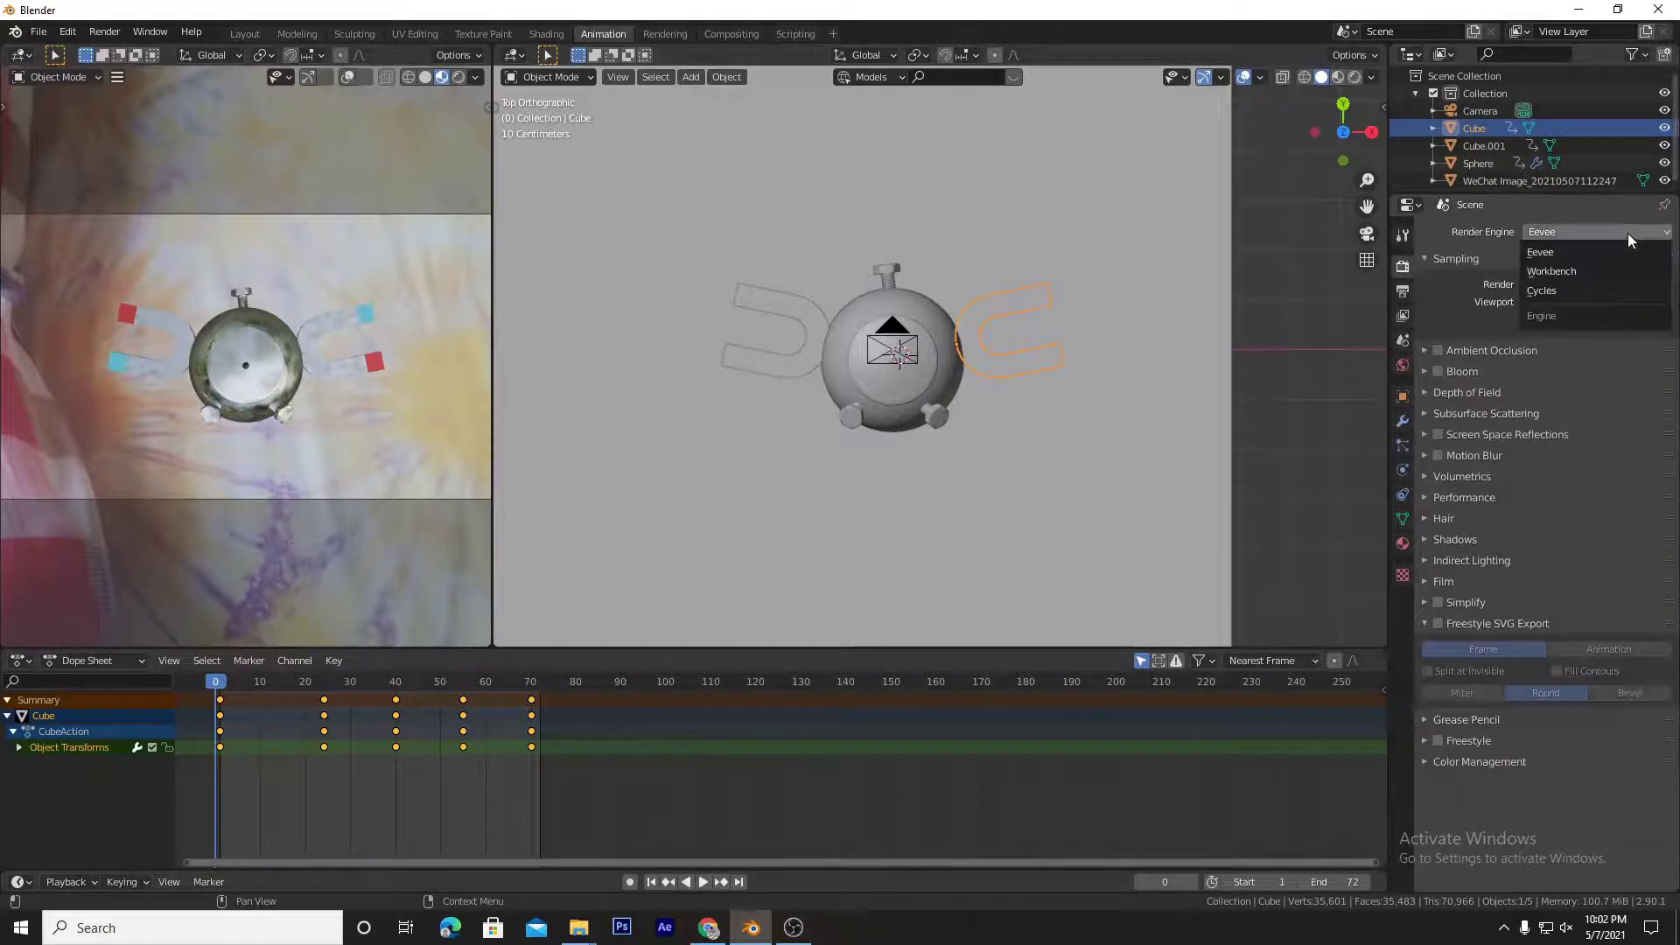
pyautogui.press('Return')
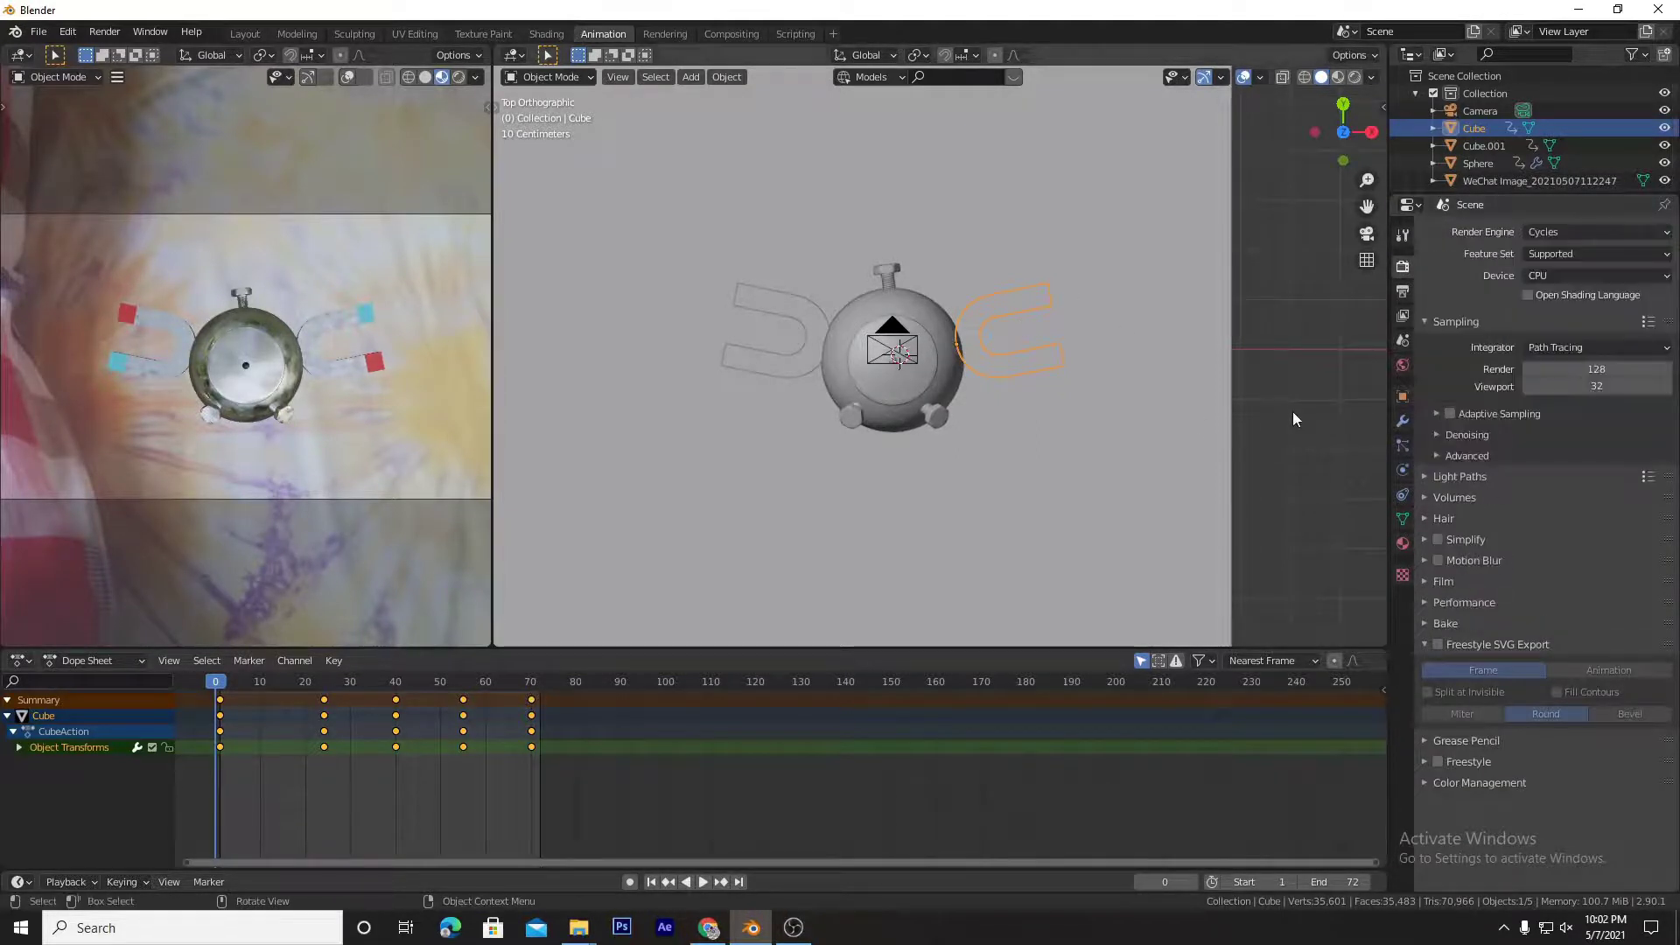
pyautogui.click(1567, 276)
pyautogui.click(1563, 316)
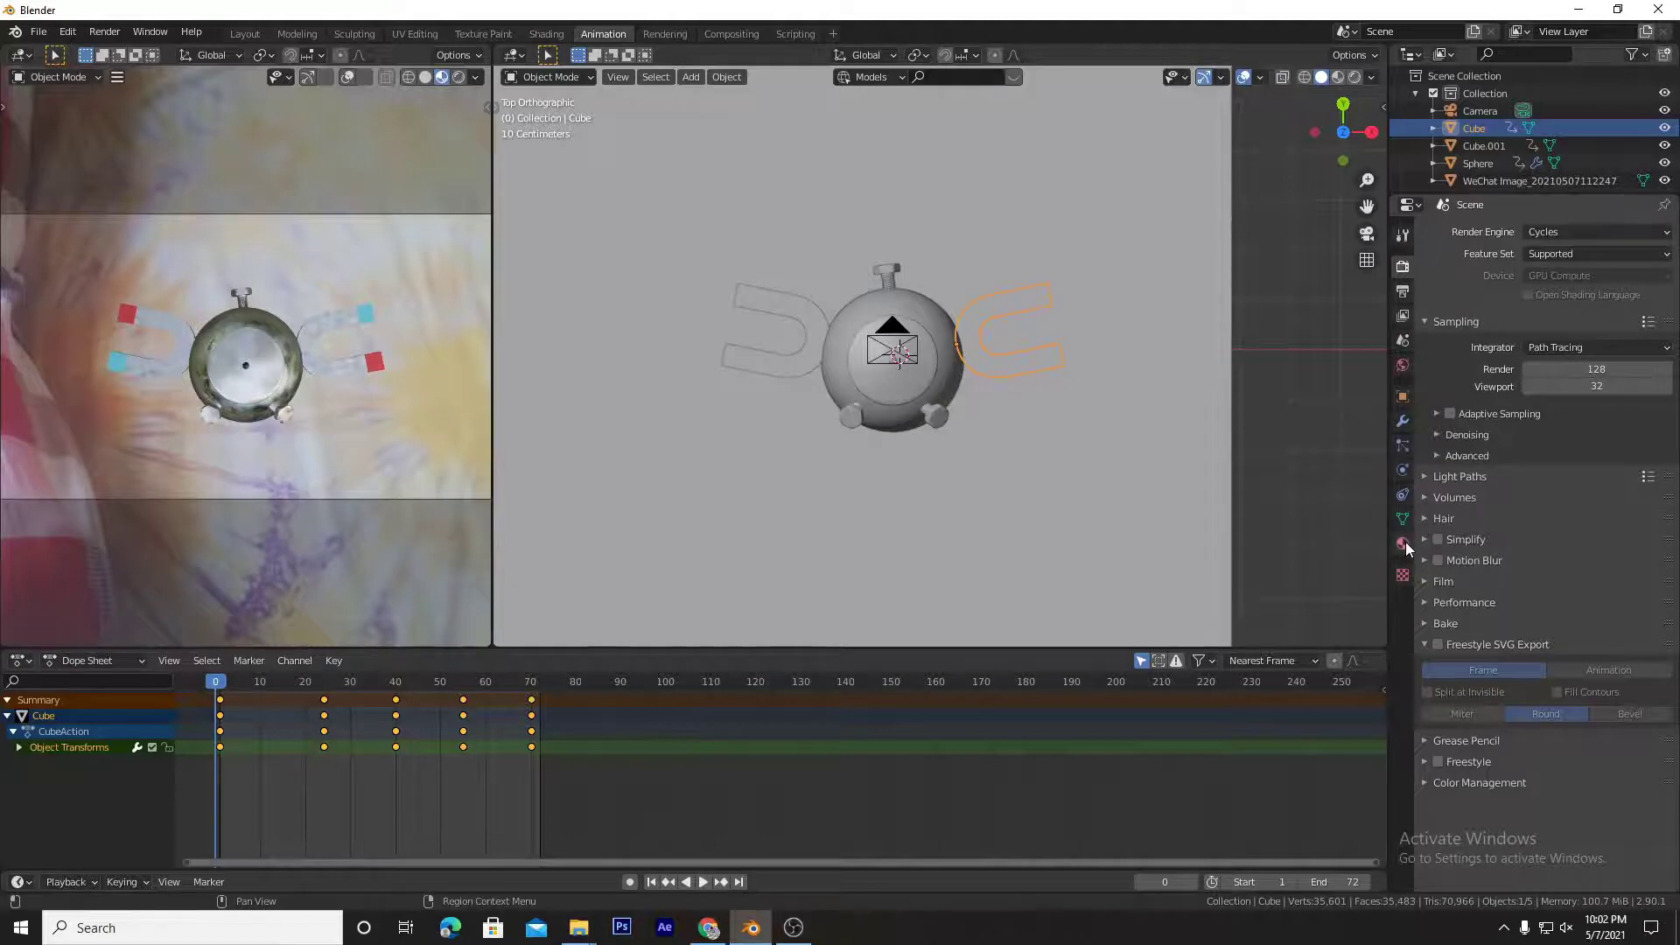
# Step: Switch to the Shading workspace, show the World shader nodes and delete the Background node
pyautogui.click(549, 34)
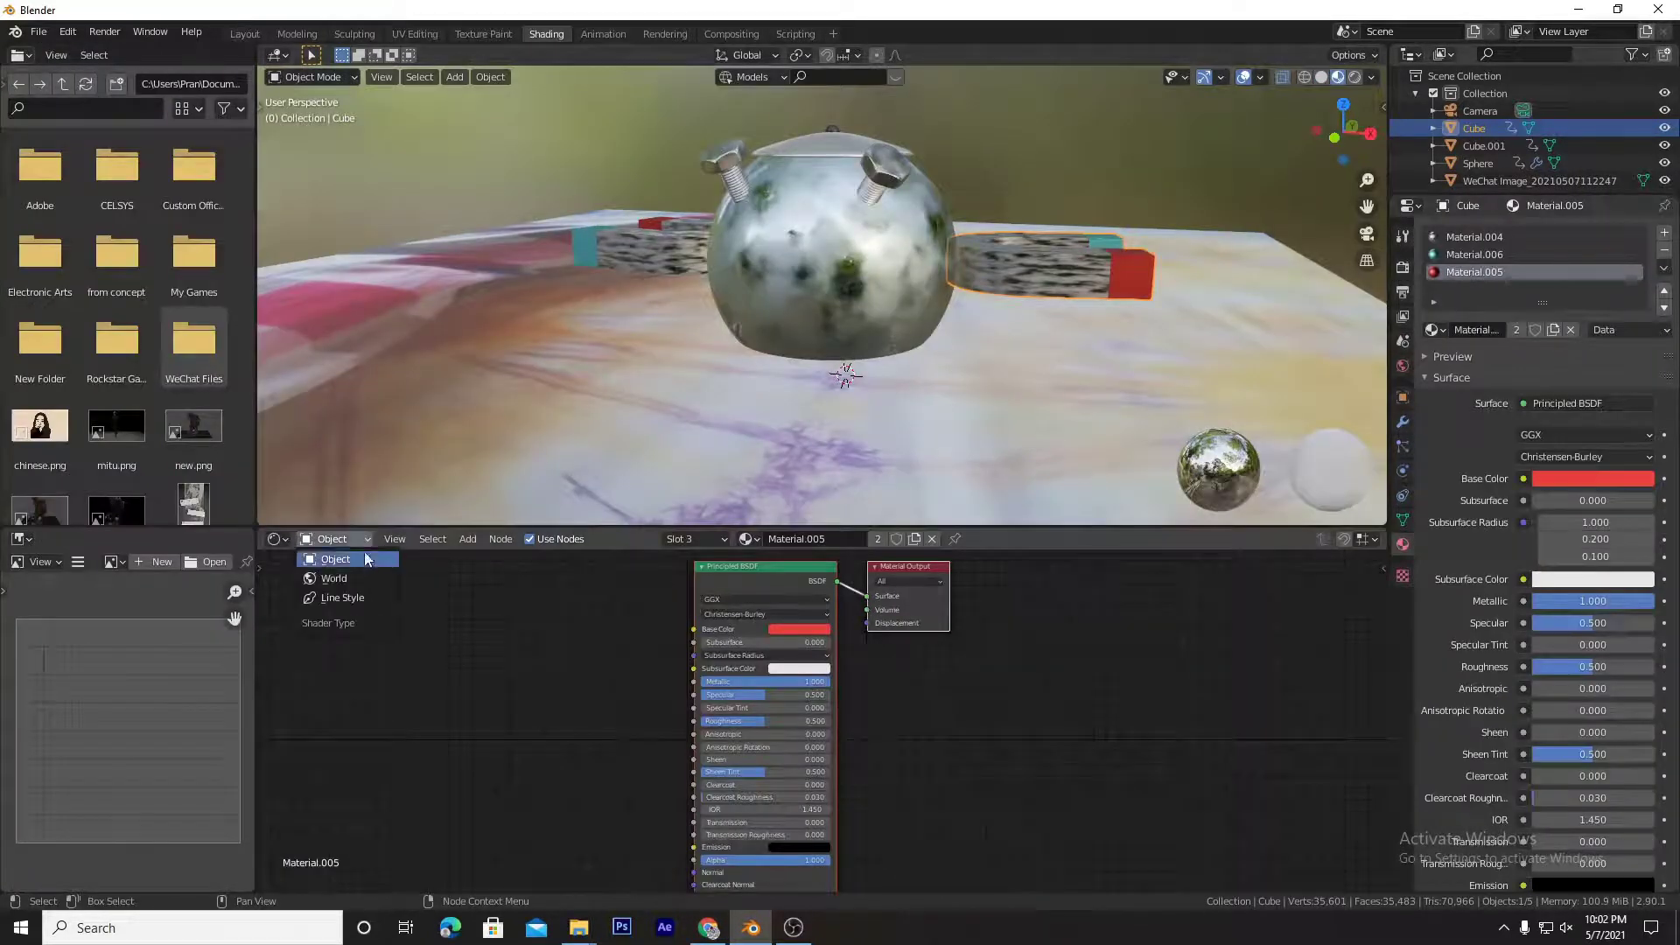
pyautogui.click(333, 578)
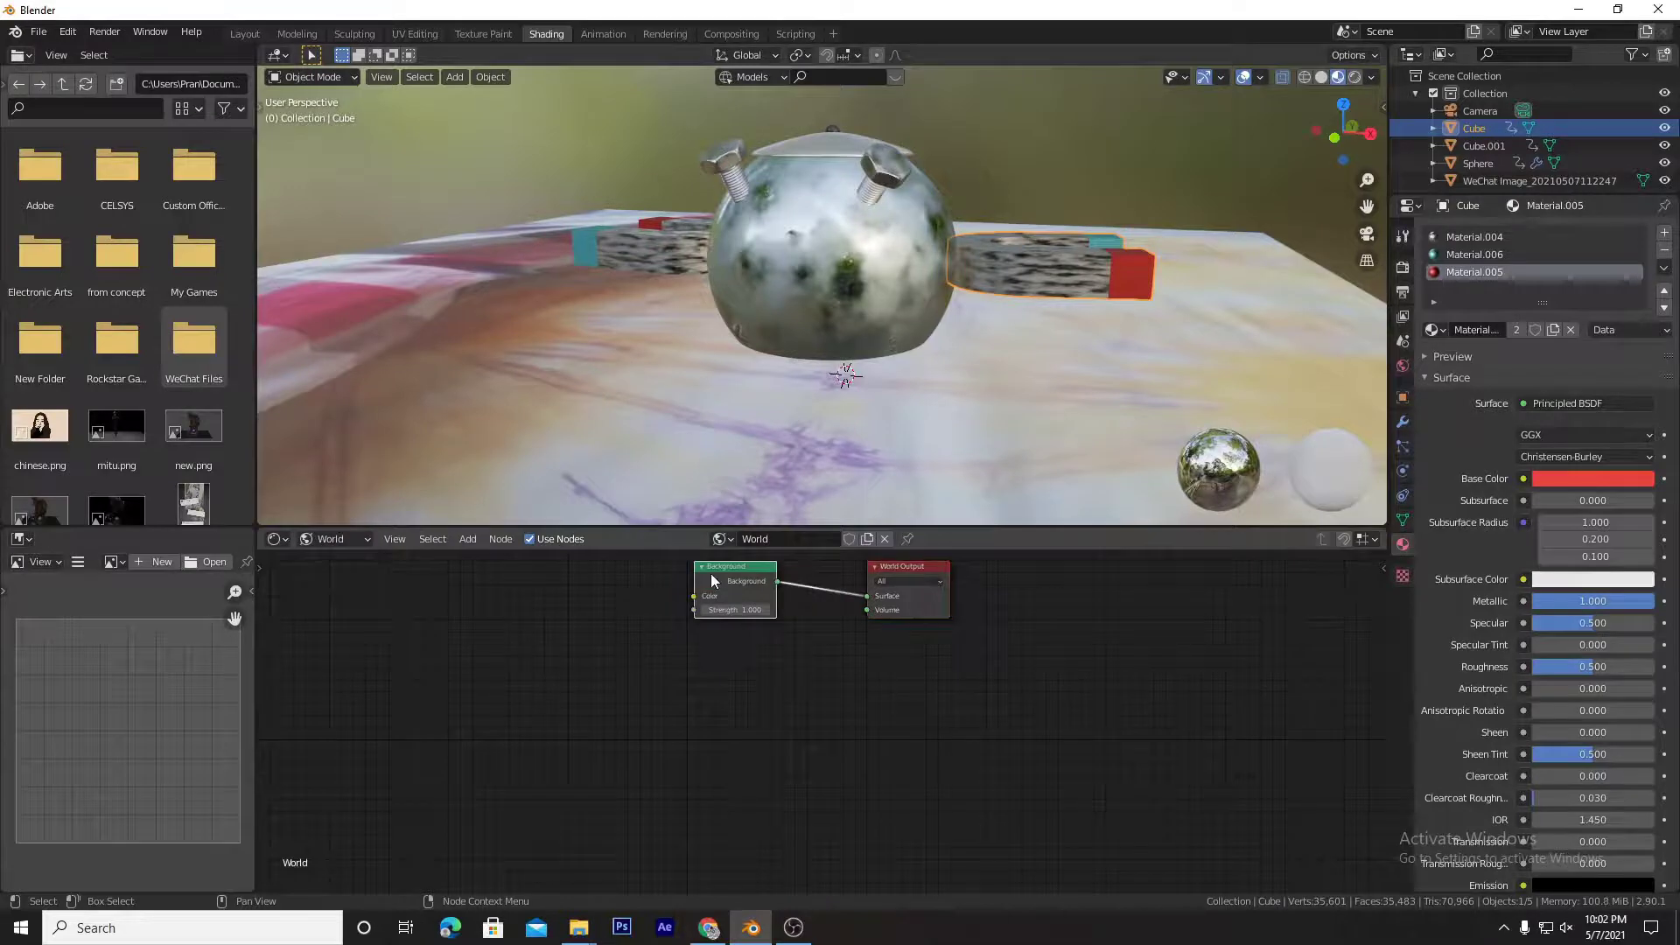
pyautogui.moveTo(711, 574); pyautogui.dragTo(604, 607)
pyautogui.press('x')
# Step: Add an Environment Texture node using lilienstein_2k (1).hdr from the Desktop, link it into the world shader and arrange the nodes
pyautogui.hotkey('shift', 'a')
pyautogui.click(627, 606)
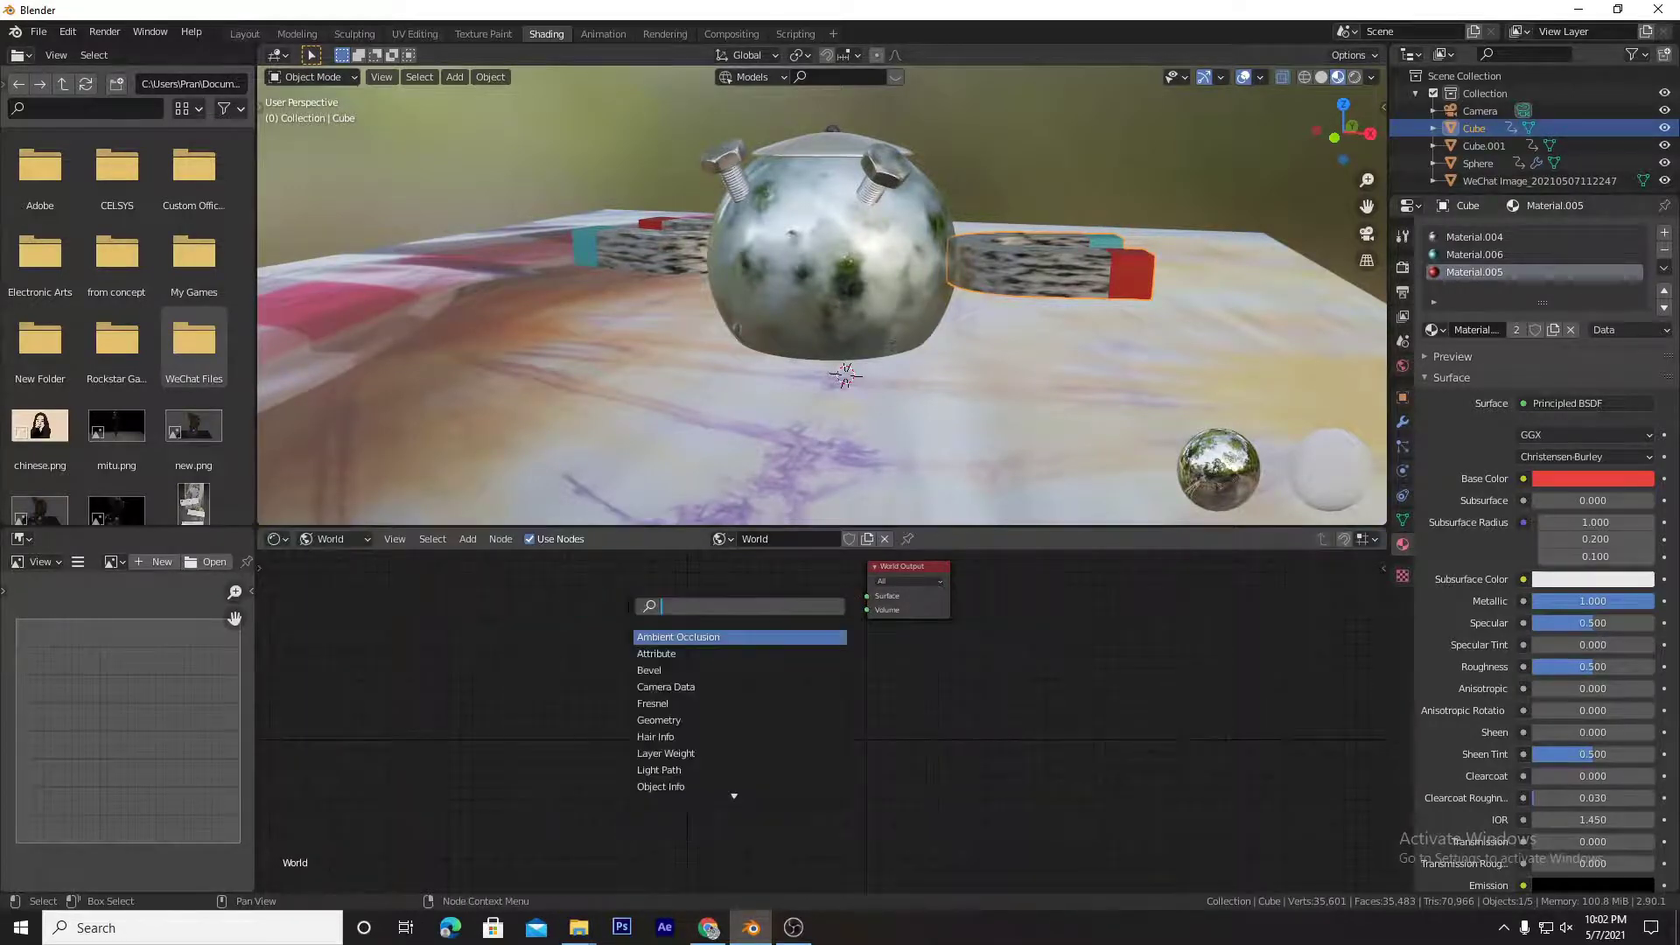
pyautogui.write('env')
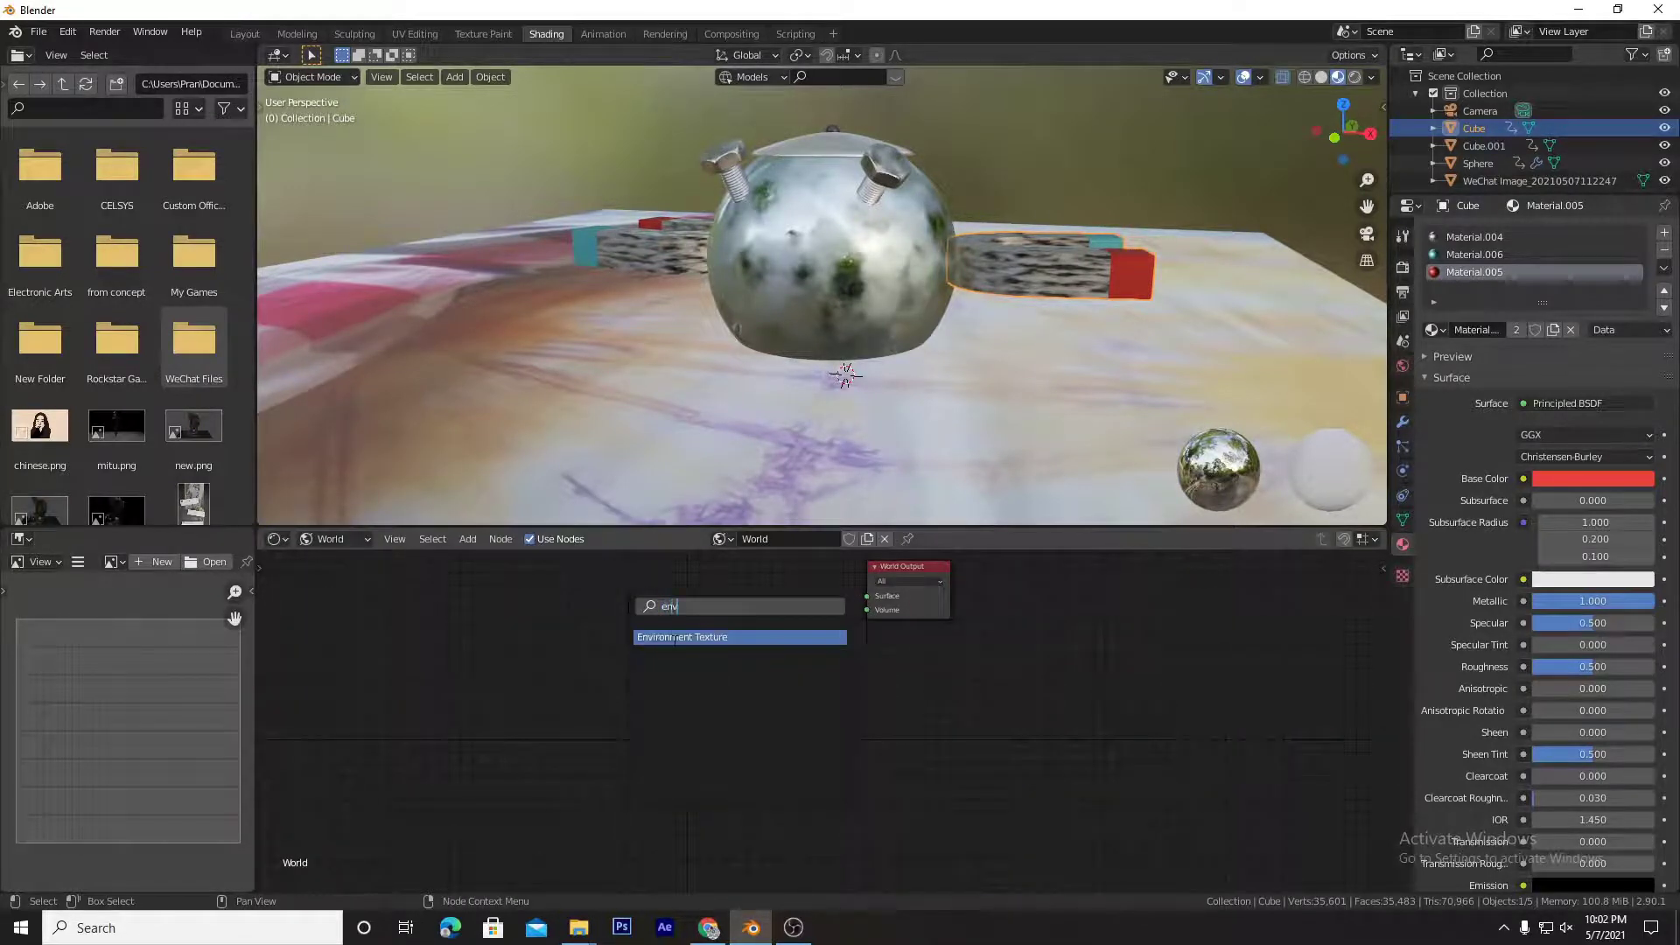
pyautogui.click(673, 637)
pyautogui.click(725, 630)
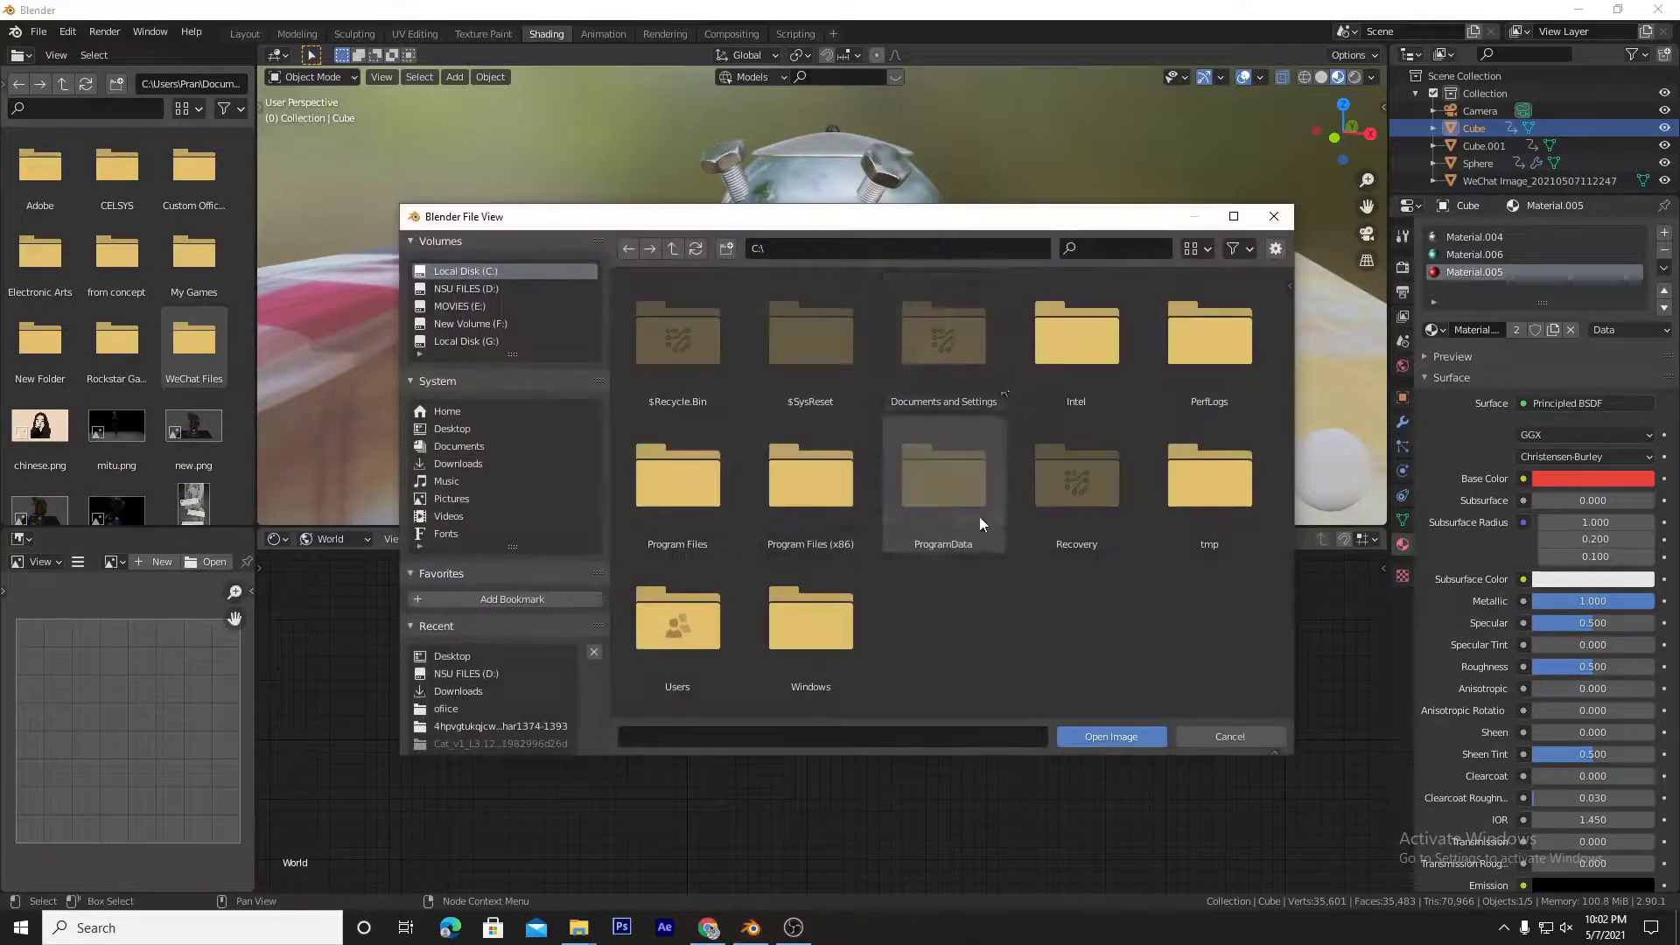
pyautogui.click(477, 428)
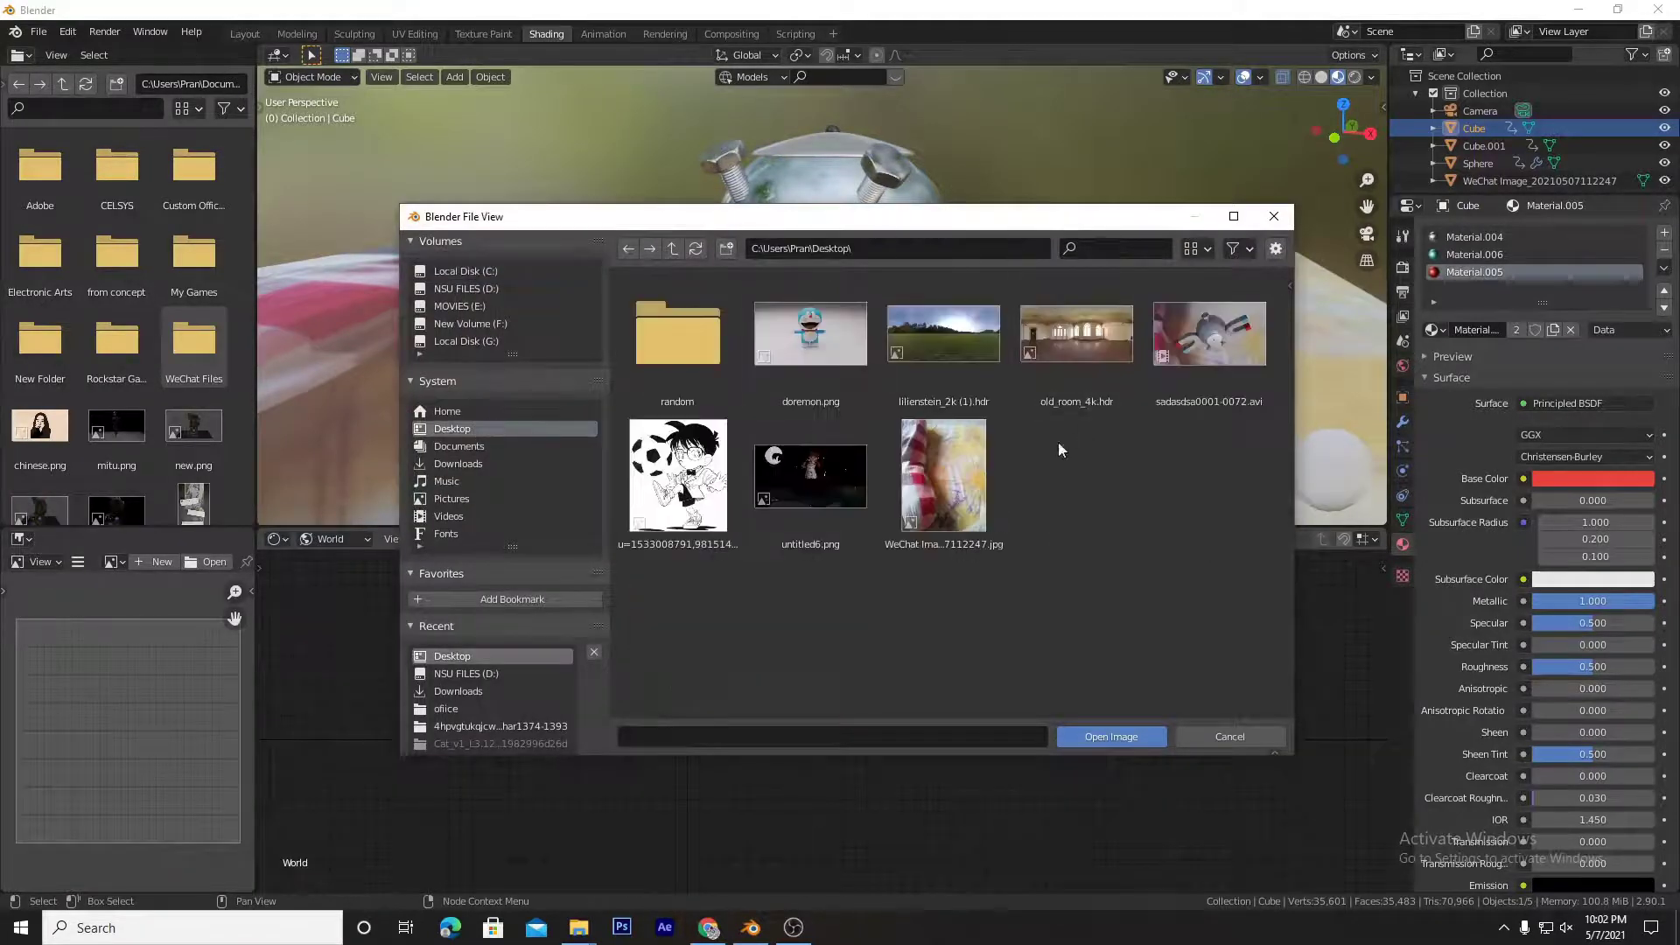
pyautogui.doubleClick(973, 338)
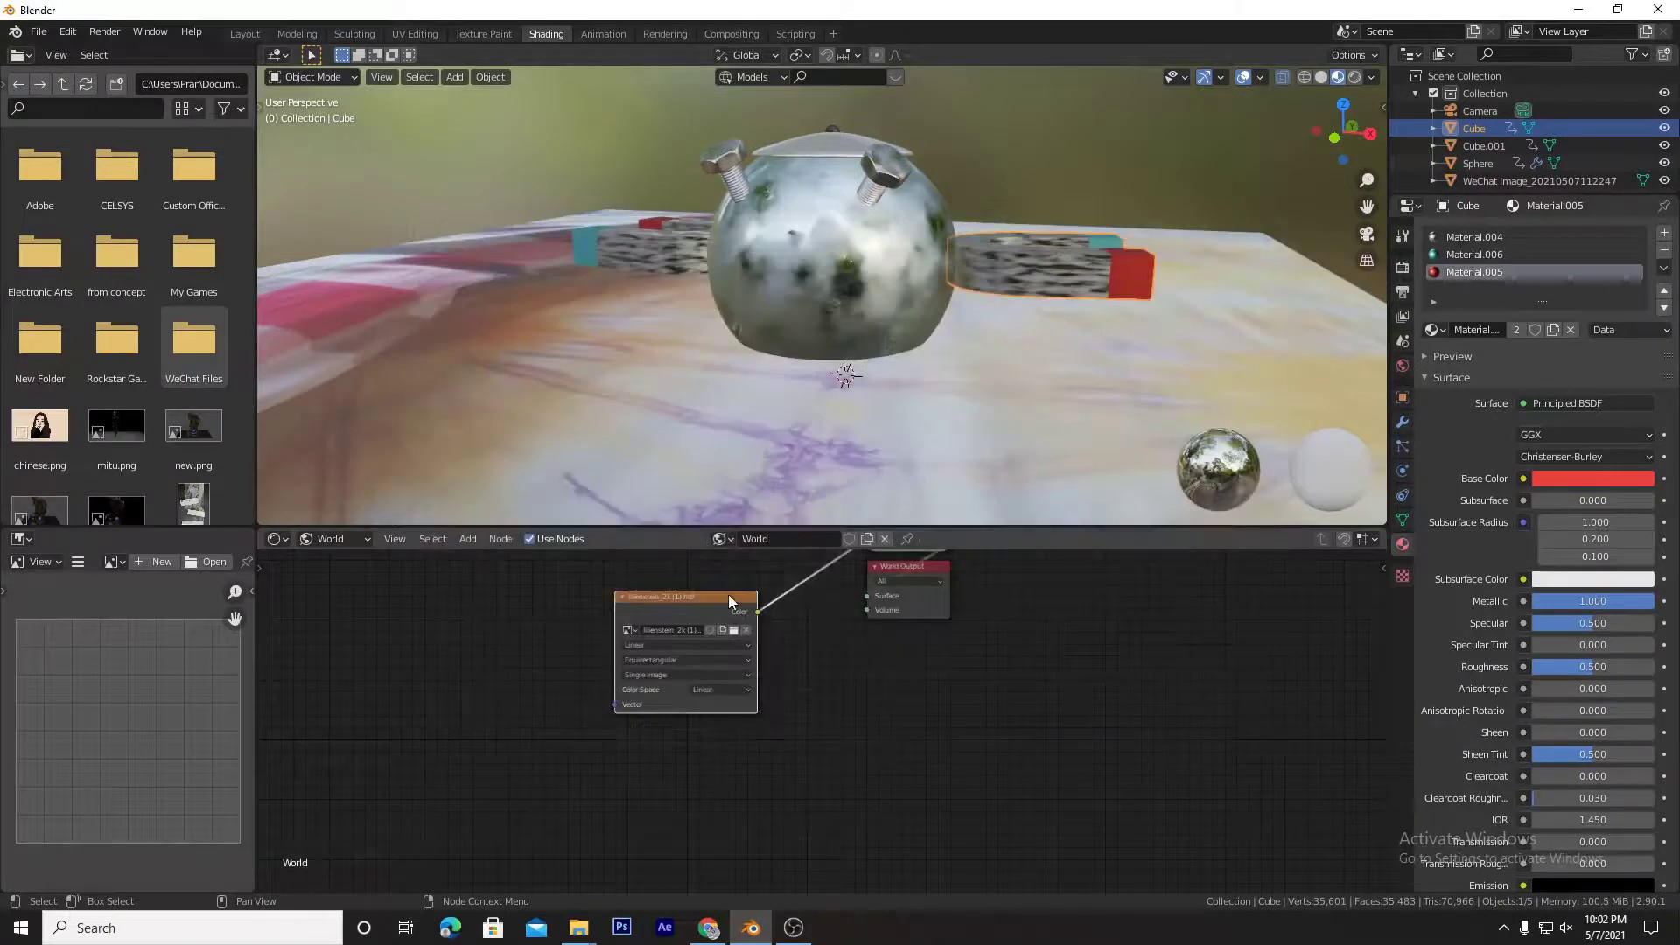
pyautogui.moveTo(728, 596); pyautogui.dragTo(704, 600)
pyautogui.moveTo(888, 573); pyautogui.dragTo(882, 619)
# Step: Switch the viewport to Rendered shading and inspect the scene under the environment image
pyautogui.moveTo(1131, 295); pyautogui.dragTo(1103, 124, button='middle')
pyautogui.moveTo(1044, 312)
pyautogui.mouseDown(button='middle')
pyautogui.moveTo(1040, 293)
pyautogui.moveTo(1044, 320)
pyautogui.moveTo(1256, 150)
pyautogui.moveTo(1143, 192)
pyautogui.moveTo(1038, 283)
pyautogui.mouseUp(button='middle')
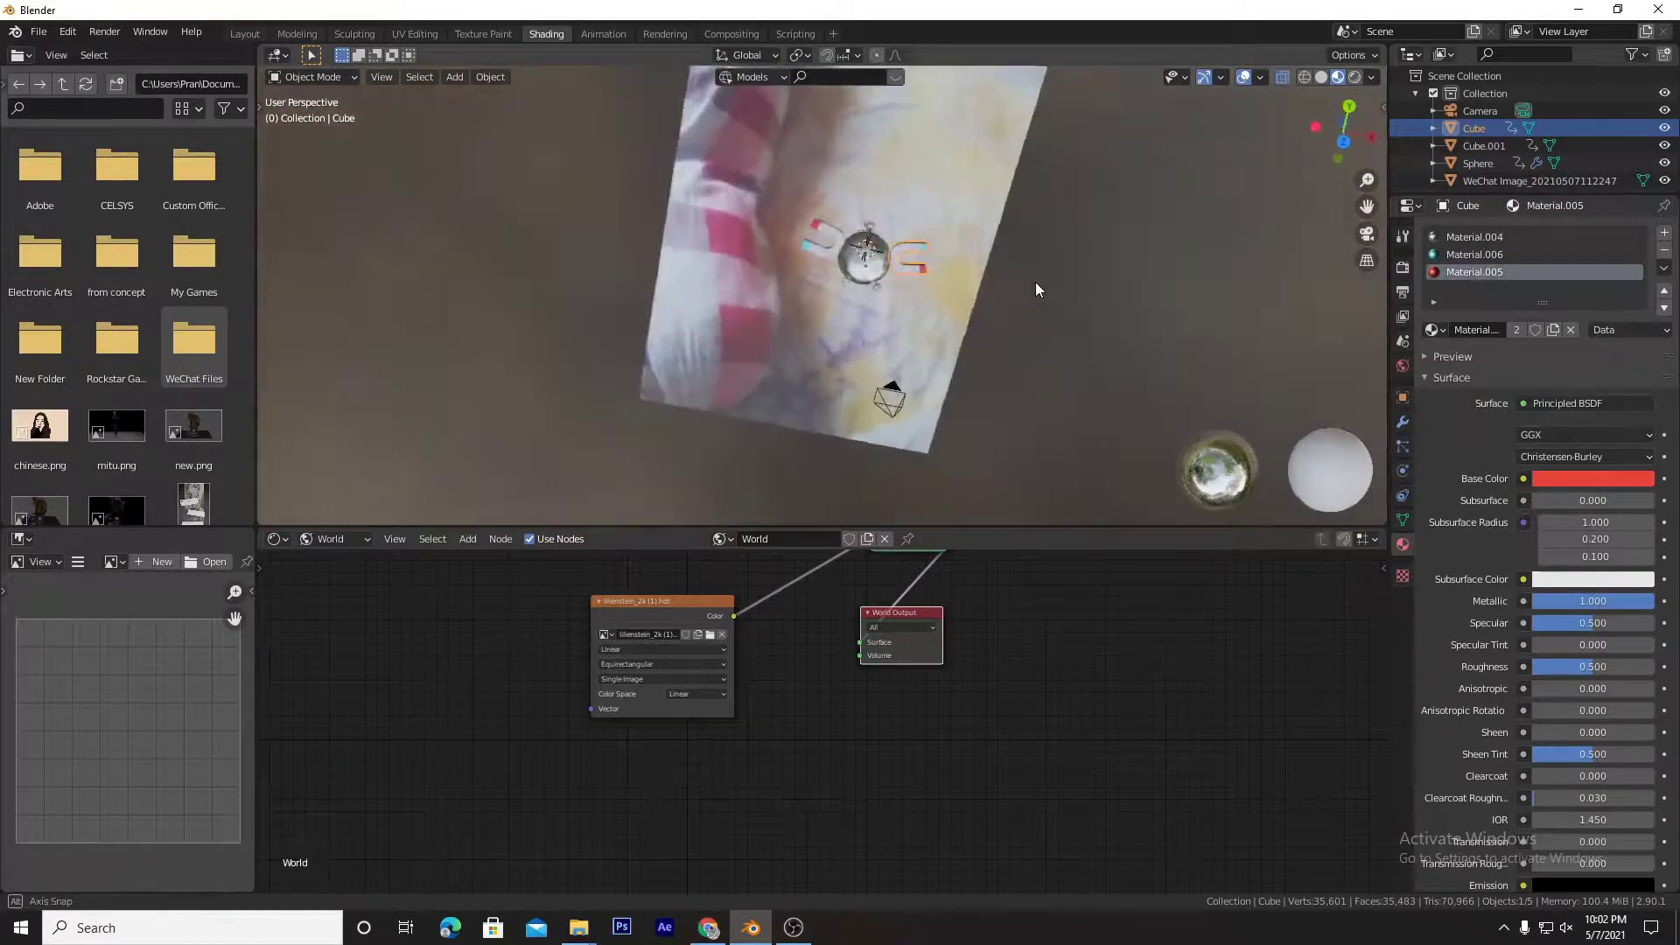
pyautogui.click(1354, 77)
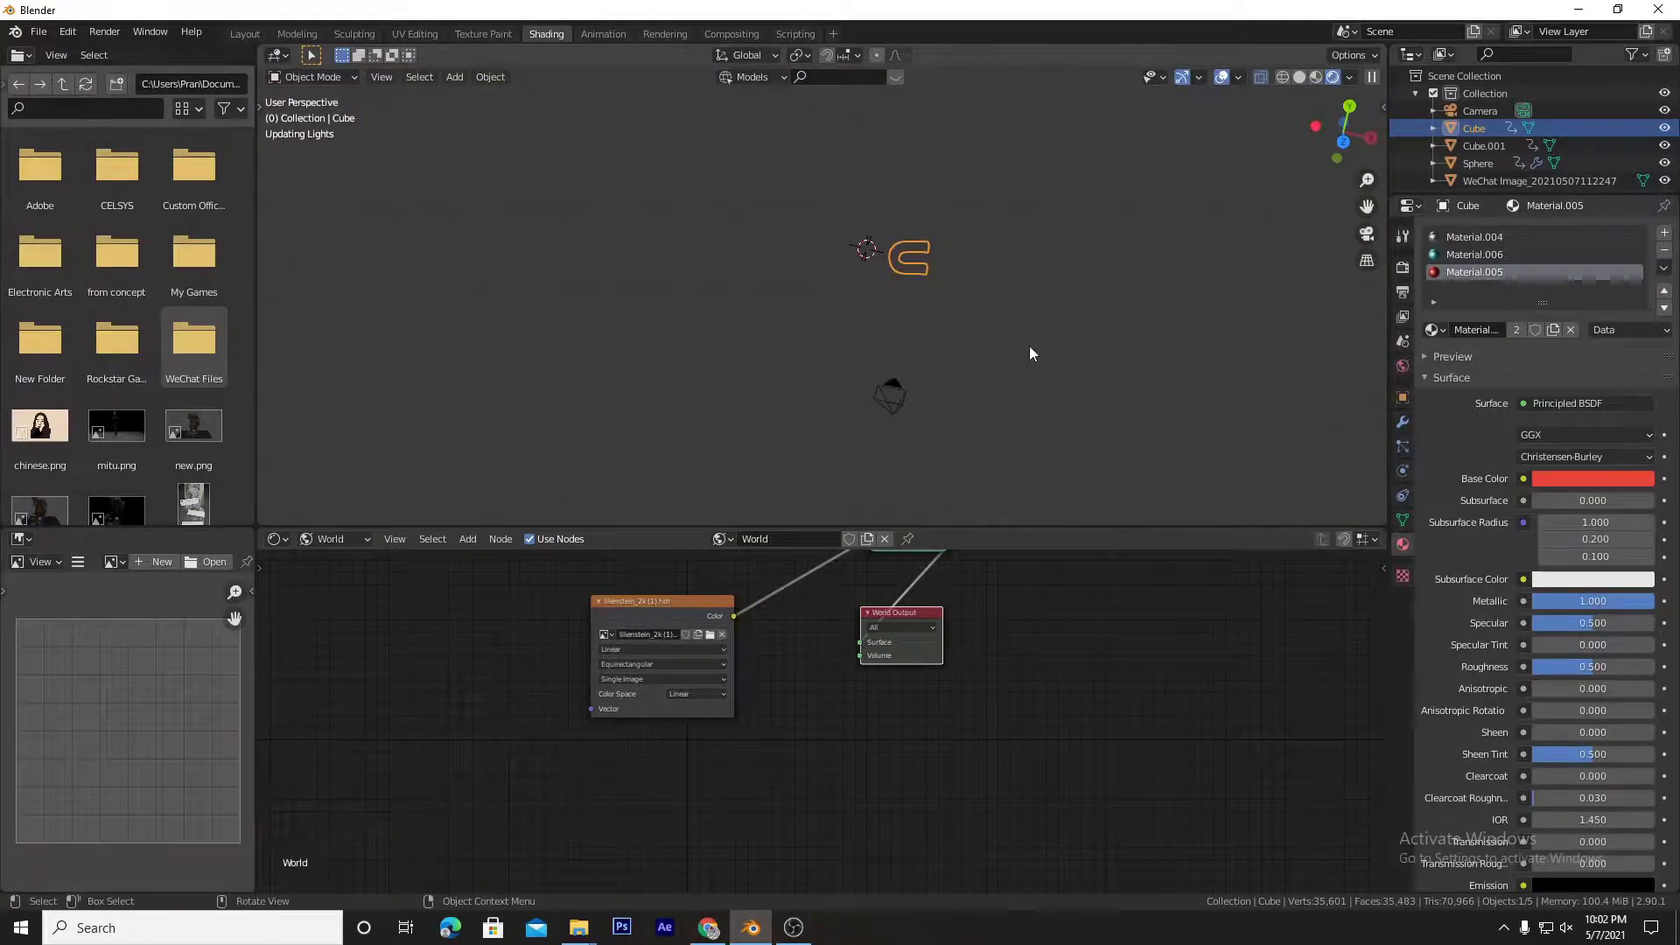
pyautogui.scroll(-1, 962, 357)
pyautogui.scroll(1, 963, 357)
pyautogui.keyDown('shift'); pyautogui.moveTo(1029, 296); pyautogui.dragTo(1068, 286, button='middle'); pyautogui.keyUp('shift')
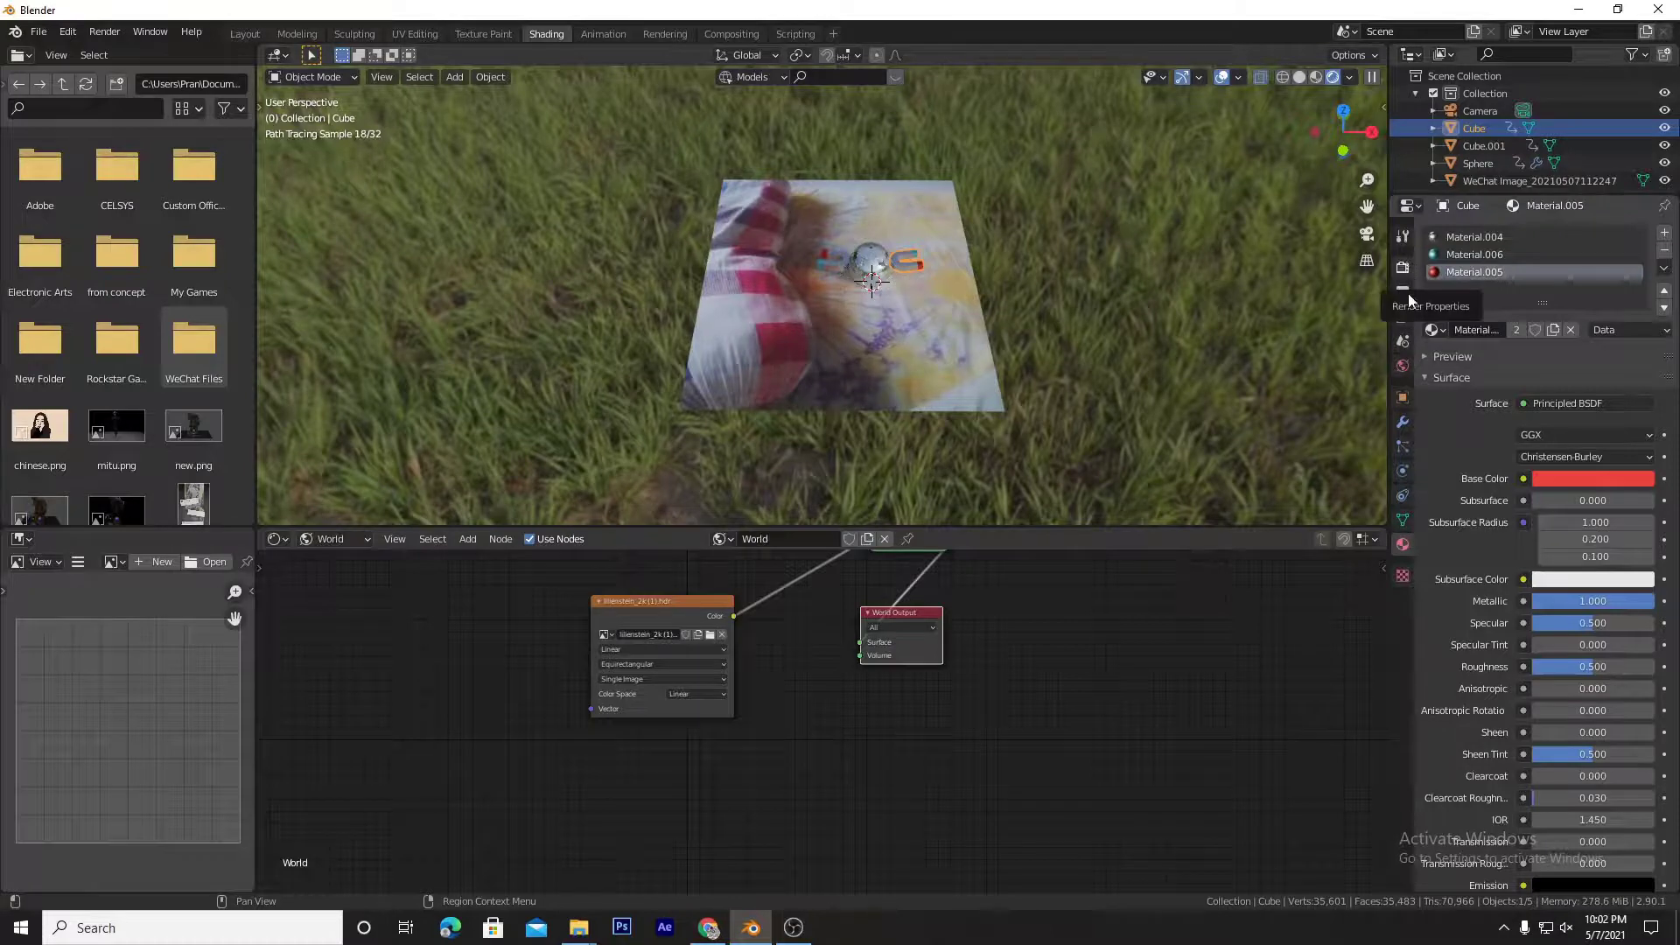
# Step: Enable the Transparent film option in the Cycles render settings and check the scene without the environment backdrop
pyautogui.click(1403, 268)
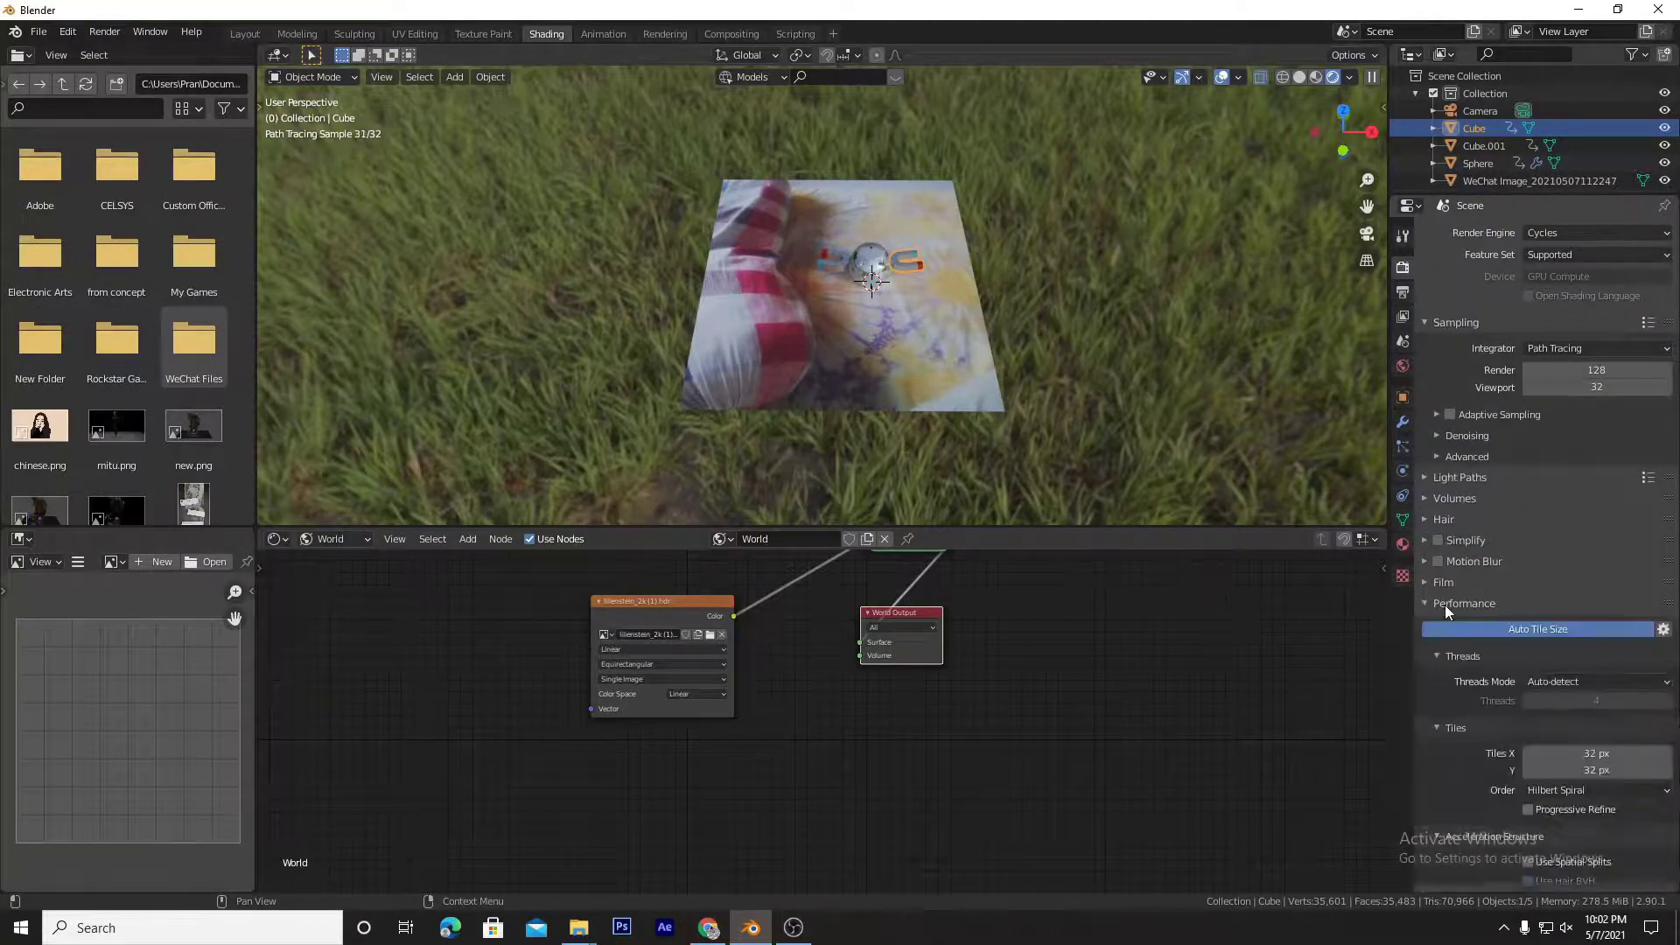
pyautogui.click(1435, 584)
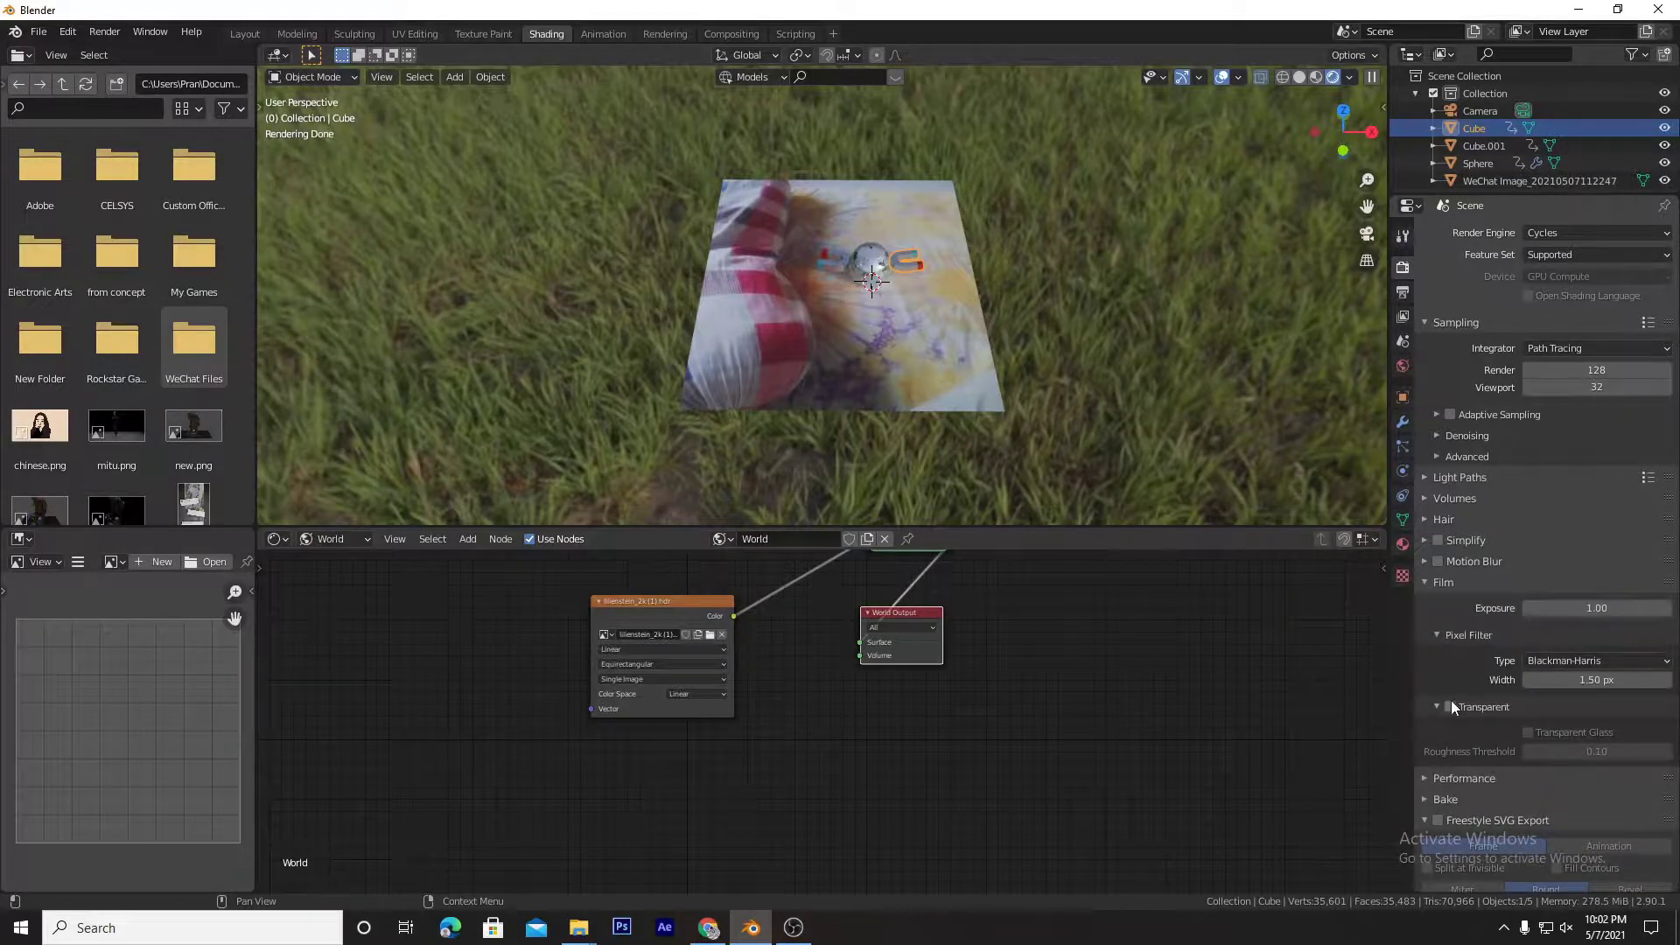
pyautogui.click(1450, 707)
pyautogui.moveTo(1097, 276); pyautogui.dragTo(1110, 349, button='middle')
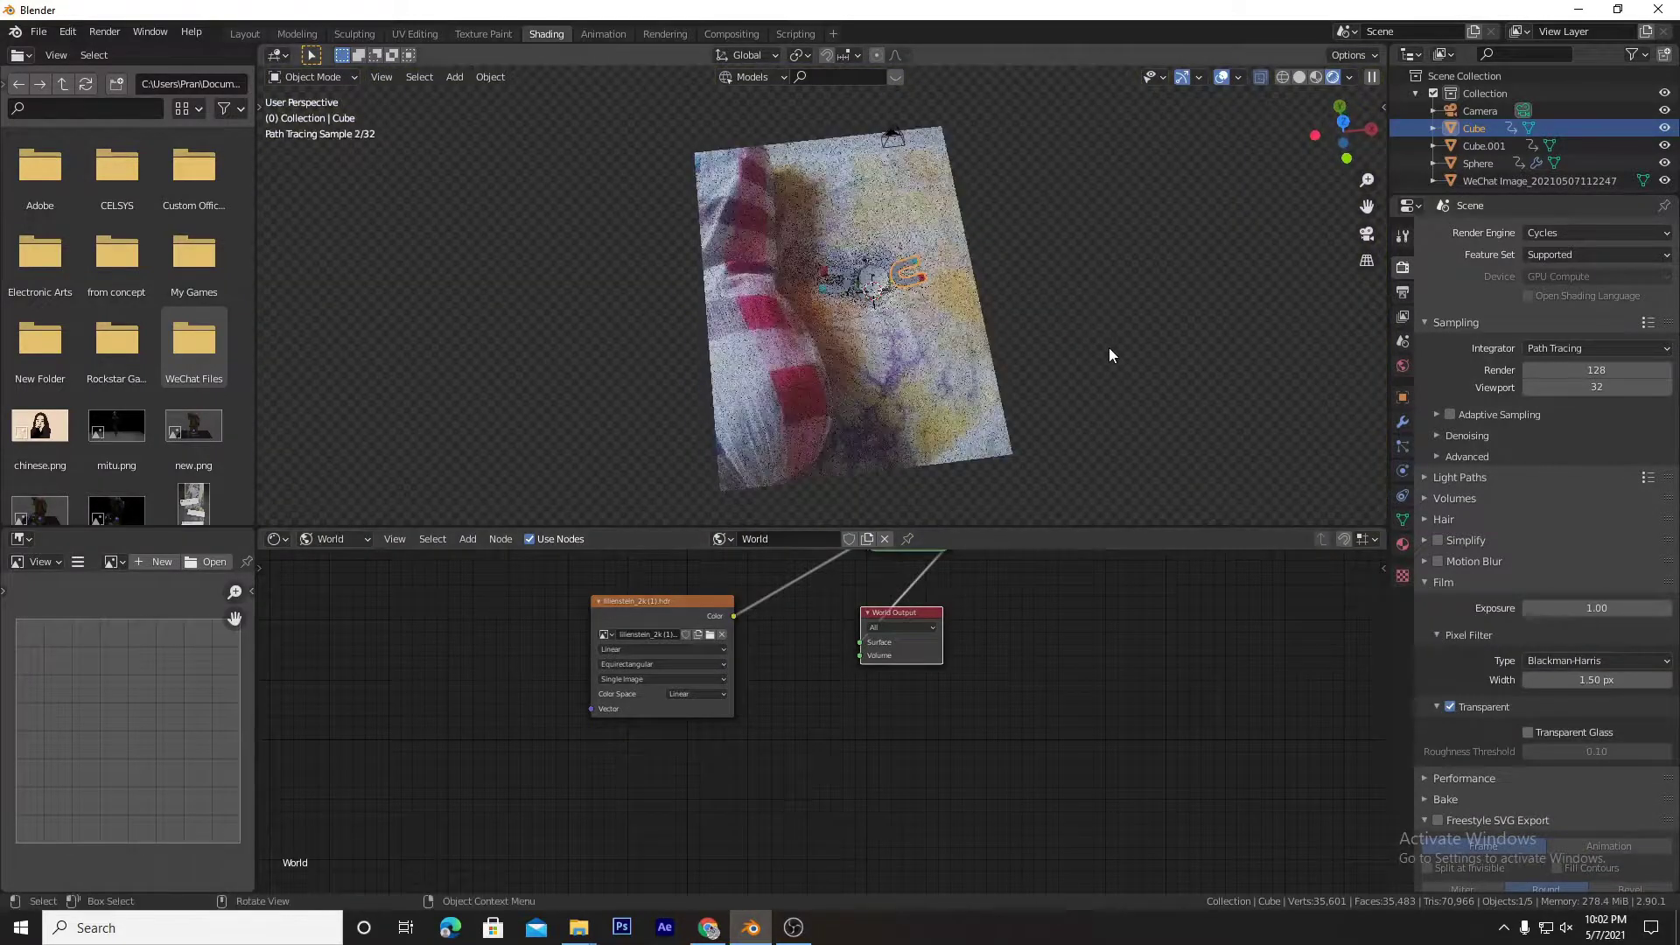
# Step: Set the render output to a Desktop file named sadsadsadsadas with AVI JPEG as the file format
pyautogui.click(1403, 294)
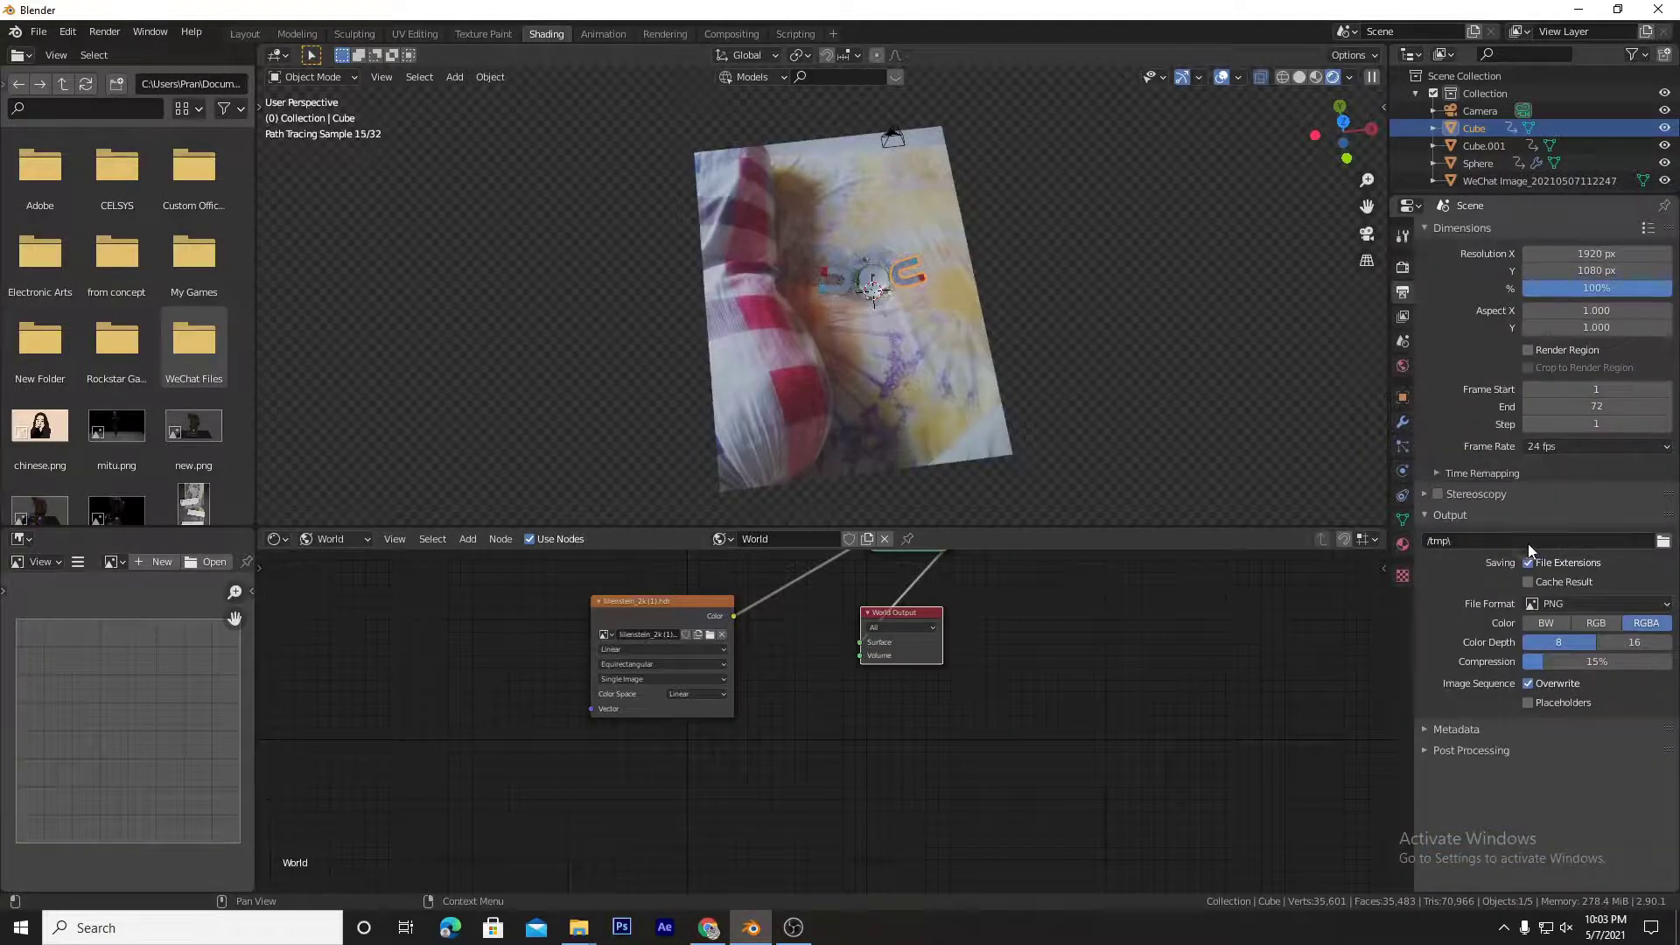
pyautogui.click(1662, 543)
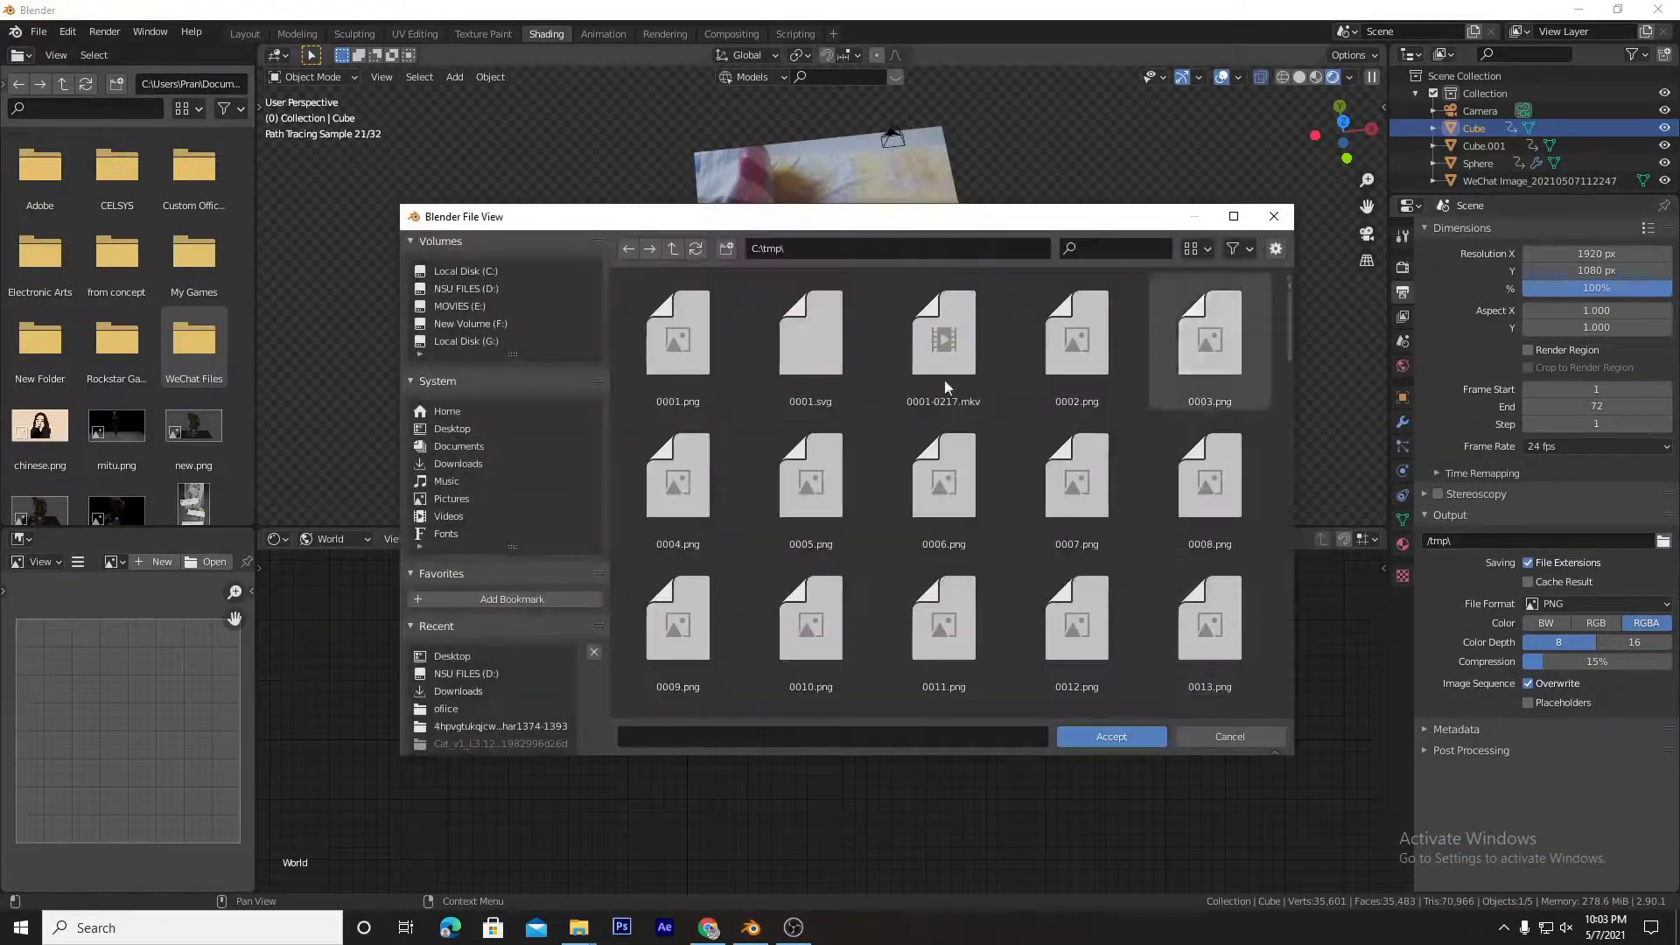
pyautogui.click(455, 429)
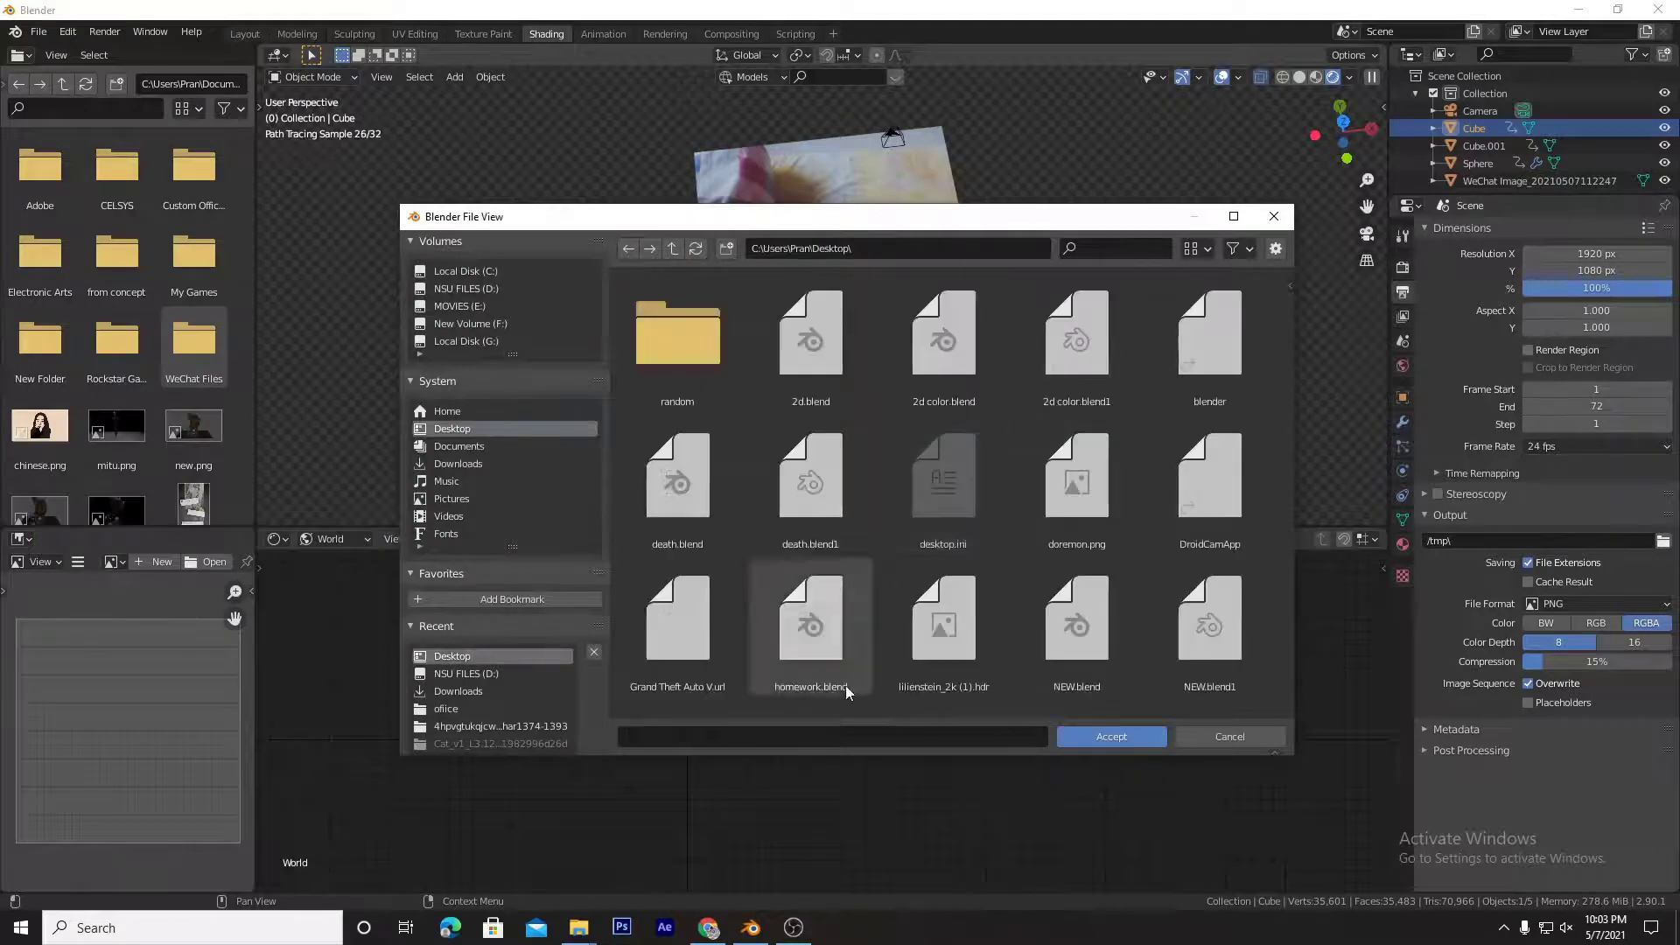
pyautogui.click(814, 738)
pyautogui.write('sadsadsadsadas')
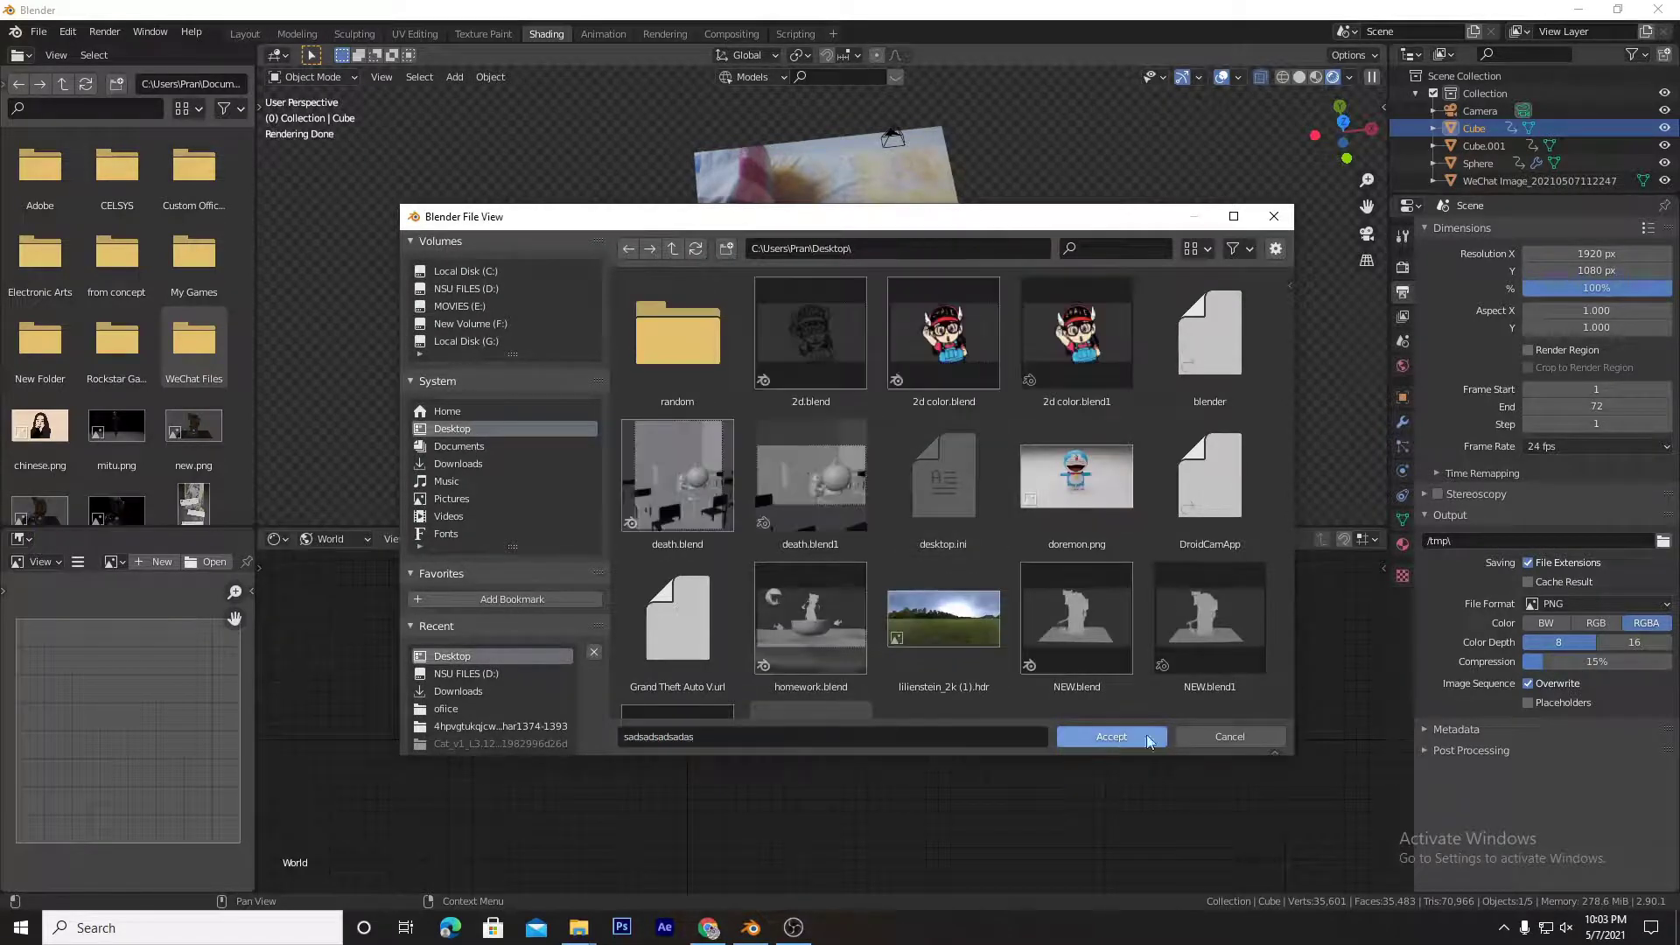
pyautogui.click(1110, 737)
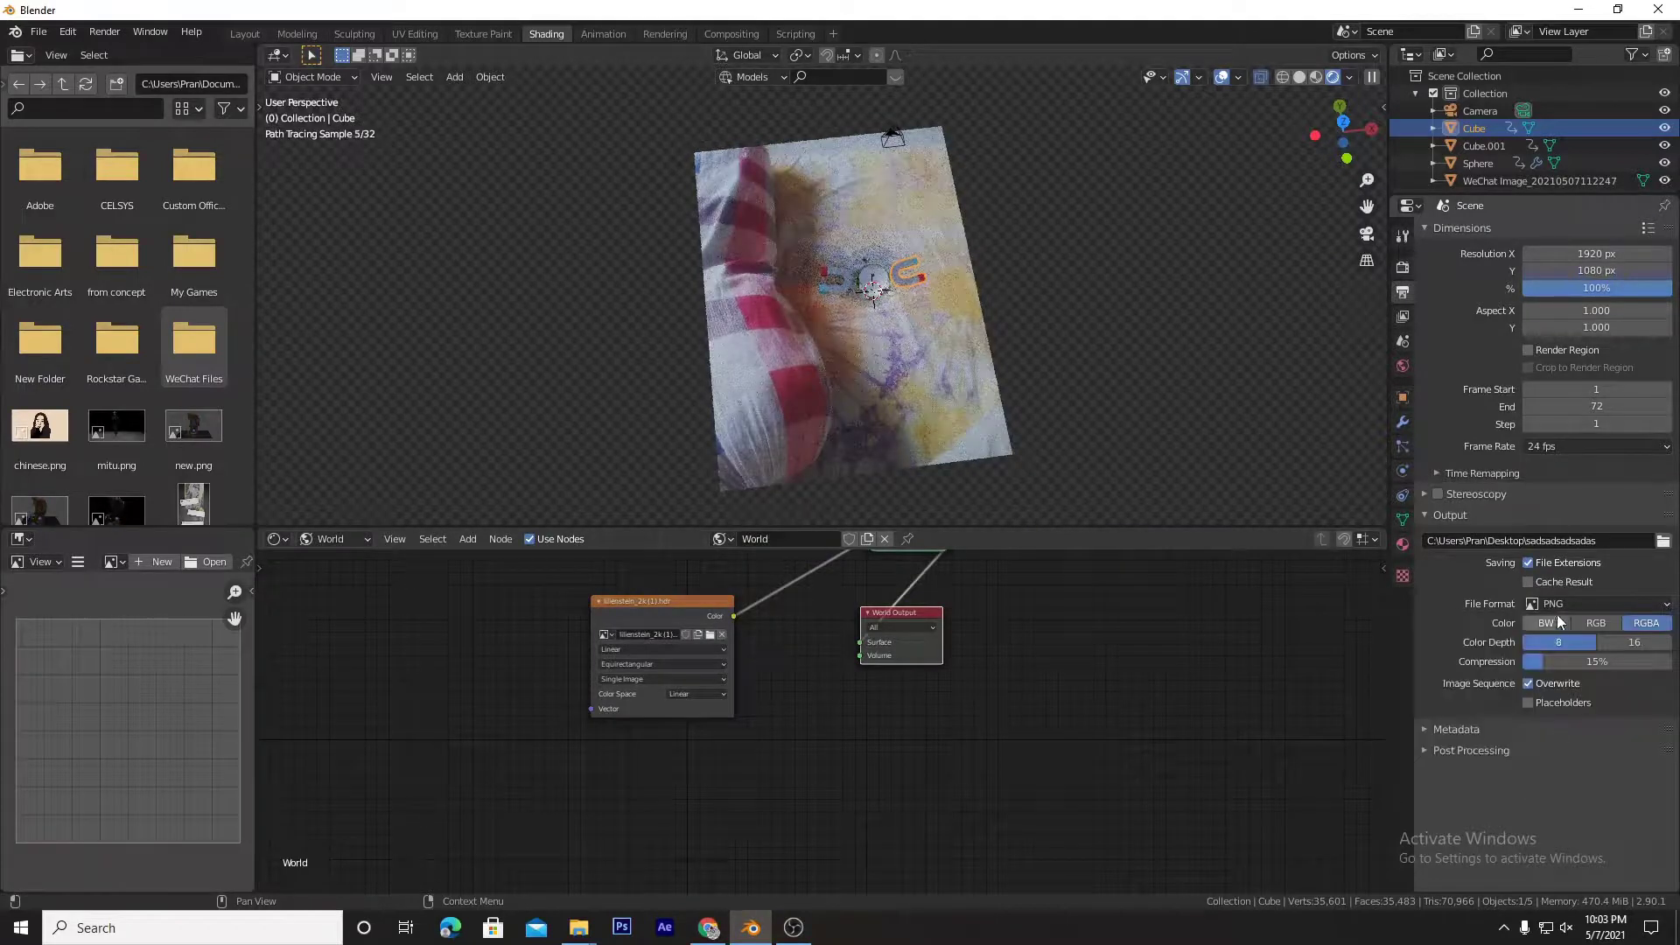
pyautogui.click(1593, 604)
pyautogui.click(1580, 676)
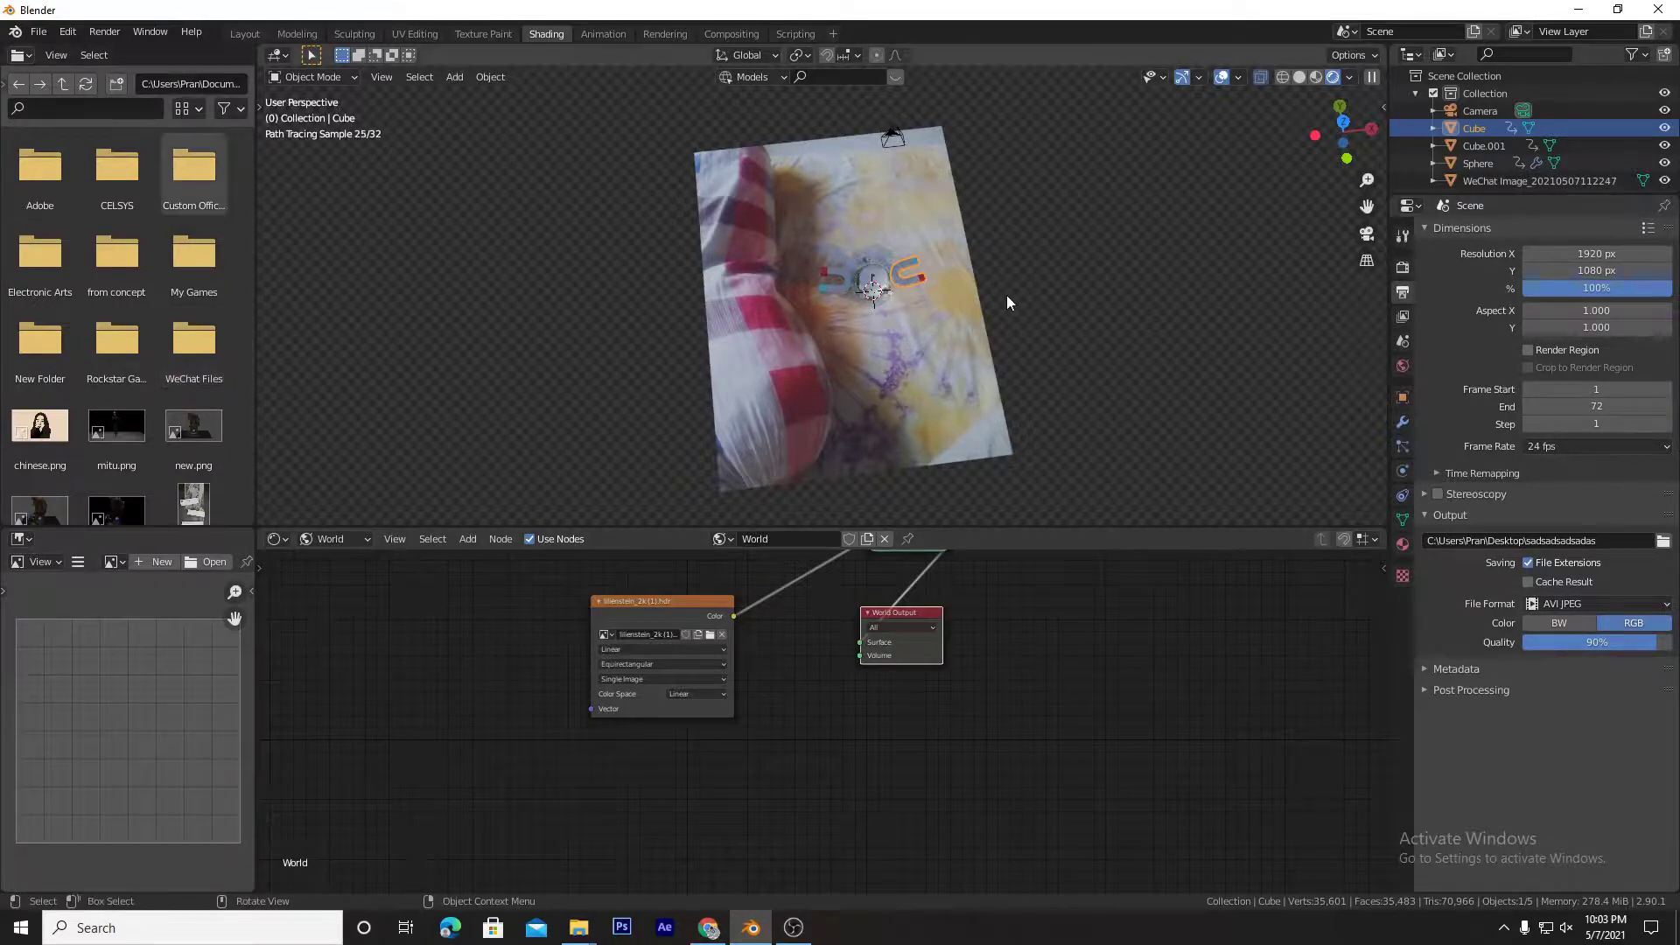
# Step: Review the scene and the Cycles render settings, and start rendering the animation
pyautogui.moveTo(1005, 300); pyautogui.dragTo(698, 180, button='middle')
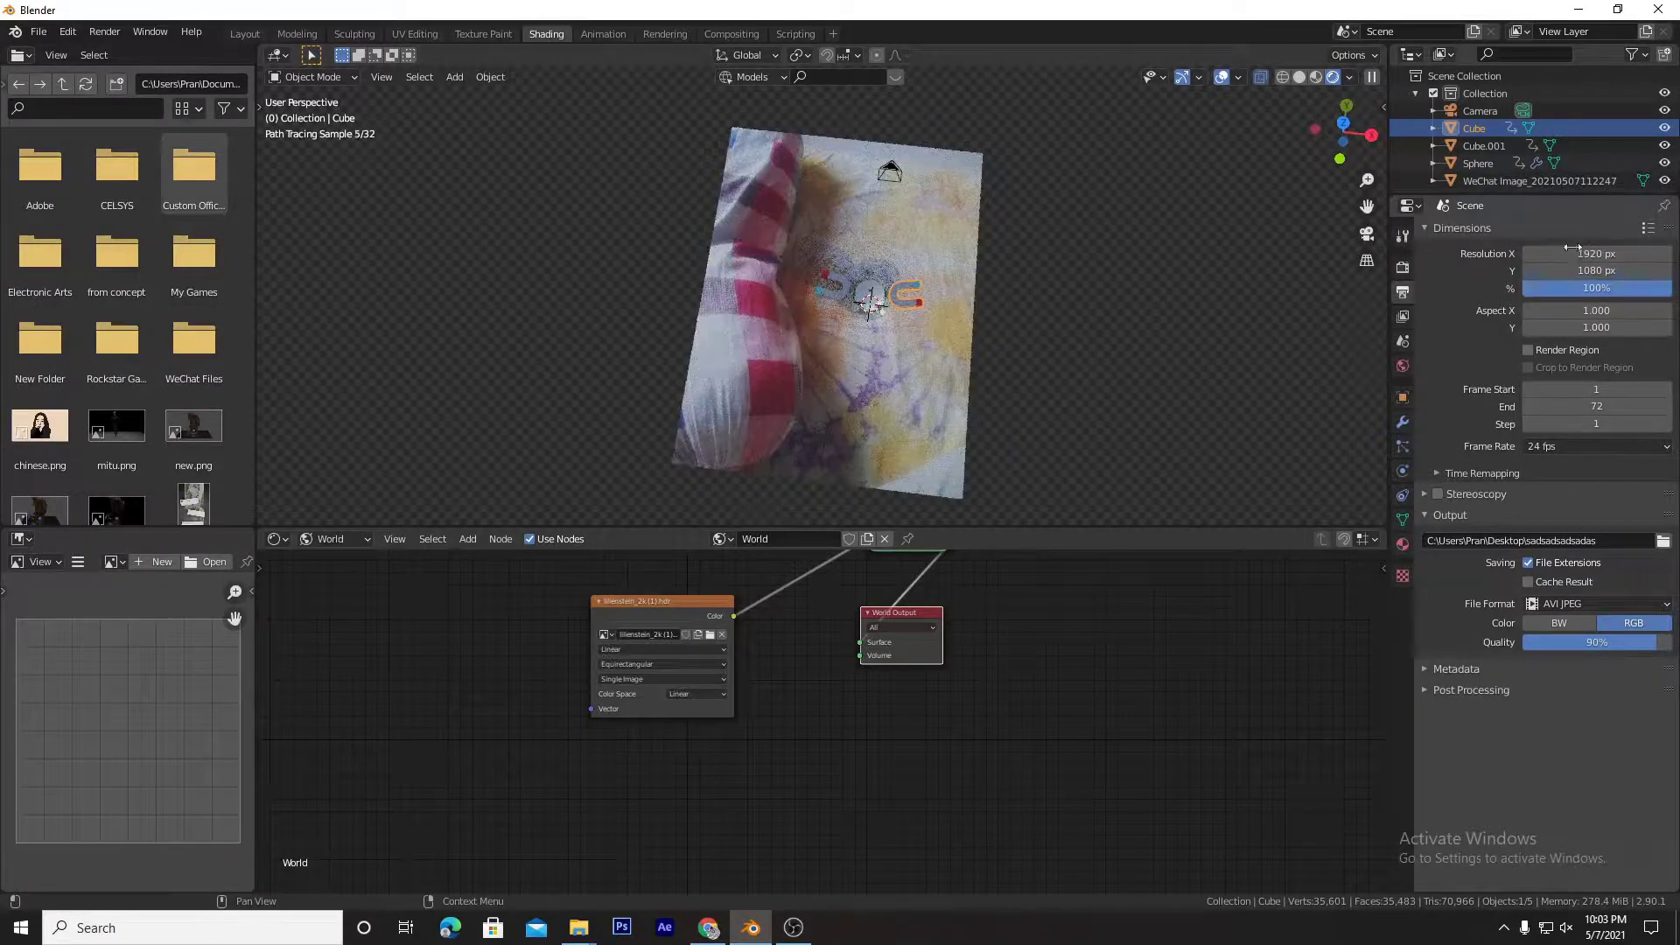
pyautogui.click(1404, 265)
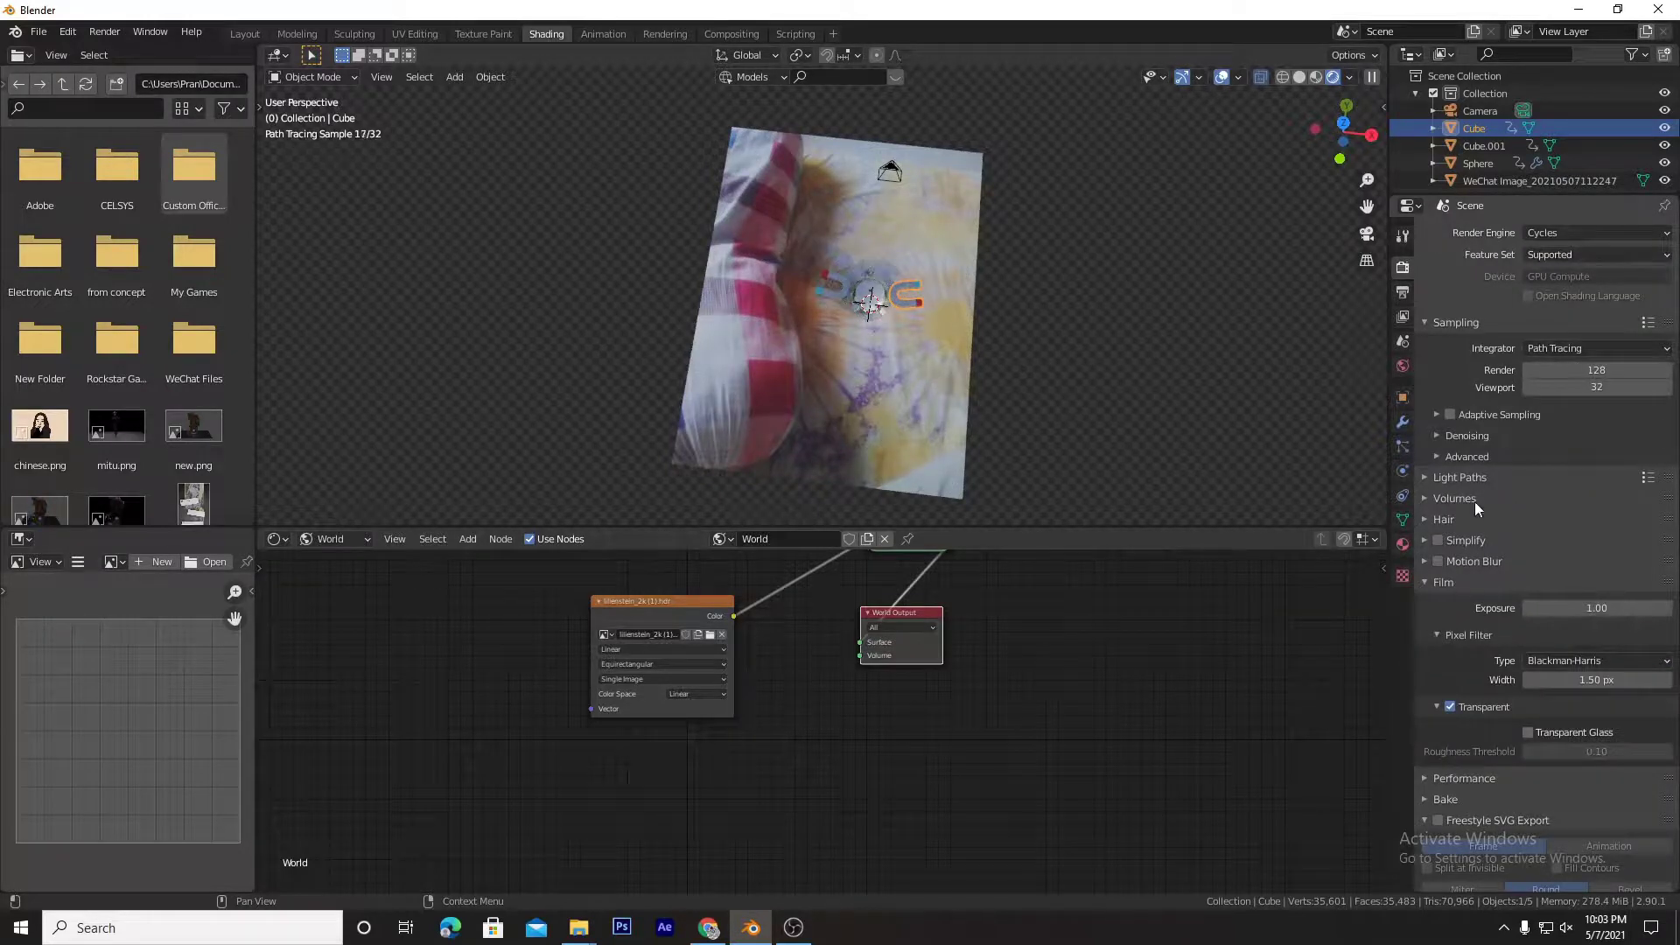
pyautogui.click(104, 32)
pyautogui.click(134, 70)
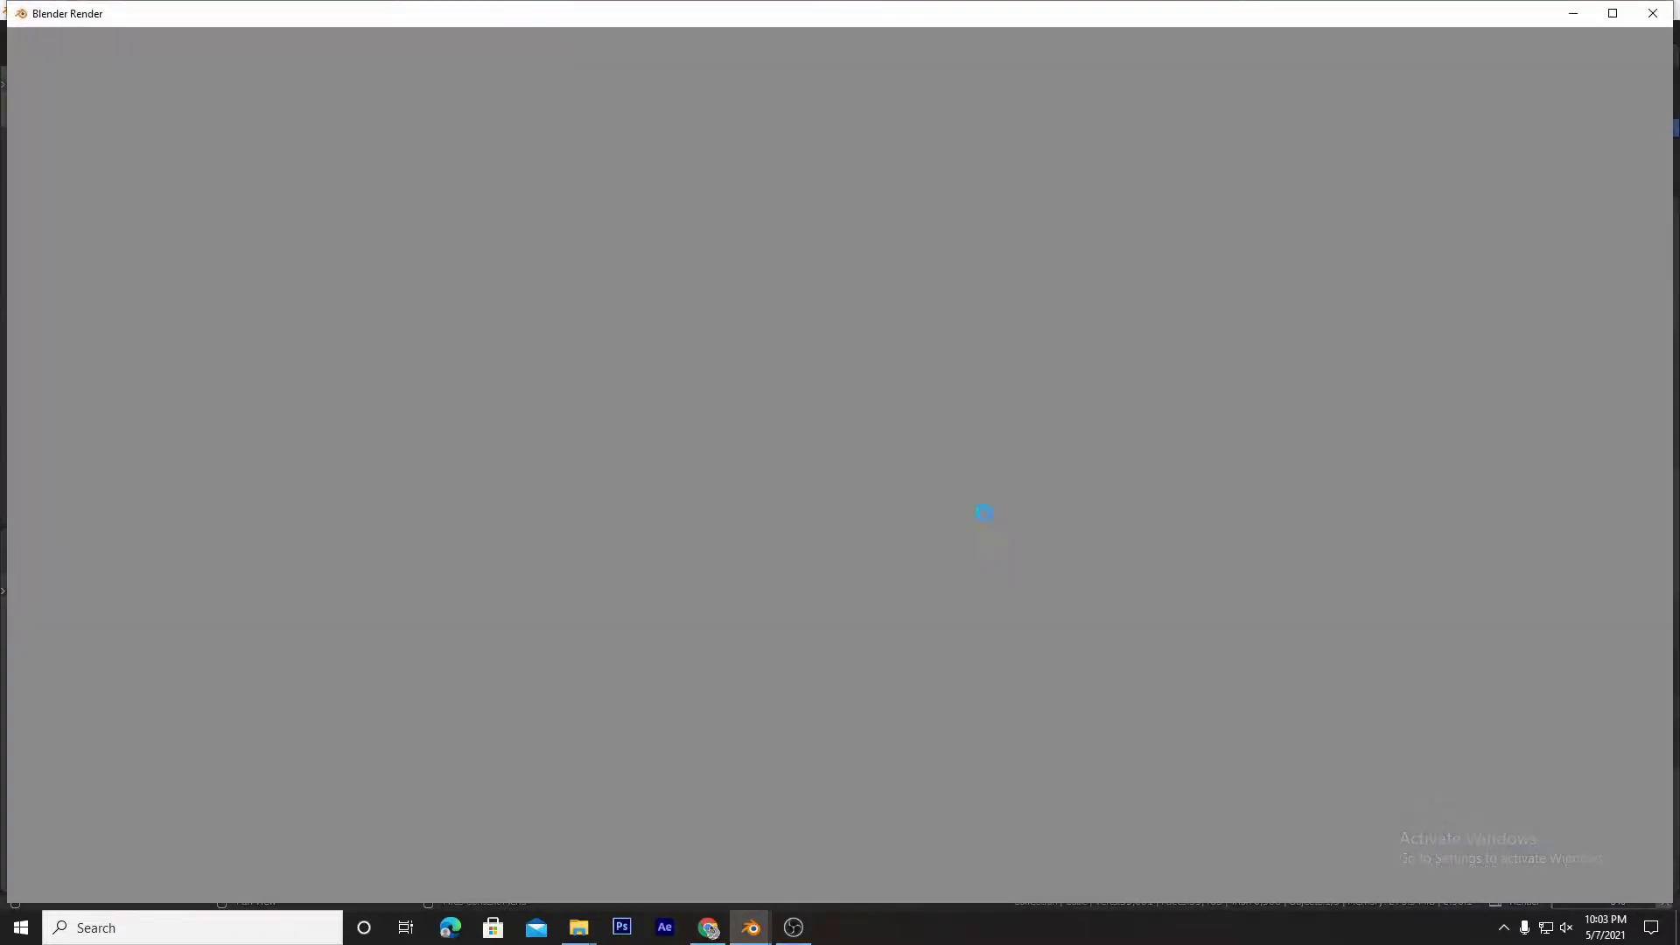